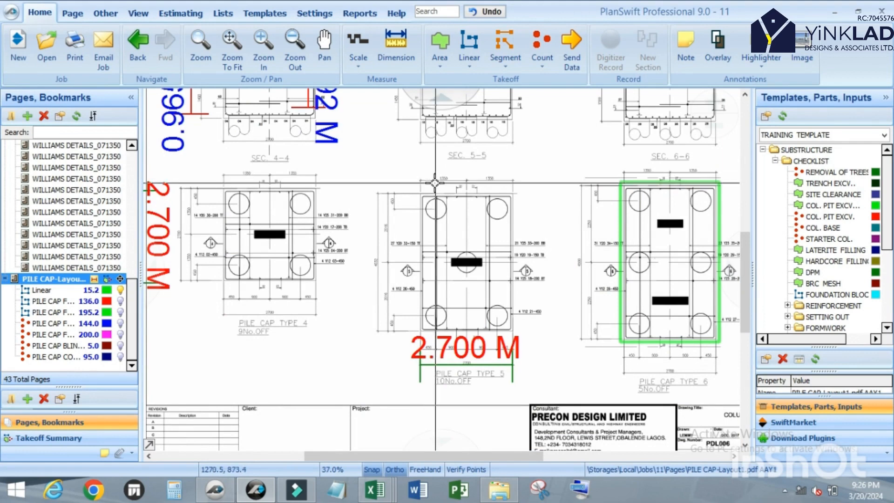
Browse the Pages list and open the site photo page IMG-20221029-WA0029.
scroll(434, 183, "up", 3)
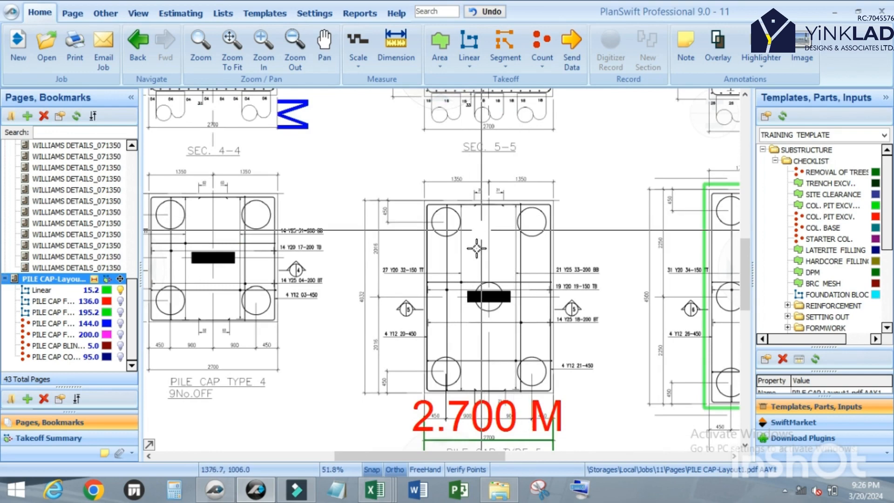
scroll(474, 242, "down", 3)
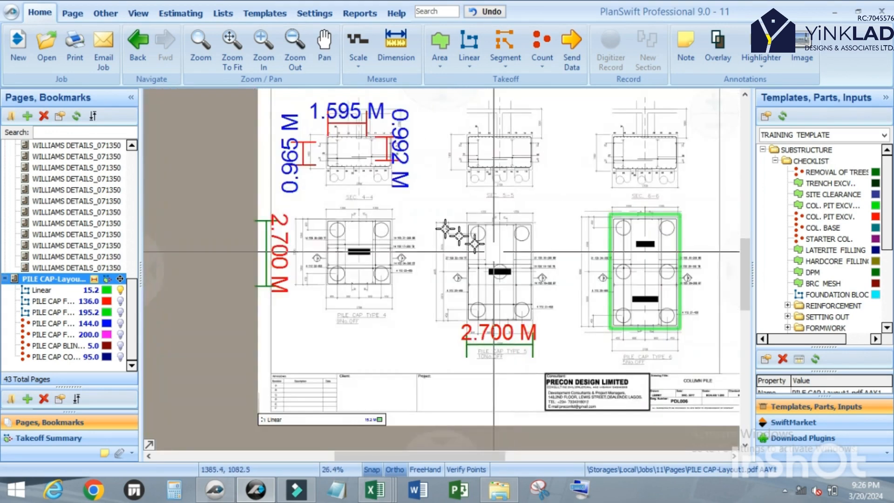
scroll(381, 230, "up", 3)
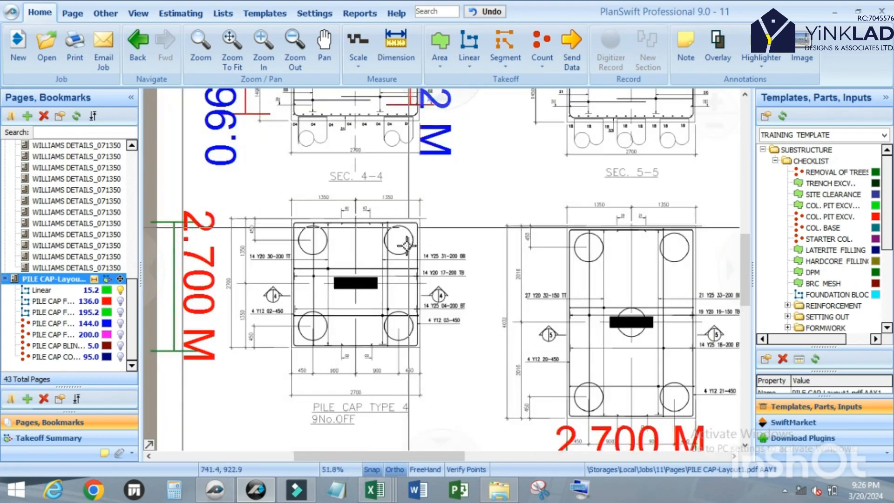
scroll(421, 283, "up", 3)
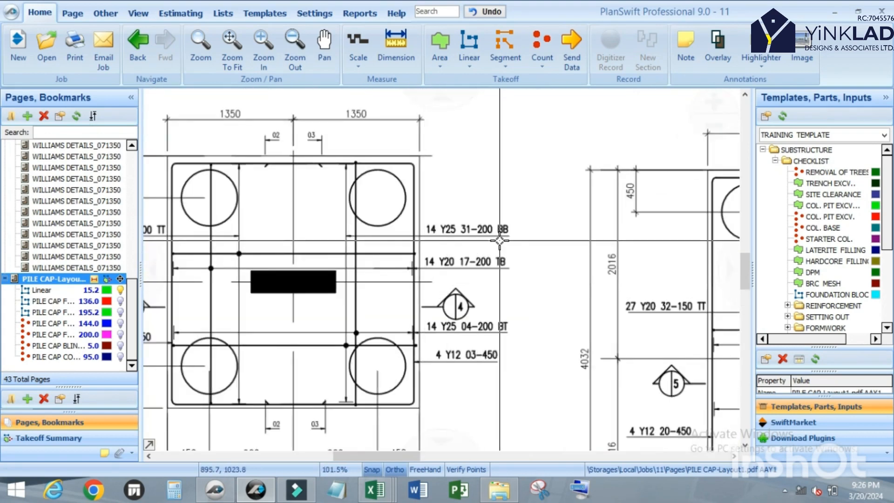
scroll(499, 241, "up", 1)
scroll(499, 159, "down", 1)
scroll(470, 198, "down", 1)
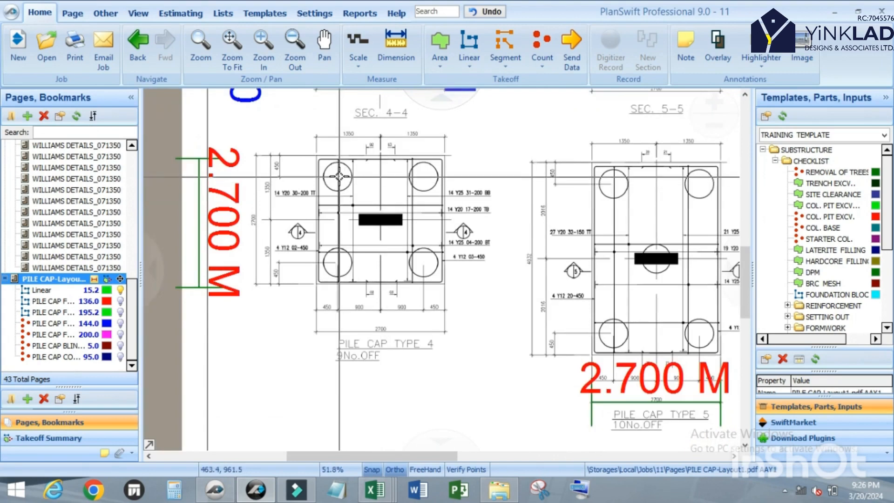
scroll(339, 176, "up", 1)
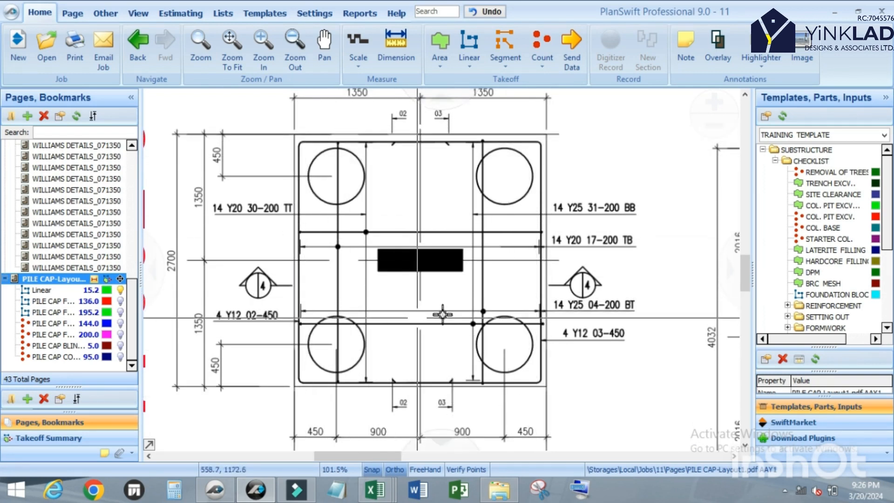
scroll(353, 267, "down", 2)
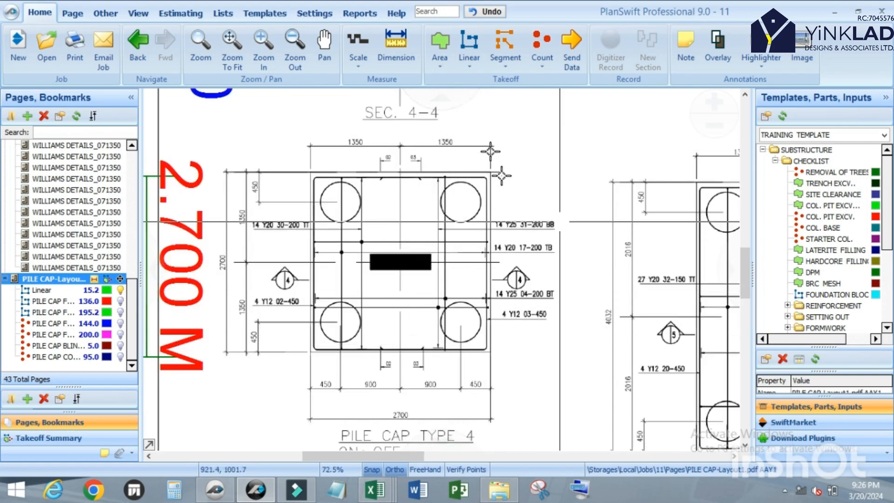
scroll(487, 186, "up", 2)
scroll(488, 186, "up", 2)
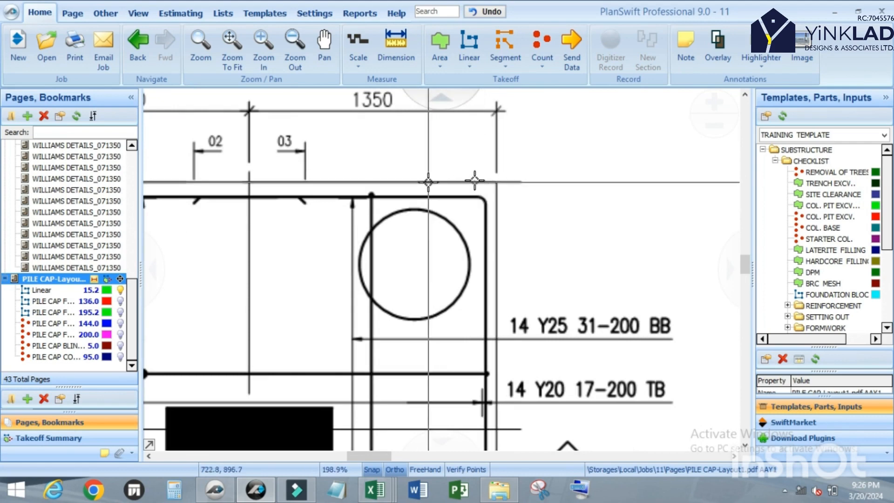
scroll(500, 218, "down", 3)
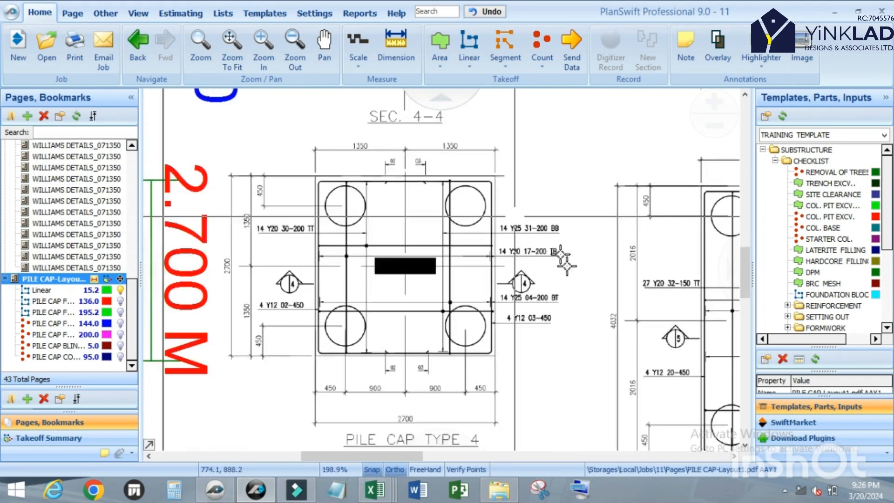
scroll(548, 253, "up", 2)
scroll(547, 254, "up", 2)
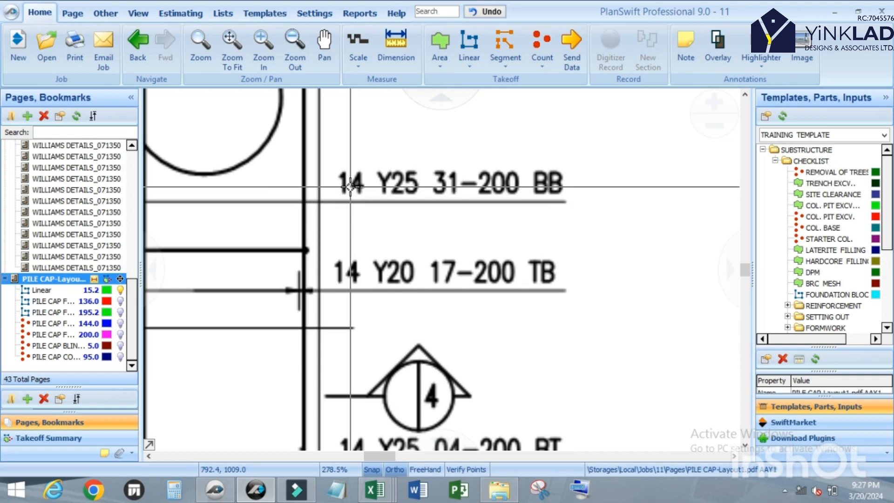
scroll(360, 187, "down", 6)
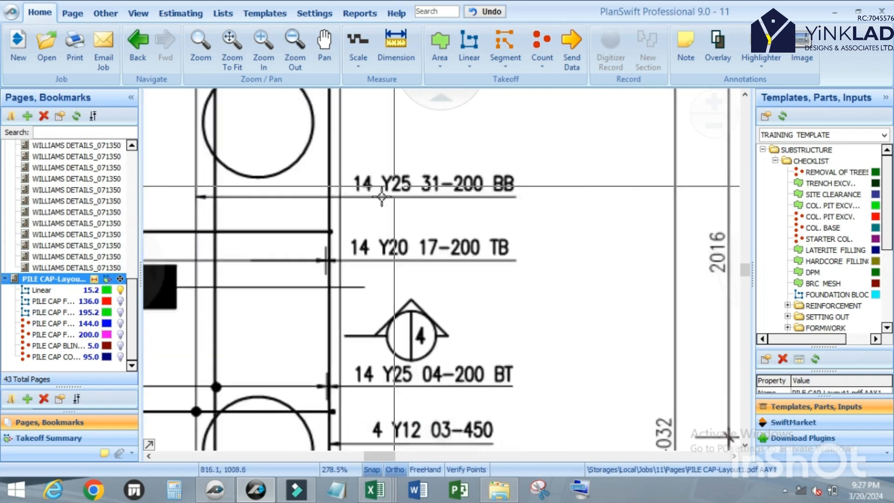
scroll(376, 193, "up", 2)
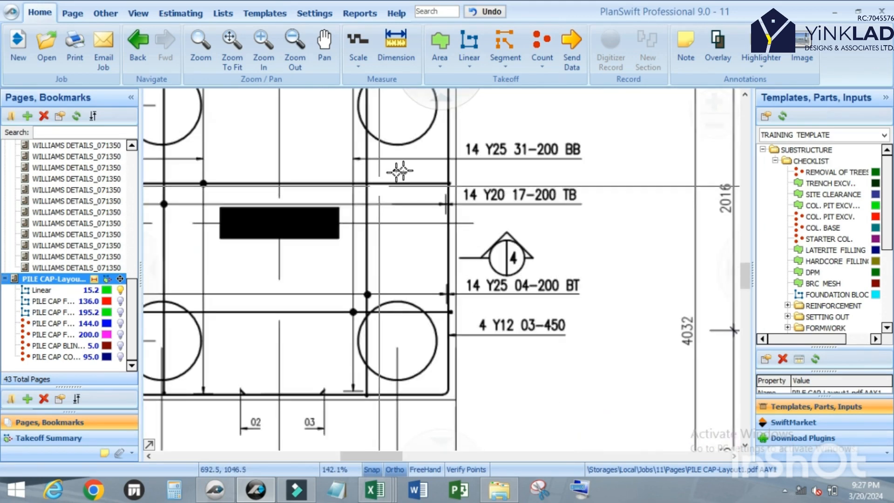
scroll(399, 169, "down", 1)
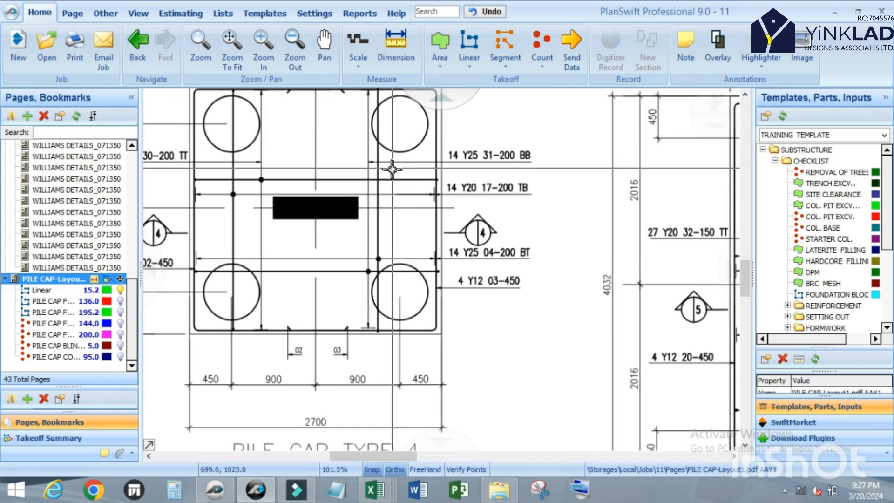
scroll(389, 133, "down", 1)
scroll(378, 135, "up", 2)
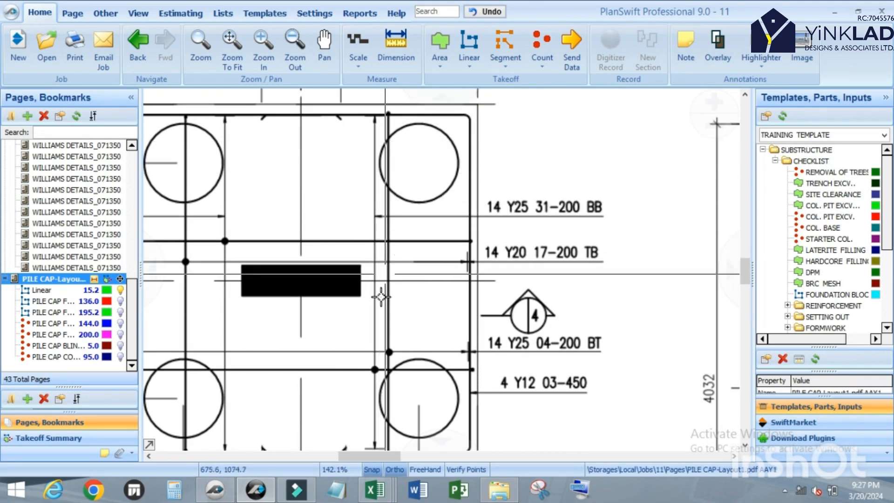
scroll(379, 363, "down", 2)
scroll(380, 363, "up", 3)
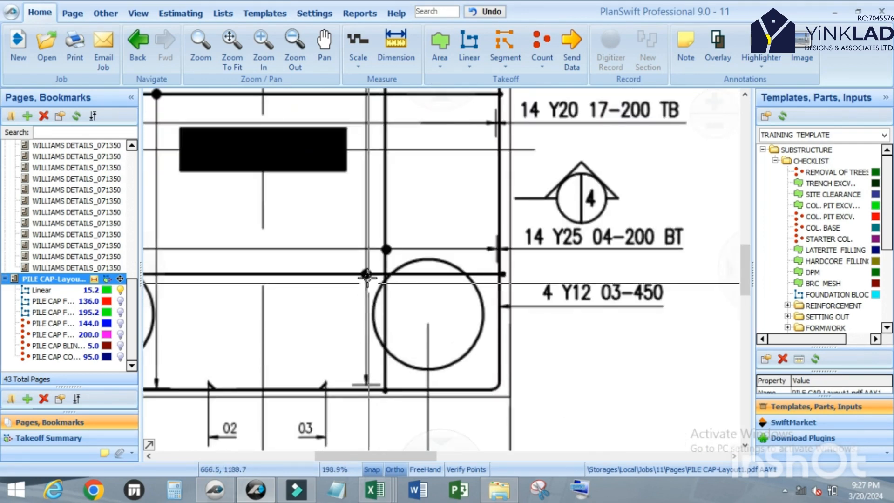
scroll(368, 279, "down", 3)
scroll(395, 280, "up", 2)
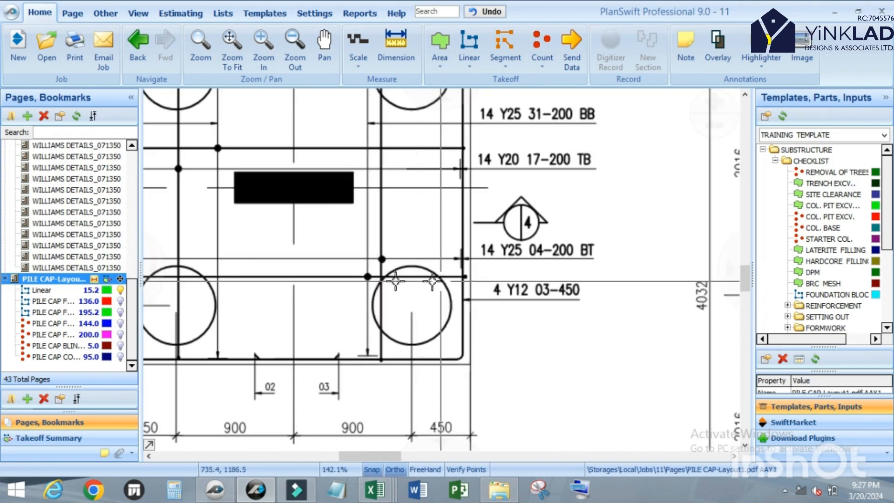
scroll(381, 279, "down", 1)
scroll(378, 281, "up", 1)
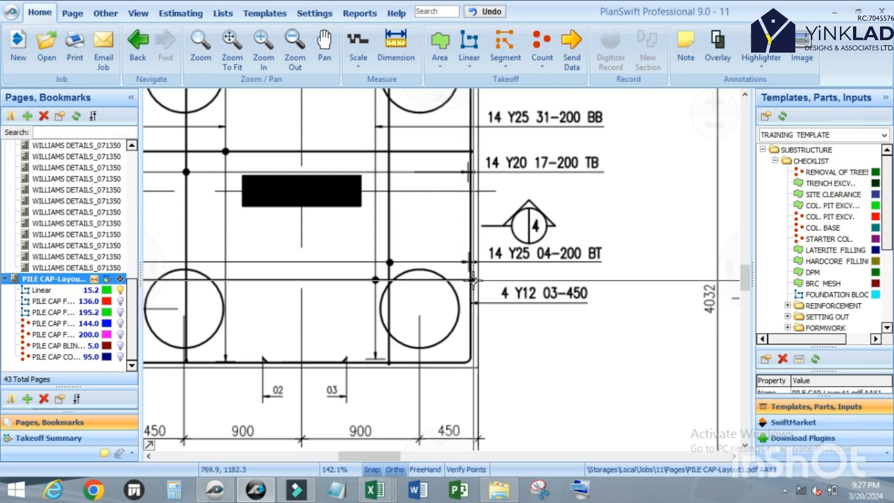
scroll(359, 285, "down", 1)
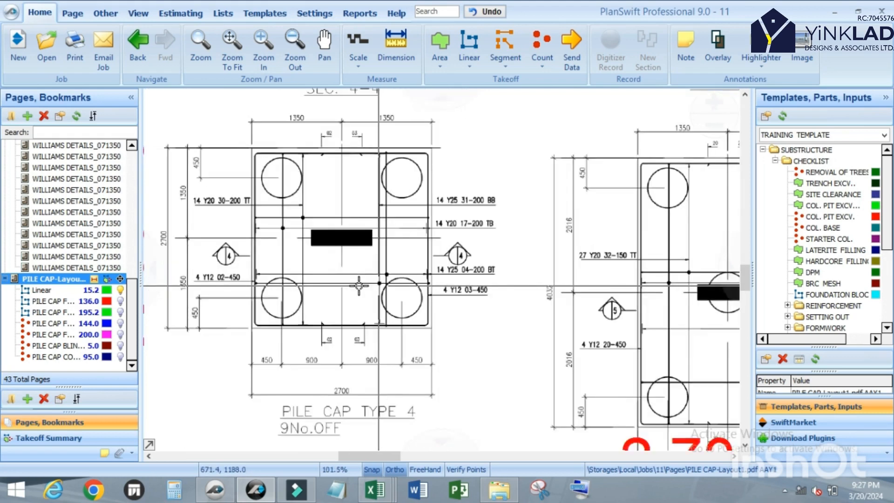
scroll(260, 284, "up", 2)
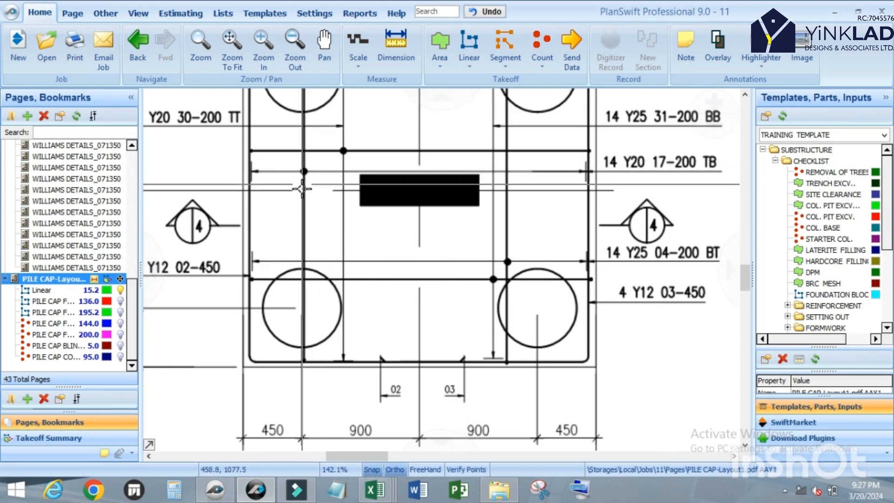
scroll(303, 203, "down", 5)
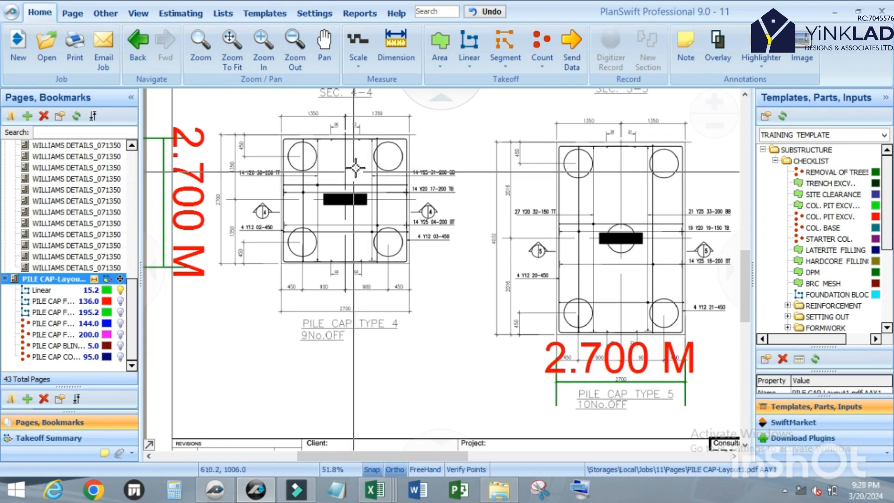
scroll(336, 166, "up", 3)
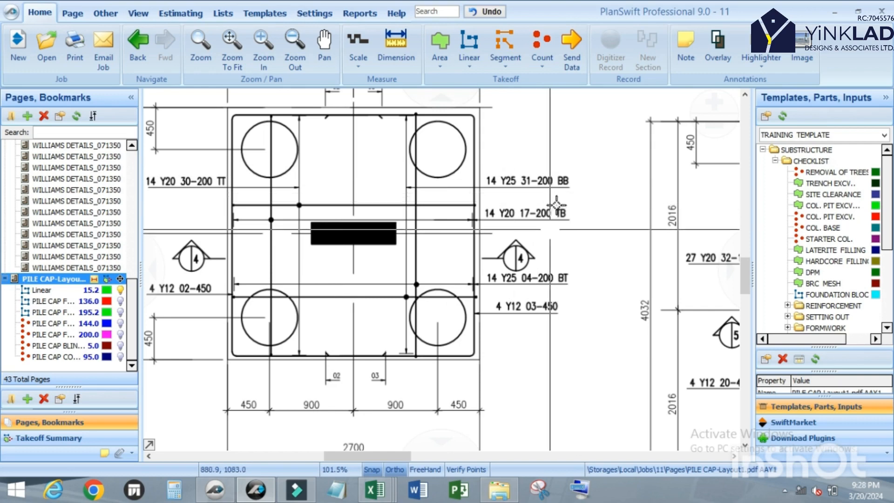
scroll(572, 198, "up", 3)
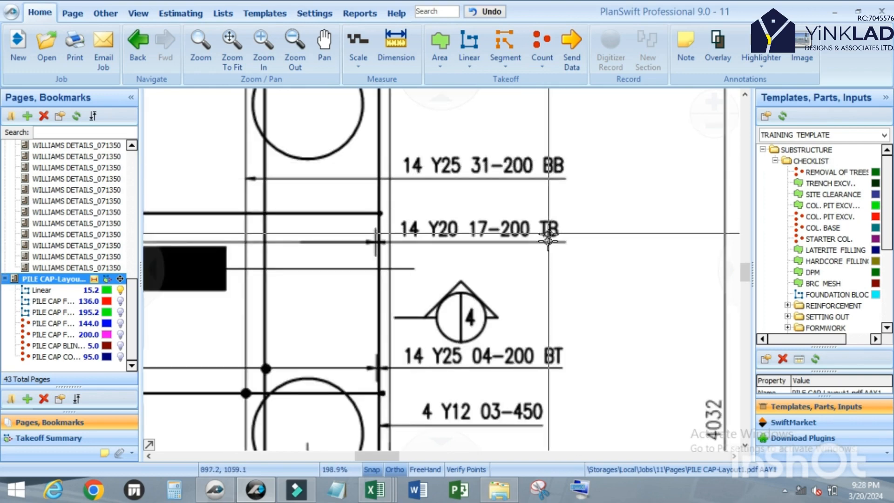
scroll(544, 356, "down", 3)
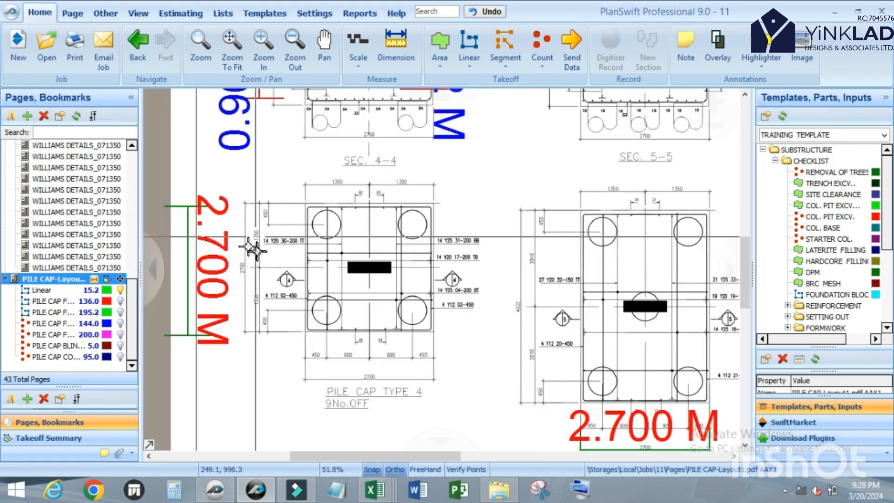
scroll(337, 234, "up", 4)
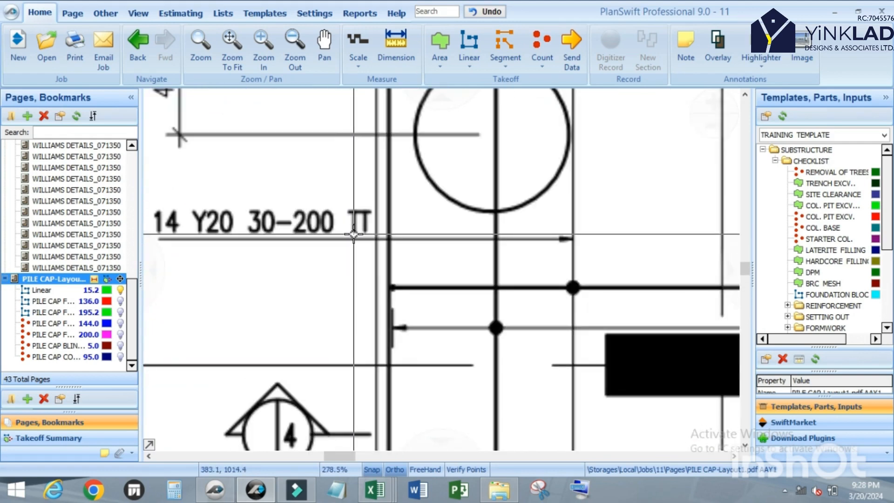
scroll(351, 222, "down", 3)
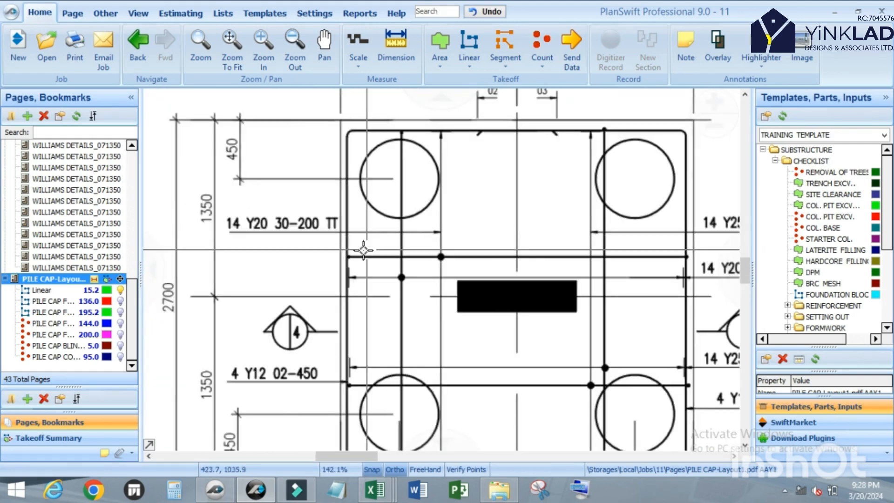
scroll(452, 279, "down", 2)
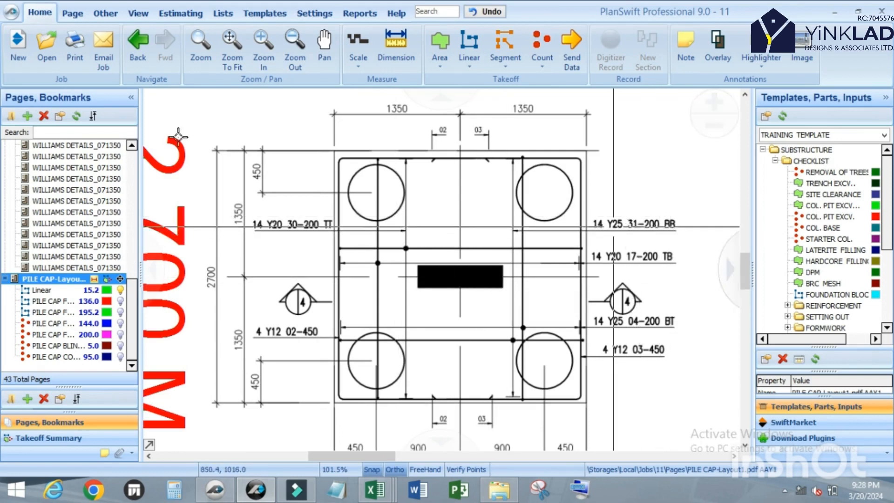
left_click_drag(133, 303, 134, 159)
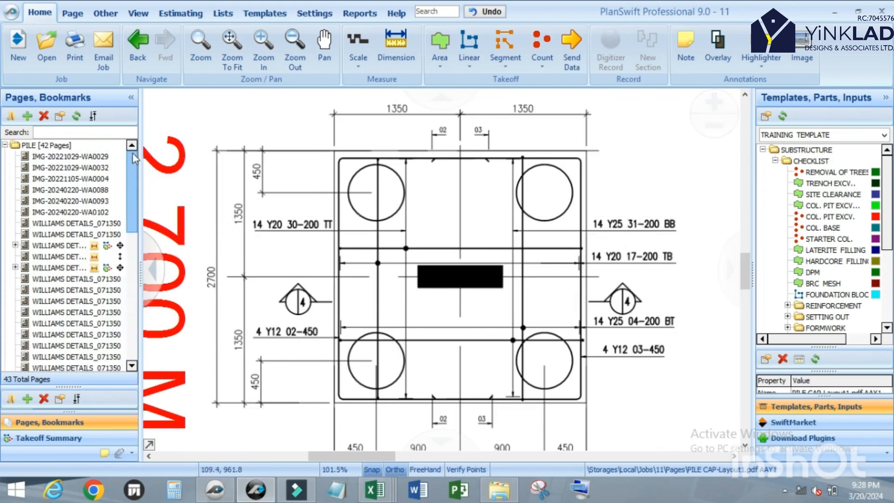
left_click(97, 158)
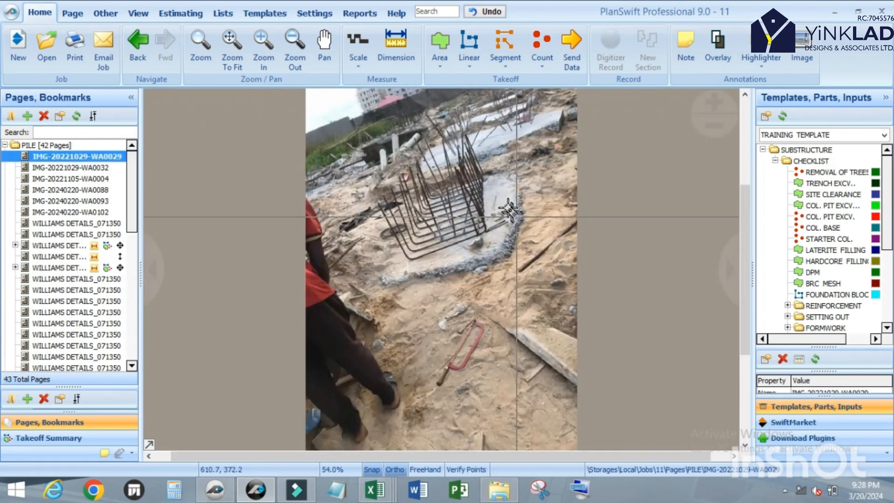
Open the PILE CAP takeoff row (144.0) under the PILE CAP layout page.
scroll(509, 209, "up", 4)
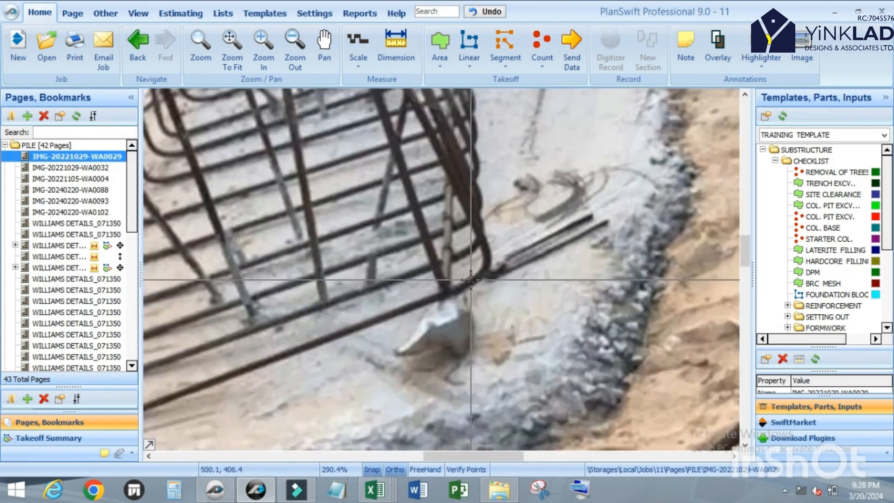
scroll(472, 281, "up", 1)
scroll(485, 269, "down", 1)
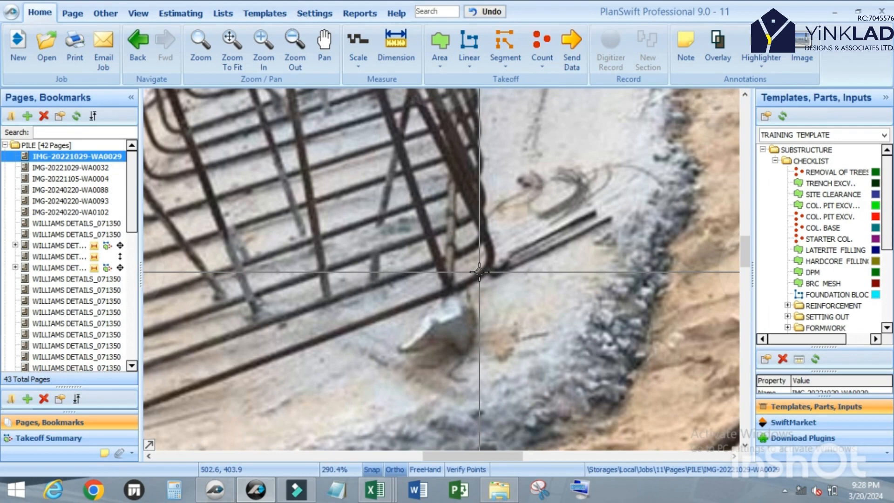
scroll(451, 242, "up", 3)
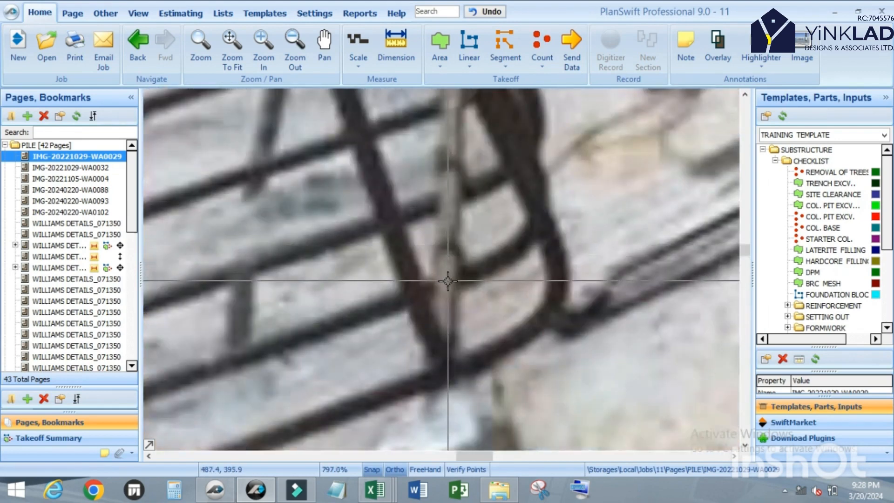
scroll(467, 255, "down", 3)
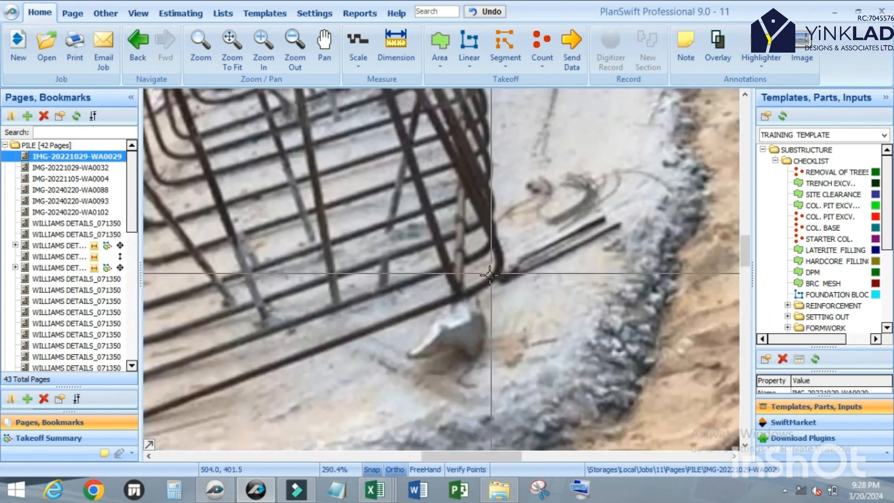
scroll(453, 255, "up", 1)
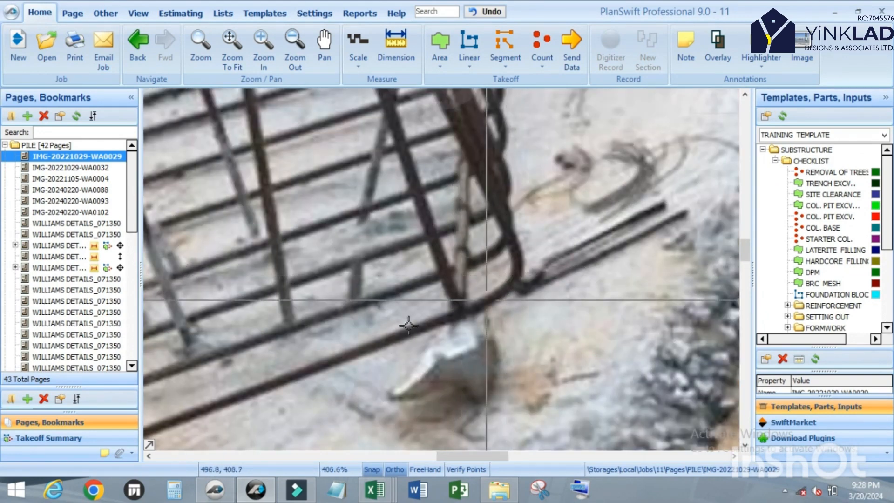
scroll(408, 326, "down", 2)
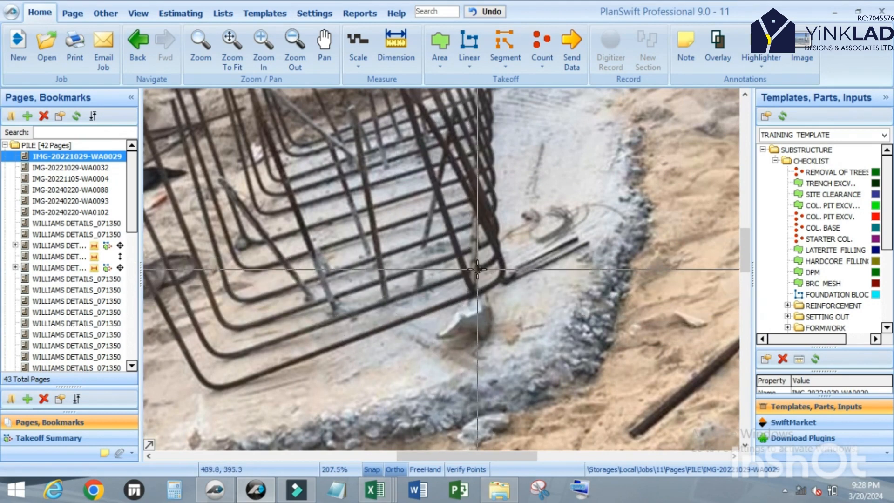
scroll(480, 261, "up", 2)
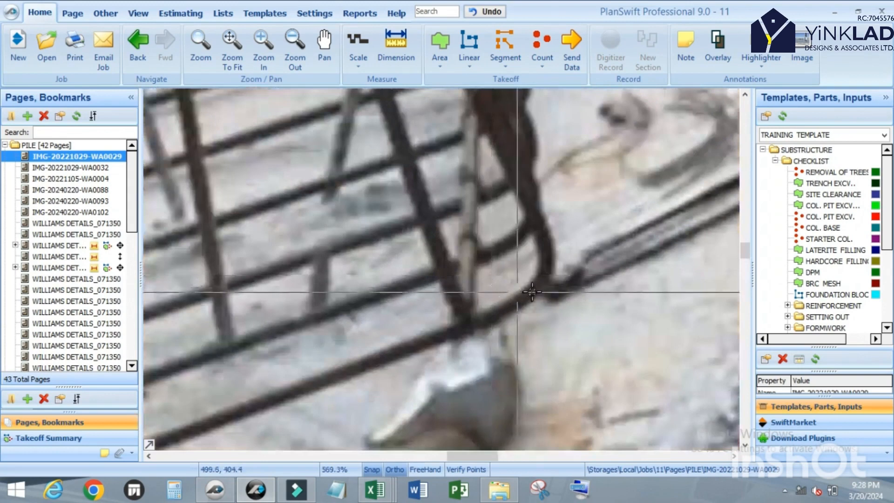
scroll(429, 235, "down", 2)
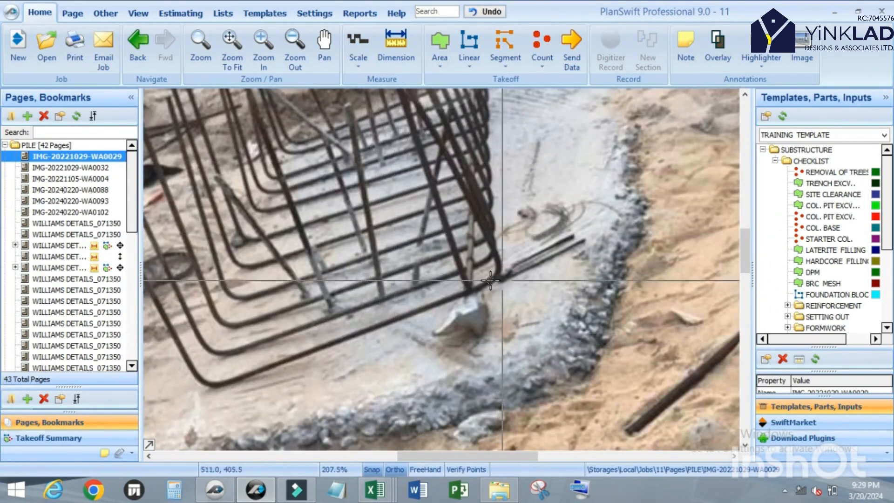
scroll(481, 271, "up", 3)
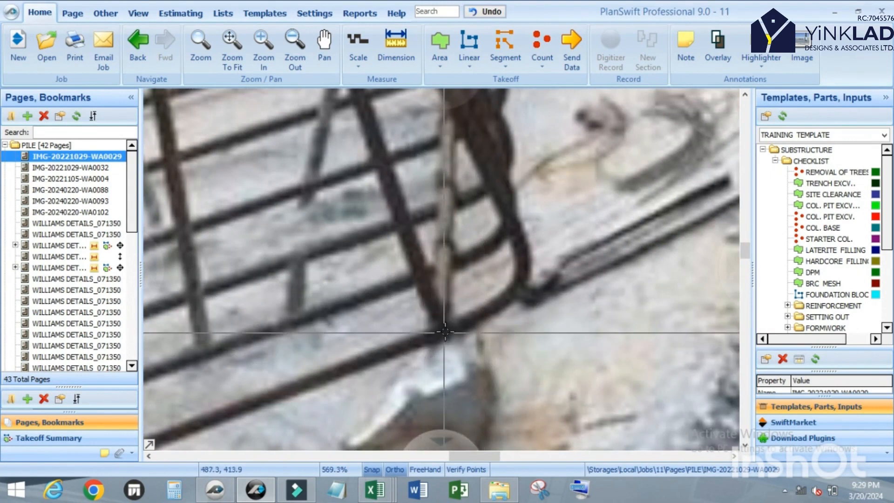
scroll(444, 332, "down", 2)
scroll(468, 302, "up", 2)
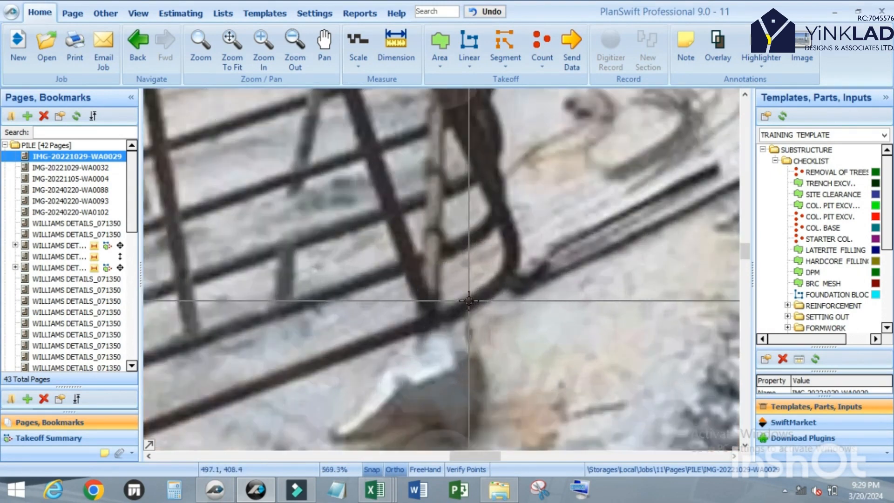
scroll(434, 231, "up", 2)
scroll(431, 204, "down", 3)
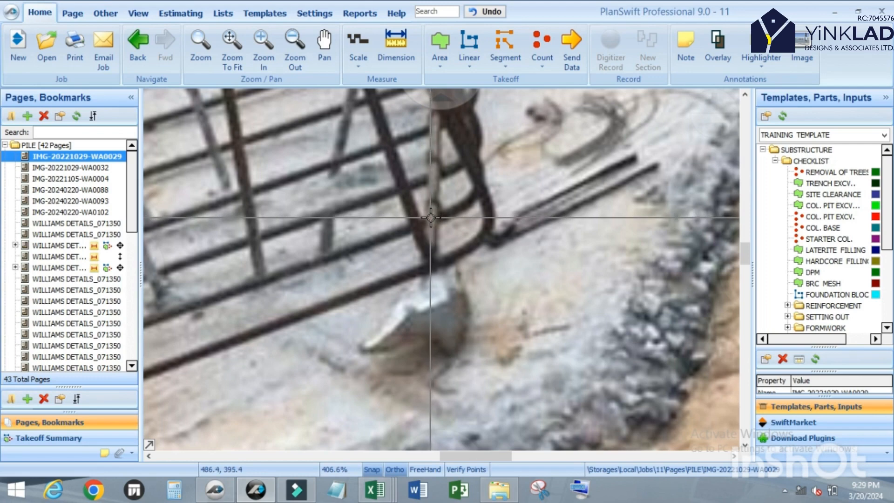
scroll(469, 232, "down", 2)
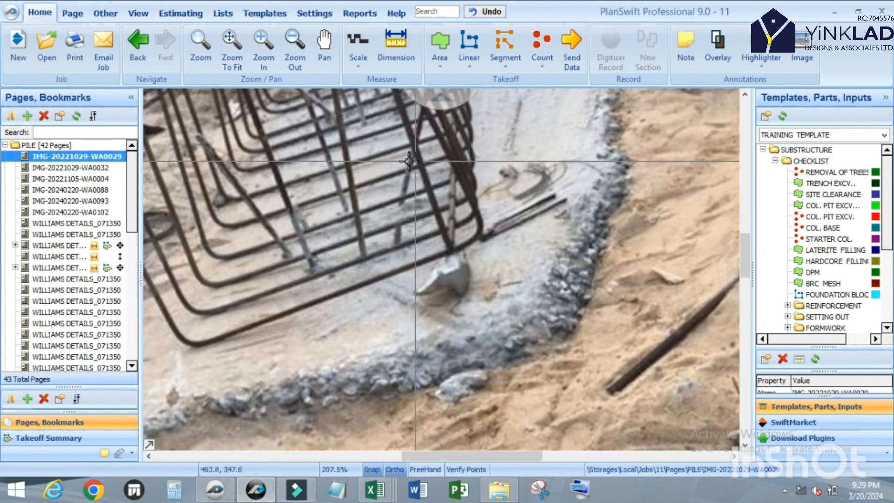
scroll(388, 186, "down", 2)
scroll(452, 214, "up", 1)
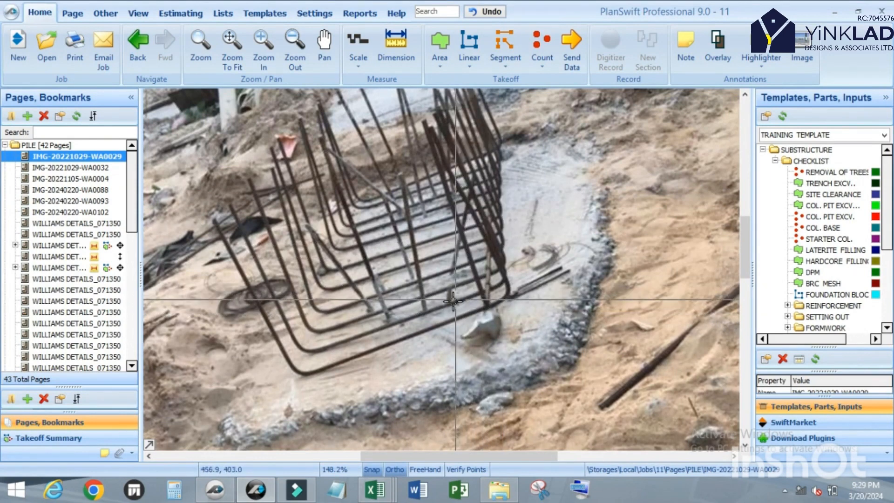
scroll(519, 228, "up", 4)
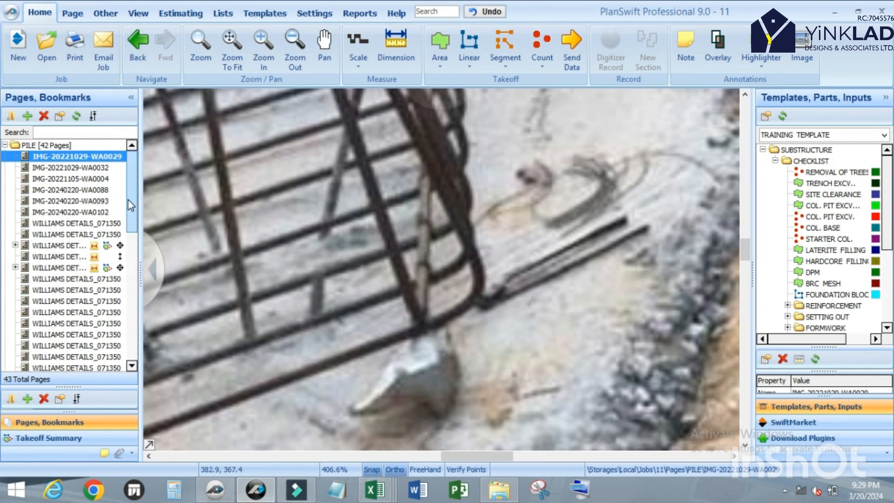
left_click_drag(127, 200, 125, 357)
left_click(83, 323)
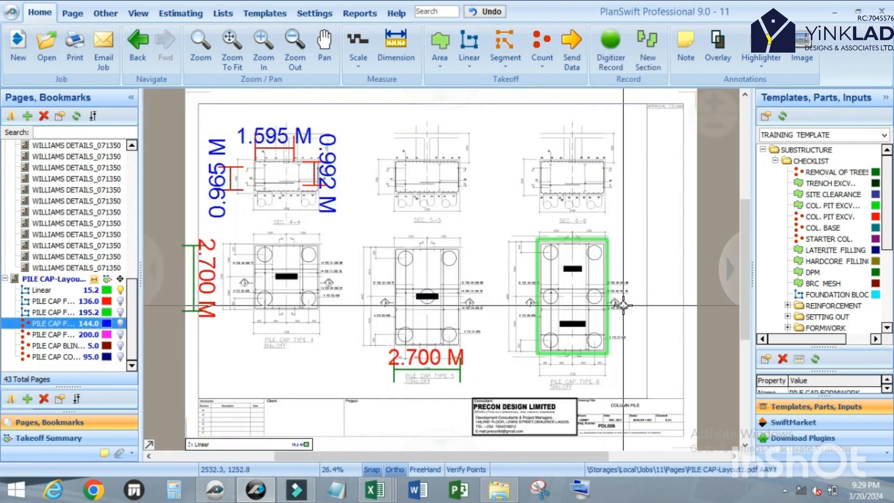
scroll(623, 305, "up", 3)
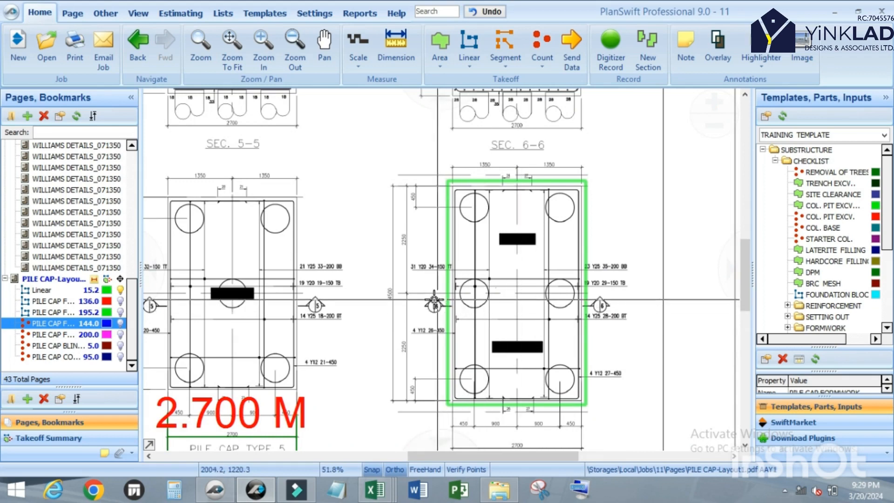
mouse_move(450, 280)
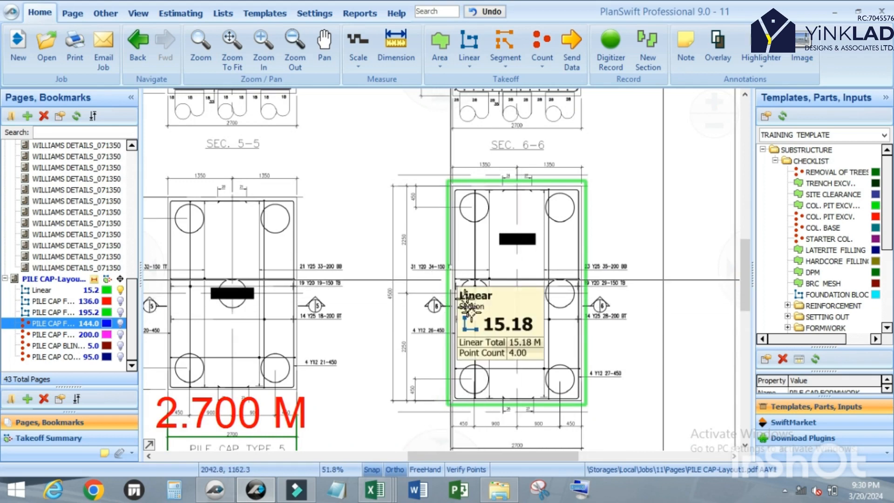
scroll(468, 302, "down", 3)
scroll(434, 263, "up", 3)
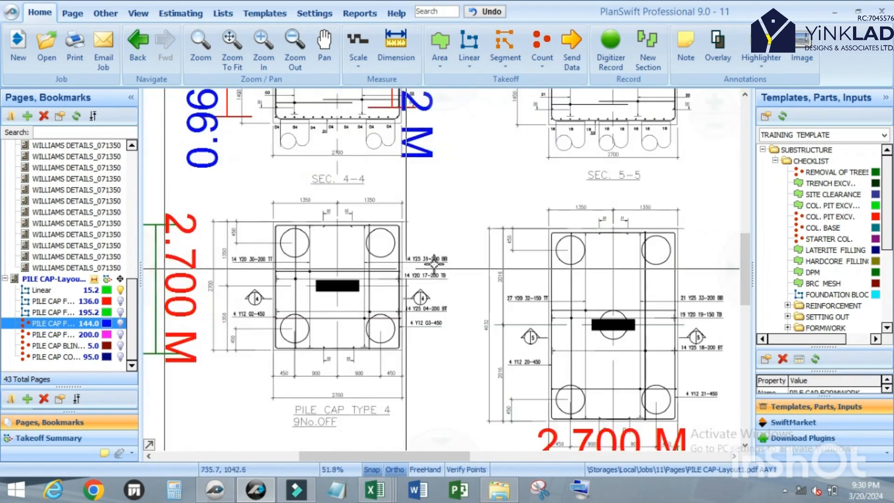
scroll(433, 263, "up", 2)
scroll(366, 279, "up", 1)
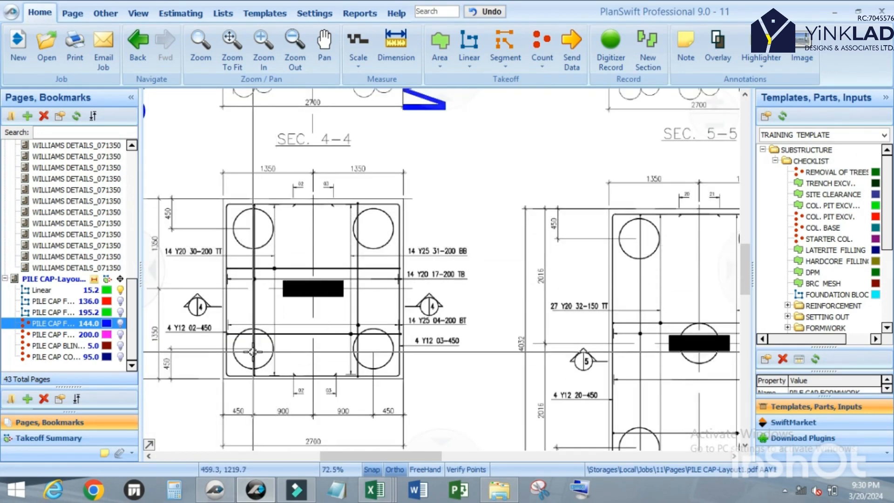
scroll(253, 352, "up", 1)
scroll(294, 339, "down", 2)
scroll(260, 290, "up", 1)
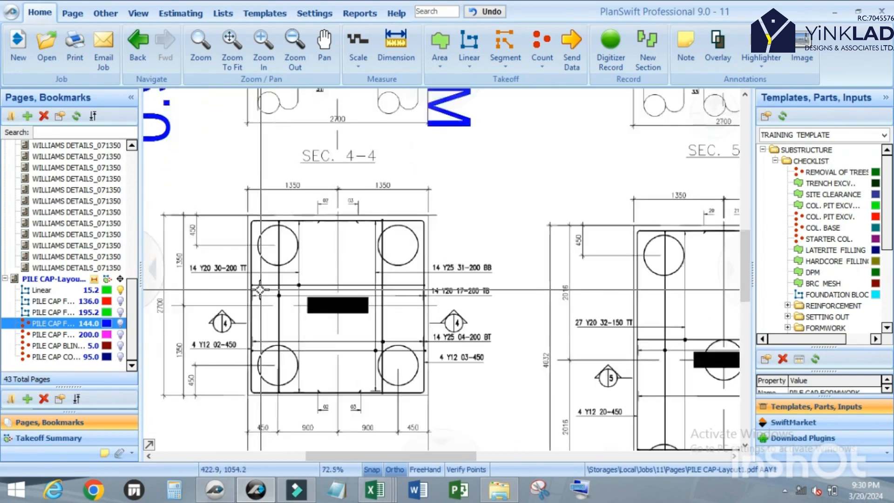
scroll(261, 289, "up", 2)
scroll(420, 273, "down", 2)
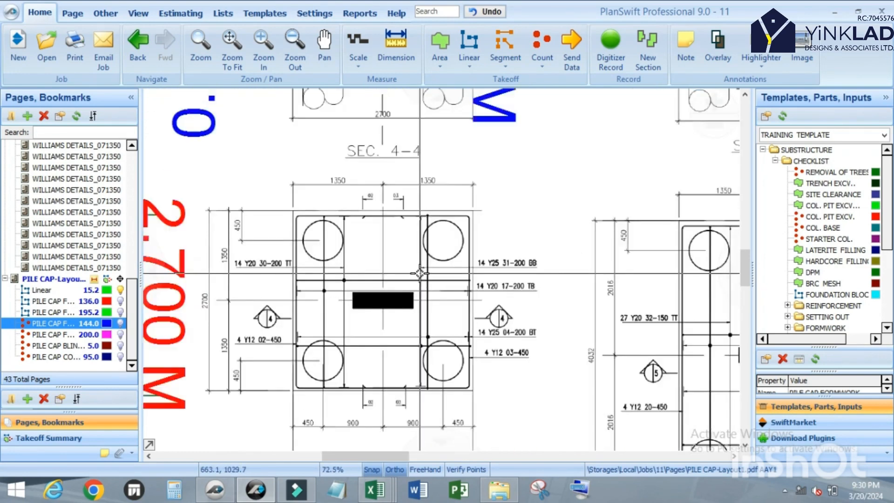
scroll(420, 273, "down", 1)
scroll(399, 290, "down", 1)
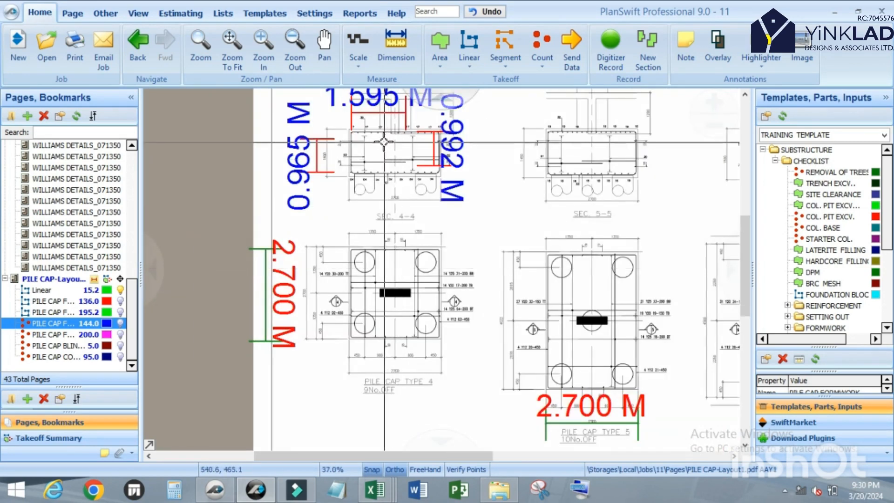
scroll(383, 142, "up", 4)
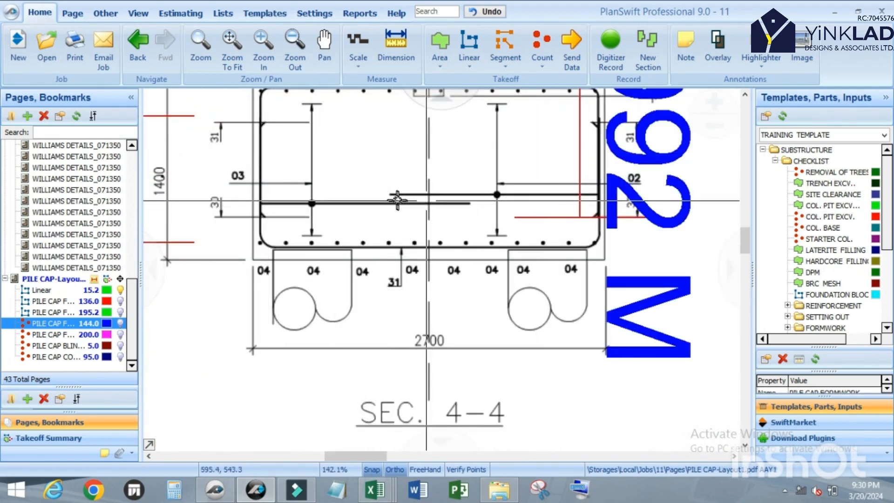
scroll(486, 215, "down", 3)
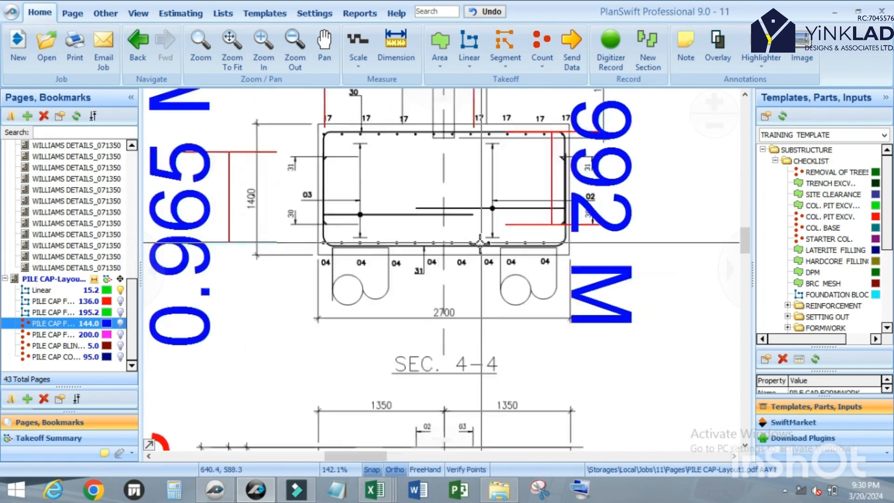
scroll(484, 217, "up", 3)
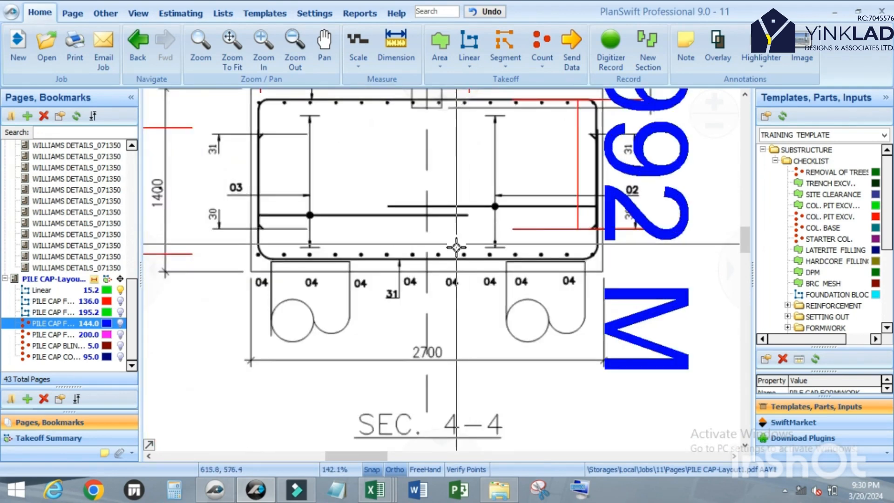
scroll(465, 223, "down", 3)
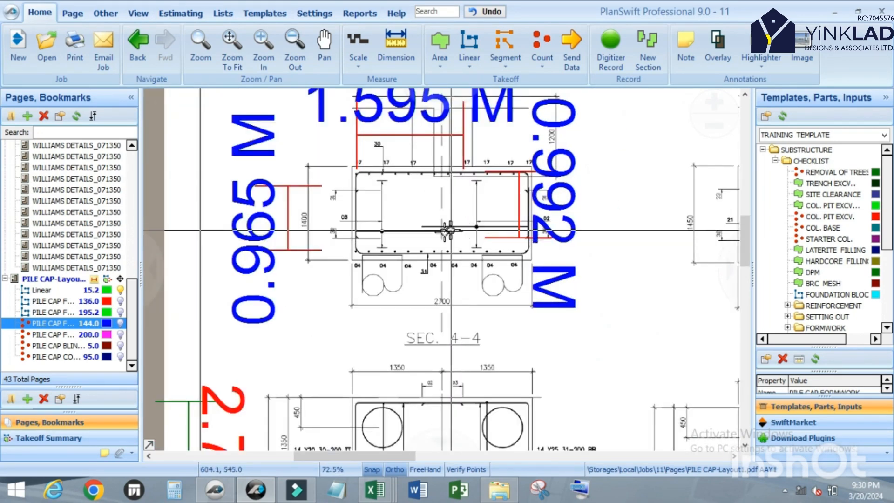
scroll(461, 226, "down", 3)
scroll(455, 314, "down", 2)
scroll(447, 315, "up", 3)
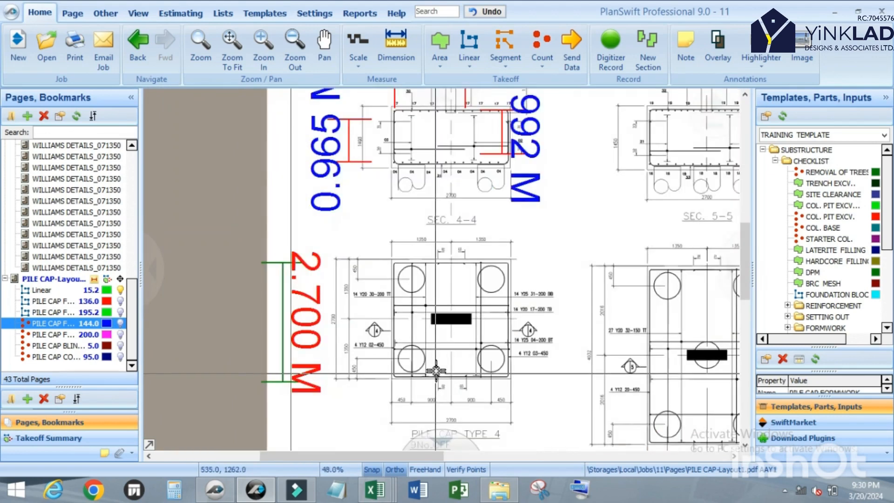
scroll(443, 315, "down", 3)
scroll(444, 315, "up", 5)
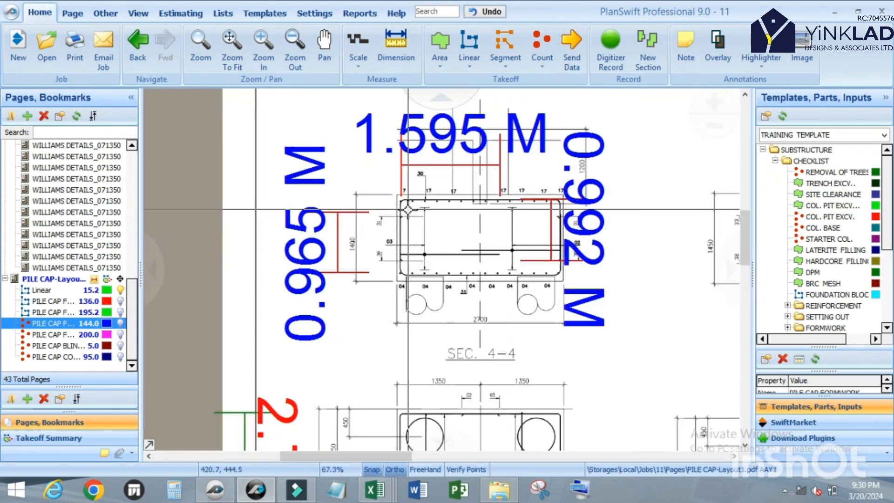
scroll(408, 209, "up", 3)
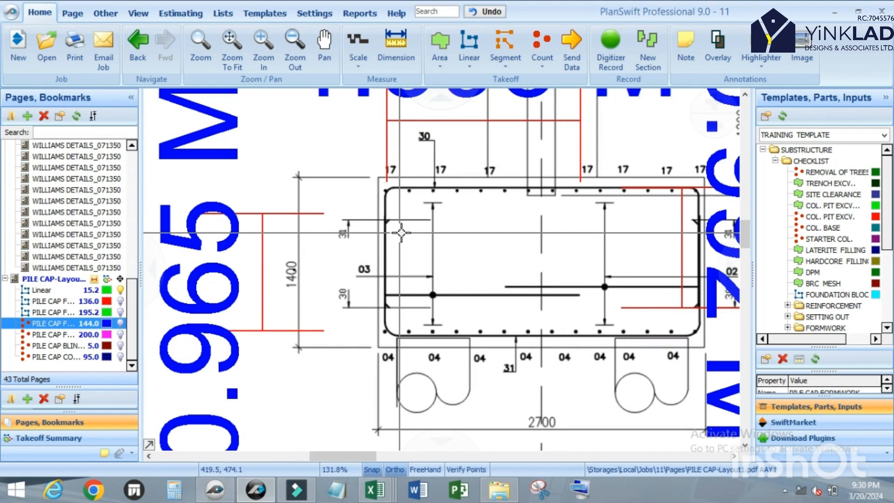
scroll(405, 234, "down", 2)
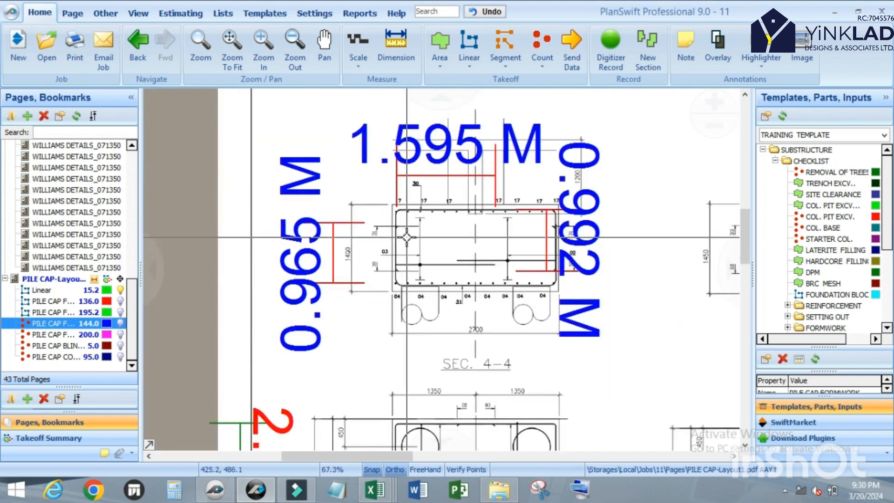
scroll(393, 235, "up", 2)
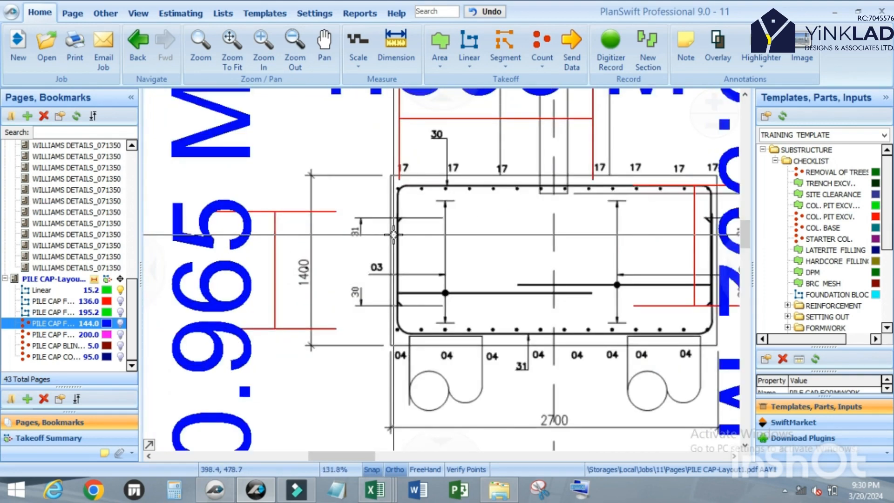
scroll(363, 236, "down", 2)
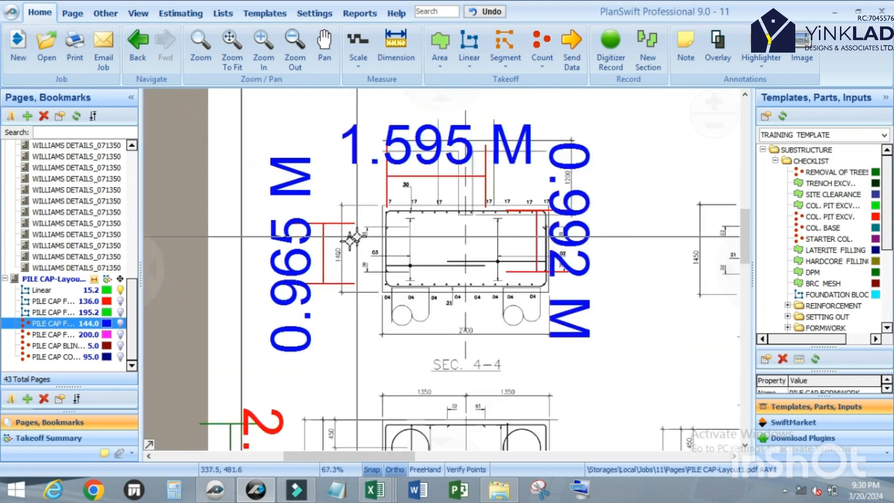
scroll(336, 263, "up", 1)
scroll(401, 268, "up", 1)
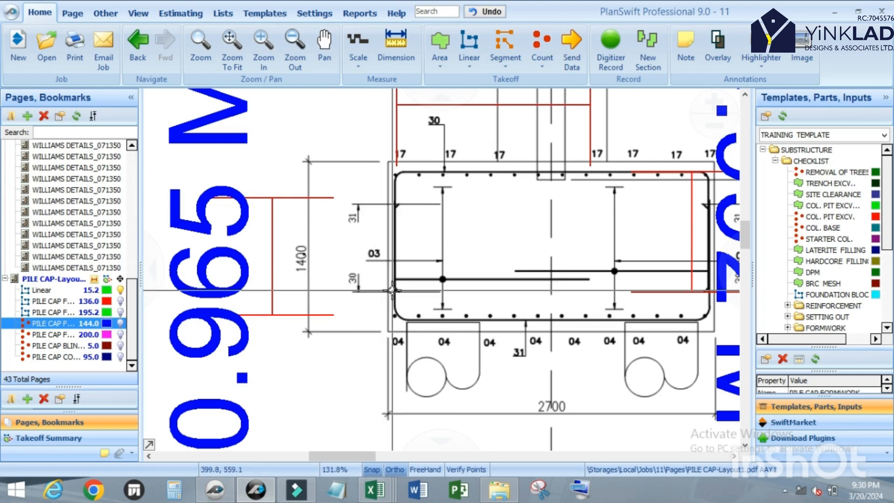
scroll(378, 254, "down", 1)
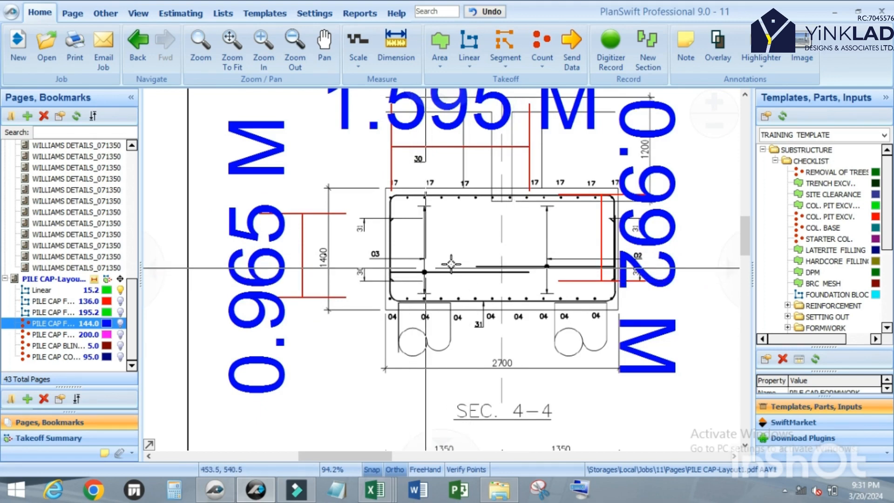
scroll(530, 273, "up", 3)
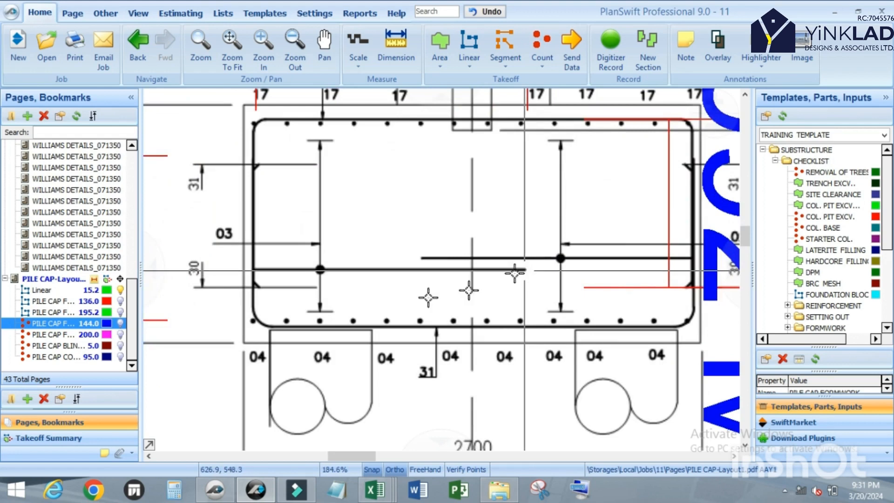
scroll(445, 265, "down", 3)
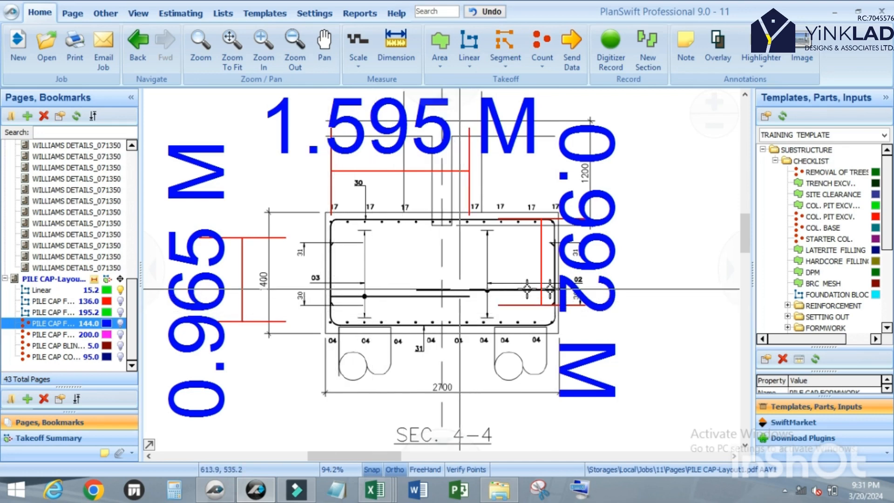
scroll(419, 261, "up", 3)
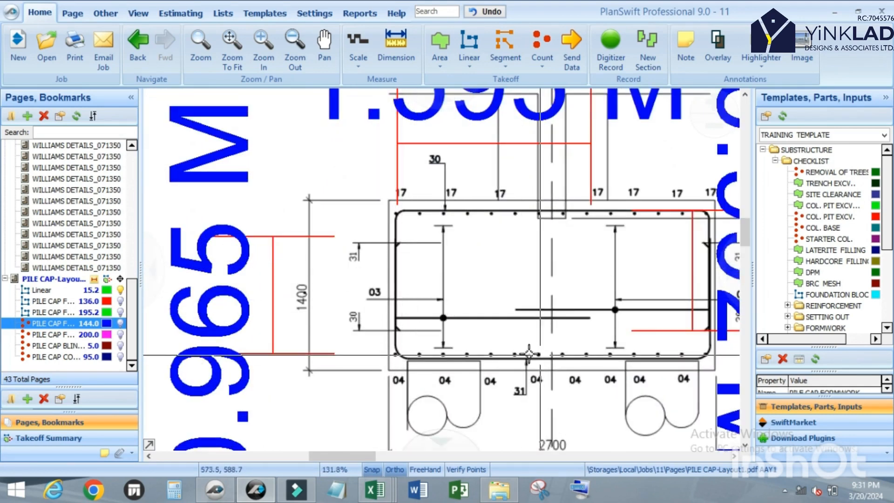
scroll(528, 353, "up", 1)
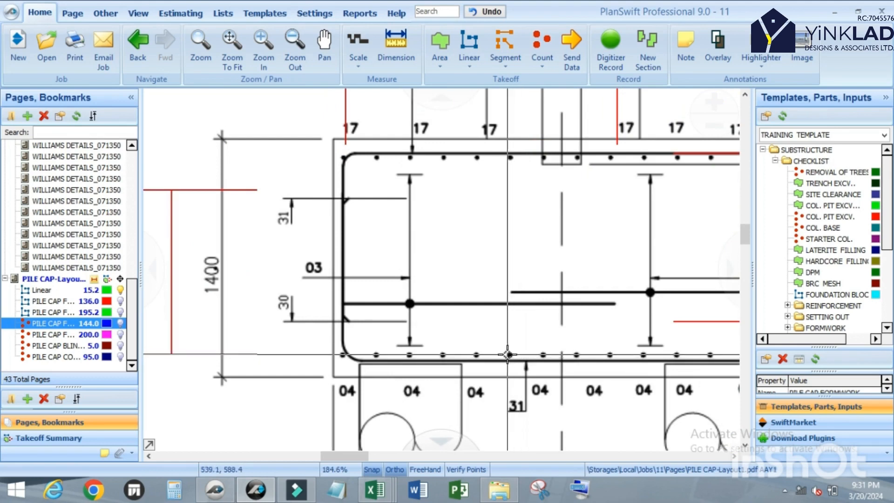
scroll(533, 304, "down", 2)
scroll(535, 309, "down", 5)
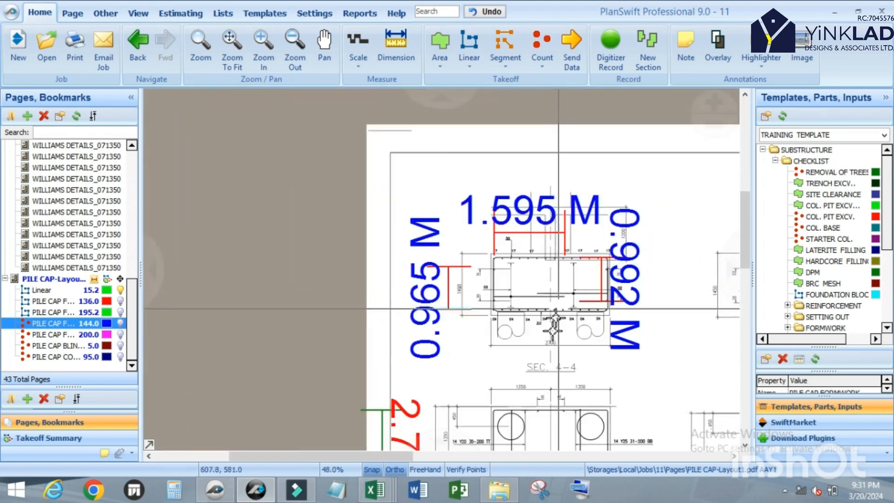
Zoom around Pile Cap Type 4 and Section 4-4 to inspect the 2.700 M, 0.965 M and 0.992 M callouts.
scroll(599, 353, "up", 3)
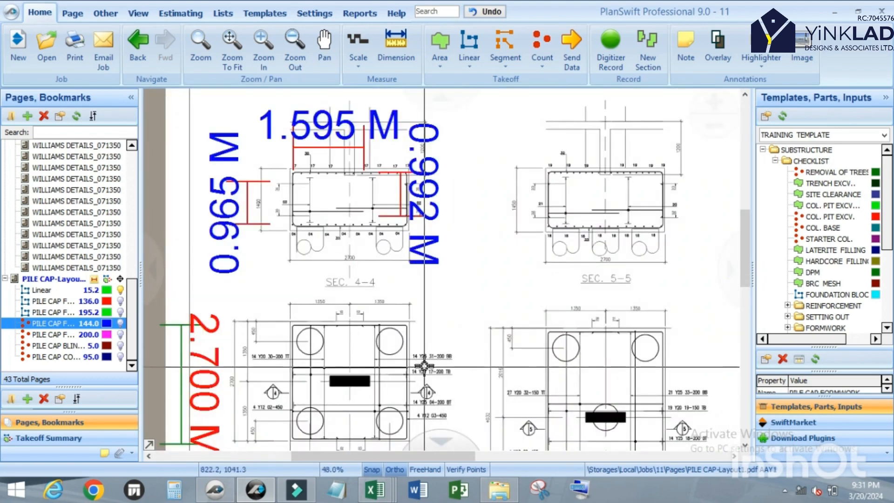
scroll(442, 346, "up", 2)
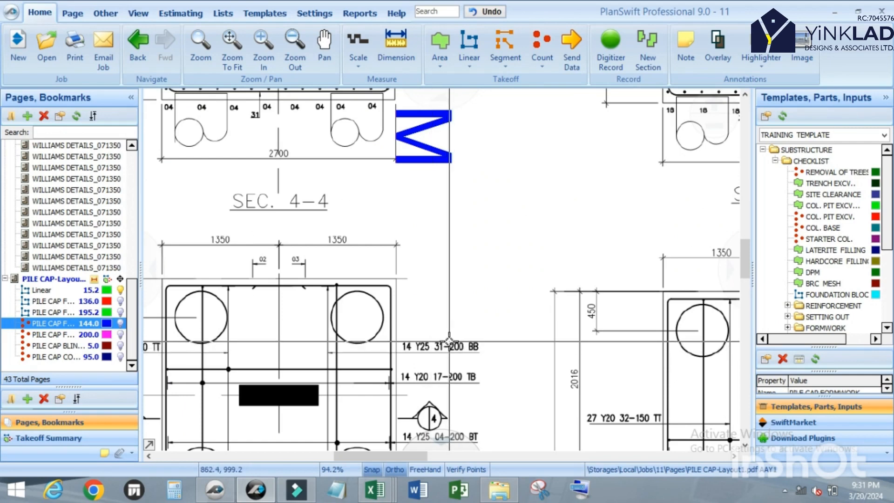
scroll(450, 340, "up", 1)
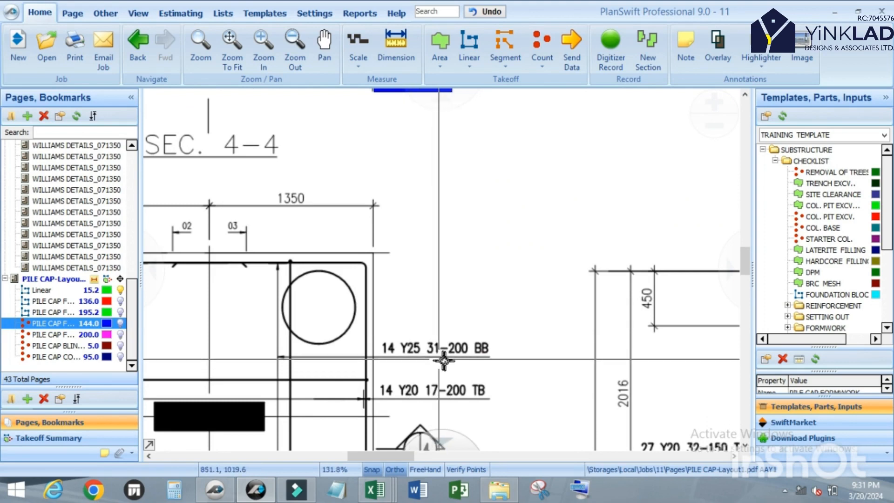
scroll(516, 363, "down", 4)
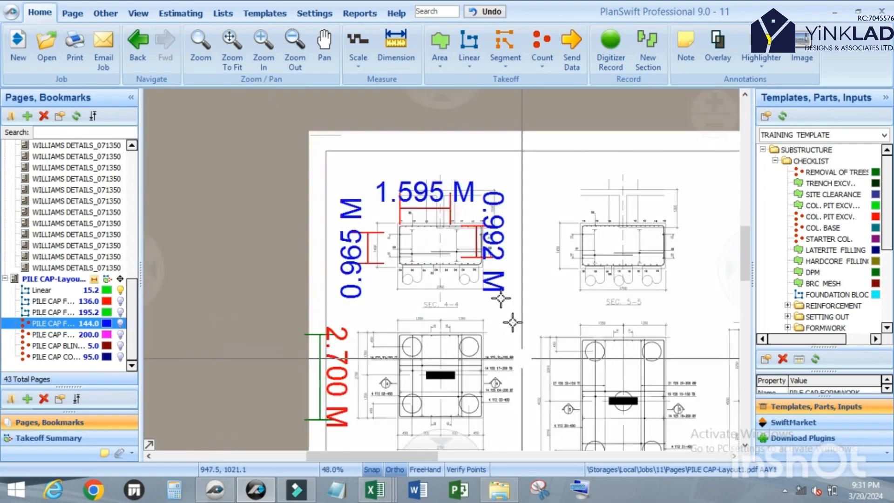
scroll(438, 255, "up", 3)
scroll(456, 262, "up", 1)
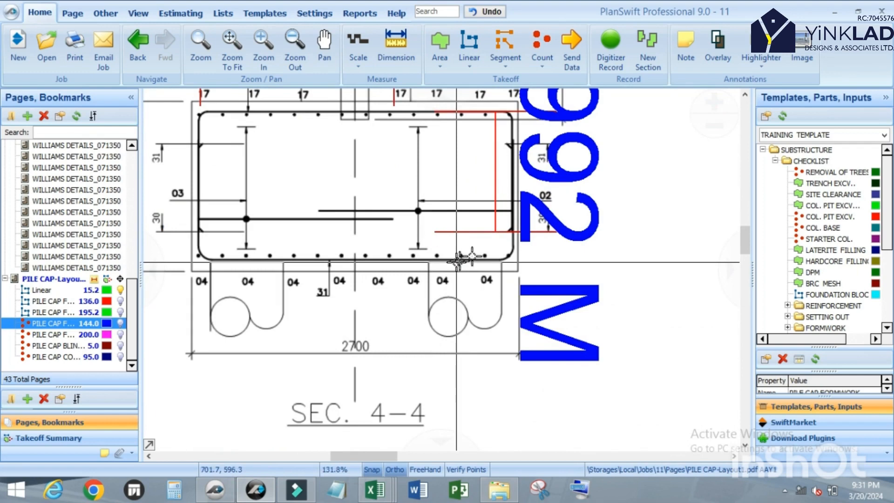
scroll(326, 288, "up", 2)
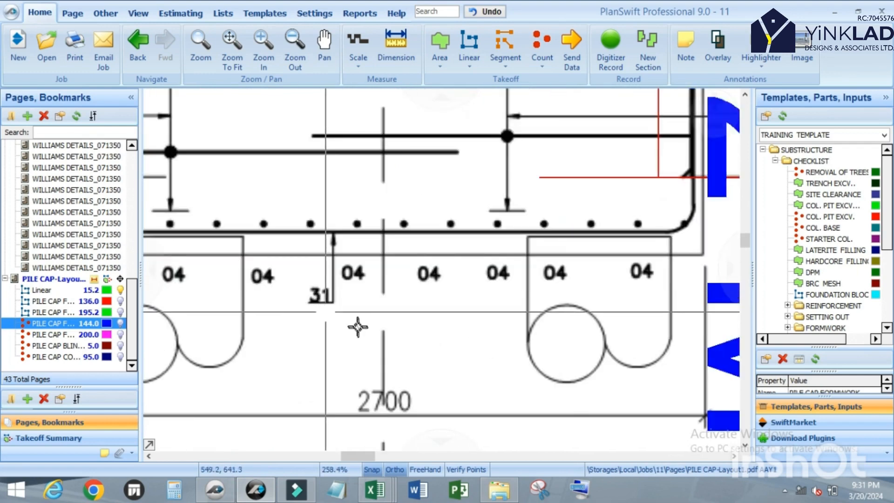
scroll(357, 327, "down", 2)
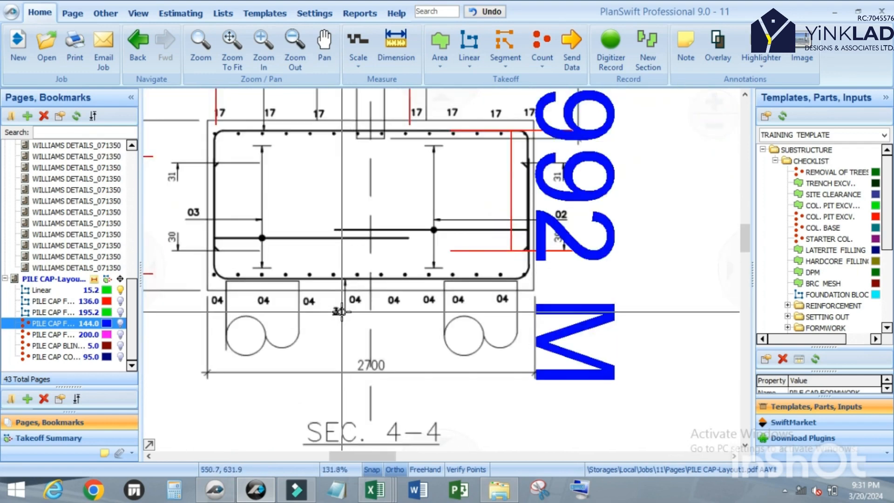
scroll(340, 307, "down", 4)
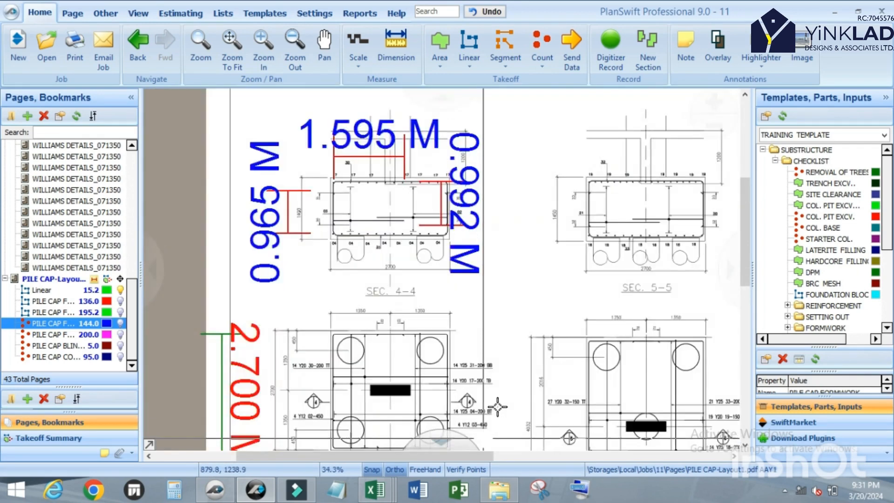
scroll(466, 410, "up", 2)
scroll(506, 322, "down", 2)
scroll(508, 354, "up", 4)
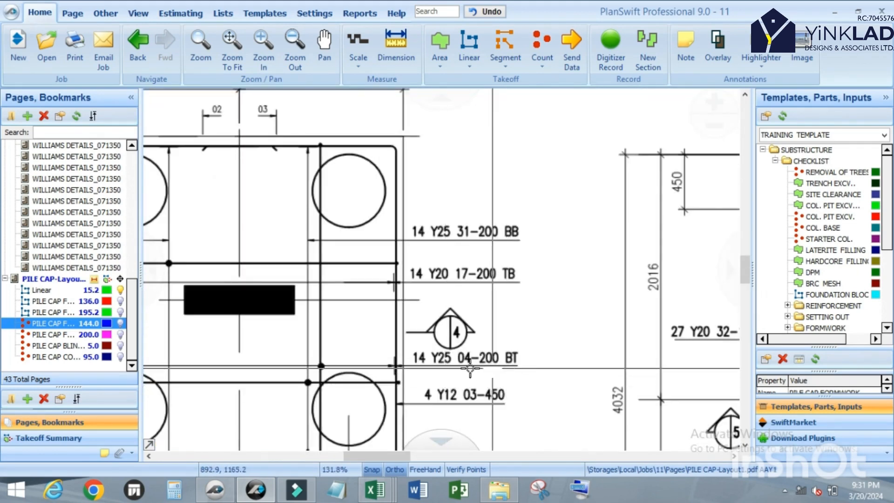
scroll(539, 379, "down", 3)
scroll(486, 329, "up", 5)
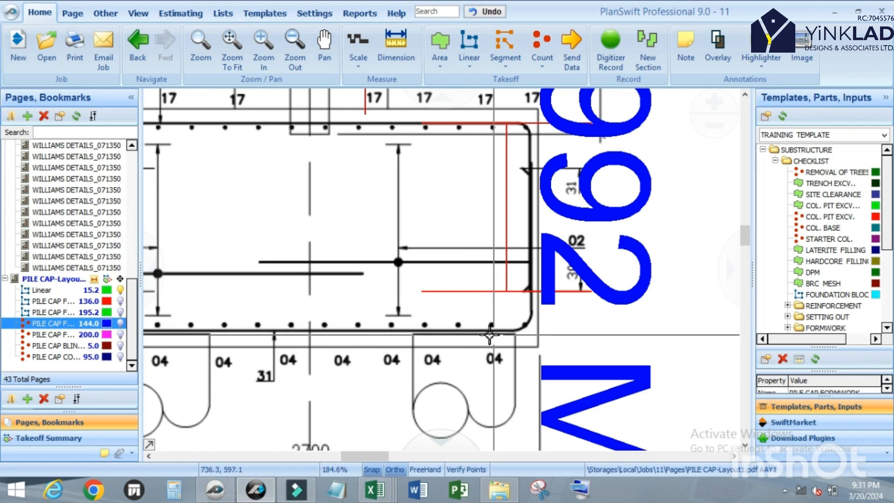
scroll(489, 334, "down", 5)
scroll(501, 409, "up", 2)
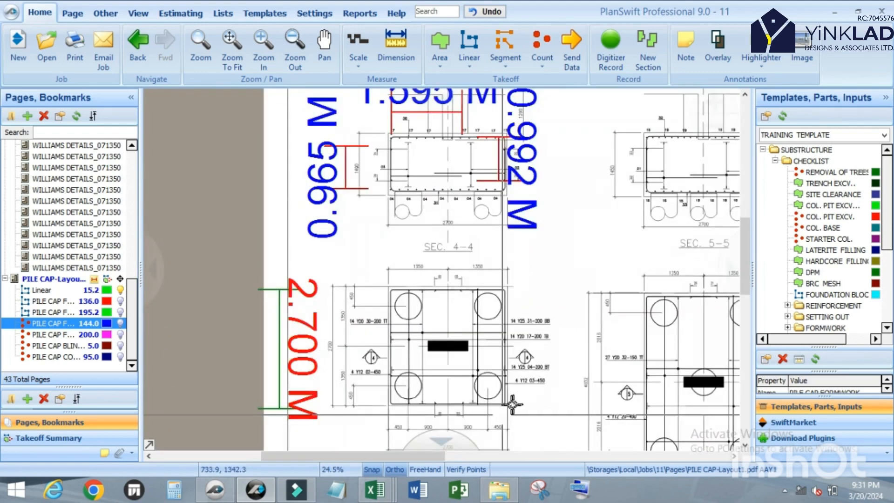
scroll(376, 308, "up", 3)
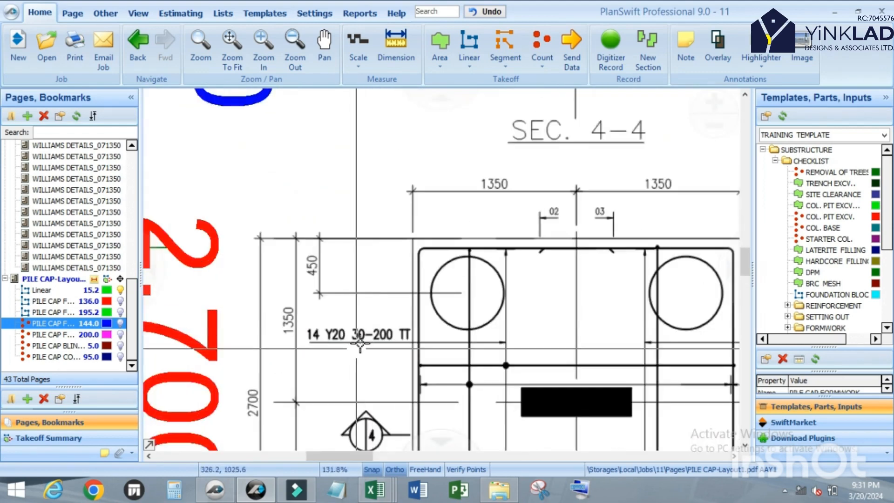
scroll(377, 375, "down", 2)
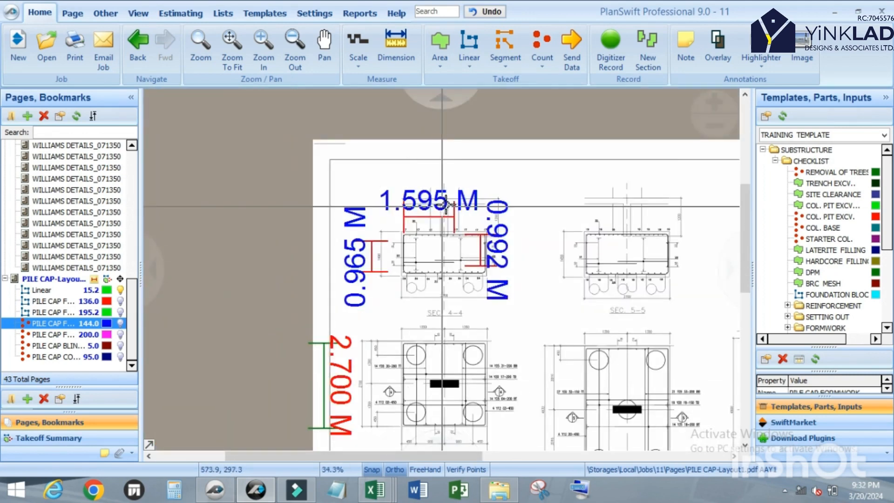
scroll(386, 282, "up", 2)
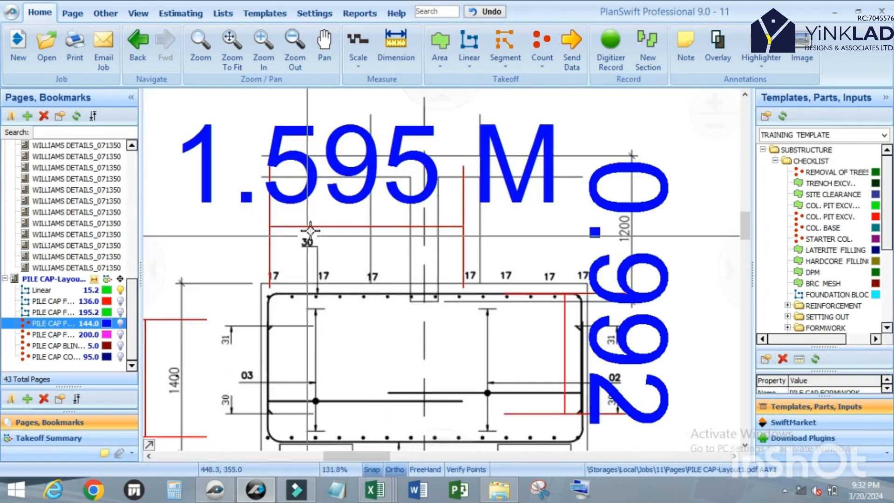
scroll(317, 292, "up", 2)
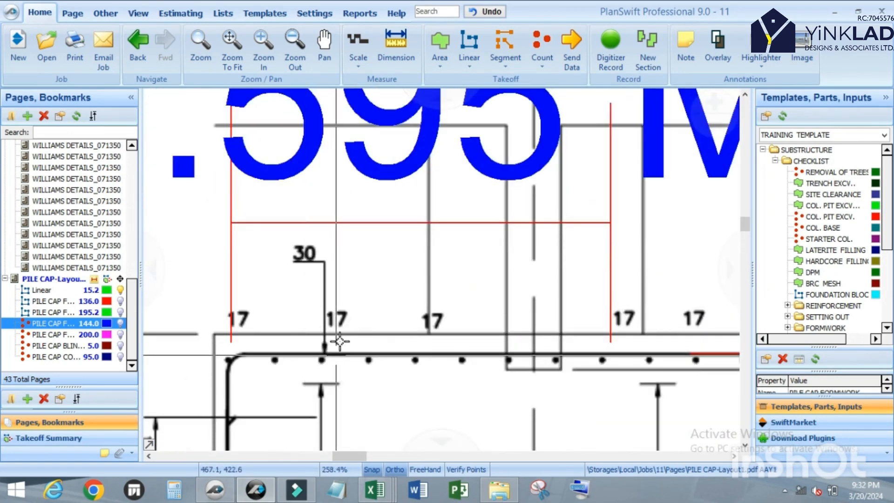
scroll(340, 341, "down", 2)
scroll(386, 317, "up", 2)
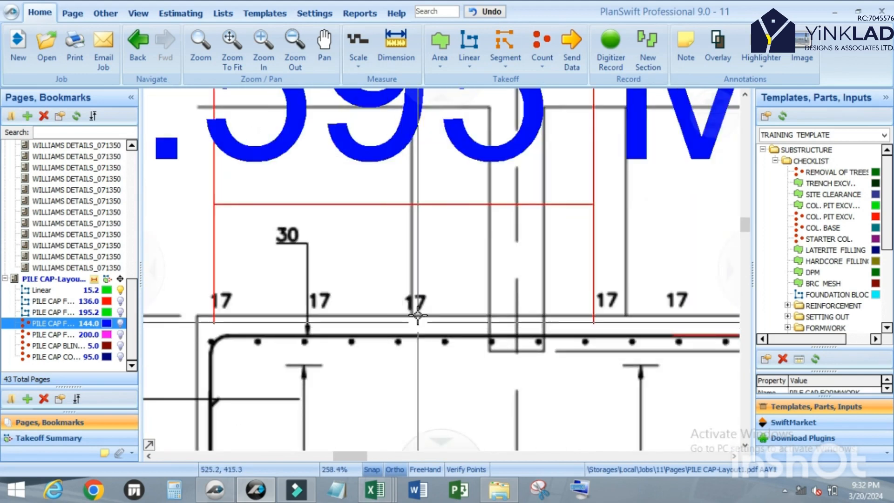
scroll(435, 351, "up", 2)
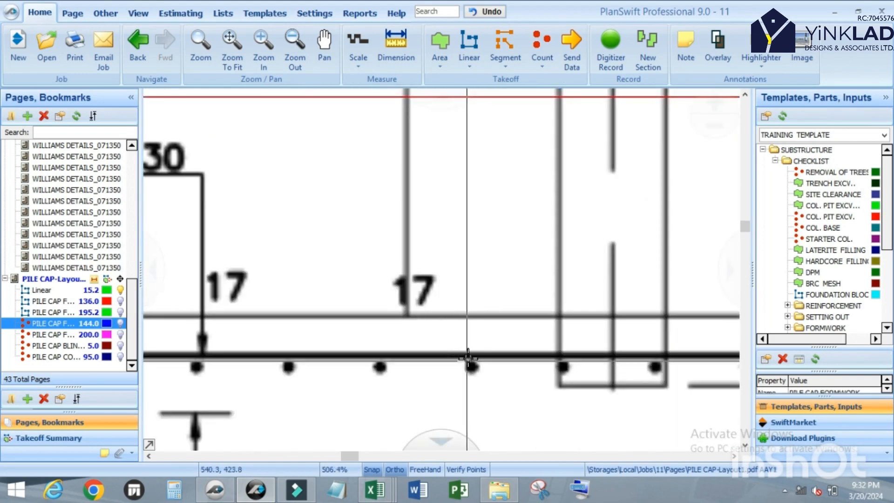
scroll(421, 315, "down", 4)
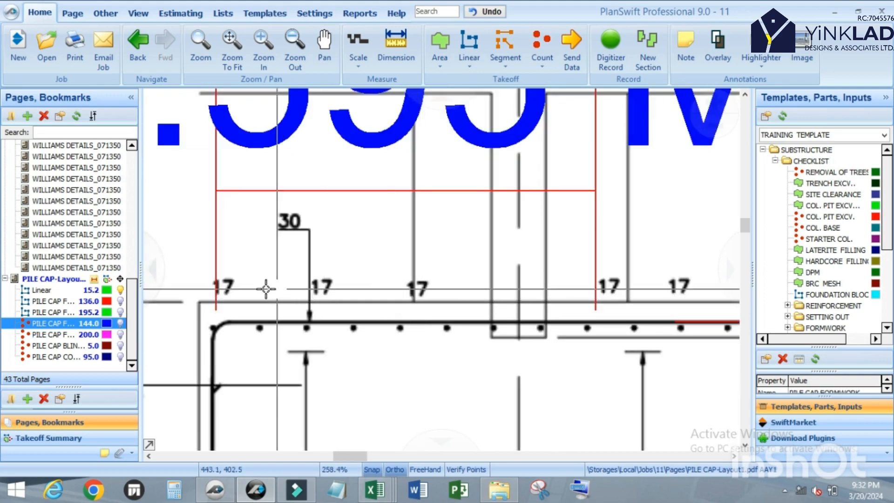
scroll(497, 250, "down", 5)
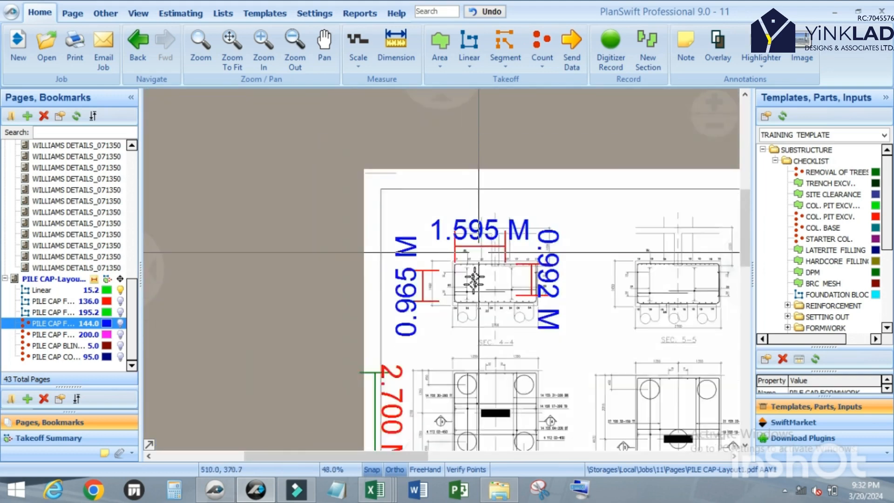
scroll(425, 392, "up", 2)
scroll(425, 393, "up", 3)
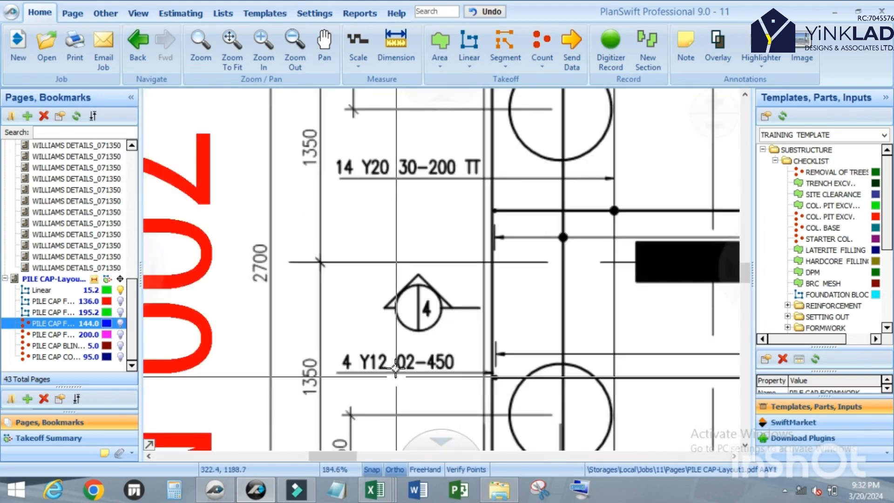
scroll(369, 329, "down", 1)
scroll(369, 329, "down", 2)
scroll(568, 282, "up", 2)
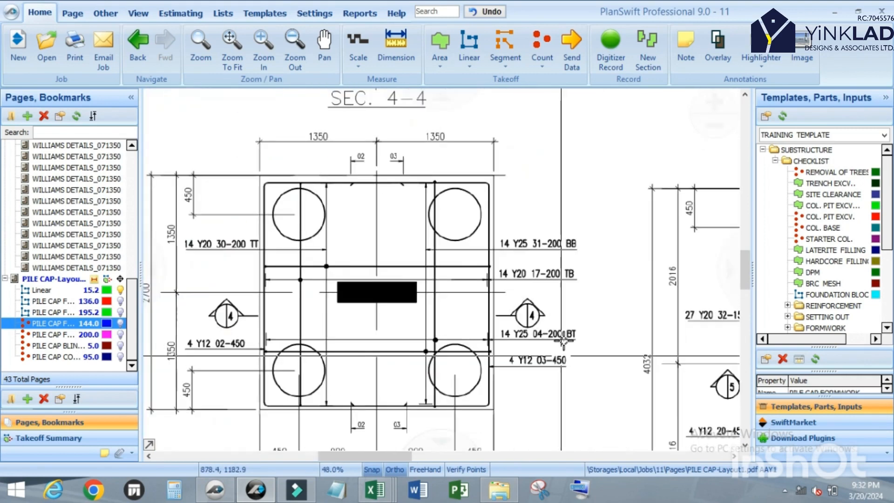
scroll(569, 282, "up", 3)
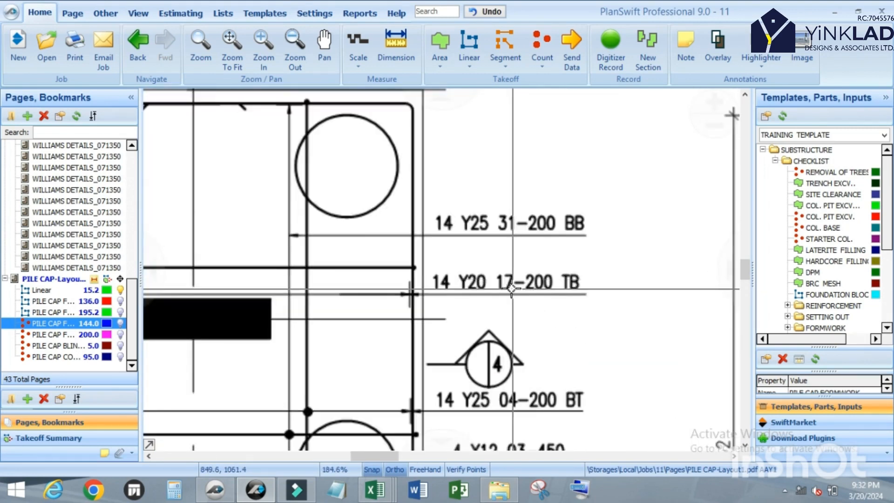
scroll(606, 292, "down", 3)
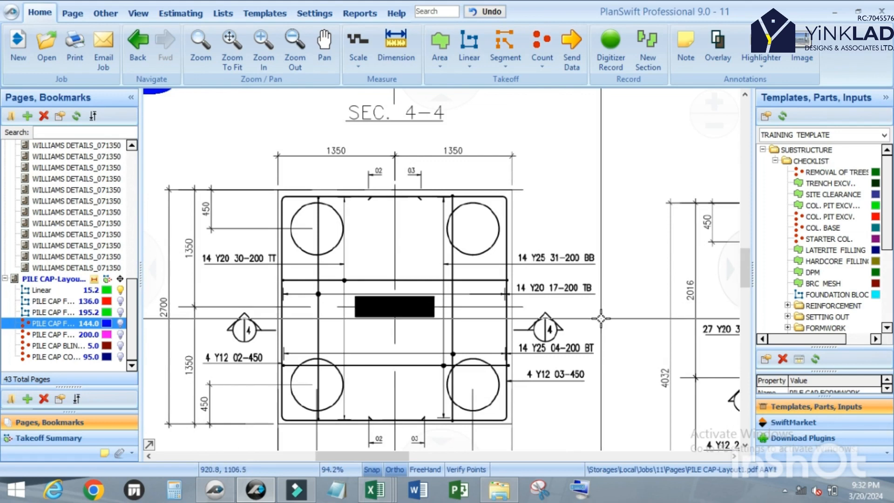
scroll(568, 350, "down", 2)
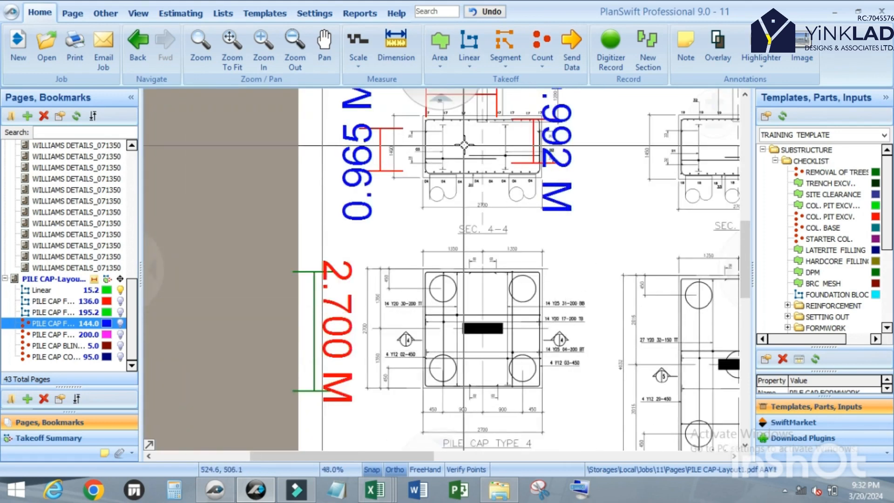
scroll(463, 143, "up", 1)
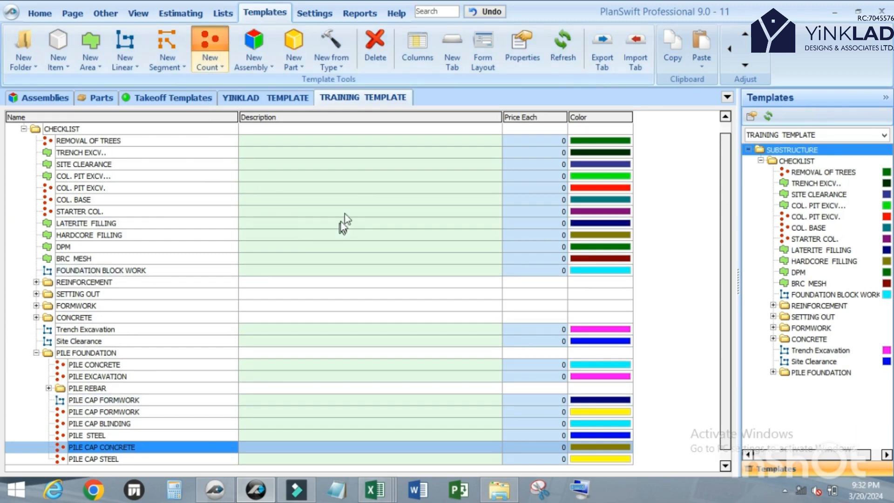
left_click_drag(648, 117, 357, 112)
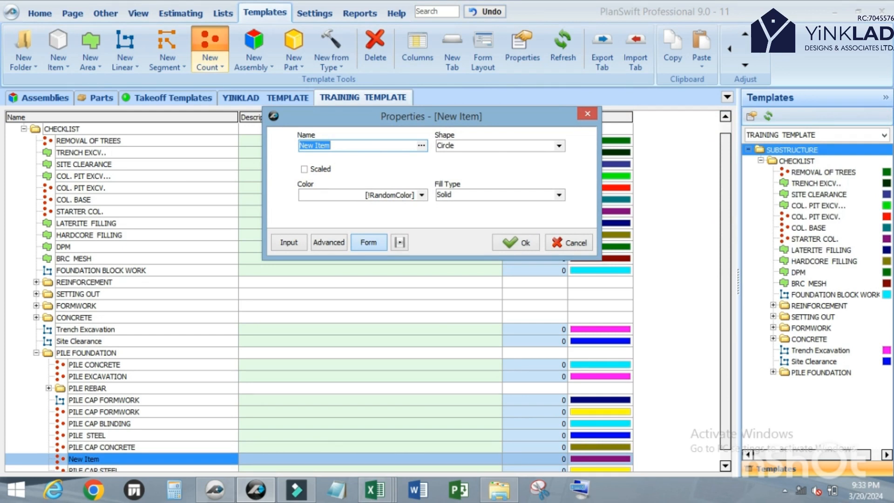
type("PILE CAP STEEL BAR")
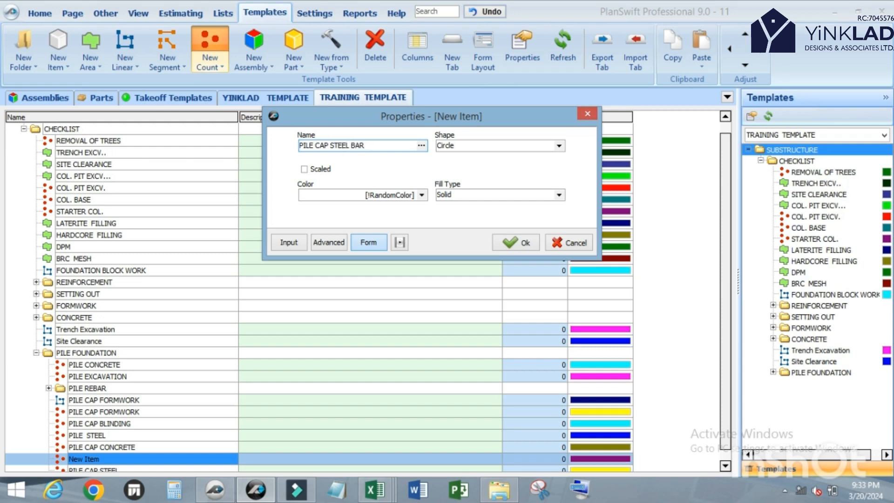
left_click(323, 242)
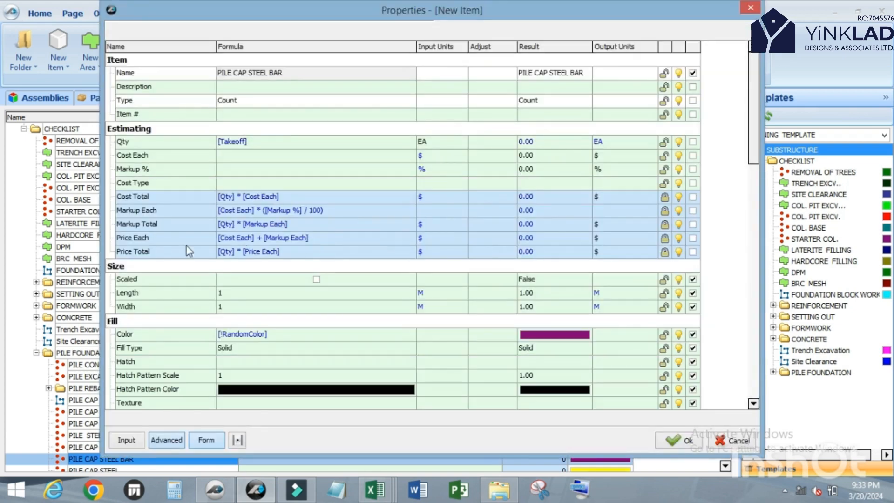
left_click(136, 144)
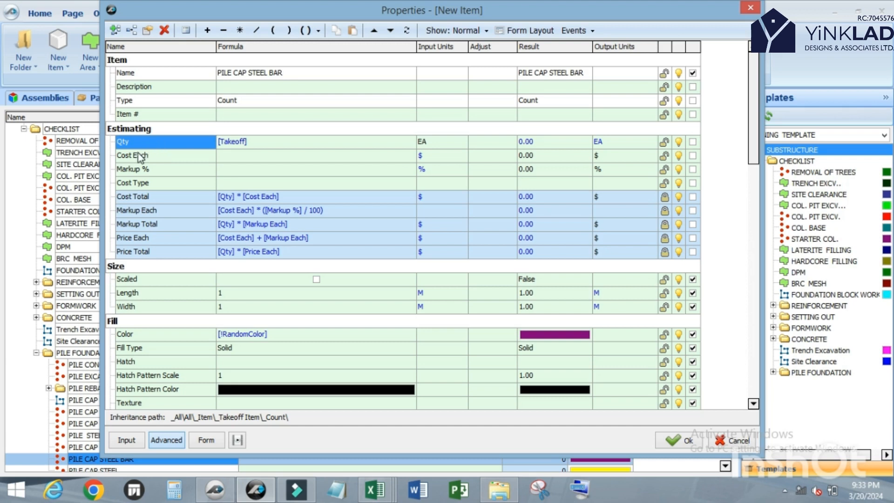
left_click(138, 155)
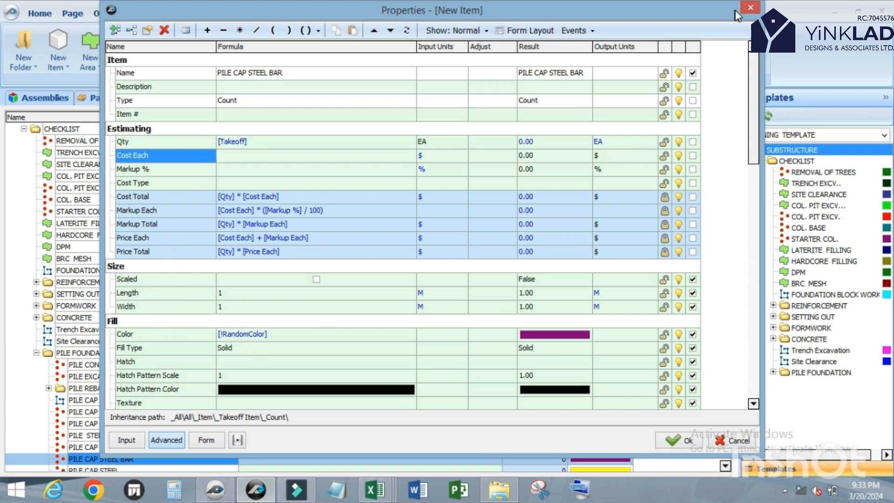
left_click(749, 10)
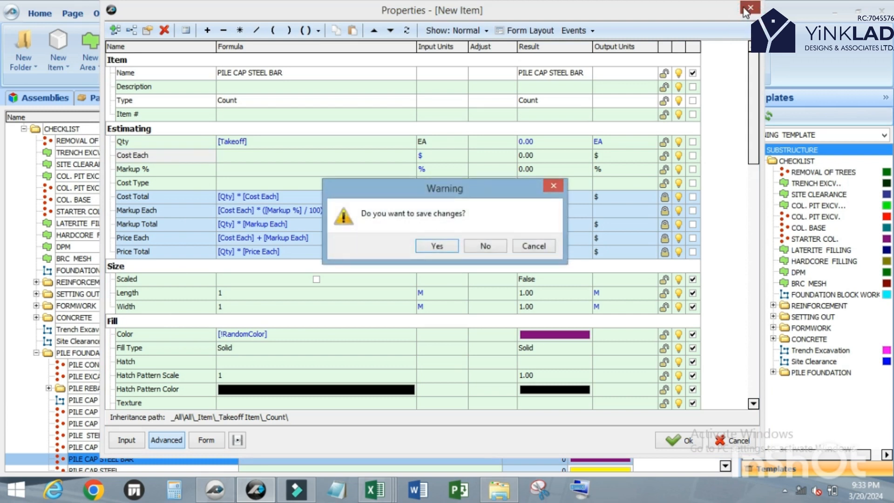
left_click(553, 185)
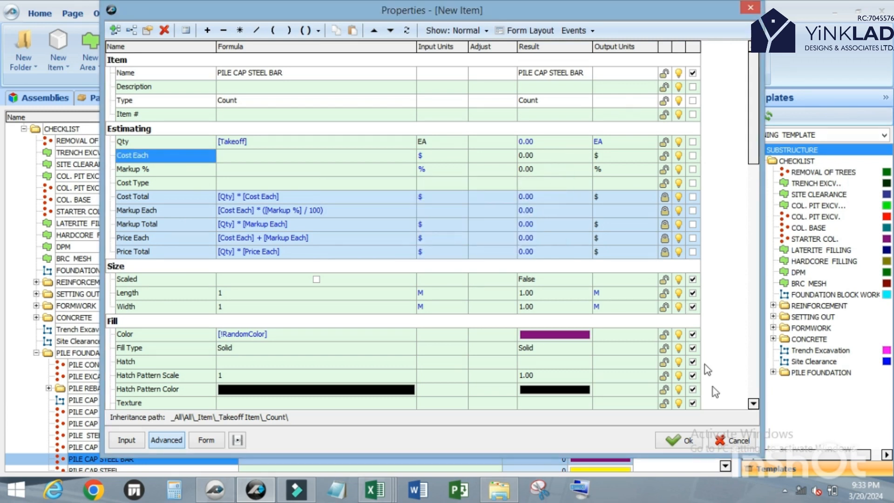
left_click(722, 444)
left_click(486, 247)
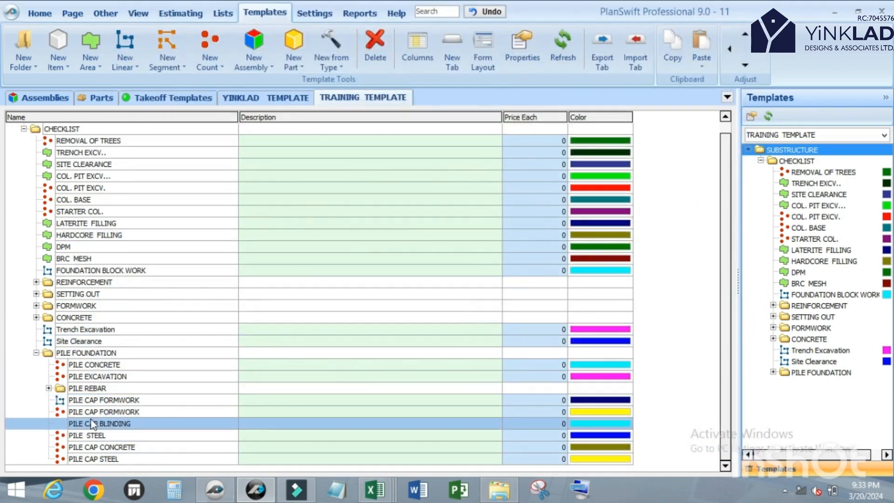
Expand PILE REBAR and create a new folder named PILE CAP STEEL BAR.
left_click(49, 389)
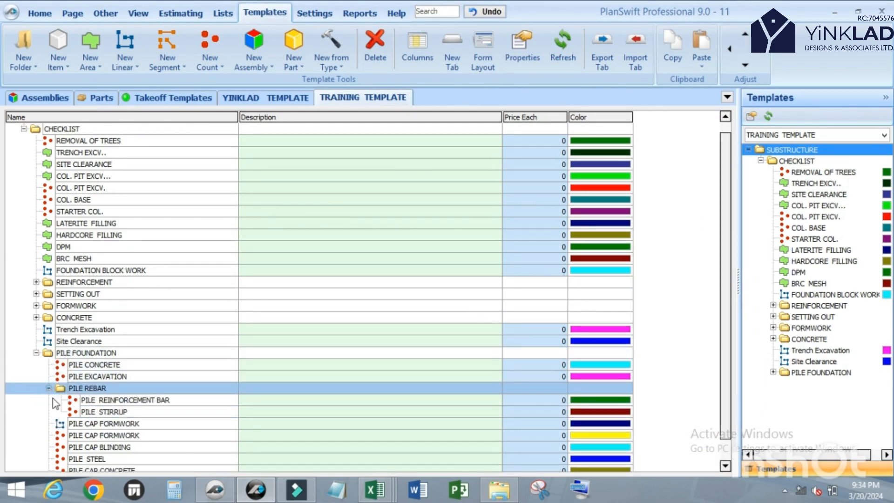
left_click(51, 411)
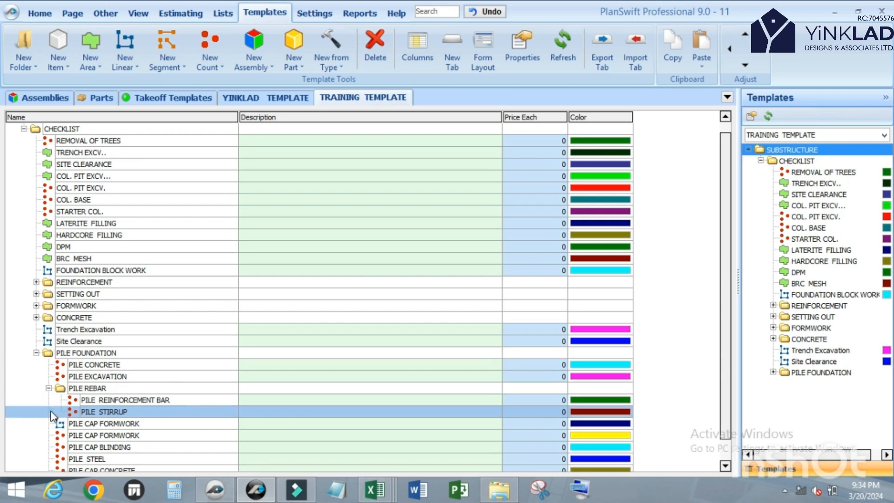
left_click(24, 45)
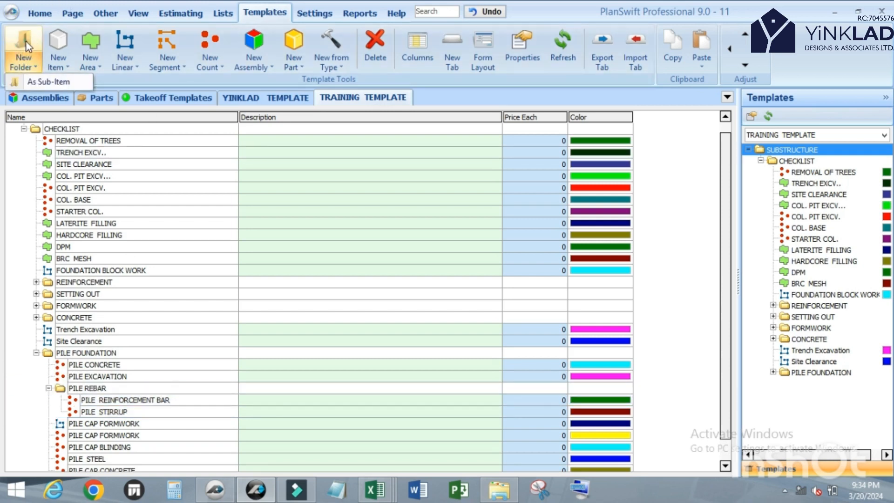
left_click(25, 46)
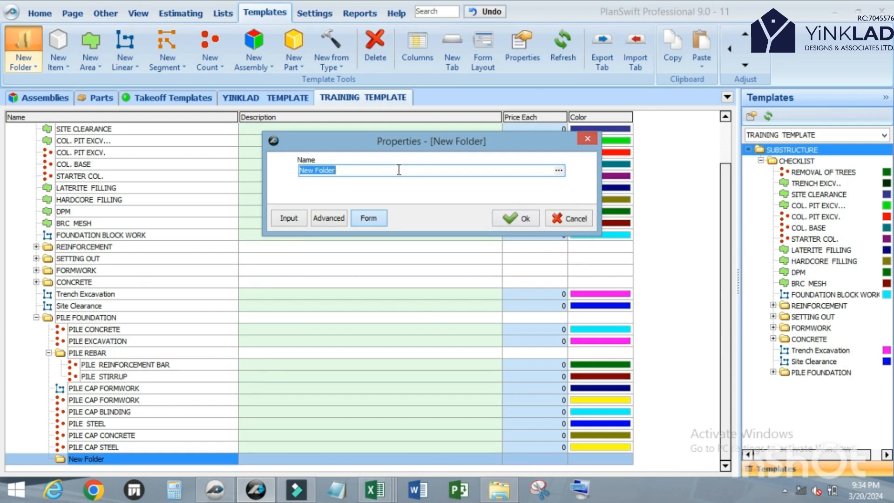
type("PILE C")
type("AP,S")
key("BackSpace")
key("BackSpace")
type("\"S")
key("BackSpace")
key("BackSpace")
type("STEEL")
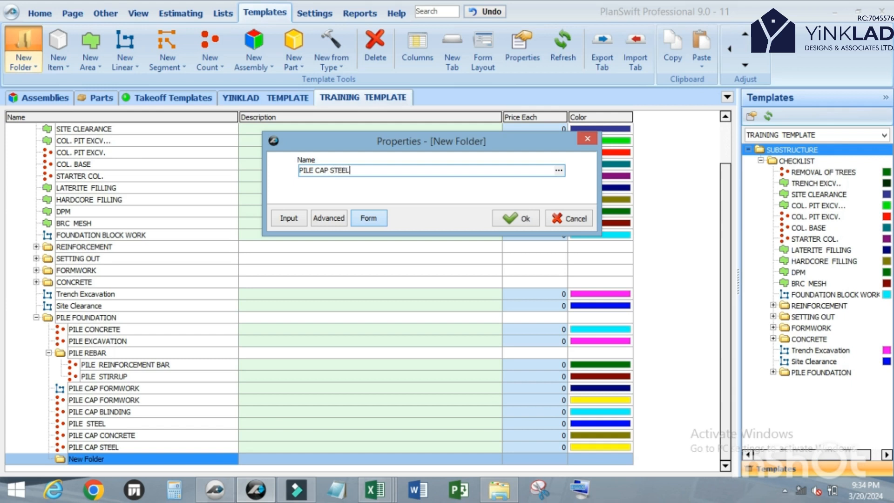
type(" BAR")
left_click(519, 218)
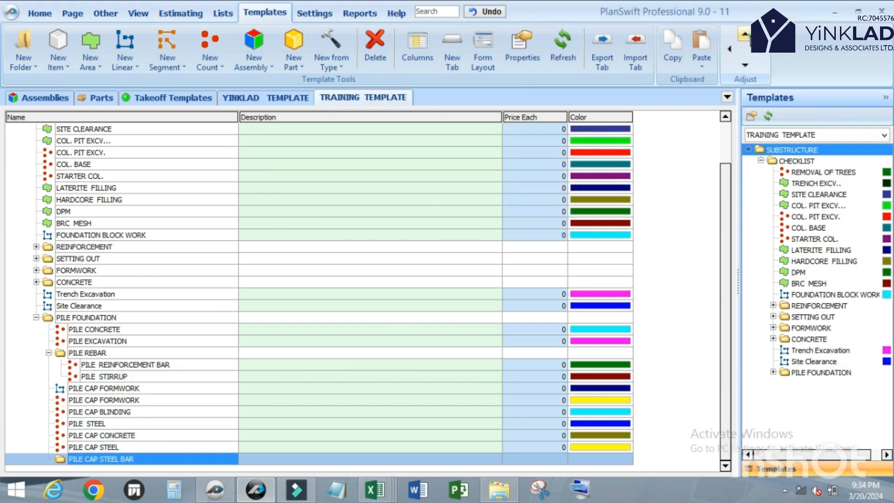
Move the PILE CAP STEEL BAR folder above PILE CAP FORMWORK and indent it under PILE REBAR.
left_click(744, 35)
left_click(743, 35)
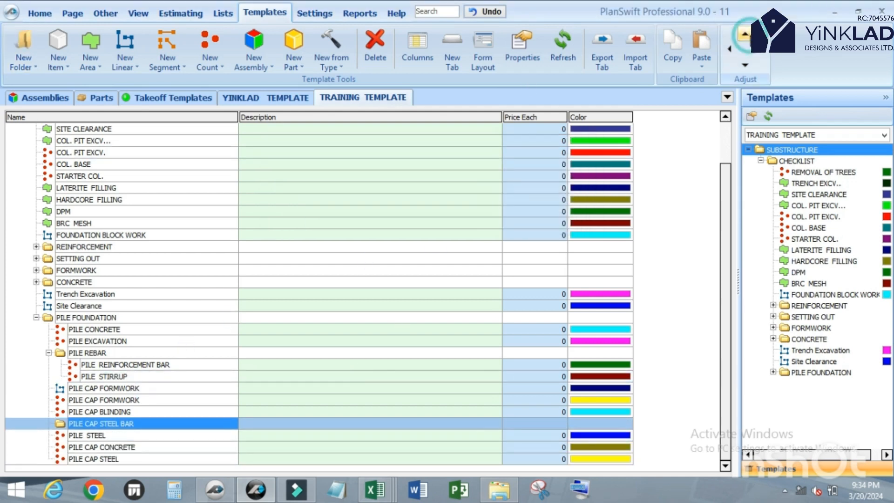
left_click(744, 35)
left_click(744, 35)
left_click(744, 35)
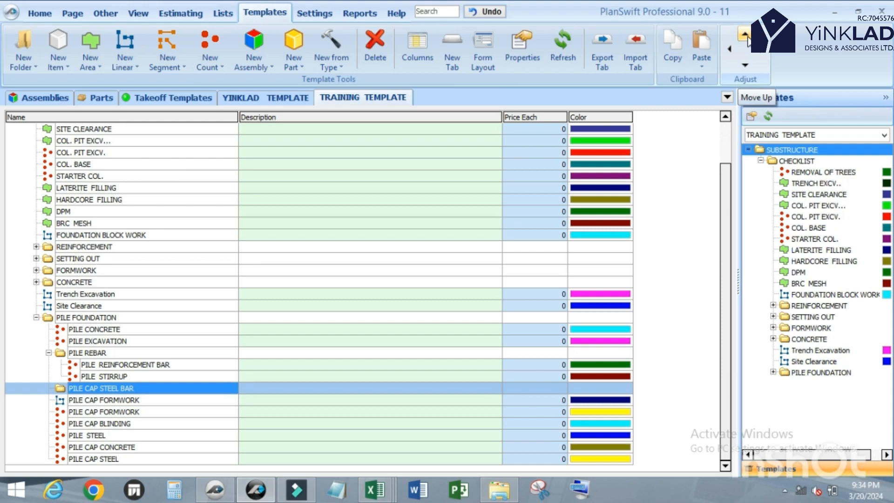
left_click(762, 54)
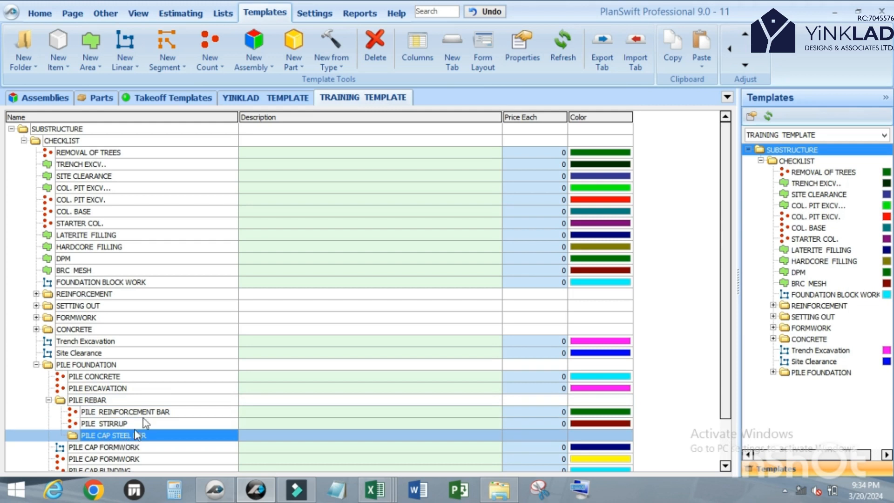
left_click(209, 39)
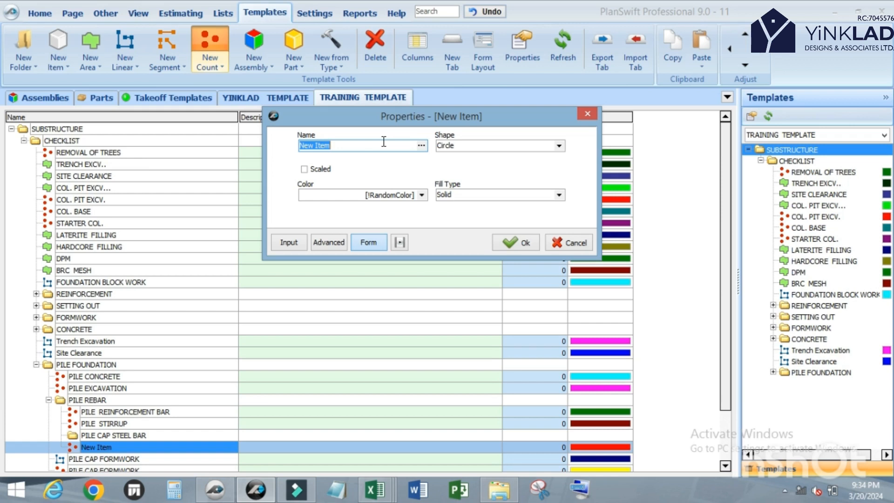
type("VERTICAL STEEL")
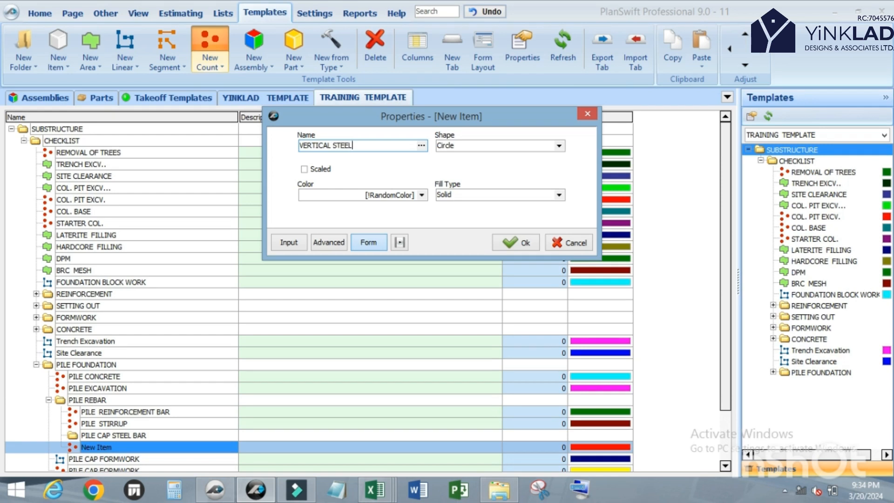
type(" BAR")
type("y")
key("BackSpace")
type("Y")
type("25")
left_click(329, 242)
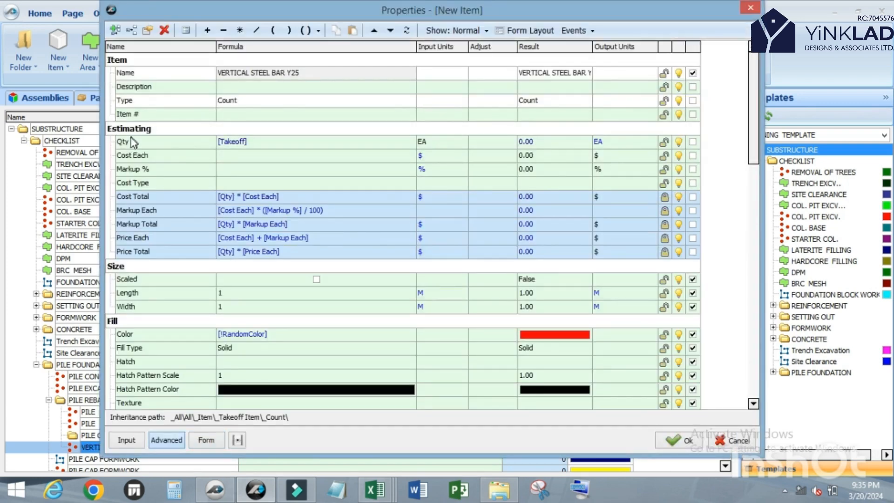
left_click(133, 142)
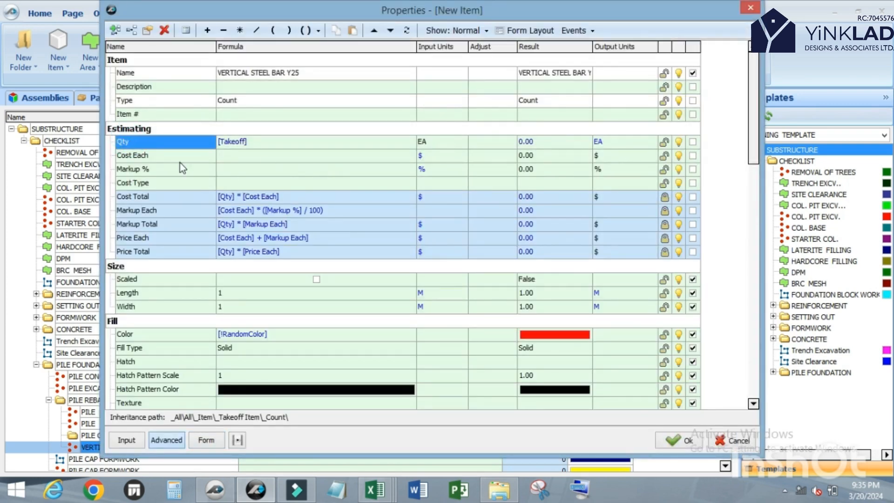
left_click(137, 154)
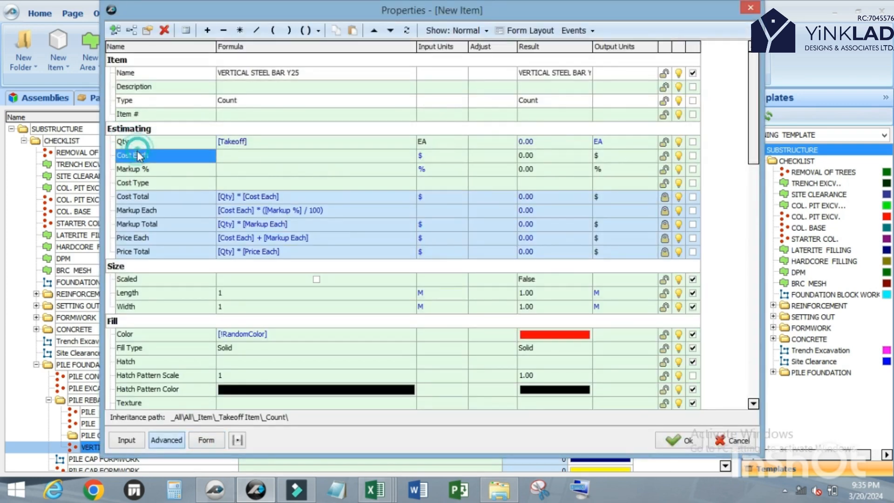
Add a custom property named DIA to the item.
left_click(116, 31)
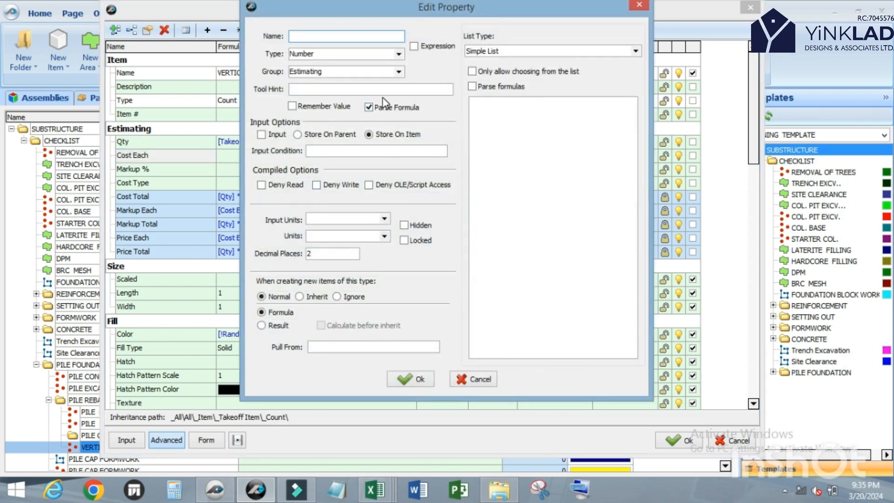
type("DIA")
left_click(409, 380)
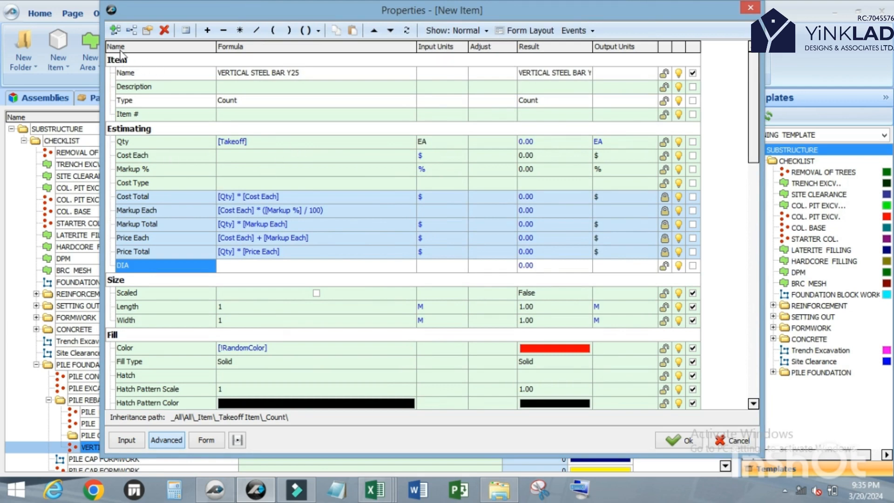
Start a BAR WEIGHT property whose value list begins with .395, .617 and .889.
left_click(115, 30)
left_click(114, 30)
type("BAR W")
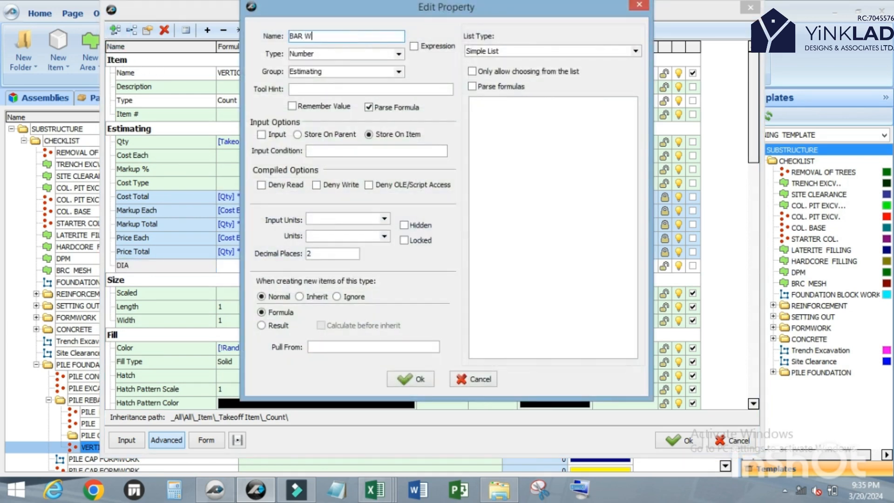
type("EIGHT")
left_click(475, 104)
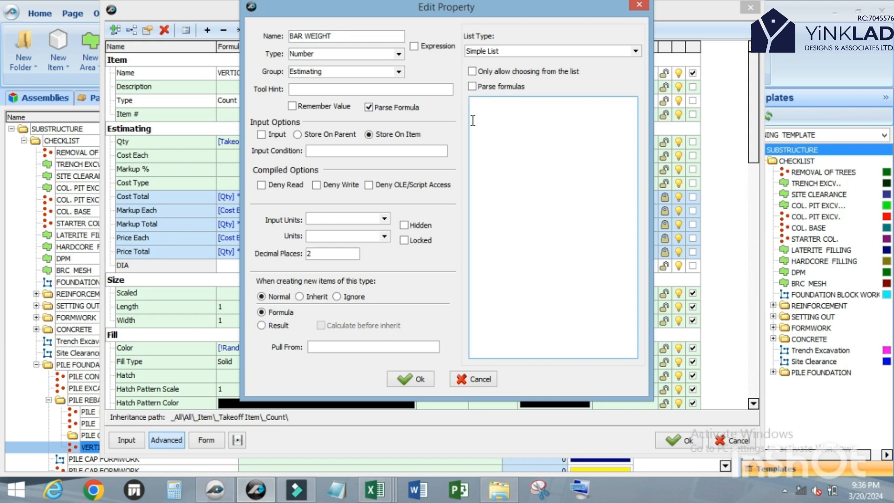
type(".35")
left_click_drag(491, 106, 456, 110)
type(".39")
type("5 ")
type(".")
type("6")
type("17")
key("Return")
type(".889")
key("Return")
Finish the BAR WEIGHT list with 1.579, 2.467 and 3.854 and confirm the property.
type("1.579")
key("Return")
type("2.467")
key("Return")
type("3.854")
left_click_drag(490, 145, 458, 100)
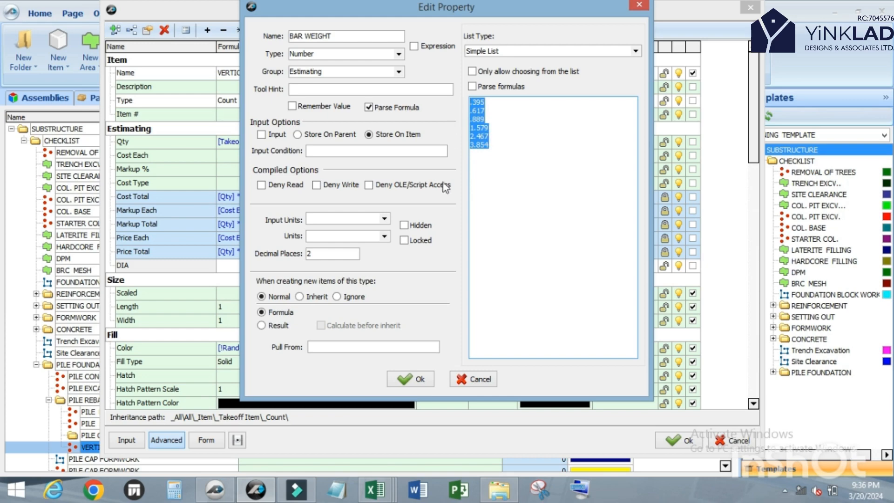
left_click(406, 379)
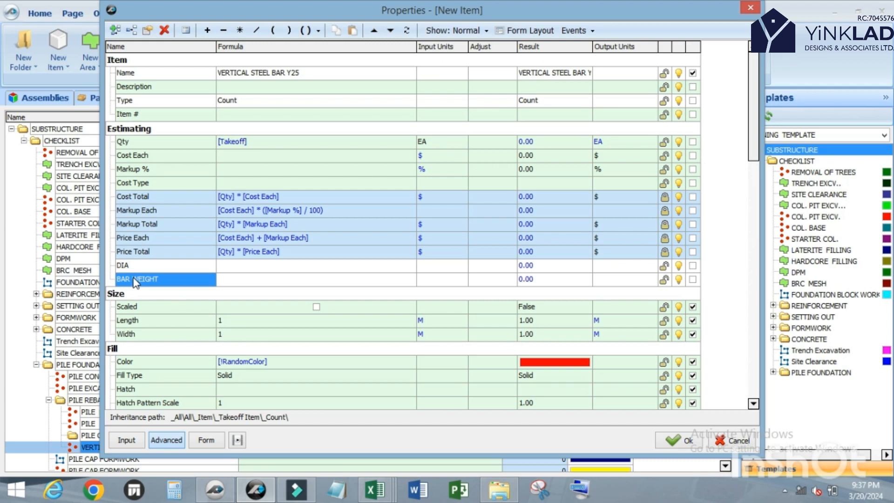
Choose .617 from the BAR WEIGHT formula's value list on VERTICAL STEEL BAR Y25.
left_click(273, 280)
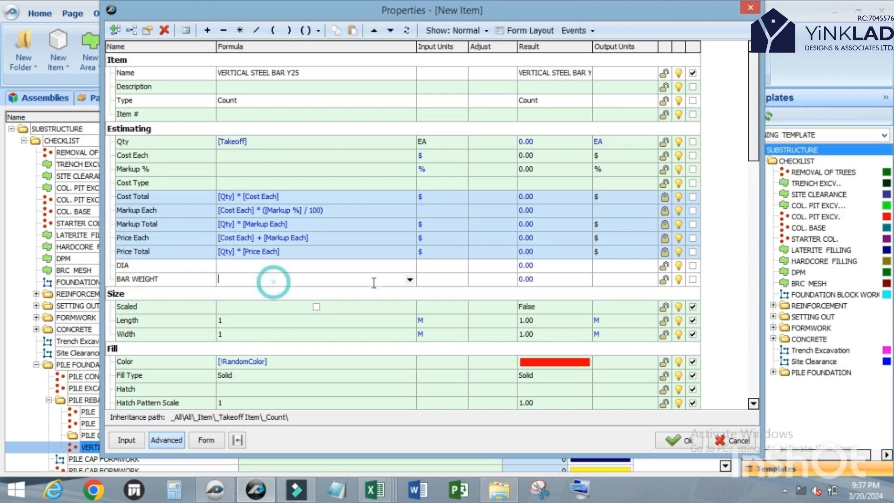
left_click(410, 280)
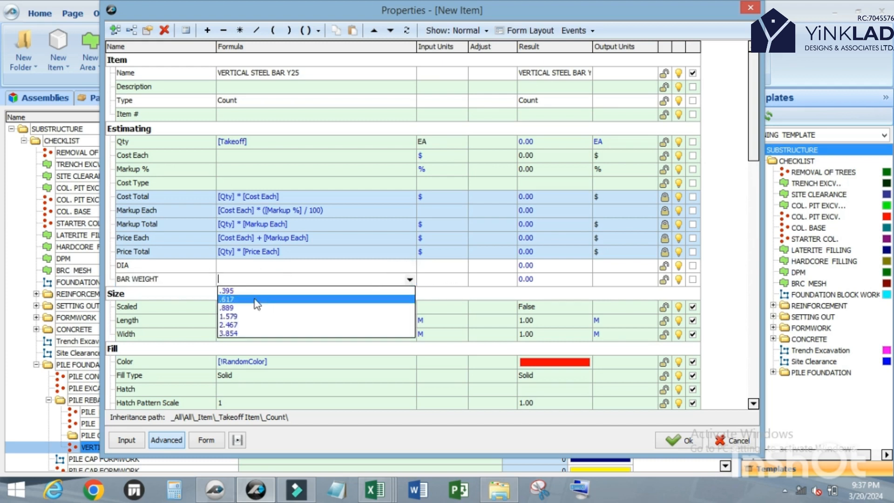
left_click(255, 301)
left_click(160, 281)
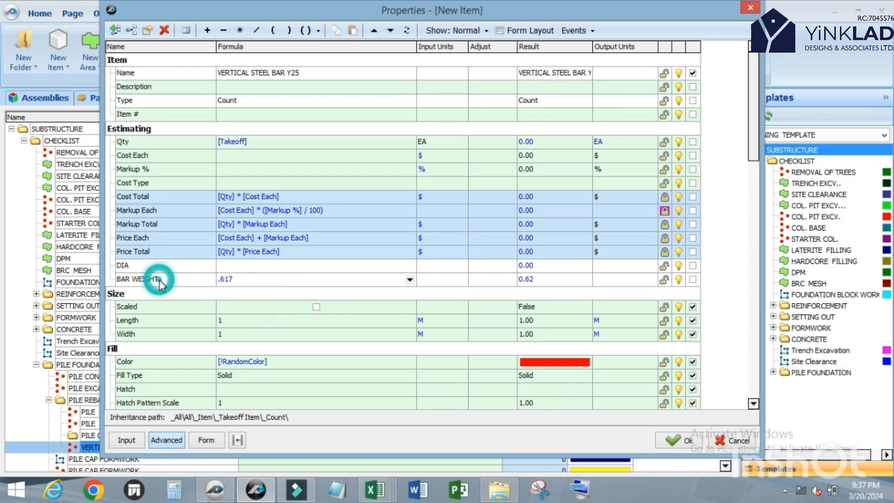
Add a C/C property whose simple list offers .1, .15, .2, .225 and .25.
left_click(112, 30)
type("/C")
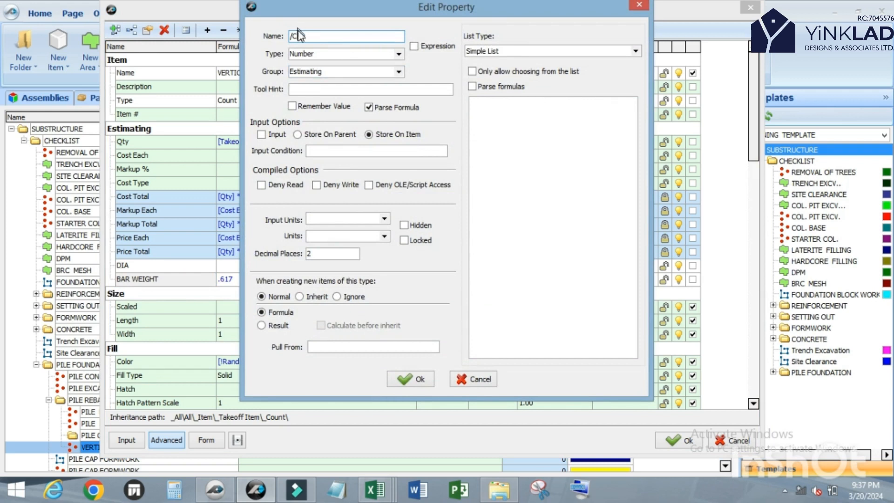
left_click_drag(303, 35, 252, 37)
type("C/C")
left_click(491, 108)
type(".1")
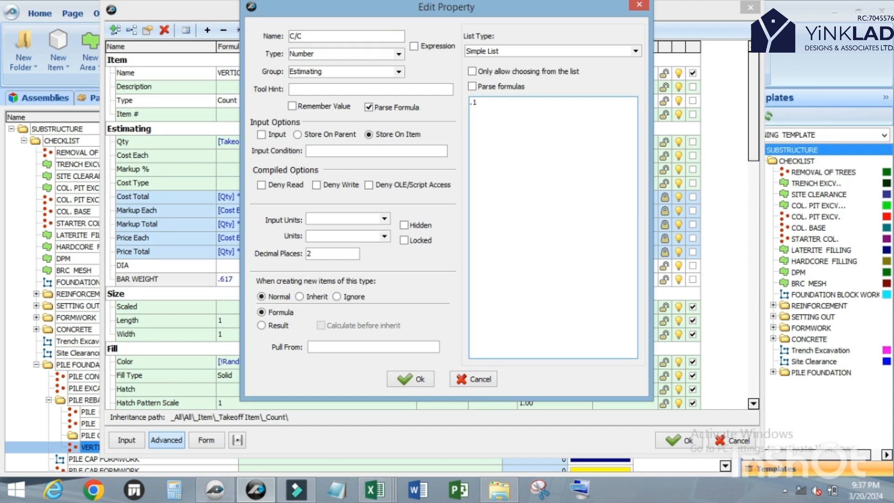
type(".15")
key("Return")
type(".2")
key("Return")
type(".225")
key("Return")
type(".25")
left_click(413, 378)
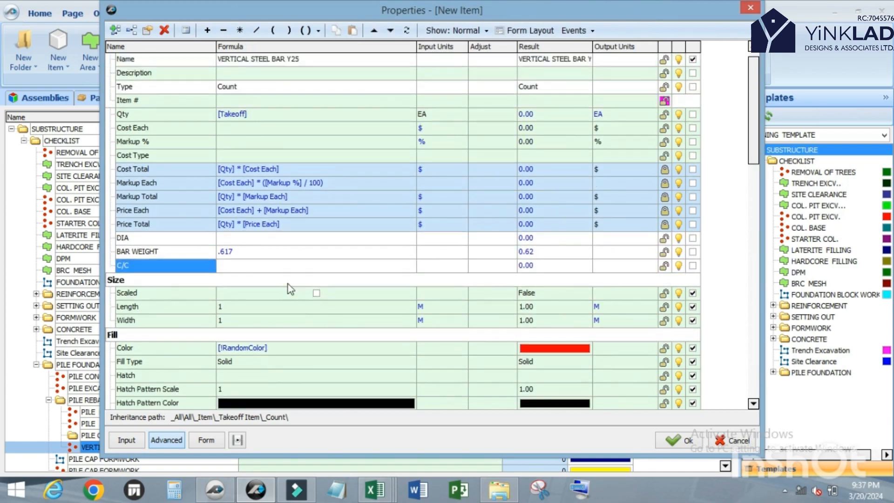
Set the C/C property's formula value to .2 from its list.
left_click(307, 293)
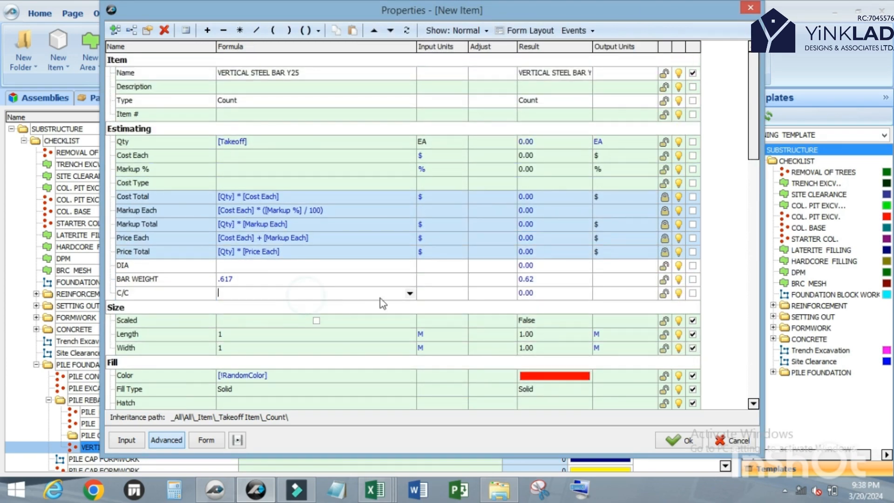
left_click(409, 293)
left_click(297, 321)
left_click(159, 294)
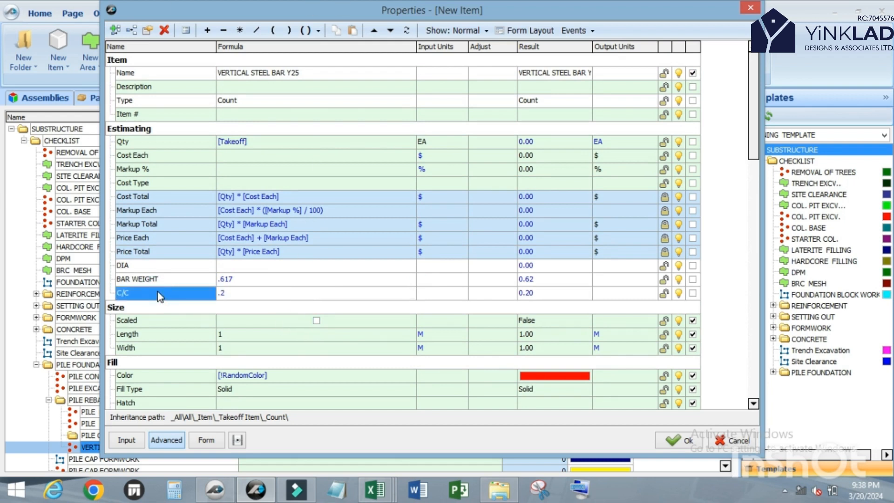
left_click(112, 28)
Create three new properties named LENGTH, WIDTH and CONC. COVER, each left at 0.00.
type("L")
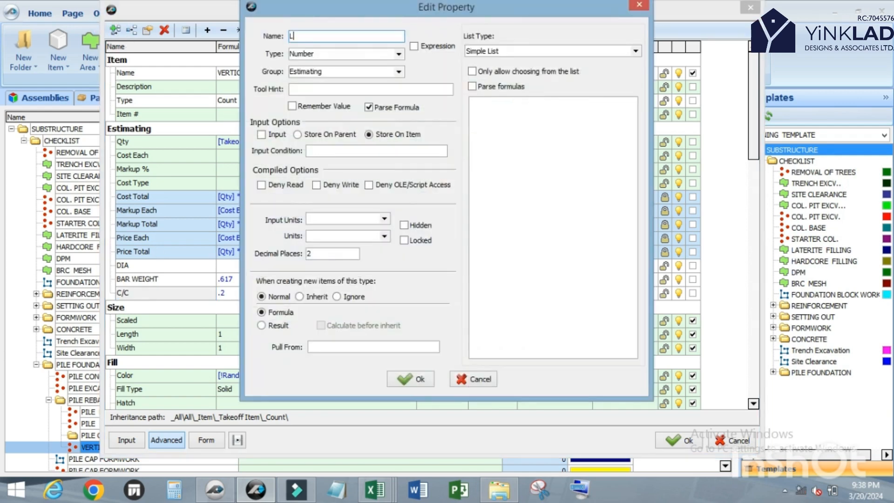
type("ENGTH")
left_click(410, 378)
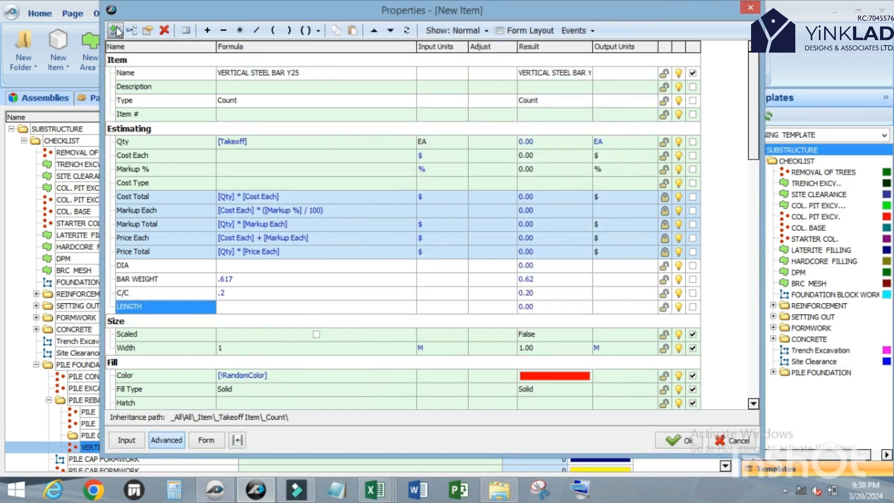
left_click(116, 33)
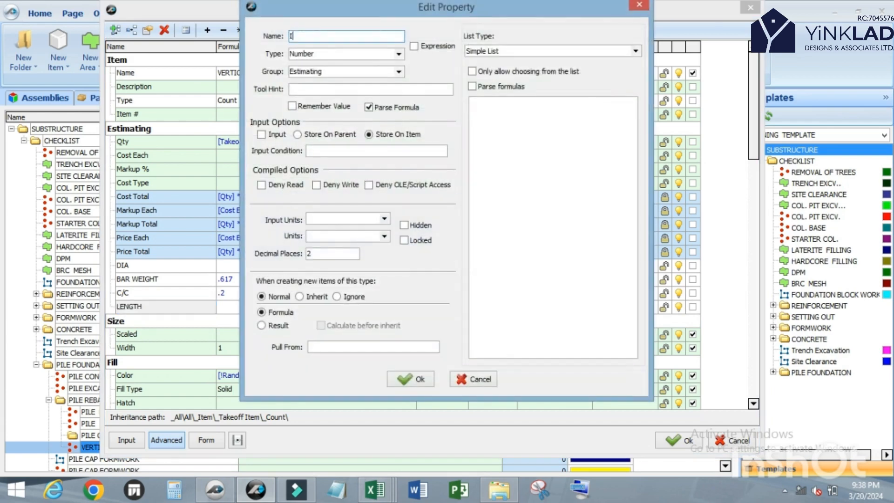
type("IDTH")
left_click_drag(307, 35, 249, 37)
type("WIDTH")
left_click(412, 378)
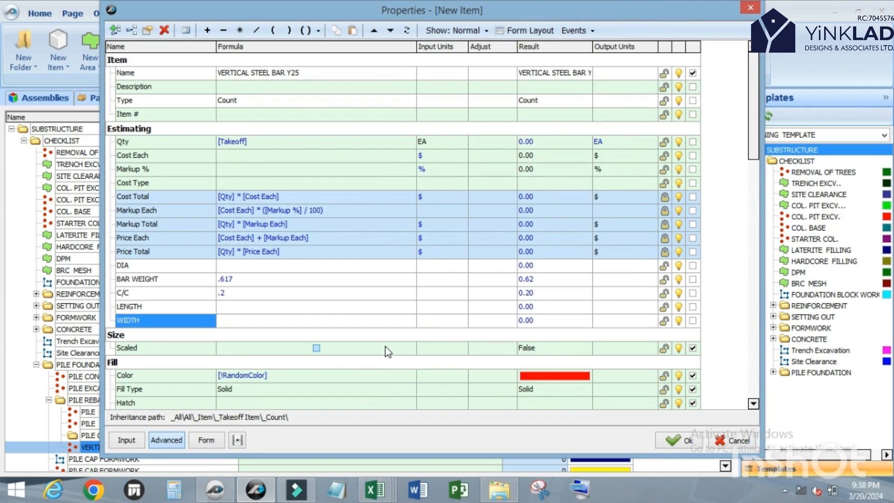
left_click(119, 31)
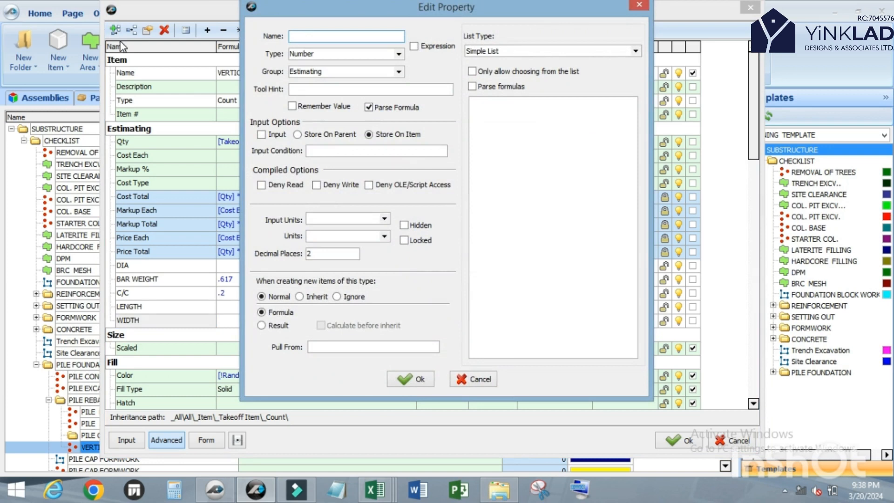
type("CONC. COVER")
left_click(416, 379)
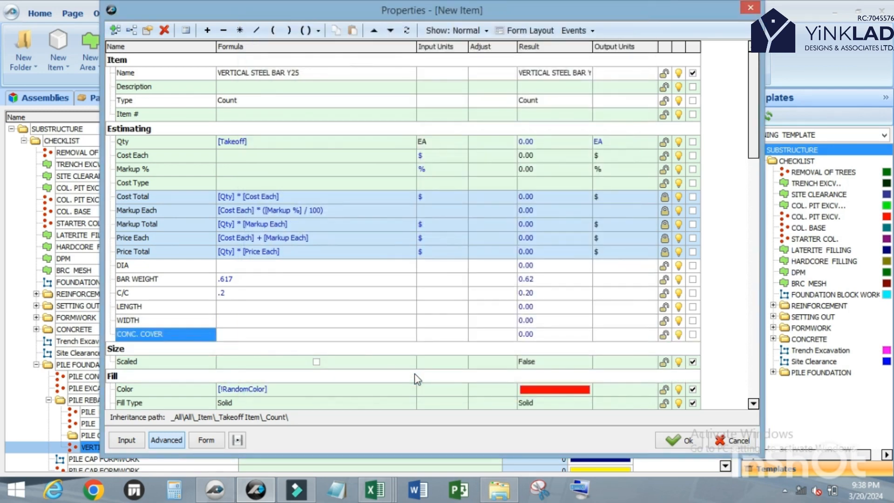
Add NRS OF CONC. COVER and SUM OF CONC. COVER properties to the item.
left_click(114, 31)
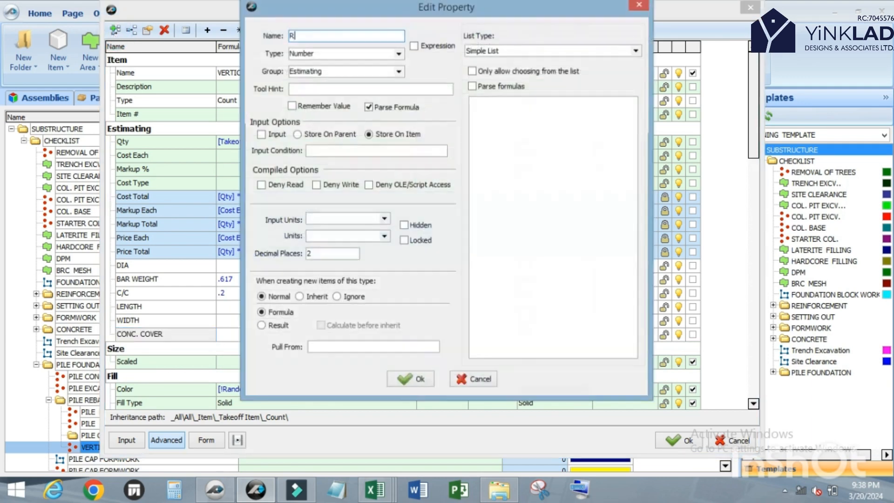
type("RS")
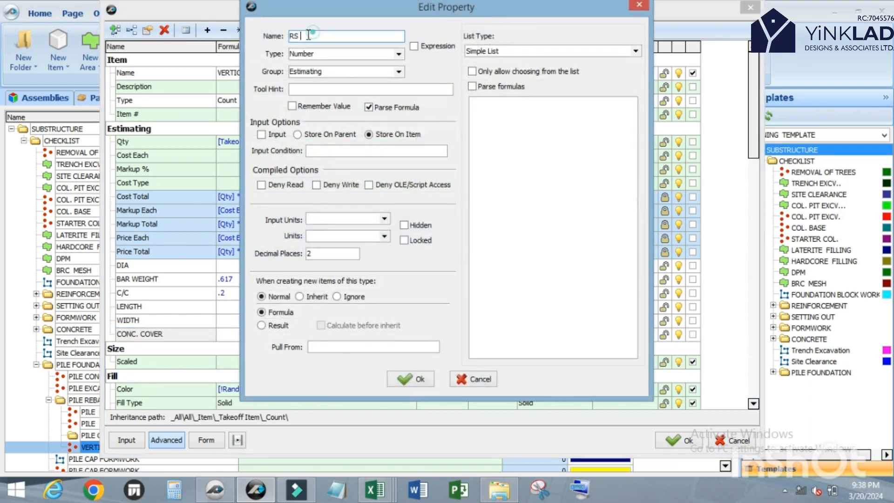
left_click_drag(312, 35, 275, 41)
type("NRS OF CONC. COVER")
left_click(409, 378)
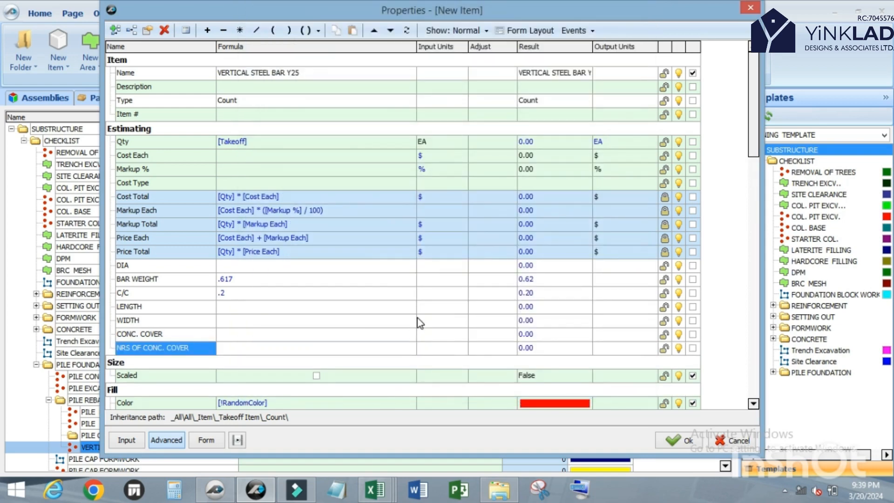
left_click(115, 30)
type("M")
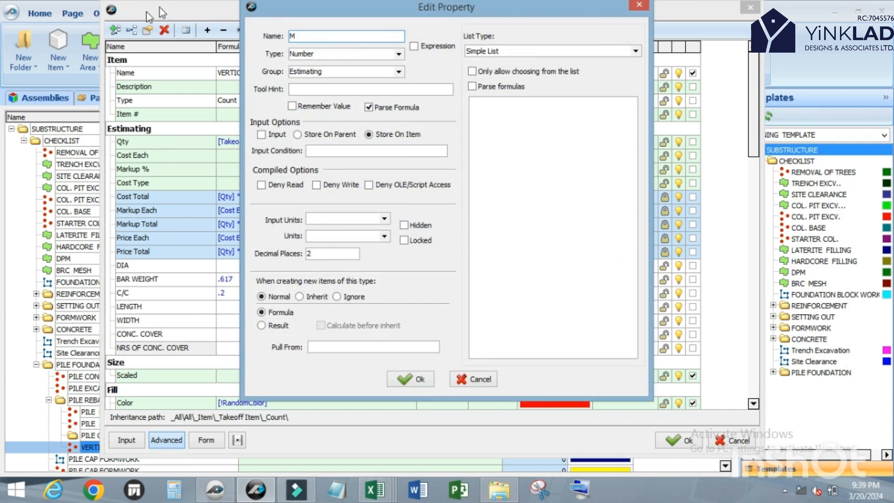
key("BackSpace")
type("SUM OF CONC.")
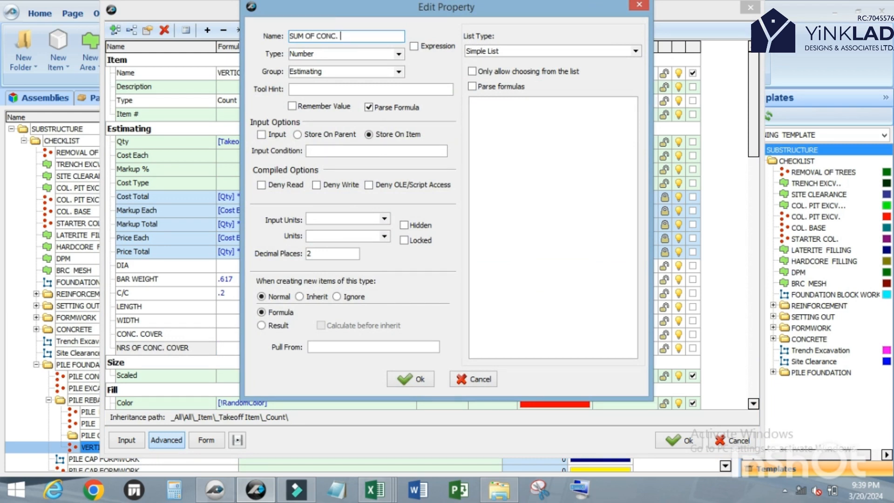
type(" COVER")
left_click(409, 380)
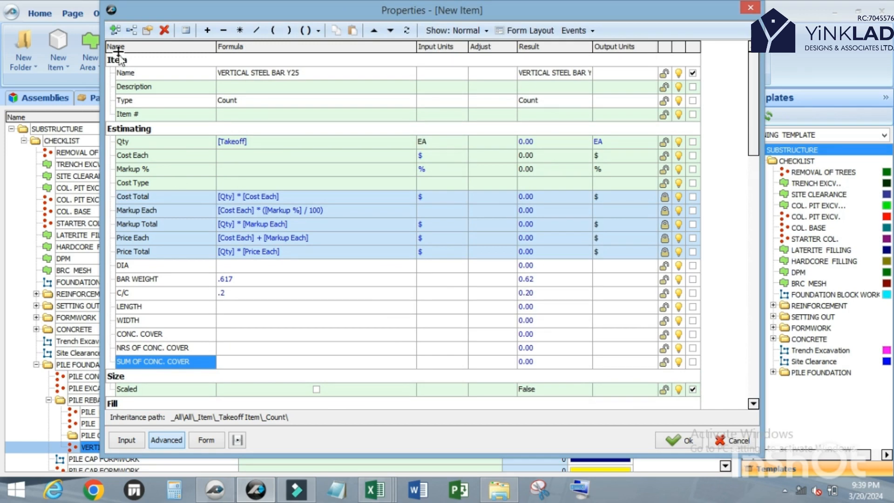
Add a property named PROJECTION to the item.
left_click(116, 31)
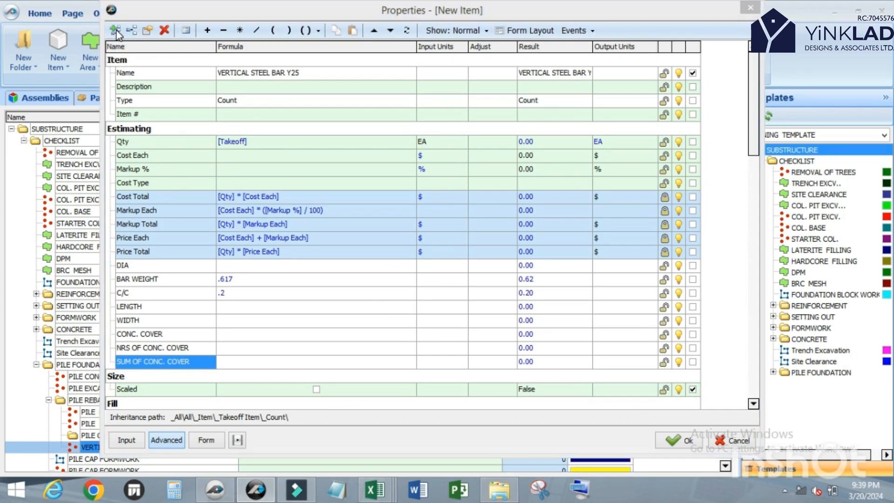
type("PR")
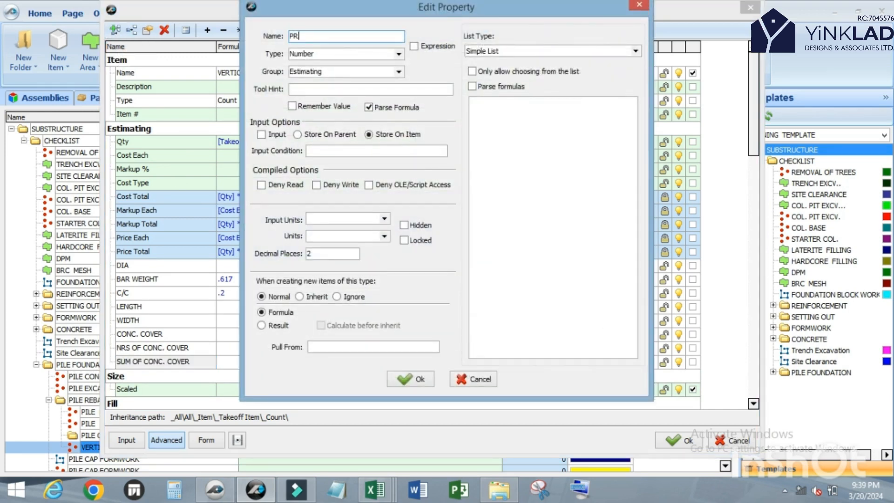
type("OJECTION")
left_click(415, 378)
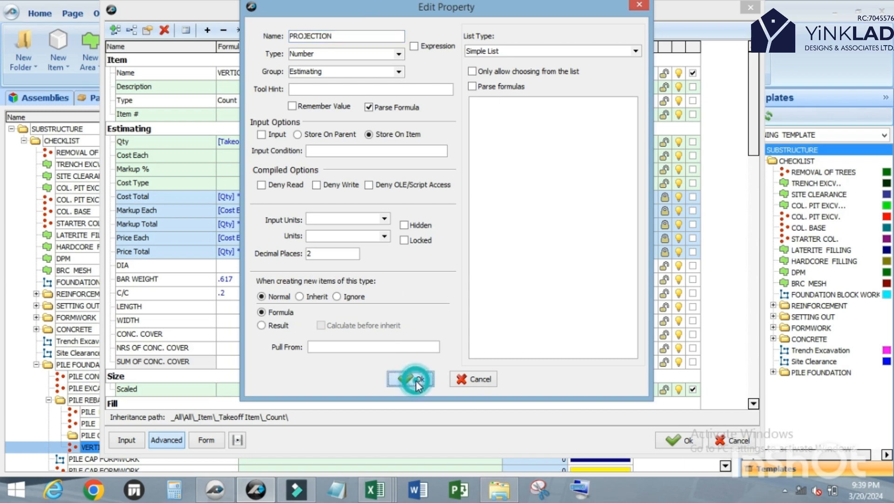
left_click(120, 28)
Create properties named NRS OF PROJECTION, SUM OF PROJECTION and NRS, each at 0.00.
type("R")
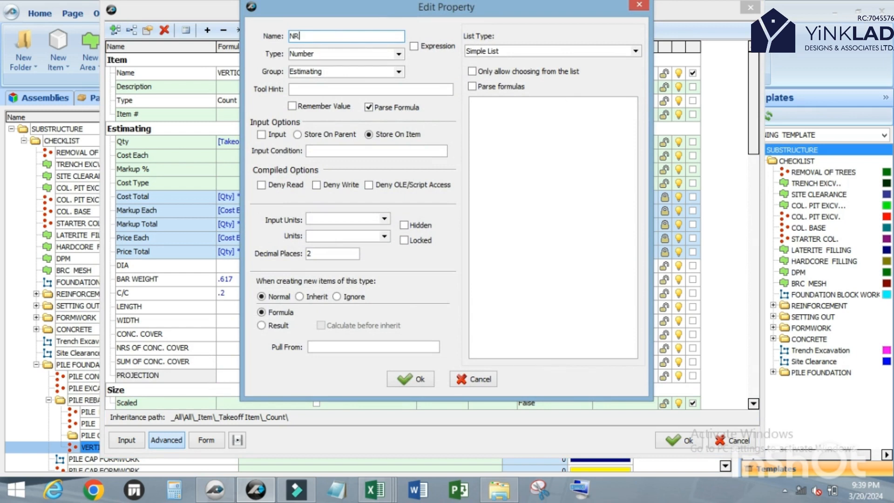
type("S OF PROJECTION")
left_click(418, 379)
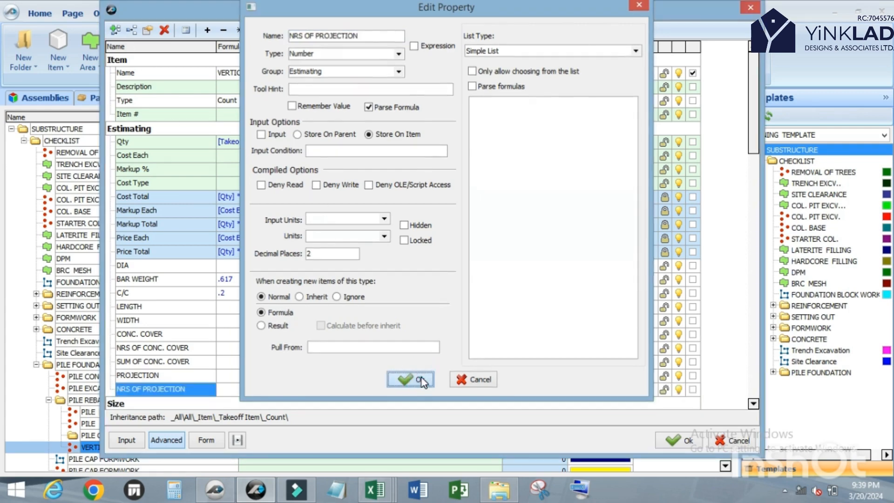
left_click(120, 29)
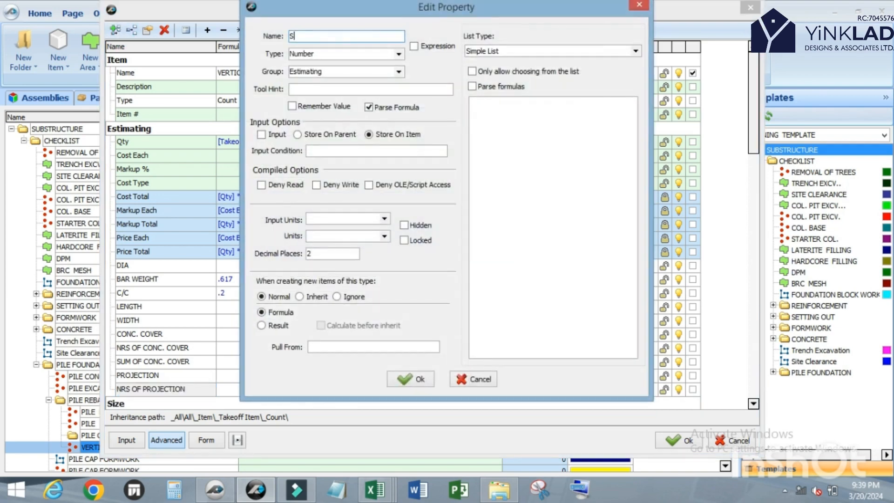
type("SUM OF PROJECTION")
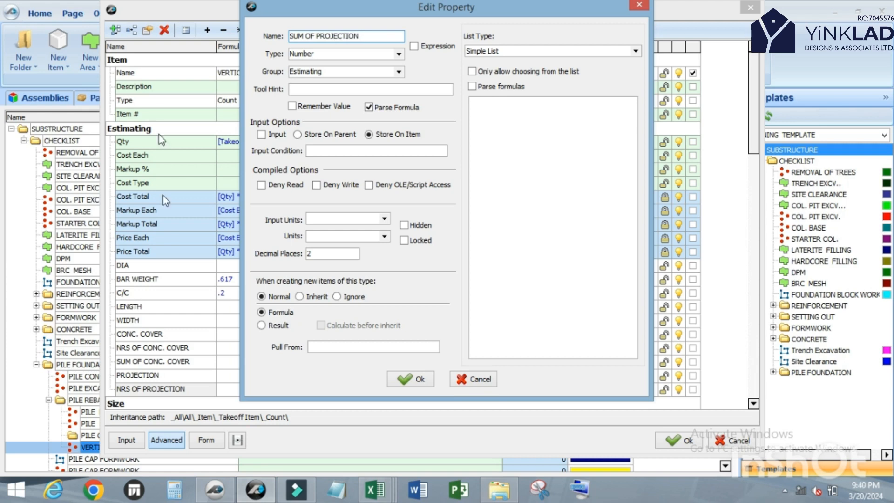
left_click(407, 379)
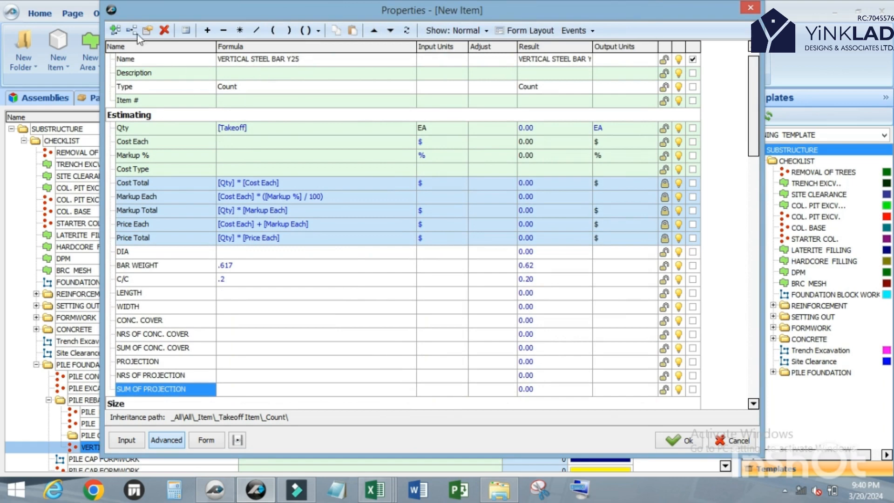
left_click(115, 31)
type("NRS")
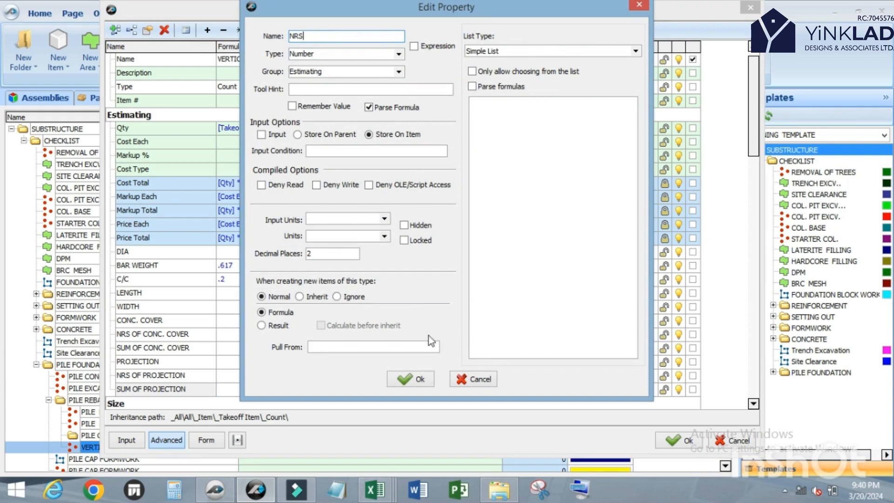
left_click(410, 380)
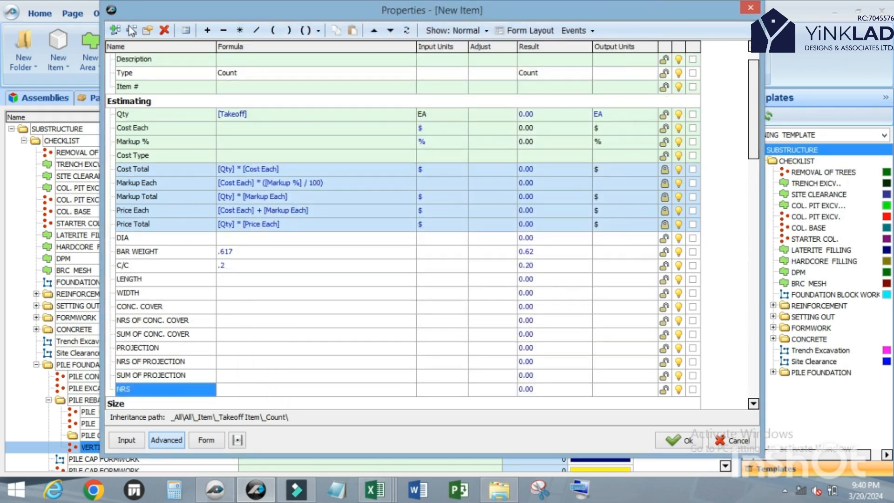
Create properties named NRS OF STEEL BAR and TOTAL LENGTH OF STEEL BAR.
left_click(114, 30)
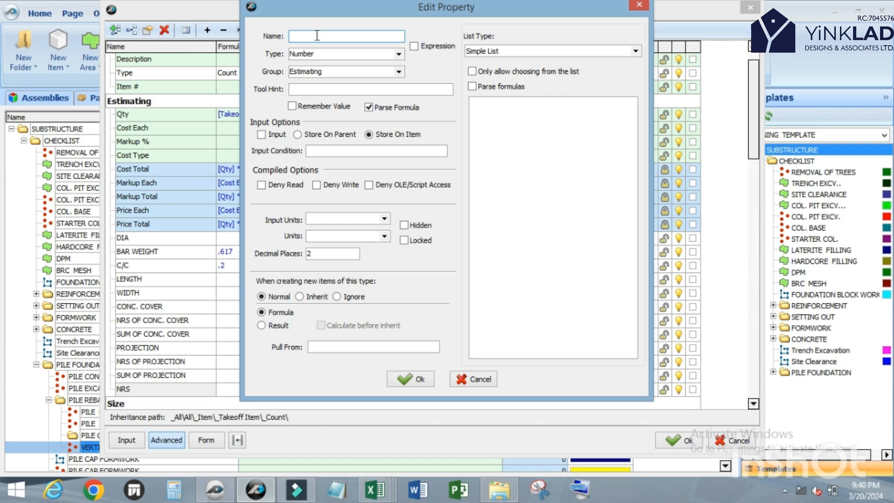
type("NRS OF STEEL BAR")
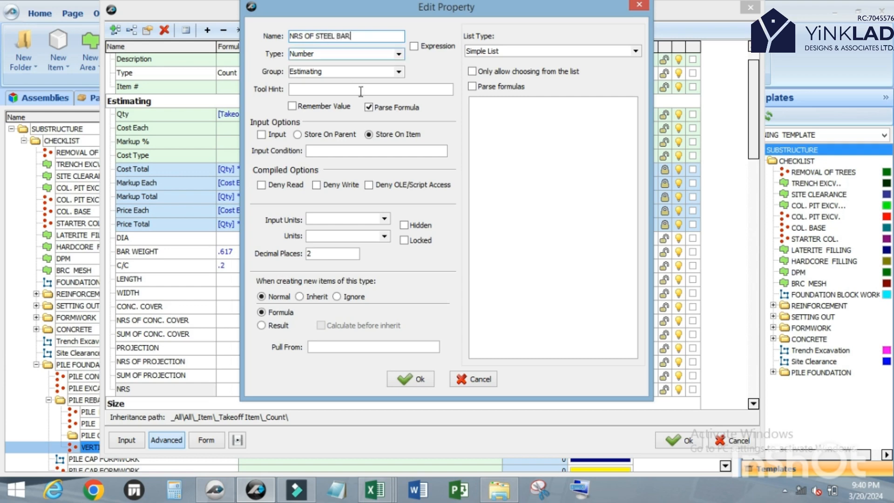
left_click(411, 379)
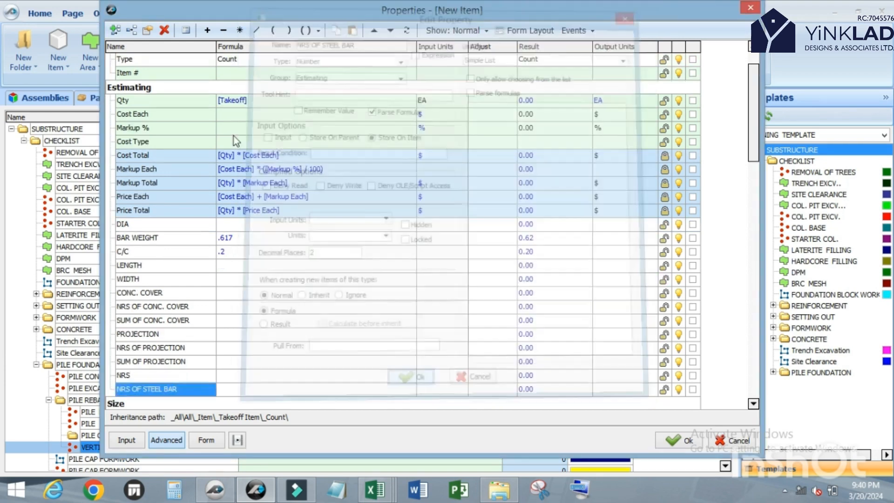
left_click(115, 31)
type("TOT")
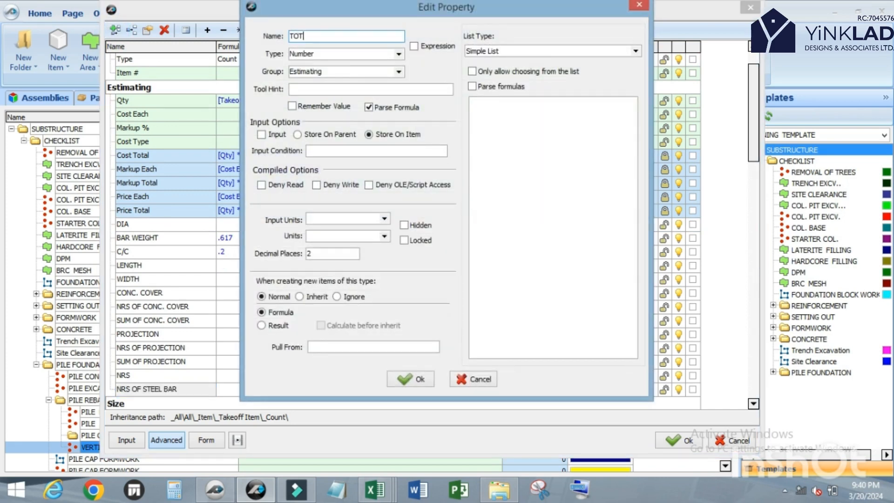
type("AL LENGTH OF STEEL BAR")
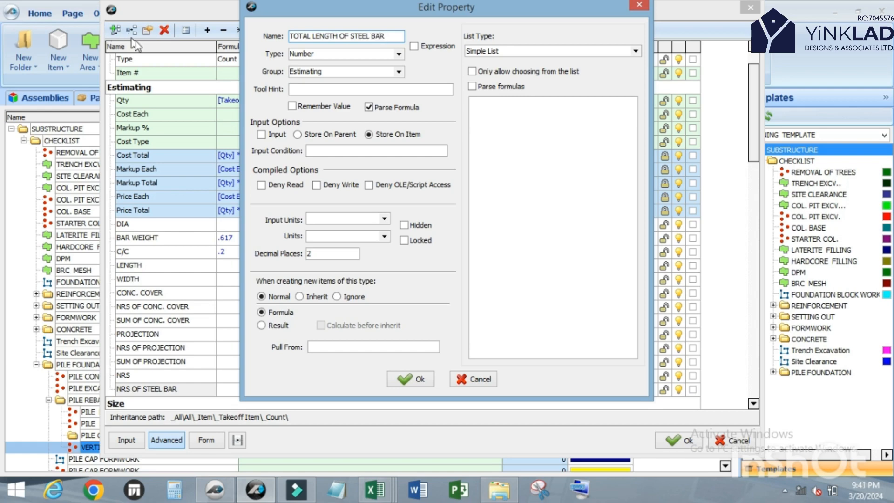
left_click(415, 380)
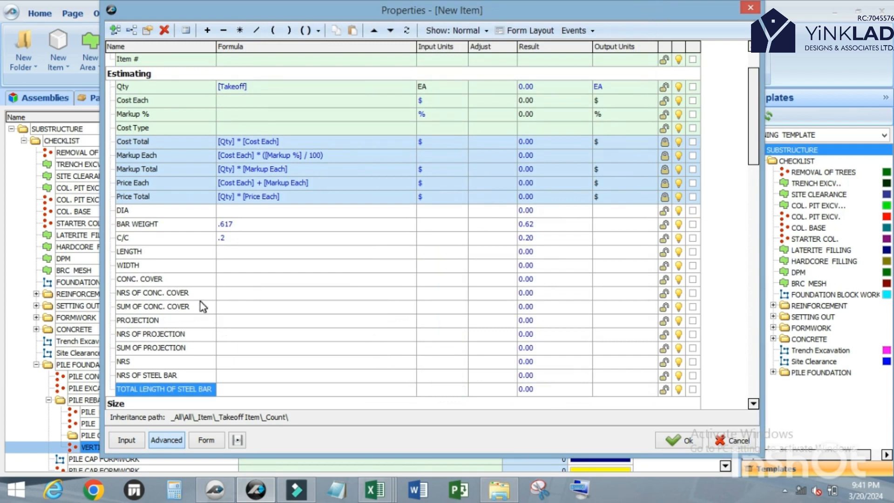
scroll(191, 286, "down", 2)
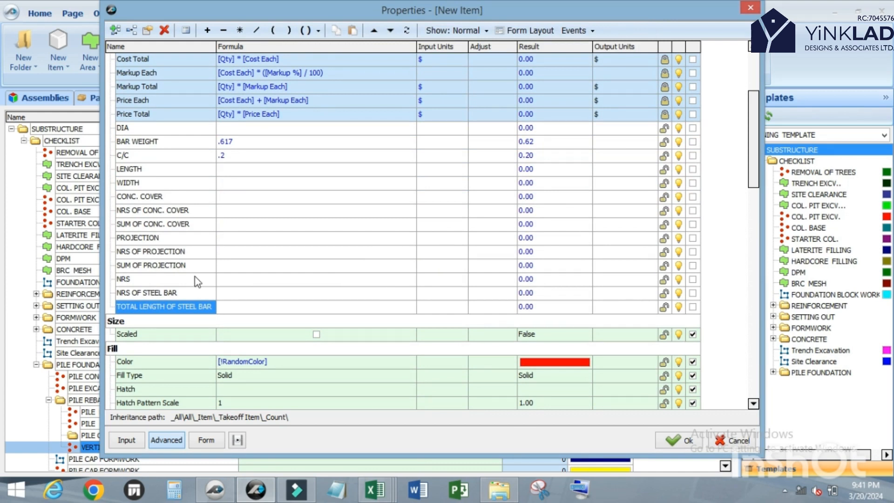
Set SUM OF CONC. COVER's formula to [CONC. COVER] * [NRS OF CONC. COVER].
left_click(137, 212)
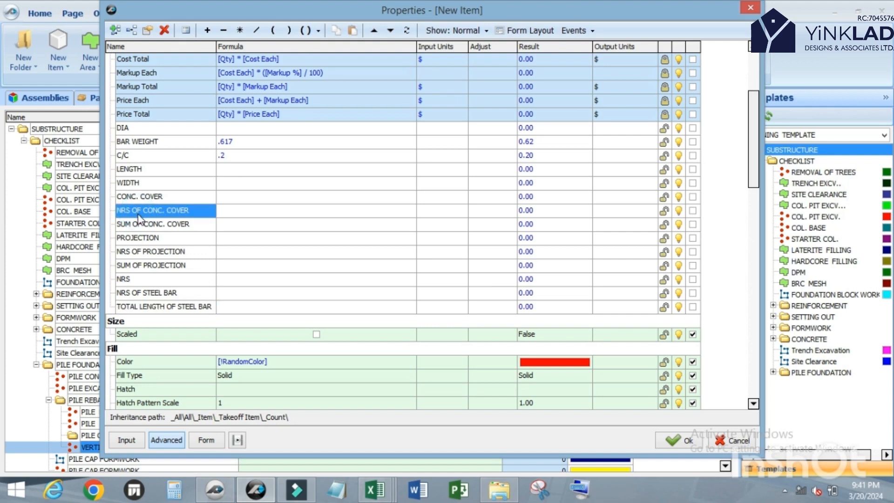
left_click(160, 222)
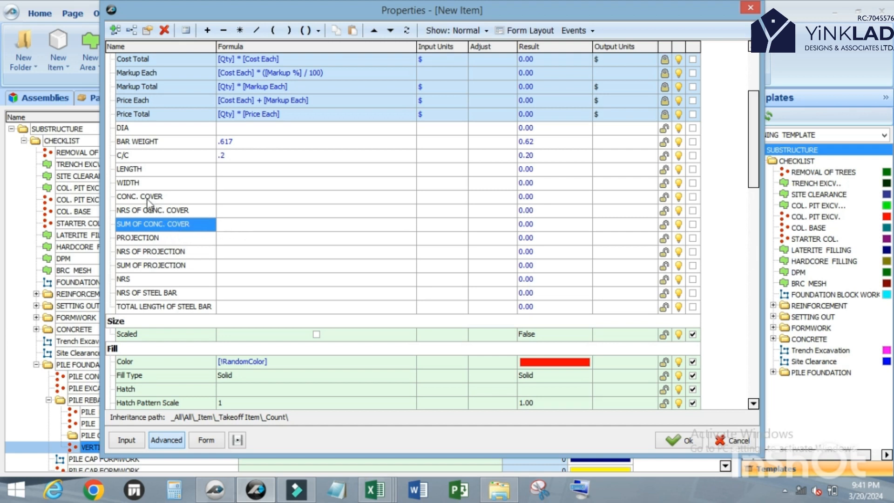
left_click_drag(147, 197, 230, 222)
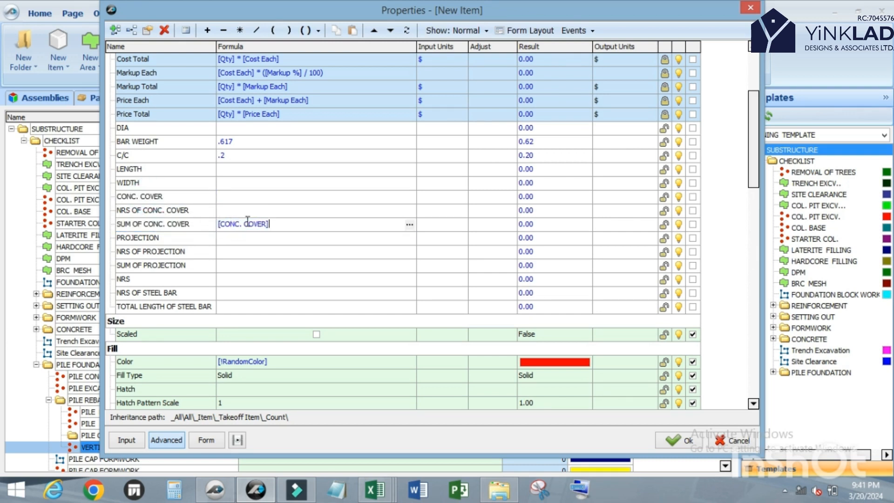
left_click(239, 30)
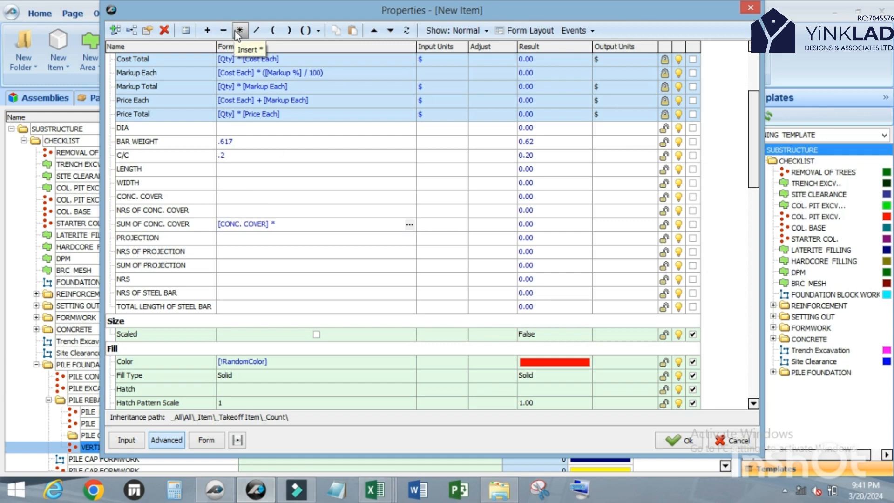
left_click_drag(142, 209, 312, 226)
Set SUM OF PROJECTION's formula to [PROJECTION] * [NRS OF PROJECTION].
scroll(317, 219, "down", 1)
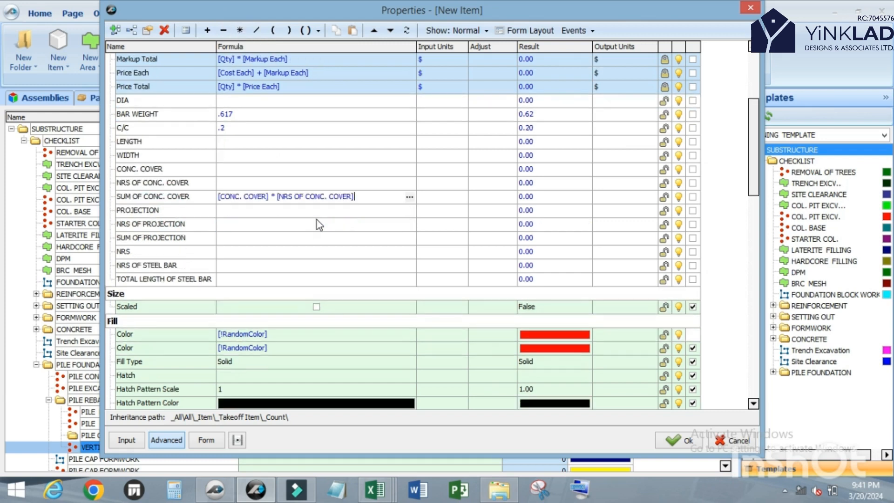
scroll(316, 219, "down", 1)
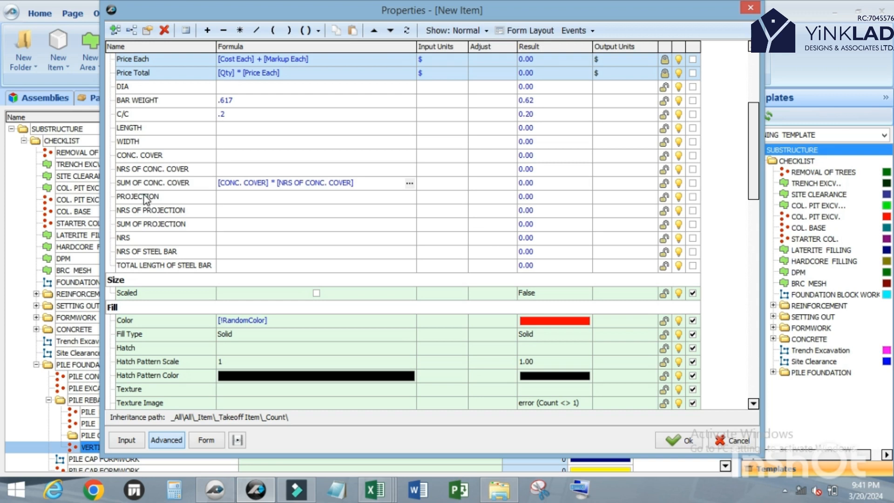
left_click_drag(145, 196, 250, 223)
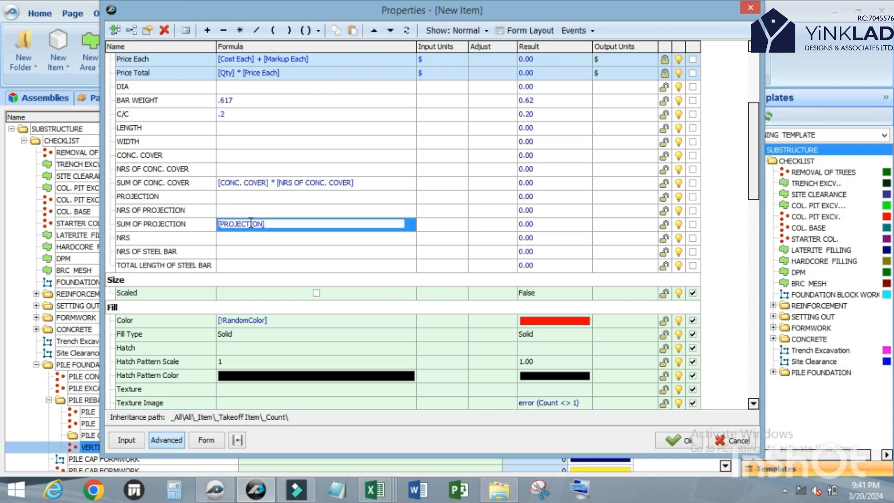
left_click(240, 31)
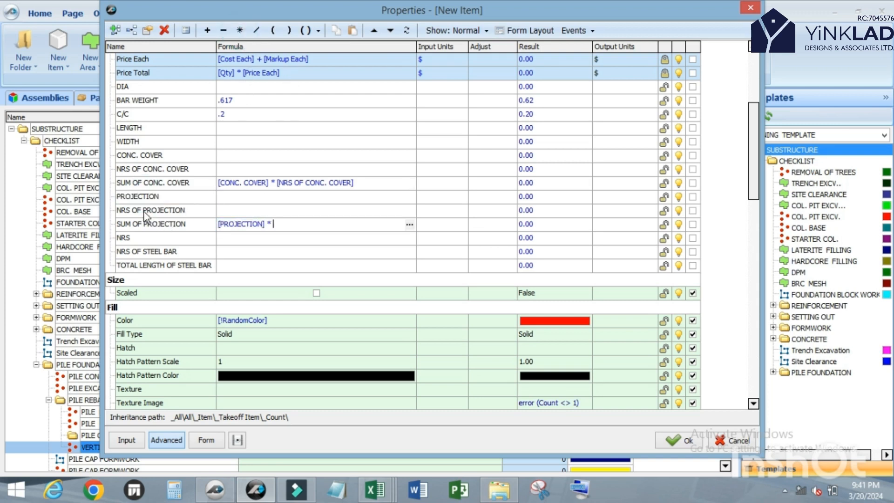
left_click_drag(144, 212, 293, 229)
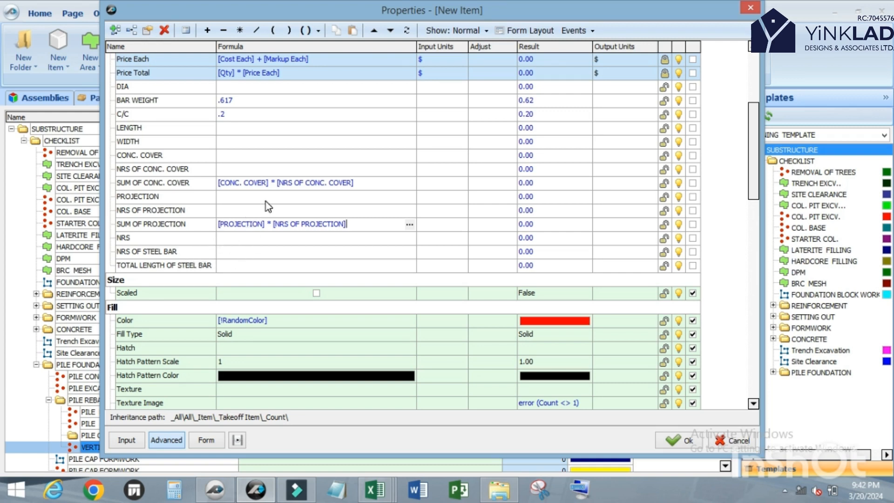
Give NRS OF STEEL BAR the formula RoundUp([WIDTH] / [C/C]).
scroll(266, 202, "up", 1)
scroll(266, 202, "up", 3)
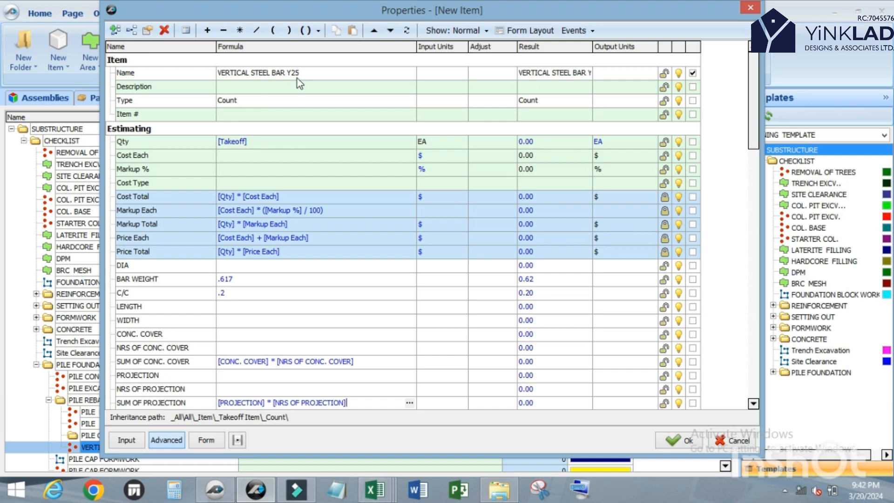
scroll(311, 136, "down", 1)
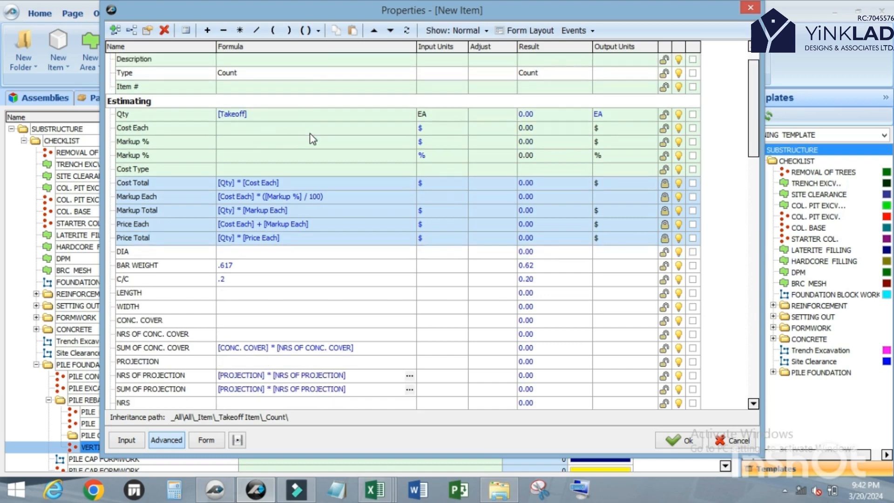
scroll(312, 137, "down", 4)
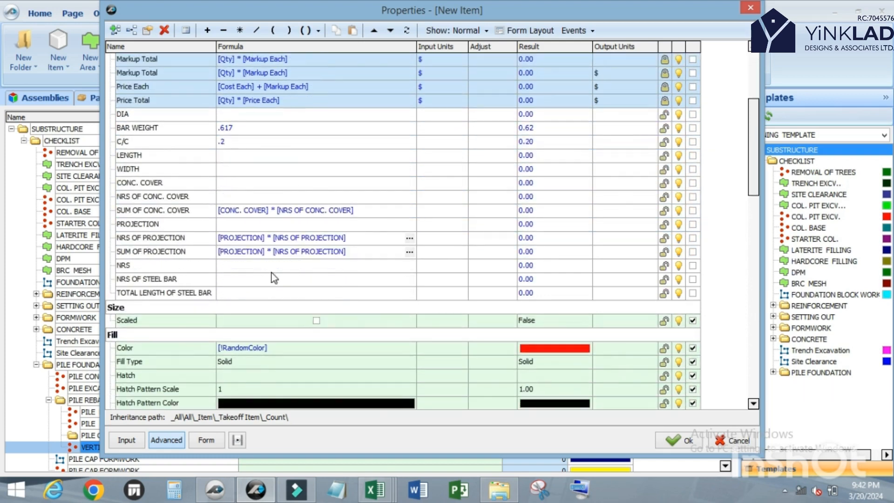
scroll(275, 259, "up", 1)
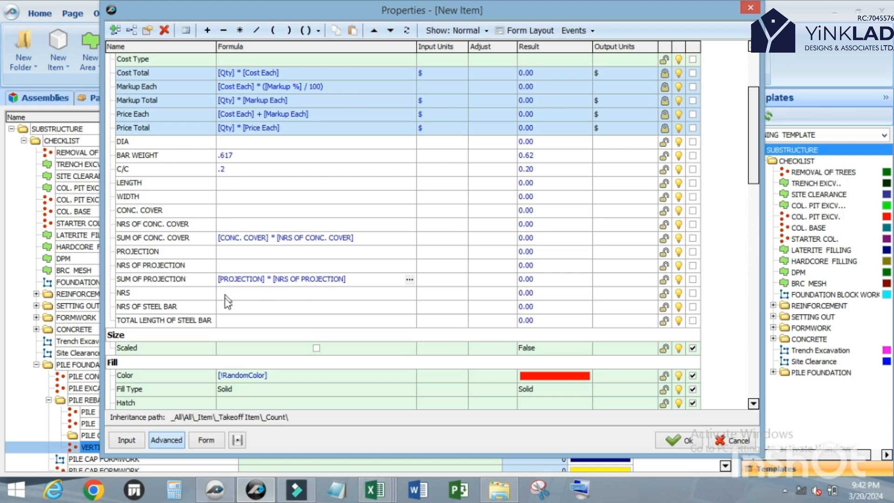
left_click(255, 307)
left_click_drag(161, 186, 253, 307)
left_click(257, 31)
left_click_drag(130, 168, 217, 307)
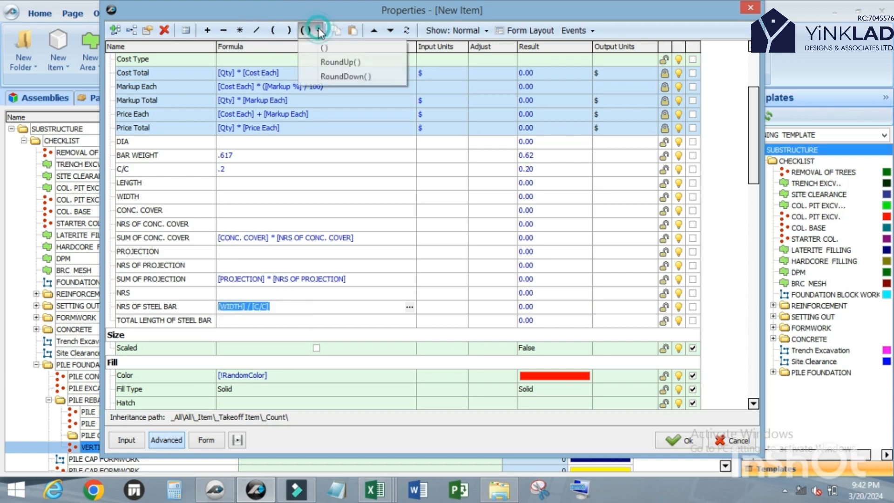
left_click(328, 62)
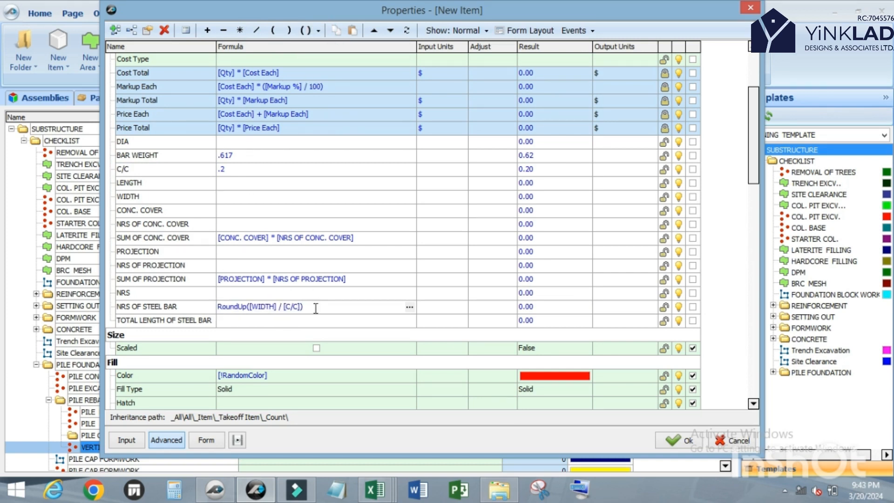
Start TOTAL LENGTH OF STEEL BAR as [LENGTH] - [SUM OF CONC. COVER].
left_click(236, 324)
left_click_drag(136, 183, 240, 321)
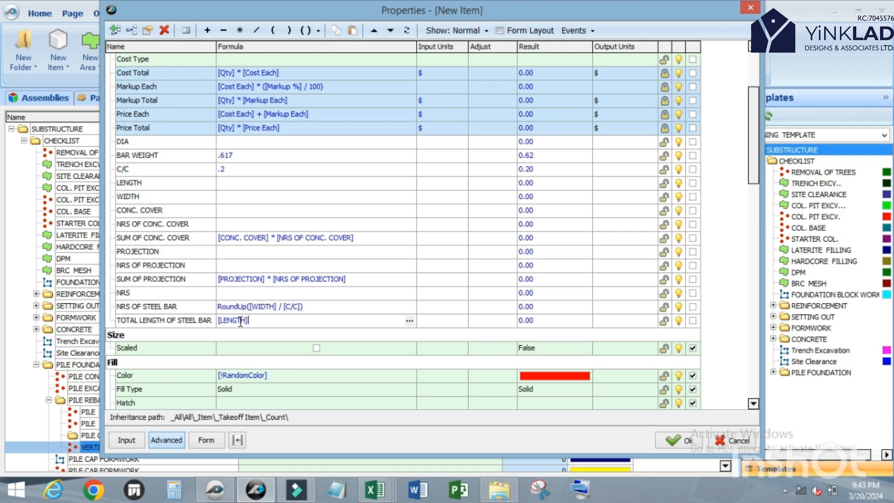
left_click(224, 31)
scroll(168, 237, "down", 3)
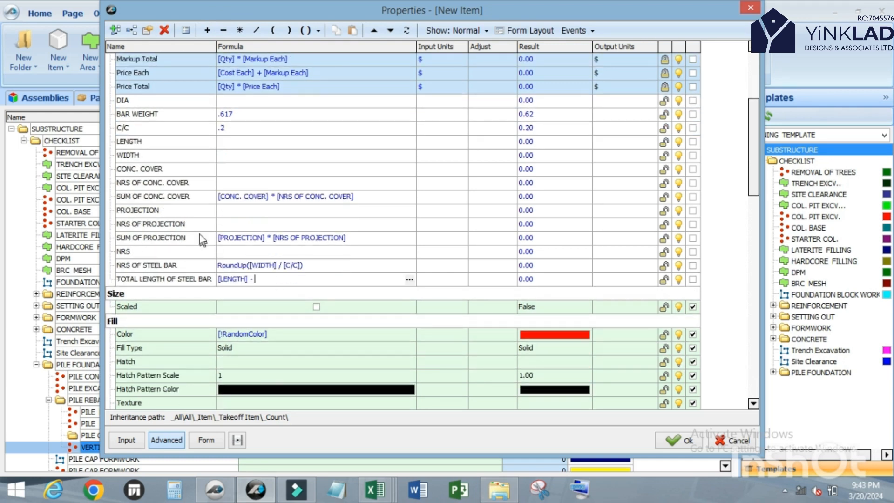
left_click_drag(147, 201, 281, 277)
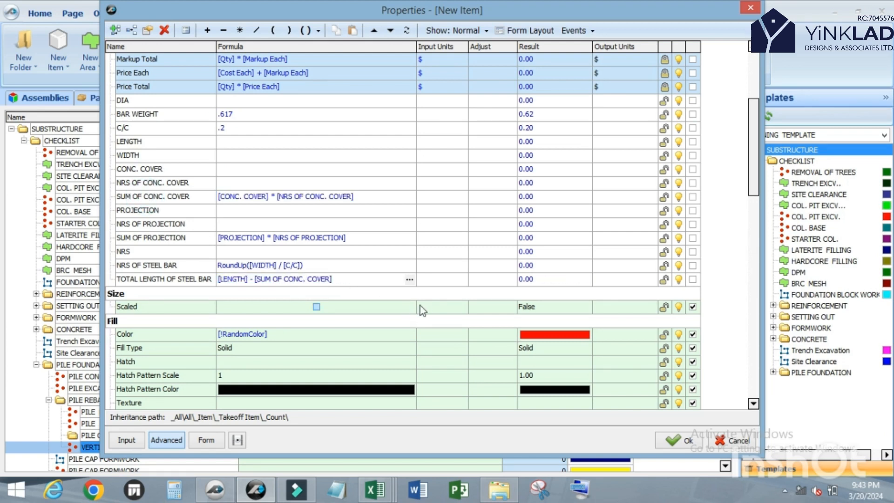
Bracket that difference, add [SUM OF PROJECTION], and widen the Formula column.
left_click_drag(338, 279, 218, 282)
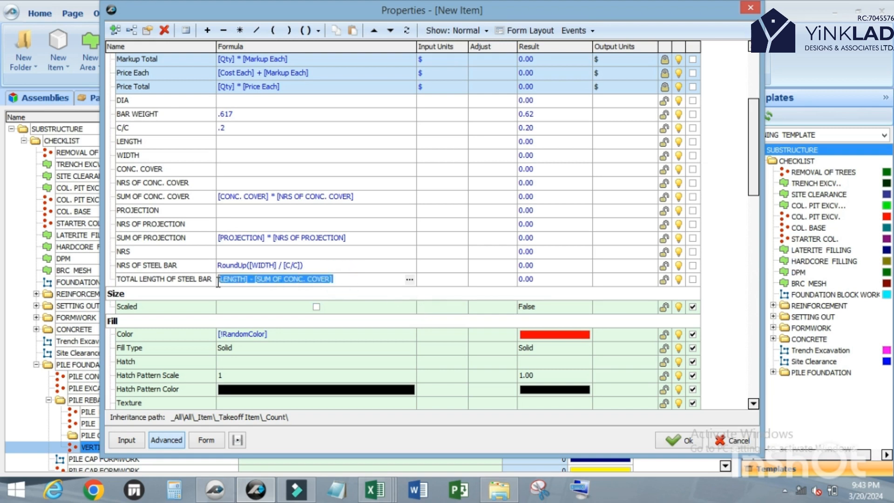
left_click(318, 30)
left_click(326, 51)
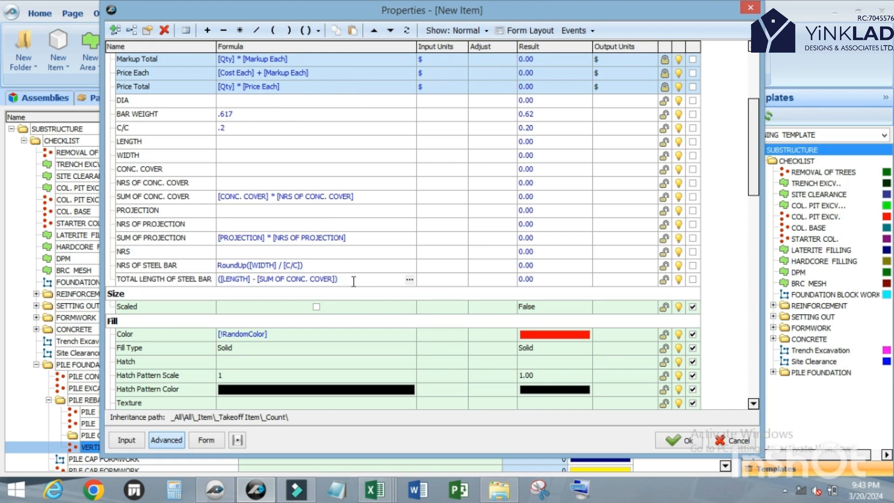
left_click(211, 32)
scroll(142, 205, "down", 2)
scroll(140, 197, "down", 1)
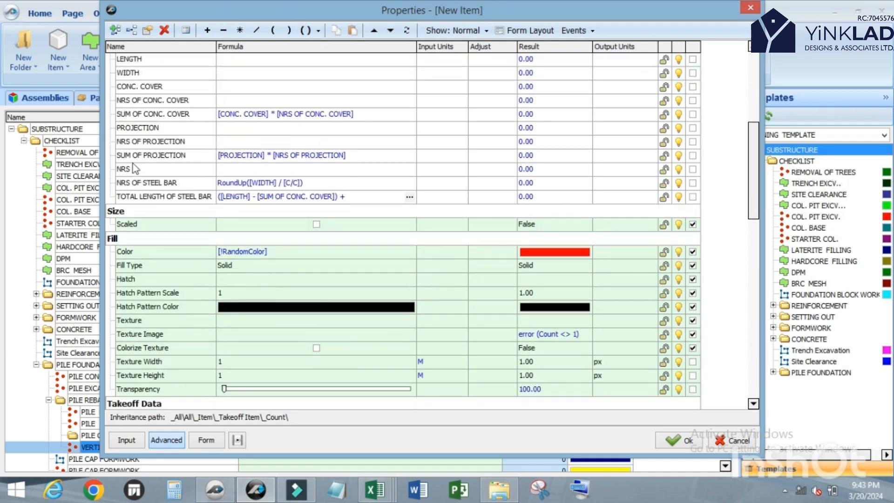
left_click_drag(133, 159, 359, 202)
left_click_drag(417, 46, 501, 50)
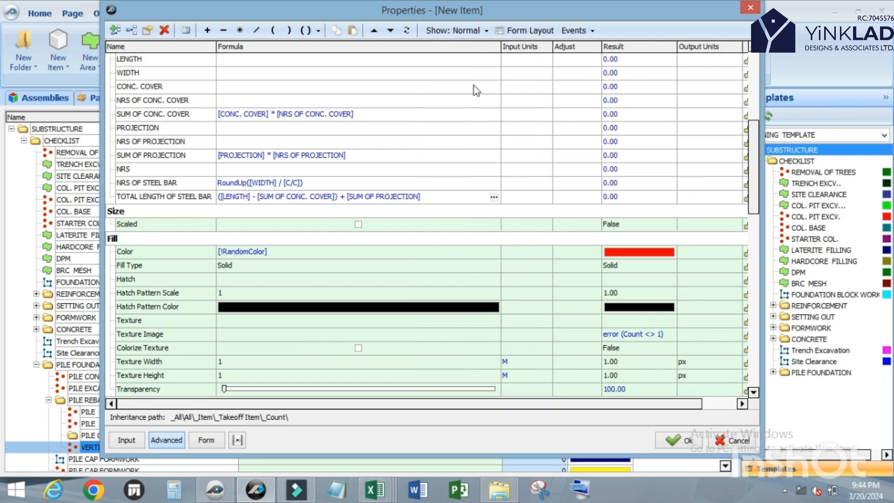
Wrap the whole TOTAL LENGTH OF STEEL BAR formula in brackets, removing an accidental RoundUp.
left_click_drag(427, 195, 216, 197)
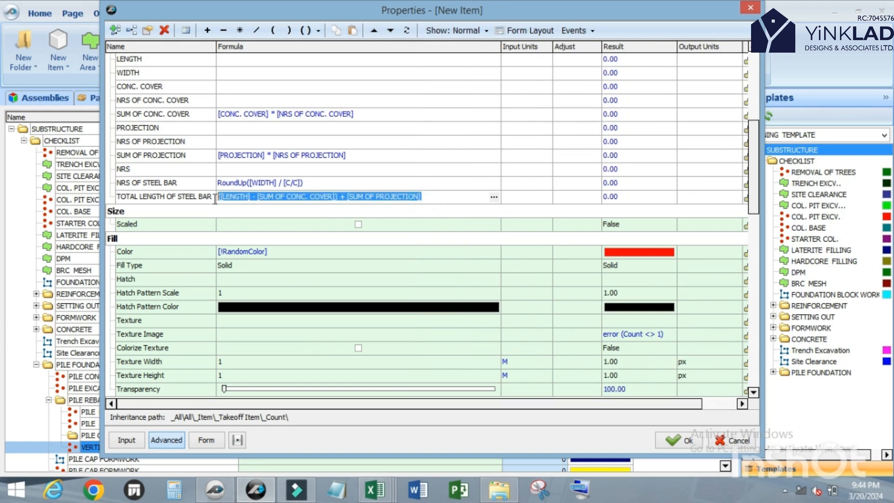
left_click(318, 31)
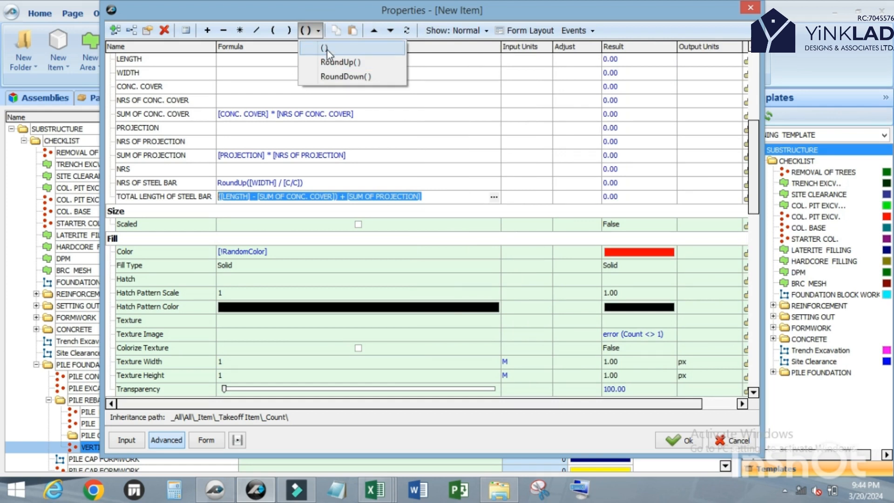
left_click(336, 62)
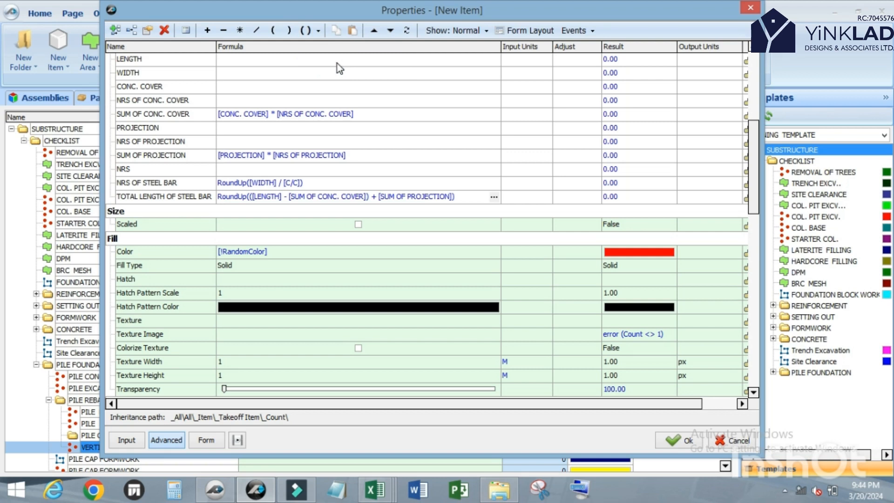
left_click(457, 197)
left_click(249, 197)
key("BackSpace")
key("BackSpace")
key("BackSpace")
key("BackSpace")
key("BackSpace")
key("BackSpace")
key("BackSpace")
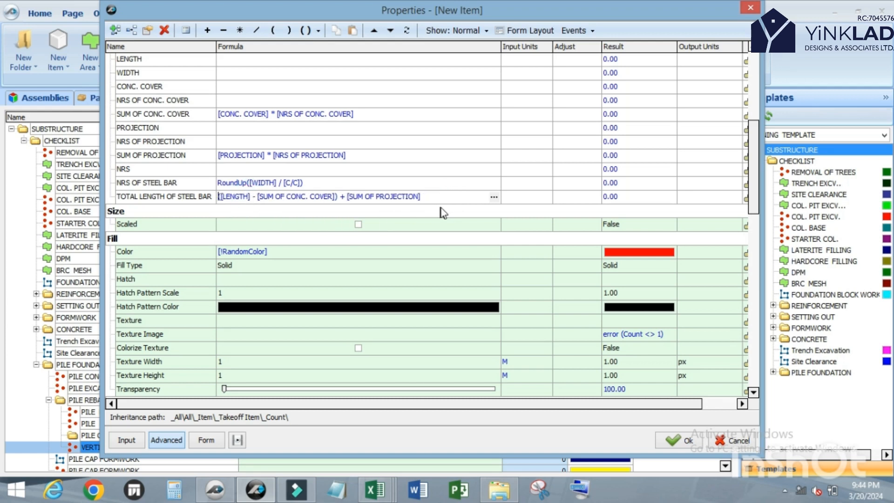
left_click(443, 197)
left_click_drag(431, 197, 296, 197)
left_click_drag(218, 178, 211, 178)
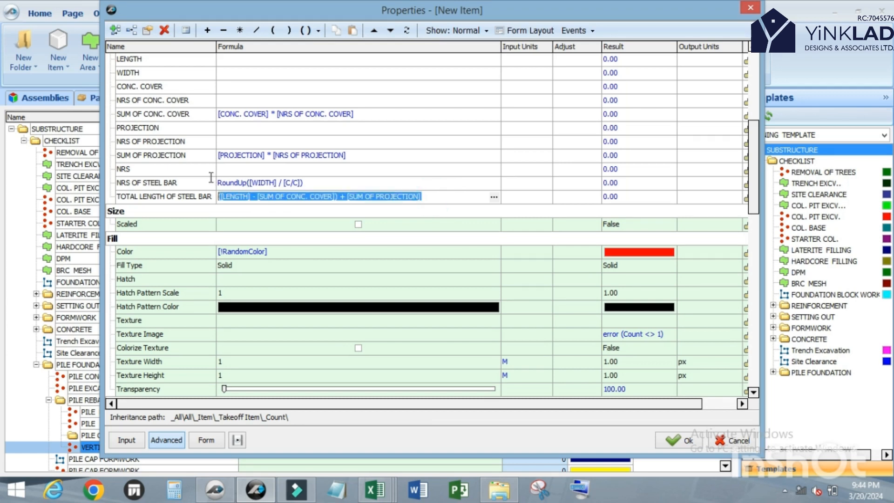
left_click(306, 30)
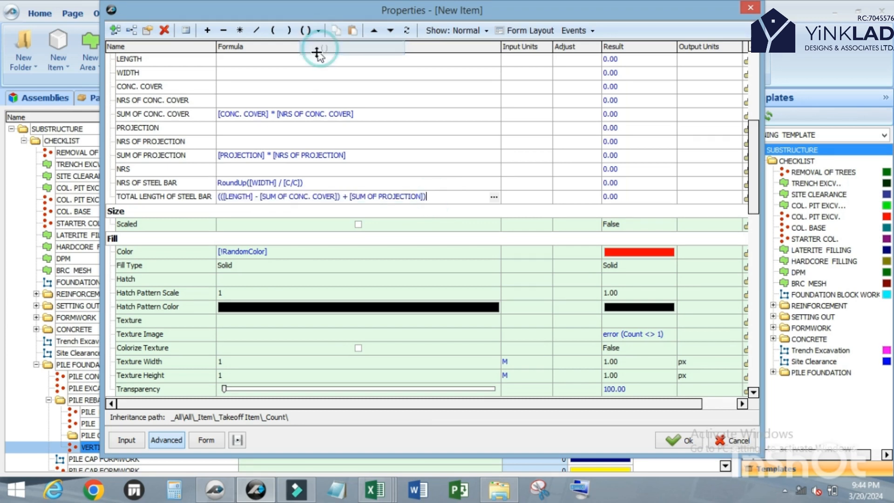
Multiply the bracketed total length by [NRS OF STEEL BAR].
left_click(435, 197)
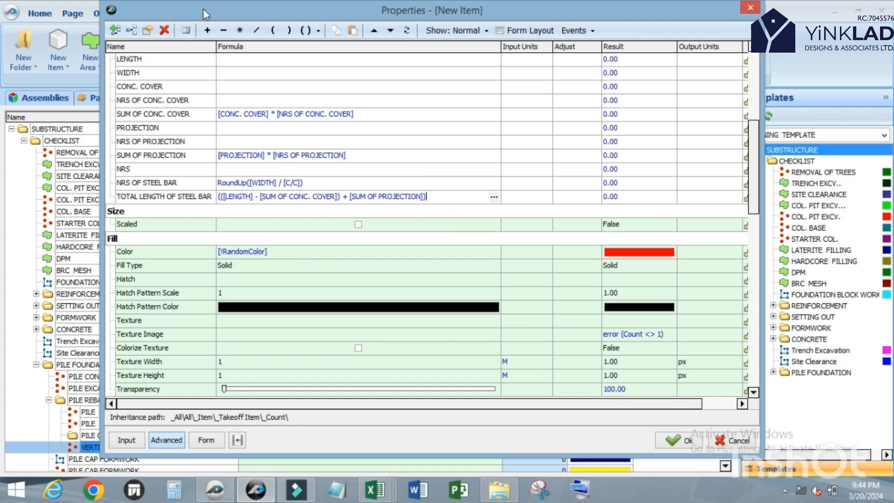
left_click(241, 31)
scroll(135, 152, "up", 1)
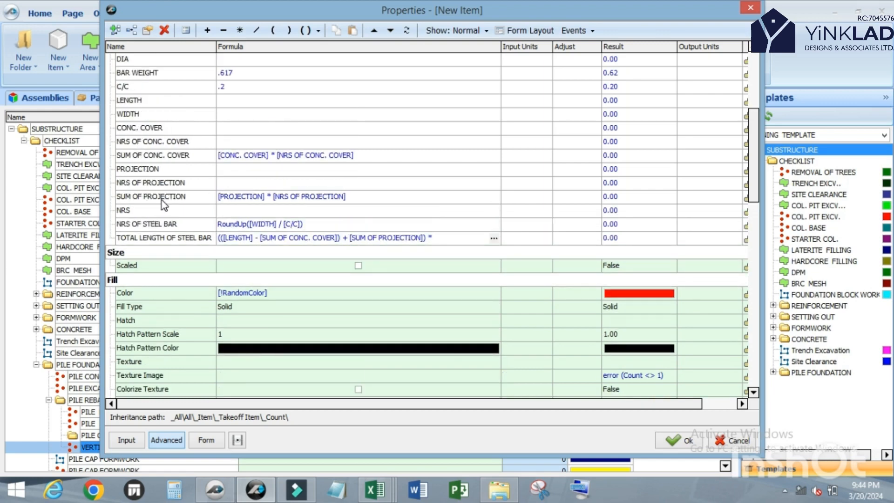
scroll(161, 200, "down", 2)
left_click_drag(138, 143, 454, 161)
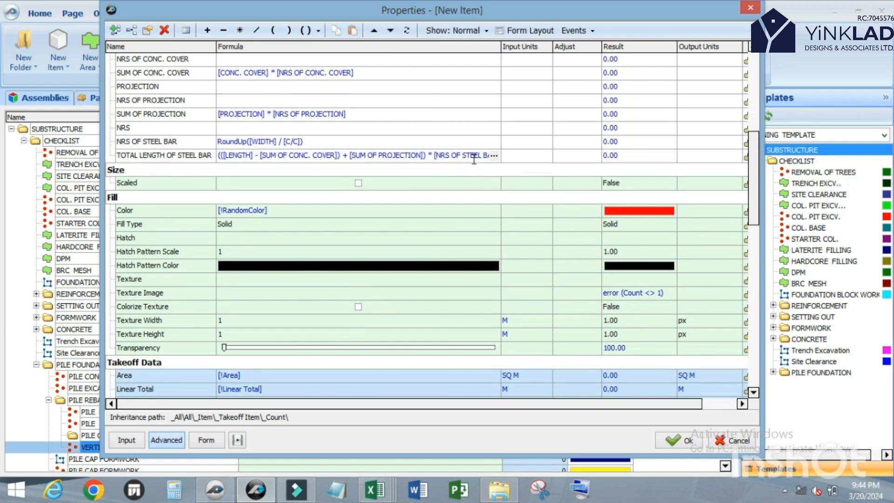
scroll(474, 158, "up", 3)
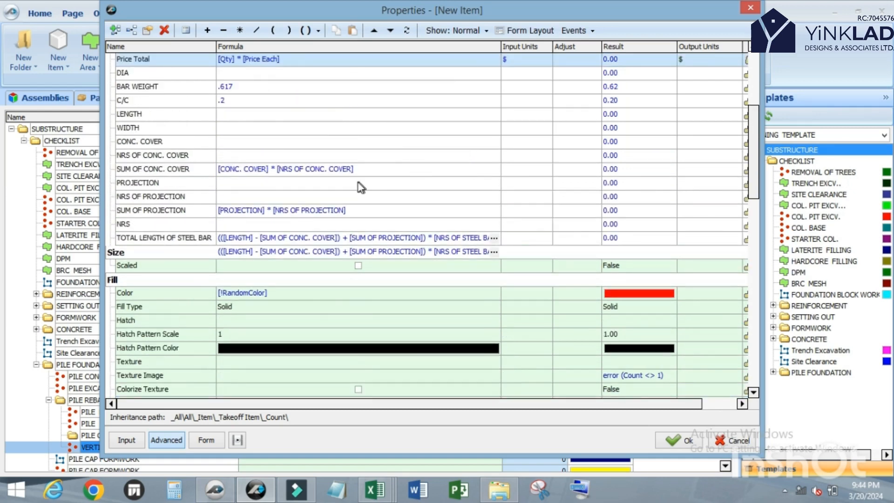
scroll(359, 183, "up", 3)
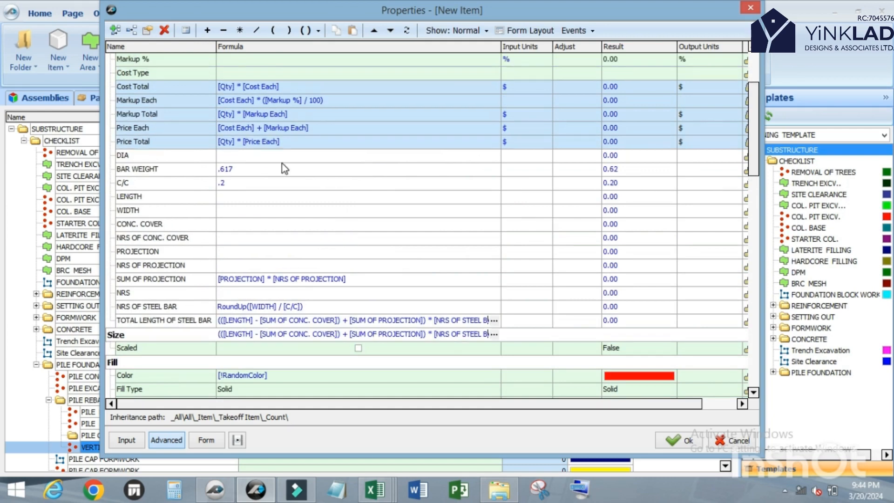
scroll(272, 169, "up", 1)
Replace [Takeoff] in the Qty formula with the Point Count property from Takeoff Data.
scroll(140, 104, "down", 1)
left_click(284, 87)
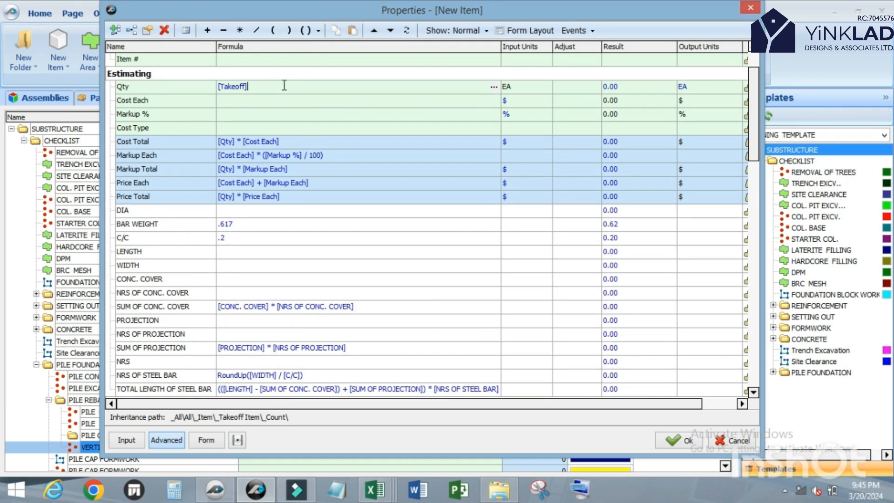
left_click_drag(265, 86, 196, 86)
key("Delete")
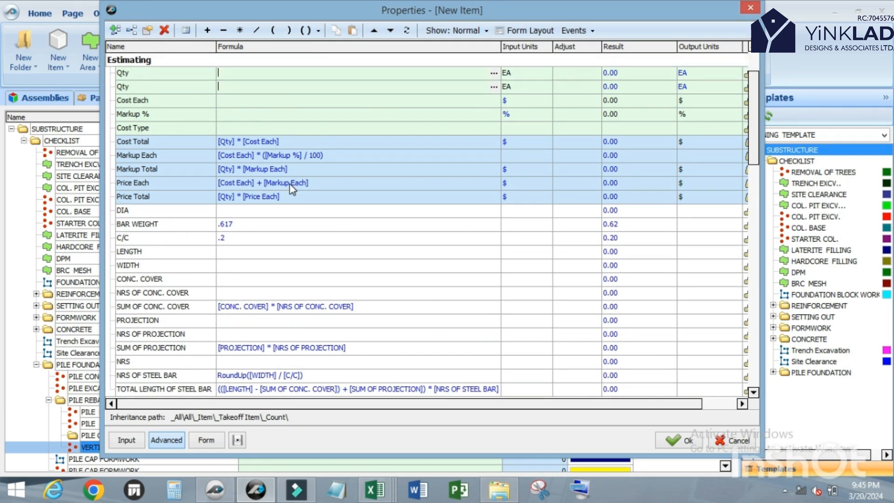
scroll(292, 188, "down", 6)
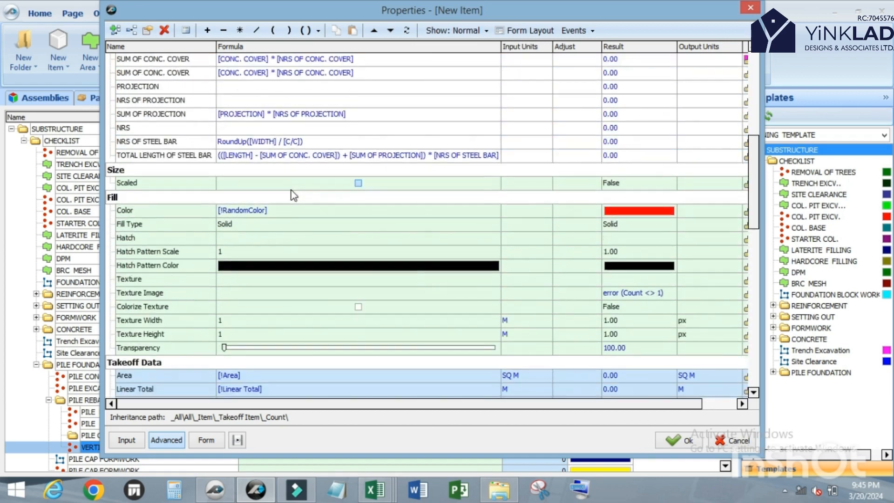
scroll(292, 194, "down", 4)
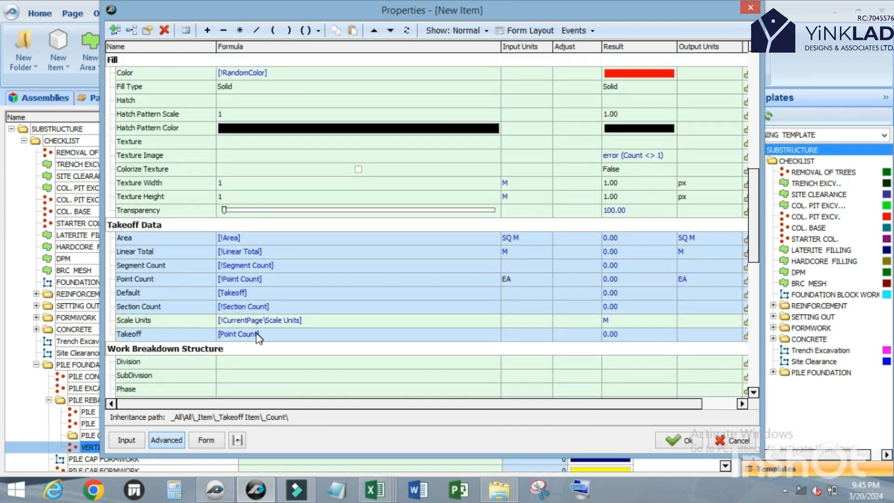
left_click(141, 278)
left_click_drag(139, 276, 248, 103)
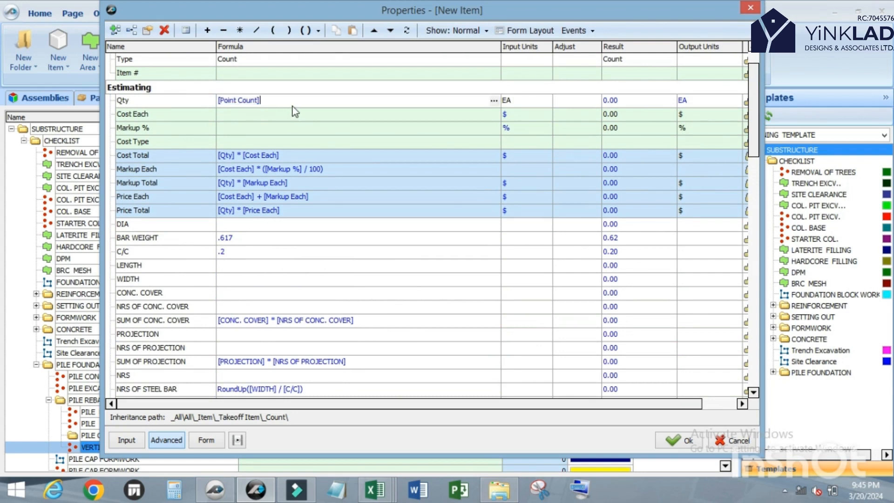
Multiply [Point Count] in Qty by [TOTAL LENGTH OF STEEL BAR] and [NRS].
left_click(240, 30)
scroll(287, 228, "down", 2)
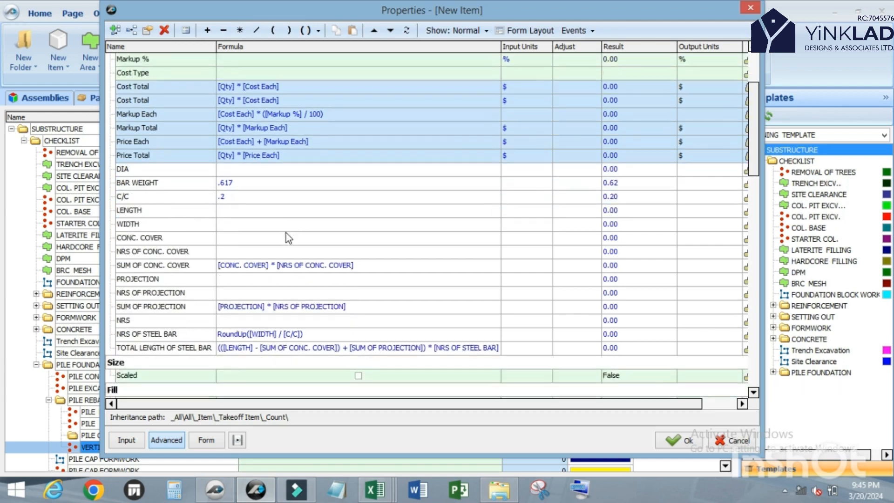
scroll(265, 263, "down", 1)
scroll(233, 321, "up", 2)
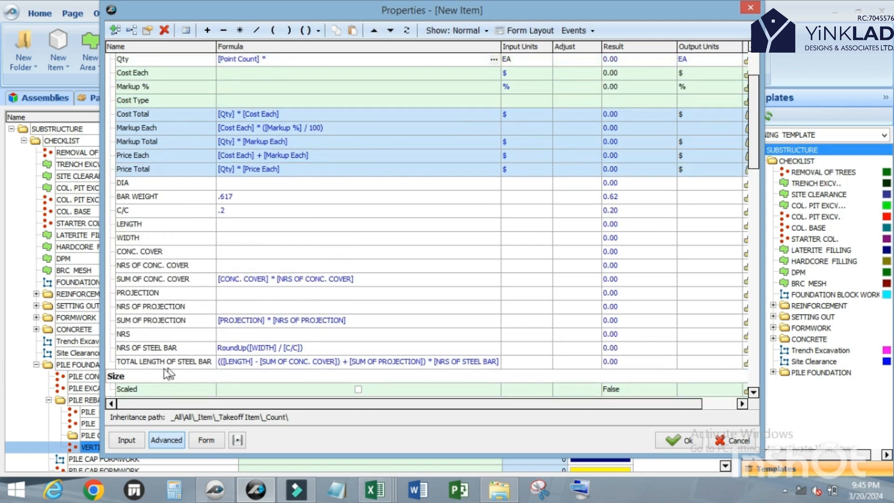
left_click(139, 363)
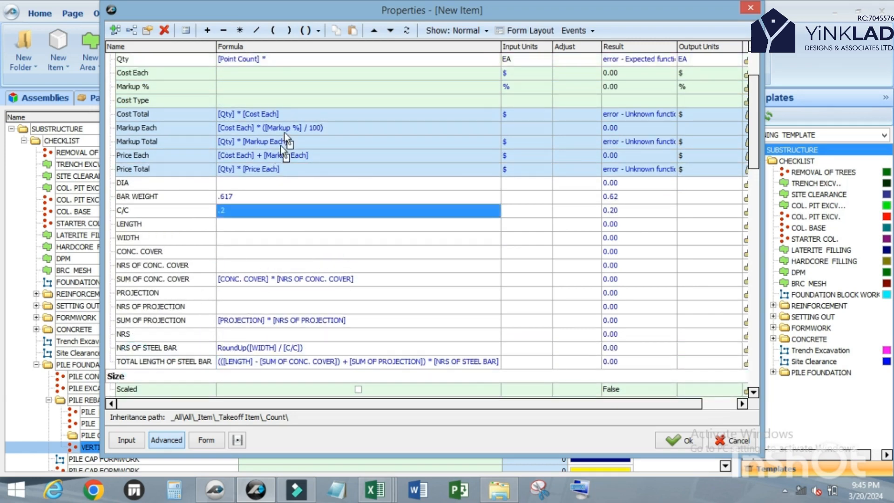
scroll(307, 70, "up", 1)
left_click_drag(309, 54, 307, 86)
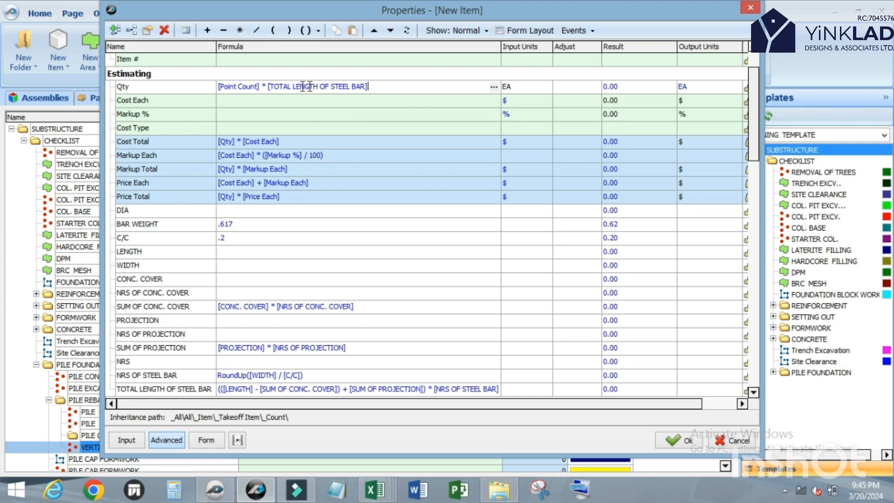
left_click(378, 87)
left_click(240, 30)
left_click_drag(124, 360, 393, 87)
Bracket the length-times-NRS part, then bracket the entire Qty formula.
left_click_drag(404, 86, 267, 82)
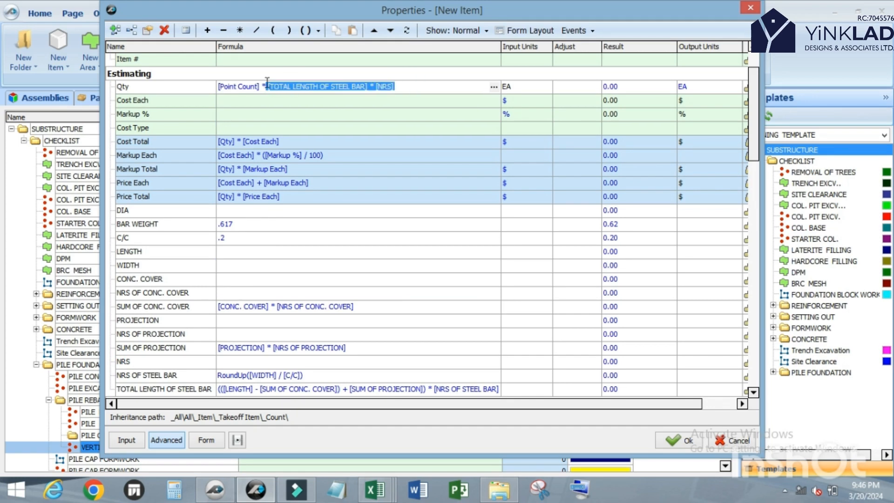
left_click(318, 30)
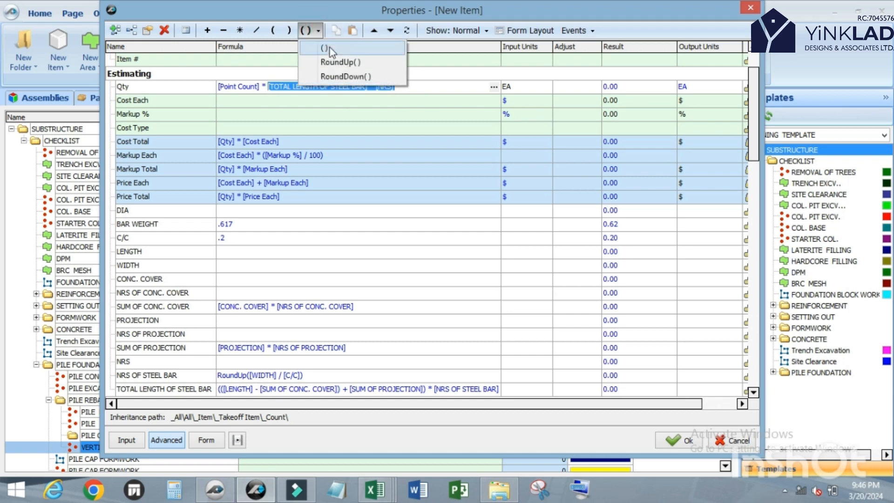
left_click(328, 48)
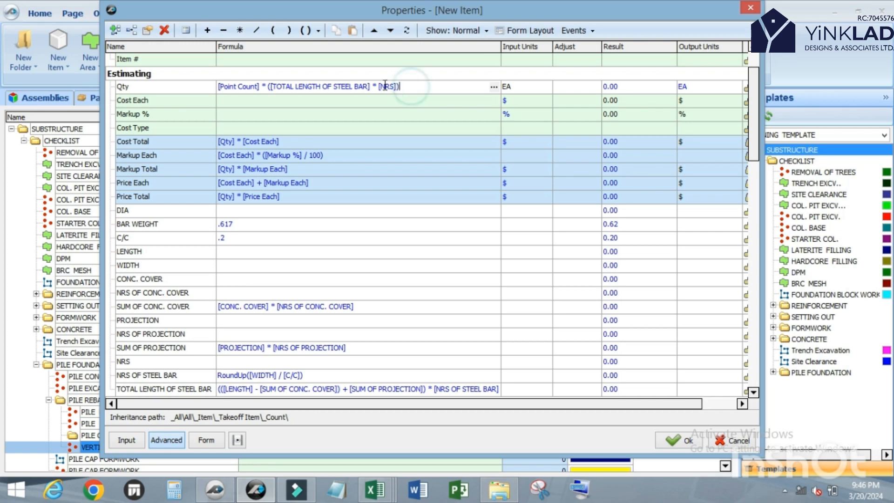
left_click_drag(401, 87, 212, 84)
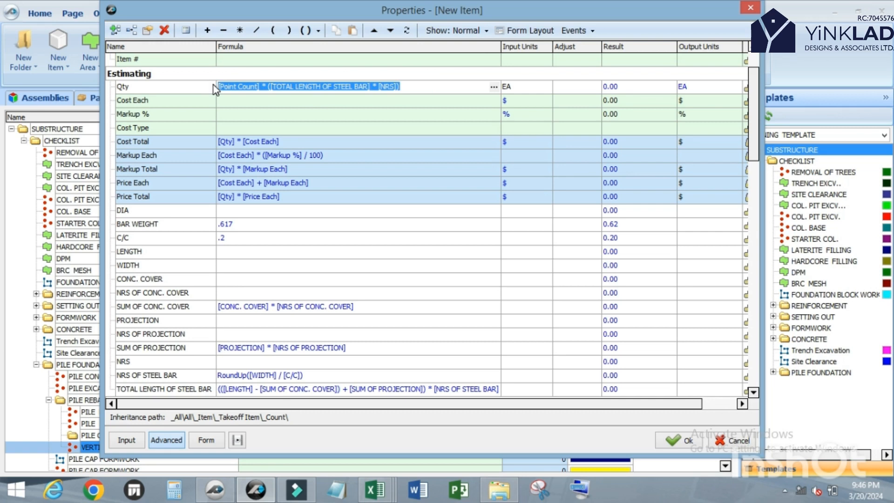
left_click(319, 30)
left_click(338, 49)
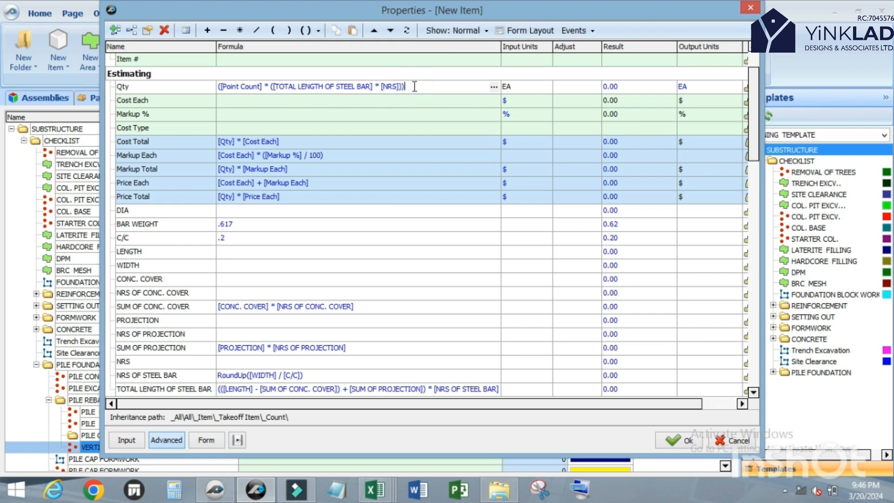
Multiply the bracketed Qty formula by [BAR WEIGHT].
left_click(239, 31)
left_click(133, 224)
left_click_drag(429, 114, 447, 107)
left_click(524, 87)
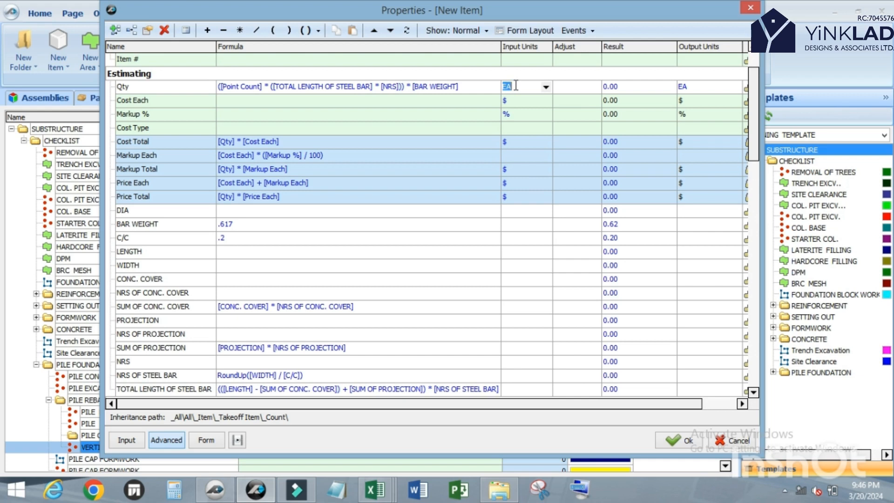
Set units: Qty KG, DIA M, BAR WEIGHT KG, C/C EA.
type("K")
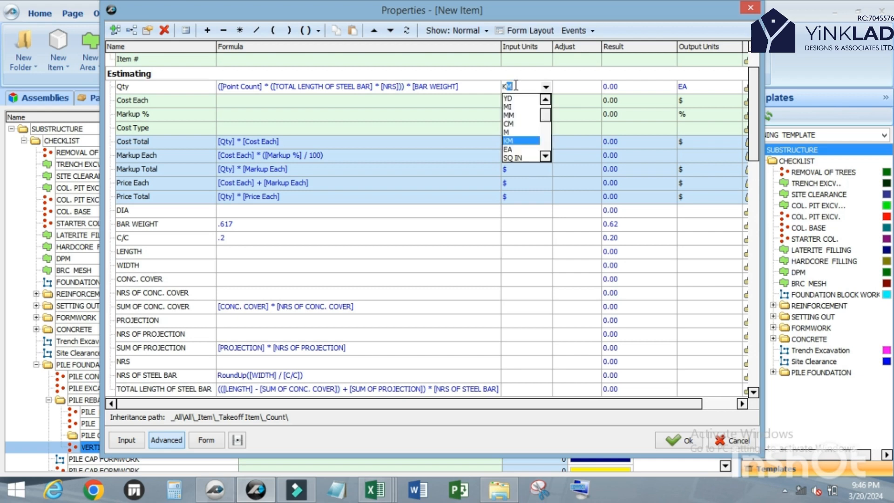
type("G")
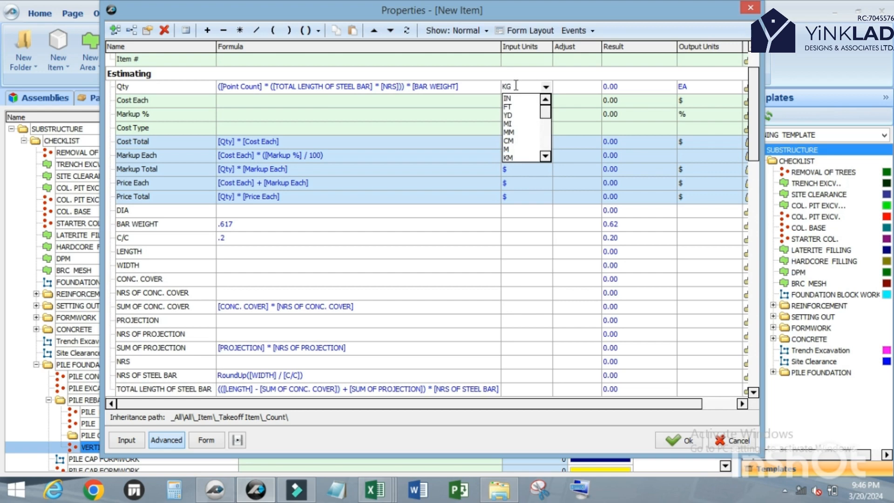
key("Return")
scroll(505, 116, "down", 2)
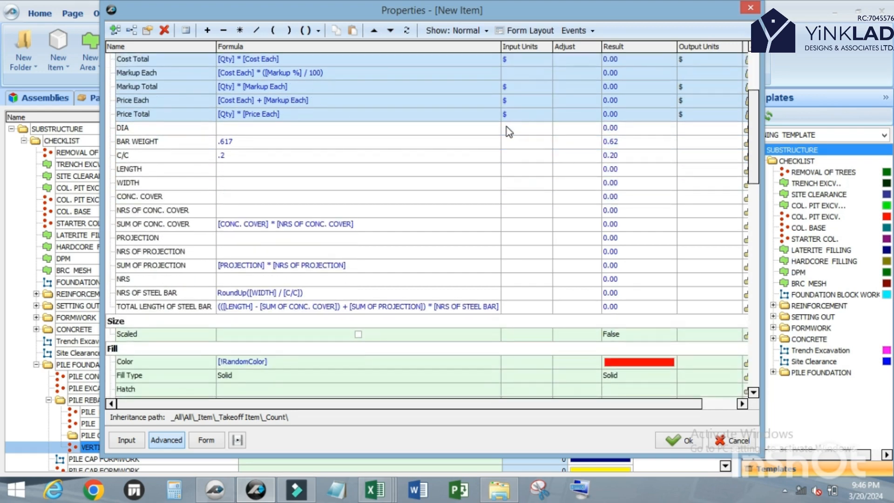
left_click(525, 129)
left_click(544, 128)
left_click(522, 190)
left_click(526, 144)
type("KG")
left_click(517, 155)
left_click(518, 155)
left_click(513, 227)
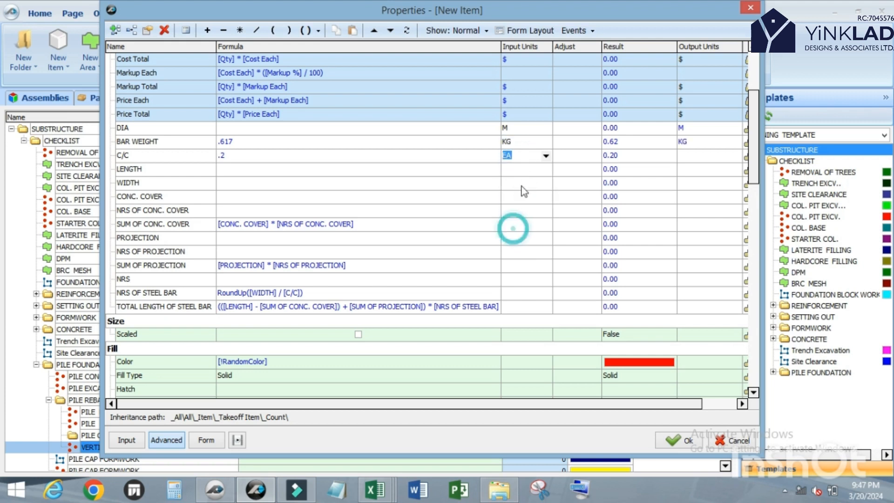
Set LENGTH, WIDTH and CONC. COVER units to M, and NRS OF CONC. COVER to EA.
left_click(523, 169)
left_click(545, 170)
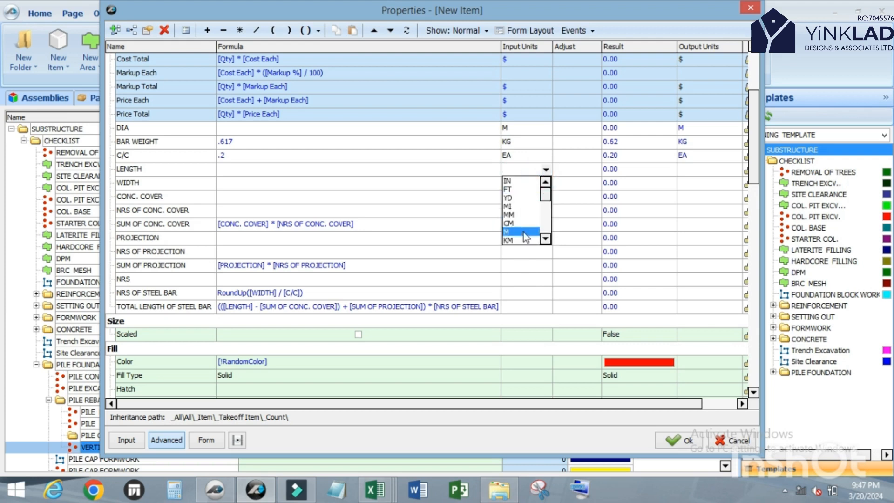
left_click(523, 232)
left_click(543, 181)
left_click(546, 183)
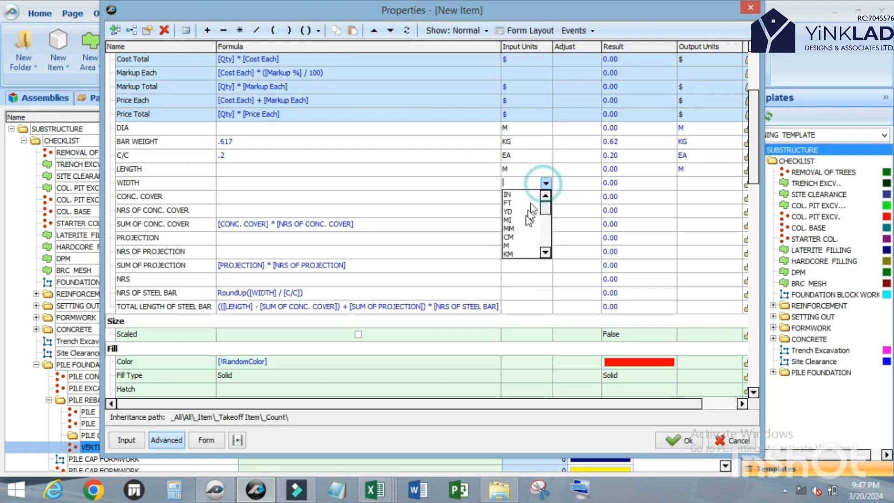
left_click(521, 245)
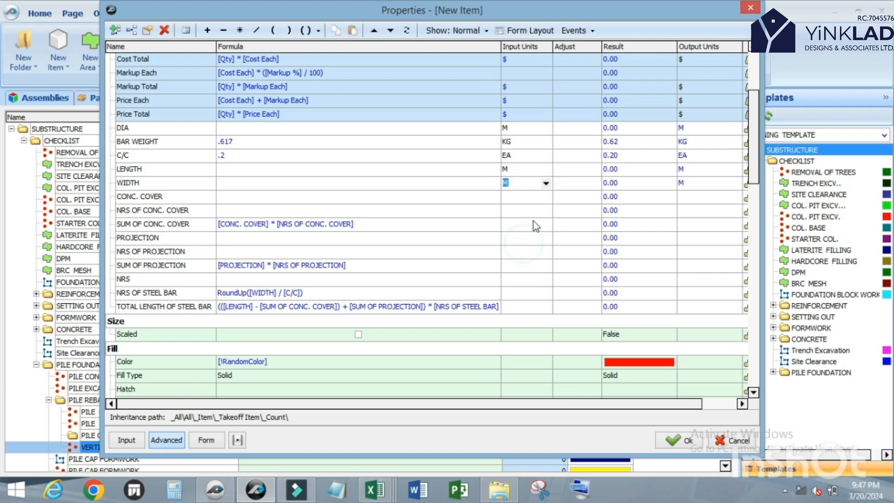
left_click(545, 196)
left_click(546, 197)
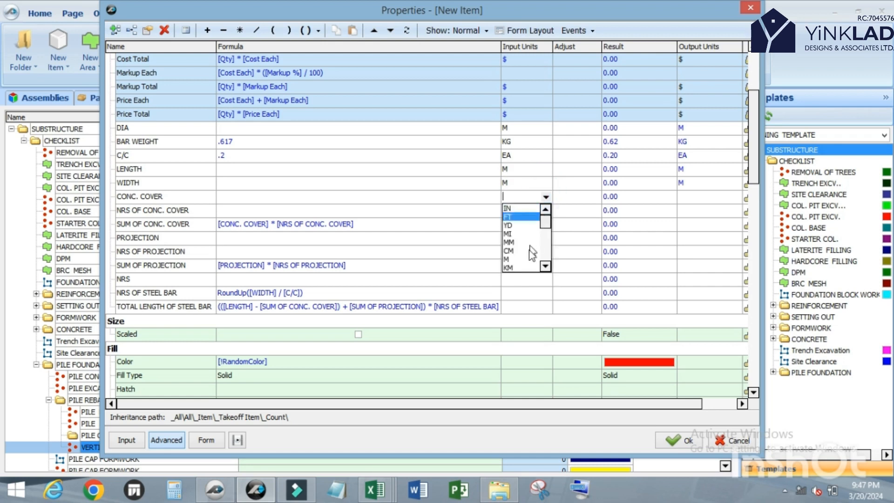
left_click(528, 258)
left_click(547, 210)
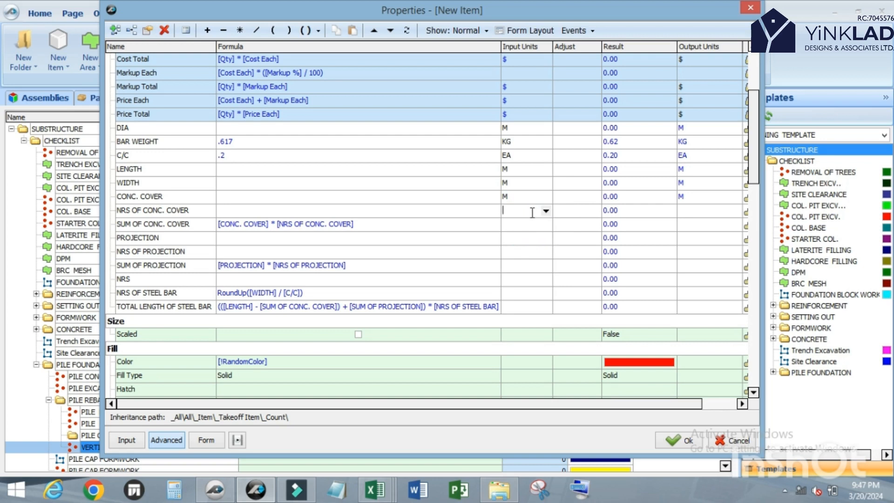
left_click(532, 213)
left_click(514, 284)
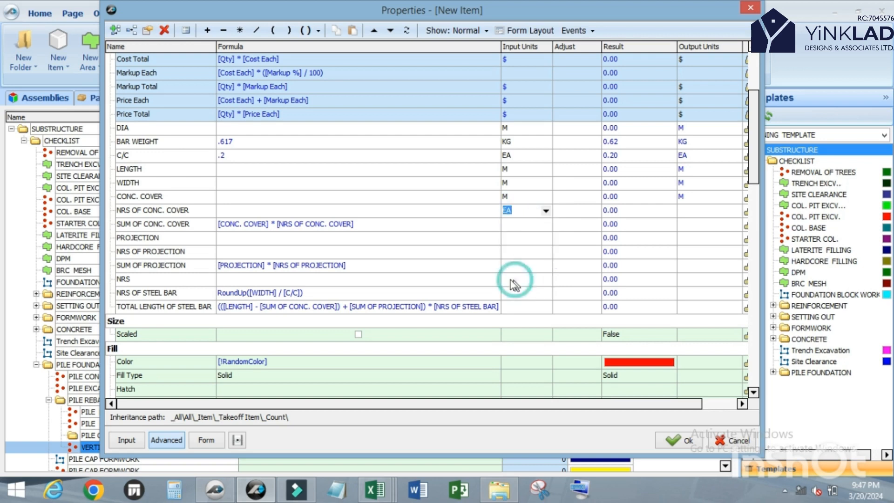
Set SUM OF CONC. COVER, PROJECTION and SUM OF PROJECTION to M, NRS OF PROJECTION to EA.
scroll(472, 240, "down", 1)
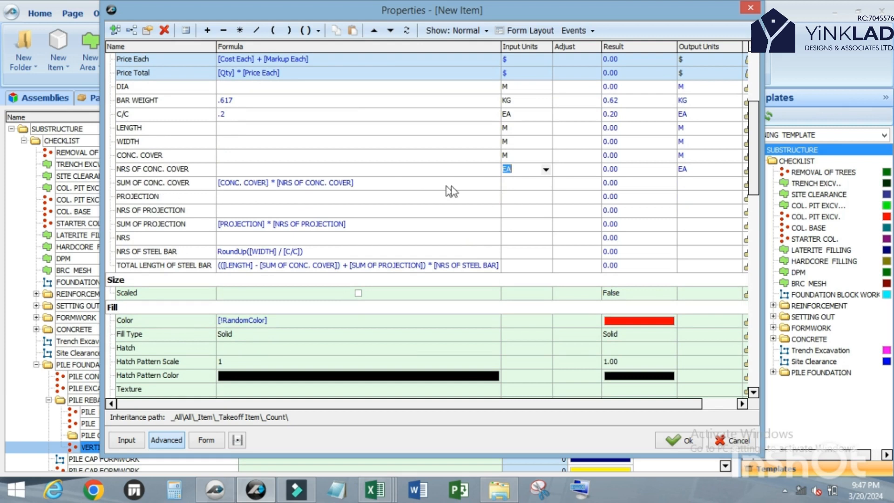
left_click(525, 186)
left_click(544, 183)
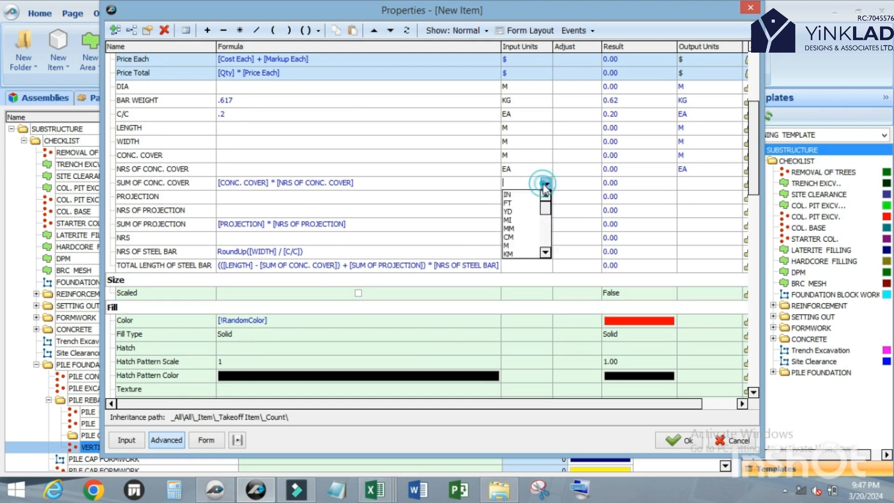
left_click(516, 245)
left_click(545, 197)
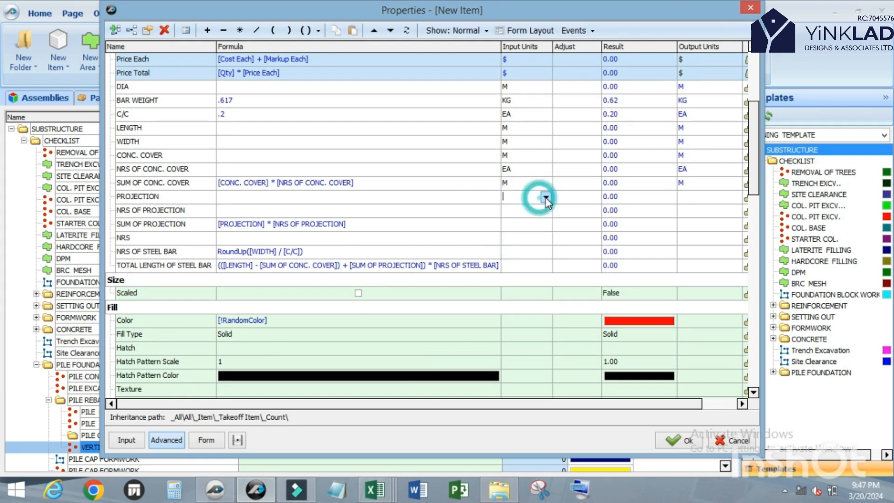
left_click(545, 197)
left_click(524, 260)
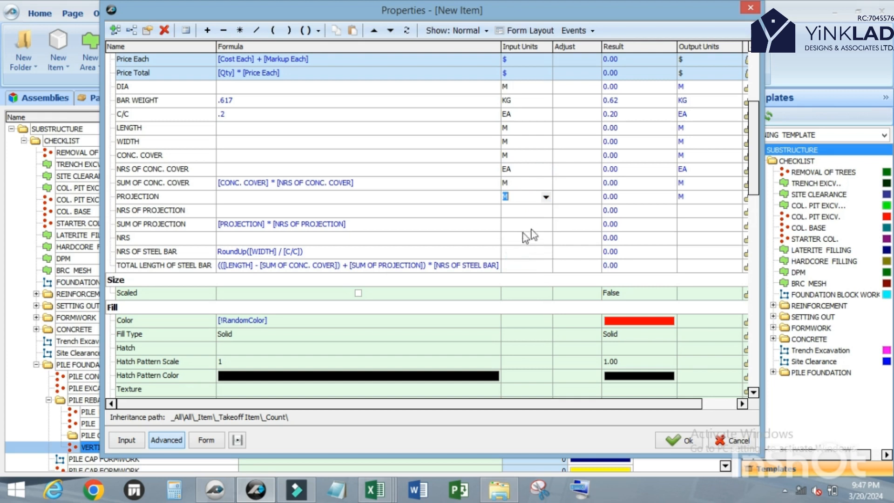
left_click(525, 208)
left_click(524, 209)
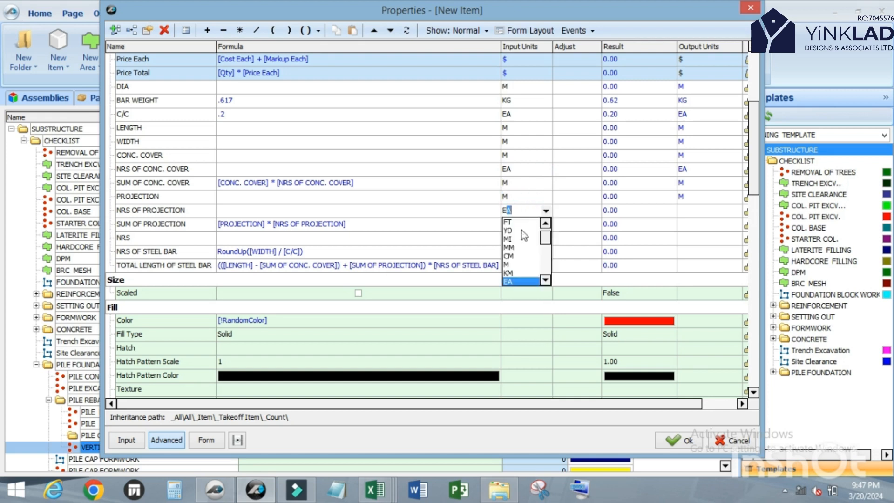
left_click(521, 282)
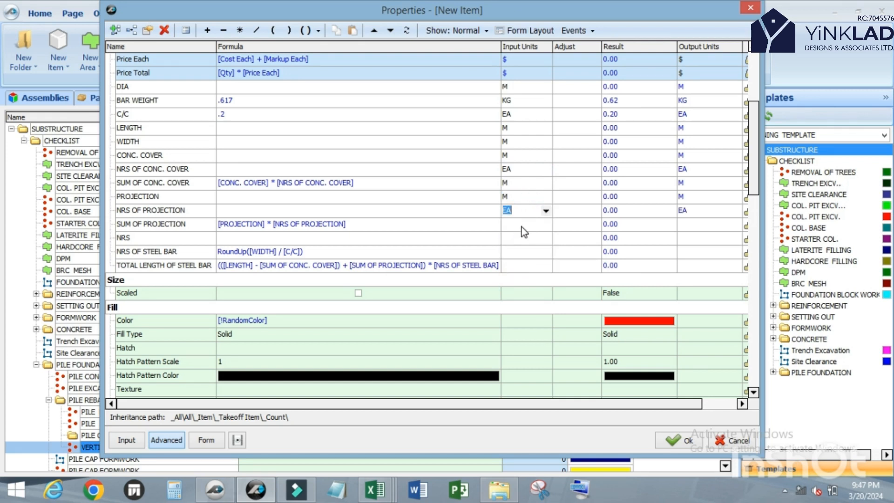
left_click(546, 225)
left_click(545, 224)
left_click(520, 286)
Set NRS and NRS OF STEEL BAR units to EA, TOTAL LENGTH OF STEEL BAR to M.
left_click(535, 238)
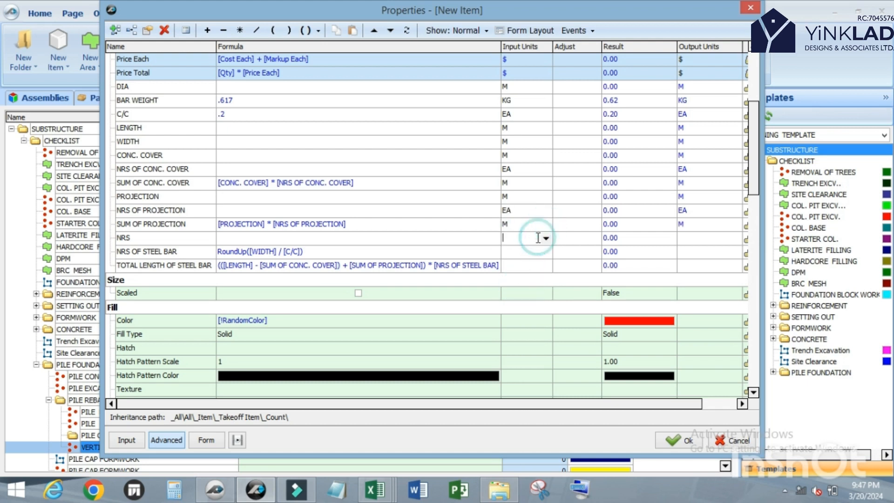
left_click(545, 237)
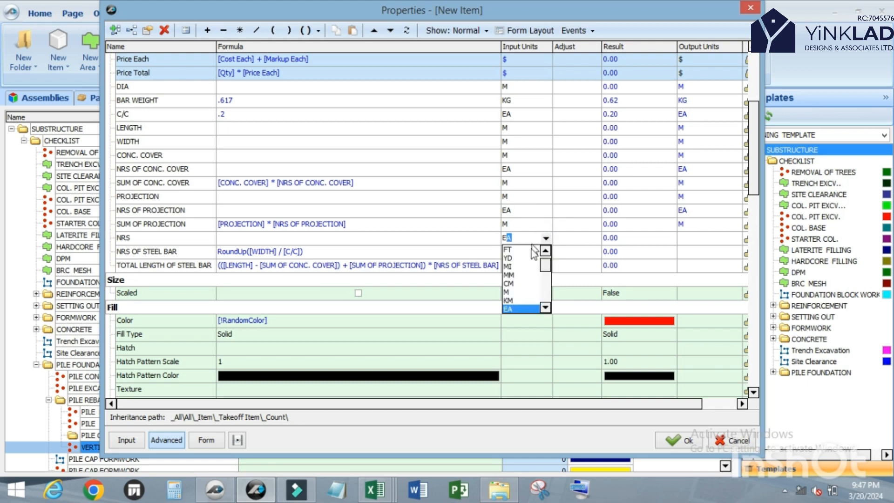
left_click(524, 309)
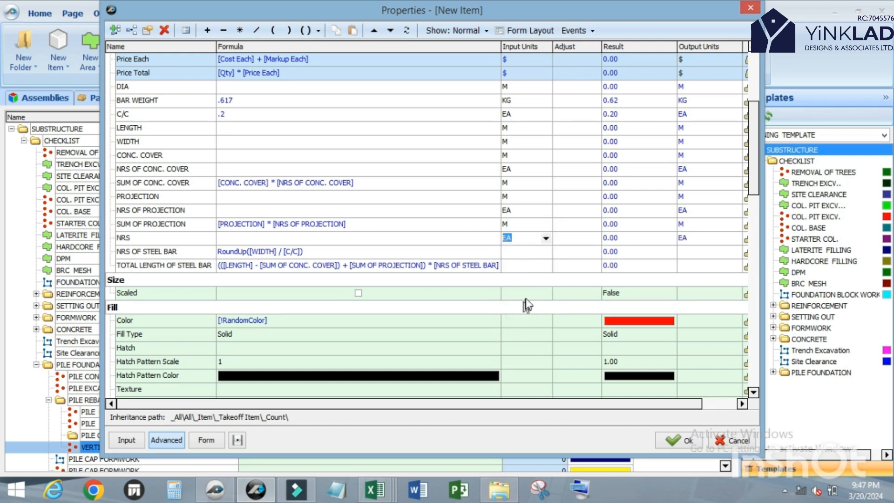
left_click(525, 250)
left_click(546, 251)
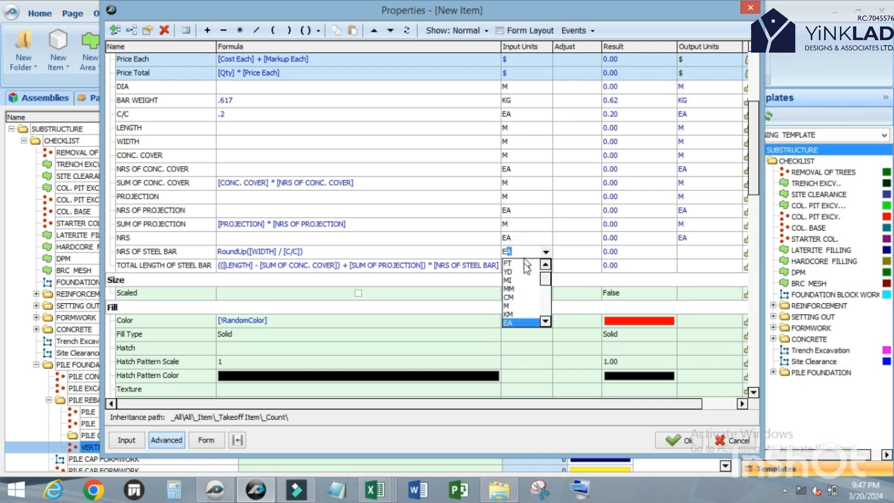
left_click(521, 323)
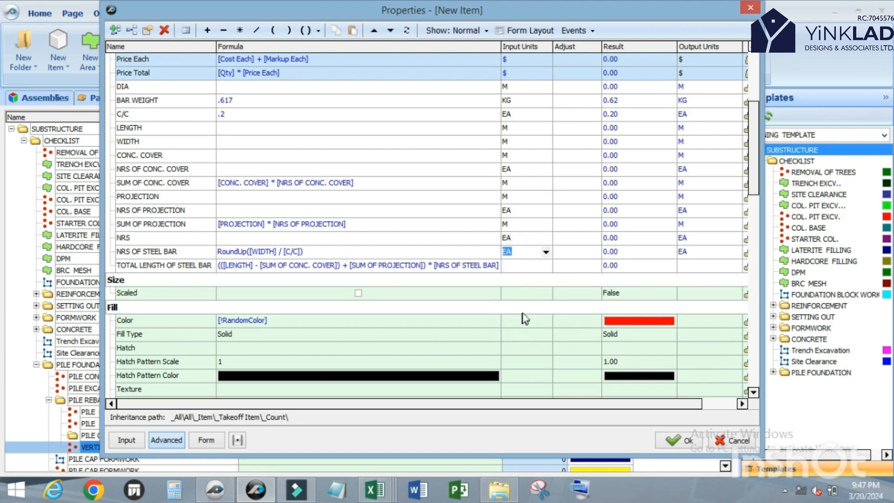
left_click(547, 266)
left_click(546, 265)
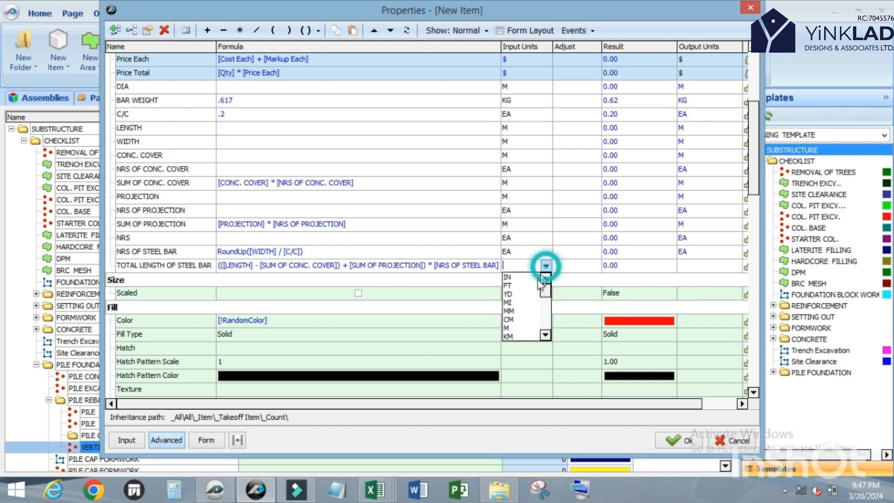
left_click(526, 326)
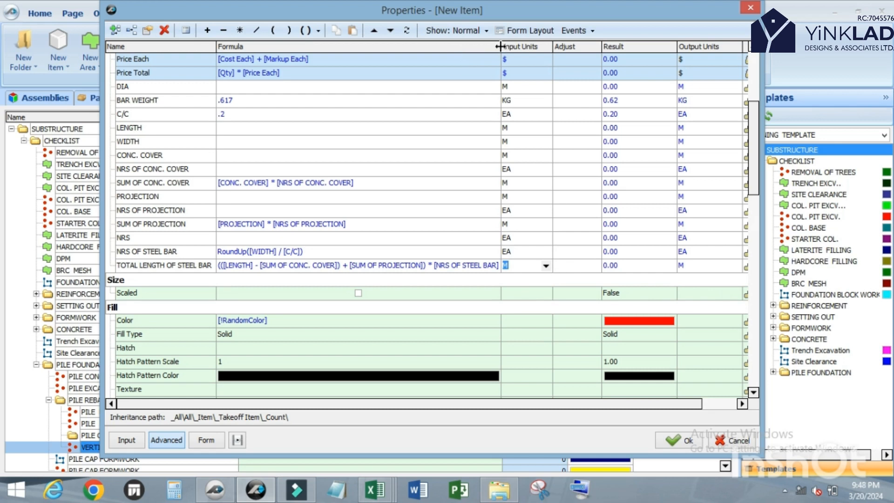
Flag DIA, BAR WEIGHT, C/C, LENGTH, WIDTH, covers, projections and NRS for the input form.
left_click_drag(498, 46, 469, 46)
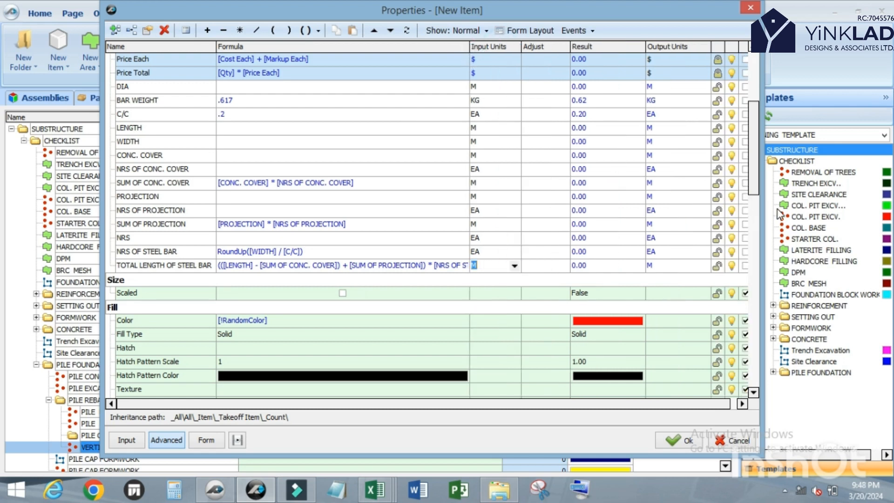
left_click_drag(469, 46, 453, 46)
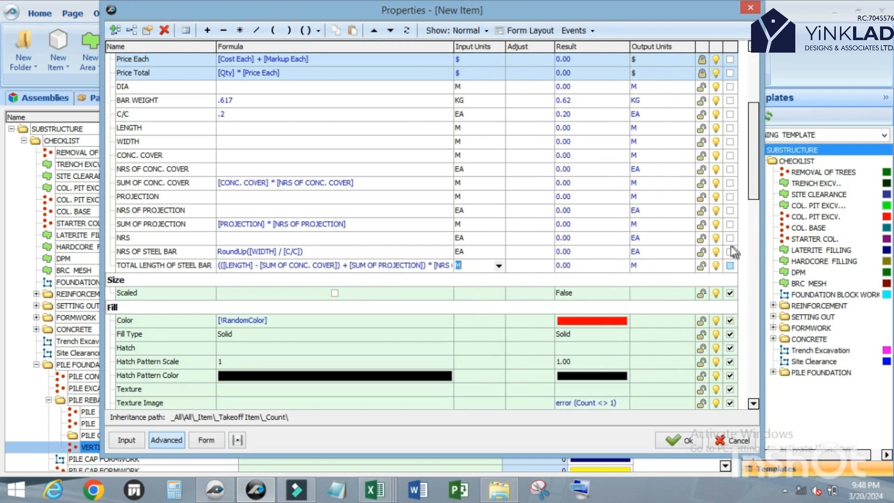
scroll(734, 251, "up", 2)
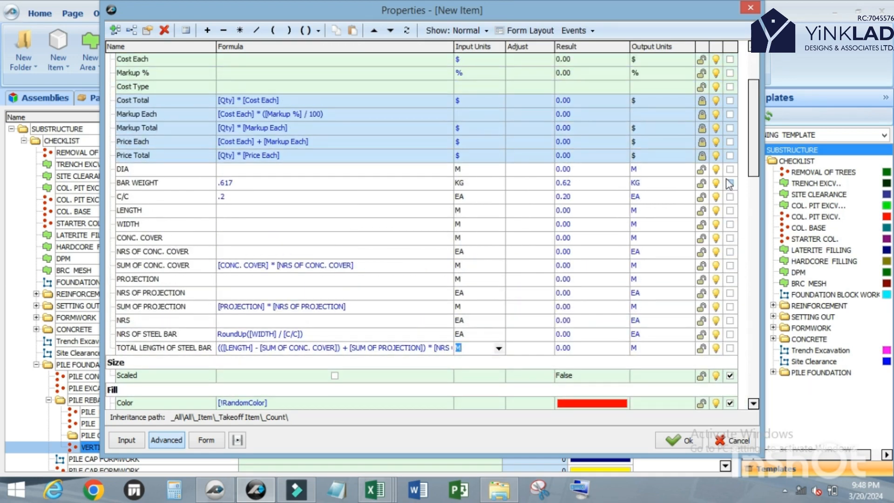
left_click(729, 170)
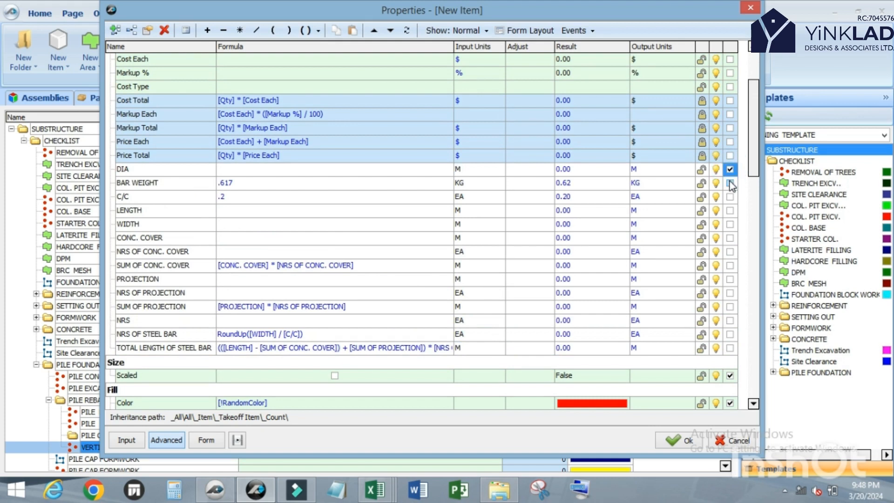
left_click(729, 183)
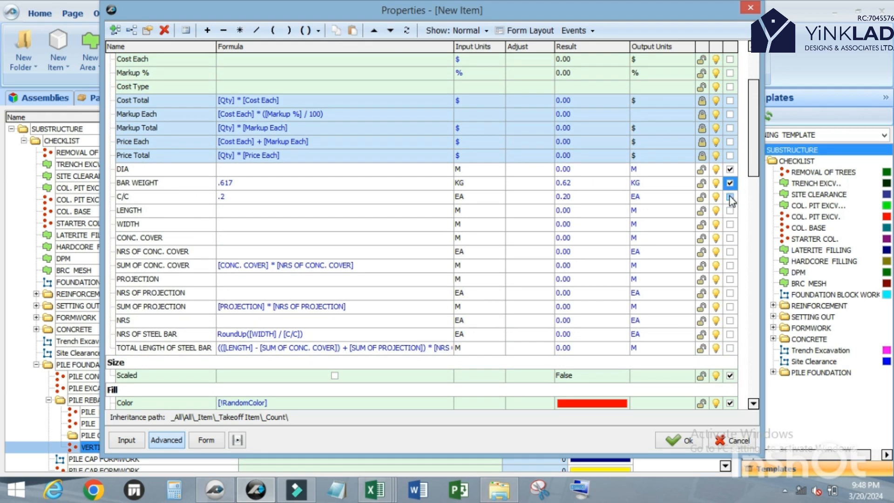
left_click(729, 197)
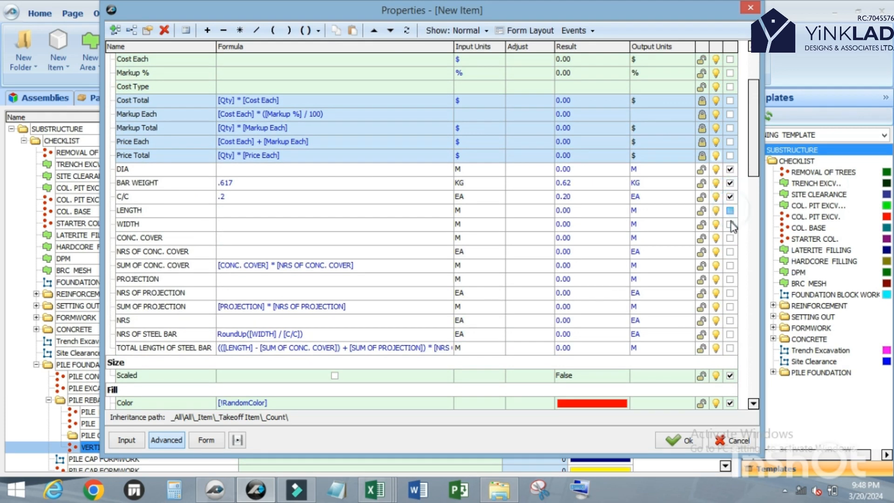
left_click(729, 224)
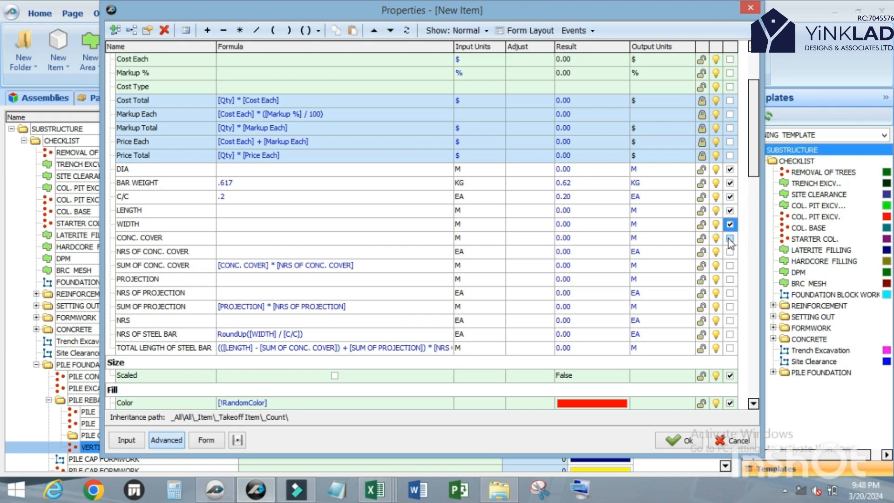
left_click(730, 238)
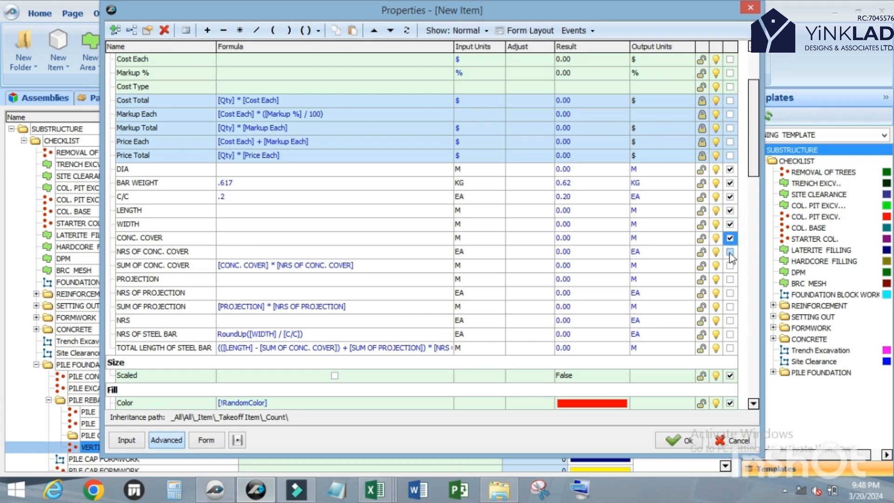
left_click(729, 252)
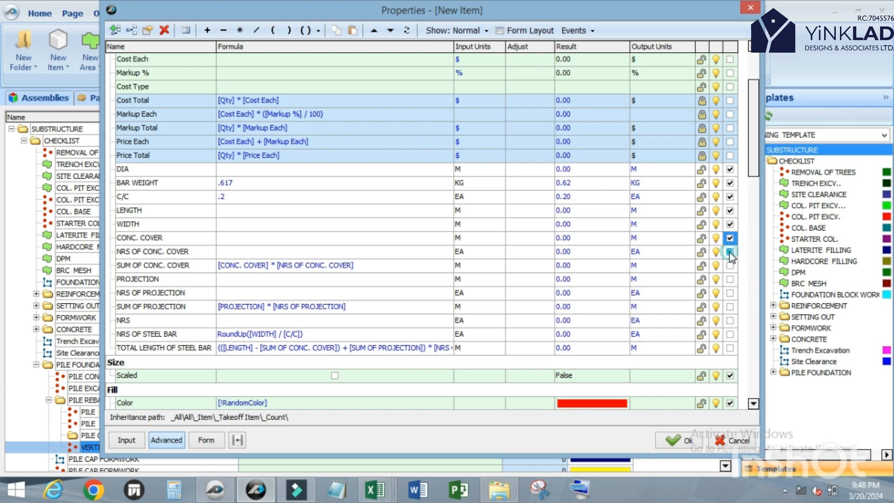
left_click(730, 280)
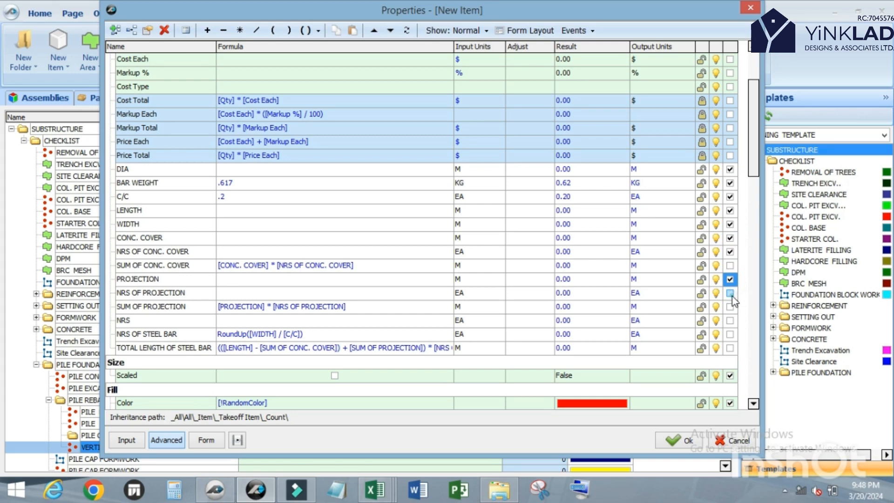
left_click(730, 294)
left_click(730, 320)
Unflag Scaled, Fill Type, Hatch, Hatch Pattern Scale/Color, Texture and Colorize Texture.
scroll(684, 245, "up", 1)
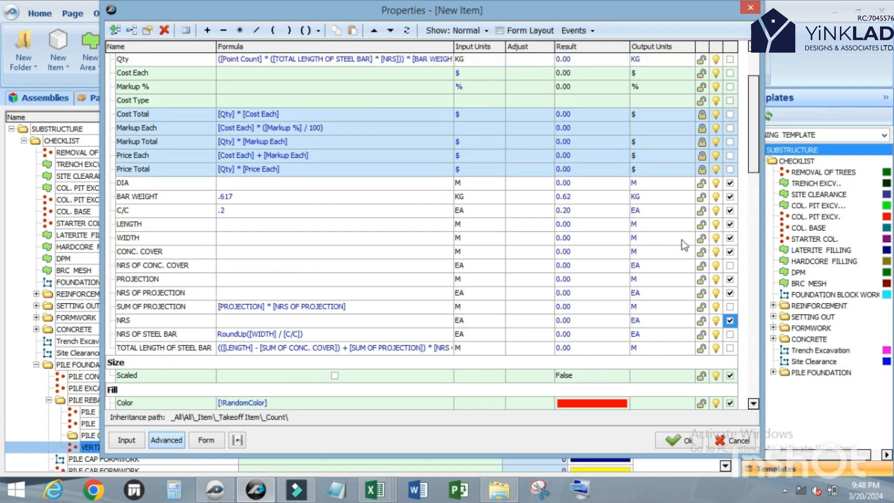
scroll(684, 245, "up", 3)
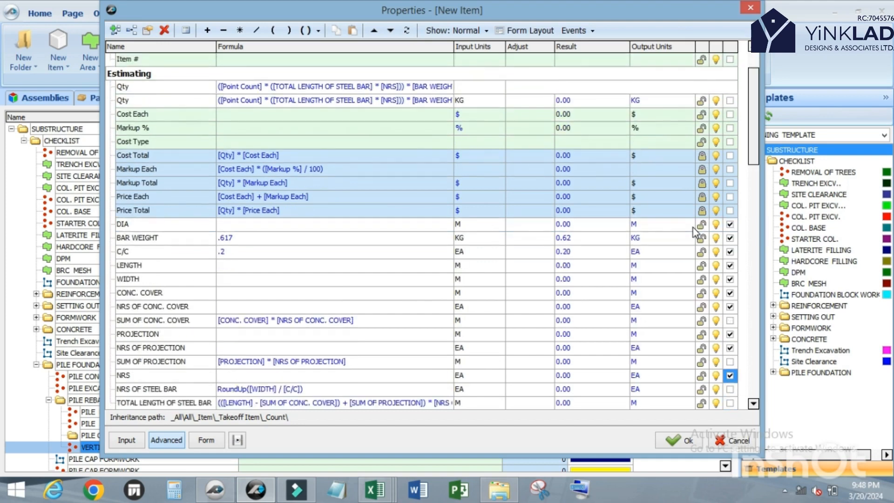
scroll(692, 224, "down", 4)
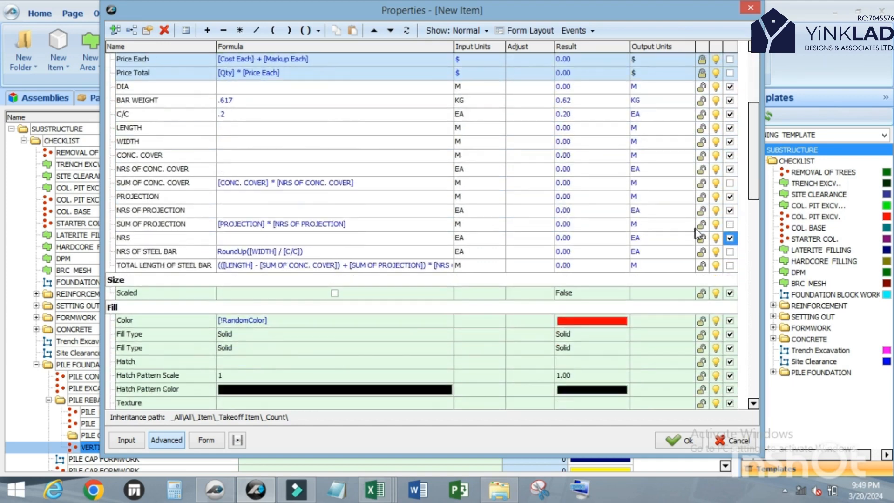
scroll(697, 233, "down", 2)
left_click(730, 265)
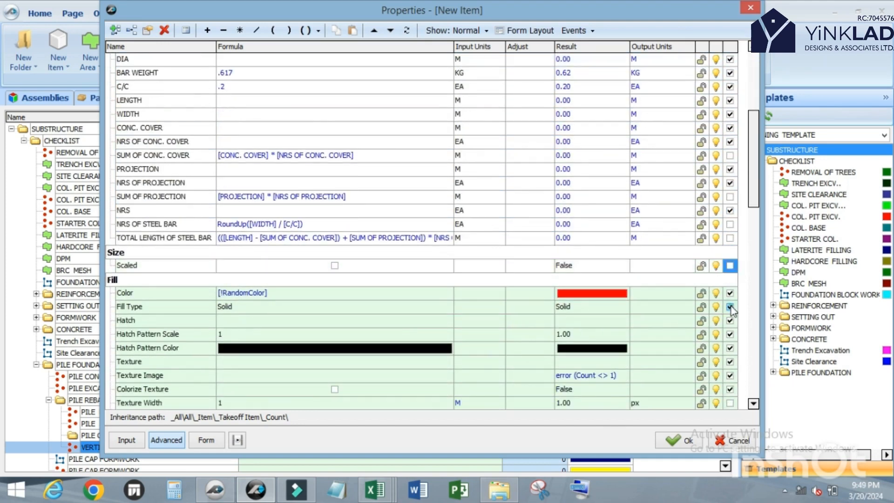
left_click(730, 307)
left_click(730, 335)
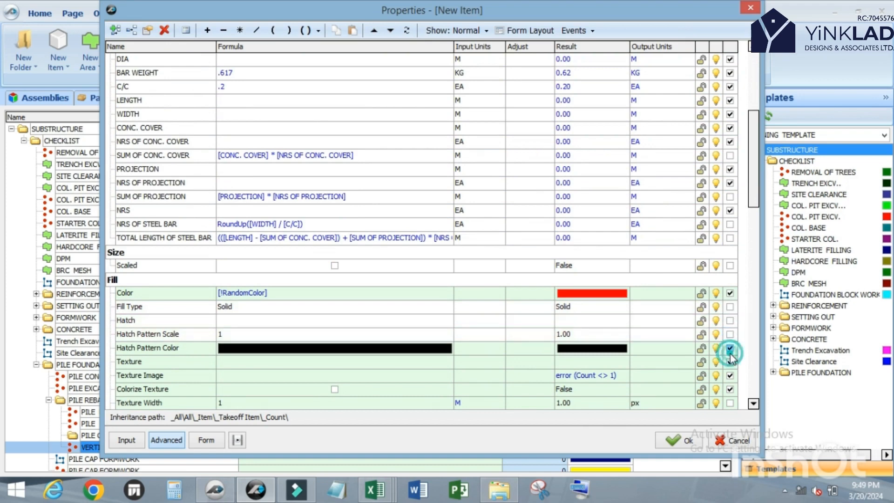
left_click(730, 348)
left_click(730, 362)
left_click(730, 375)
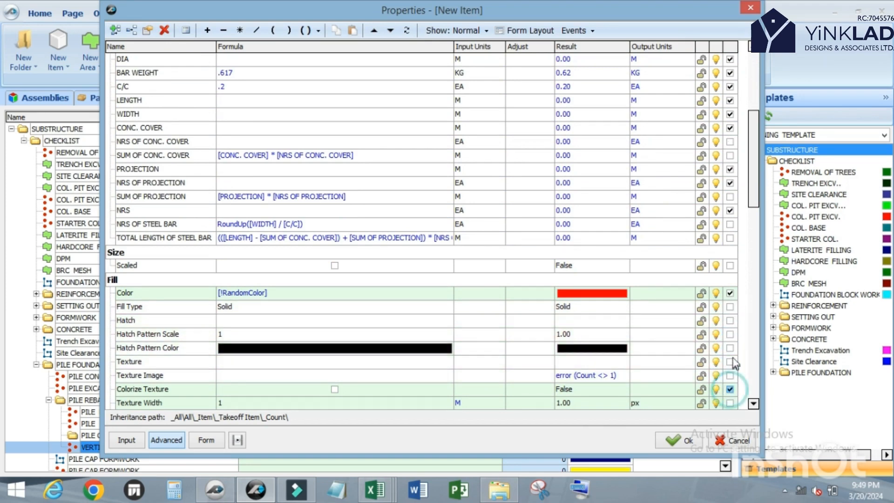
left_click(730, 390)
scroll(726, 325, "down", 1)
scroll(726, 326, "down", 8)
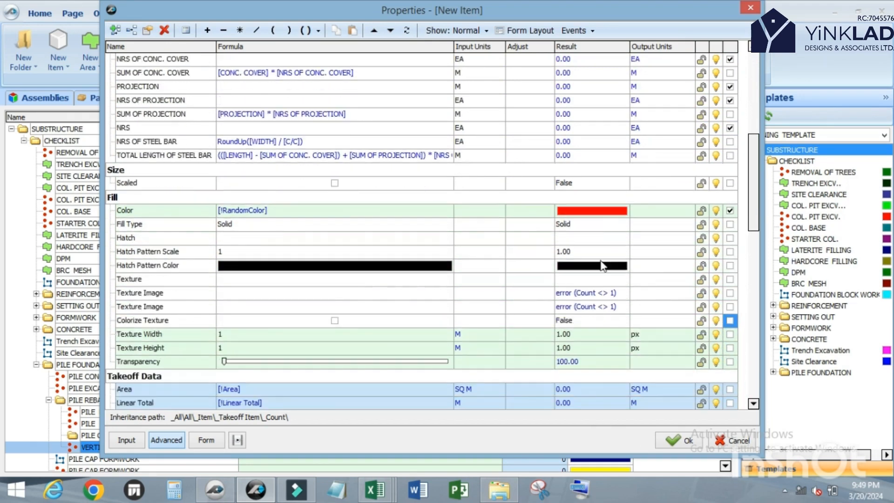
scroll(333, 317, "down", 6)
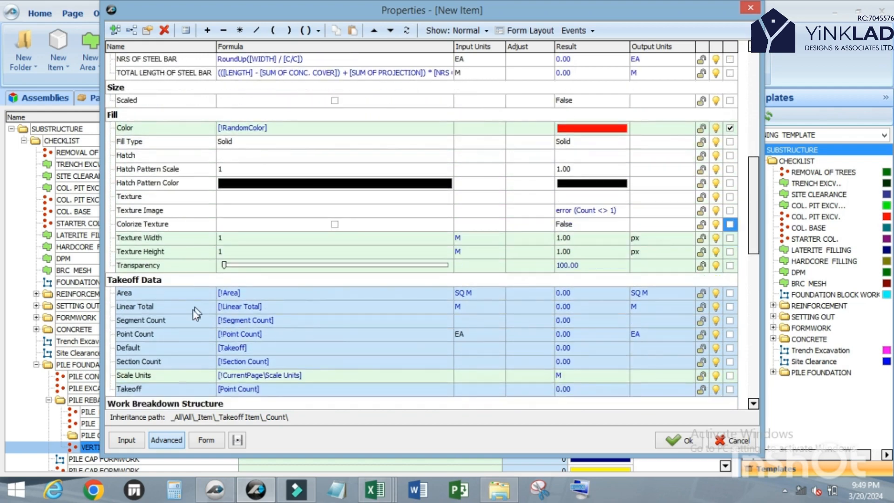
scroll(279, 356, "down", 3)
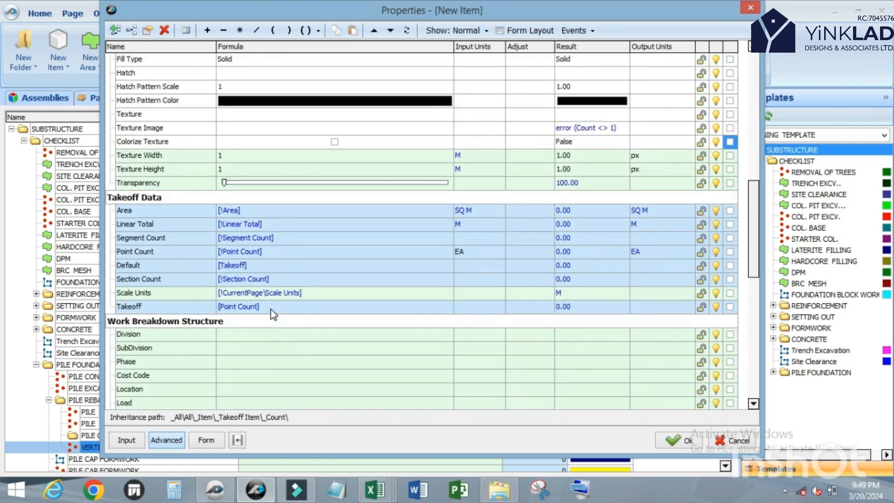
Override the inherited Takeoff formula, replacing [Point Count] with [Qty].
left_click(270, 308)
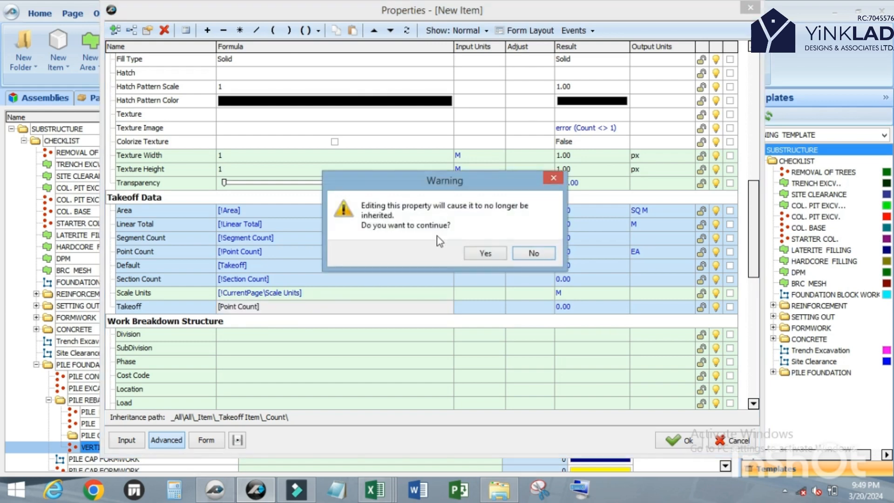
left_click(485, 253)
left_click_drag(268, 308, 171, 309)
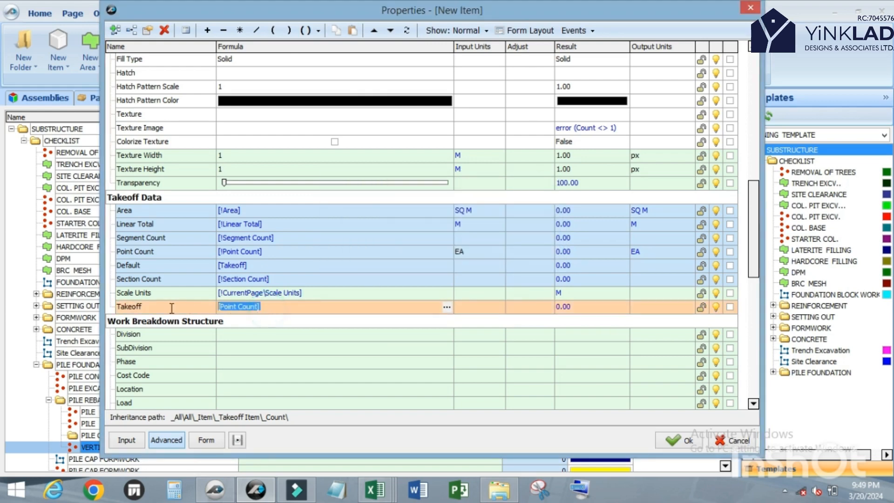
key("BackSpace")
scroll(245, 302, "up", 3)
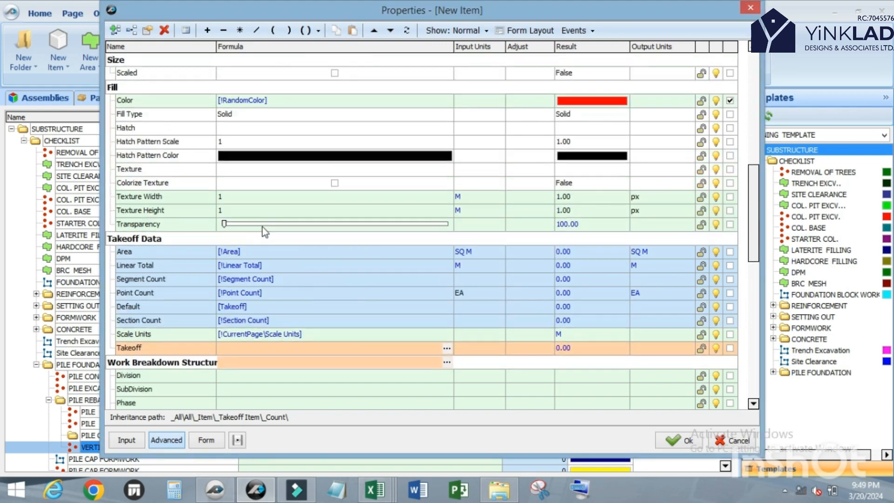
scroll(208, 190, "up", 4)
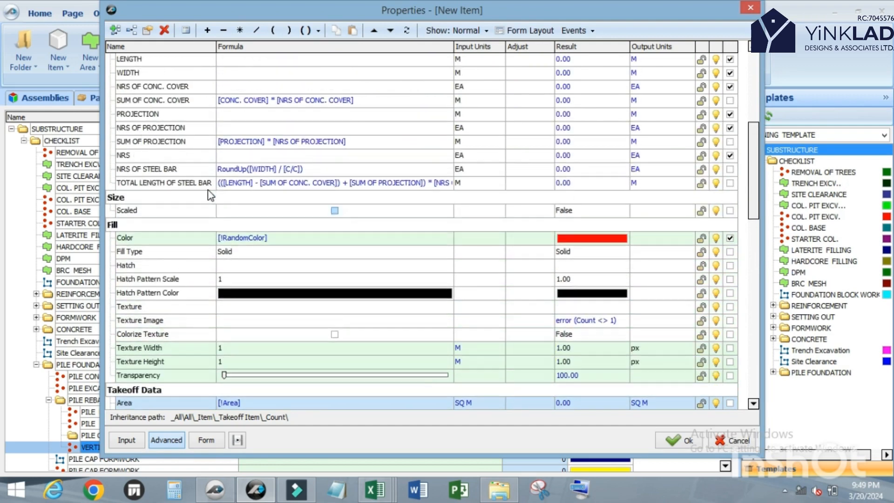
scroll(208, 196, "up", 4)
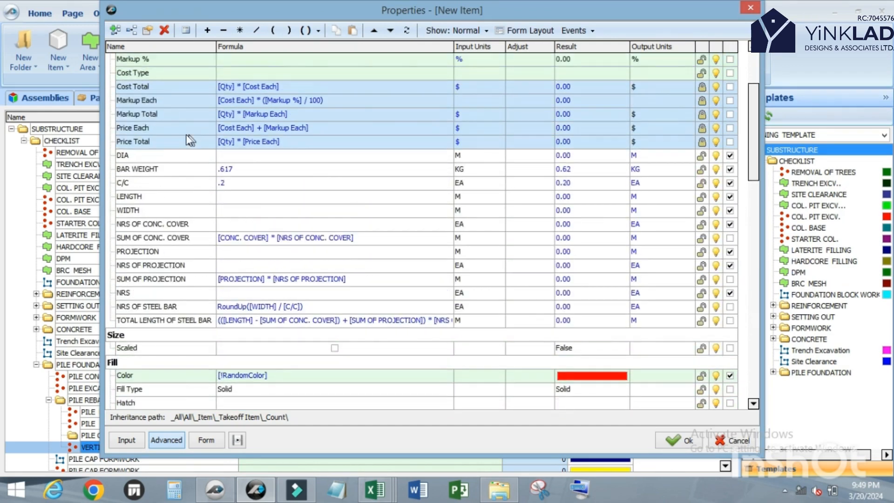
scroll(140, 111, "up", 2)
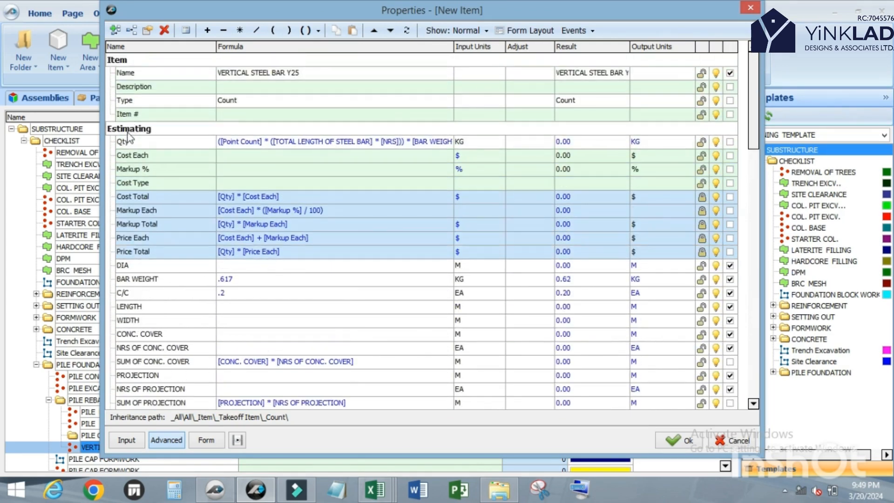
left_click(126, 143)
left_click_drag(127, 143, 300, 320)
Set the Takeoff value's units to KG.
left_click(487, 321)
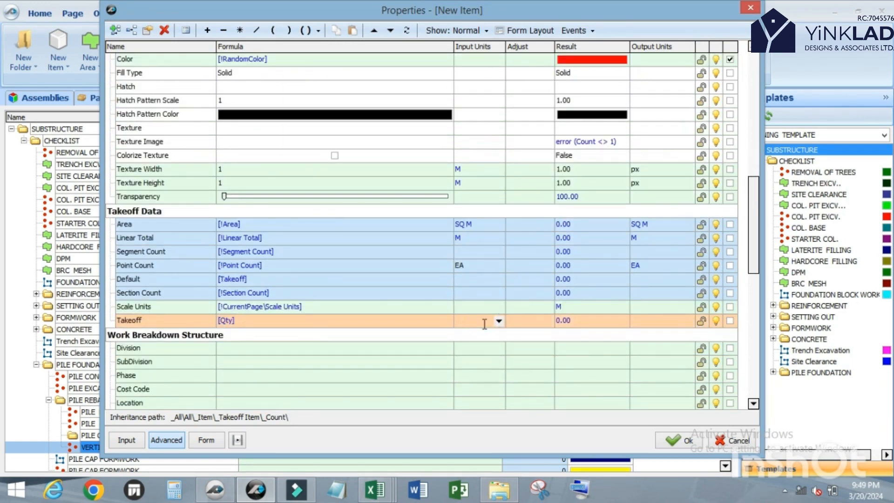
type("K")
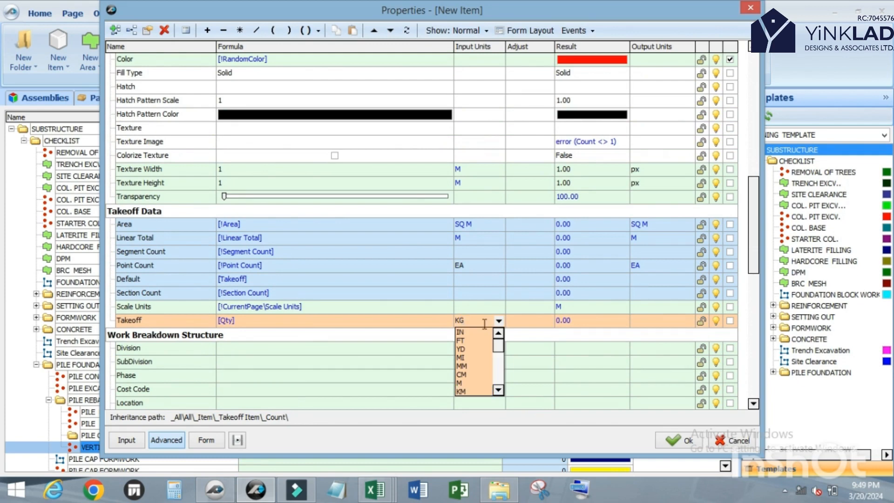
type("G")
key("Return")
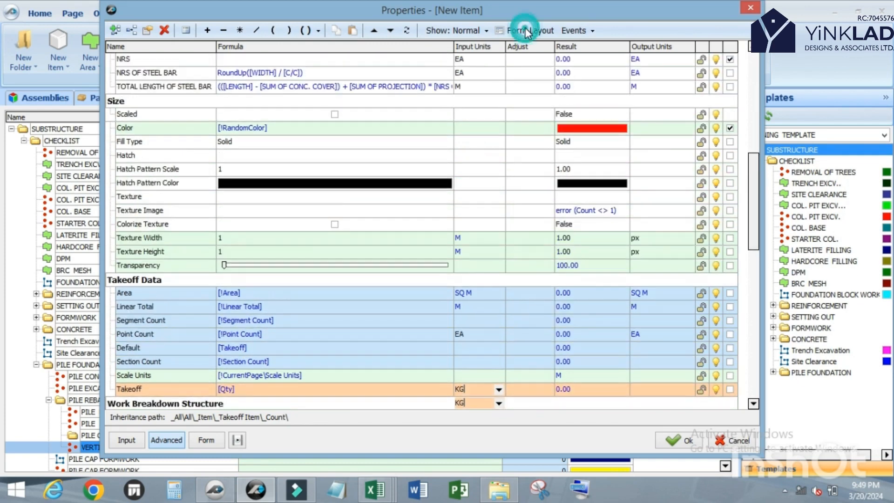
left_click(527, 31)
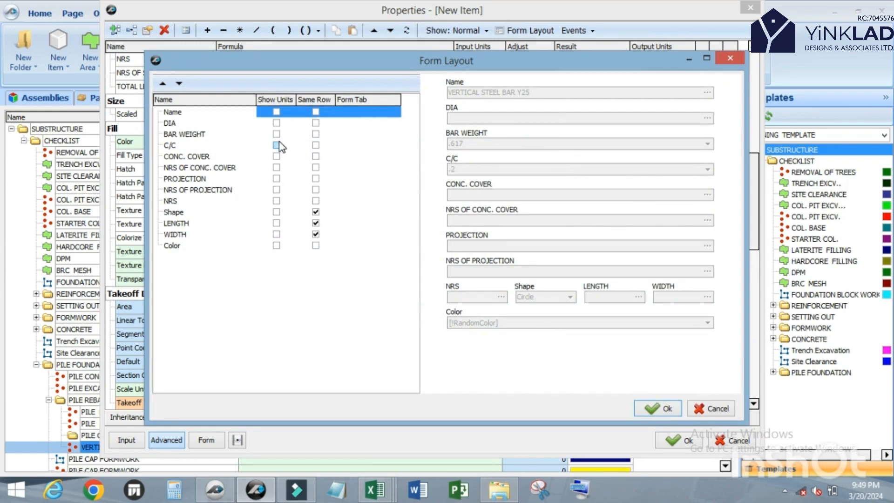
Show units beside DIA, BAR WEIGHT, C/C, CONC. COVER, PROJECTION, their NRS fields and NRS.
left_click(276, 123)
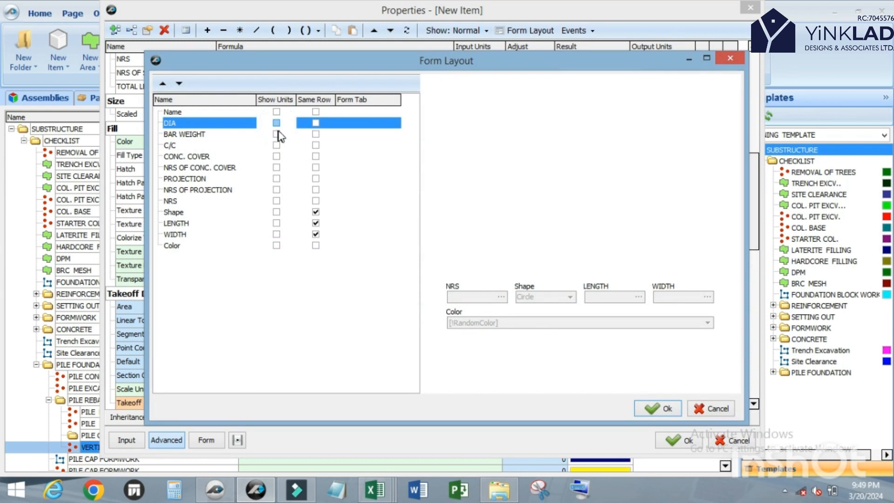
left_click(277, 134)
left_click(276, 145)
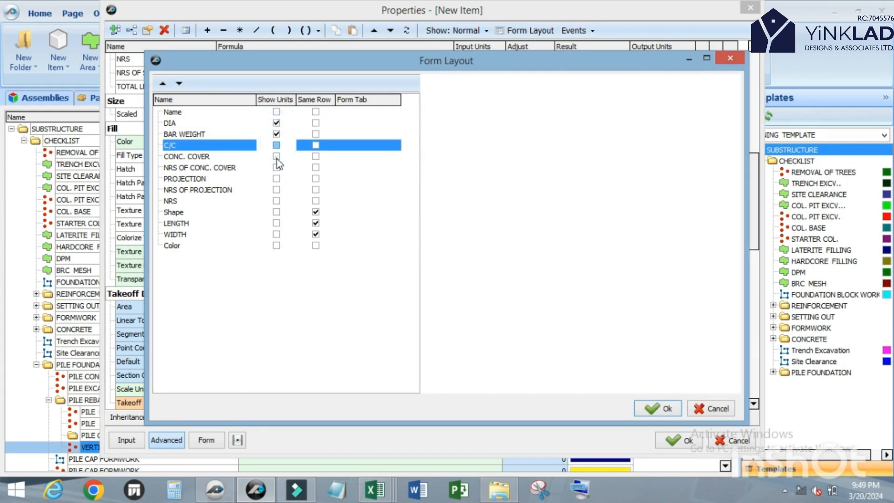
left_click(276, 157)
left_click(277, 169)
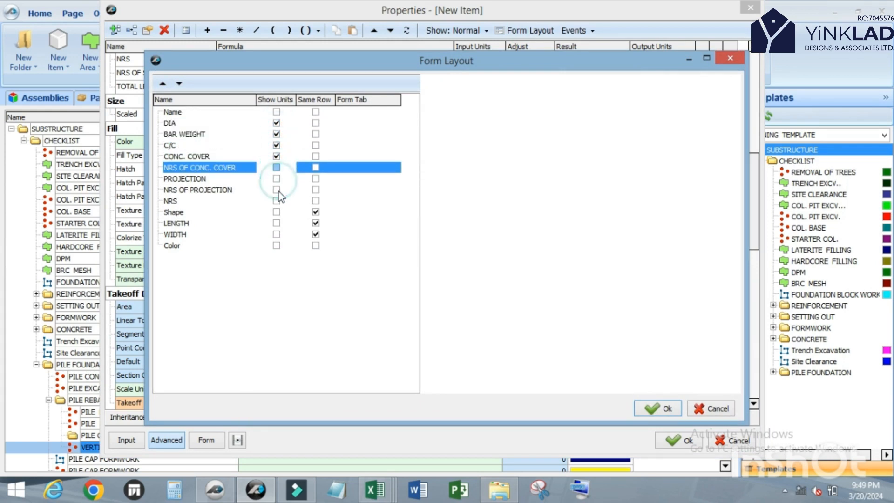
left_click(276, 179)
left_click(277, 190)
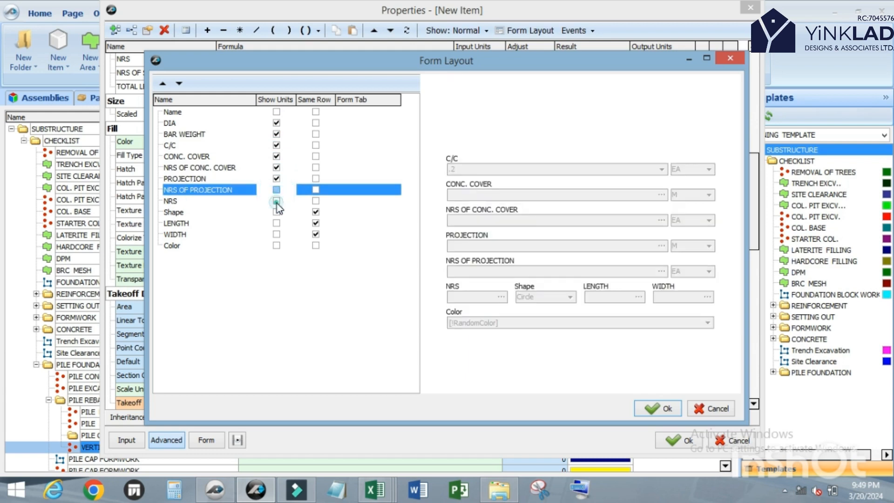
left_click(276, 201)
left_click(176, 212)
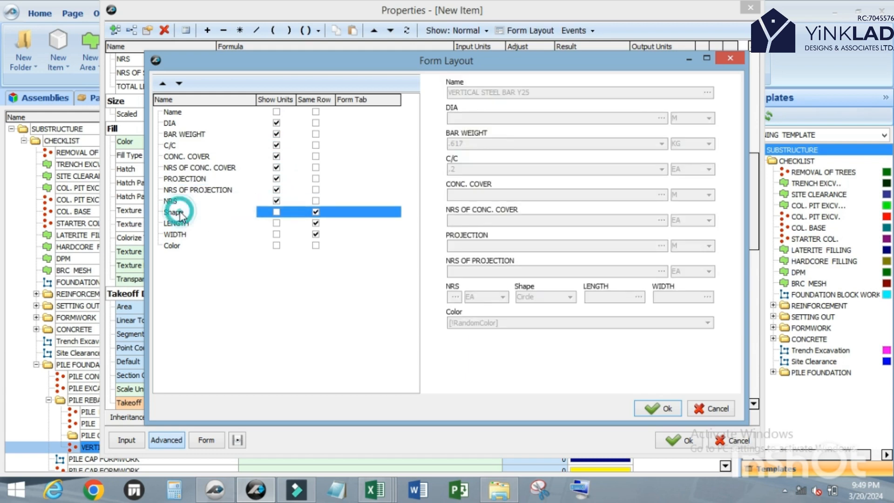
Move Shape below WIDTH, show WIDTH units, and put CONC. COVER on C/C's row.
left_click(316, 213)
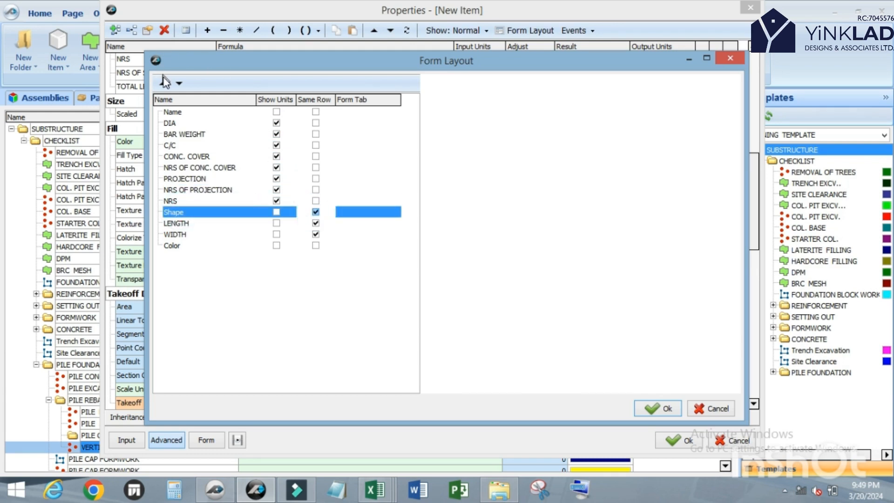
left_click(180, 84)
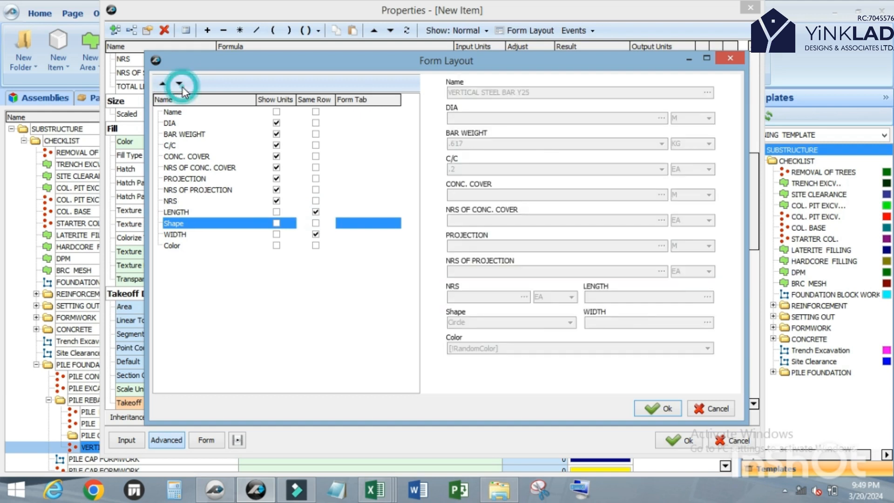
left_click(182, 87)
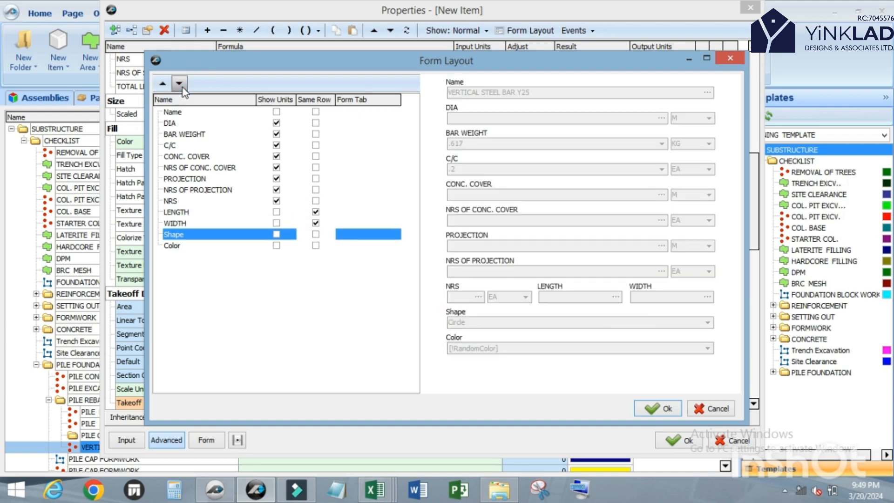
left_click(276, 211)
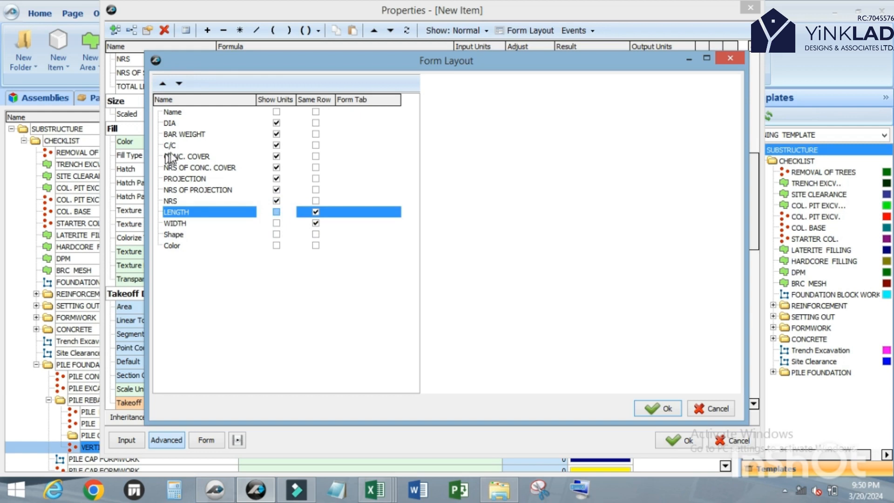
left_click(276, 223)
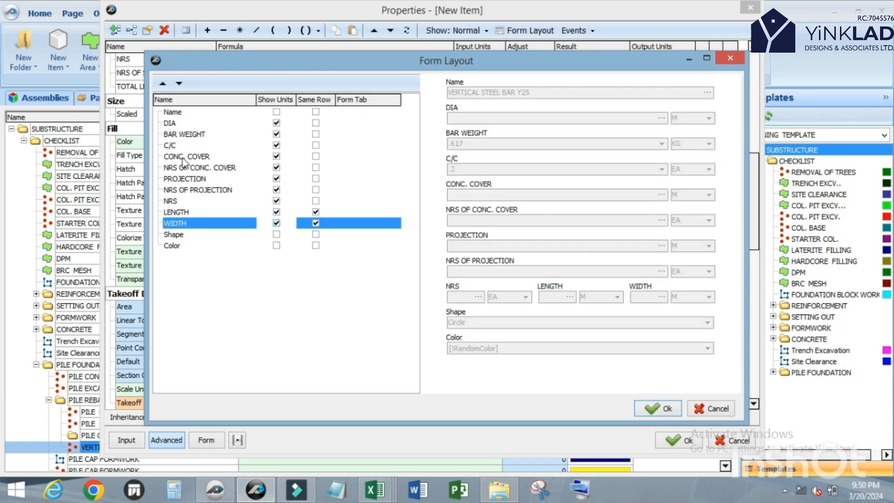
left_click(316, 156)
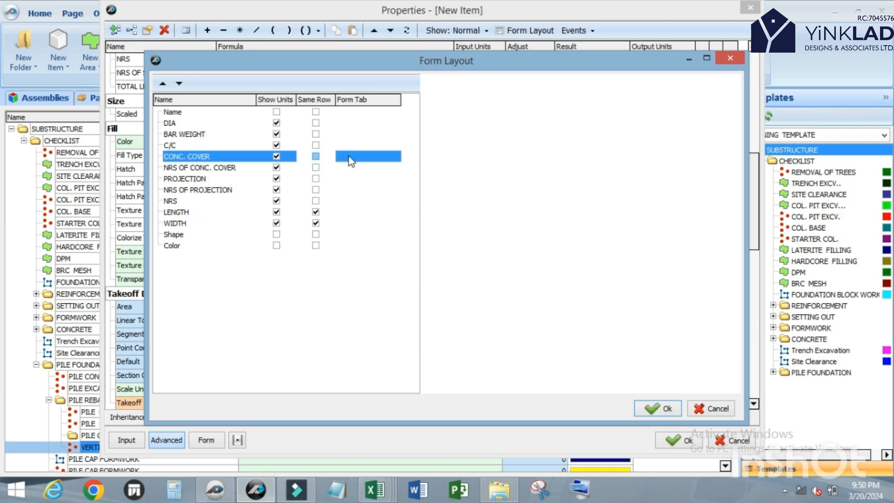
Put the cover fields on a COVER tab and projection fields on a PROJECTION tab.
left_click(352, 158)
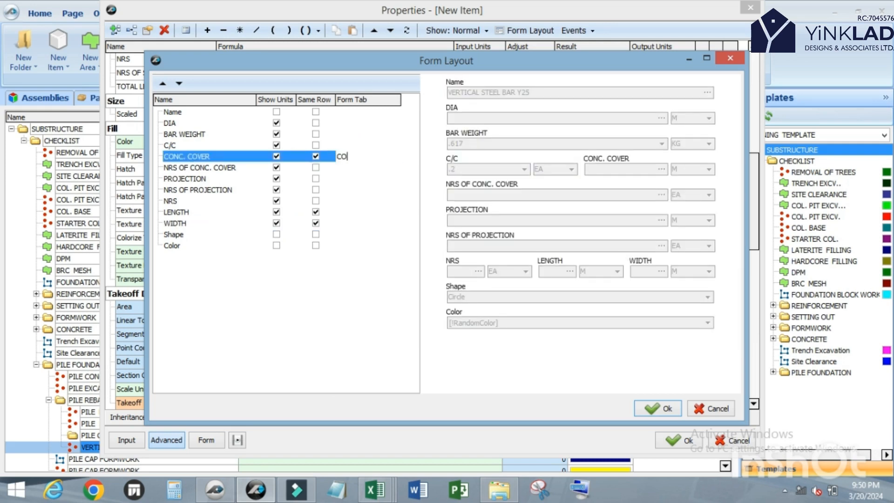
left_click(342, 168)
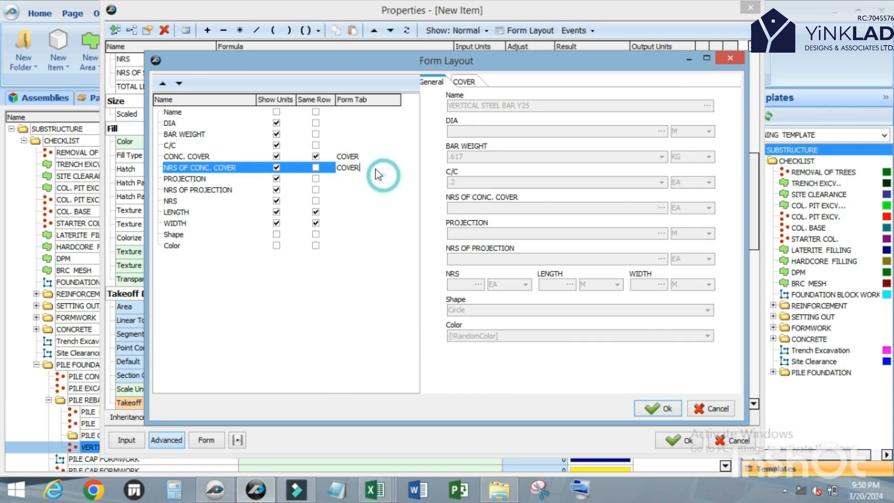
left_click(350, 177)
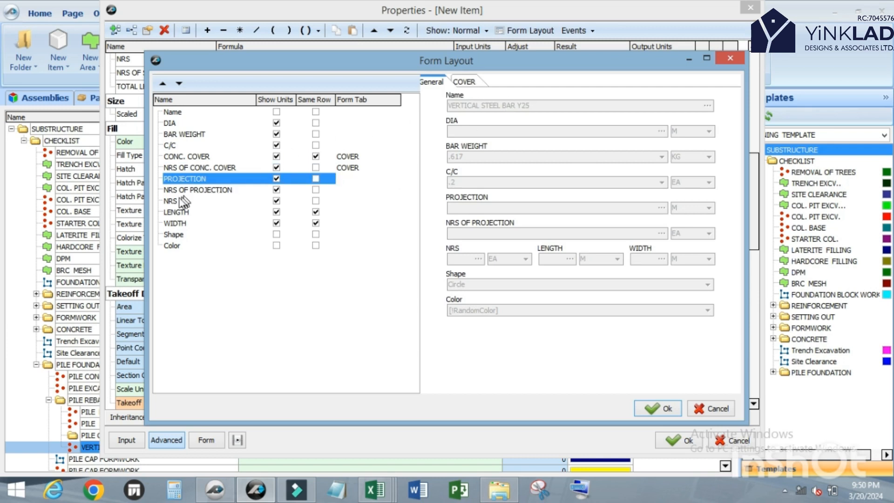
left_click(348, 181)
key("Return")
left_click(345, 190)
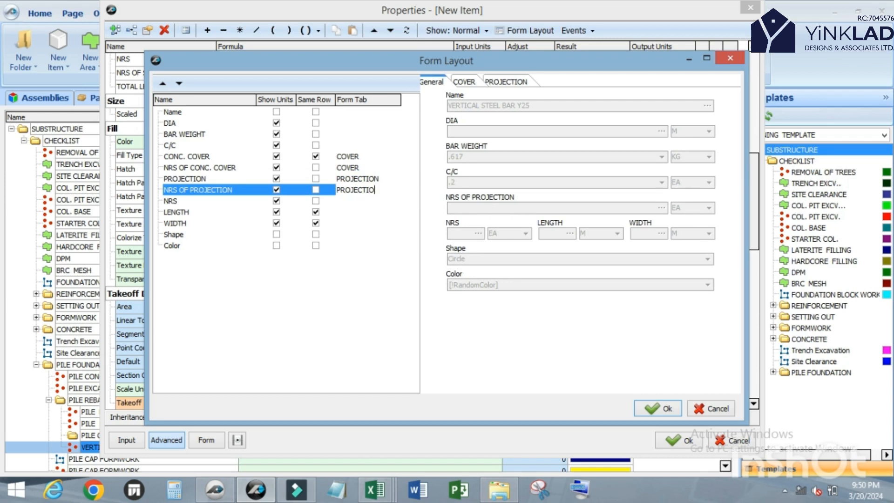
left_click(347, 201)
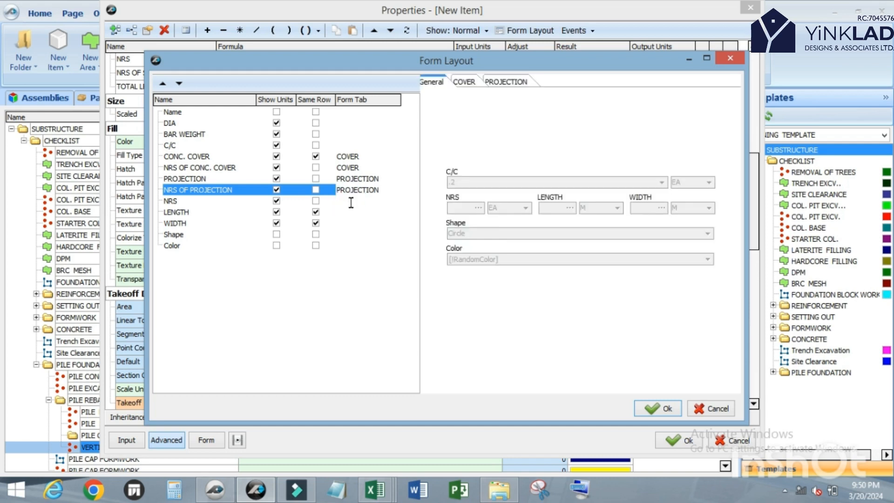
left_click(466, 84)
left_click(510, 87)
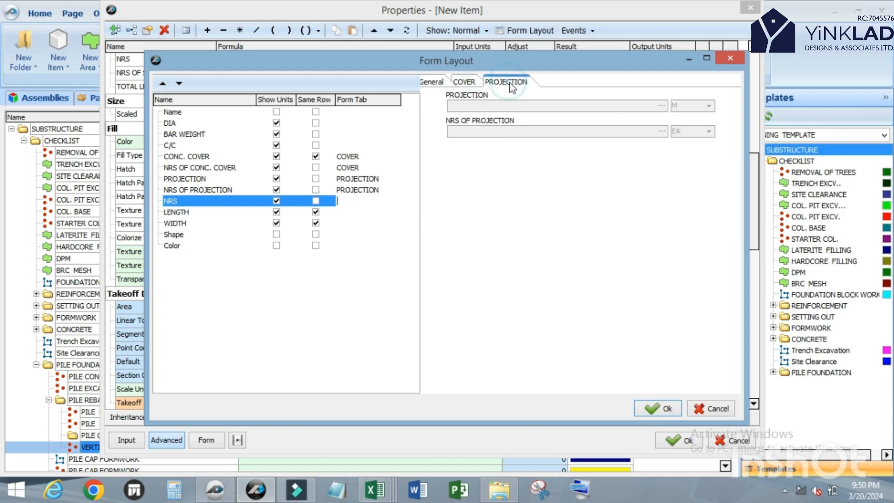
left_click(431, 84)
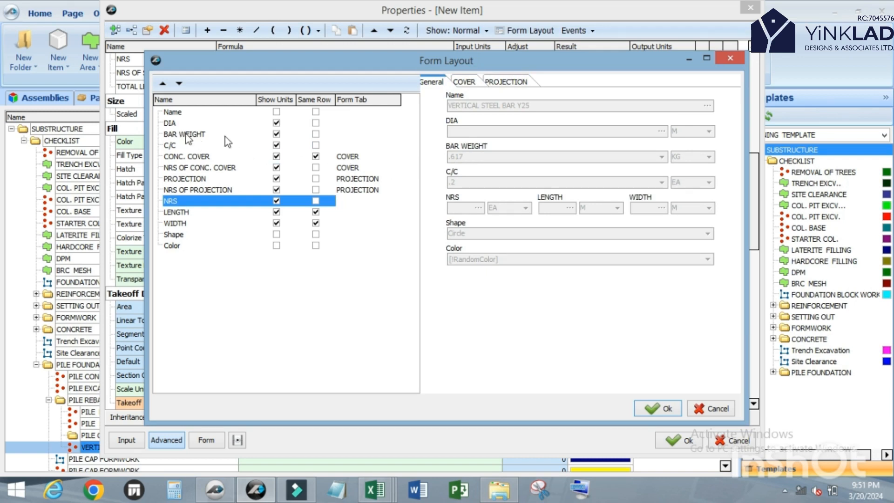
Pair BAR WEIGHT with DIA, NRS with C/C, LENGTH with WIDTH, and apply the layout.
left_click(315, 135)
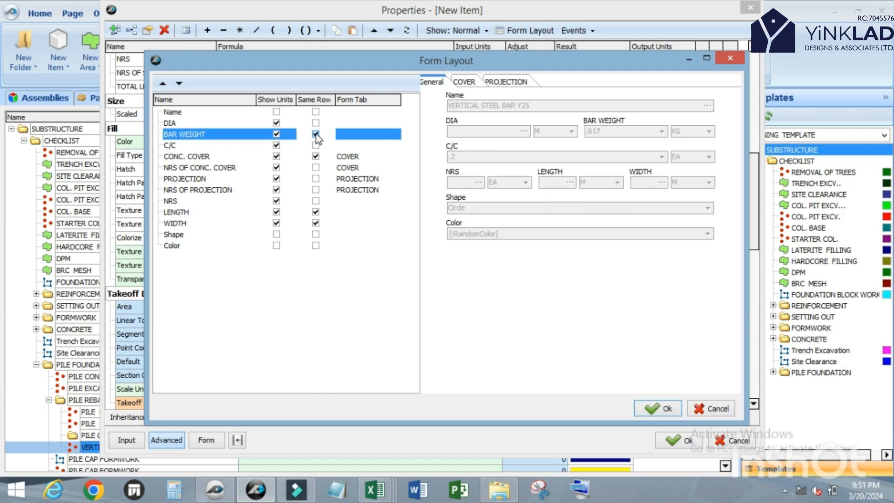
left_click(315, 201)
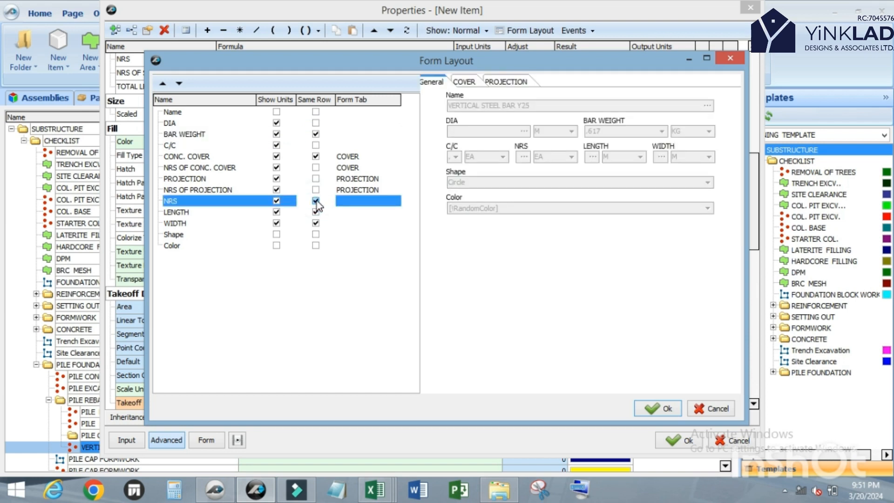
left_click(315, 212)
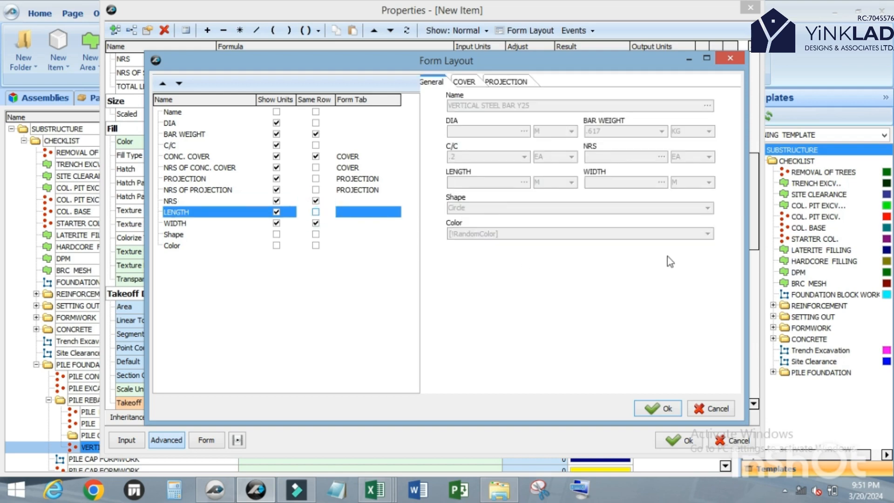
left_click(656, 408)
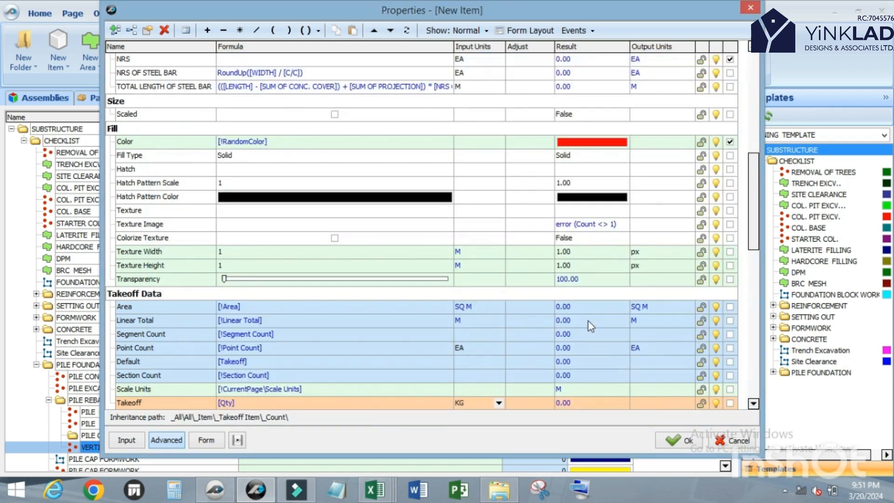
Review the compact input form, save VERTICAL STEEL BAR Y25, and go back to the Home view.
scroll(409, 345, "down", 2)
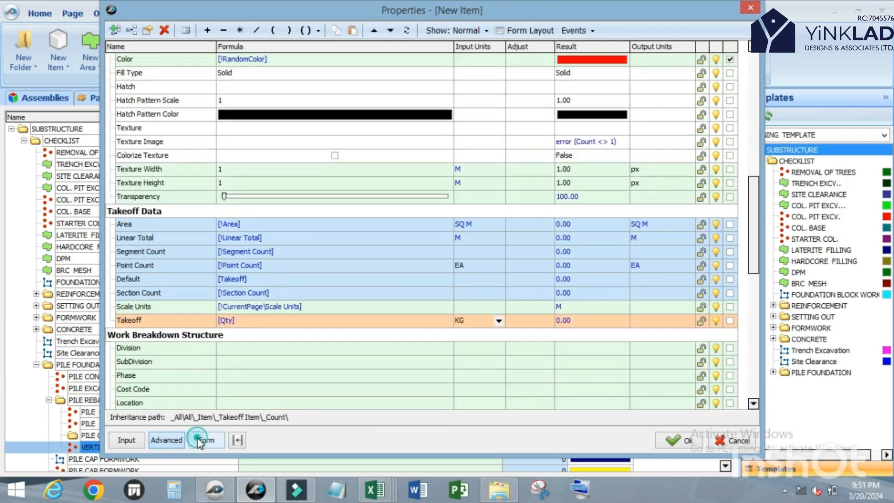
left_click(202, 440)
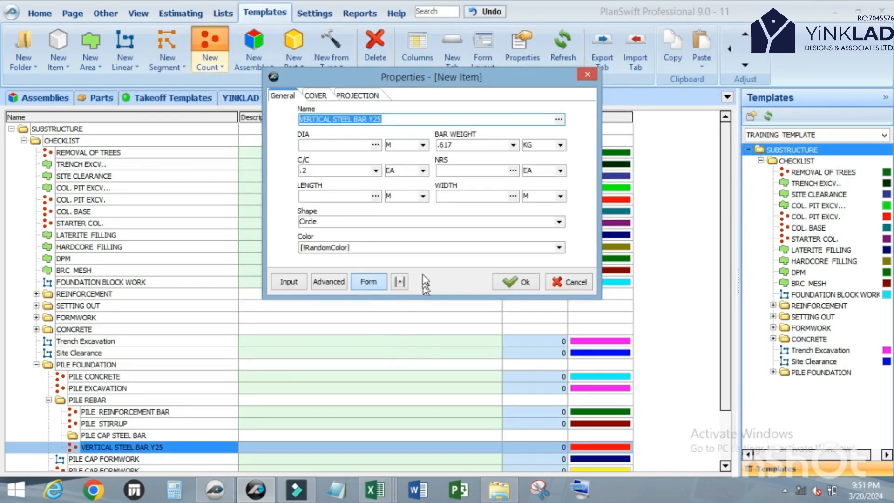
left_click(515, 281)
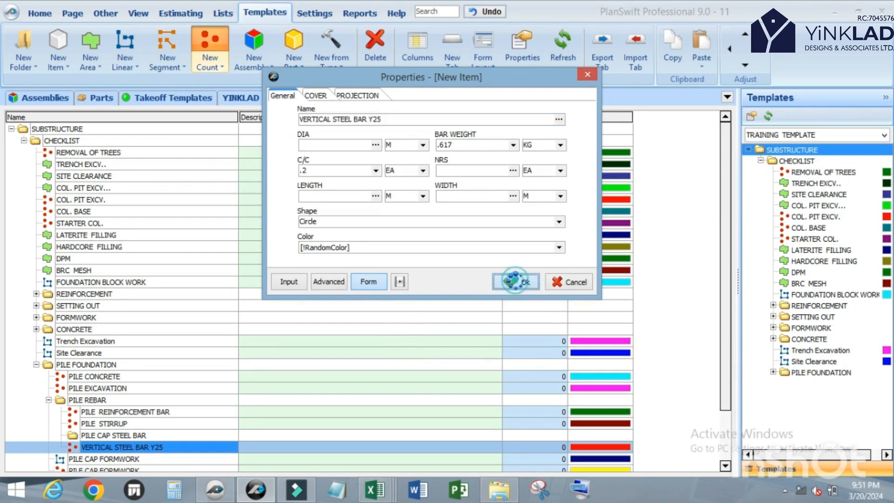
left_click(40, 13)
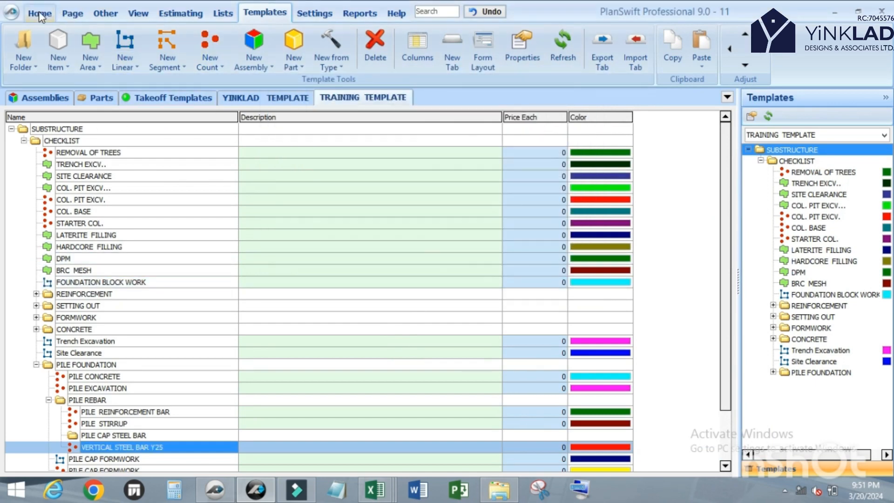
Zoom the drawing until SEC. 4-4 of pile cap type 4 shows at 94.2%.
scroll(476, 291, "down", 3)
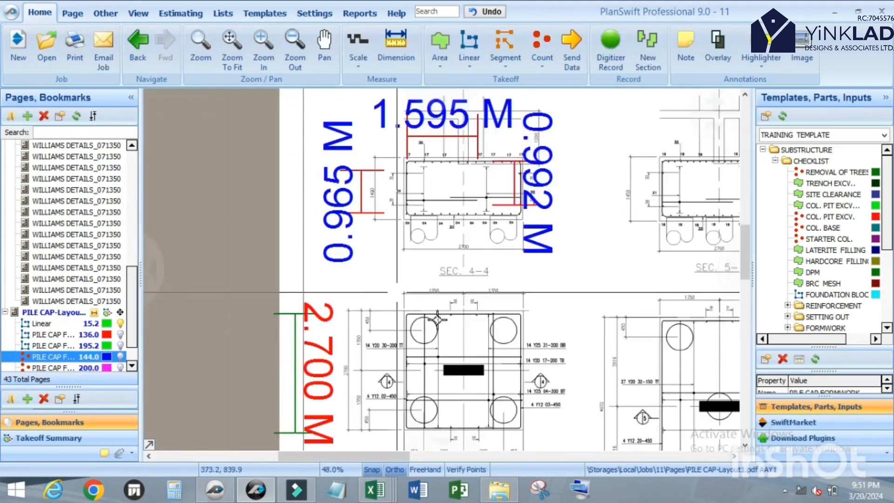
scroll(393, 306, "up", 3)
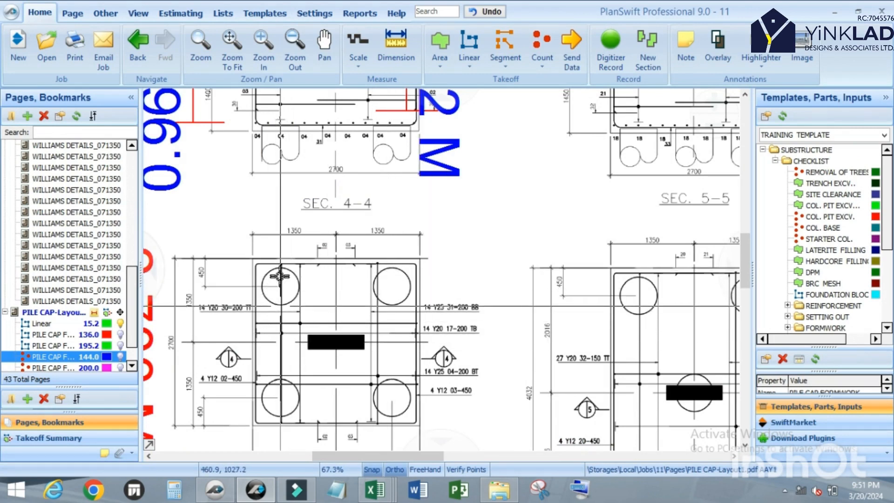
scroll(275, 329, "up", 1)
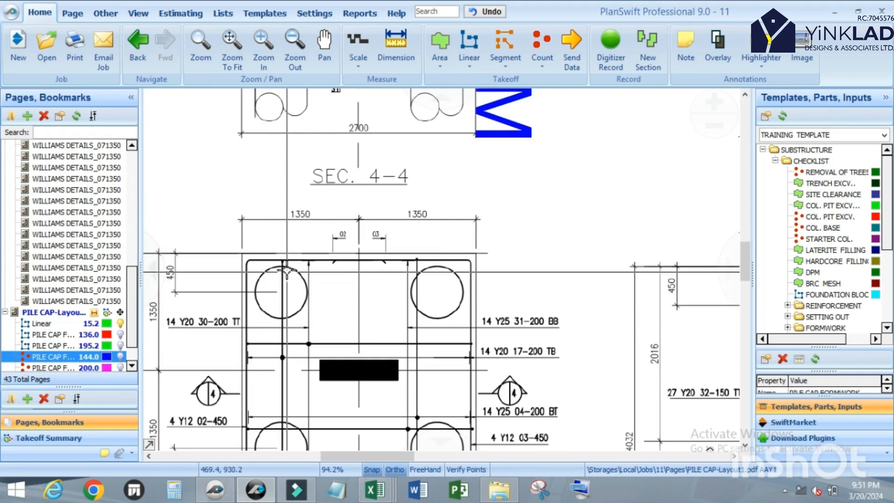
scroll(288, 328, "down", 1)
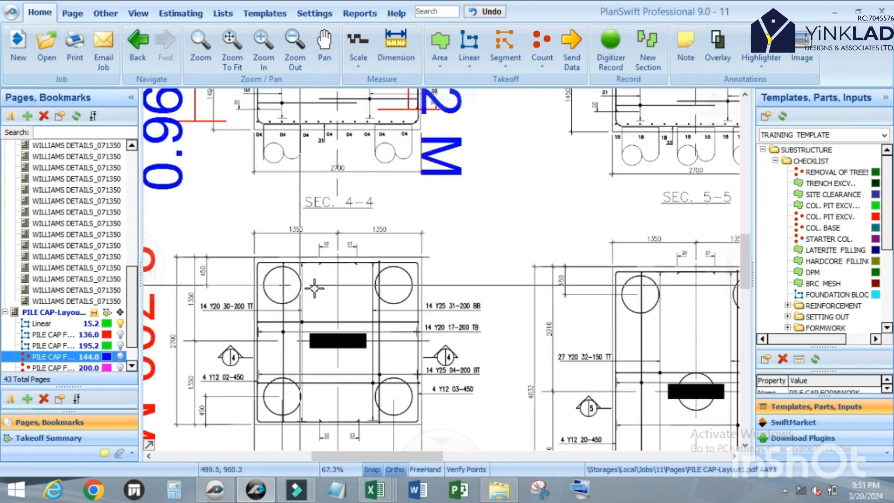
scroll(261, 277, "up", 2)
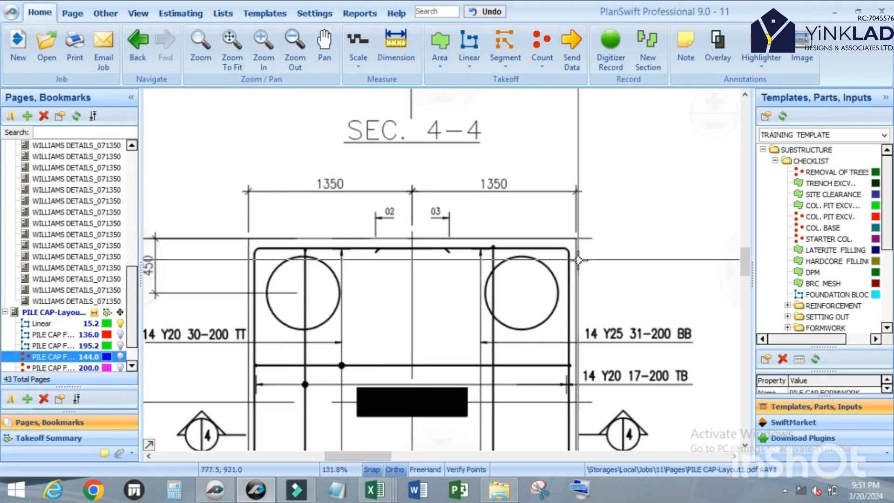
scroll(373, 253, "down", 2)
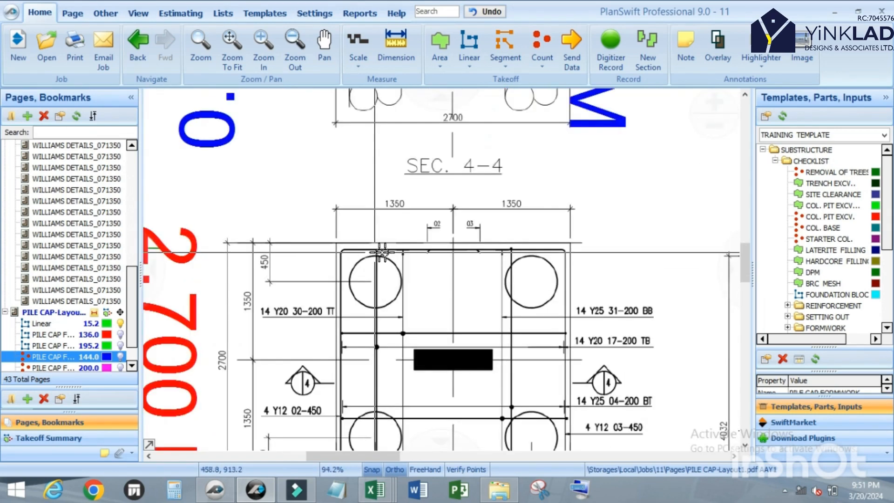
scroll(401, 233, "up", 2)
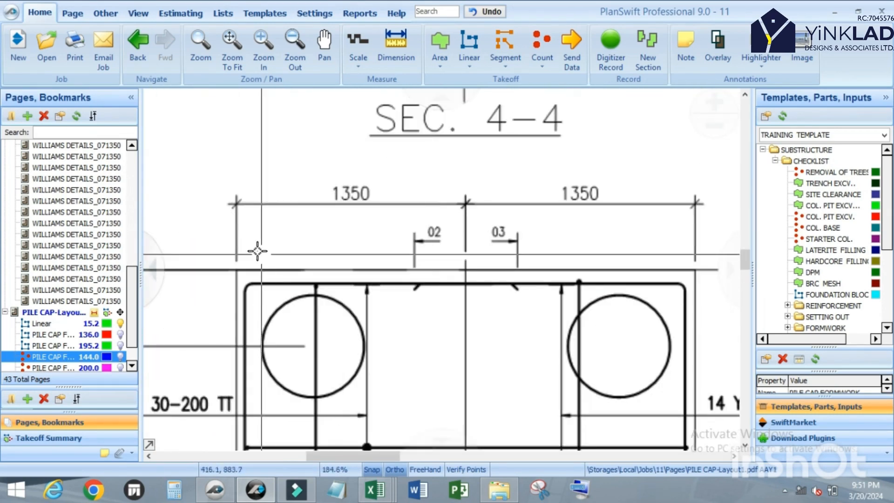
scroll(295, 256, "up", 2)
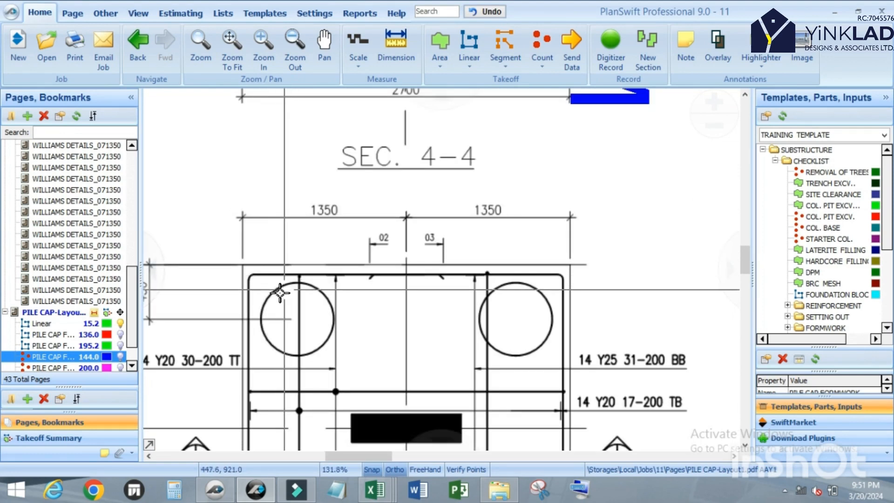
scroll(287, 290, "down", 4)
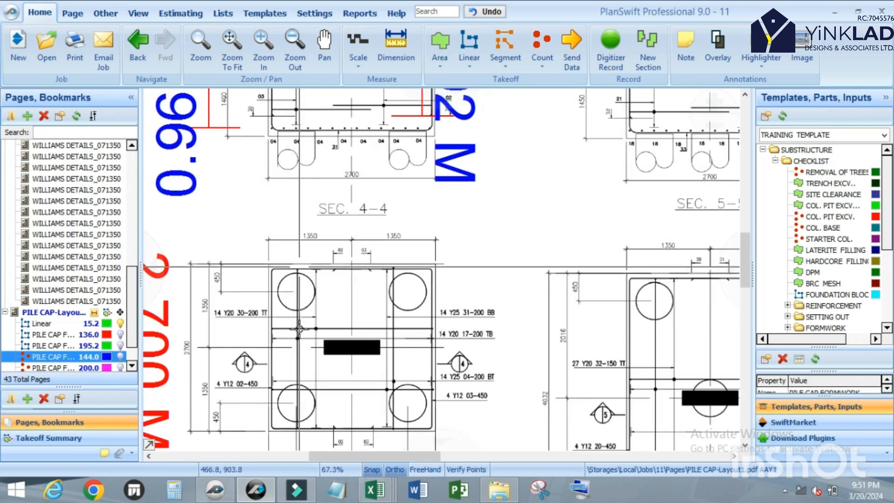
scroll(305, 261, "up", 2)
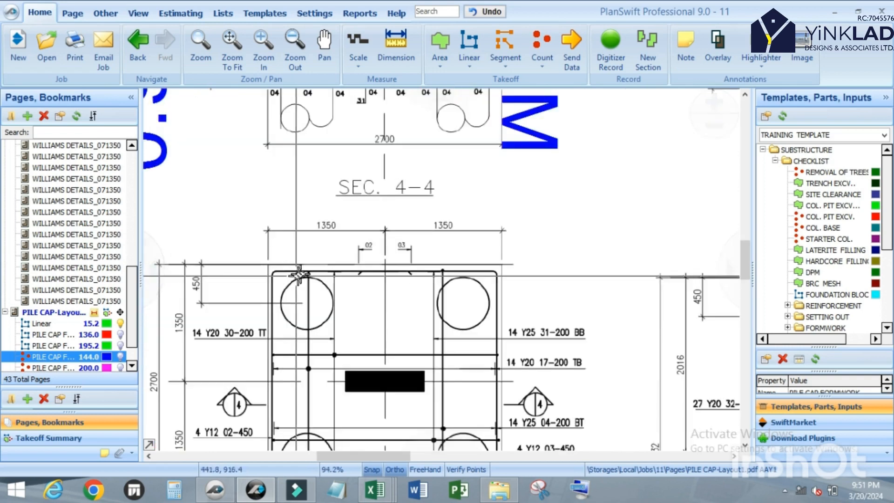
scroll(291, 279, "down", 2)
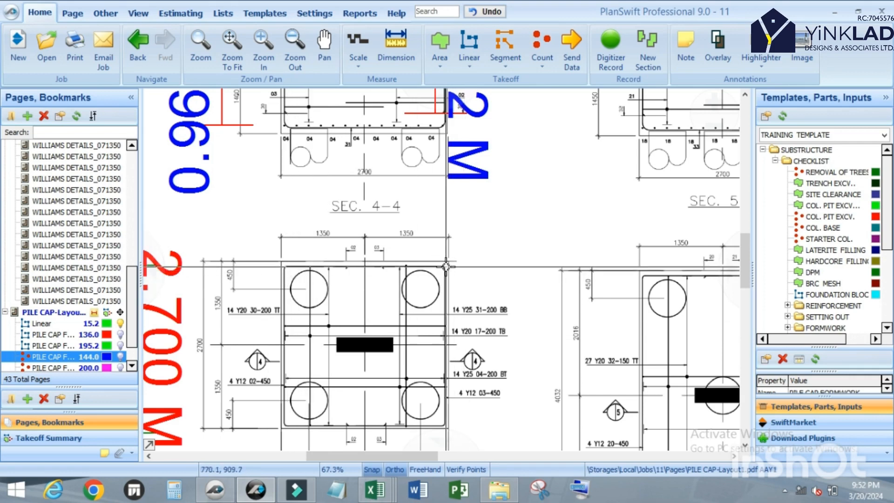
scroll(590, 243, "down", 3)
scroll(552, 288, "up", 1)
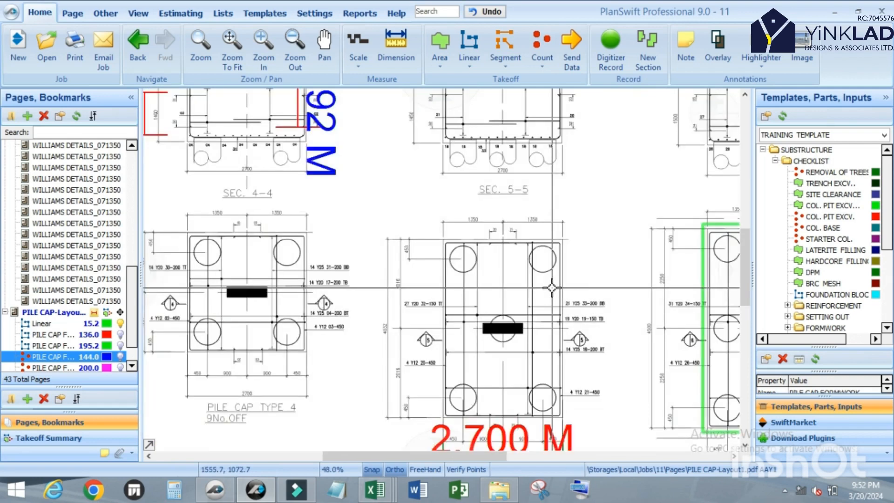
scroll(511, 309, "down", 1)
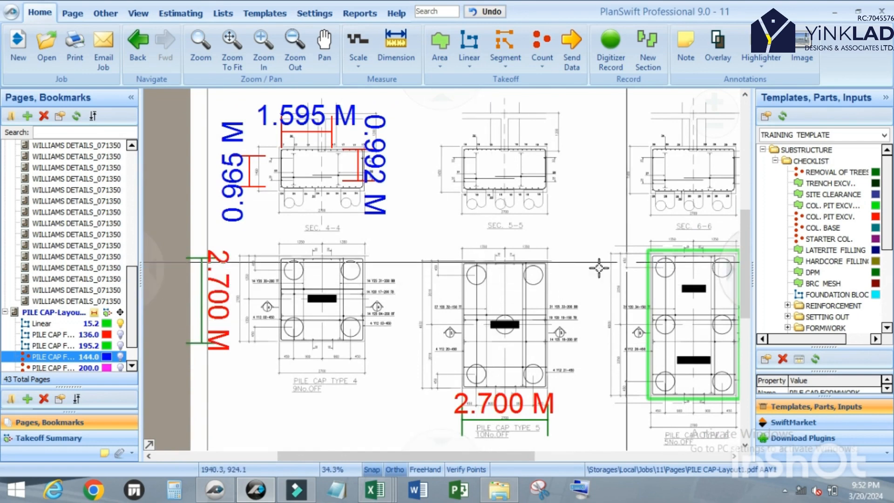
scroll(302, 251, "up", 2)
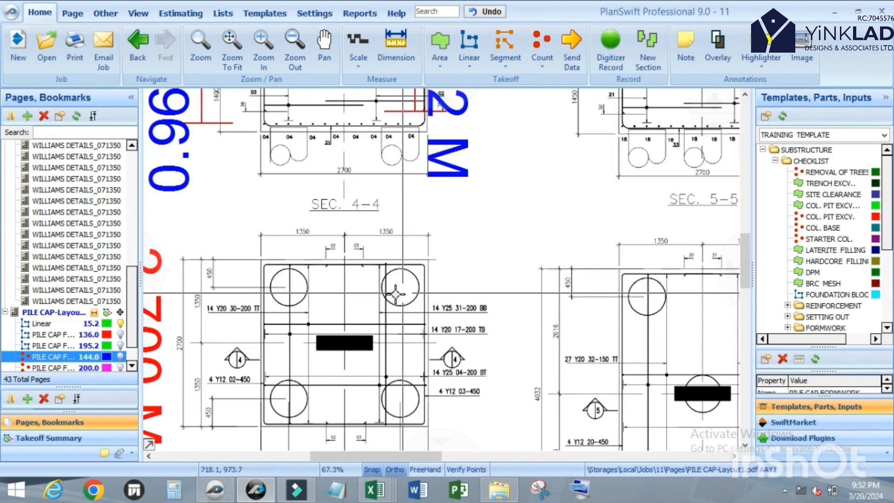
scroll(391, 235, "down", 3)
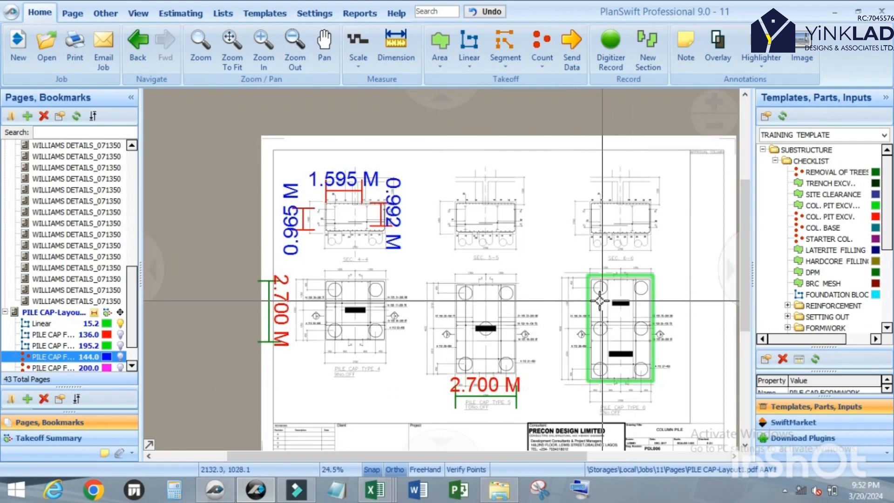
scroll(444, 326, "up", 2)
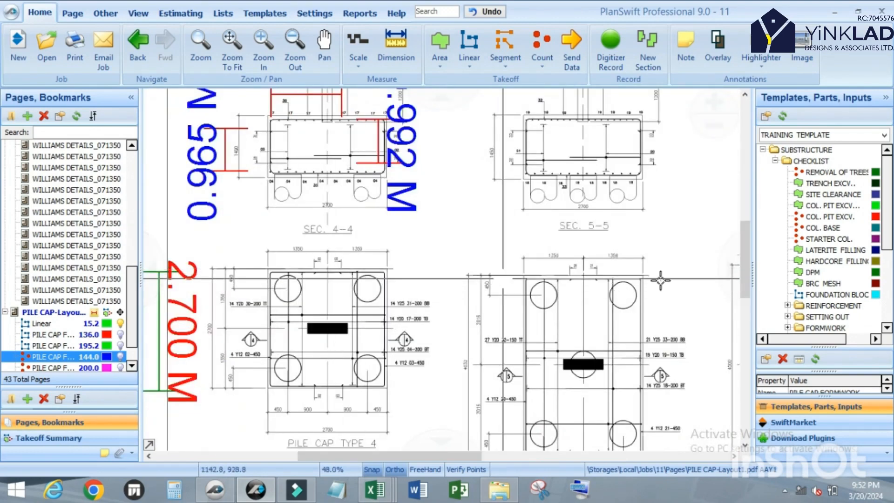
scroll(457, 285, "down", 1)
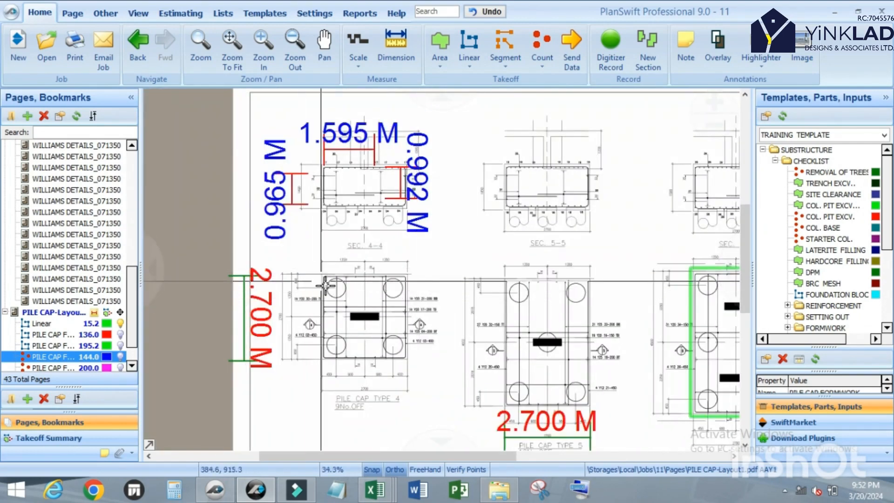
scroll(345, 288, "up", 3)
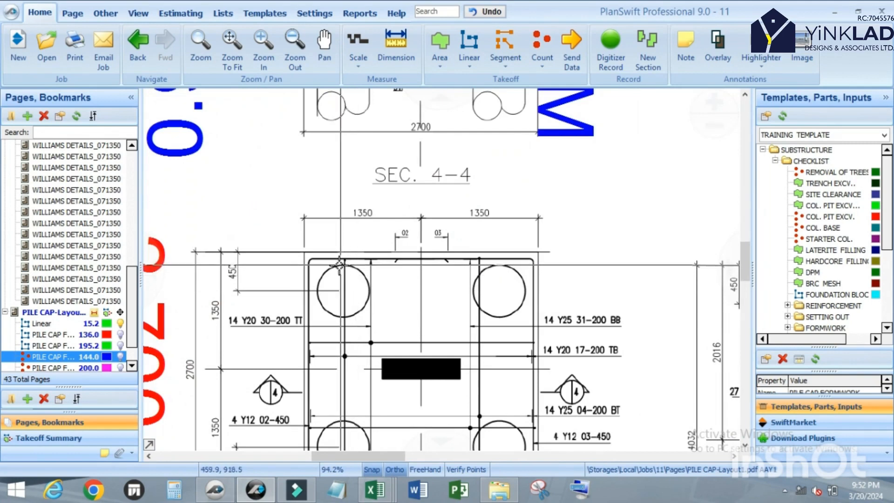
scroll(358, 257, "down", 1)
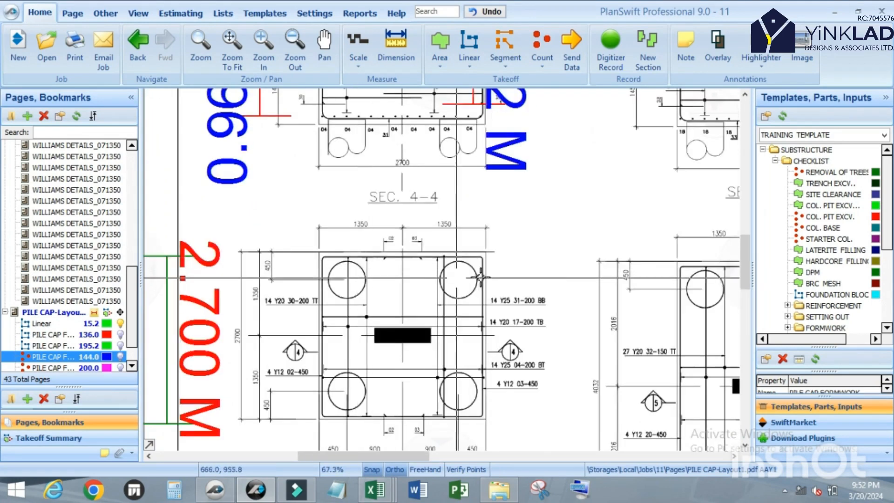
scroll(341, 260, "up", 1)
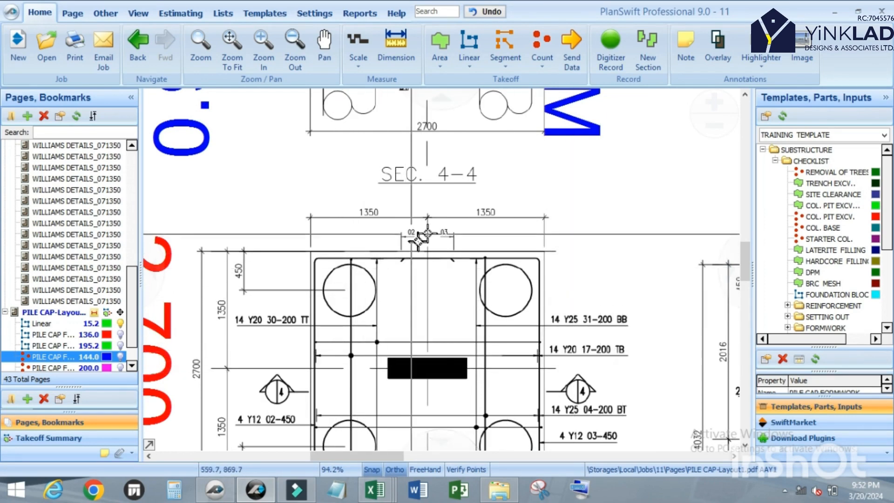
scroll(455, 239, "down", 3)
scroll(424, 223, "up", 3)
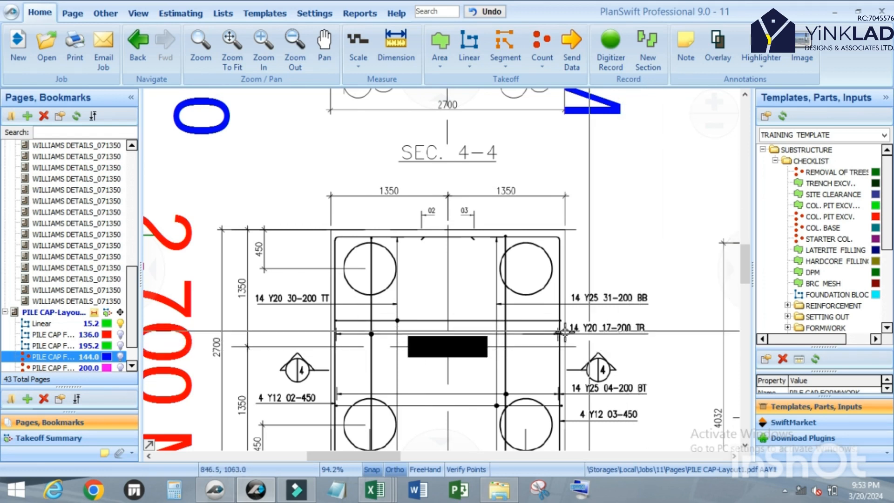
scroll(564, 331, "up", 2)
scroll(566, 330, "down", 3)
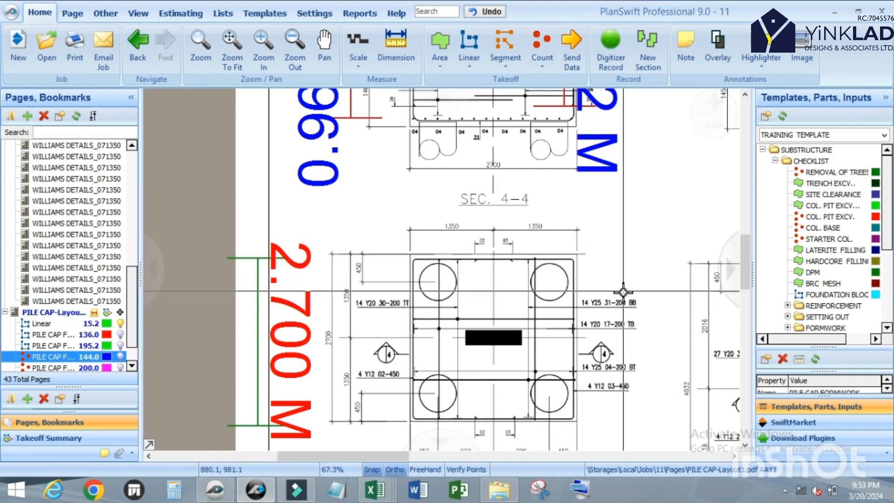
scroll(540, 303, "up", 2)
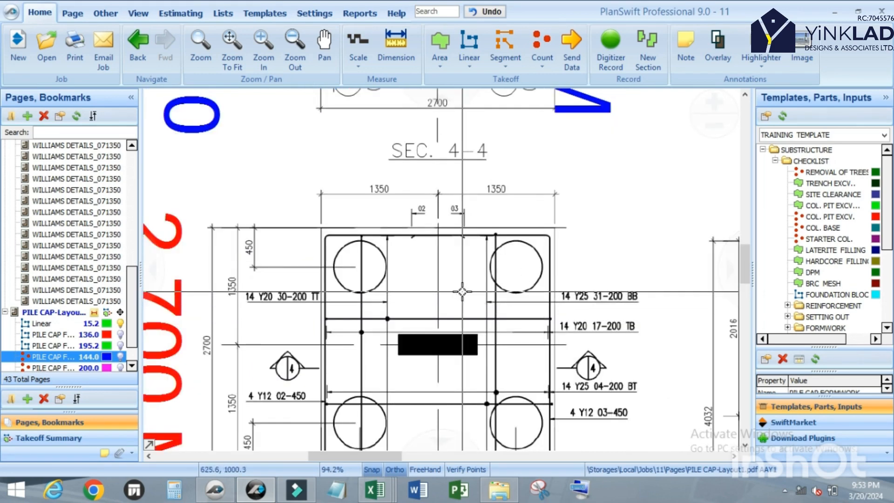
scroll(540, 304, "down", 2)
scroll(586, 290, "up", 2)
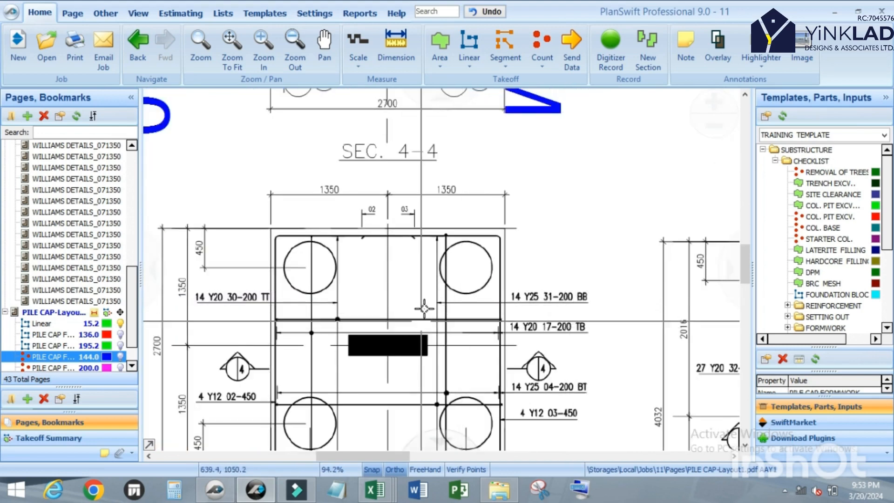
scroll(461, 226, "down", 2)
scroll(444, 277, "up", 2)
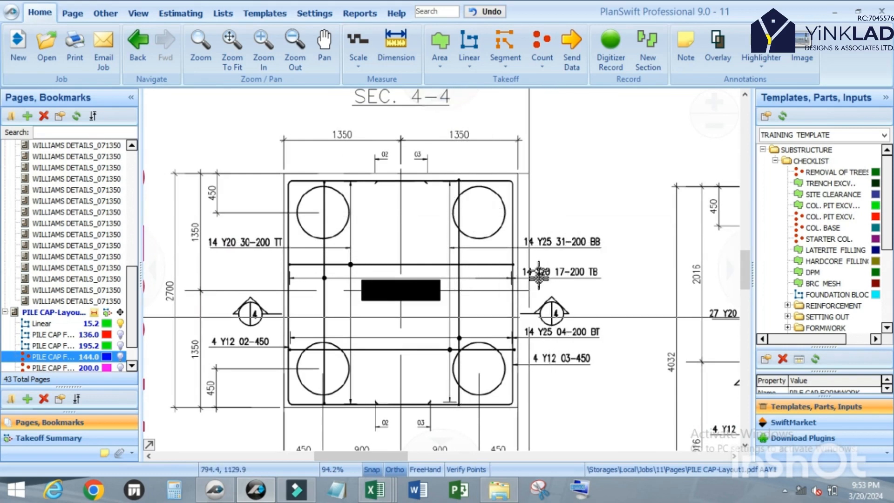
scroll(537, 275, "down", 2)
scroll(543, 258, "up", 2)
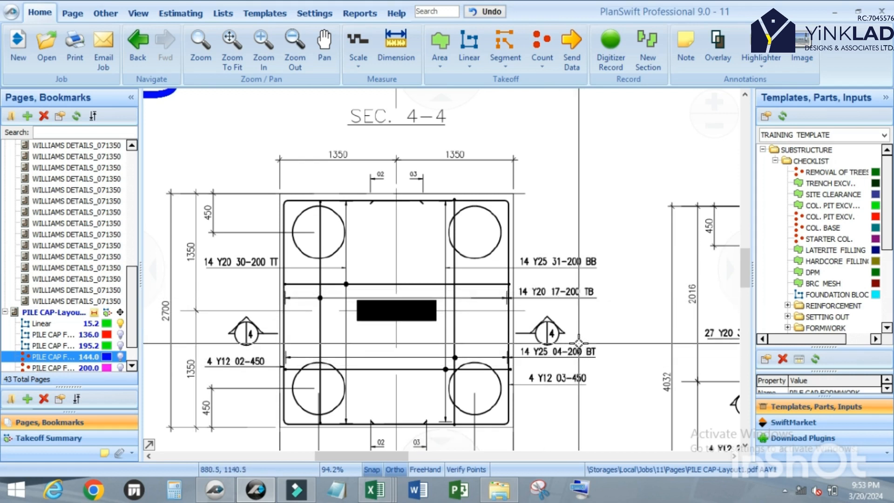
Move the PILE CAP STEEL folder into the PILE REBAR folder.
scroll(838, 278, "down", 4)
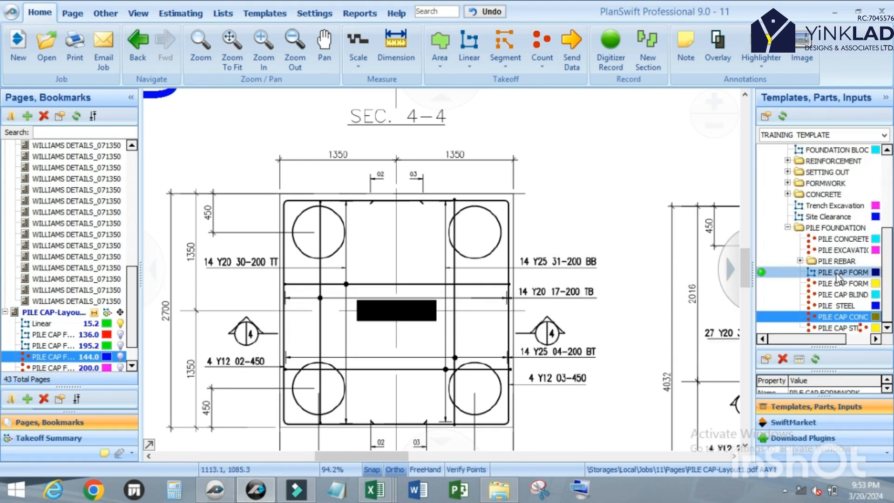
scroll(409, 353, "down", 5)
scroll(421, 279, "up", 4)
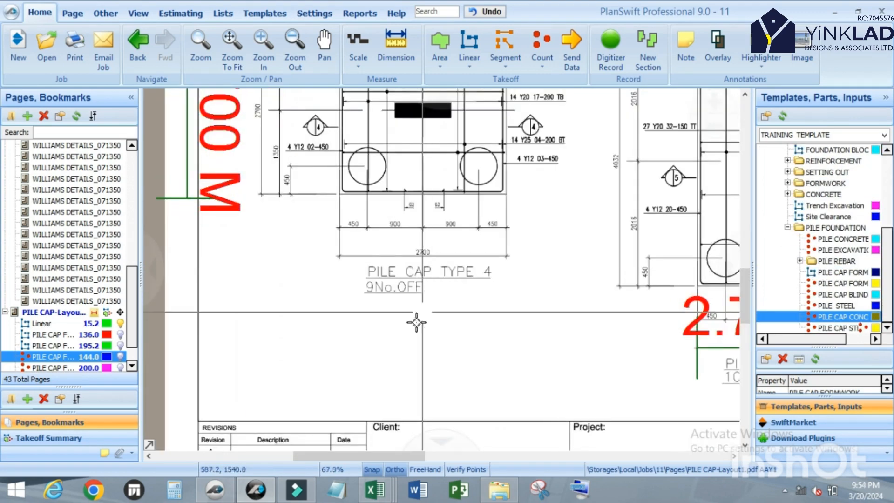
scroll(424, 329, "down", 1)
scroll(447, 269, "up", 2)
scroll(392, 343, "down", 2)
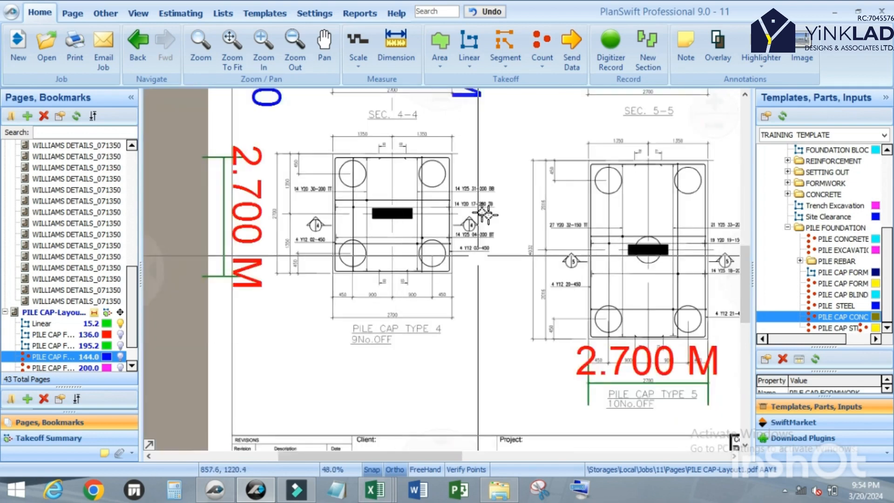
scroll(484, 214, "up", 4)
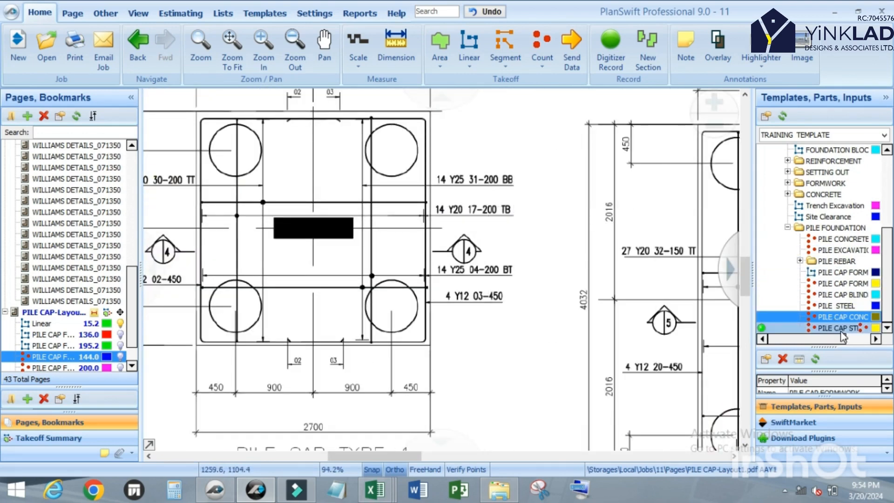
left_click_drag(841, 329, 820, 294)
left_click(828, 306)
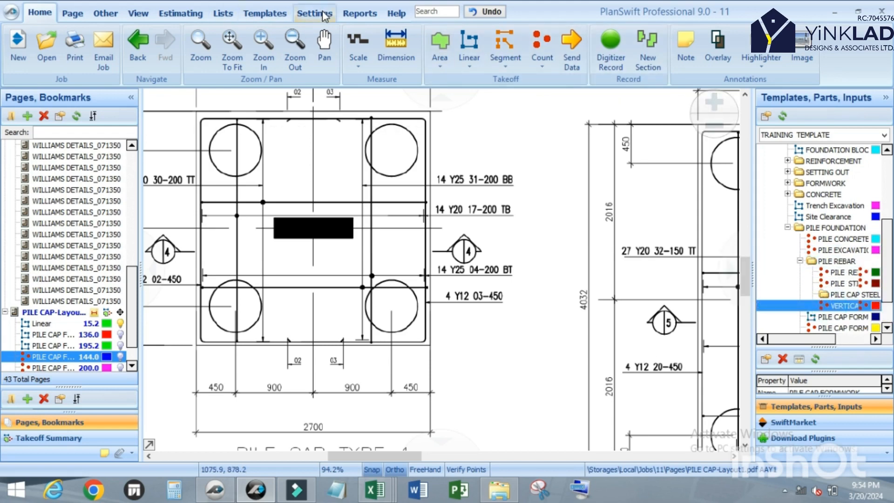
Open the VERTICAL STEEL BAR Y25 item's properties and move the window off the drawing.
mouse_move(833, 310)
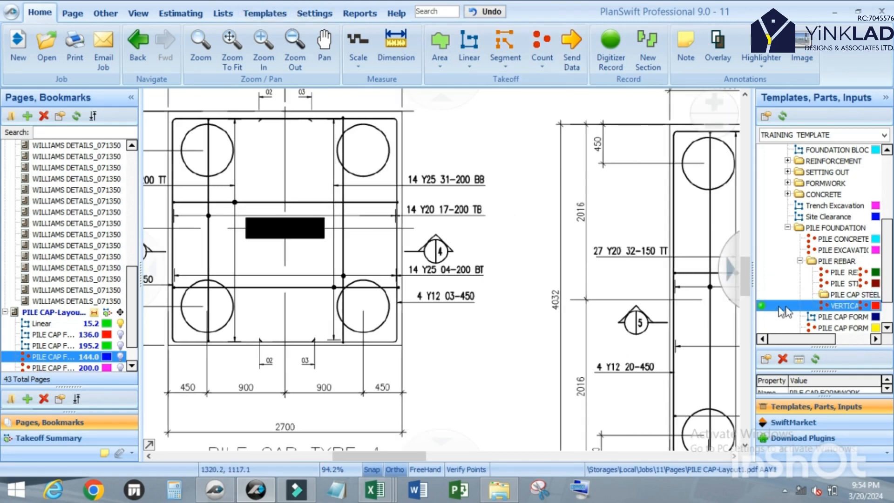
left_click(762, 305)
left_click_drag(427, 65, 690, 104)
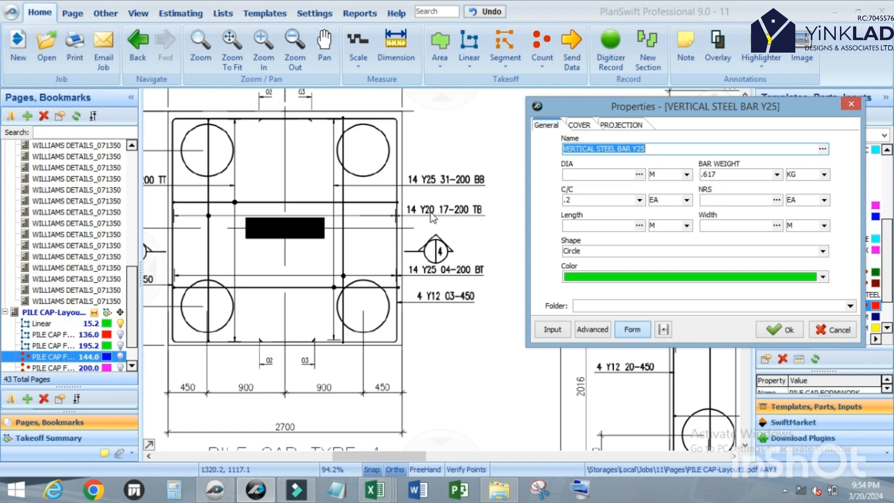
Rename the item VERTICAL STEEL BAR Y20 with DIA 20 and bar weight 2.467.
left_click(660, 151)
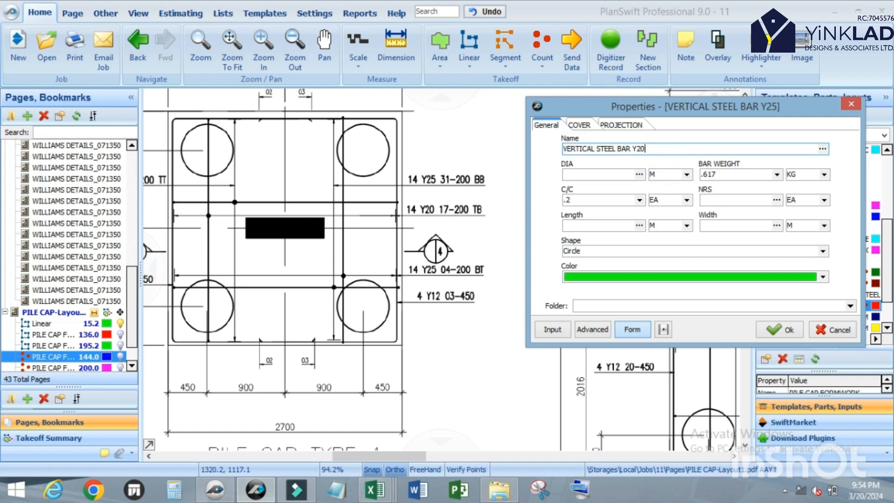
type("0")
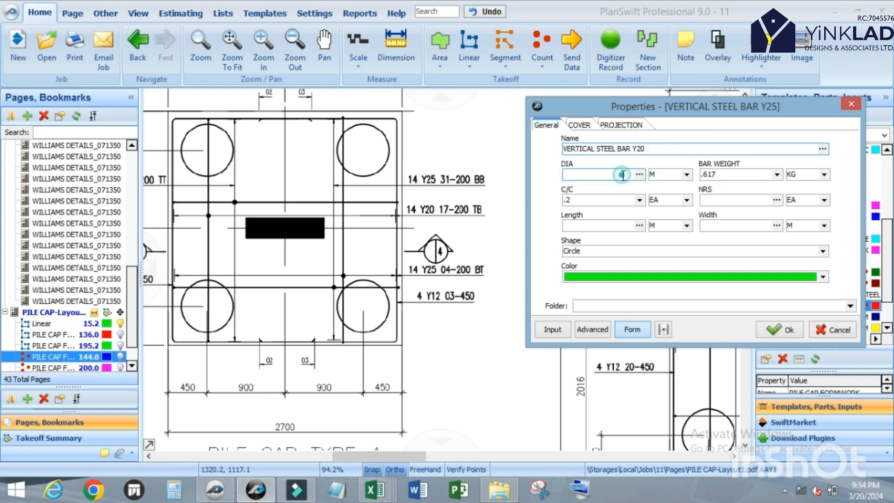
left_click(624, 175)
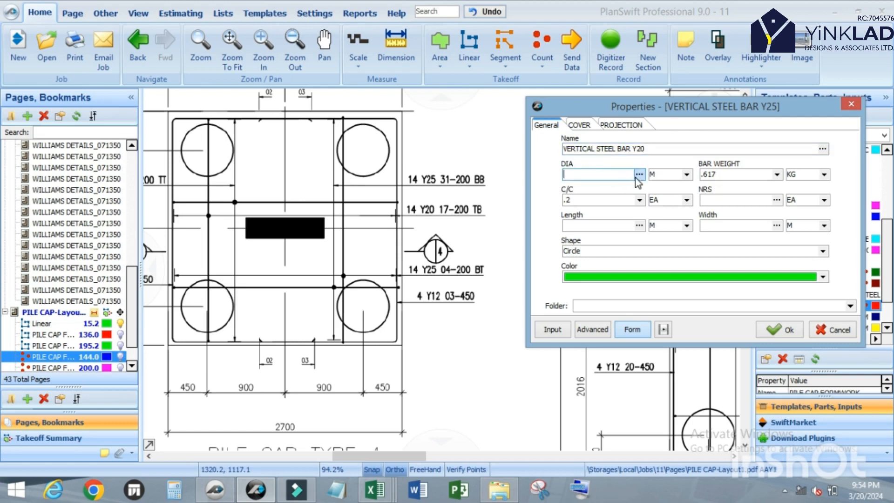
left_click(608, 174)
type("20")
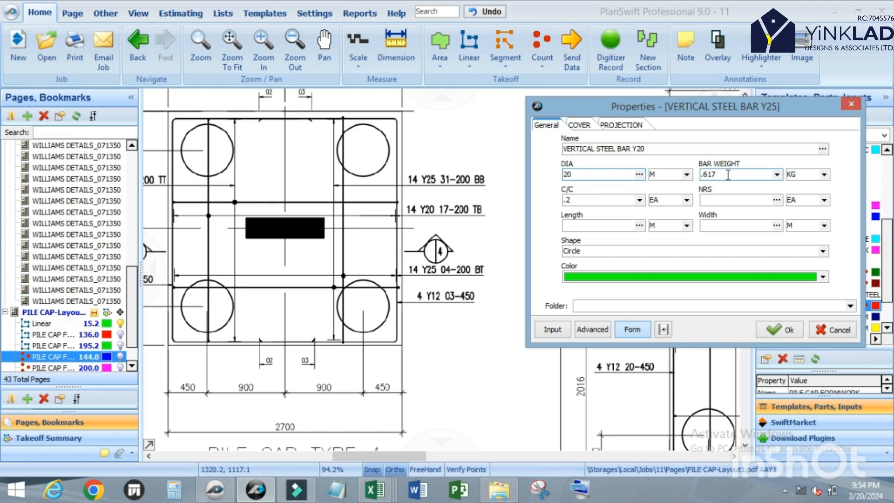
left_click(776, 175)
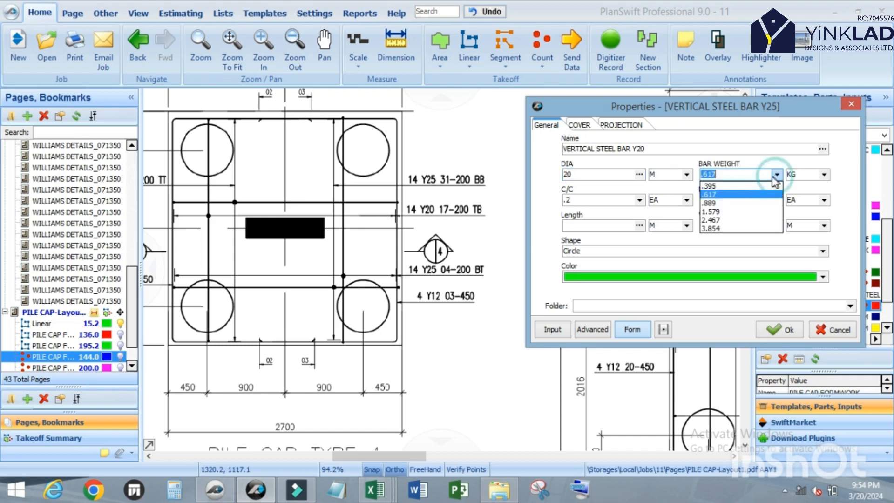
left_click(729, 221)
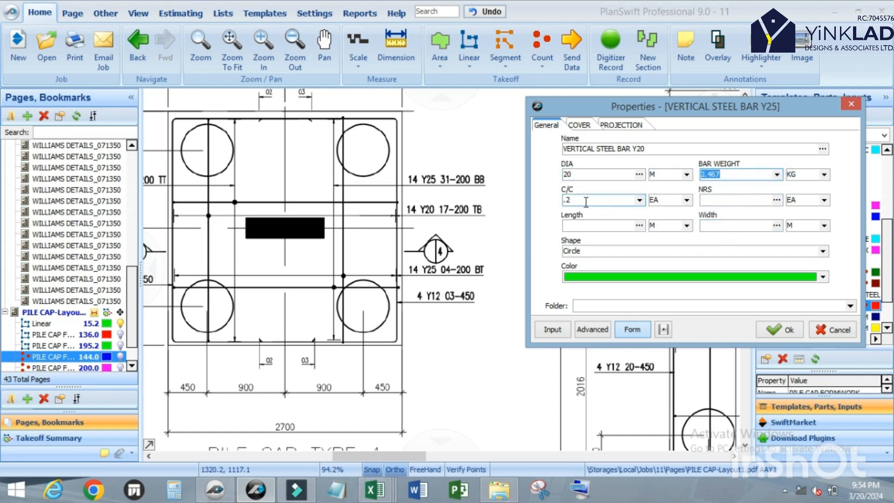
Set NRS to 9 and LENGTH and WIDTH to 2.7.
left_click(717, 200)
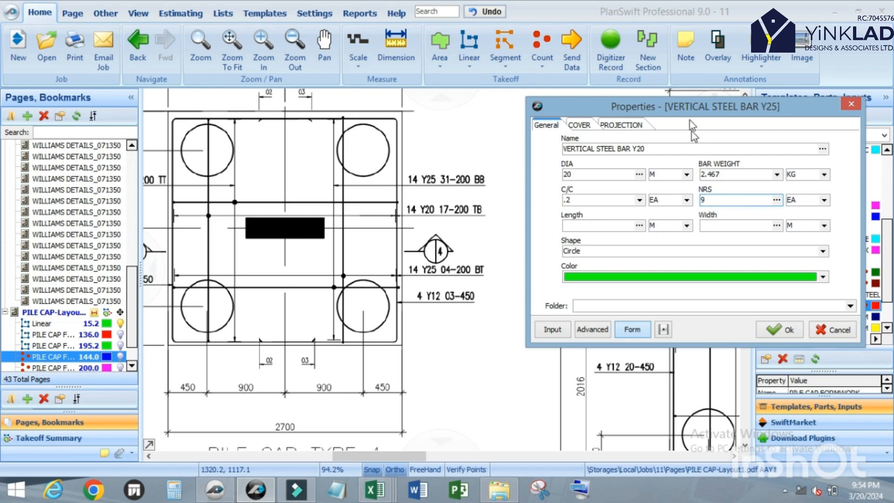
left_click_drag(653, 103, 591, 74)
left_click(555, 197)
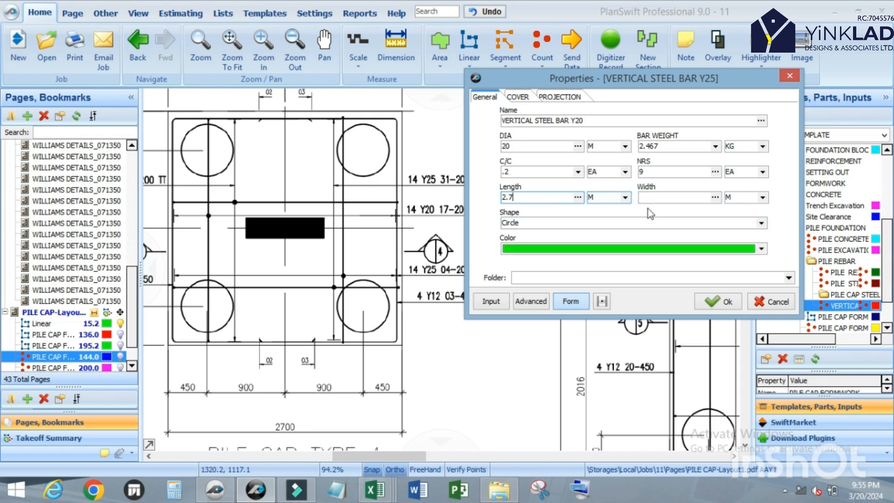
left_click(661, 197)
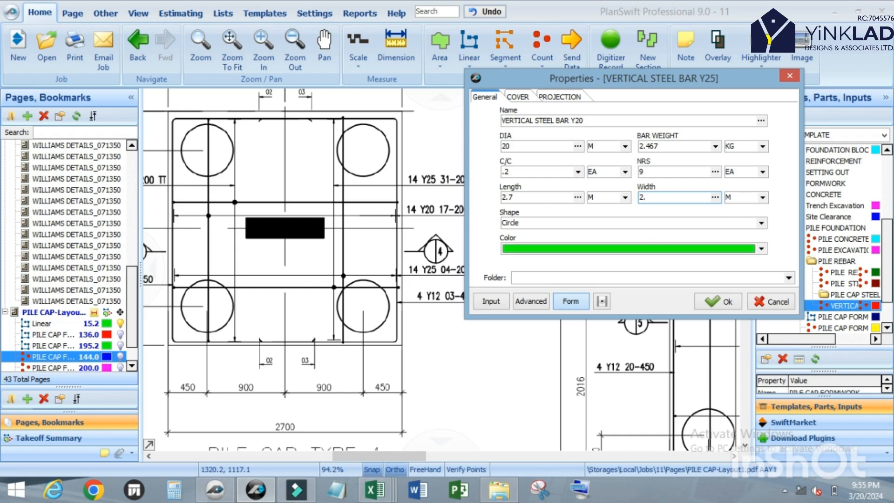
left_click(517, 96)
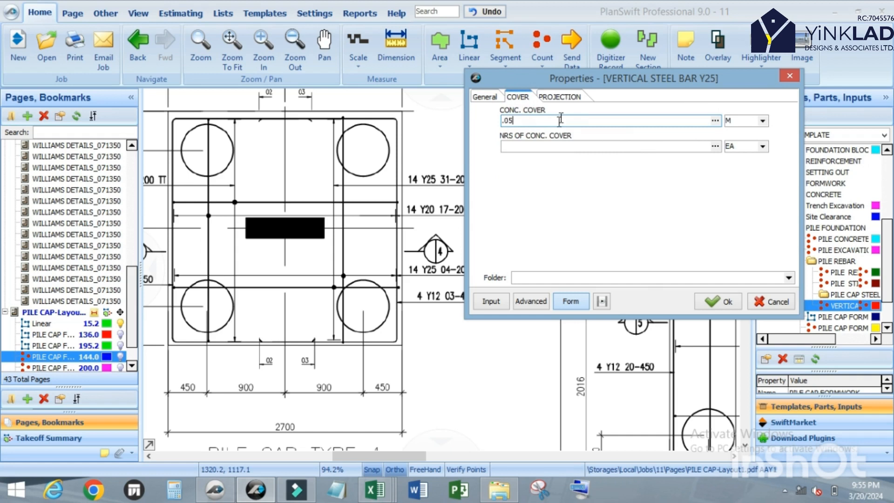
Give the Y20 bar PROJECTION 1 M with 2 projections and save it.
left_click(534, 148)
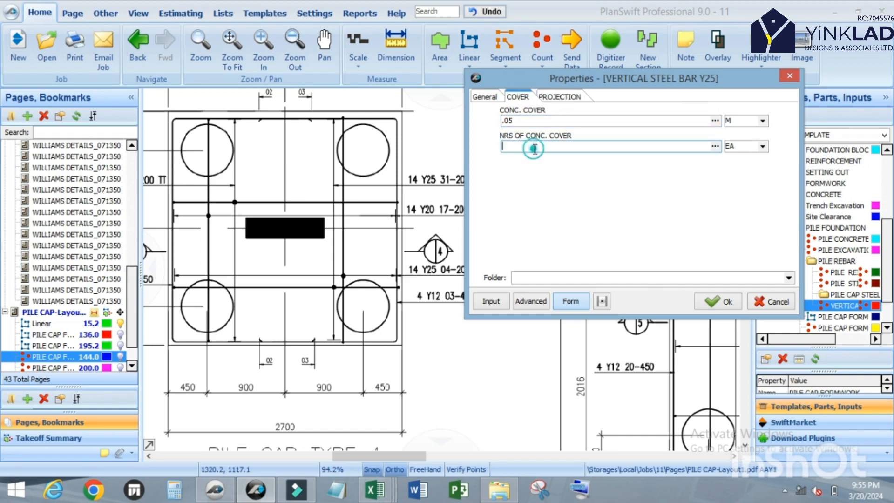
left_click(560, 97)
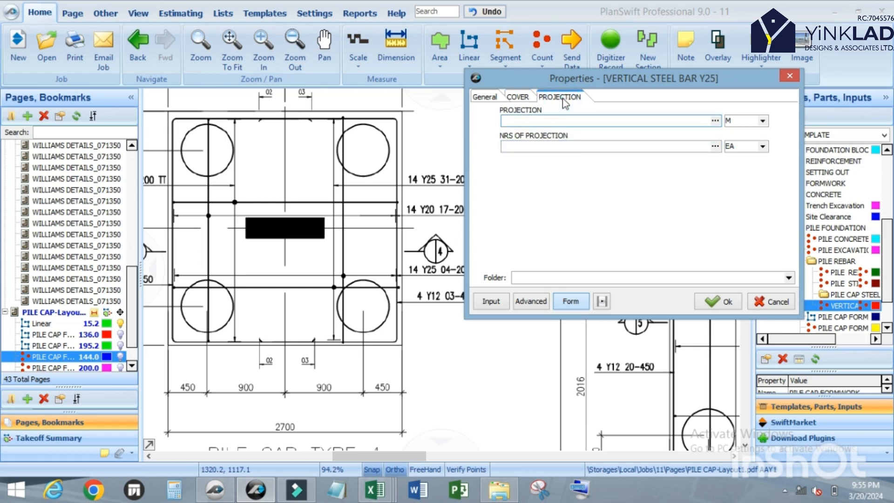
left_click(541, 119)
left_click(538, 147)
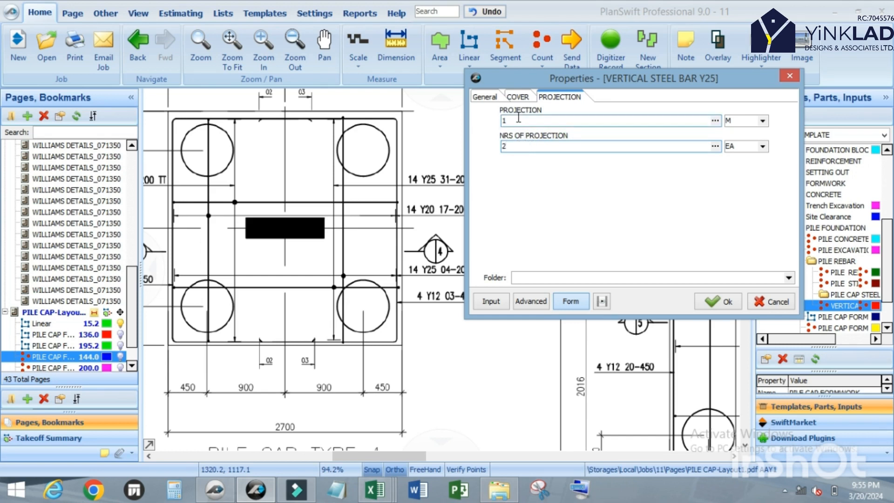
left_click(486, 97)
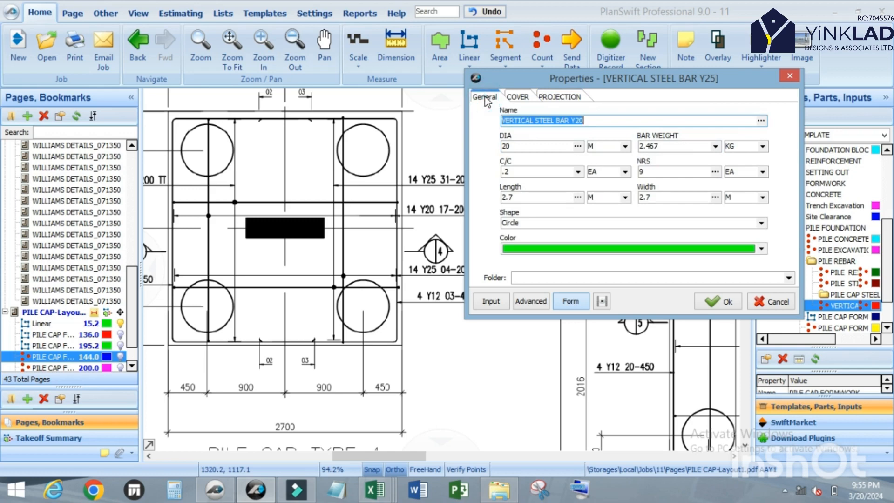
left_click(719, 302)
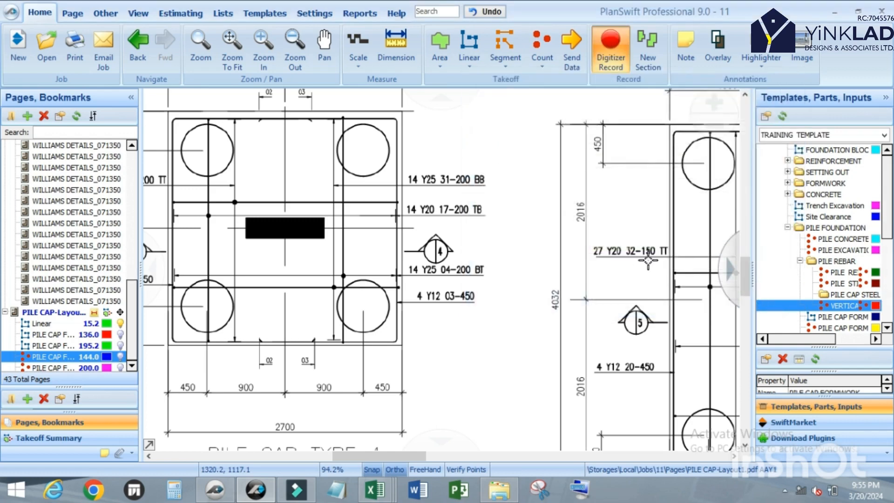
Drop a single Y20 count point inside Pile Cap Type 4 and stop recording.
scroll(522, 247, "up", 2)
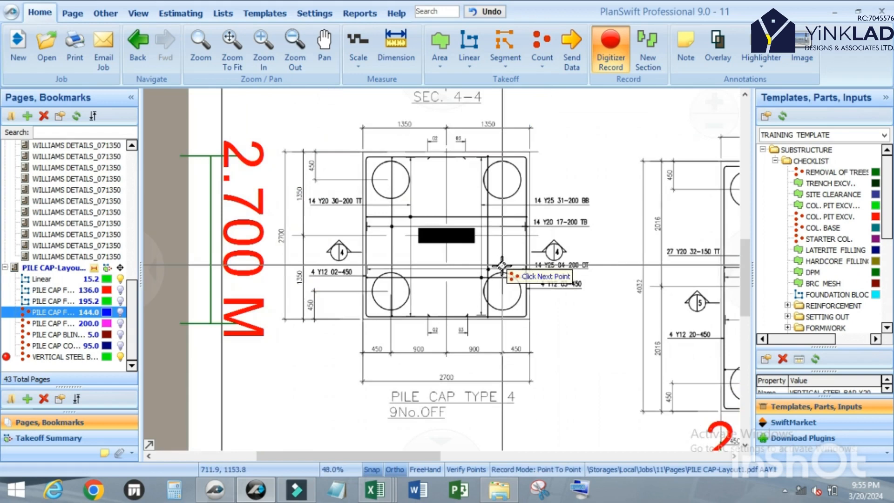
left_click(464, 252)
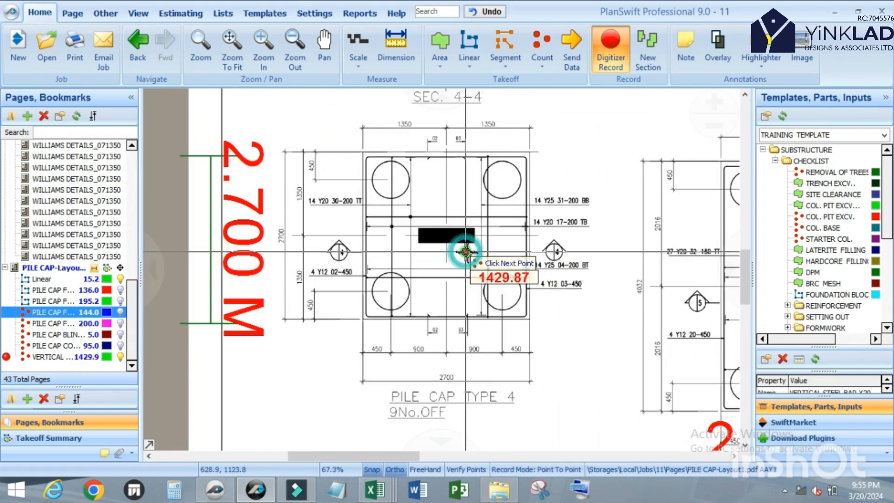
right_click(519, 261)
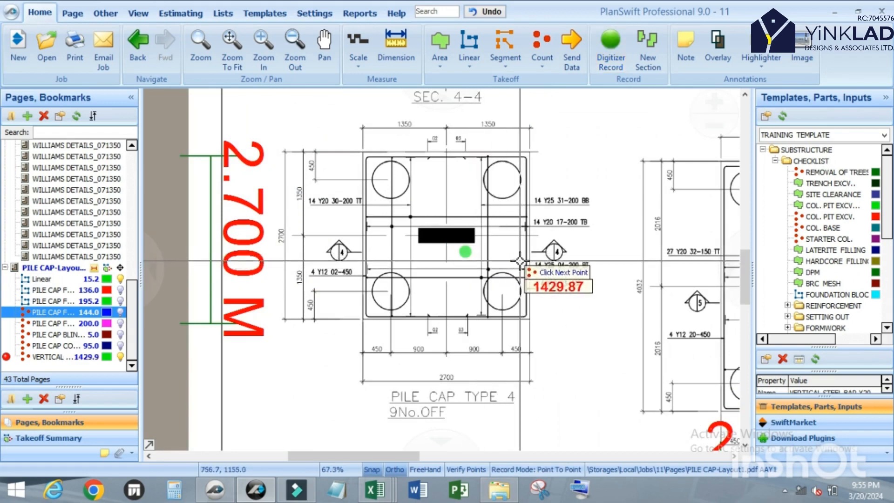
Zoom around Section 4-4 to check the Y20 count on Pile Cap Type 4.
scroll(470, 210, "down", 2)
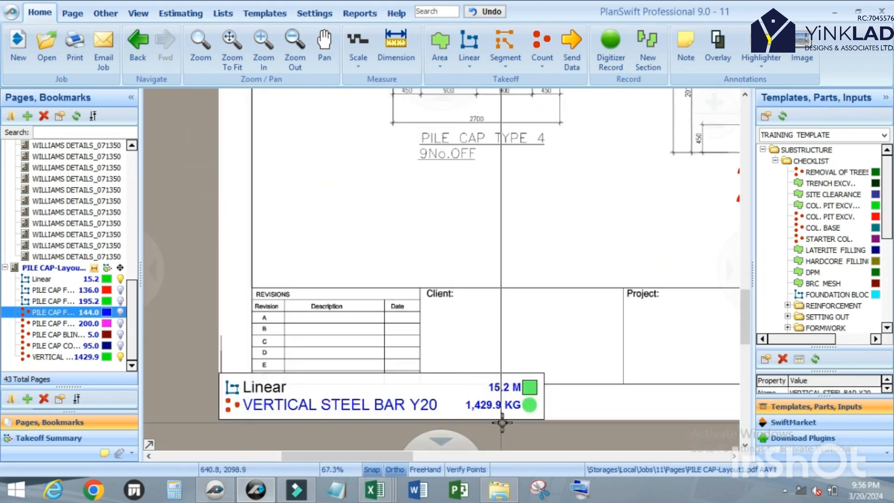
scroll(480, 421, "down", 3)
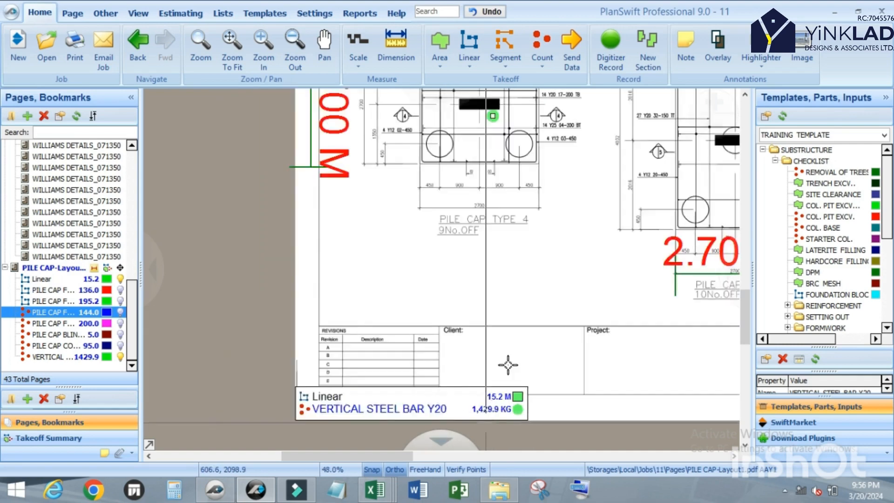
scroll(487, 439, "up", 3)
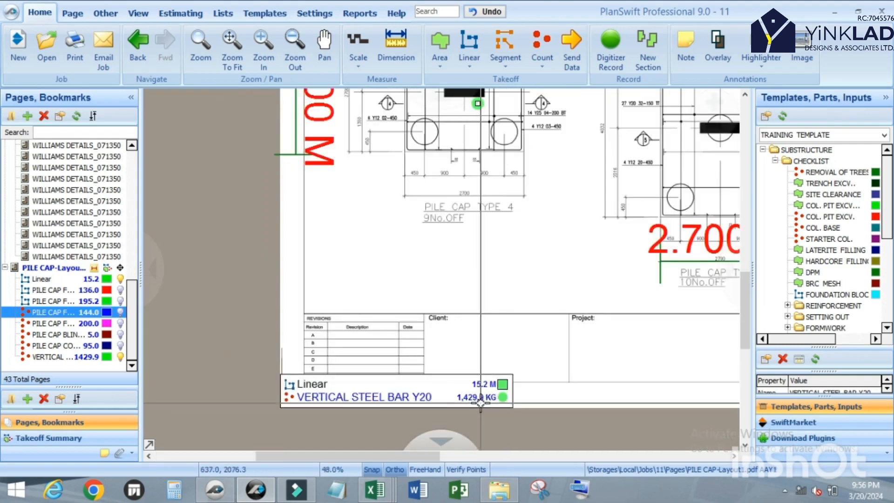
scroll(438, 400, "down", 3)
scroll(469, 206, "up", 2)
scroll(455, 160, "down", 2)
scroll(439, 140, "up", 3)
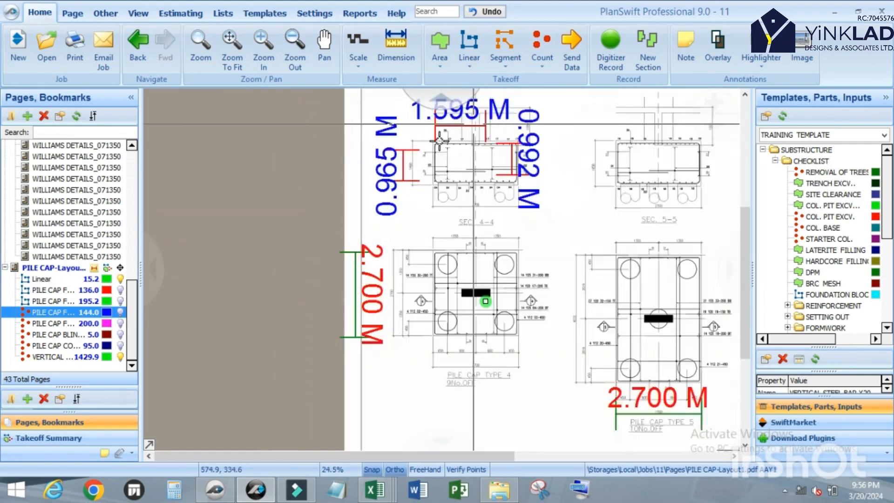
scroll(457, 197, "up", 1)
scroll(486, 226, "down", 1)
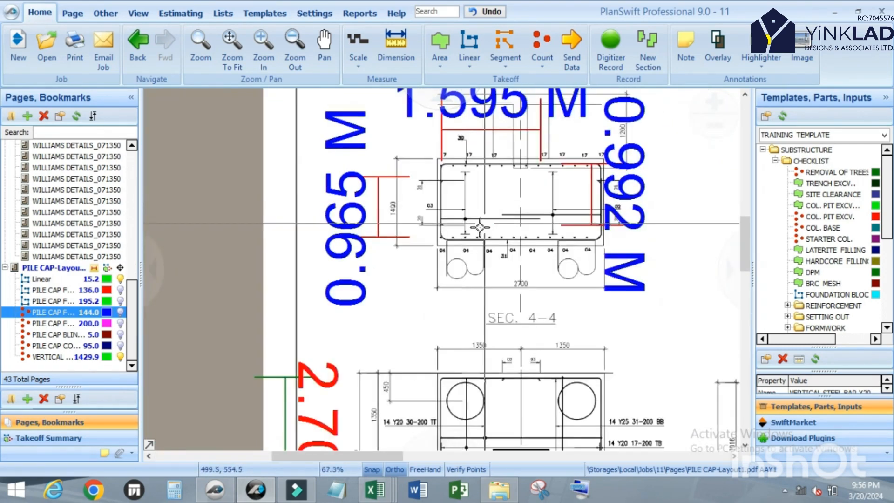
scroll(499, 230, "down", 2)
scroll(495, 319, "up", 4)
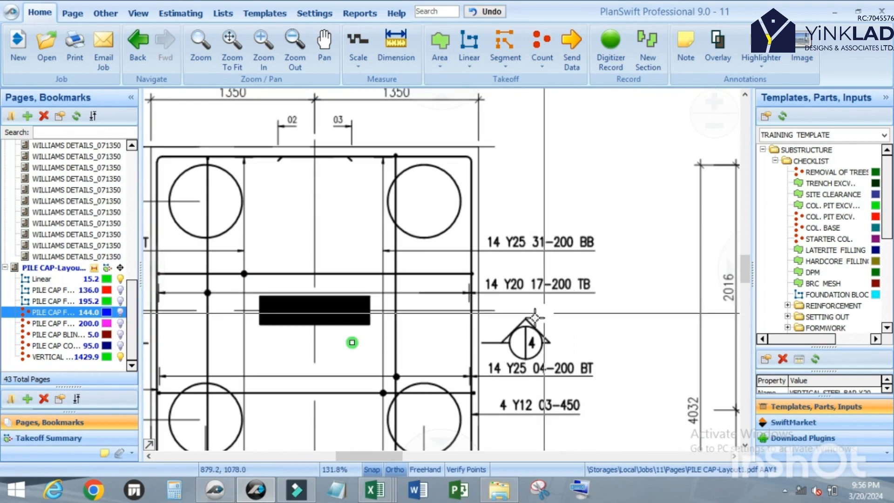
scroll(558, 301, "down", 4)
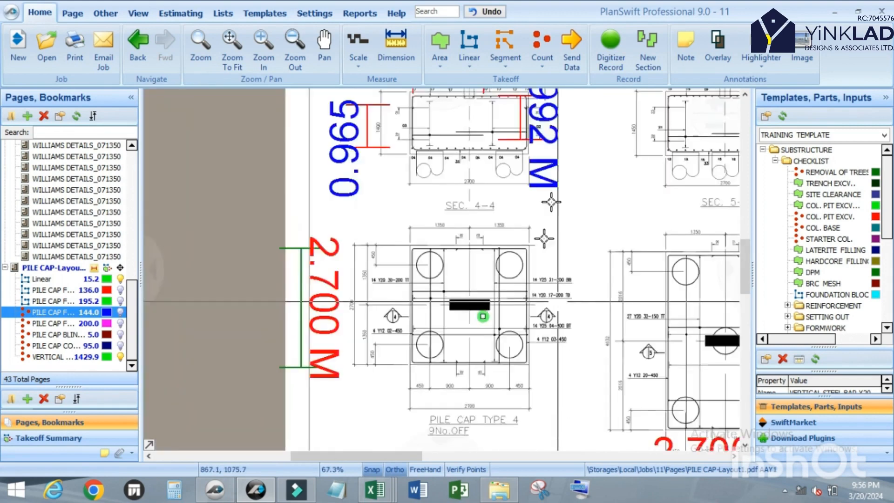
scroll(538, 156, "up", 3)
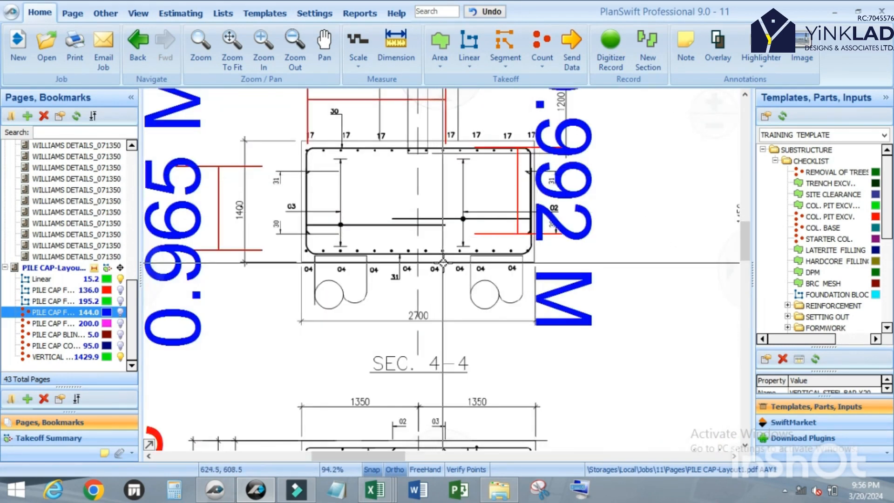
scroll(368, 148, "up", 3)
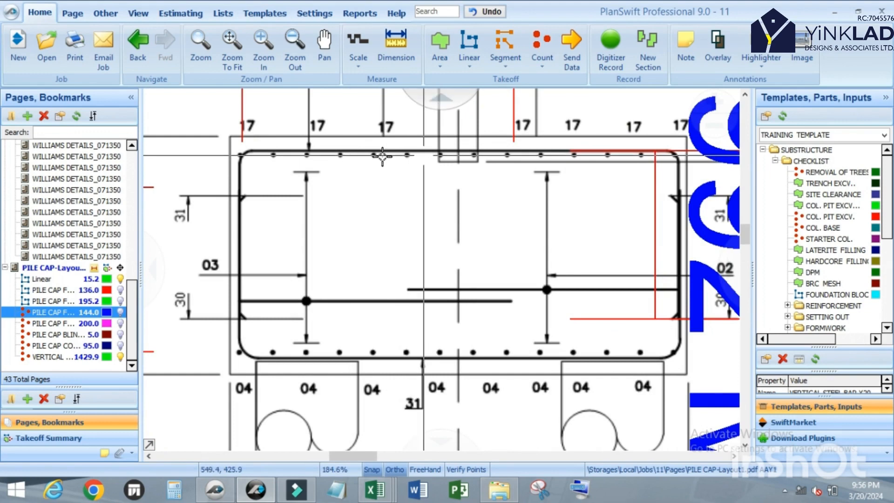
scroll(443, 172, "down", 3)
scroll(323, 177, "up", 2)
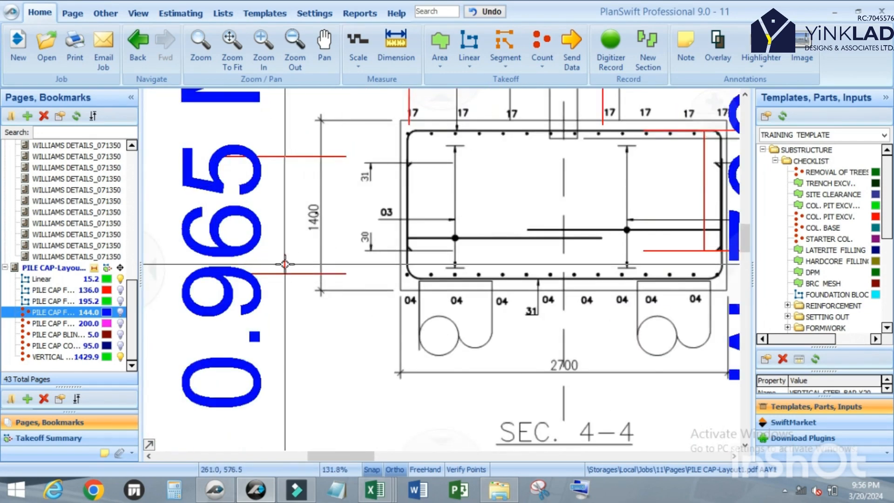
scroll(322, 223, "down", 2)
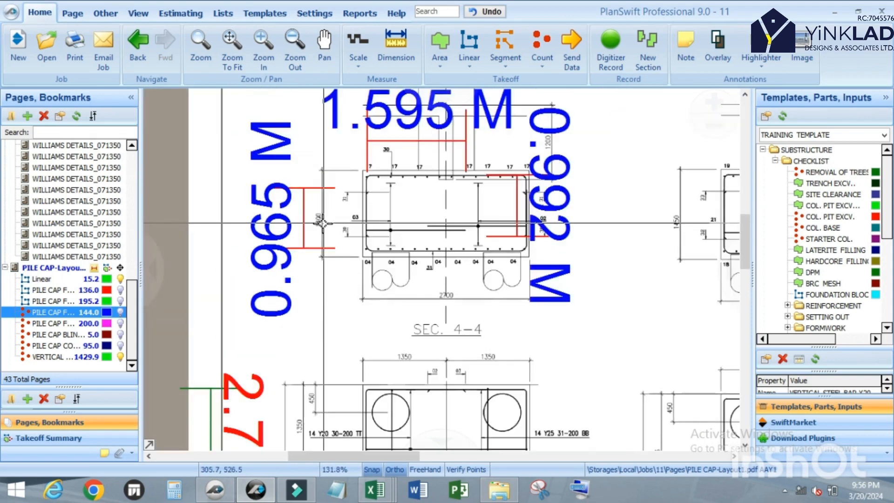
scroll(532, 180, "up", 2)
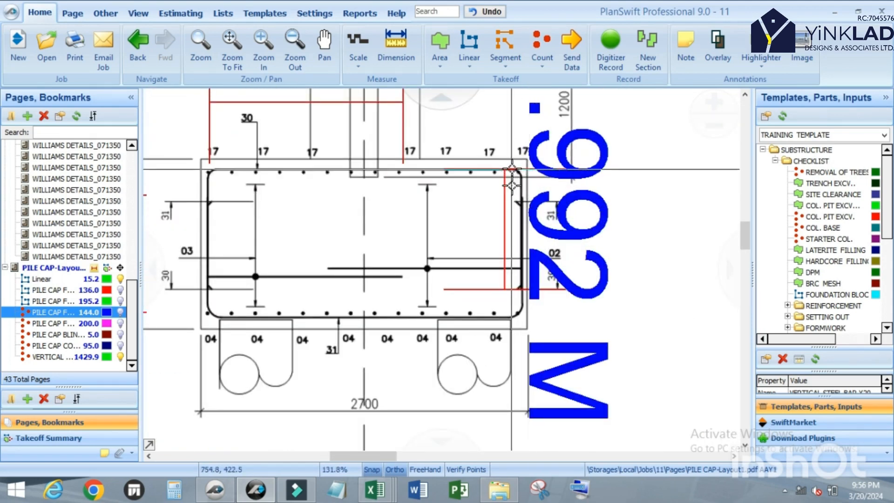
scroll(540, 242, "down", 2)
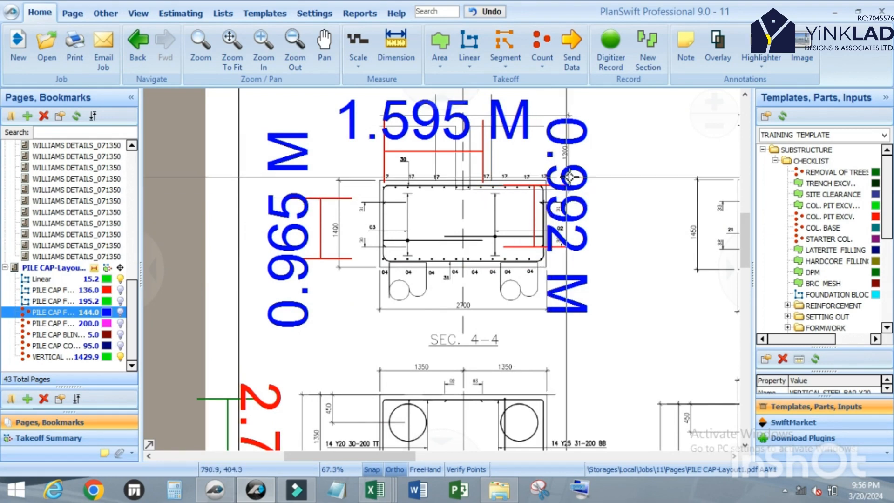
scroll(424, 221, "up", 2)
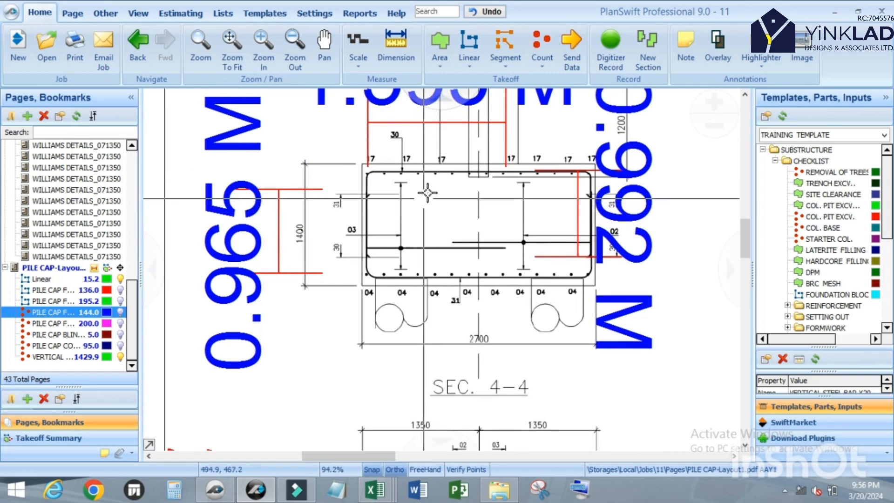
scroll(425, 205, "down", 4)
scroll(450, 191, "up", 4)
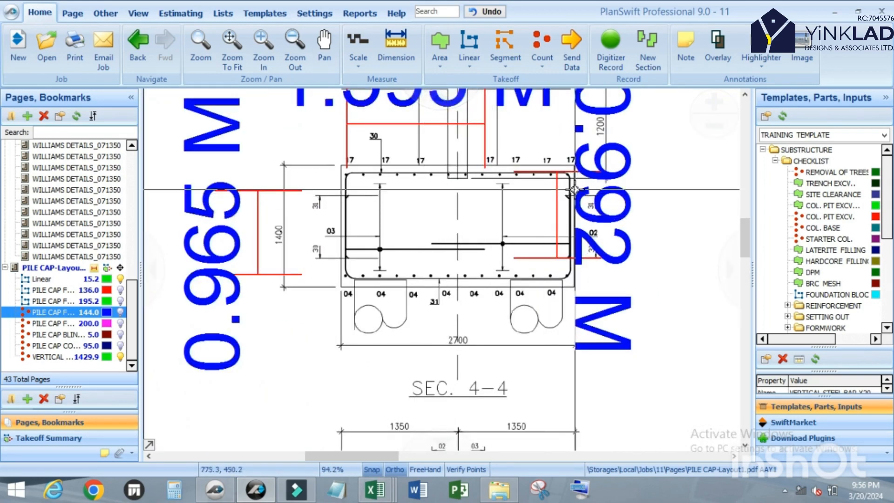
scroll(344, 193, "up", 2)
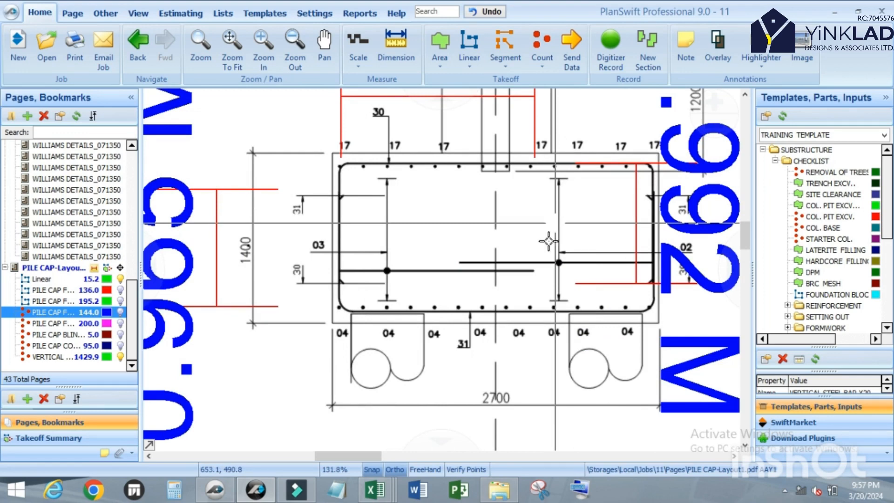
scroll(548, 240, "down", 6)
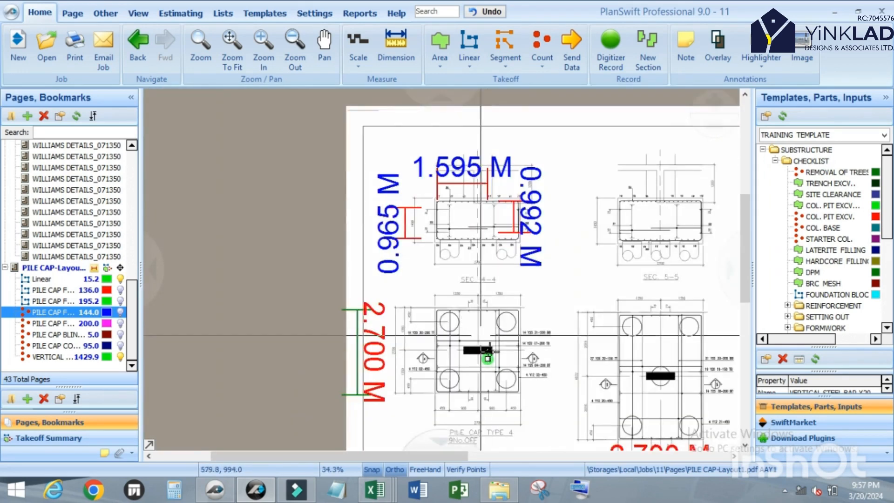
scroll(481, 335, "up", 3)
scroll(575, 342, "up", 1)
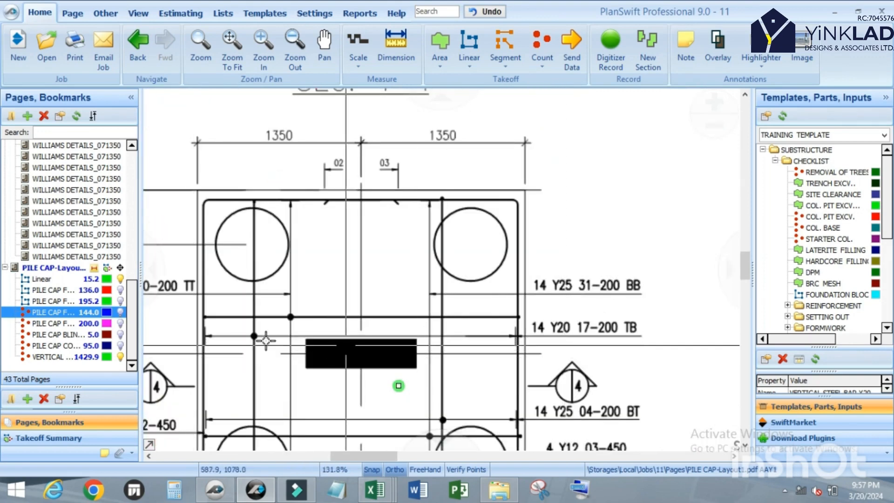
scroll(282, 253, "down", 3)
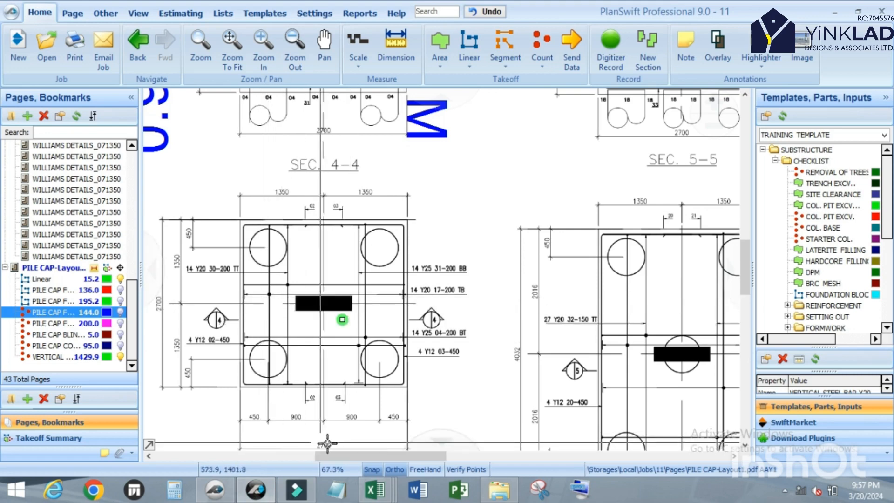
scroll(353, 431, "down", 1)
scroll(353, 432, "up", 1)
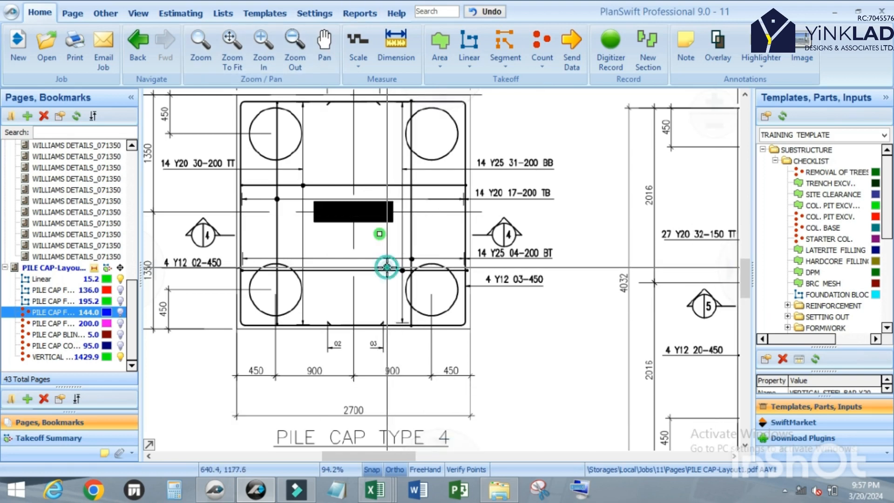
key("Escape")
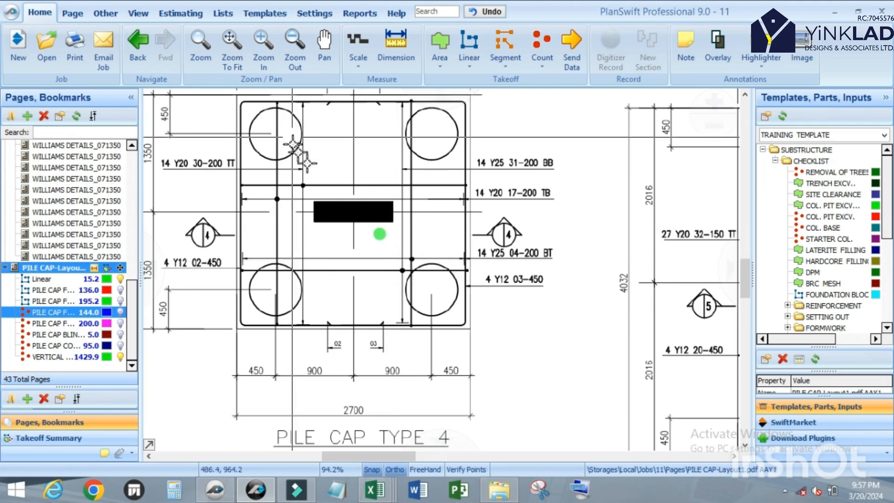
scroll(324, 188, "down", 2)
scroll(321, 134, "up", 1)
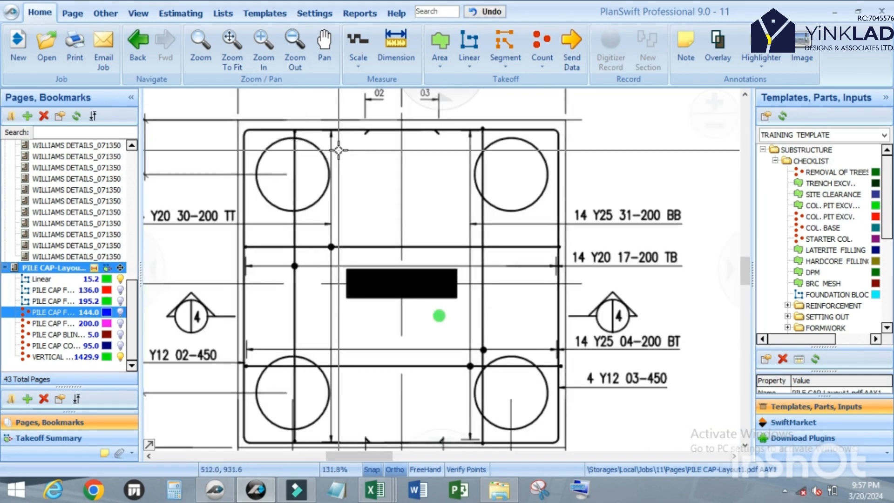
scroll(366, 148, "down", 1)
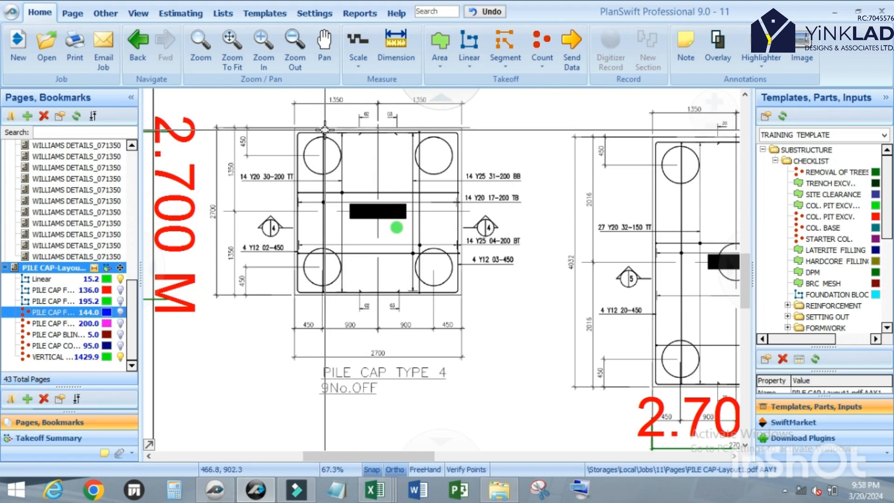
scroll(325, 128, "up", 2)
scroll(317, 126, "down", 2)
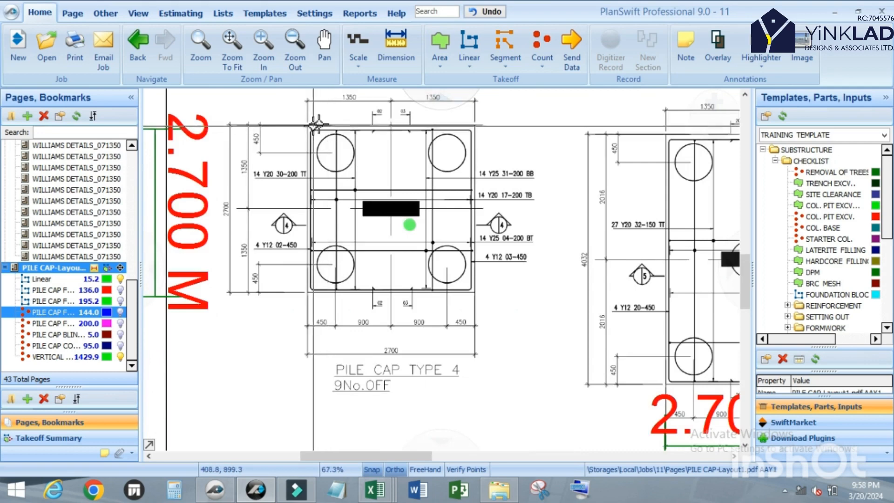
scroll(316, 126, "up", 2)
scroll(359, 347, "down", 1)
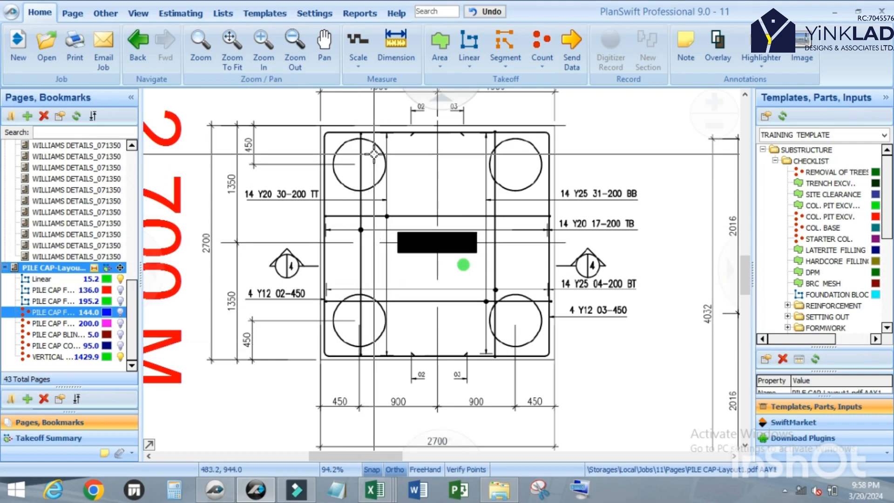
scroll(264, 221, "up", 2)
scroll(264, 221, "down", 2)
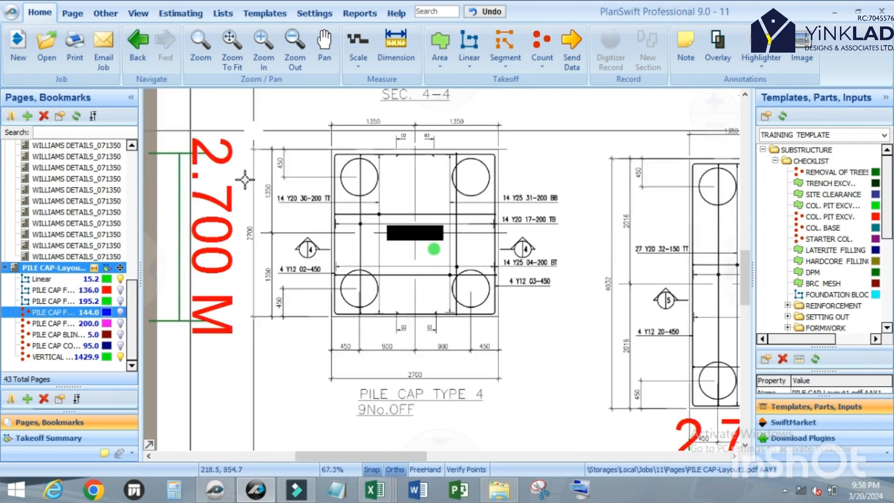
scroll(252, 219, "up", 2)
scroll(257, 241, "down", 4)
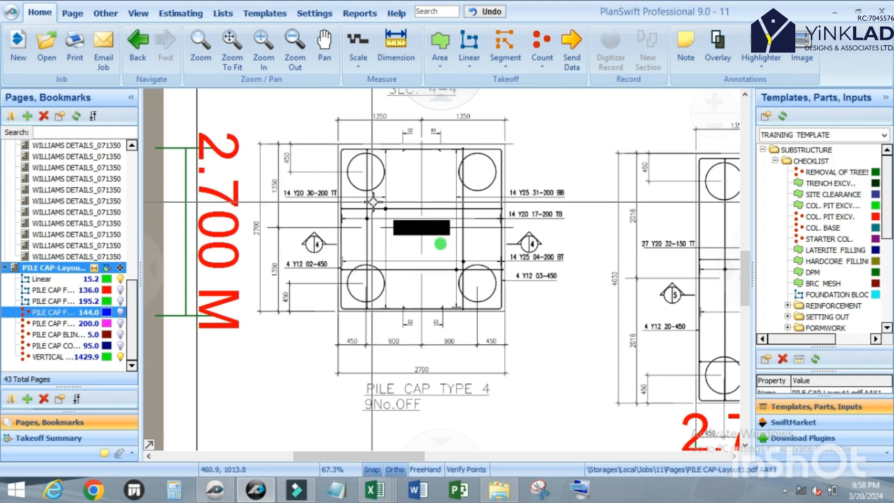
scroll(372, 202, "up", 4)
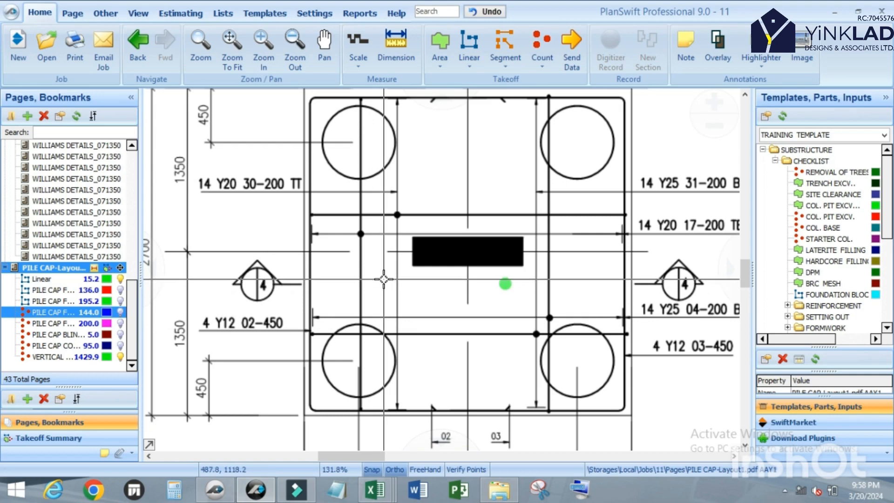
scroll(385, 283, "down", 3)
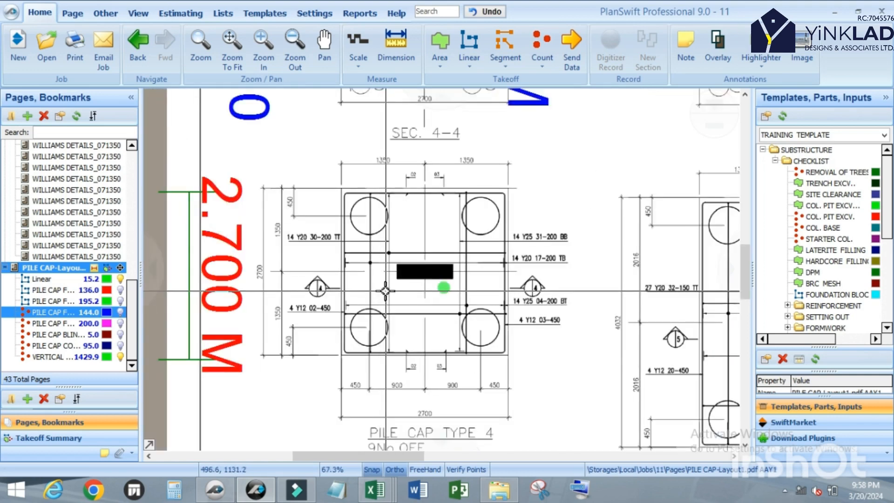
scroll(386, 291, "up", 2)
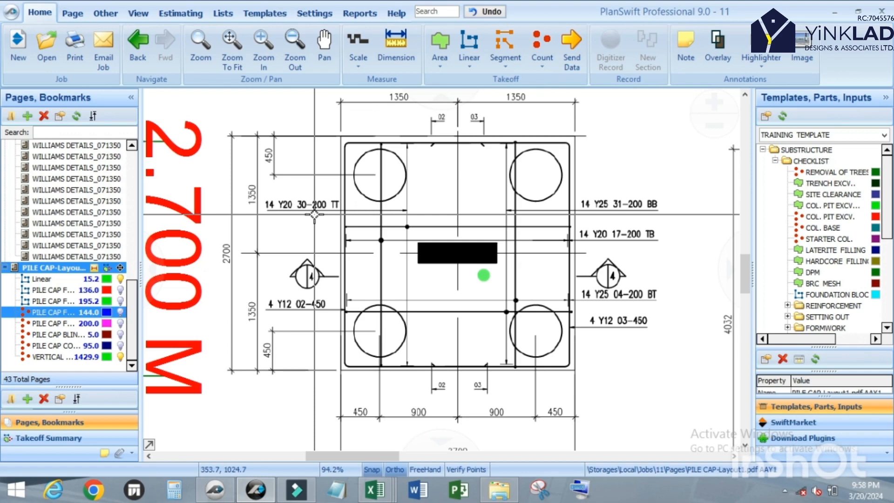
scroll(374, 267, "down", 3)
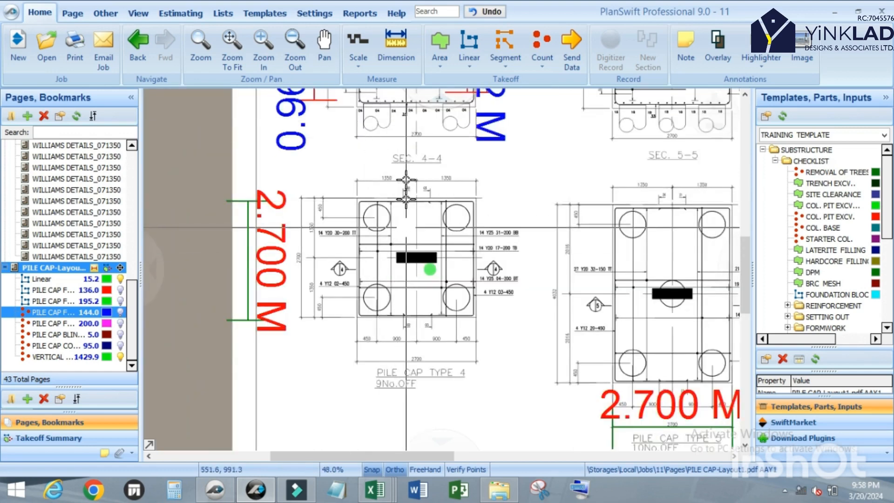
scroll(406, 228, "down", 2)
scroll(372, 140, "up", 2)
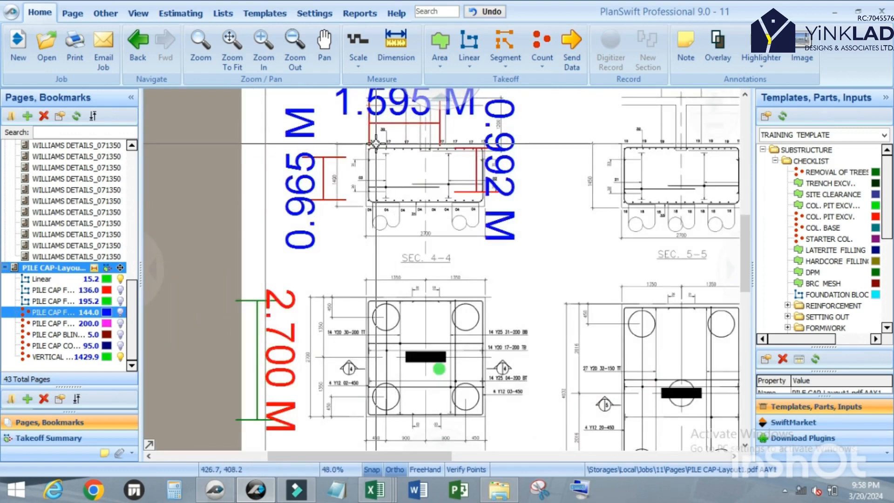
scroll(376, 143, "up", 3)
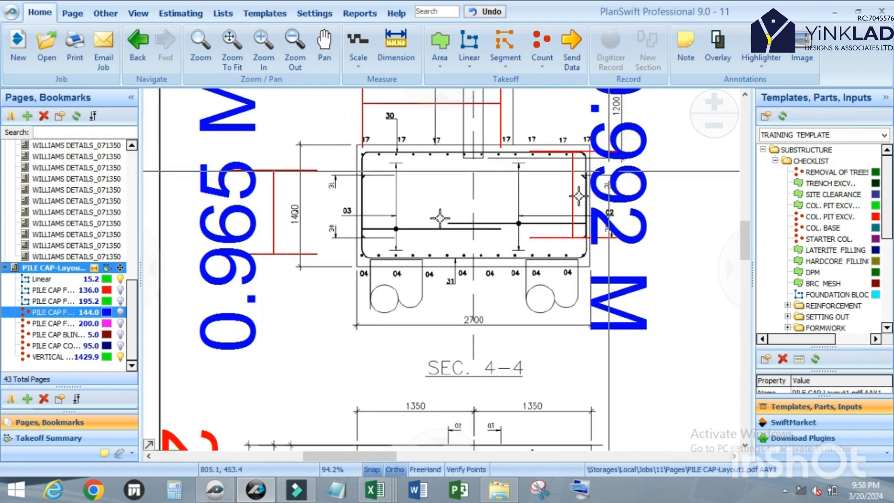
scroll(428, 182, "down", 3)
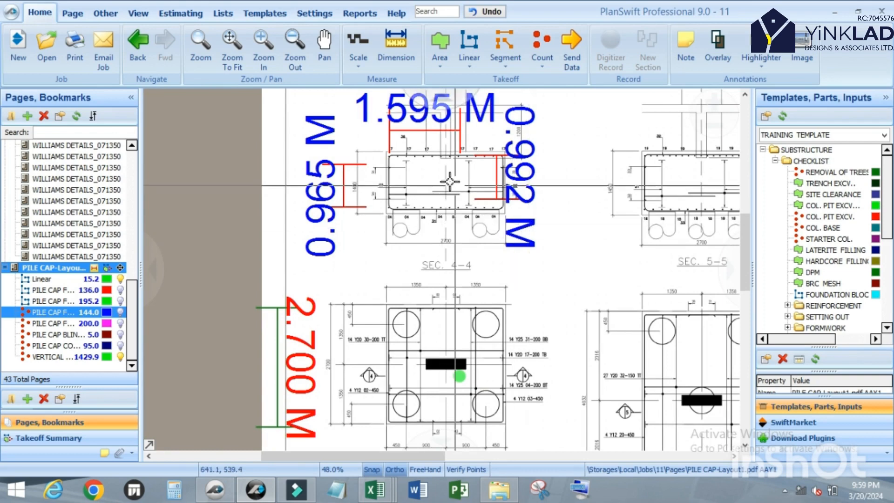
scroll(427, 182, "up", 1)
scroll(404, 167, "down", 1)
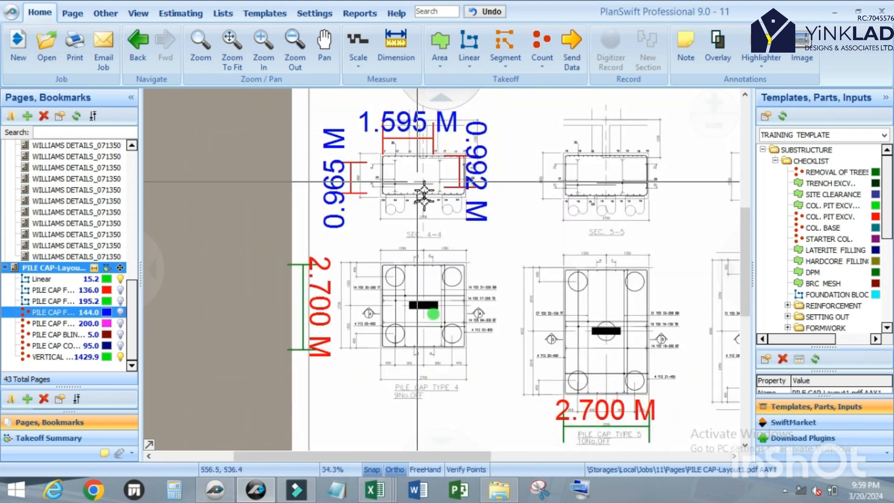
scroll(392, 237, "up", 1)
scroll(392, 237, "down", 2)
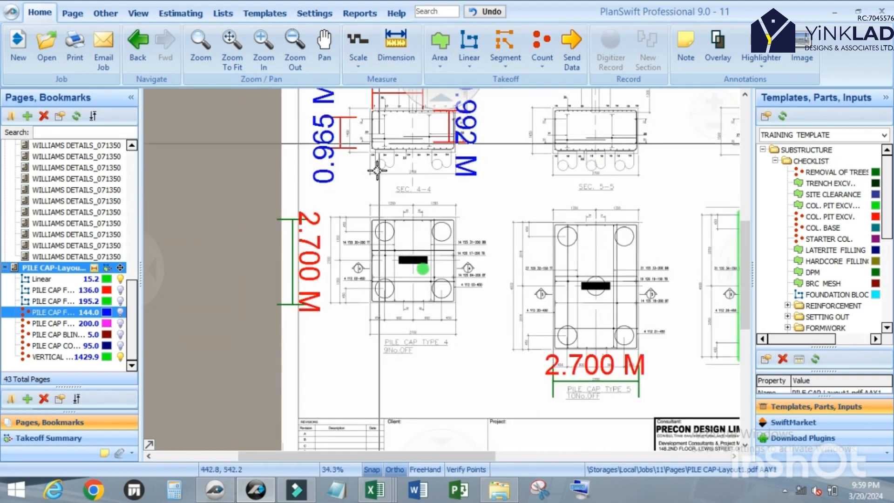
scroll(381, 198, "down", 1)
scroll(403, 121, "up", 3)
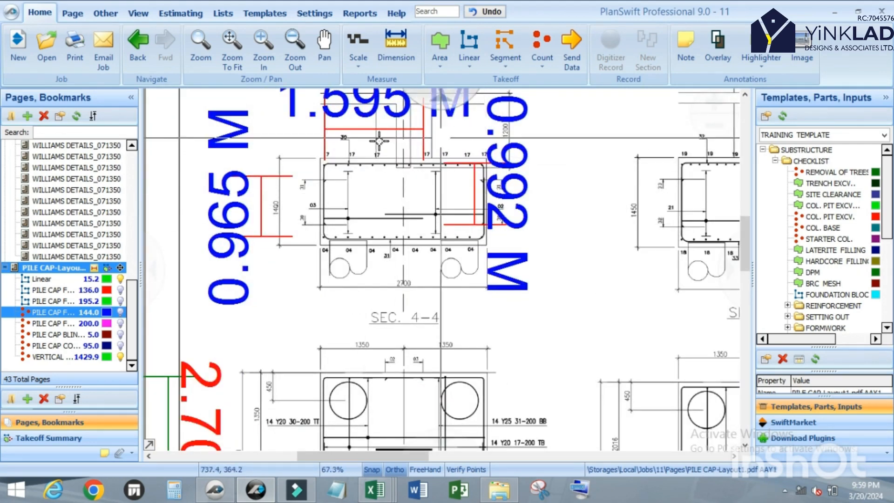
scroll(483, 158, "down", 1)
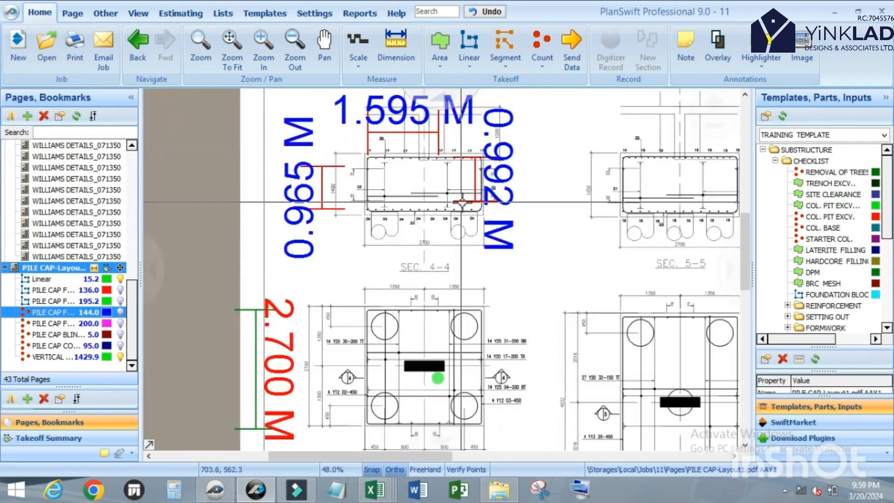
scroll(474, 209, "up", 2)
scroll(476, 160, "down", 2)
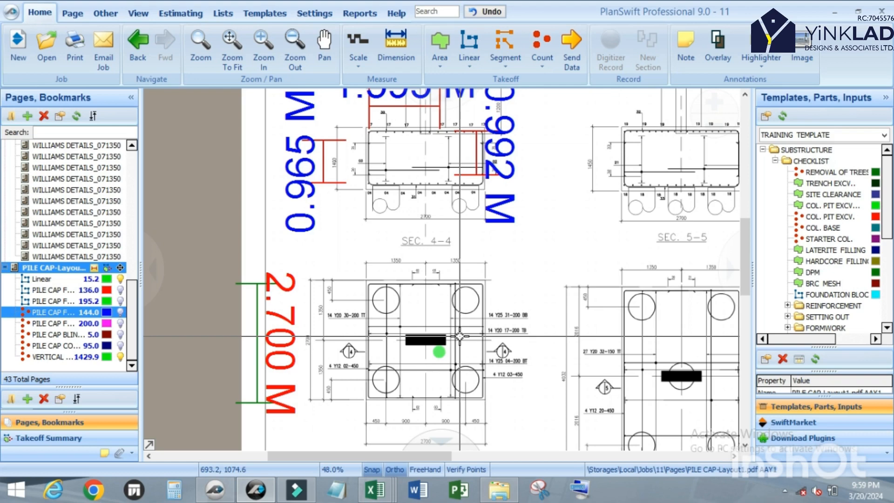
scroll(409, 353, "down", 2)
scroll(351, 377, "up", 4)
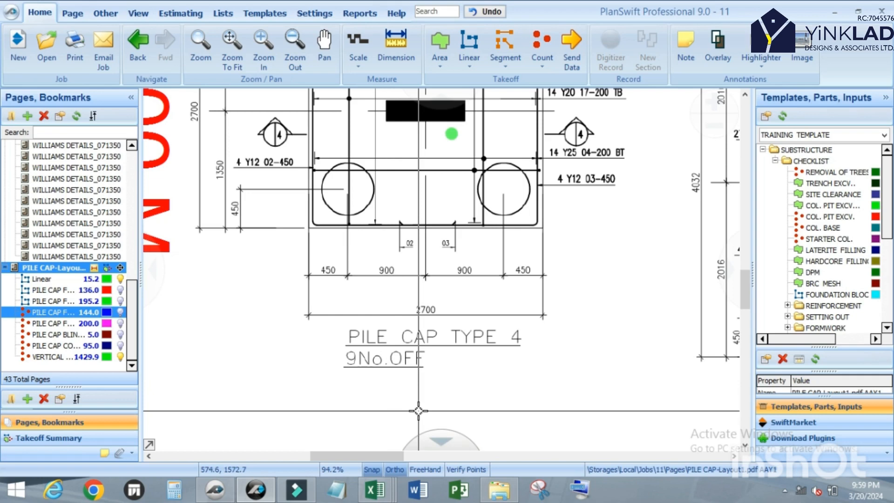
scroll(473, 375, "down", 3)
scroll(494, 296, "up", 3)
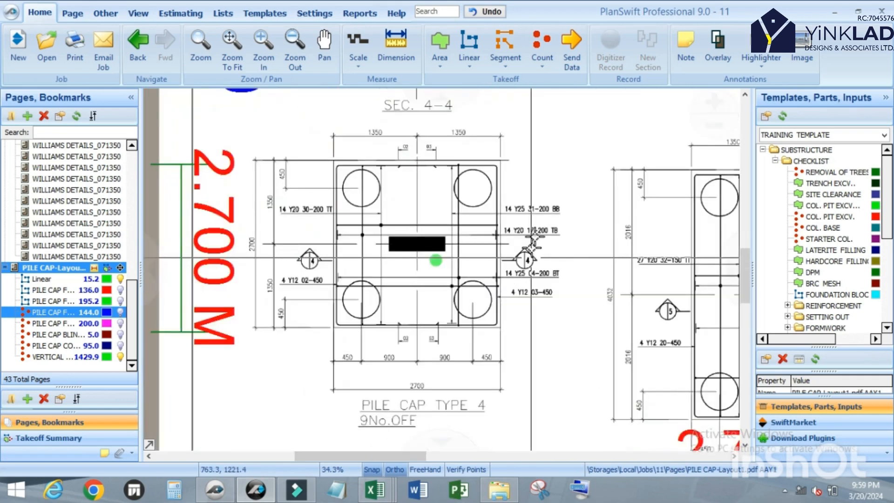
scroll(537, 228, "up", 2)
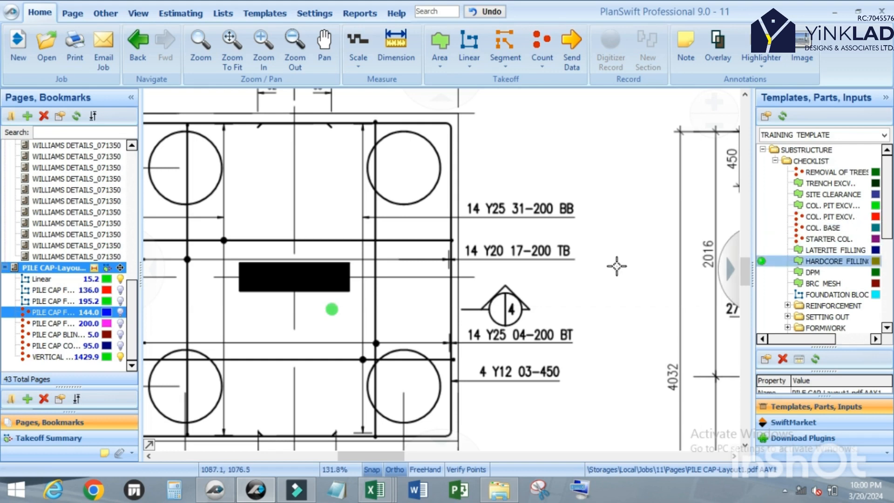
scroll(532, 230, "down", 3)
scroll(349, 440, "down", 3)
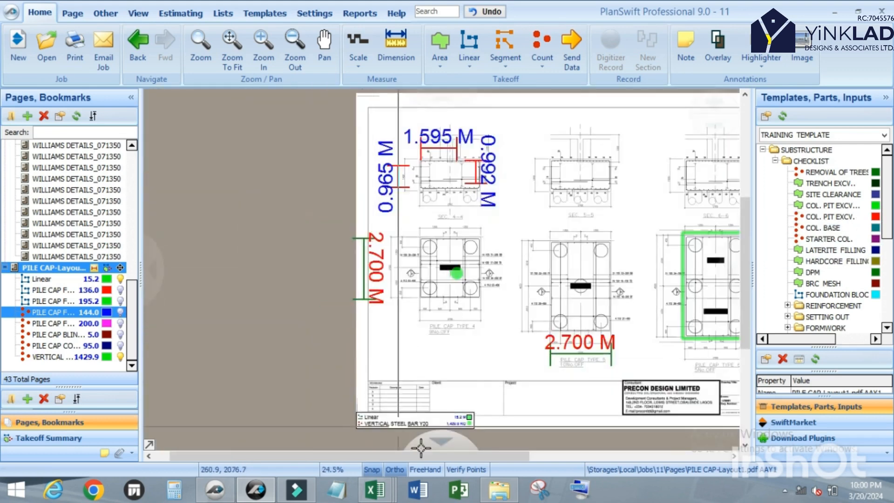
scroll(483, 419, "up", 5)
scroll(636, 340, "up", 2)
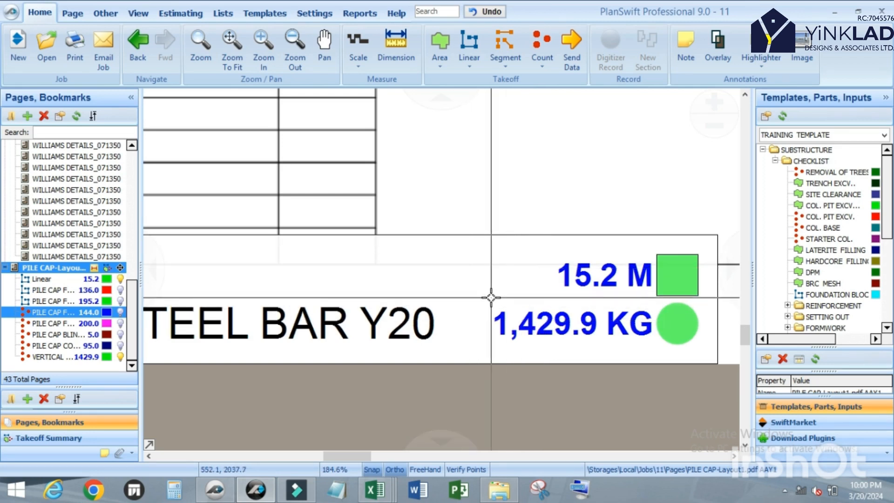
scroll(491, 297, "down", 2)
scroll(484, 310, "up", 1)
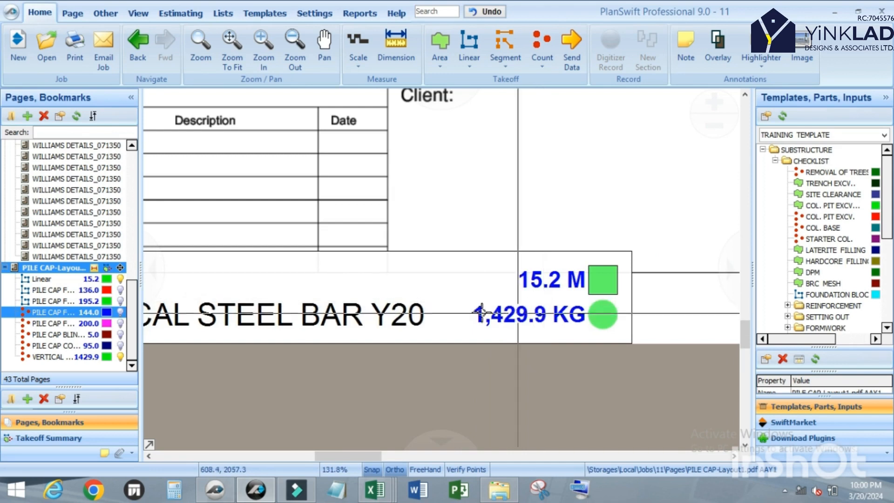
scroll(482, 310, "down", 2)
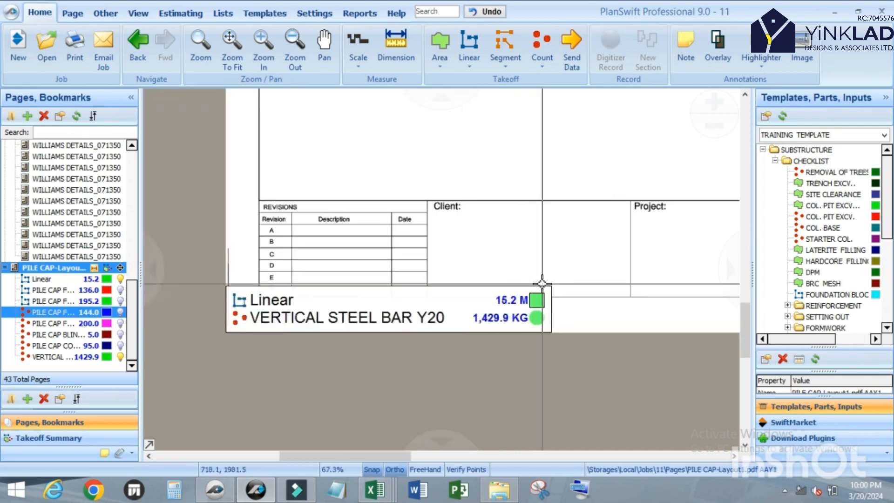
scroll(542, 282, "up", 1)
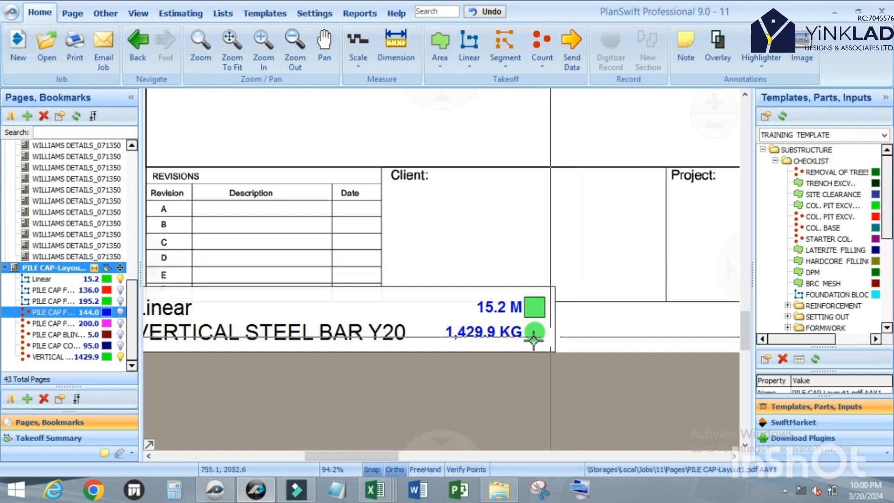
scroll(512, 302, "down", 5)
scroll(494, 139, "up", 3)
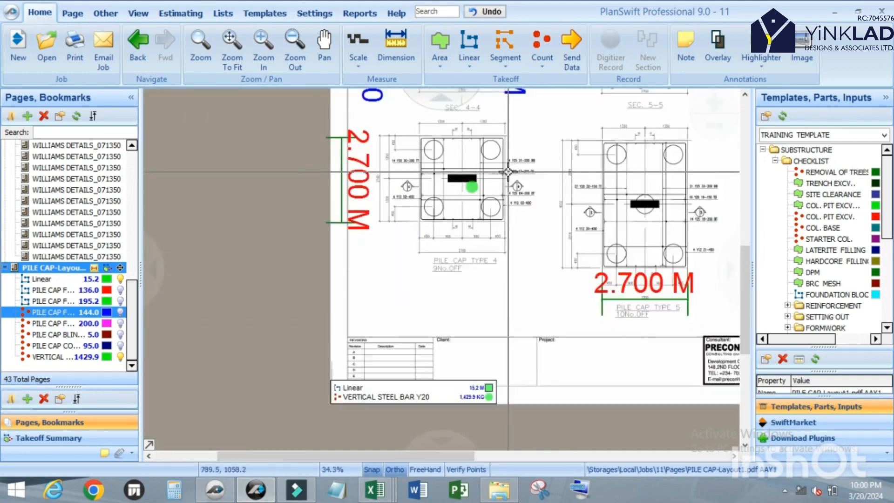
scroll(470, 186, "up", 4)
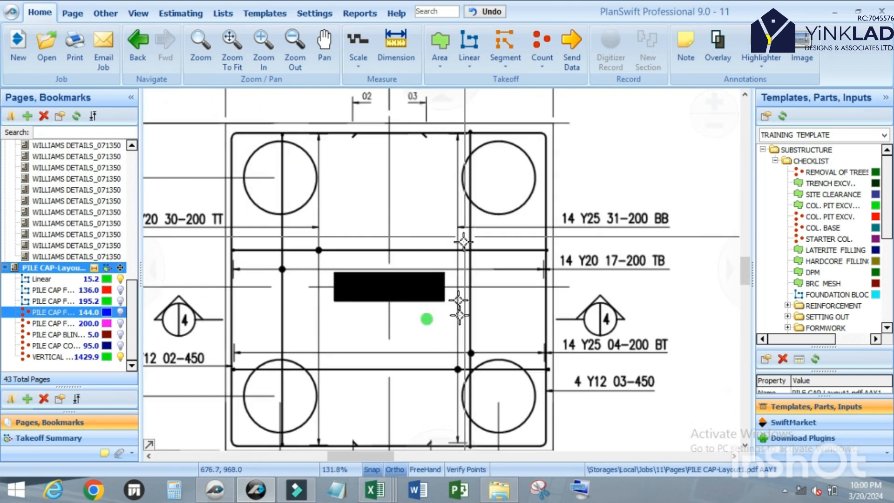
scroll(468, 239, "down", 3)
scroll(474, 182, "up", 1)
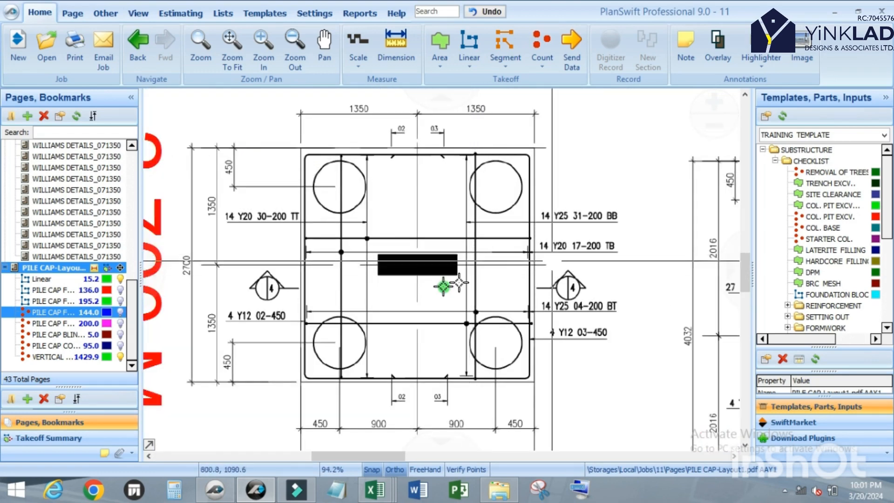
scroll(607, 247, "up", 1)
scroll(610, 253, "up", 1)
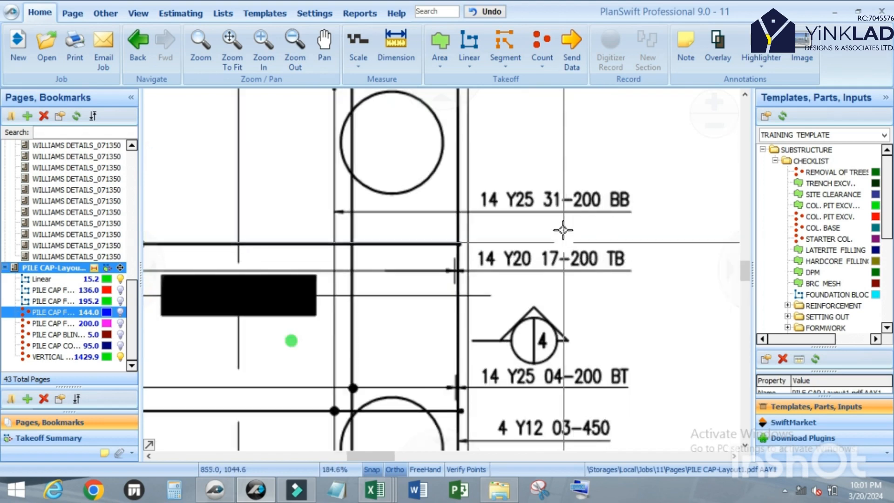
scroll(565, 231, "down", 1)
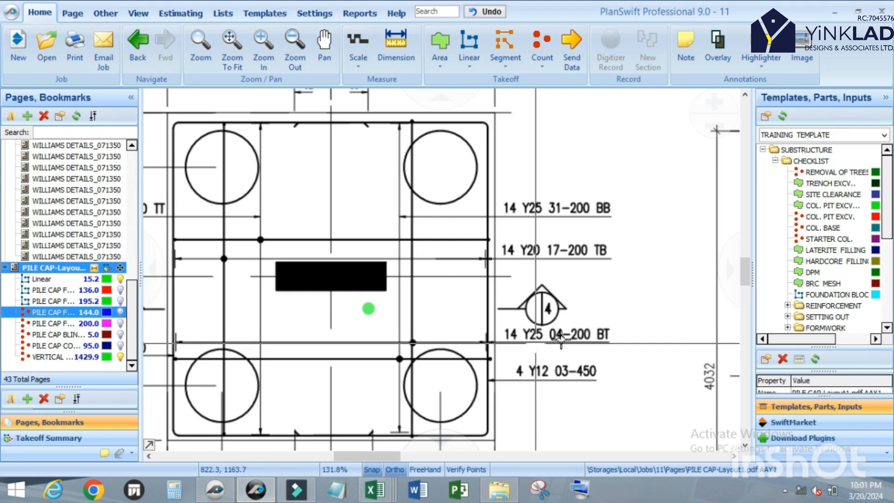
scroll(829, 256, "down", 5)
For the VERTICAL STEEL BAR Y25 item, set DIA 25, weight 3.854, 9 bars, length and width 2.7.
left_click(841, 284)
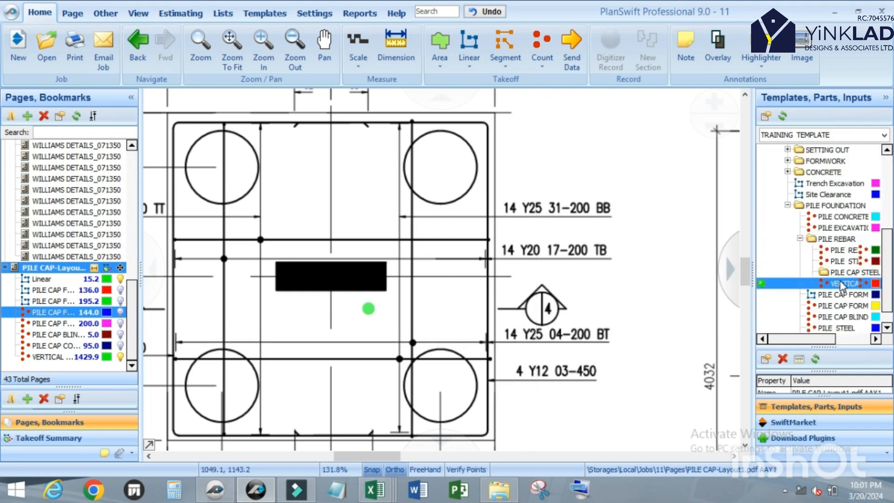
double_click(762, 282)
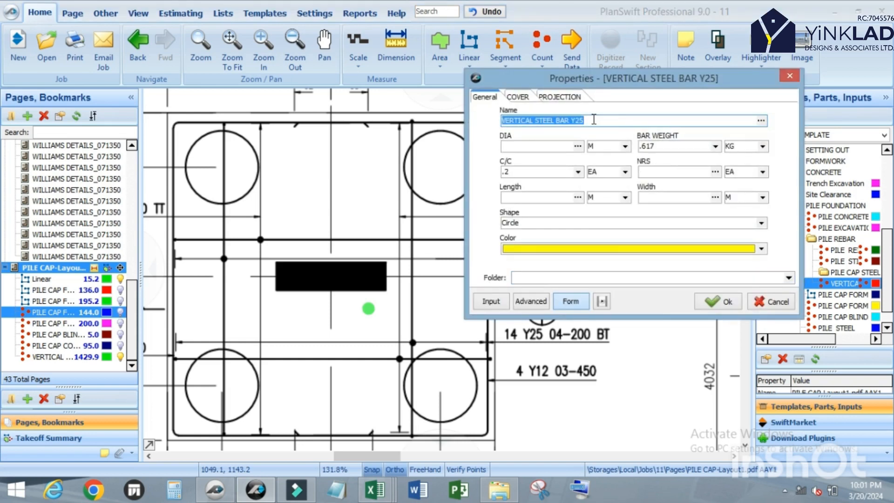
left_click(549, 146)
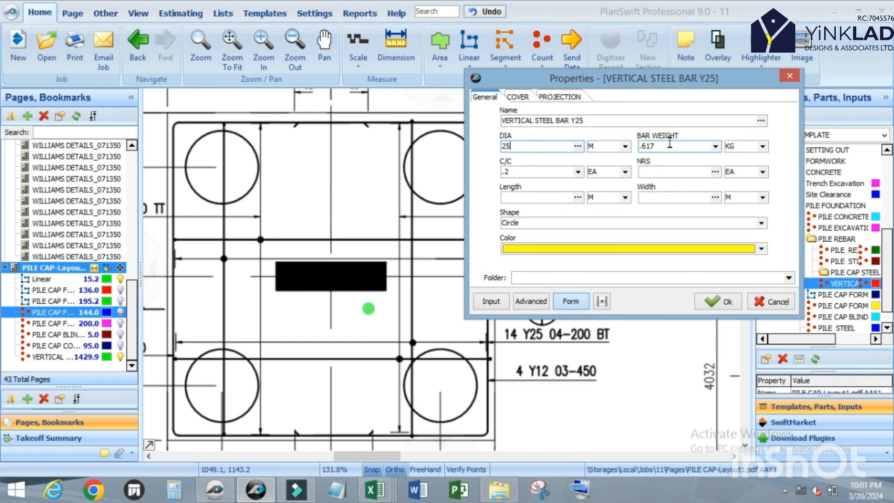
left_click(714, 146)
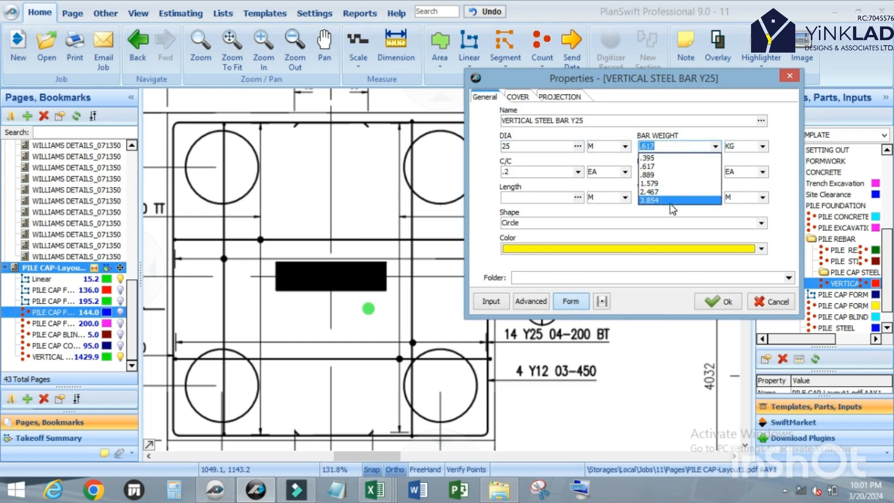
left_click(667, 205)
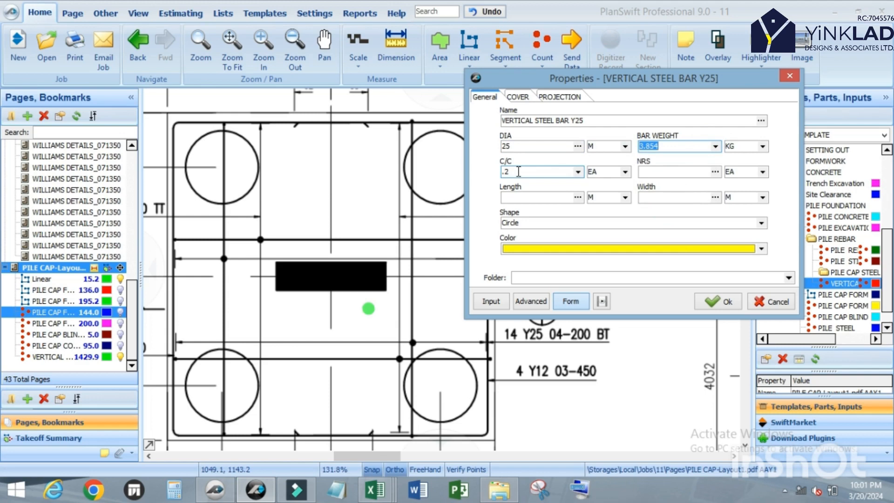
left_click(656, 172)
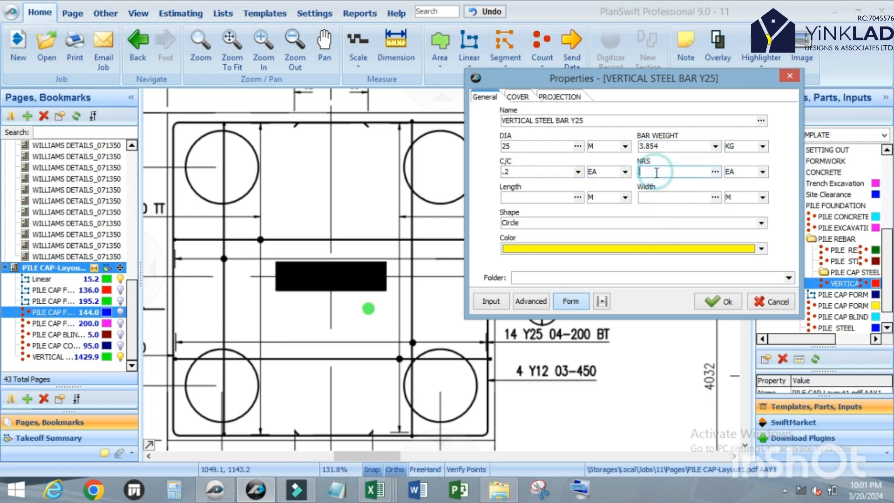
left_click(526, 197)
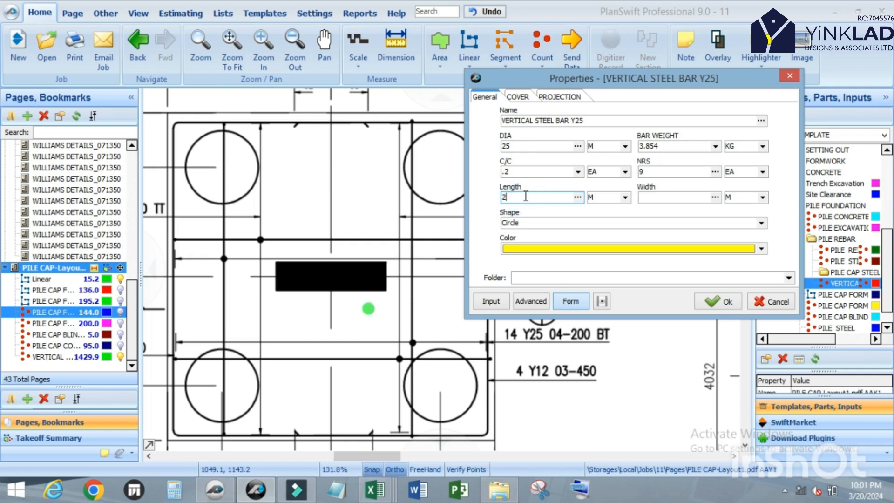
left_click(661, 197)
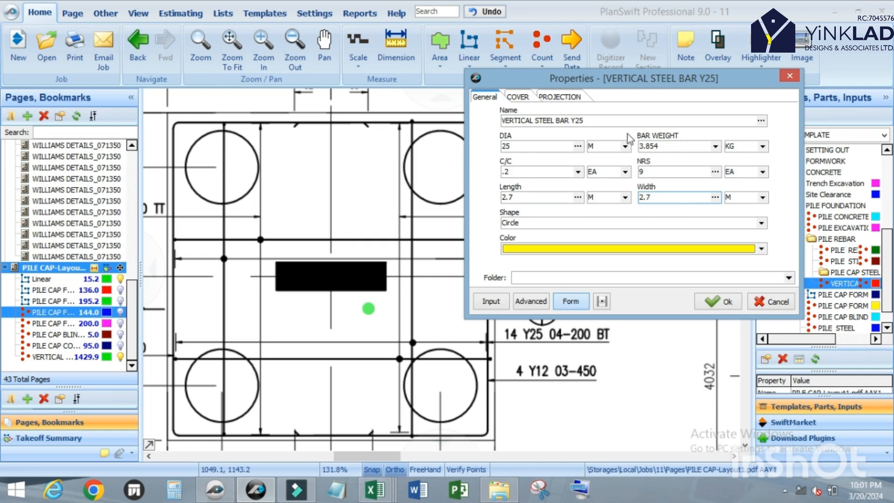
Set 2 concrete covers and a 1 m projection ×2, then confirm the item.
left_click(519, 97)
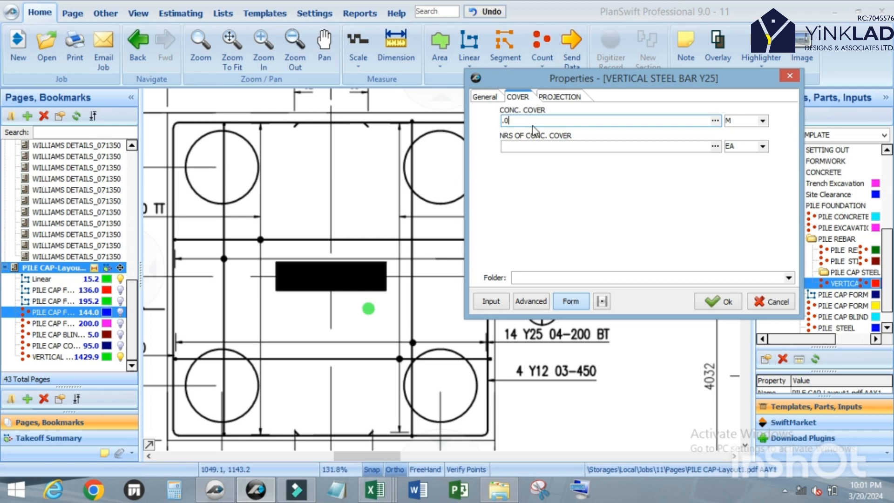
left_click(547, 144)
type("2")
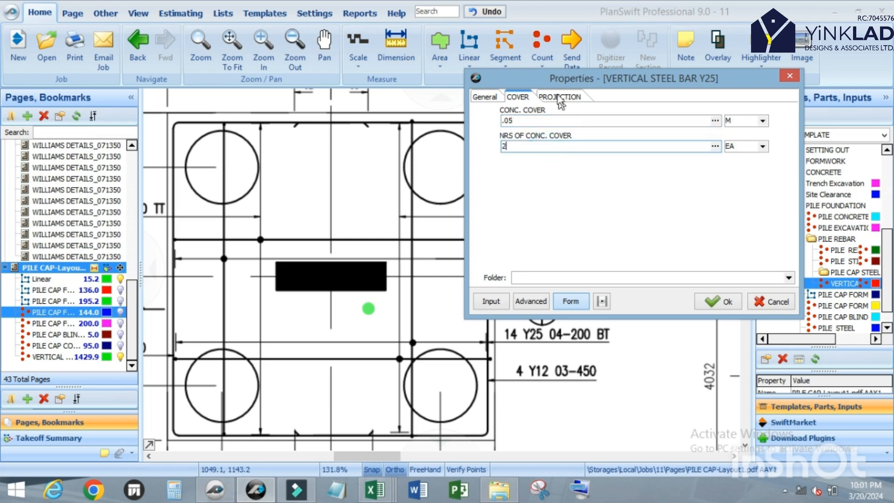
left_click(560, 98)
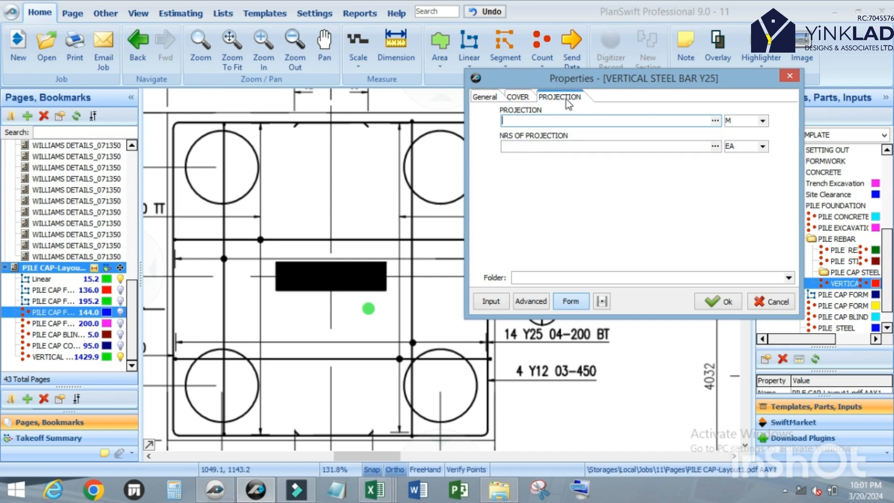
left_click(516, 120)
type("1")
left_click(521, 146)
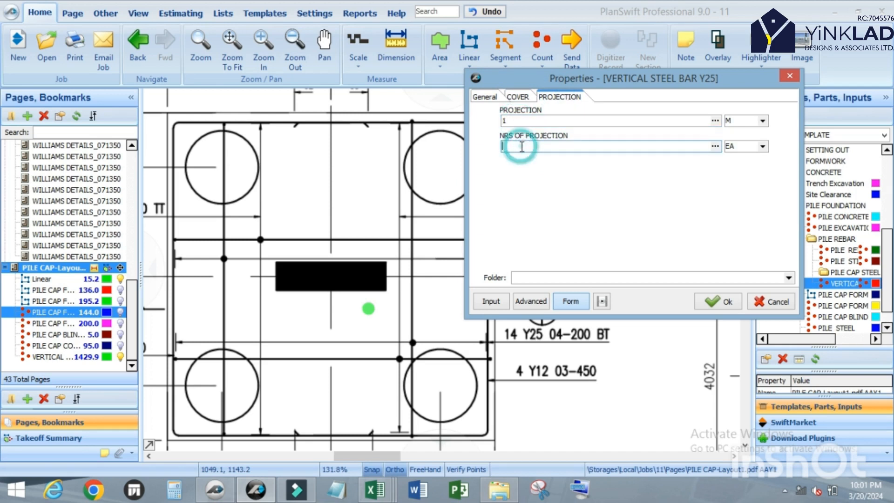
type("2")
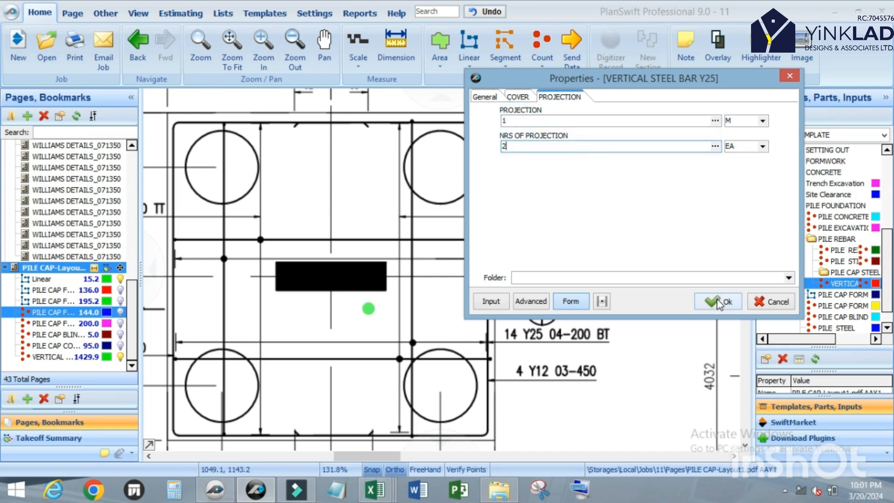
left_click(489, 98)
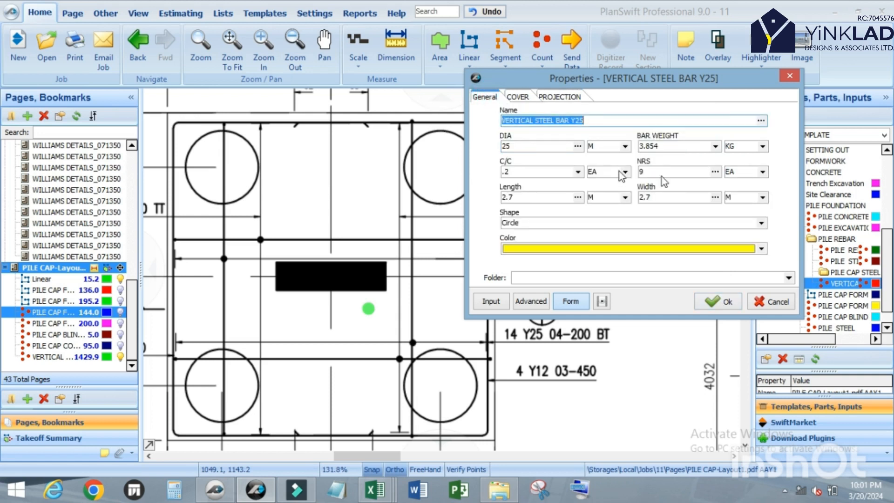
left_click(719, 302)
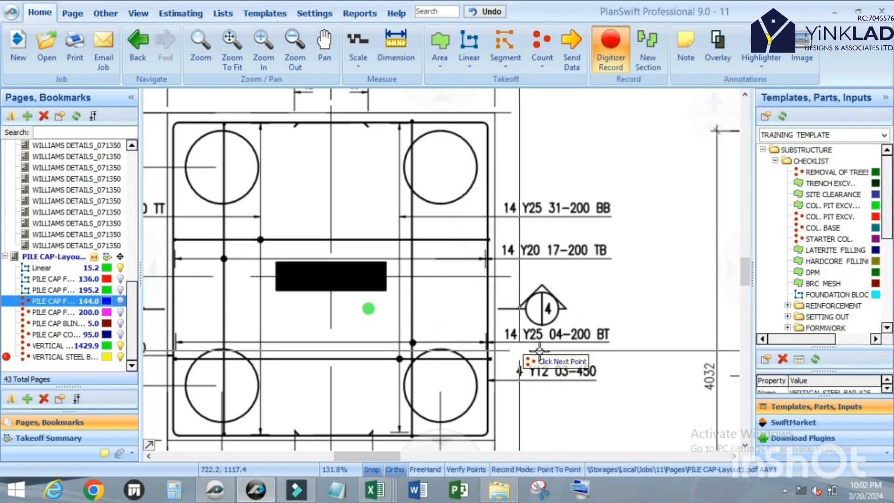
Place one Y25 count point beside the 14 Y25 04-200 BT label and check the 2,233.8 KG legend entry.
left_click(621, 335)
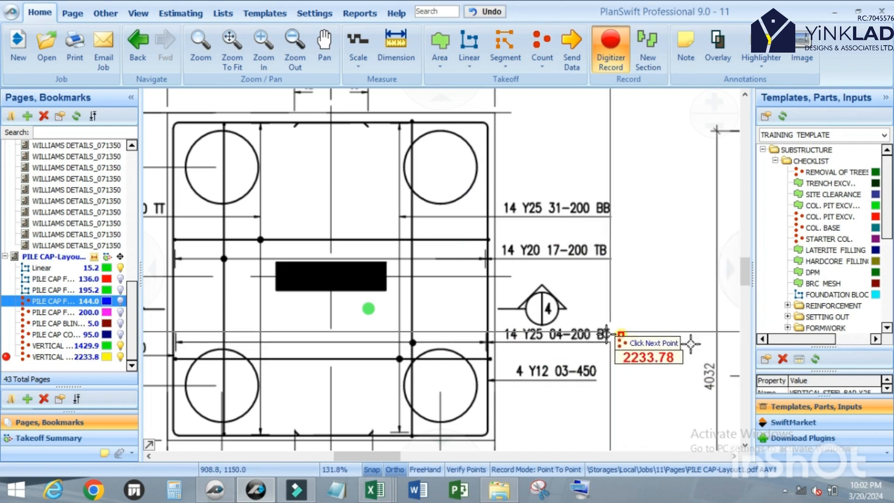
key("Escape")
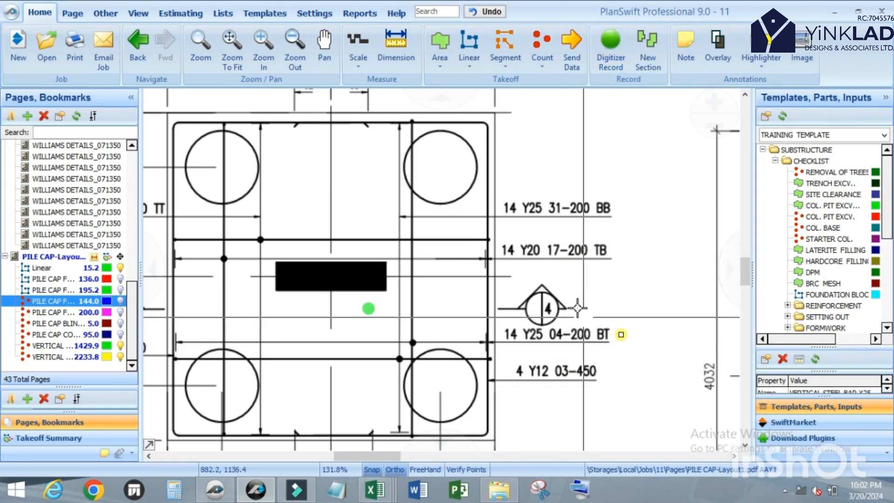
scroll(542, 223, "down", 3)
scroll(540, 236, "down", 5)
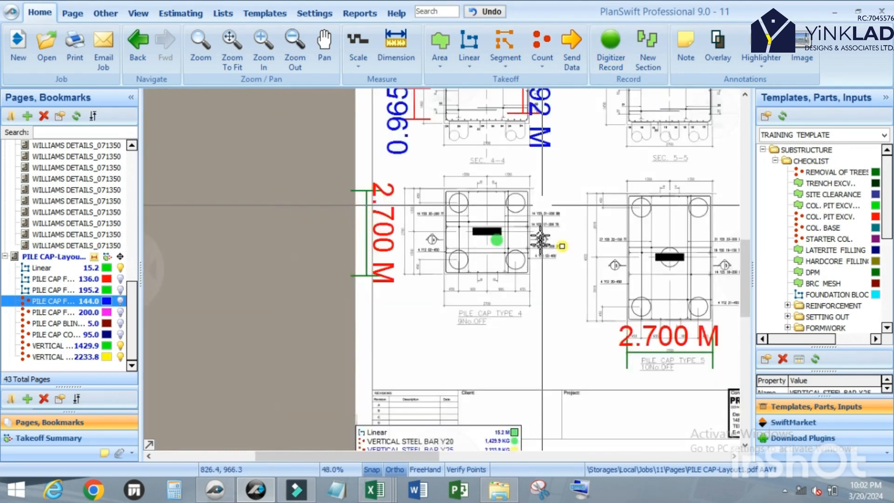
scroll(539, 273, "up", 5)
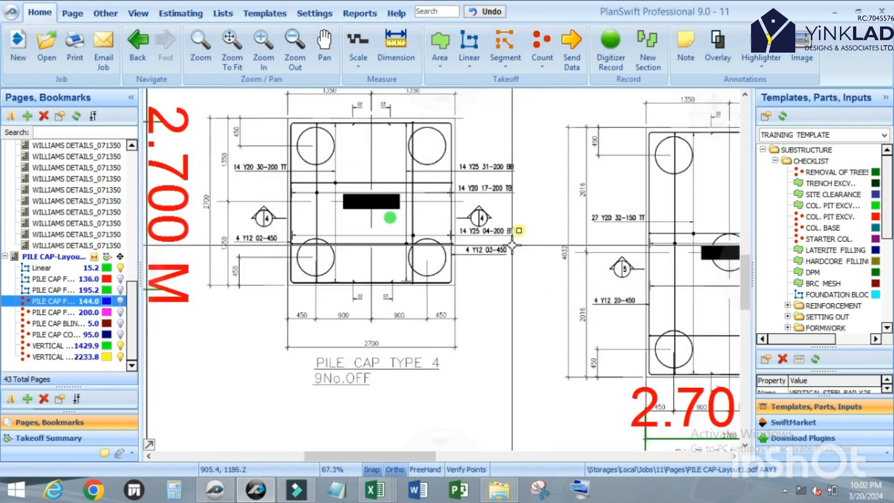
scroll(513, 244, "up", 2)
scroll(515, 192, "down", 2)
scroll(509, 238, "up", 3)
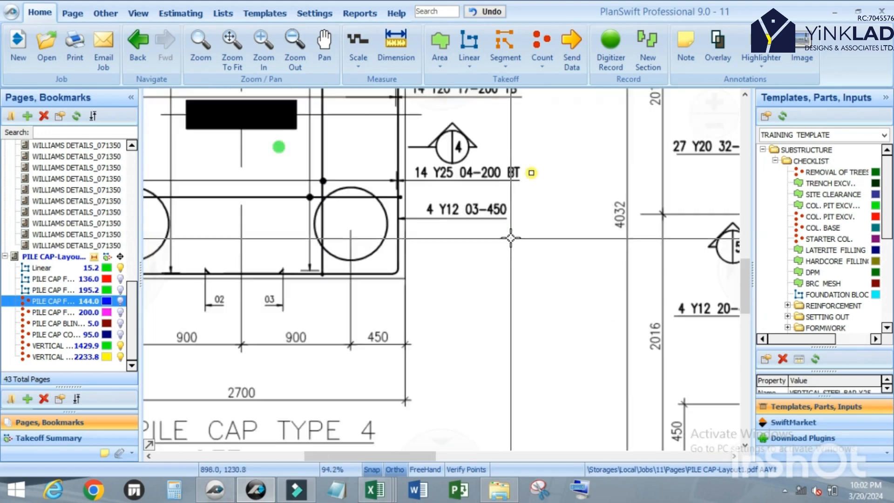
scroll(512, 279, "down", 4)
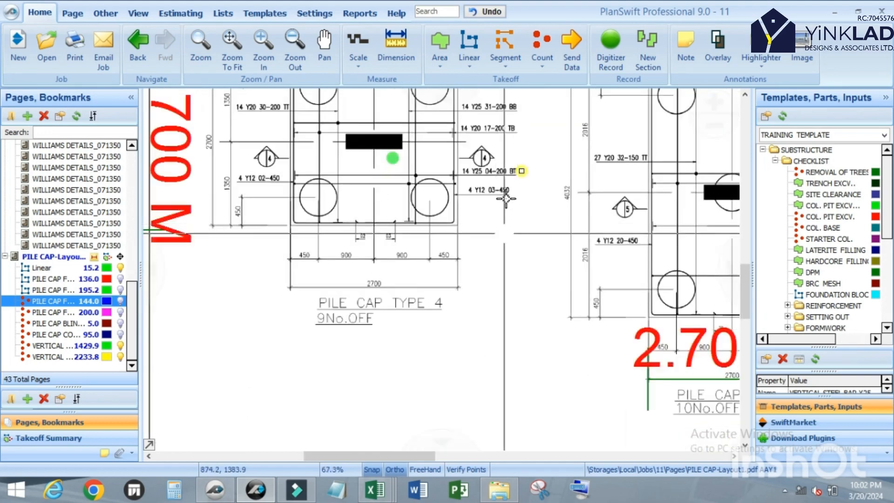
scroll(502, 185, "up", 2)
scroll(487, 185, "down", 2)
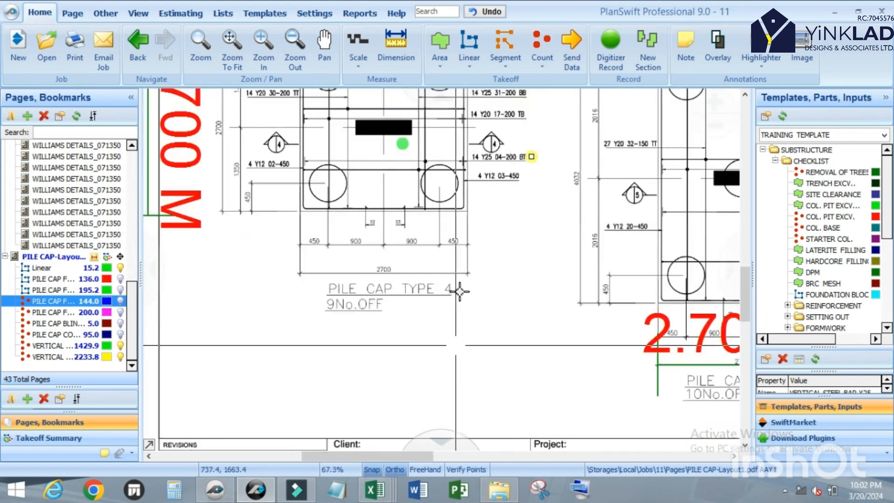
scroll(463, 234, "down", 2)
scroll(440, 393, "up", 6)
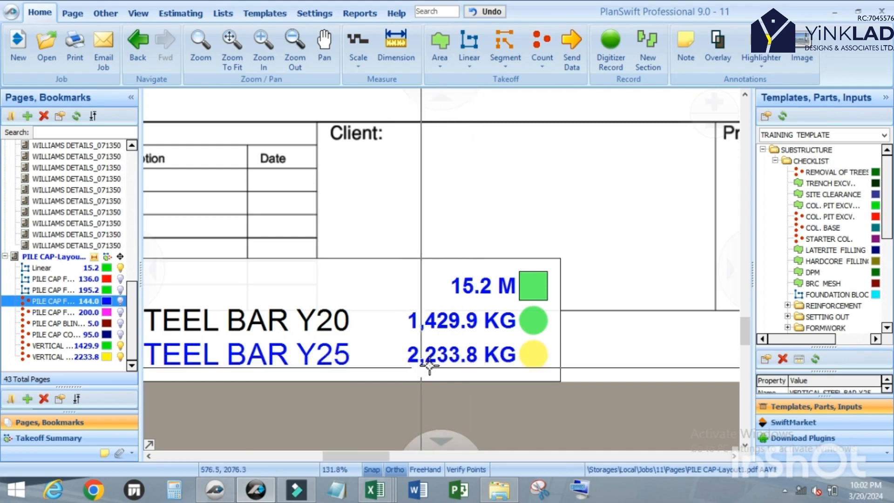
Drag the green Y20 count point beside the 14 Y20 17-200 TB label, above the Y25 point.
scroll(424, 364, "down", 2)
scroll(431, 353, "down", 2)
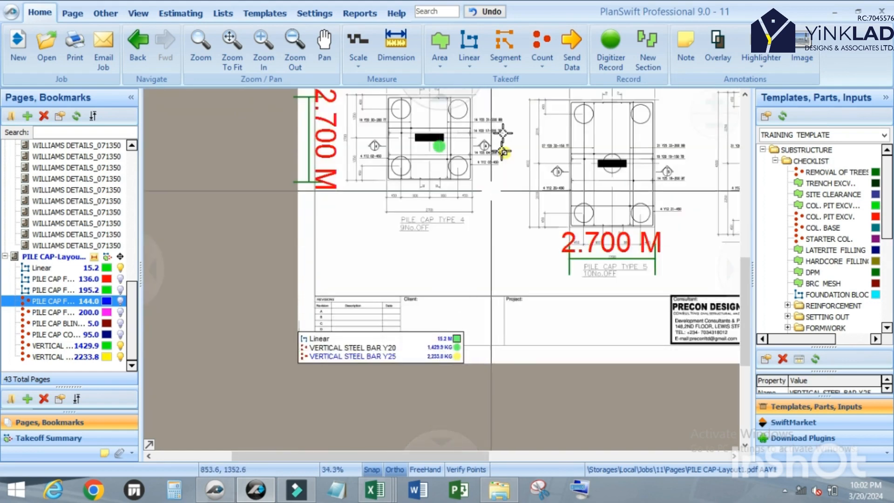
scroll(503, 133, "up", 2)
scroll(491, 202, "up", 2)
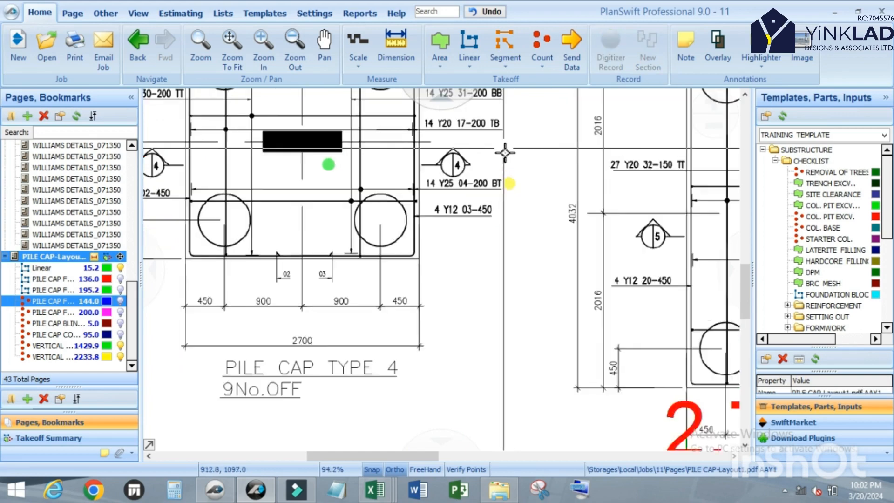
scroll(495, 206, "down", 2)
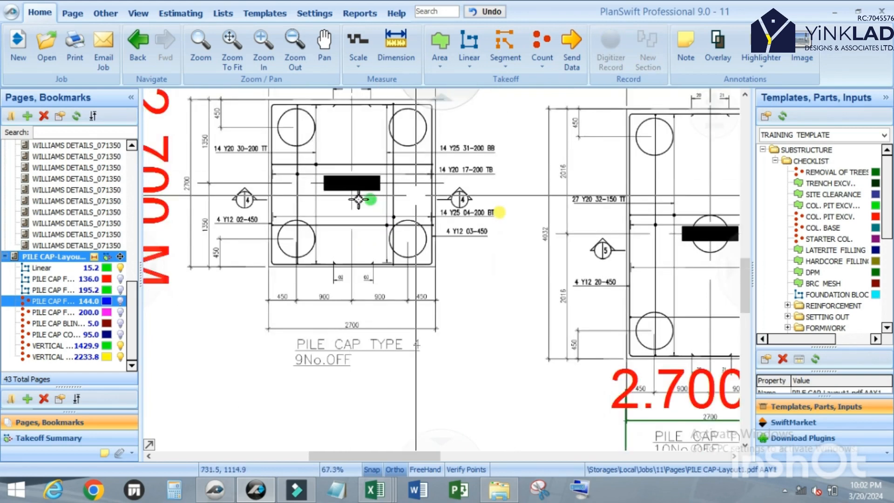
scroll(363, 198, "up", 2)
left_click(326, 200)
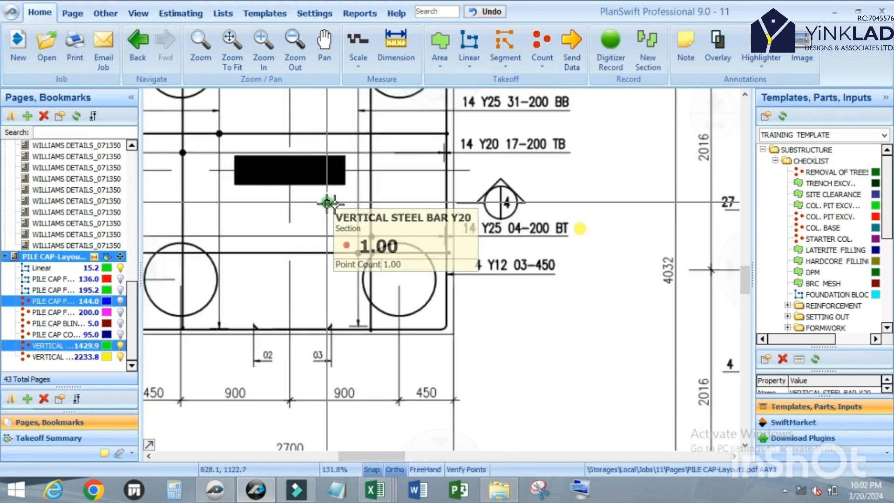
left_click_drag(354, 198, 582, 146)
left_click(572, 265)
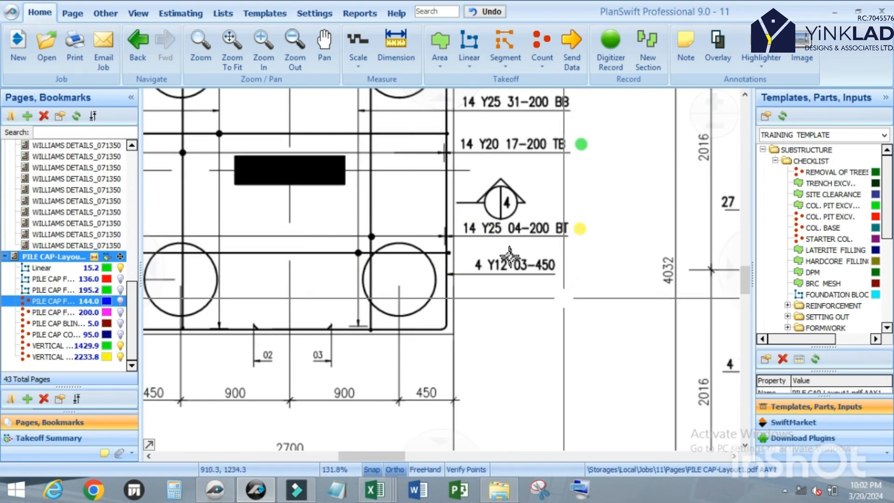
scroll(562, 275, "down", 3)
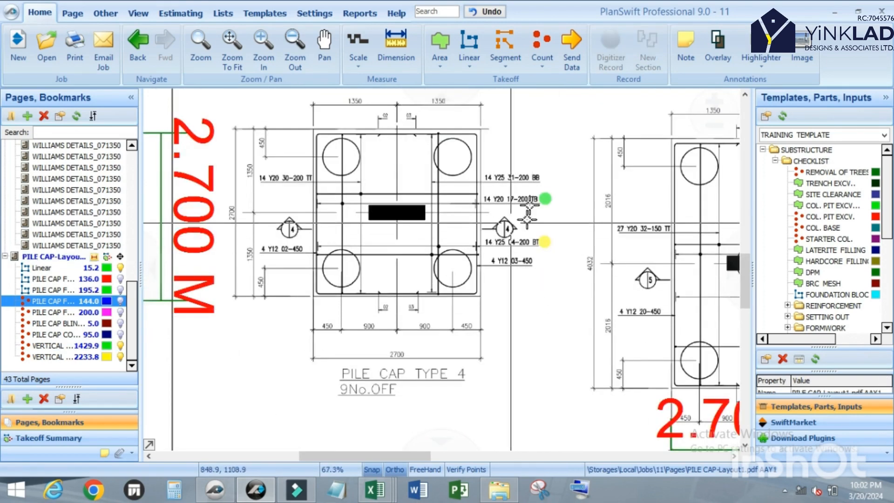
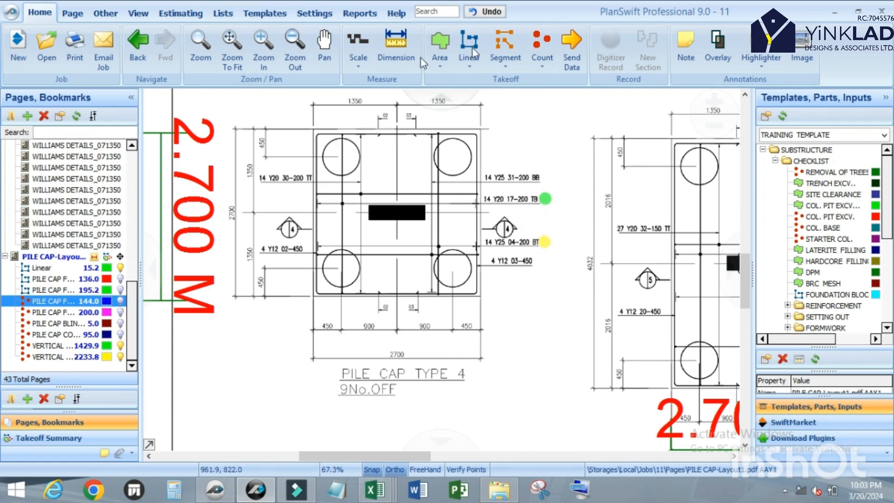
Move VERTICAL STEEL BAR Y25 into PILE CAP STEEL BAR and paste a duplicate of it.
left_click(282, 14)
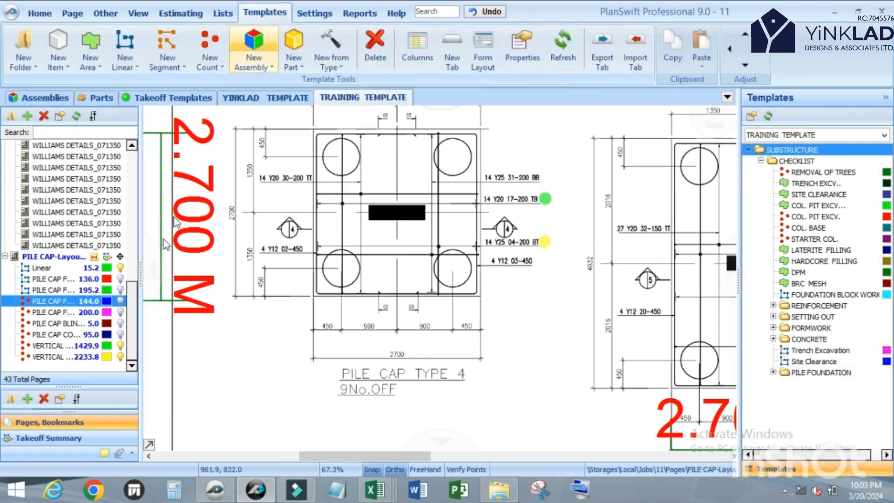
scroll(85, 408, "down", 1)
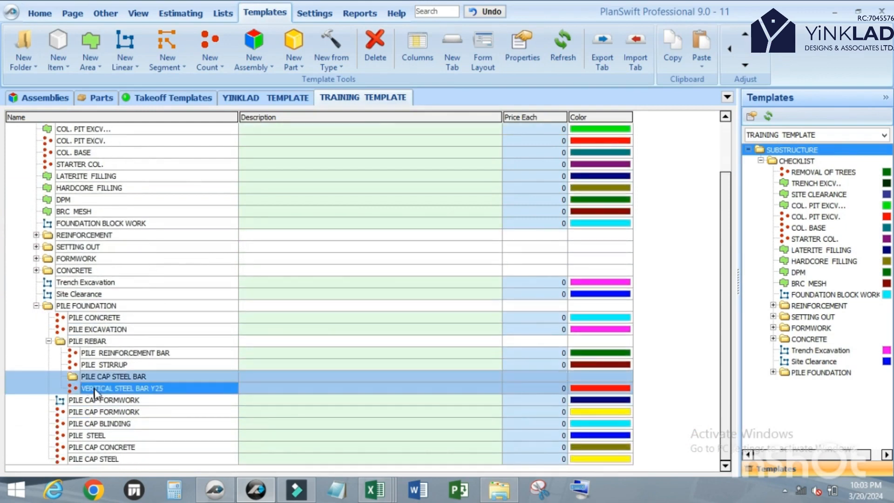
left_click(760, 51)
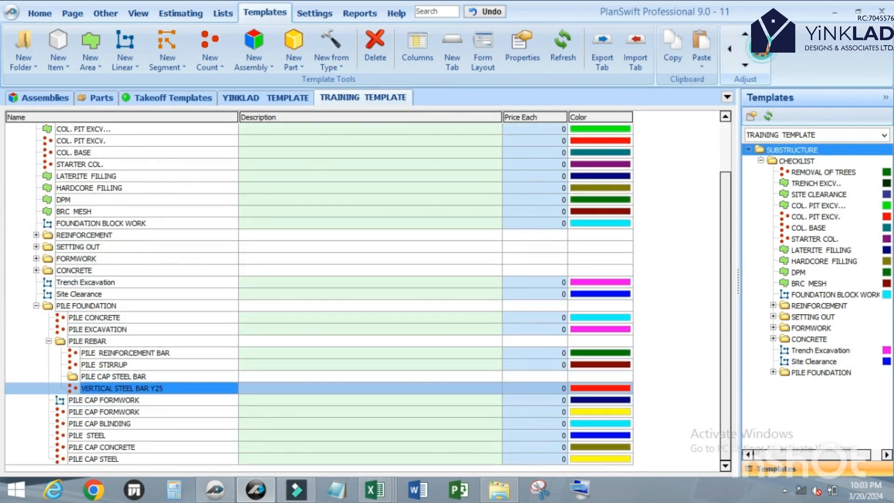
scroll(211, 357, "down", 2)
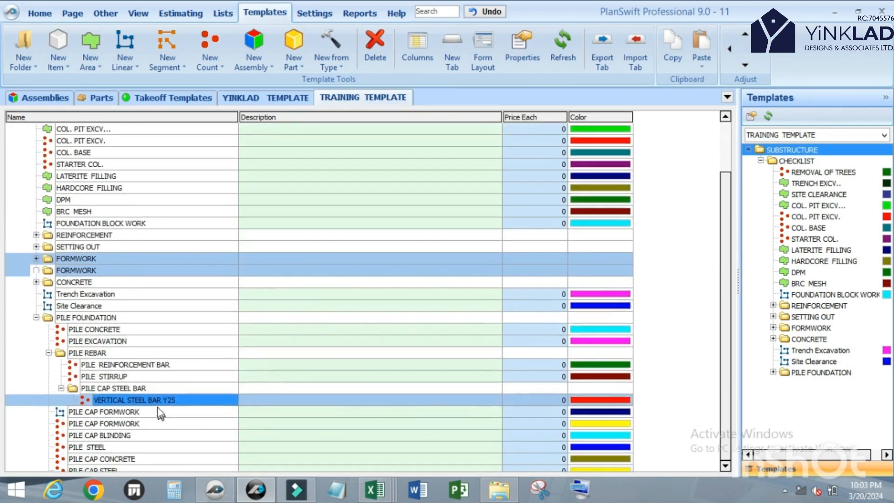
right_click(152, 390)
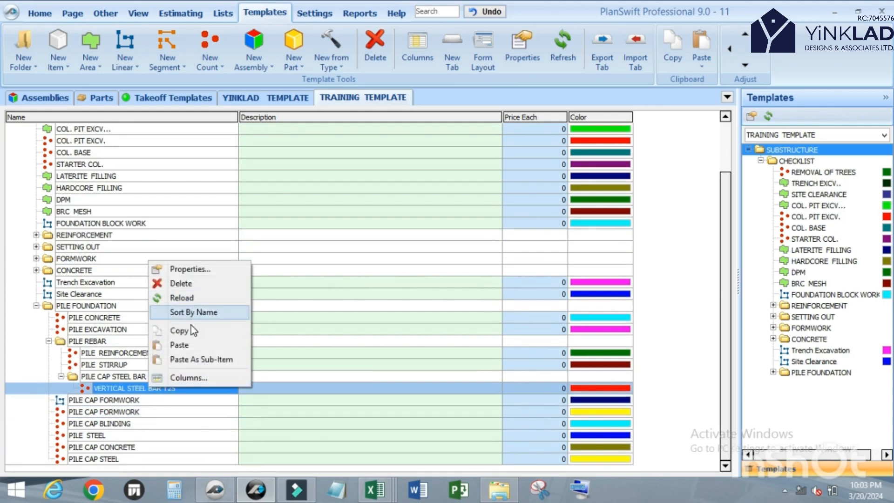
left_click(205, 329)
right_click(143, 392)
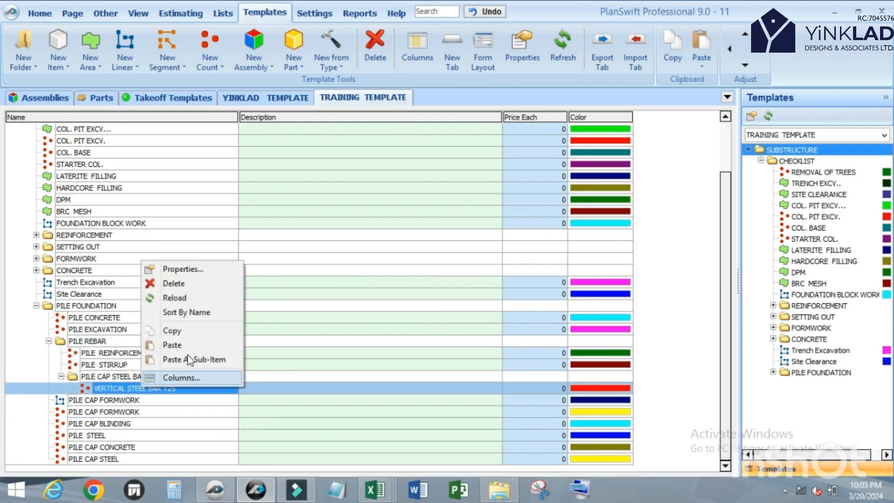
left_click(176, 344)
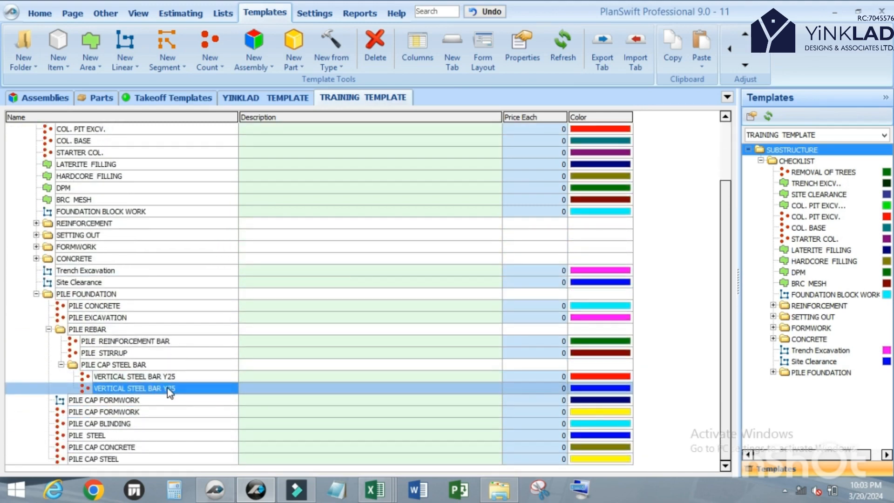
Rename the copy to HORIZONTAL STEEL BAR Y25 and show its advanced properties.
double_click(170, 390)
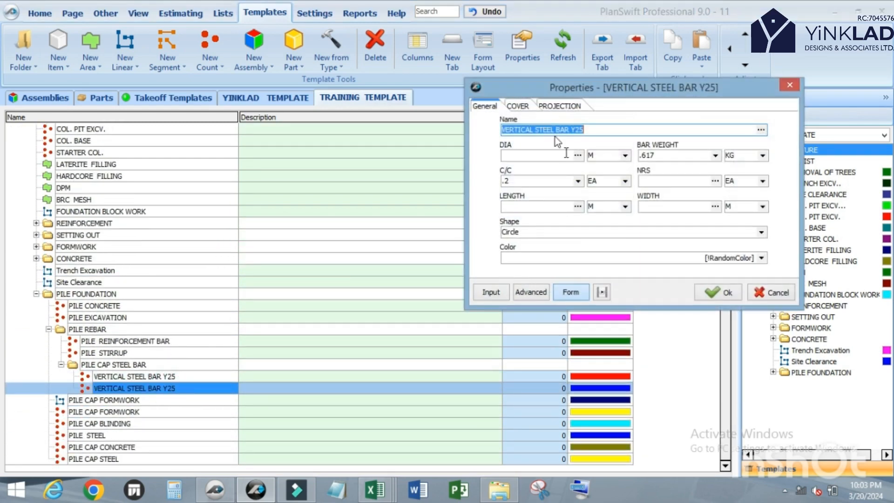
left_click_drag(534, 130, 501, 131)
type("HORIN")
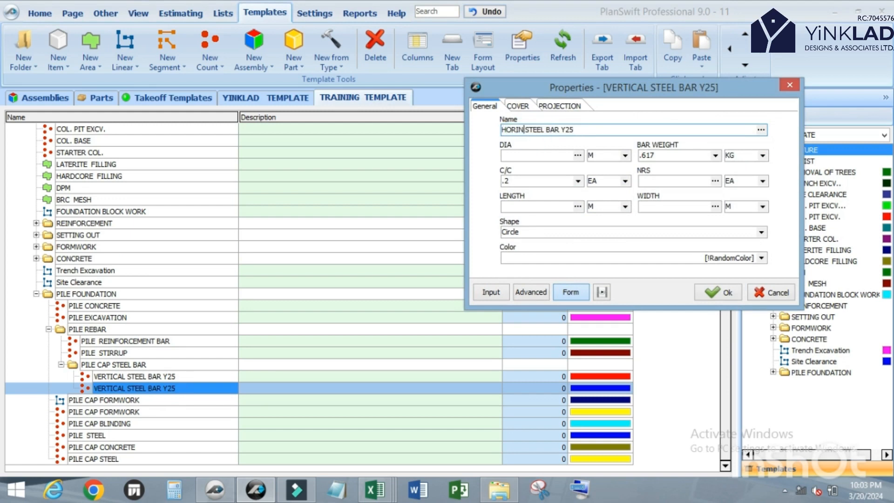
key("BackSpace")
type("ZONTAL")
left_click(555, 155)
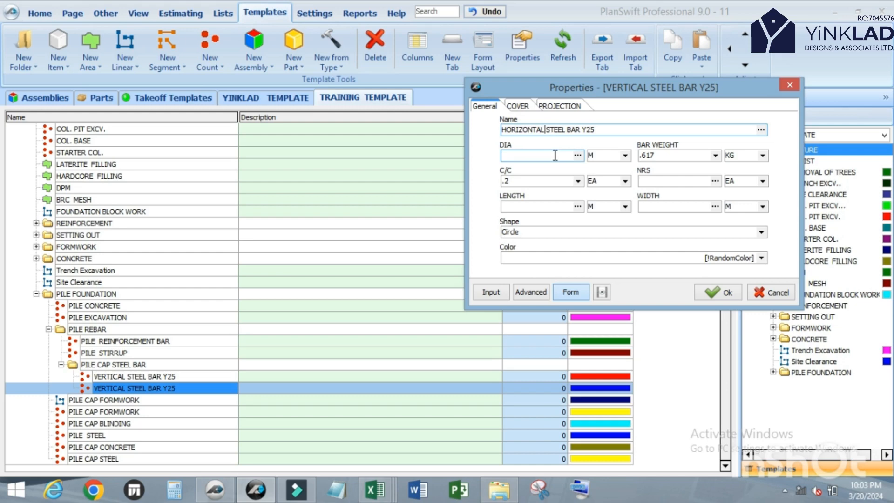
left_click(538, 294)
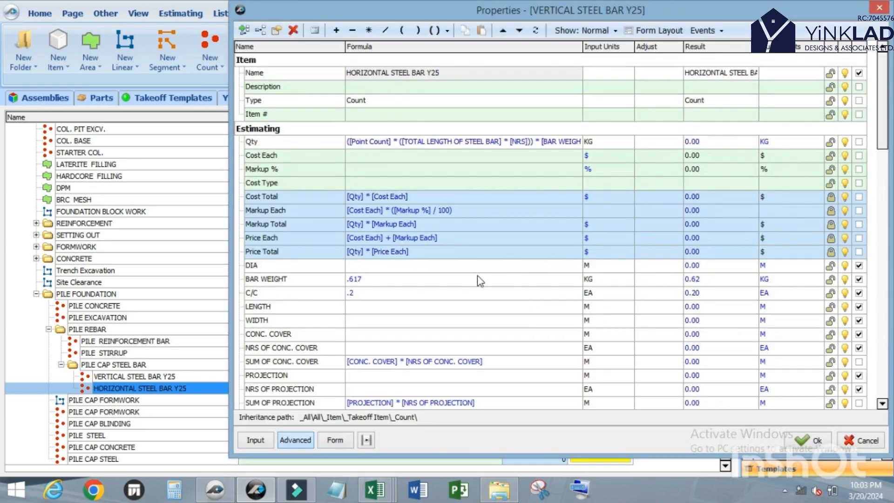
Change the NRS OF STEEL BAR formula to use [LENGTH] instead of [WIDTH] divided by C/C.
scroll(480, 281, "down", 1)
scroll(479, 281, "down", 2)
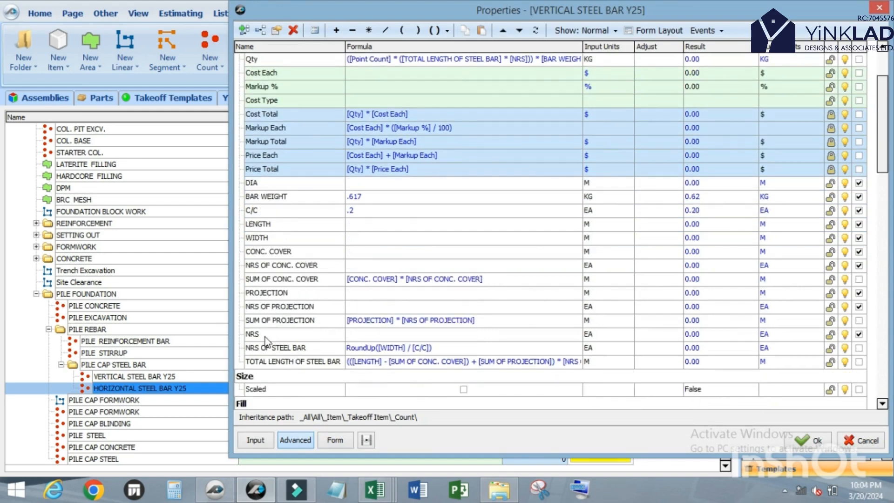
left_click(282, 348)
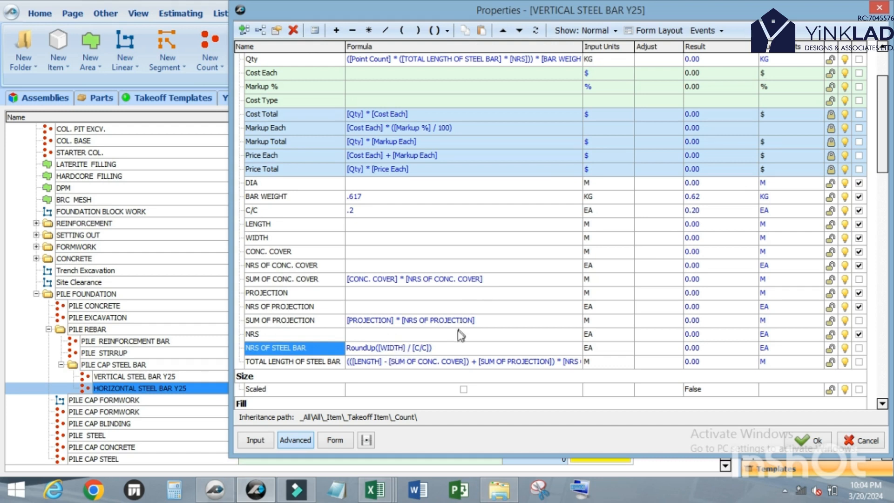
left_click(447, 347)
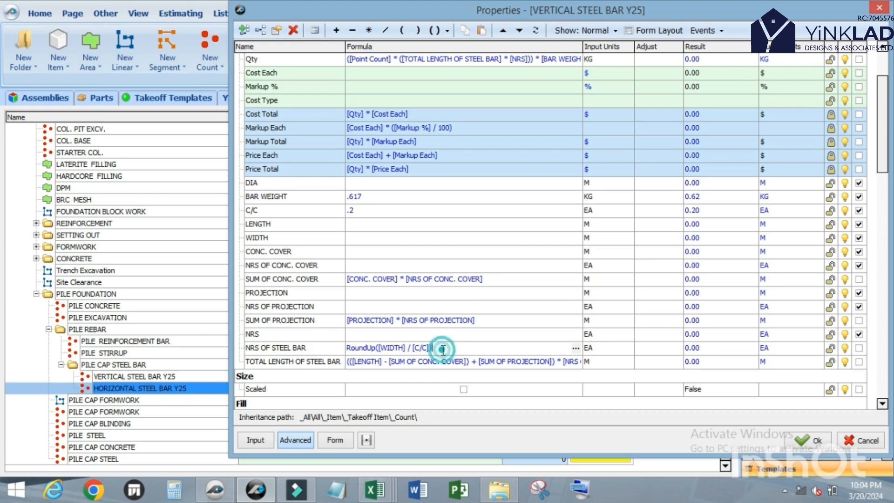
left_click(575, 349)
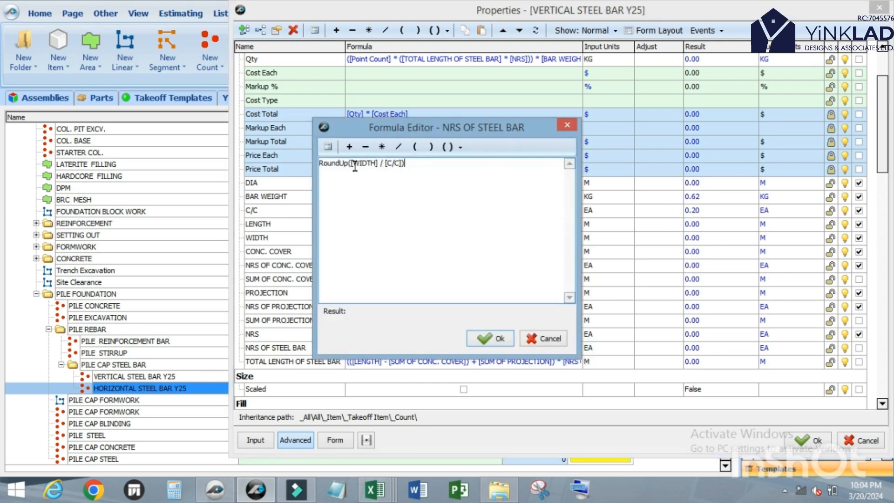
left_click_drag(380, 162, 351, 164)
left_click(327, 146)
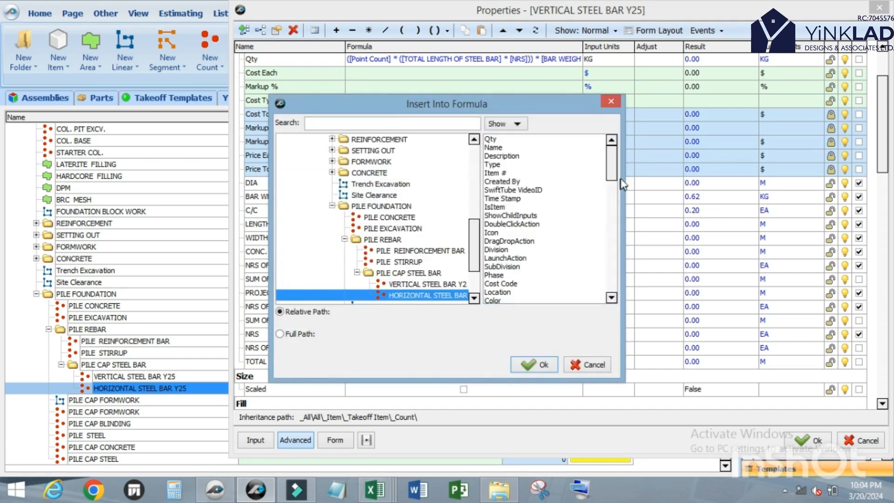
left_click_drag(615, 163, 610, 284)
left_click(497, 207)
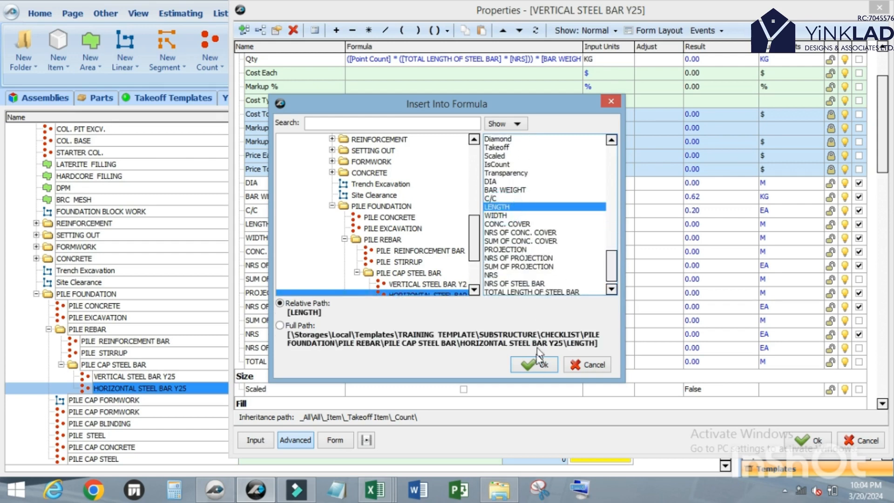
left_click(534, 366)
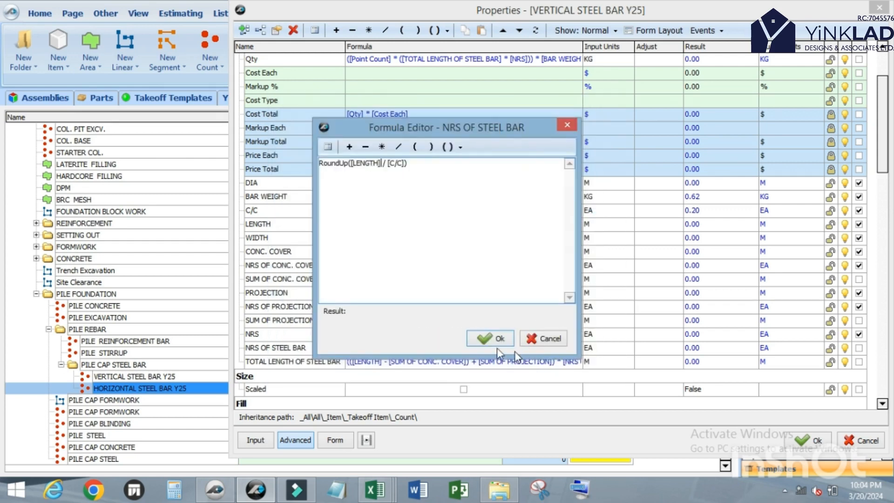
left_click(486, 340)
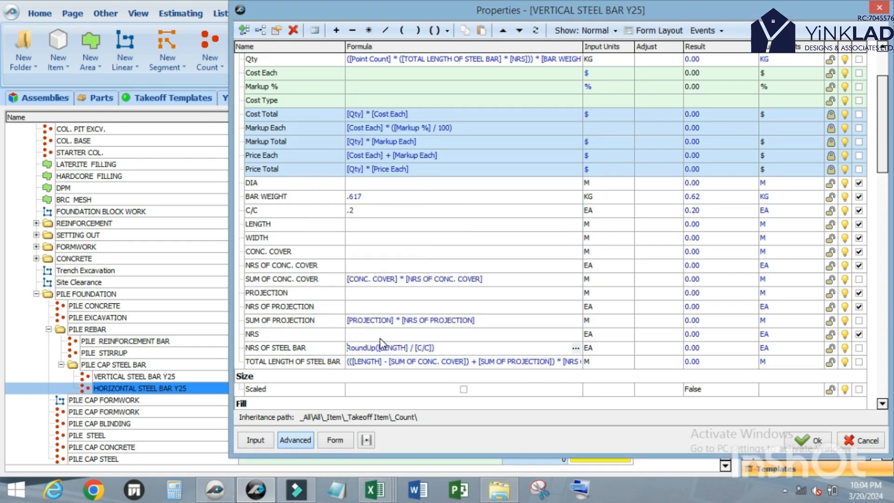
Base the TOTAL LENGTH OF STEEL BAR formula on [WIDTH] instead of [LENGTH] and save.
left_click(316, 362)
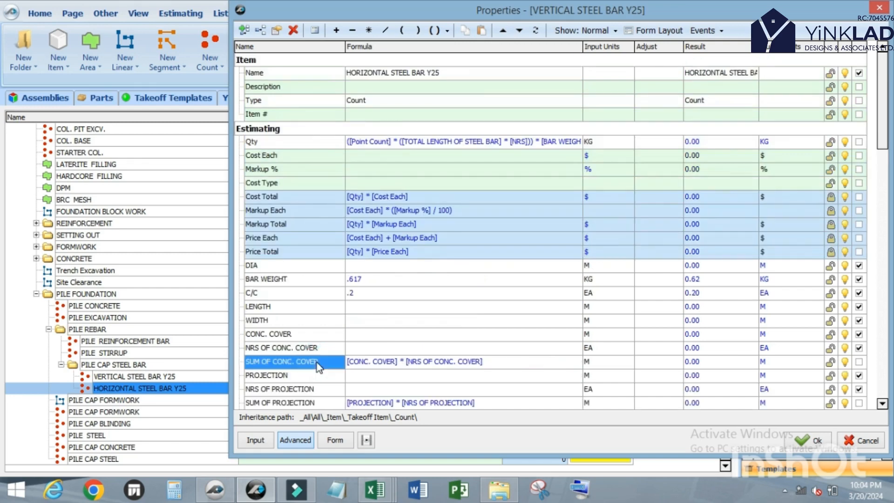
scroll(330, 356, "down", 3)
scroll(326, 368, "down", 3)
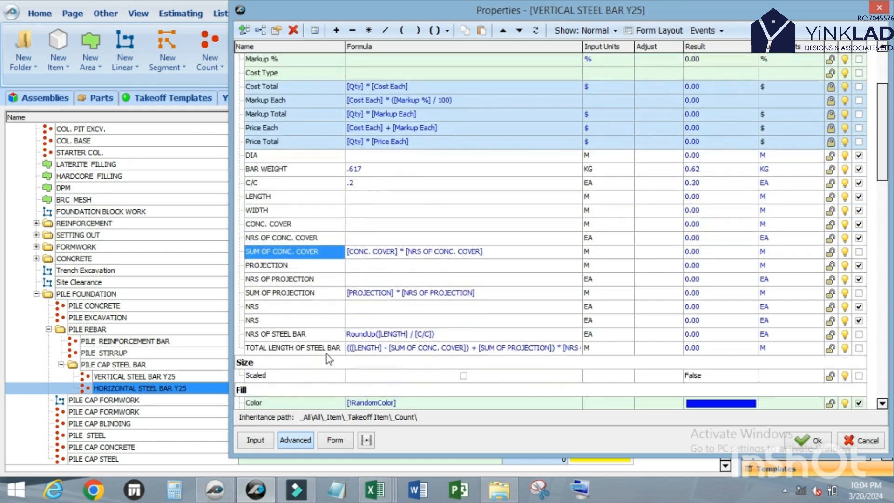
left_click(384, 321)
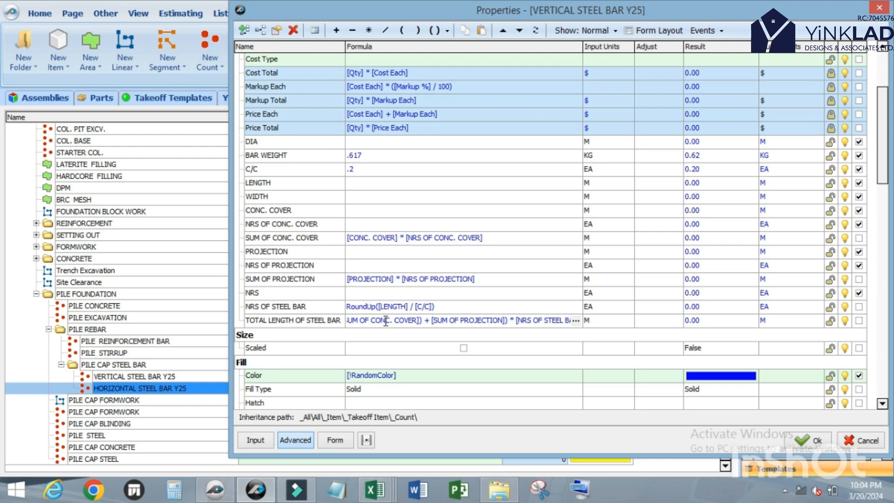
left_click(576, 320)
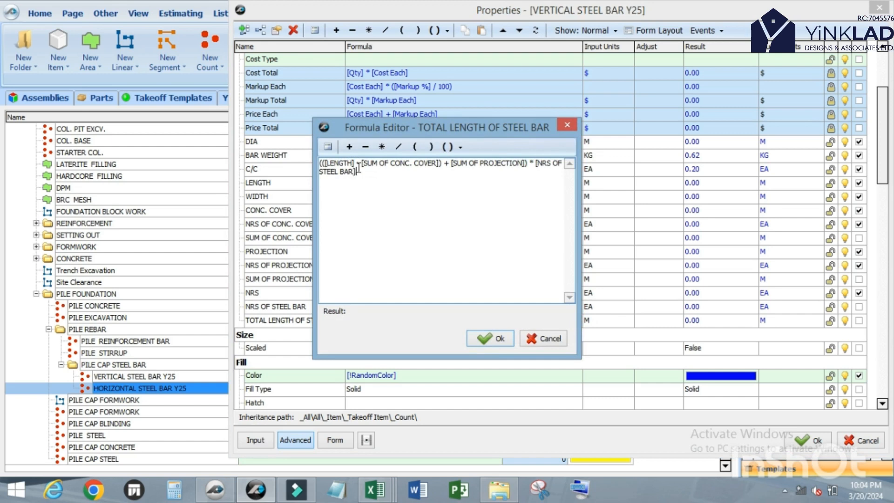
left_click_drag(356, 160, 328, 160)
left_click(330, 147)
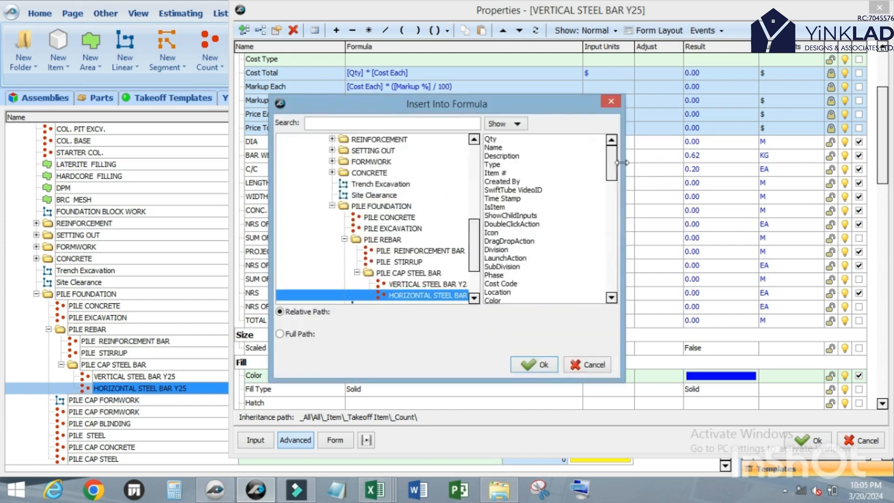
left_click_drag(611, 159, 607, 279)
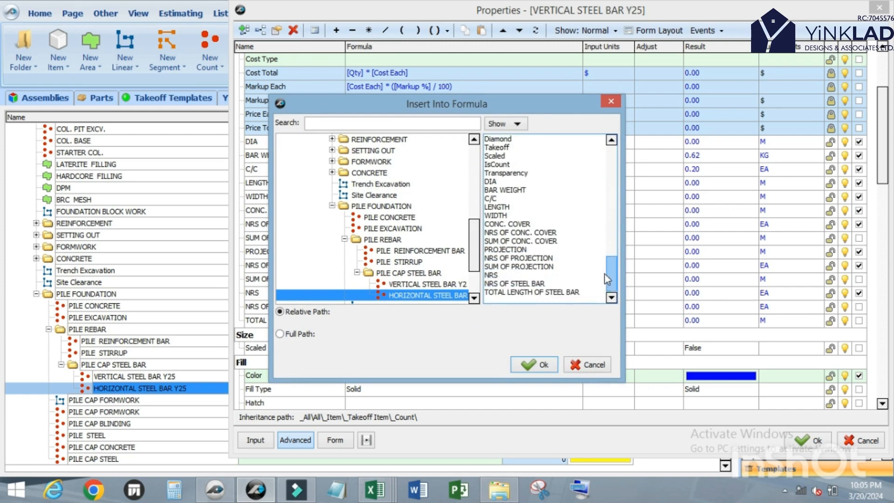
left_click(493, 215)
left_click(534, 363)
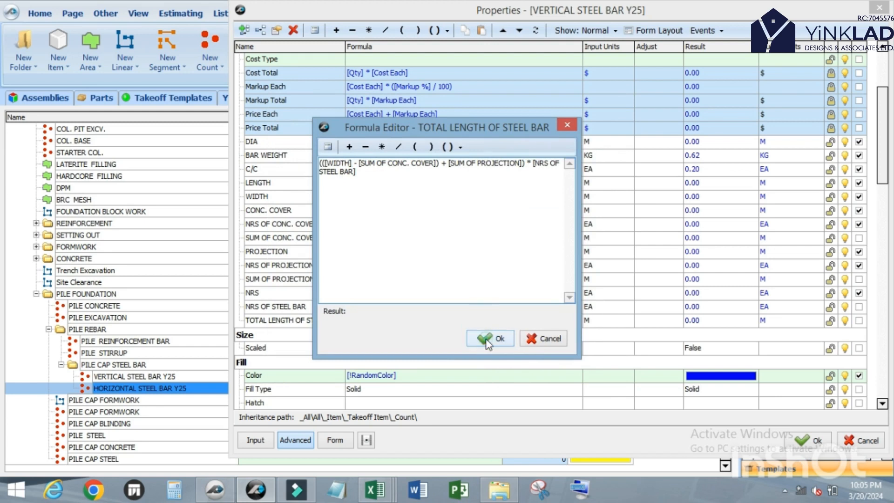
left_click(485, 336)
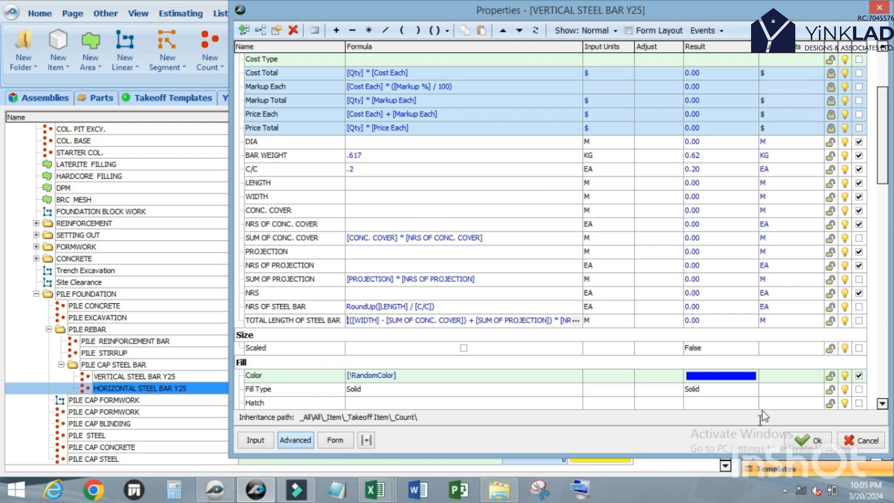
left_click(810, 440)
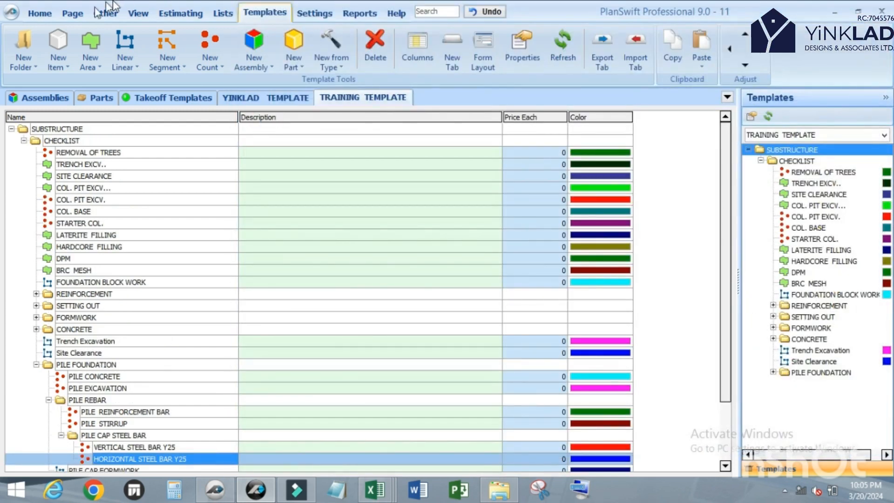
Return to the drawing page and zoom around the pile cap plan.
left_click(39, 13)
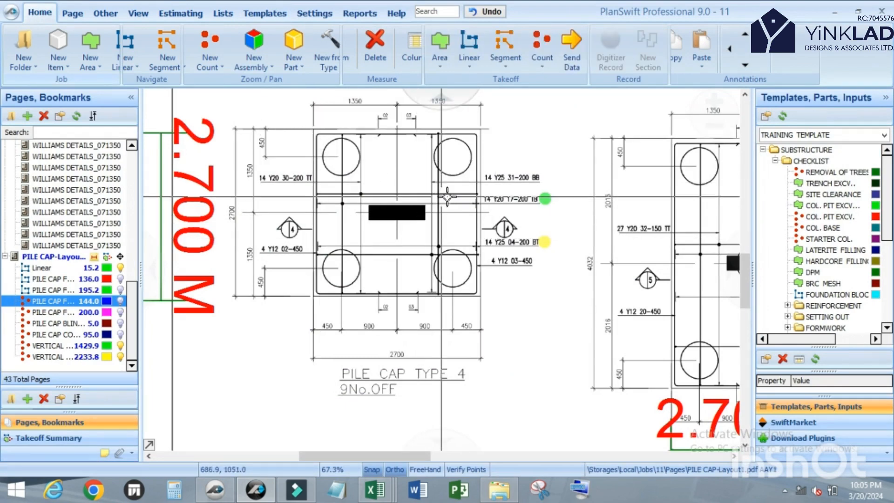
left_click(801, 295)
scroll(801, 295, "down", 2)
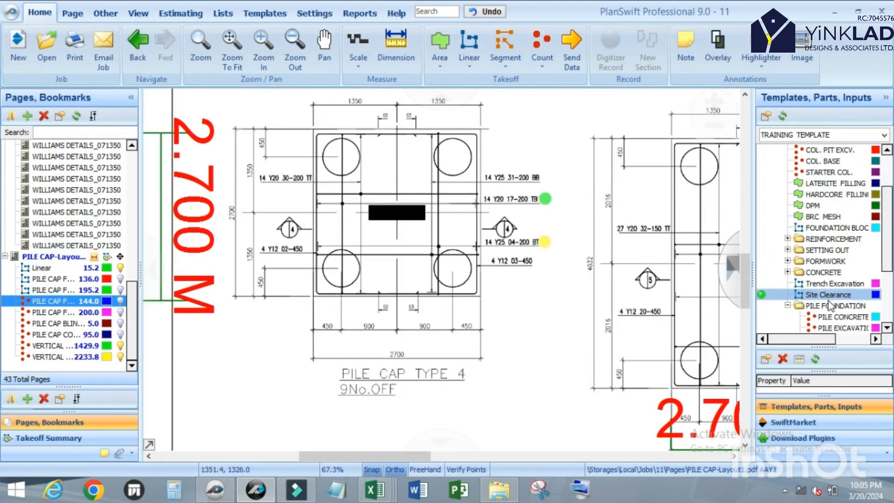
scroll(830, 305, "down", 3)
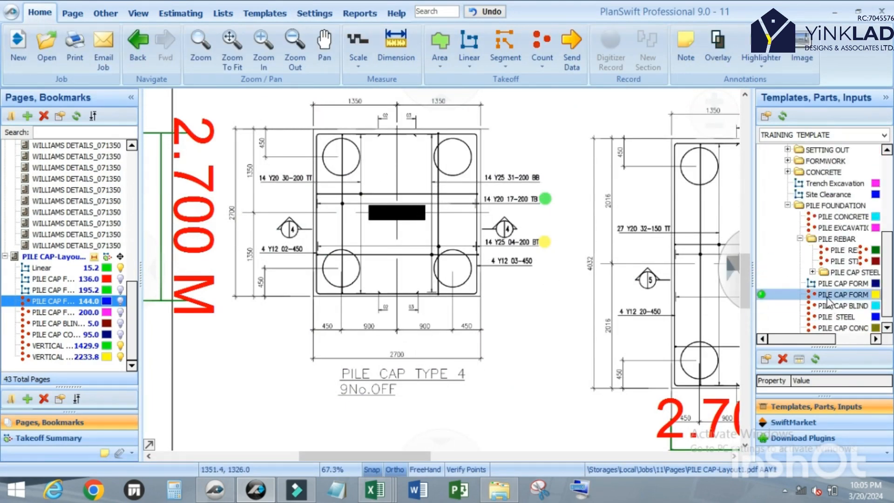
scroll(354, 276, "down", 2)
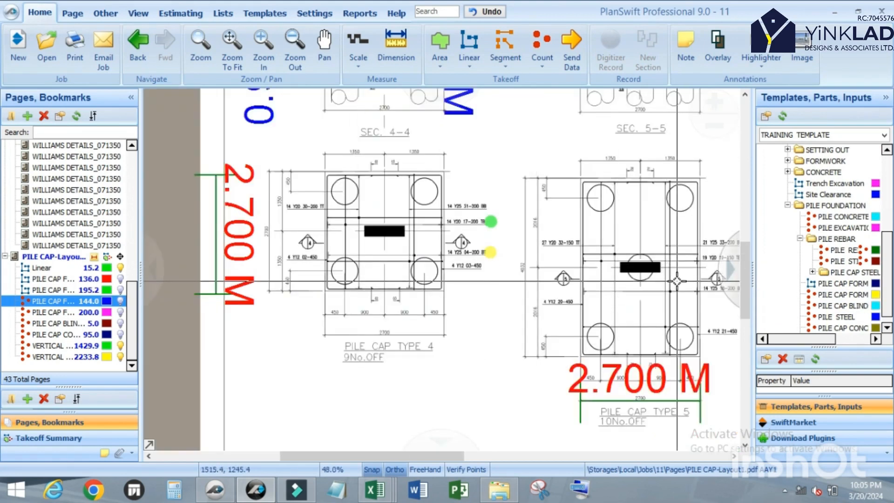
scroll(670, 277, "up", 2)
scroll(535, 263, "down", 2)
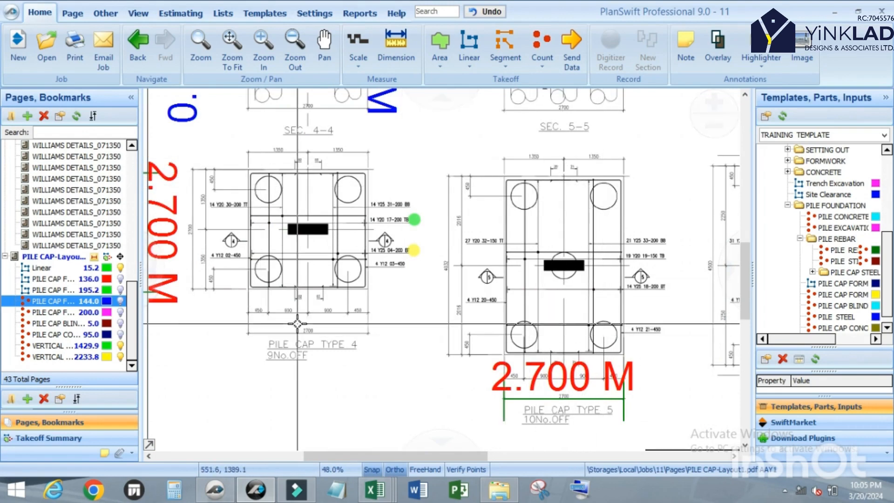
scroll(263, 291, "up", 5)
scroll(527, 210, "down", 4)
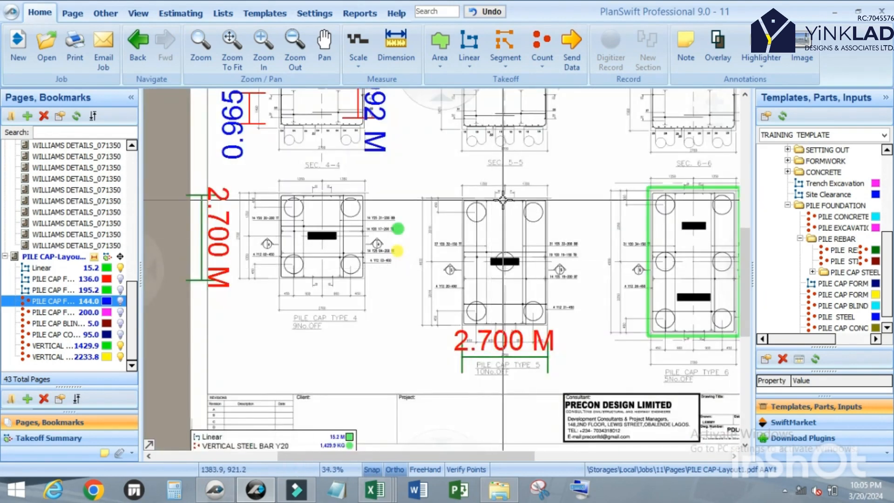
scroll(527, 210, "up", 3)
scroll(527, 211, "down", 3)
scroll(525, 377, "up", 3)
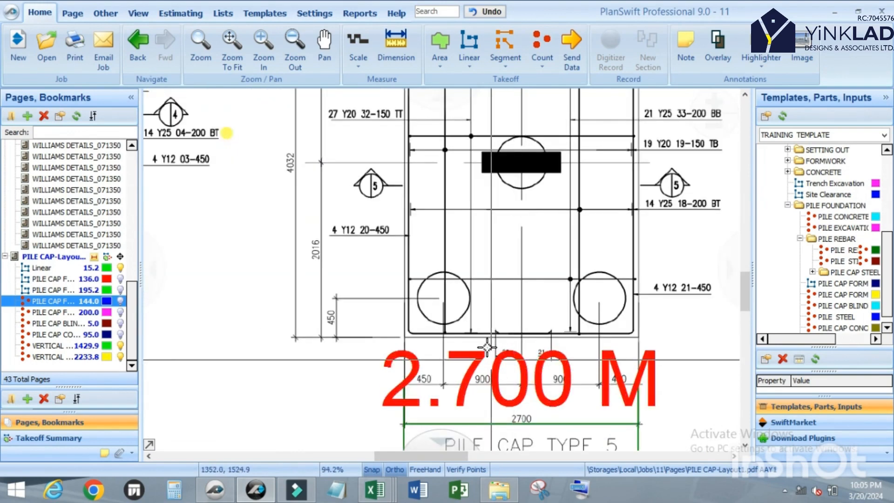
scroll(412, 229, "down", 2)
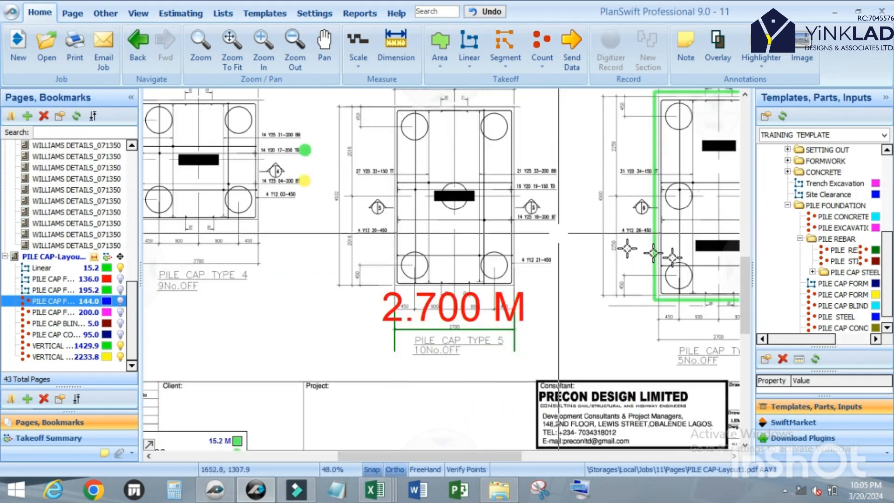
Expand PILE CAP STEEL, view the horizontal steel bar properties, then close them unchanged.
left_click(838, 295)
left_click(815, 273)
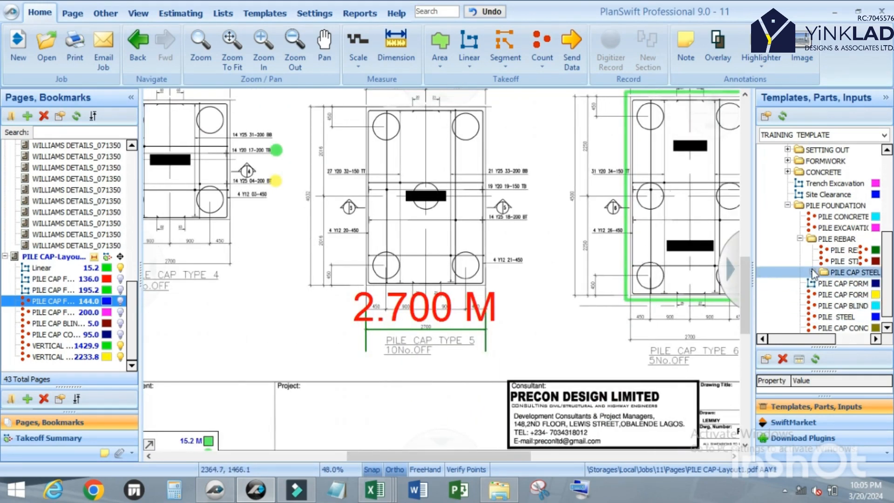
left_click(812, 273)
left_click(832, 295)
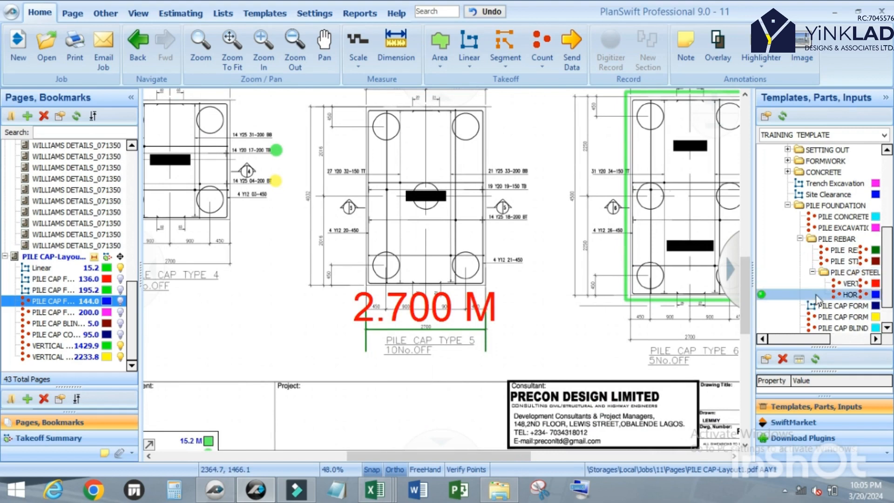
double_click(762, 295)
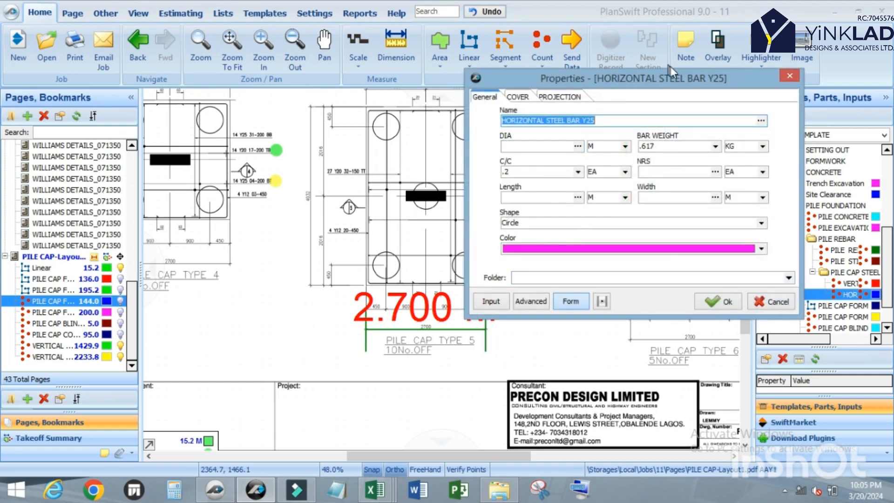
mouse_move(665, 90)
left_mouse_down()
mouse_move(405, 167)
mouse_move(408, 270)
left_mouse_up()
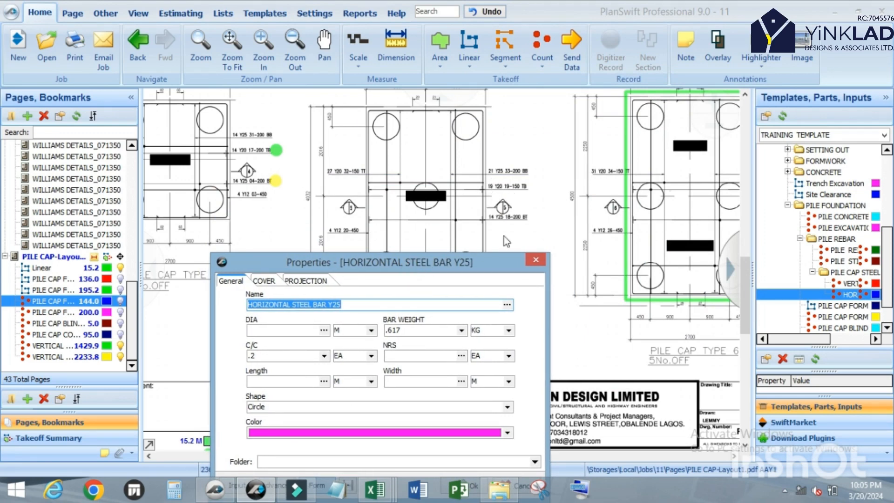
left_click(535, 260)
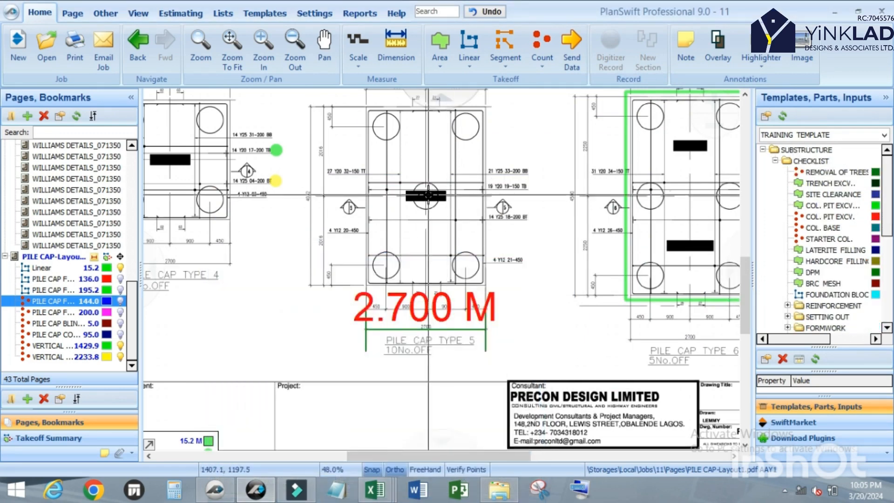
Reopen the HORIZONTAL STEEL BAR Y25 properties and move the window up out of the way.
scroll(468, 195, "up", 3)
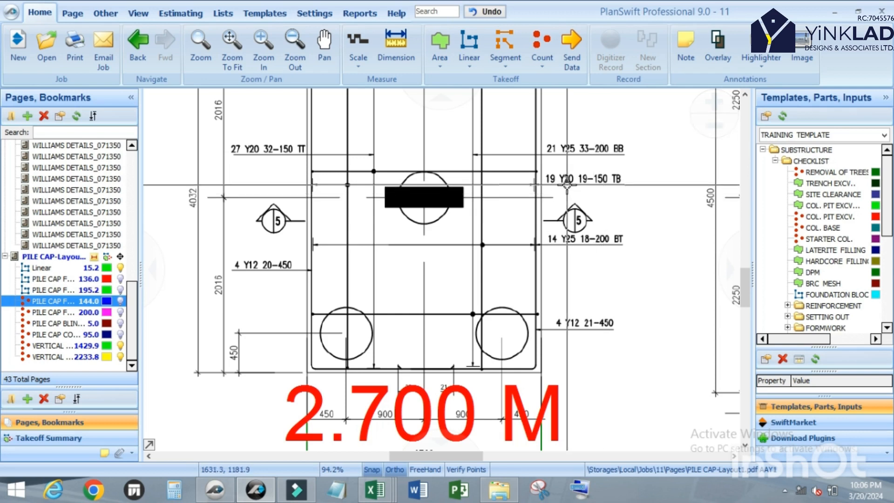
scroll(825, 233, "down", 5)
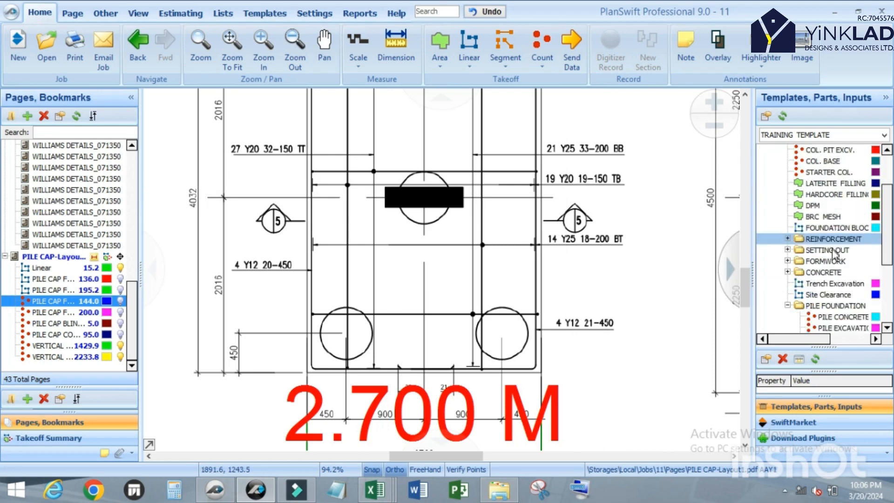
left_click(838, 293)
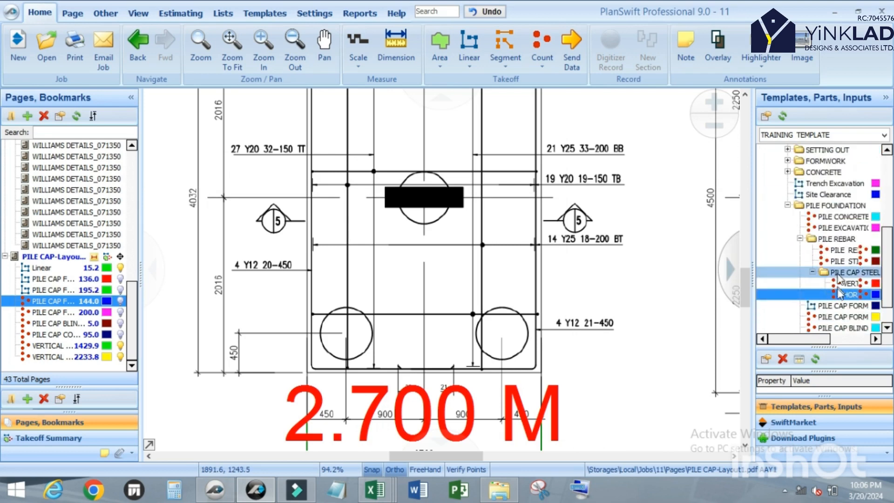
left_click(761, 294)
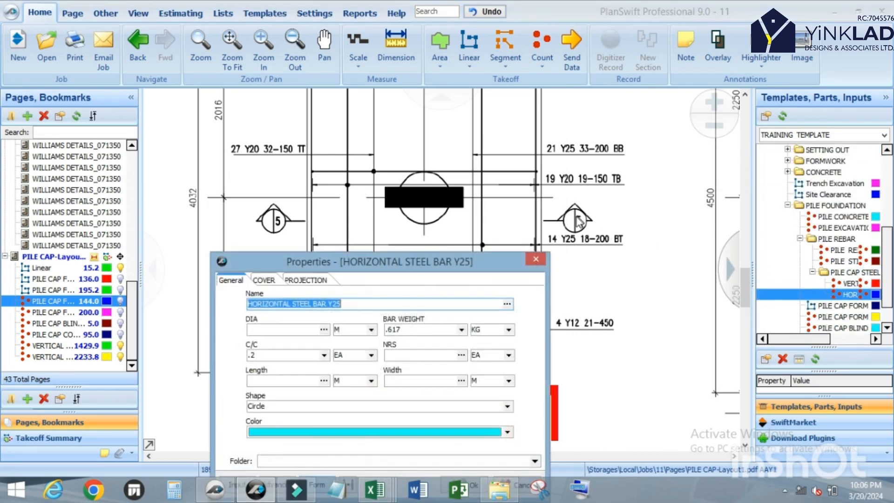
left_click_drag(398, 268, 376, 111)
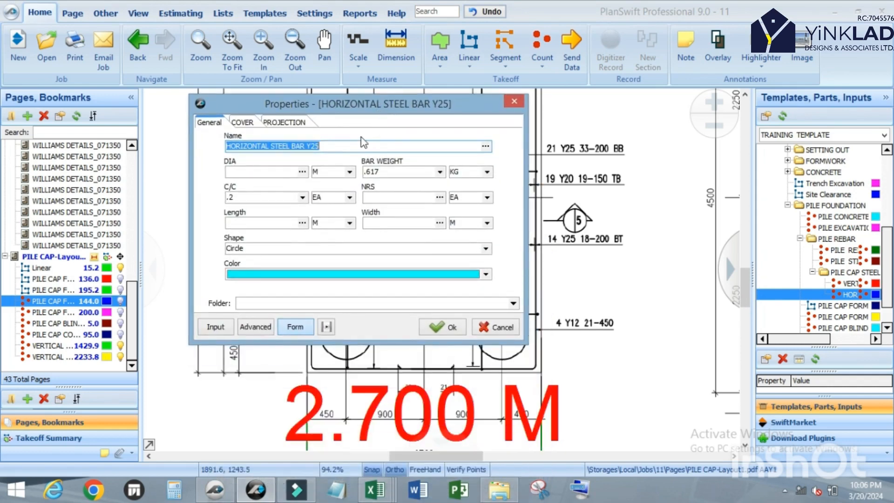
Redefine the item as Y20: diameter 20, weight 2.467, C/C .15, 10 bars, 4.032 × 2.7.
left_click(324, 146)
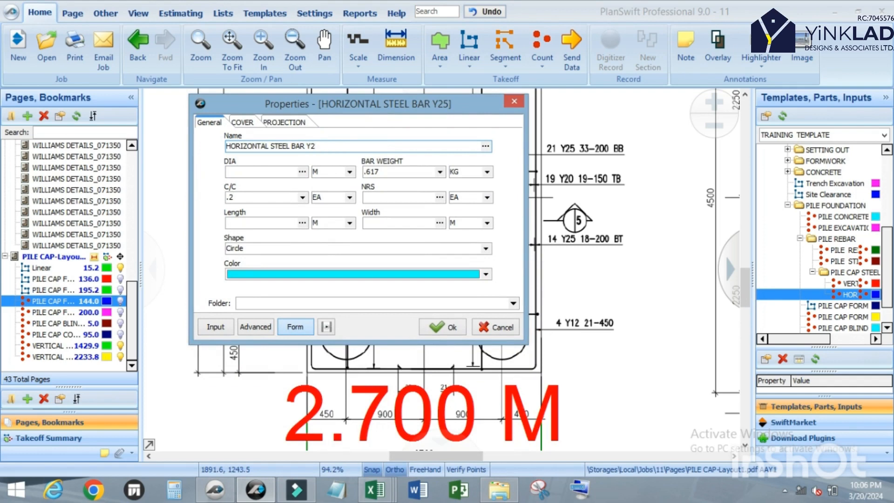
left_click(267, 173)
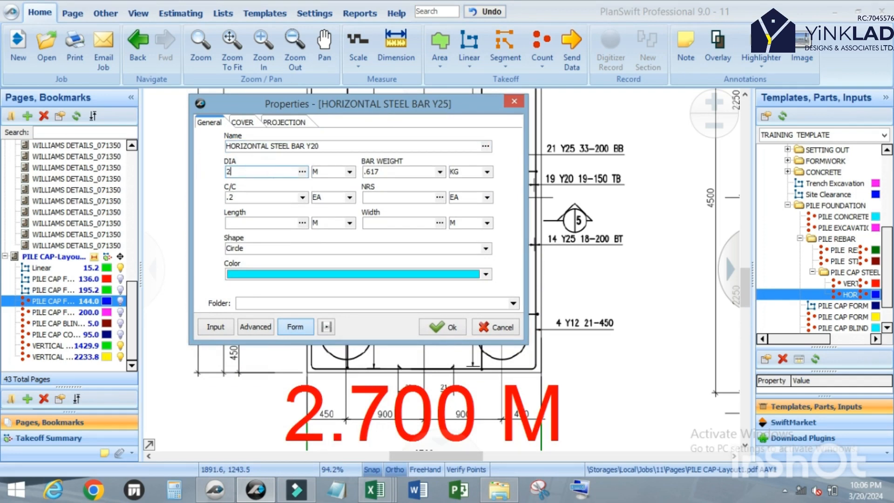
left_click(439, 172)
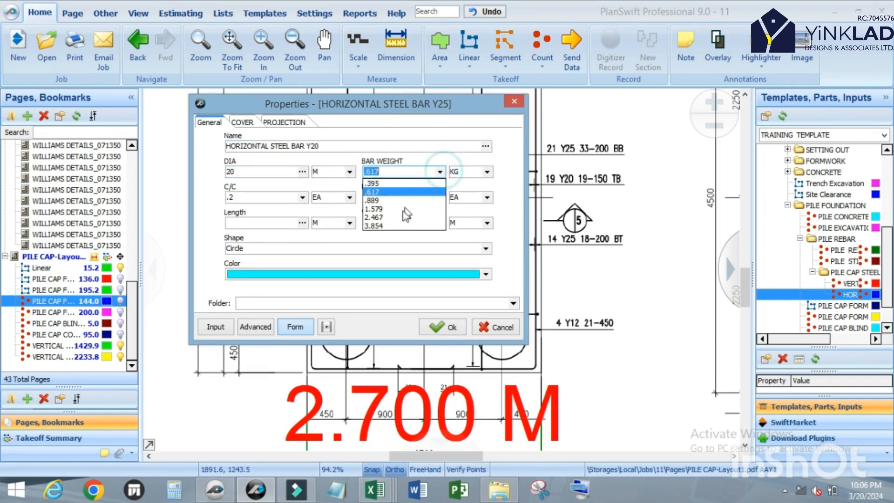
left_click(377, 218)
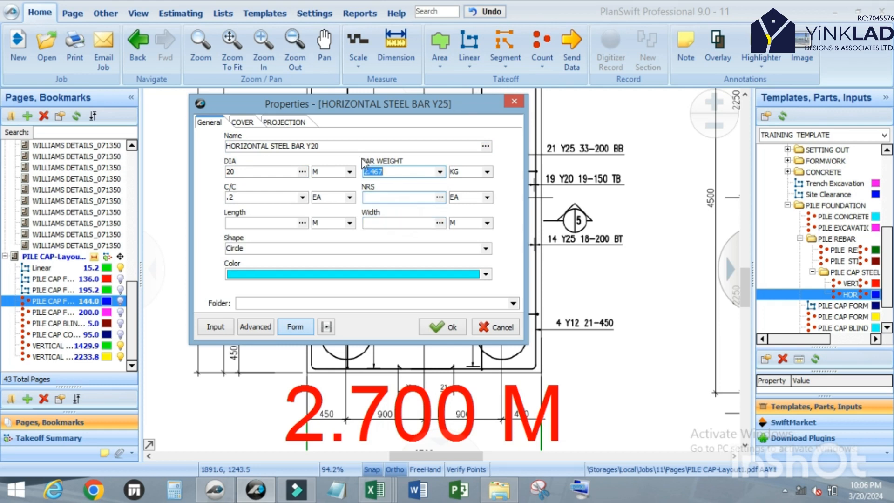
left_click(268, 199)
left_click(303, 197)
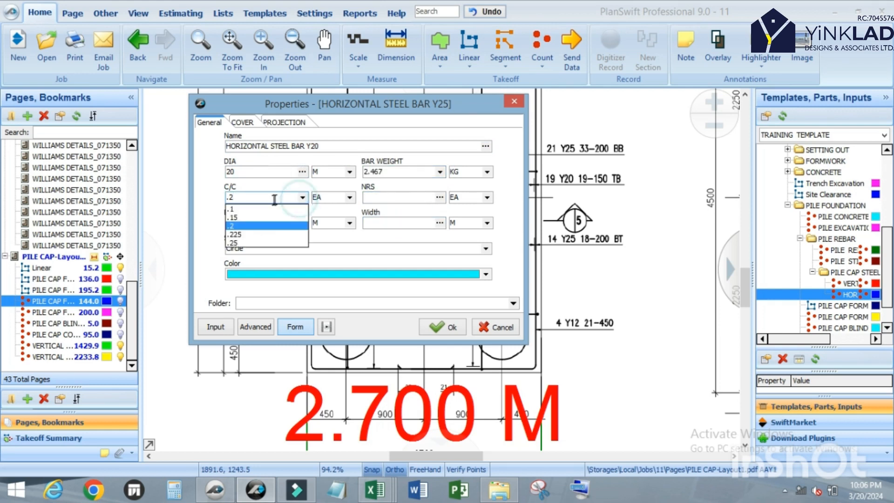
left_click(261, 219)
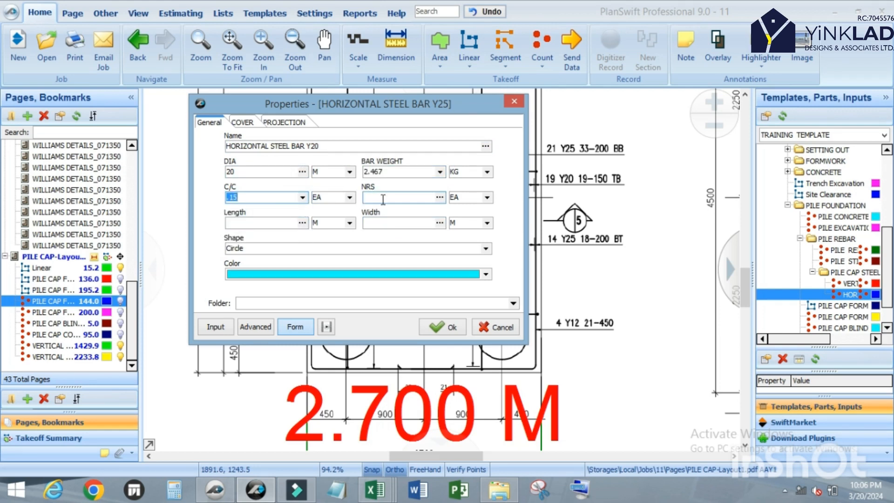
left_click(382, 199)
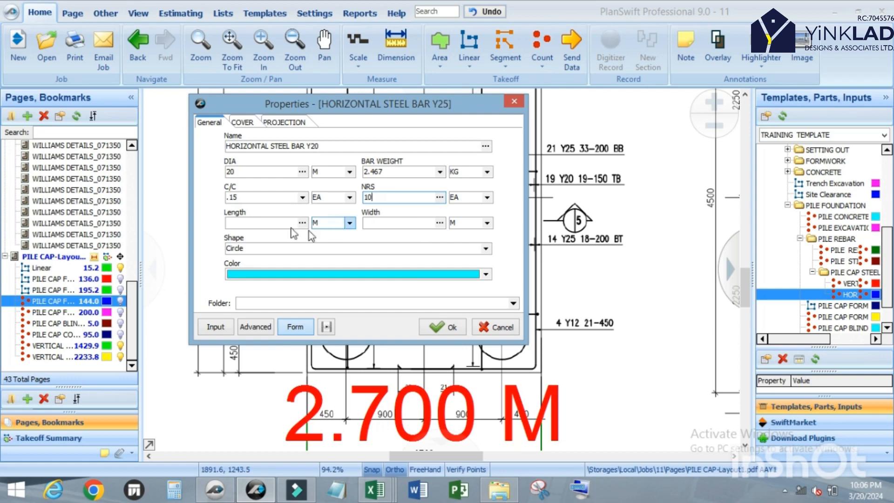
left_click(260, 223)
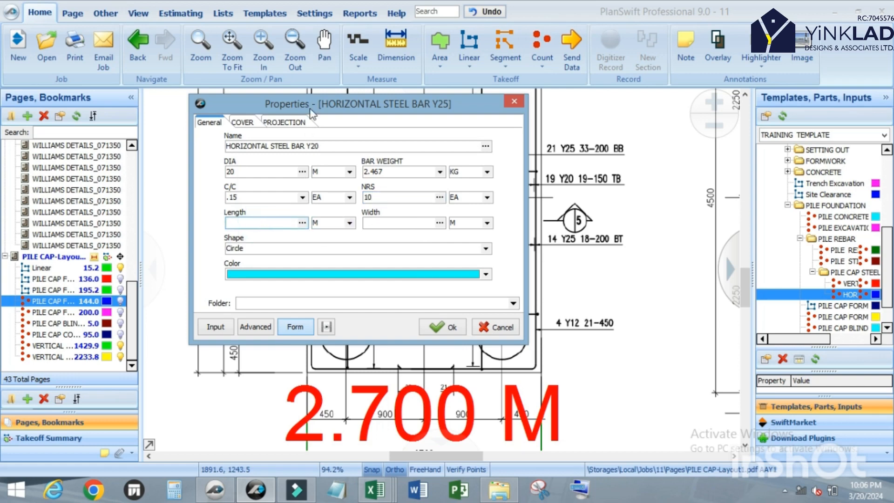
left_click_drag(311, 113, 422, 87)
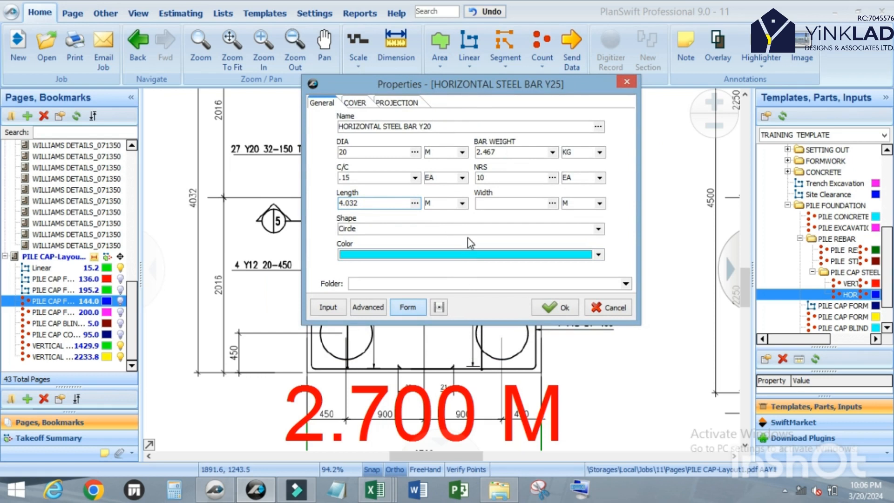
left_click(499, 202)
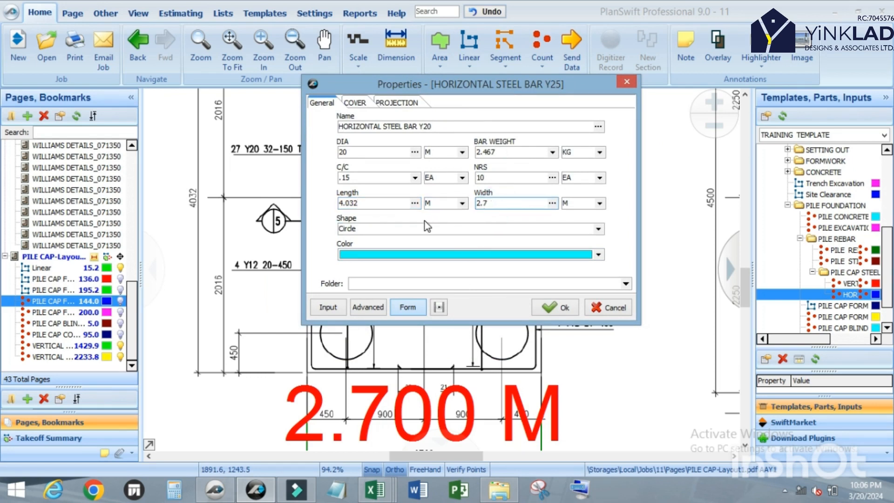
Set projection 1 with 2 projections, confirm the item, and place its count point.
left_click(355, 103)
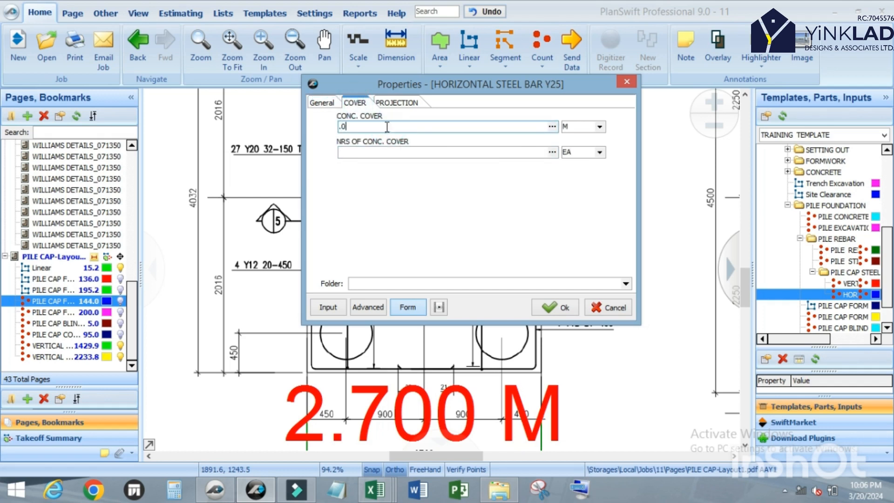
left_click(403, 104)
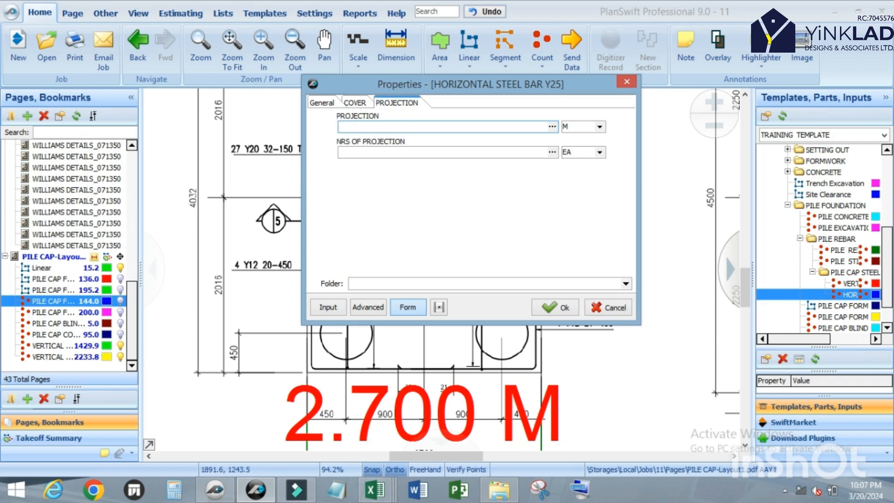
left_click(364, 152)
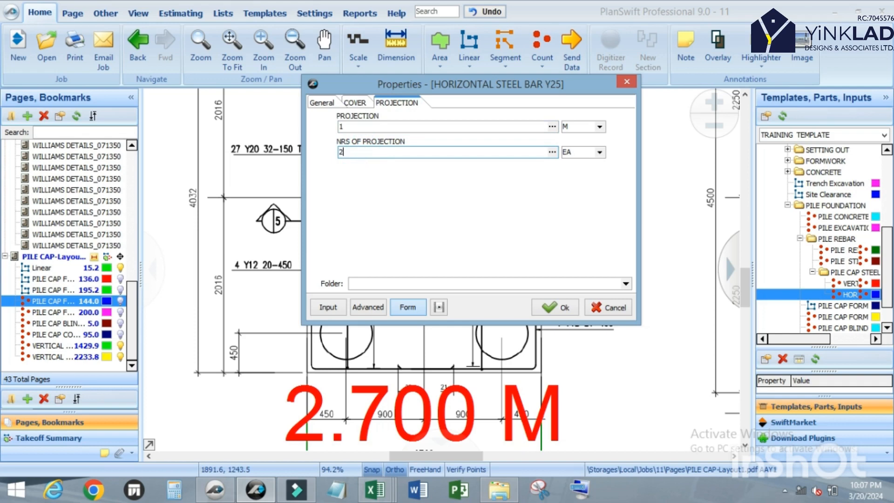
type("2")
left_click(322, 103)
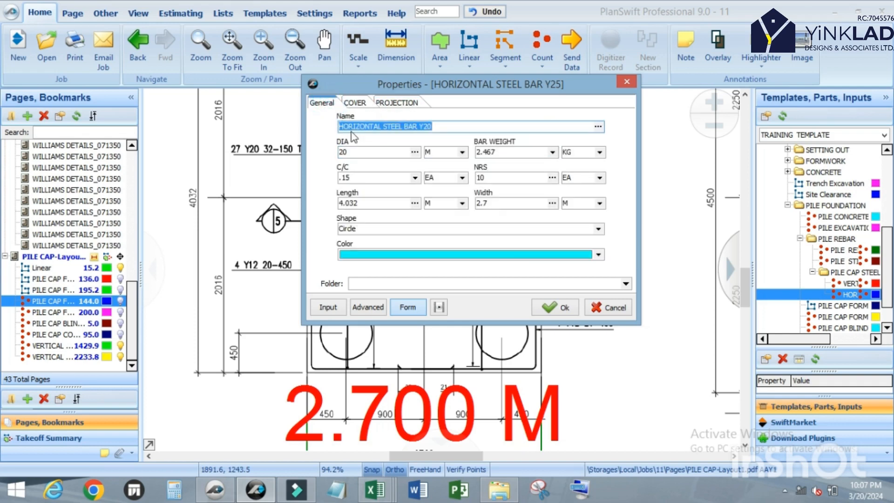
left_click(557, 308)
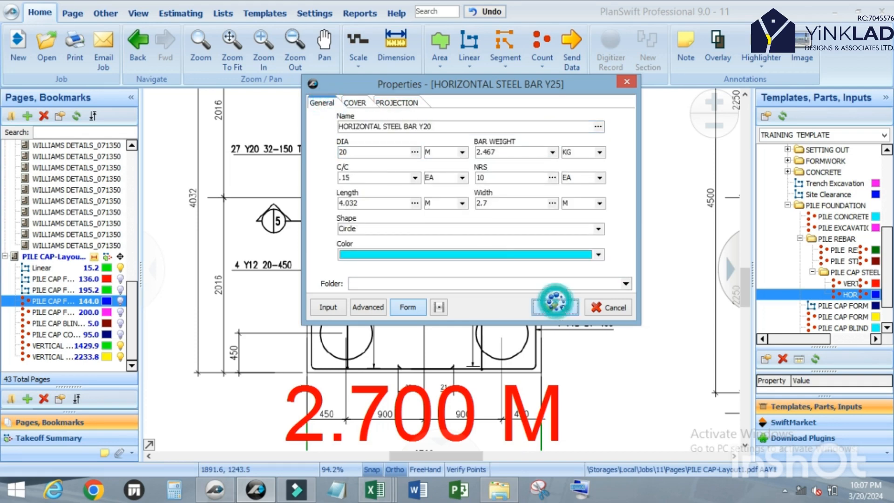
left_click(506, 267)
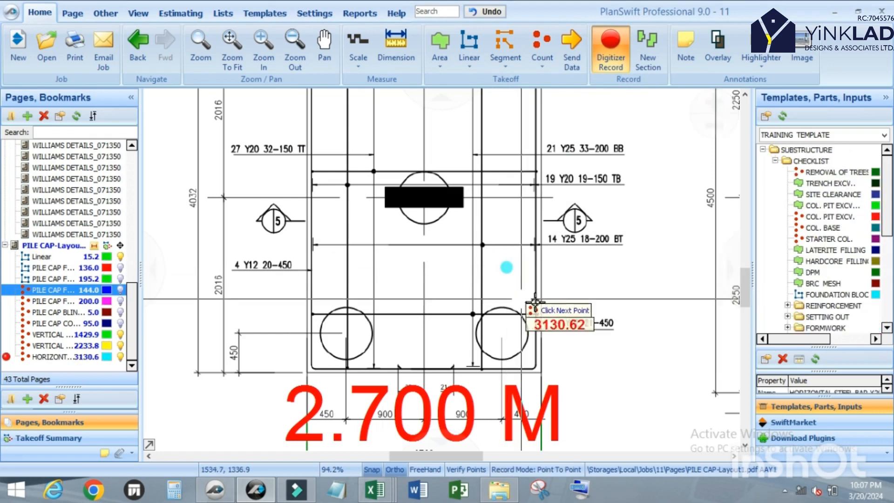
Stop the count and zoom into the legend to check HORIZONTAL STEEL BAR Y20 at 3,130.6 KG.
key("Escape")
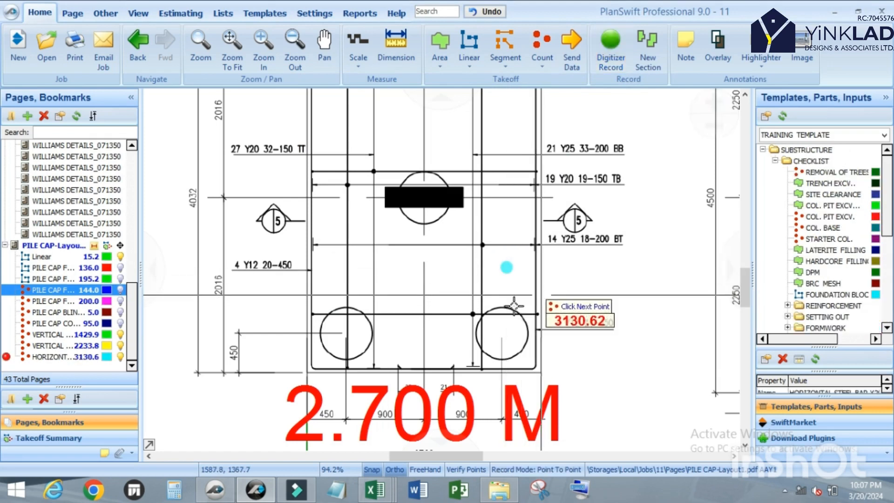
scroll(512, 305, "down", 3)
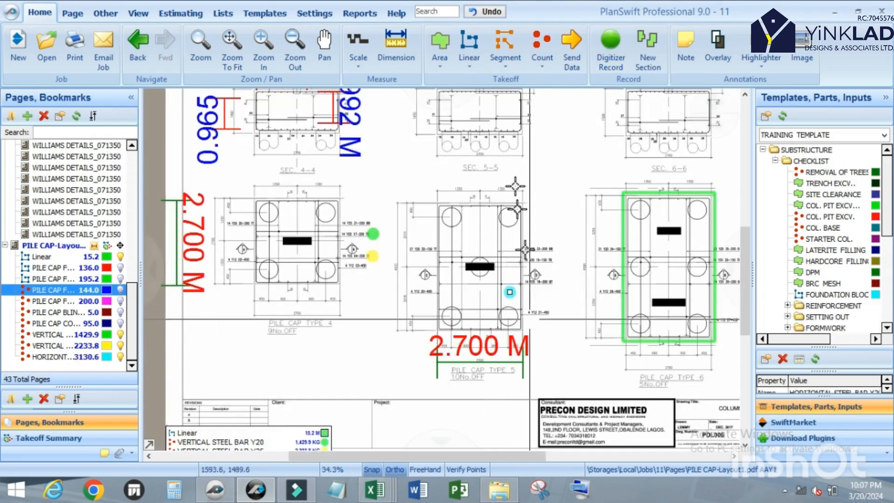
scroll(437, 98, "up", 2)
scroll(461, 214, "down", 2)
scroll(463, 158, "up", 3)
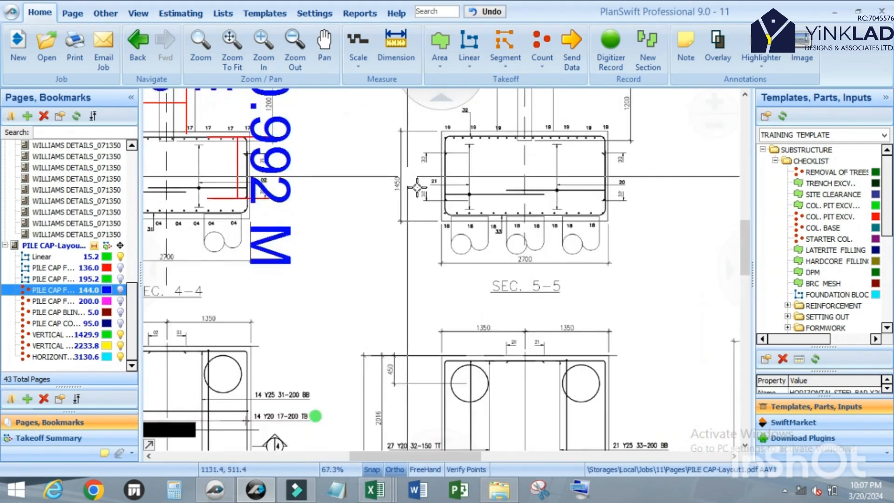
scroll(387, 198, "down", 2)
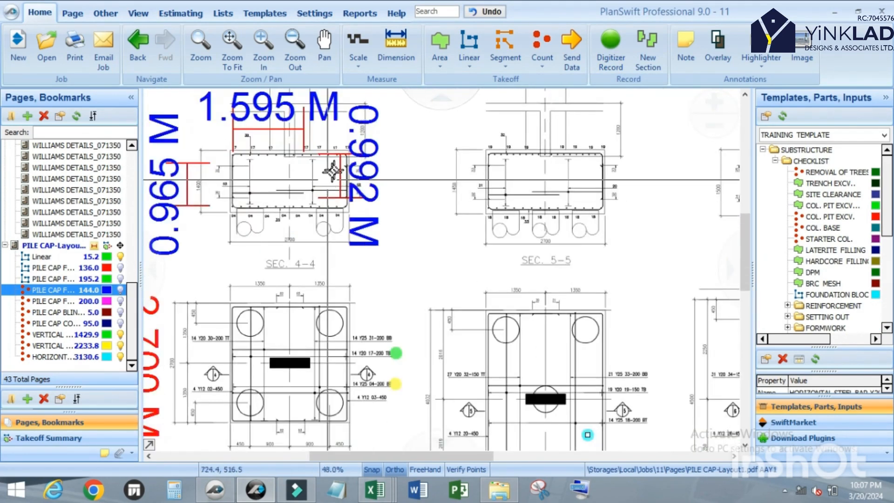
scroll(501, 194, "down", 2)
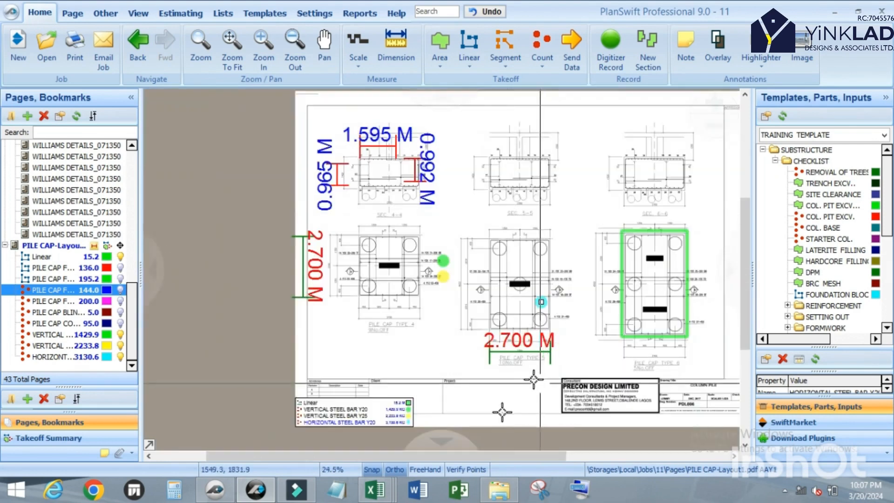
scroll(416, 414, "up", 3)
scroll(416, 415, "up", 1)
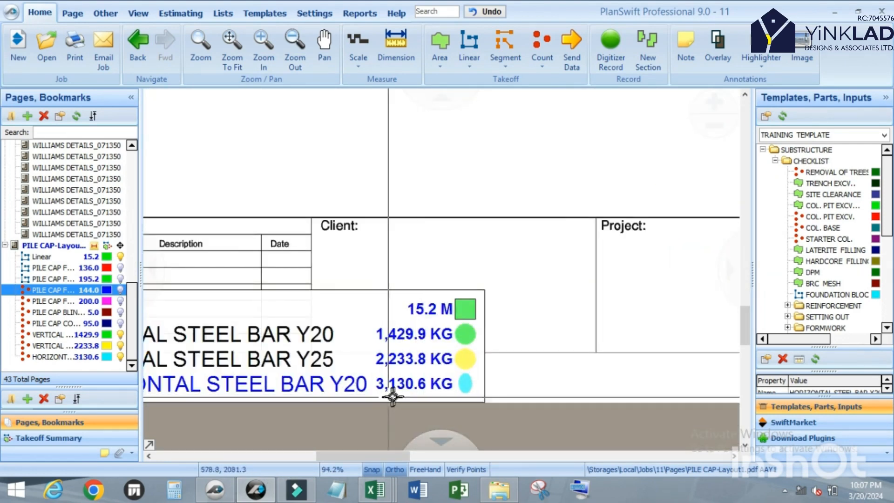
scroll(319, 349, "down", 1)
scroll(319, 350, "down", 4)
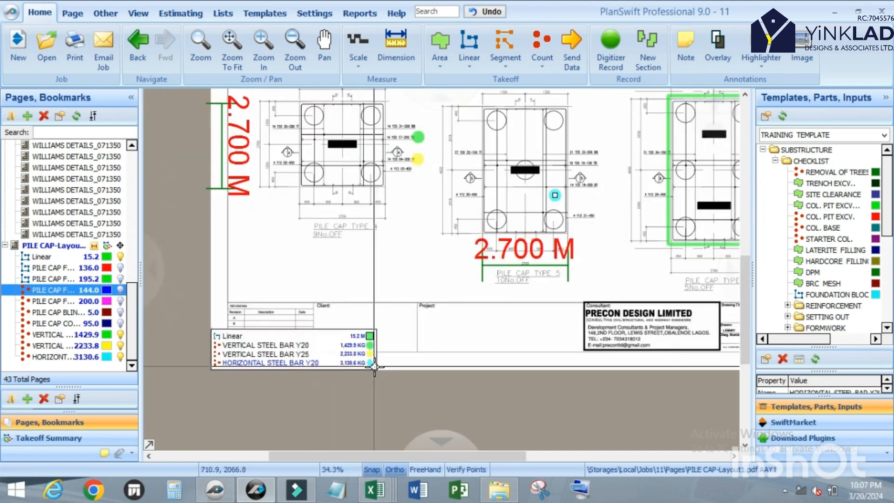
scroll(316, 358, "up", 3)
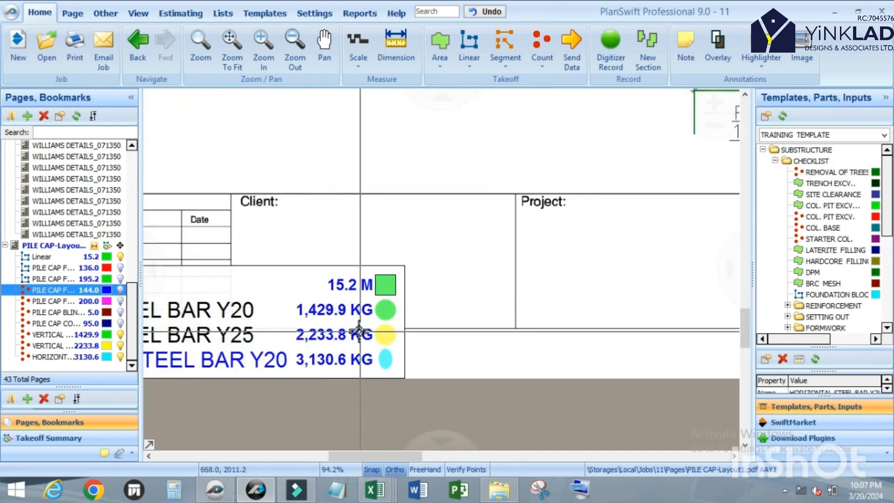
scroll(294, 371, "down", 5)
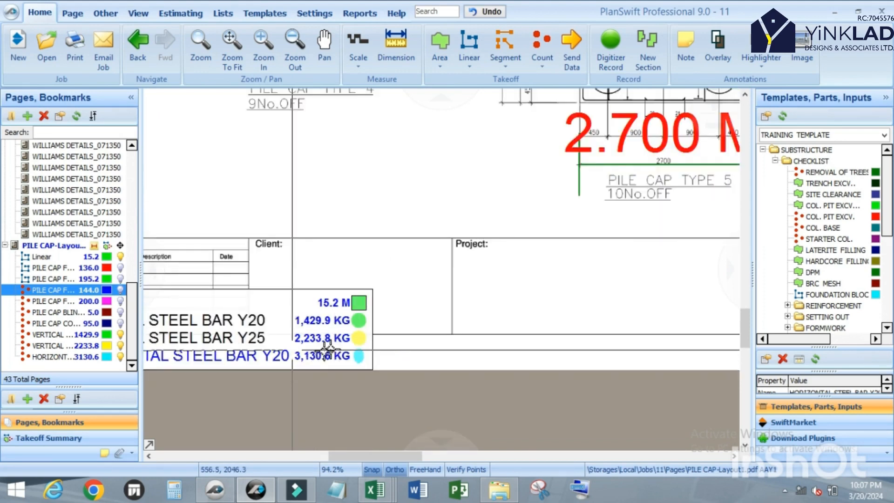
scroll(458, 248, "up", 4)
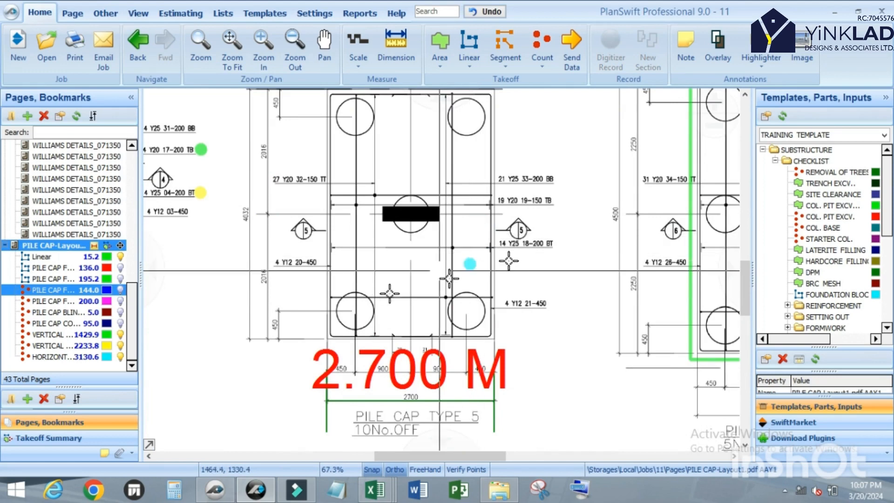
scroll(506, 255, "down", 3)
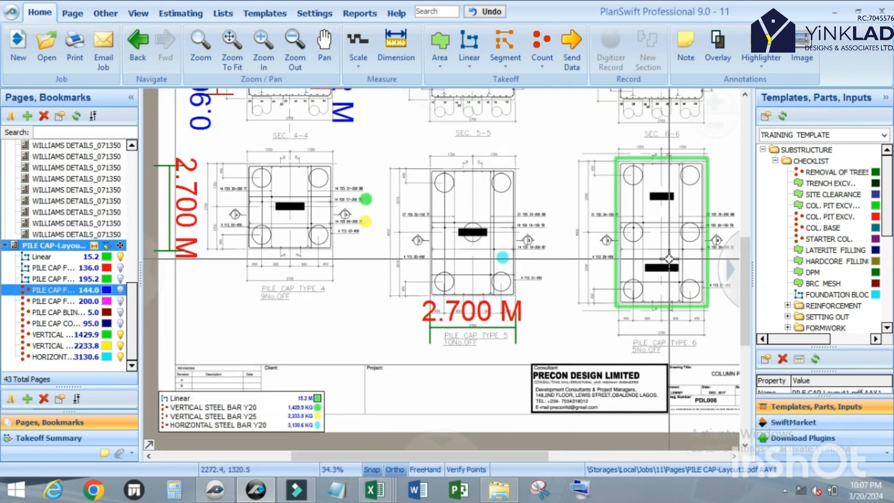
scroll(712, 260, "up", 3)
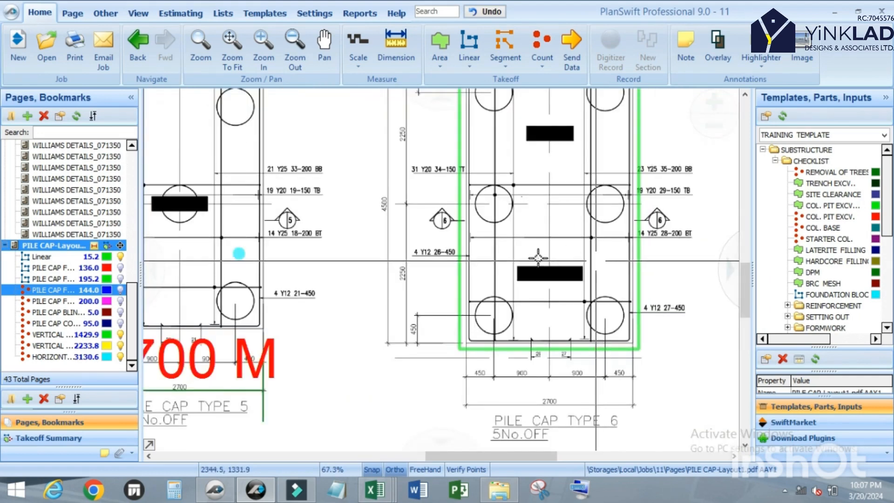
scroll(403, 212, "down", 2)
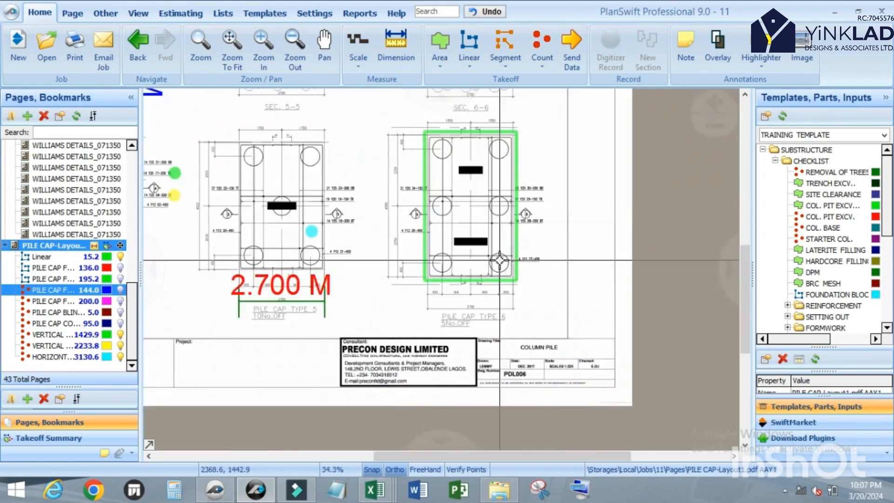
scroll(497, 260, "up", 1)
left_click(822, 294)
scroll(816, 275, "down", 5)
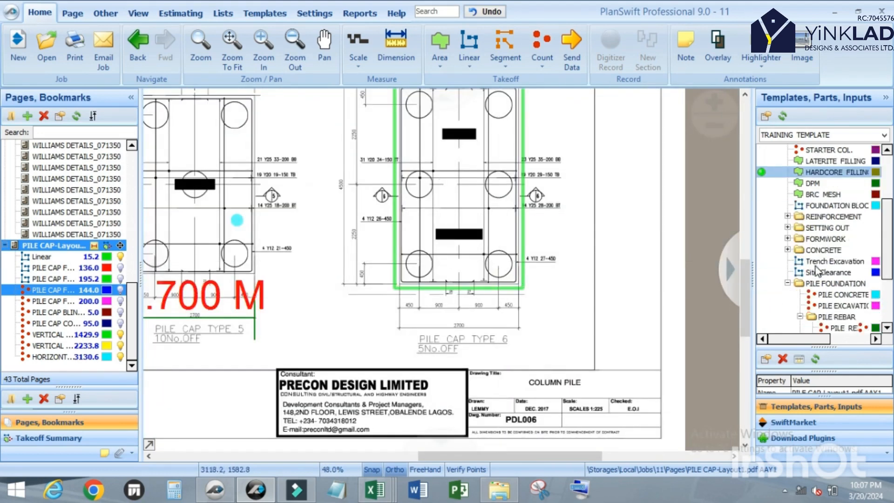
left_click(842, 265)
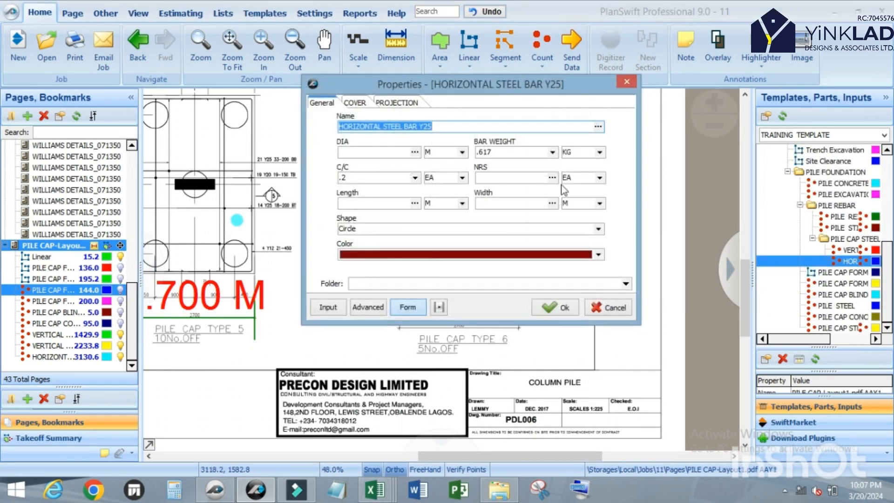
mouse_move(550, 84)
left_mouse_down()
mouse_move(410, 122)
mouse_move(328, 103)
mouse_move(219, 110)
mouse_move(230, 102)
left_mouse_up()
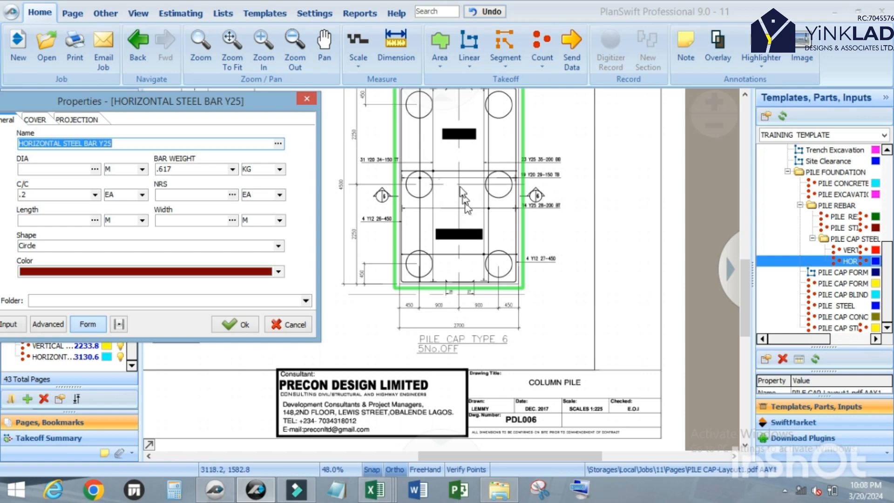
left_click(306, 99)
scroll(407, 164, "up", 3)
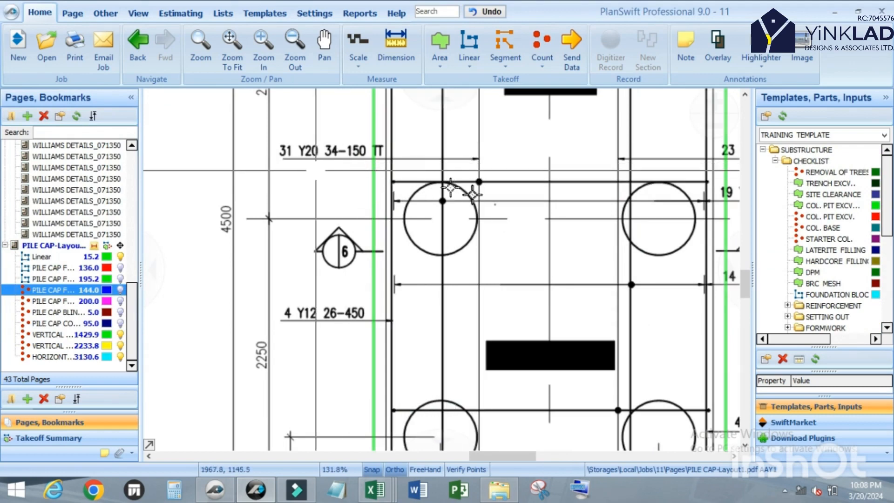
scroll(473, 193, "down", 2)
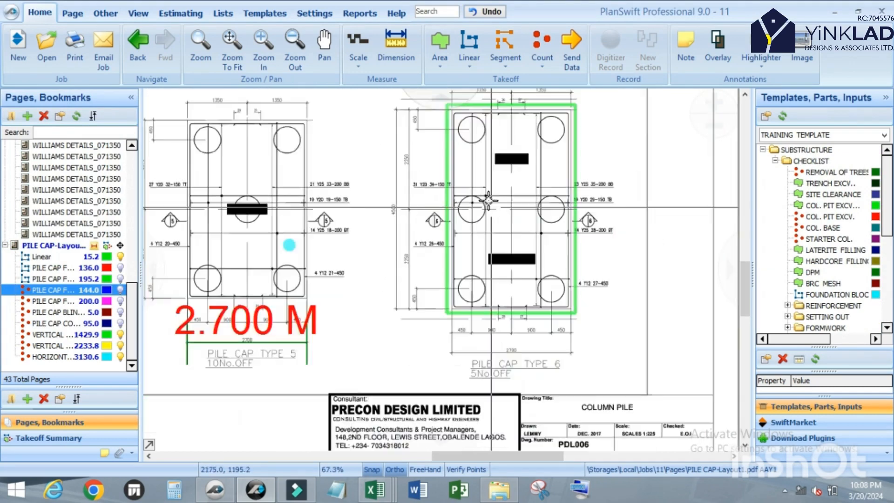
scroll(488, 200, "down", 1)
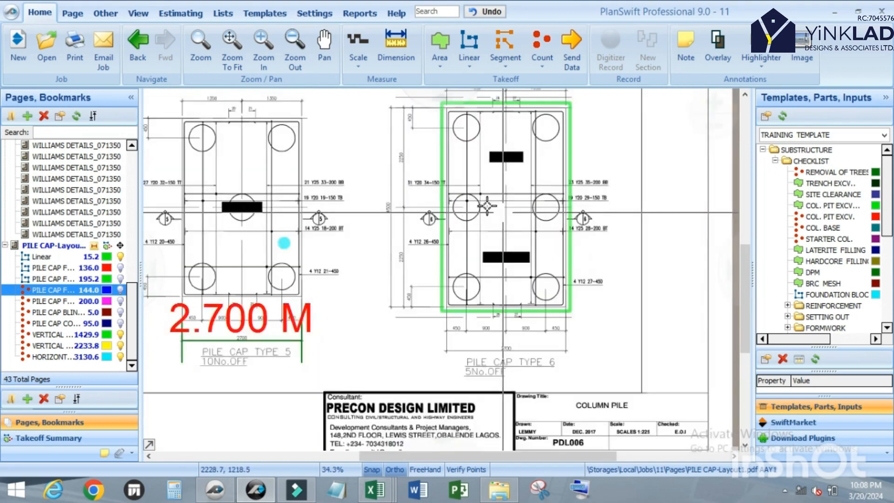
scroll(486, 205, "up", 2)
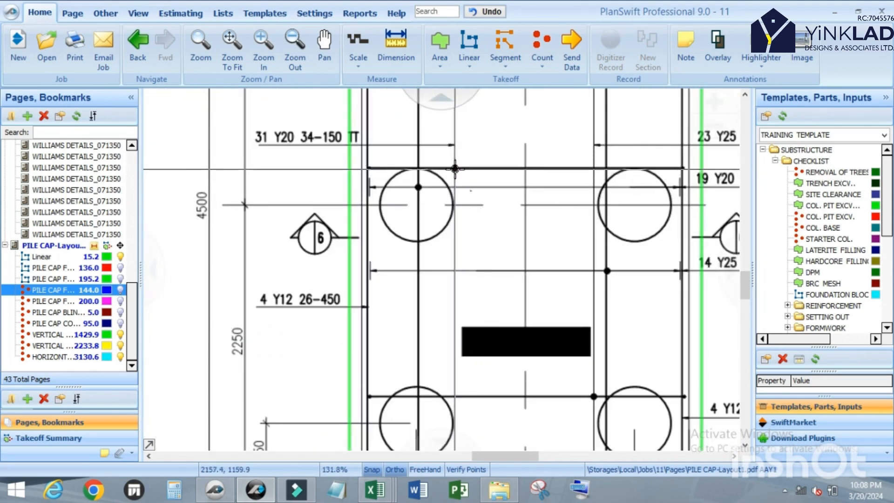
left_click(455, 168)
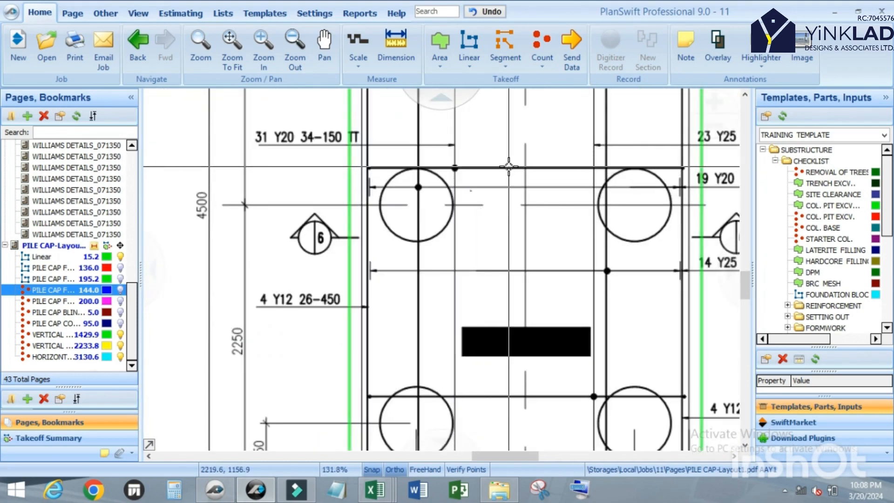
scroll(514, 169, "down", 1)
scroll(458, 149, "up", 1)
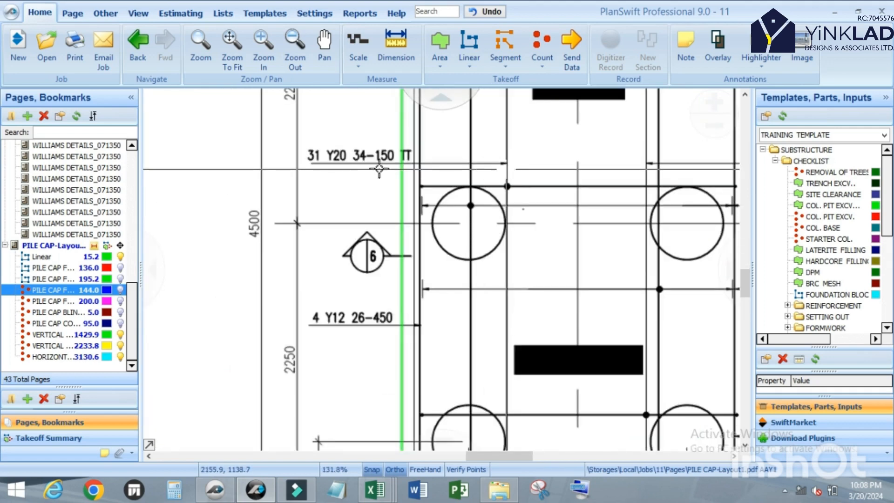
scroll(379, 169, "down", 1)
scroll(424, 162, "up", 1)
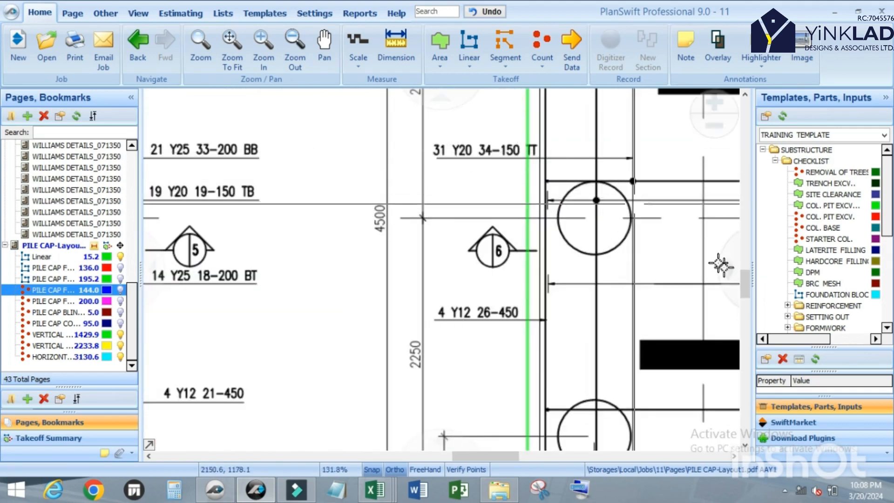
scroll(815, 298, "down", 4)
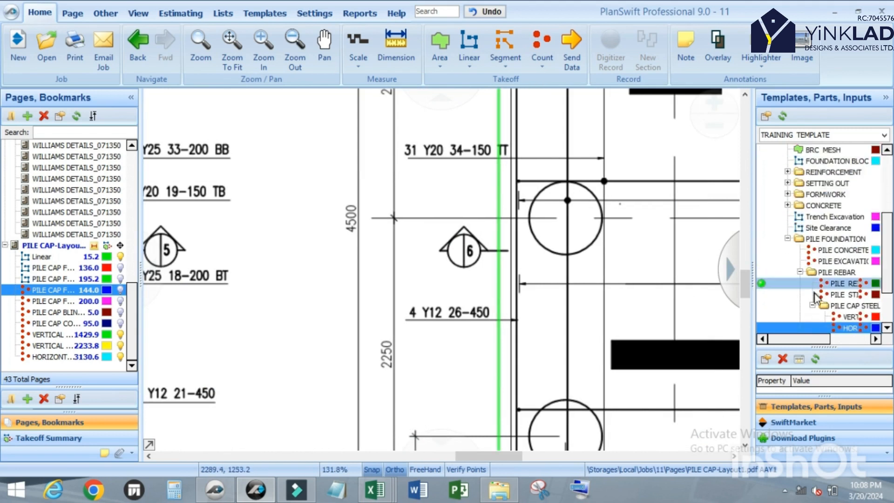
scroll(821, 305, "down", 2)
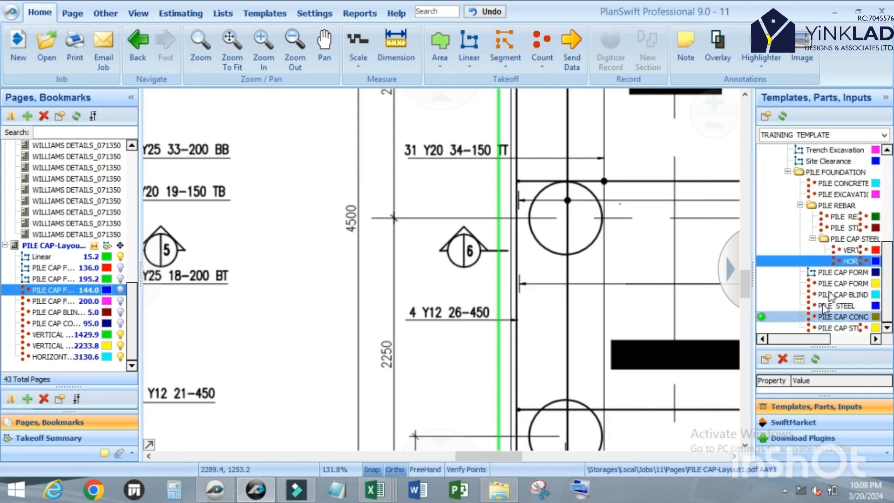
Set the horizontal bar to Y20, weight 2.467, C/C .15, length 4.5, width 2.7.
left_click(761, 261)
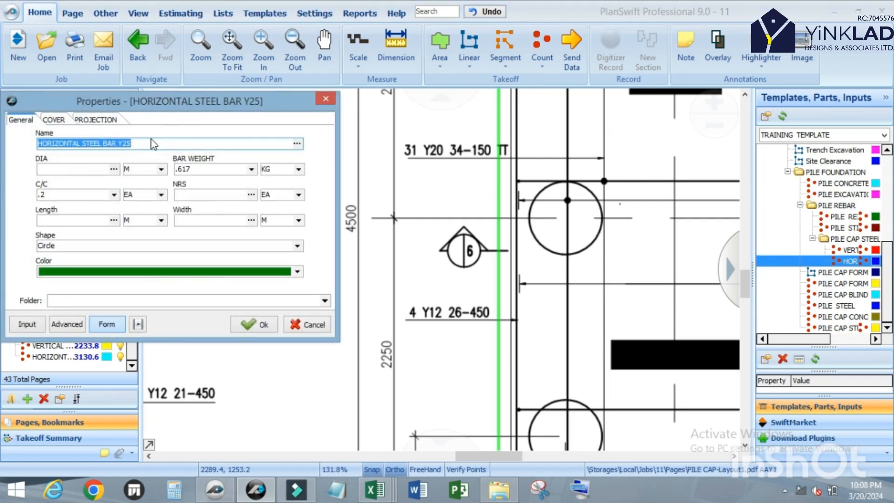
left_click(146, 140)
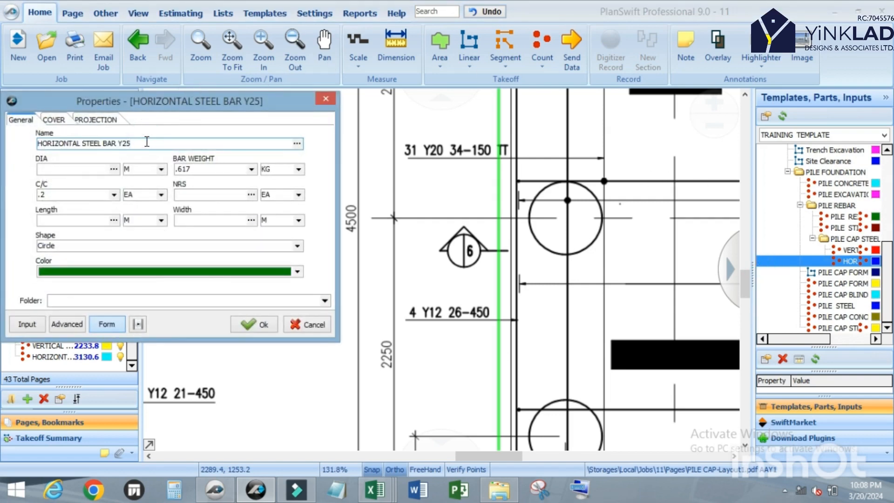
left_click(59, 171)
type("20")
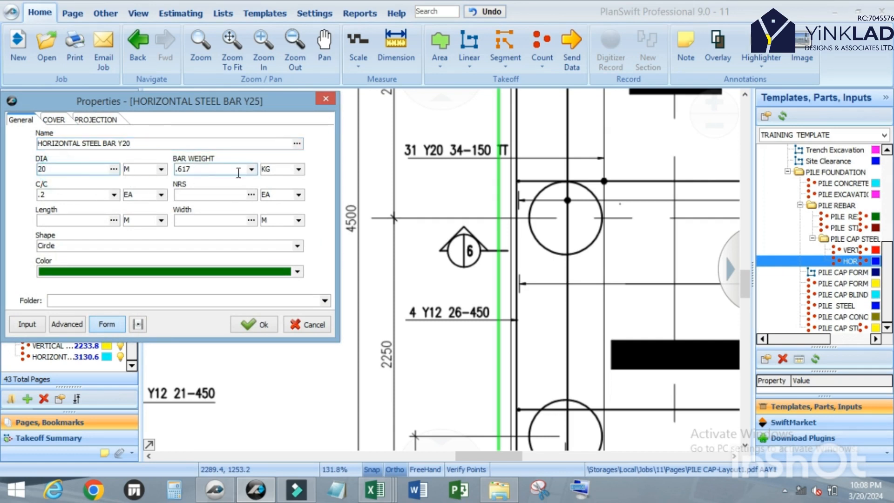
left_click(251, 169)
left_click(235, 215)
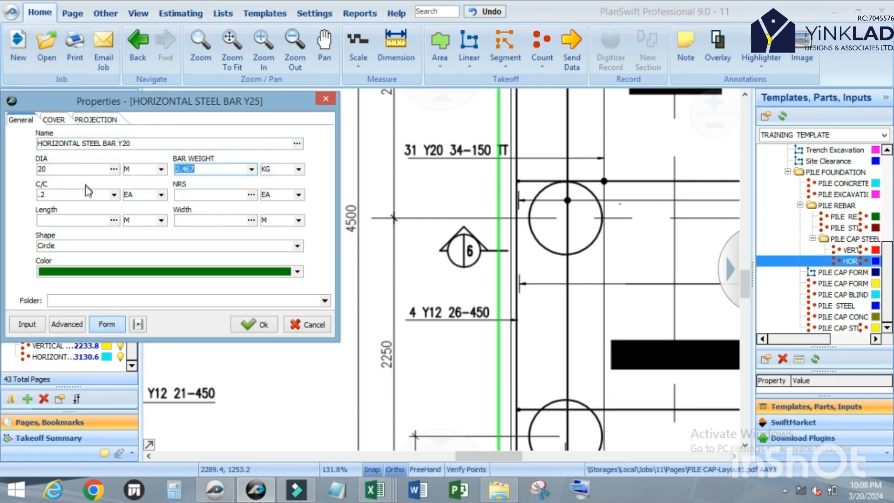
left_click(114, 195)
left_click(82, 215)
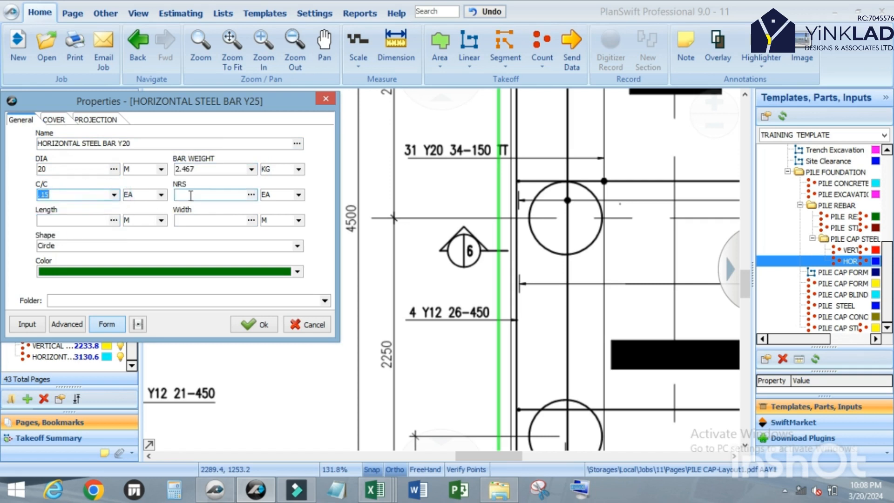
left_click(190, 196)
left_click(82, 221)
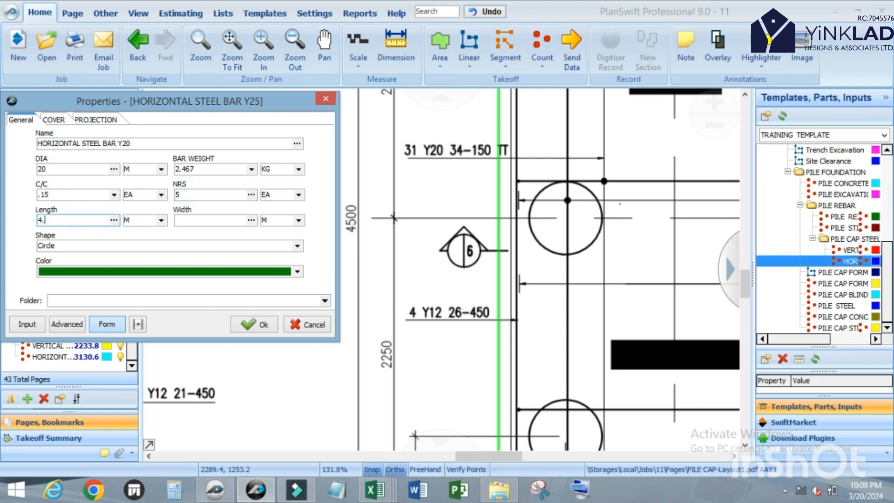
left_click(211, 221)
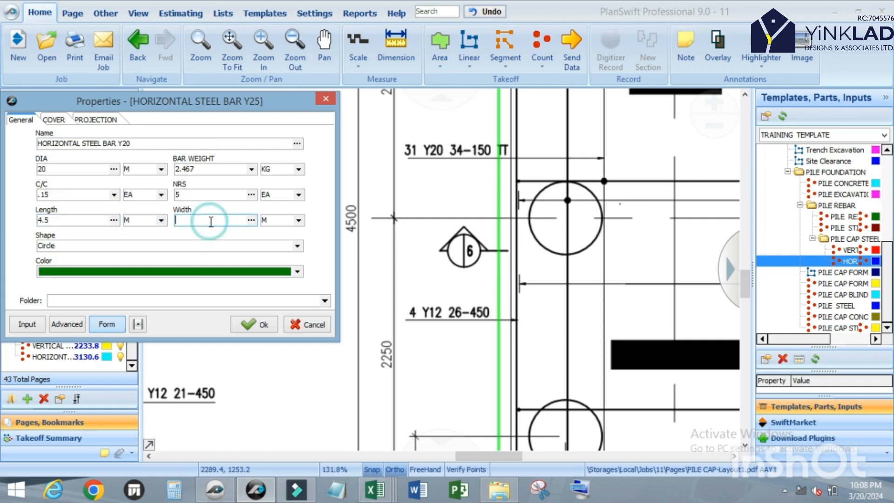
type("2.7")
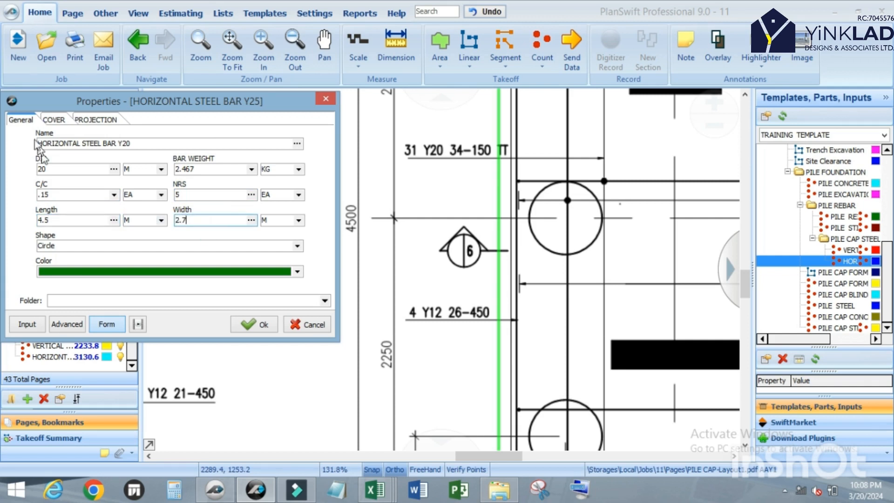
Set cover 0.05 ×2 and projection 1 ×2, then confirm the item.
left_click(54, 120)
left_click(129, 145)
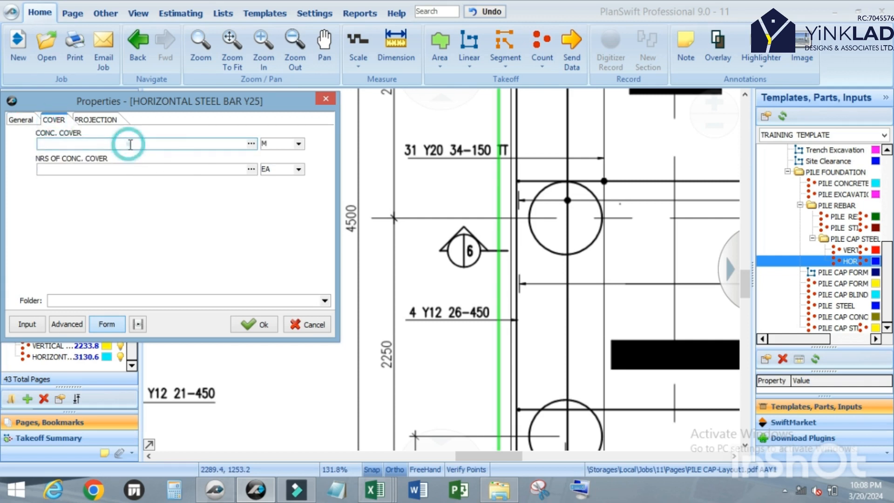
type(".")
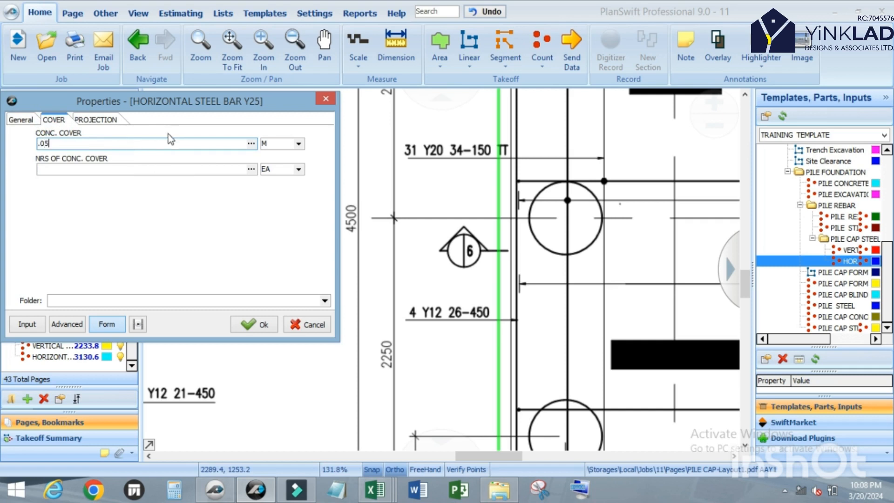
type("05")
left_click(104, 167)
type("2")
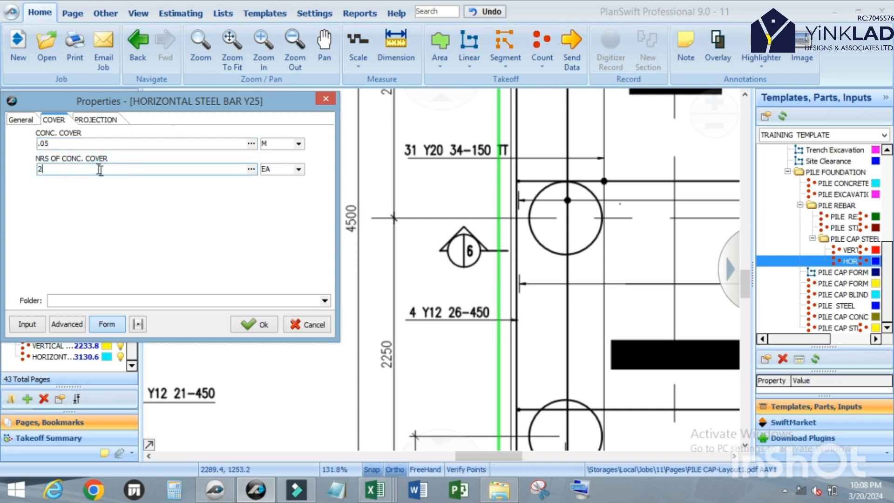
left_click(97, 121)
left_click(87, 146)
type("1")
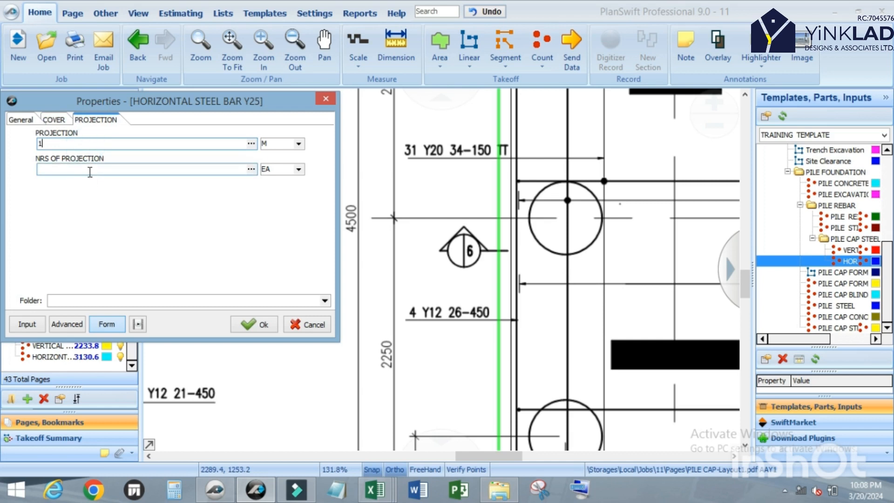
left_click(90, 167)
type("2")
left_click(19, 121)
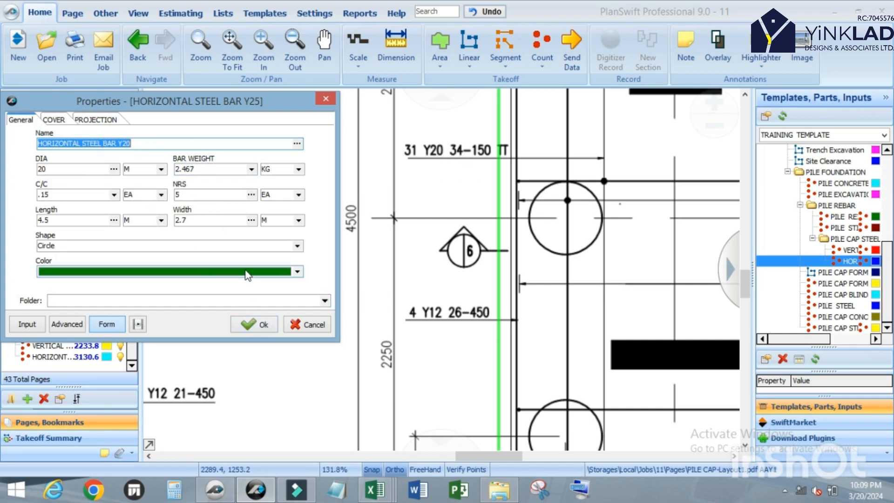
left_click(247, 328)
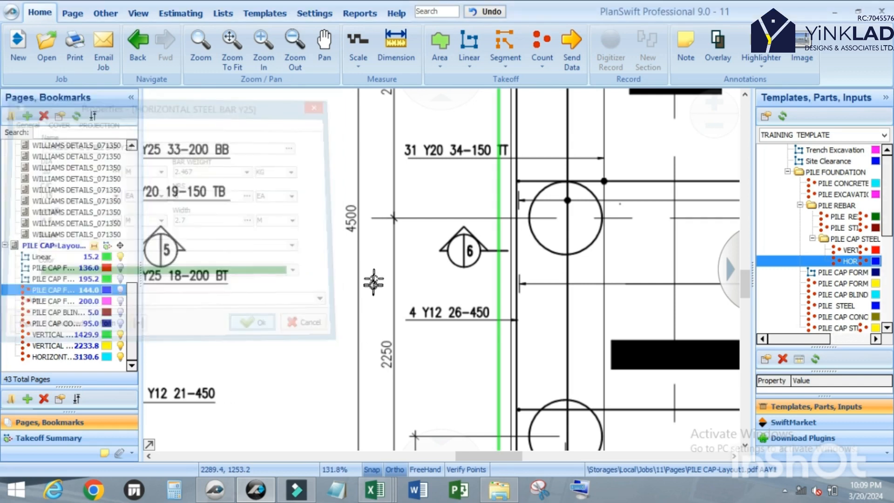
Place a Y20 count point on pile cap type 6 and check the legend's 1,702.2 KG total.
scroll(386, 223, "down", 2)
left_click(569, 281)
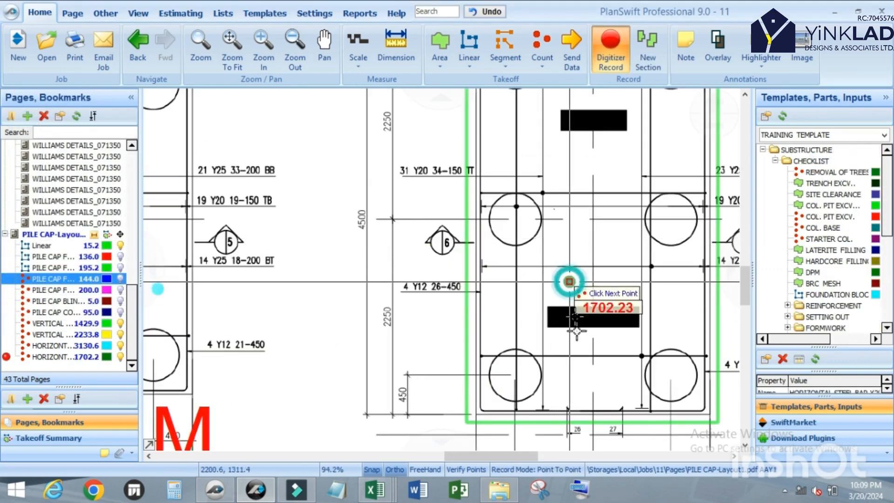
scroll(553, 223, "down", 1)
key("Escape")
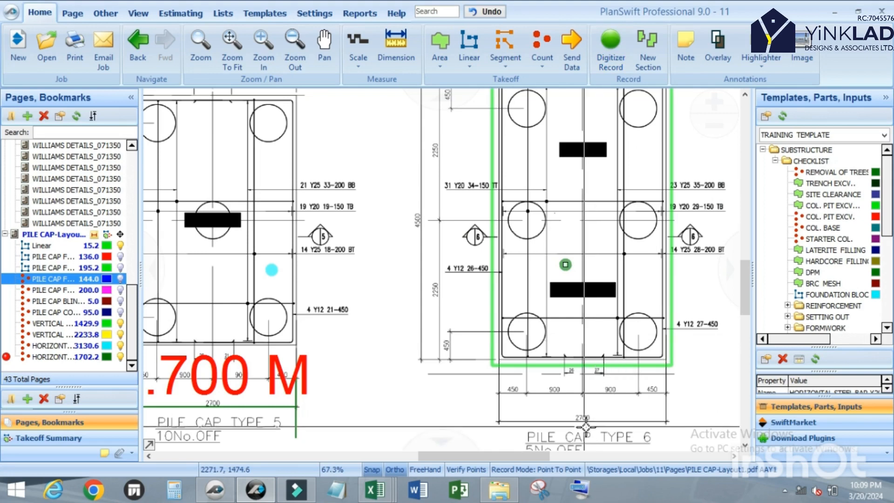
scroll(573, 293, "down", 1)
scroll(568, 355, "down", 3)
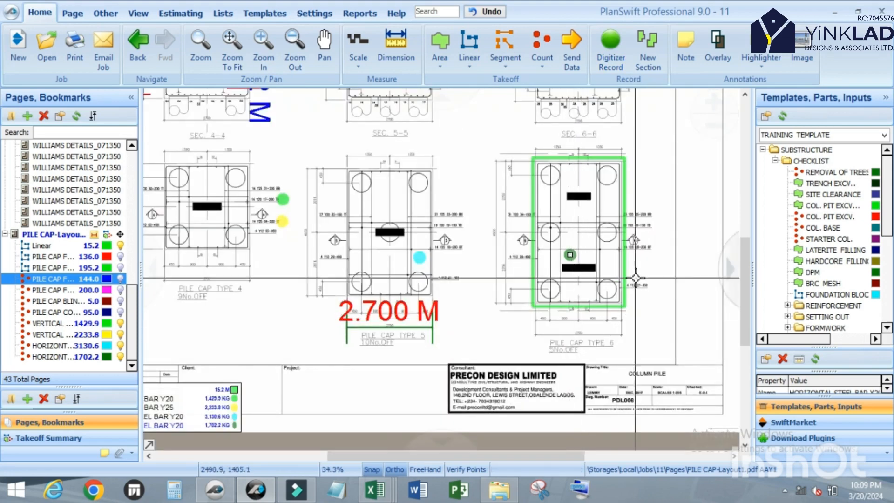
scroll(351, 390, "up", 1)
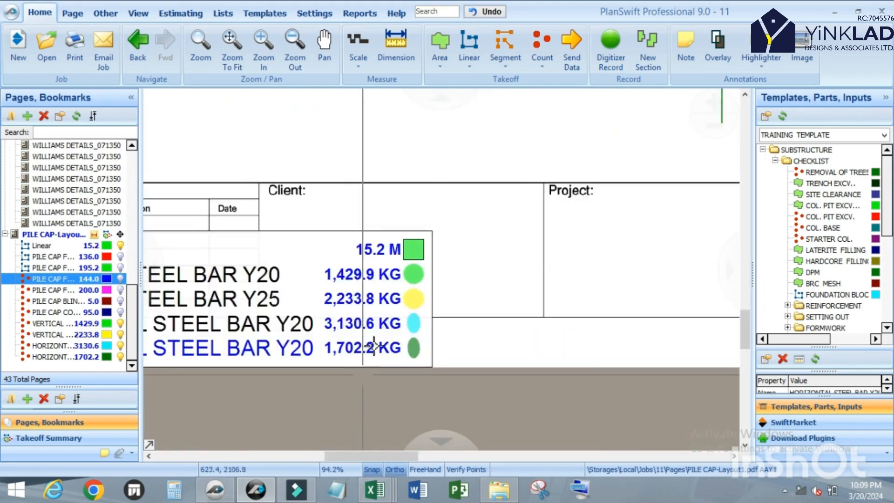
scroll(375, 335, "down", 2)
scroll(378, 346, "up", 1)
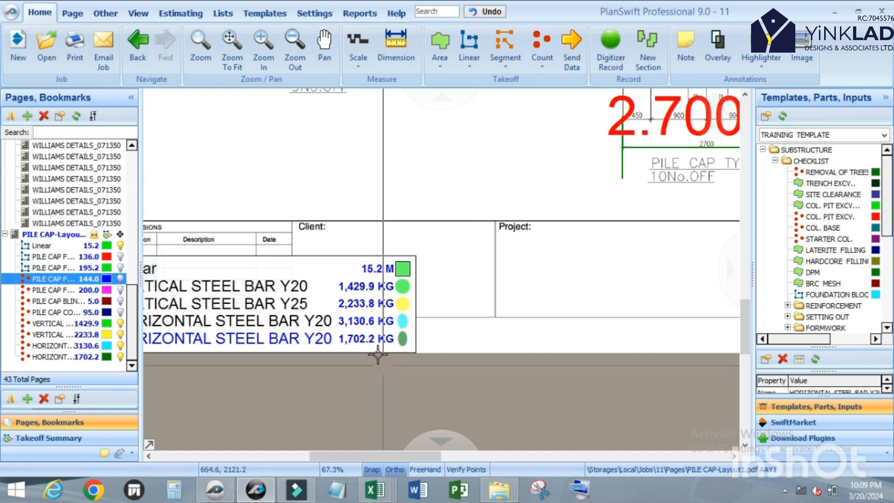
scroll(380, 366, "down", 3)
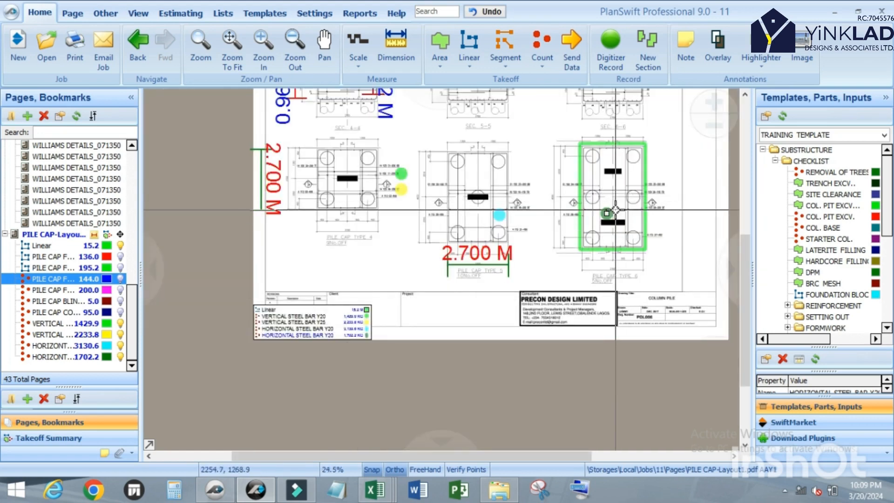
scroll(605, 219, "up", 1)
scroll(639, 218, "down", 1)
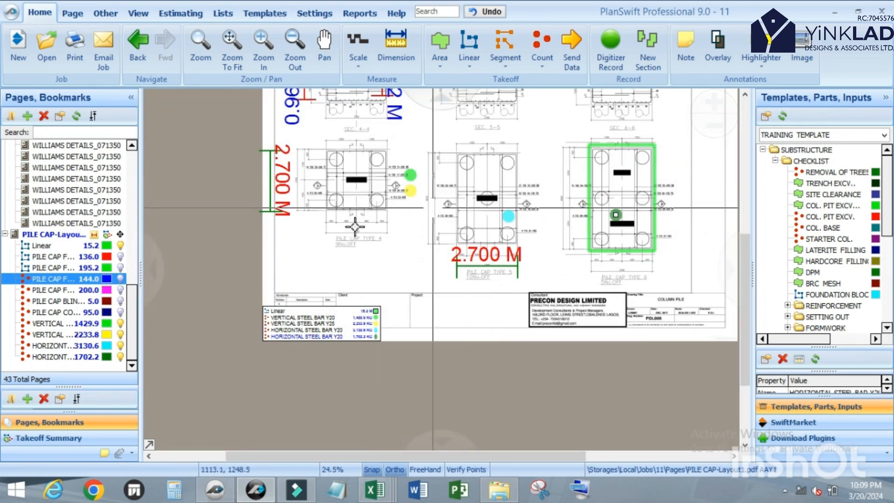
scroll(437, 213, "up", 1)
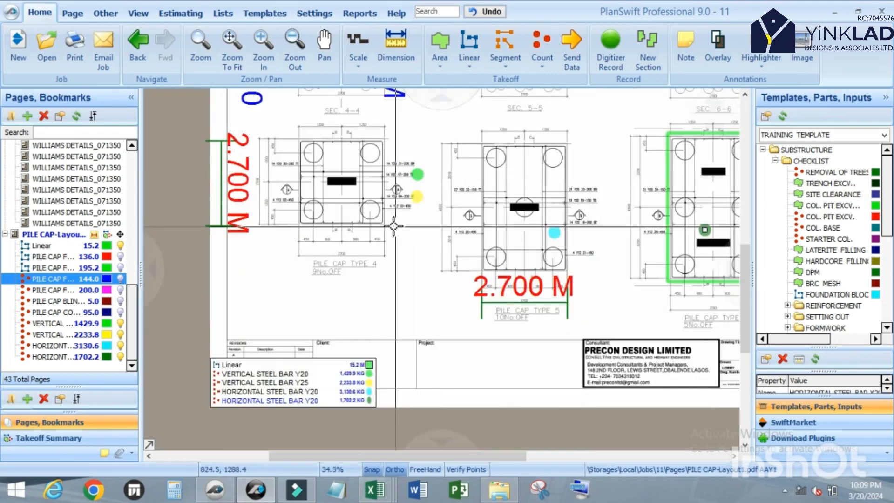
scroll(400, 223, "down", 1)
scroll(650, 198, "up", 1)
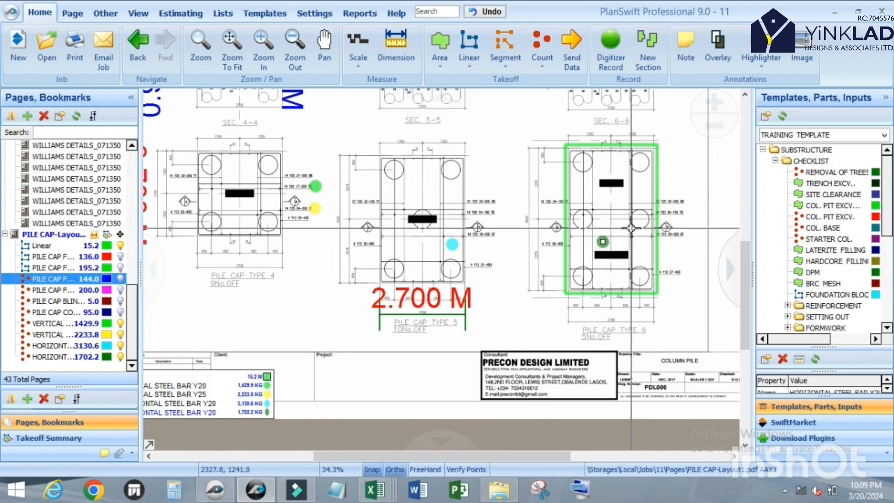
left_click(605, 192)
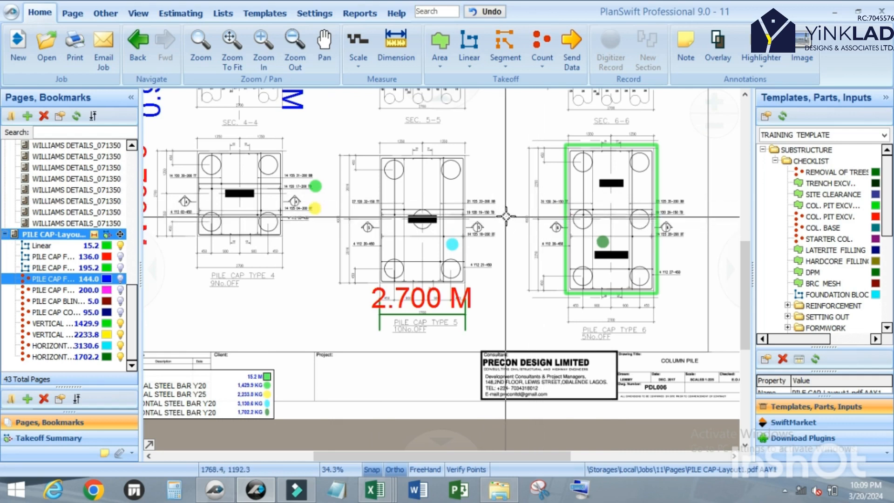
Add count item PILE CAP SIDE Y12 in PILE CAP STEEL BAR and show its advanced properties.
left_click(265, 13)
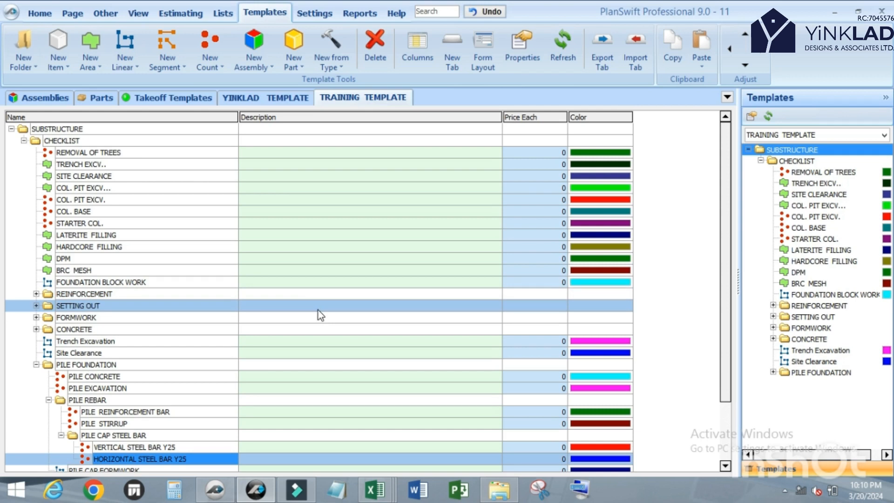
scroll(158, 298, "down", 2)
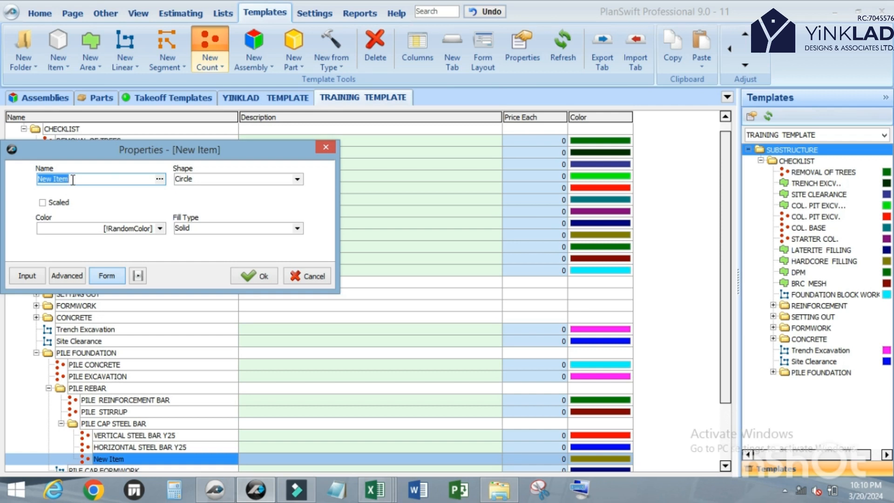
type("PILE CAP SIDE")
type("Y12")
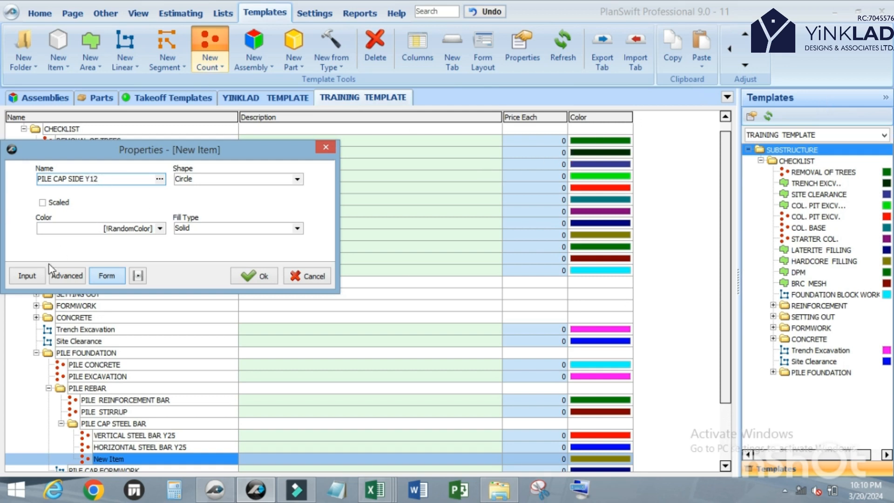
left_click(60, 277)
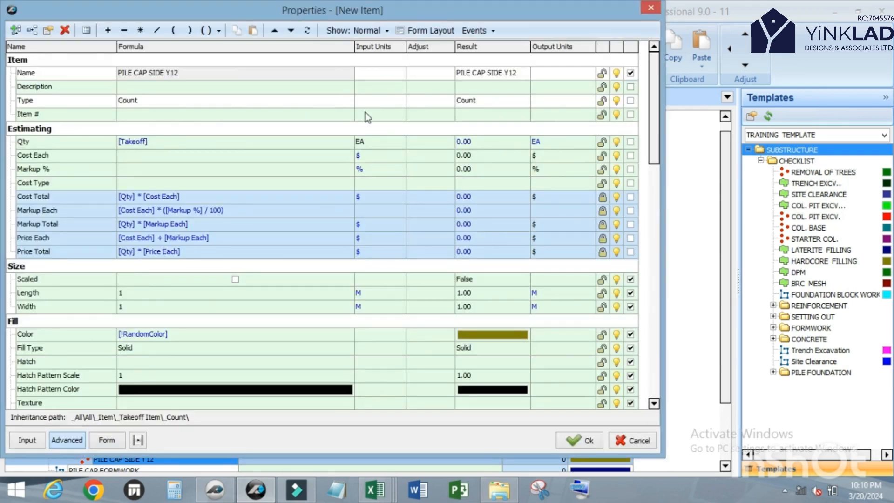
Add a Number property named DIA under Estimating, below the Cost Each row.
scroll(119, 258, "down", 1)
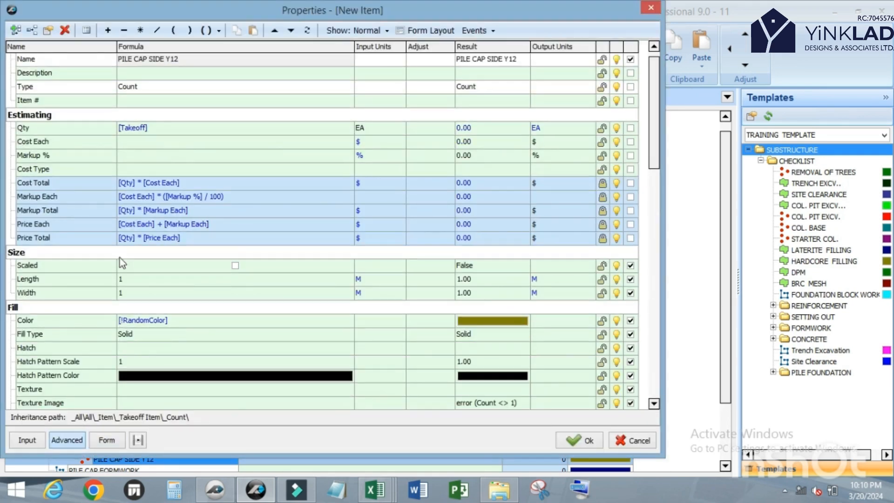
scroll(119, 258, "down", 5)
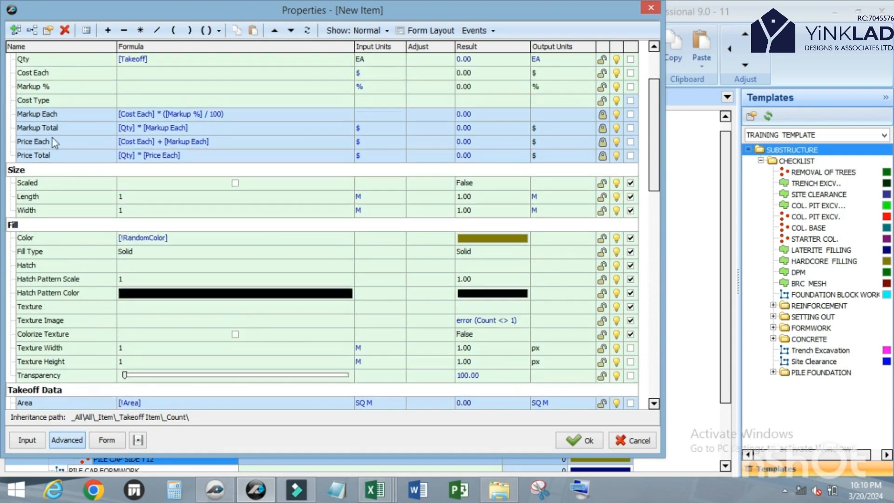
scroll(55, 143, "up", 6)
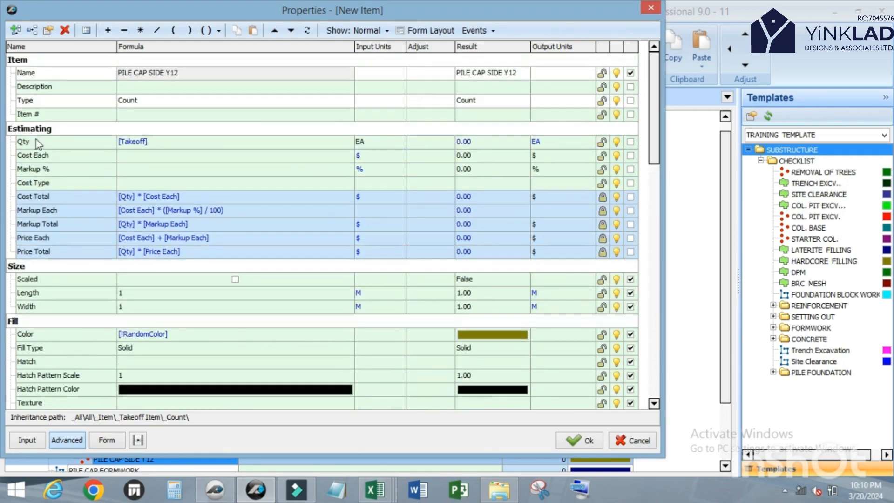
left_click(39, 157)
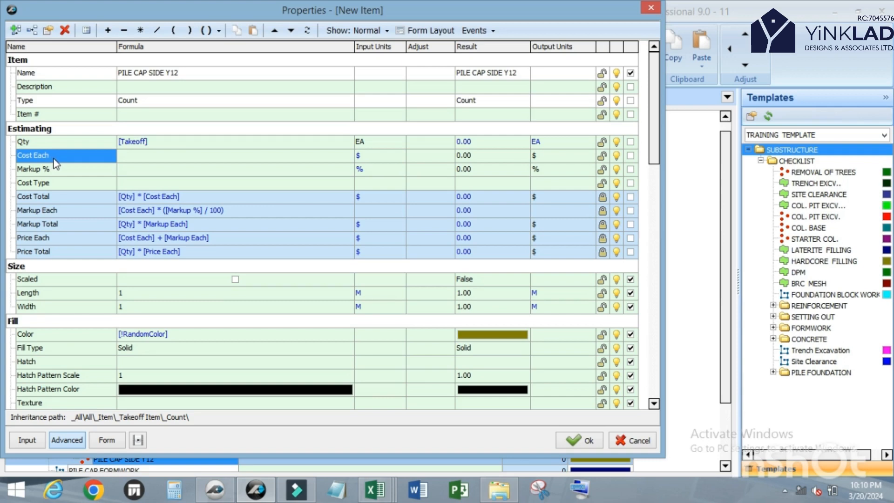
left_click(16, 31)
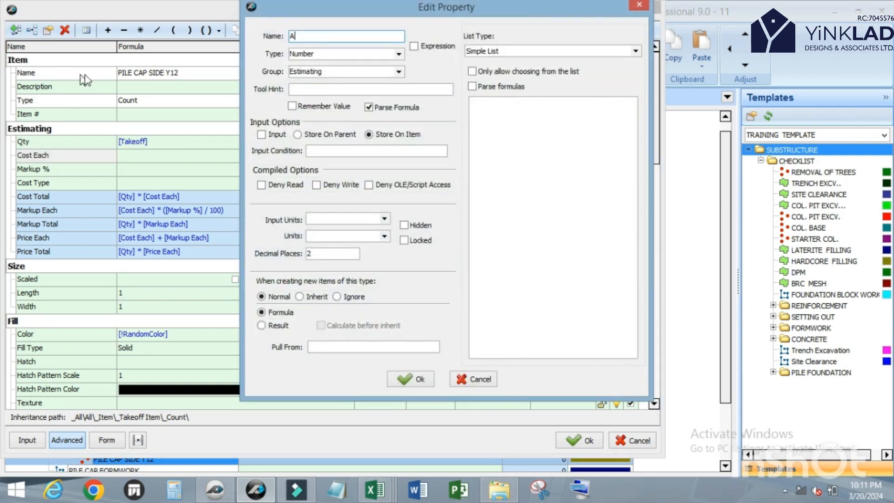
left_click(303, 36)
type("DIA")
left_click(407, 379)
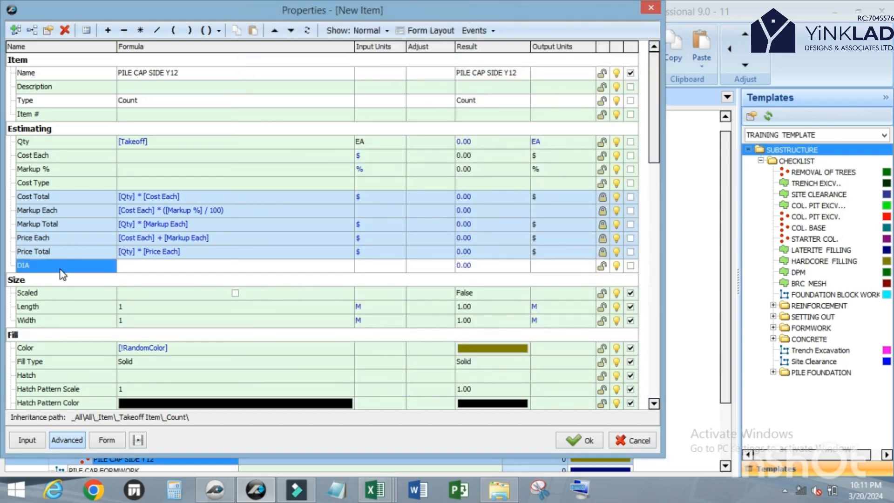
scroll(55, 225, "down", 3)
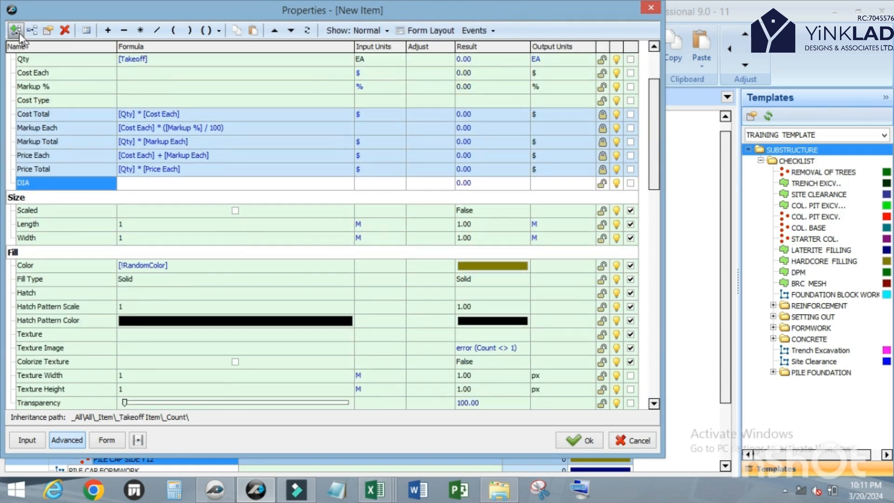
Name a new property BAR WEIGHT and clear the stray code from its list box.
left_click(19, 32)
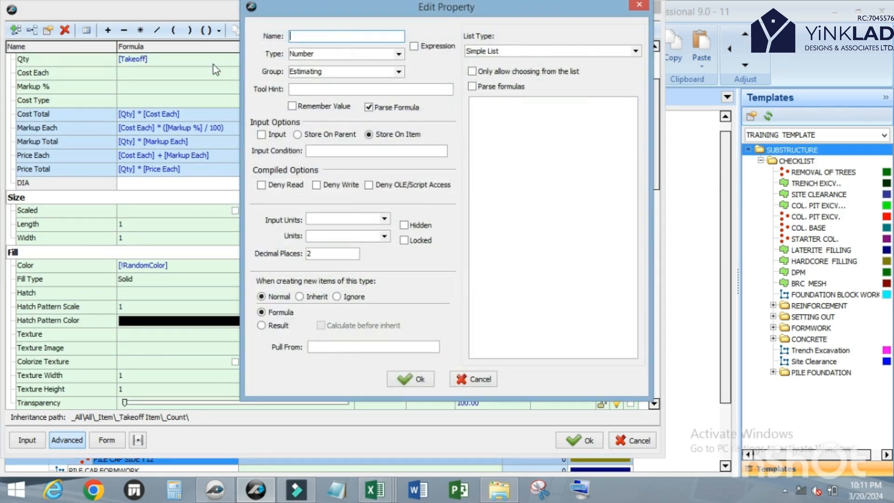
type("BAR WEIGHT")
left_click(479, 110)
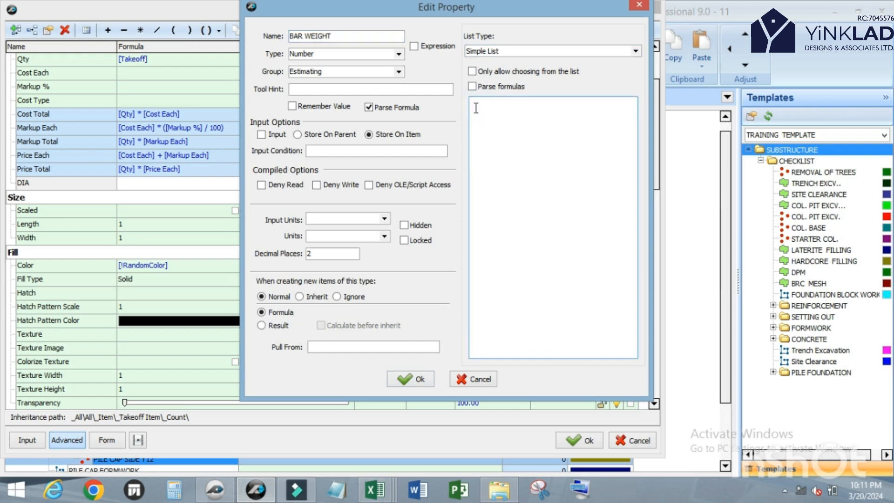
type("{C15E11E9-C0AB-4ACA-8EDF-2DCD0391A75A}")
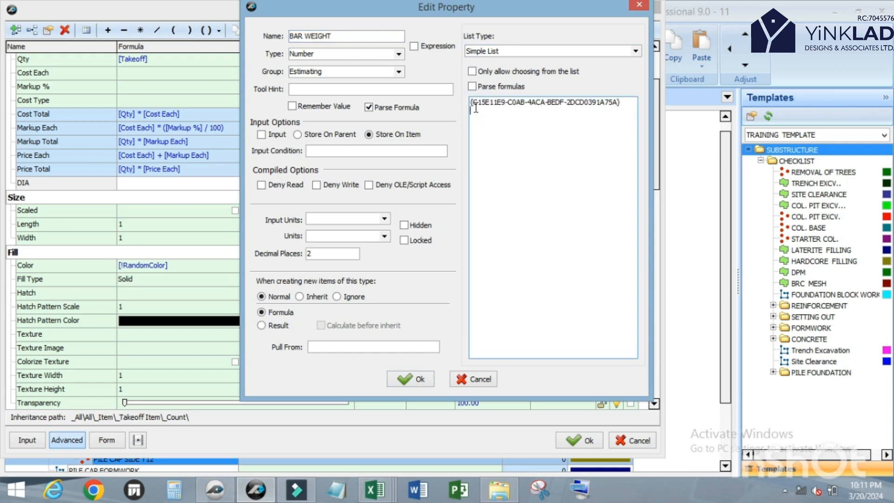
left_click(623, 104)
left_click_drag(623, 104, 470, 102)
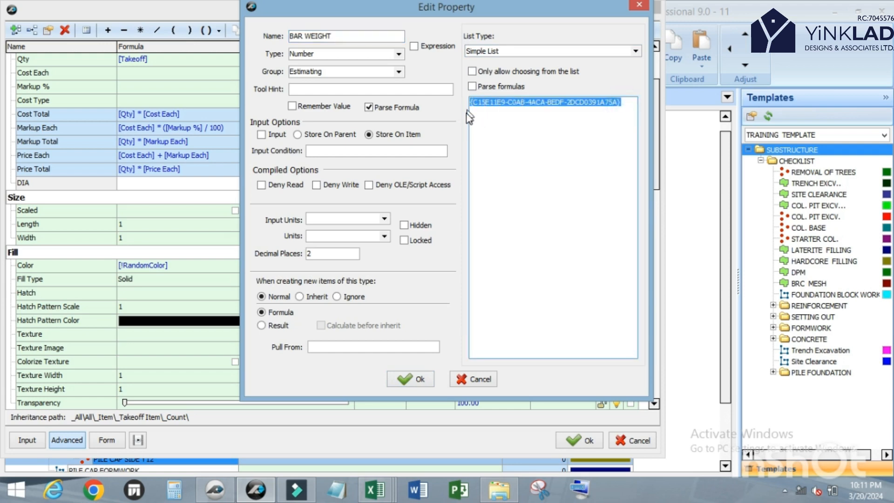
key("Delete")
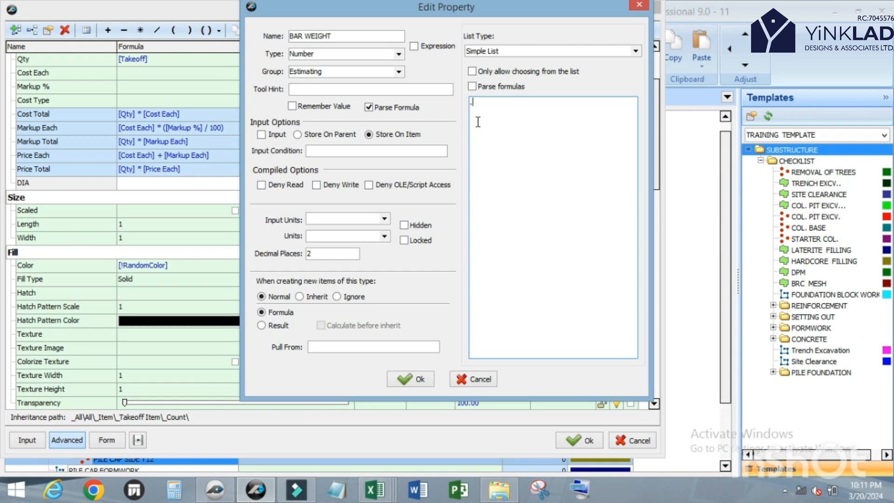
List the bar weights .395, .617, .889, 1.579, 2.467 and 3.854, then confirm the property.
type("395")
key("Return")
type(".617")
key("Return")
type(".889")
key("Return")
type(".1.579")
key("Return")
type("2.467")
key("Return")
type("3.54")
left_click_drag(486, 146, 477, 145)
left_click(478, 145)
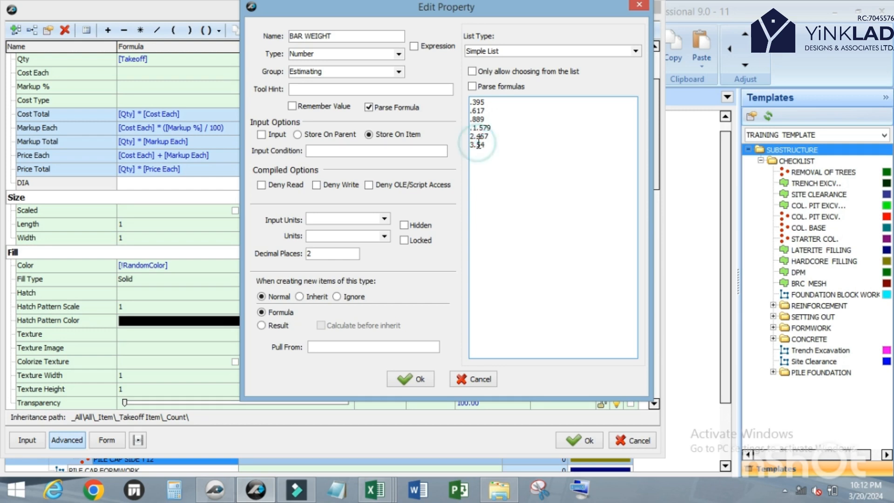
type("8")
left_click(494, 150)
left_click_drag(478, 139, 469, 102)
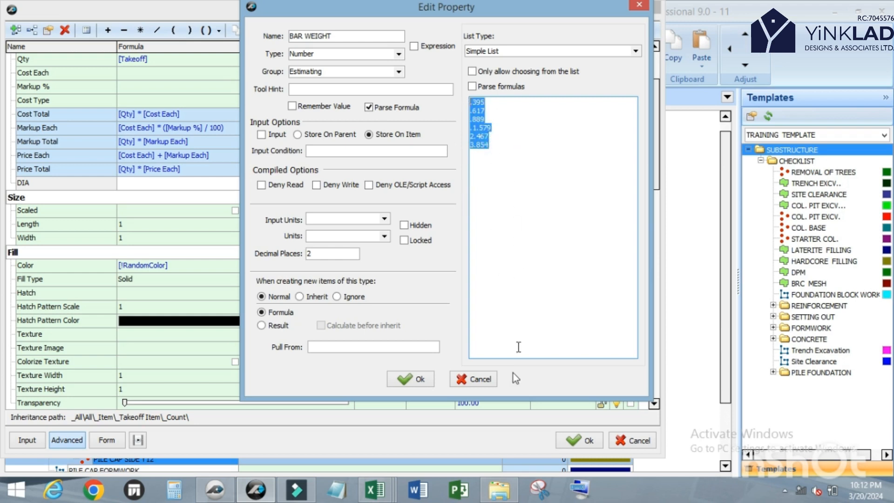
left_click(417, 380)
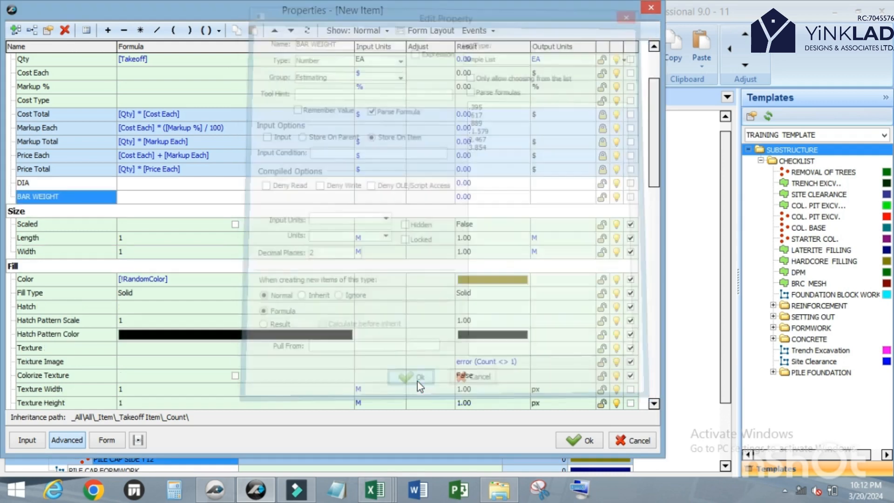
Add LENGTH and CONC. COVER properties to the item.
left_click(23, 20)
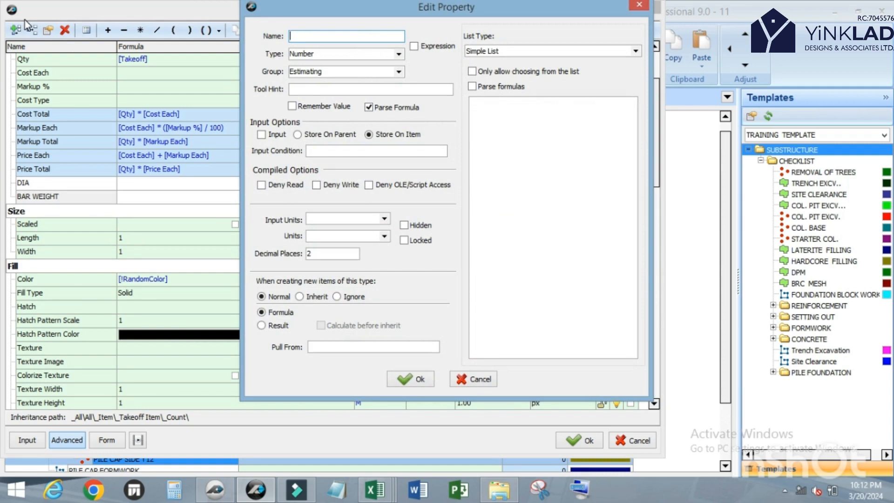
type("LENGTH")
left_click(407, 378)
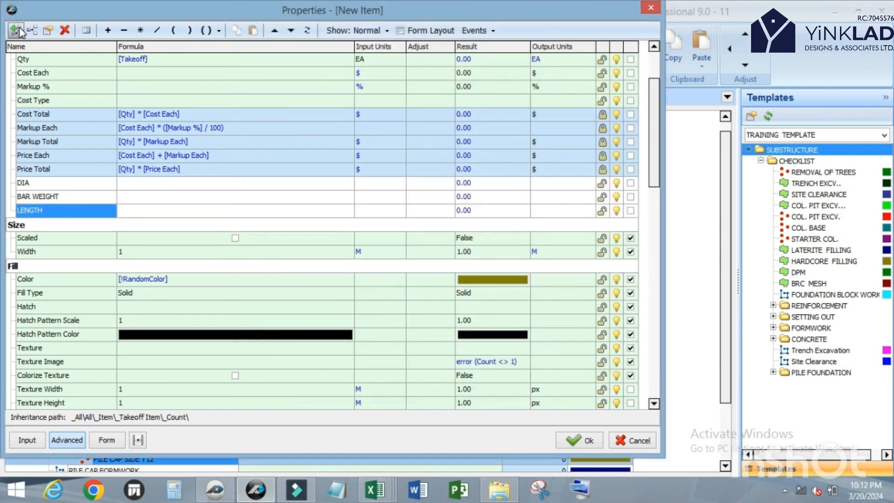
left_click(19, 28)
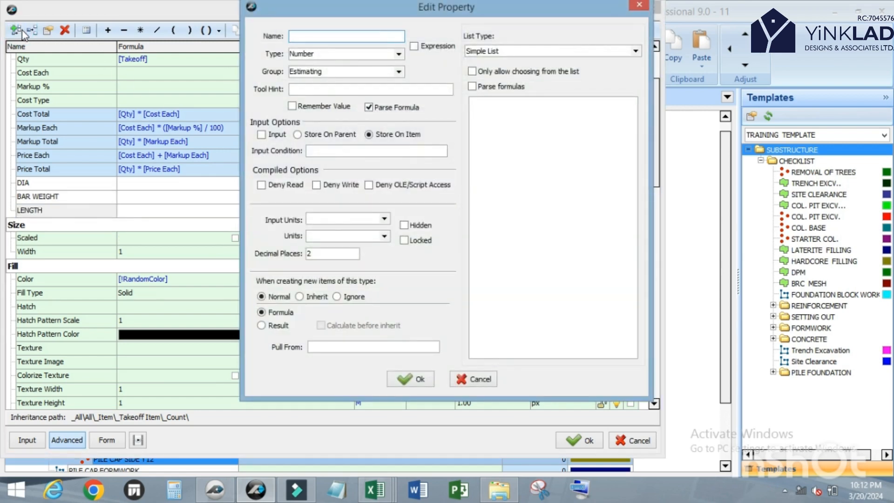
type("CONC. COVER")
left_click(416, 380)
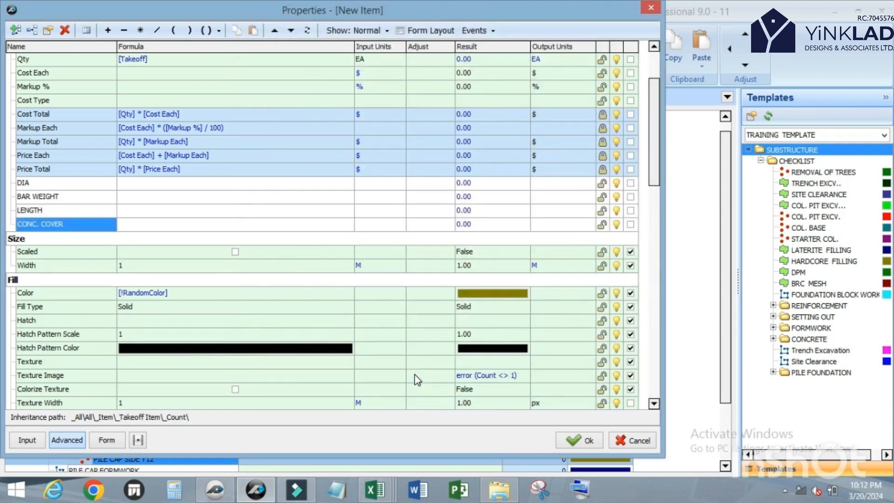
Add an NRS OF CONC. COVER property, correcting the mistyped name first.
left_click(17, 31)
type("RS")
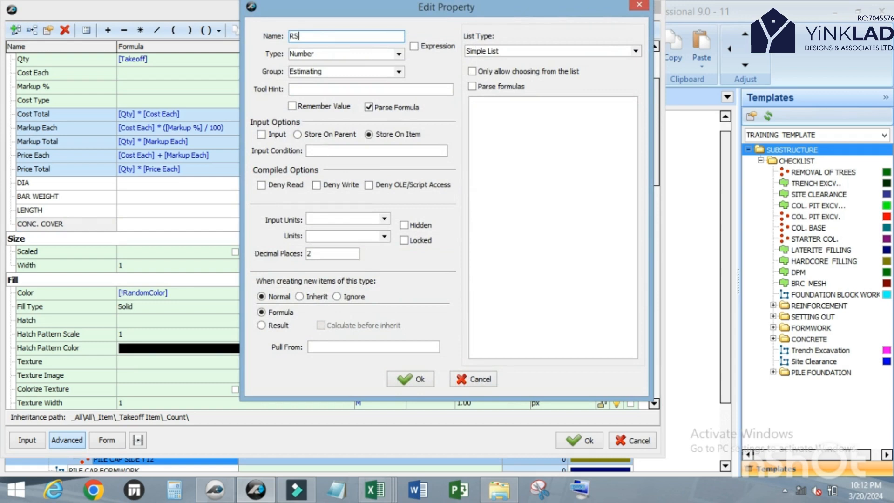
double_click(294, 36)
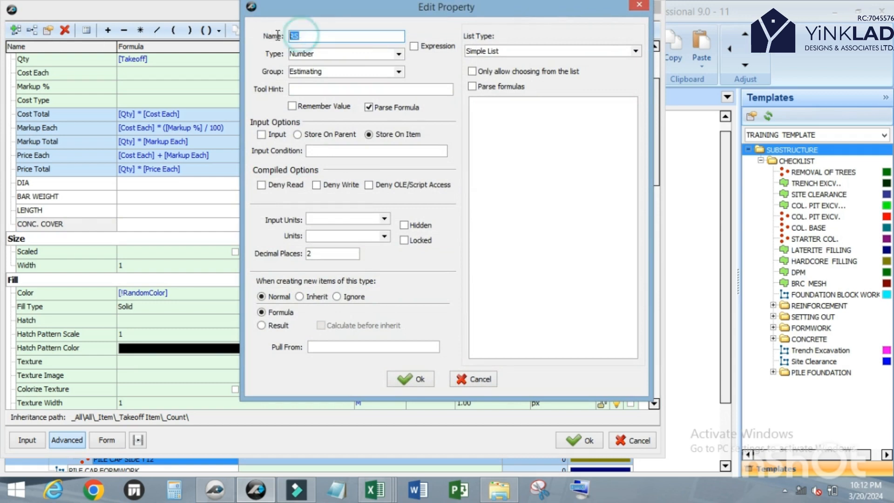
type("NRS ")
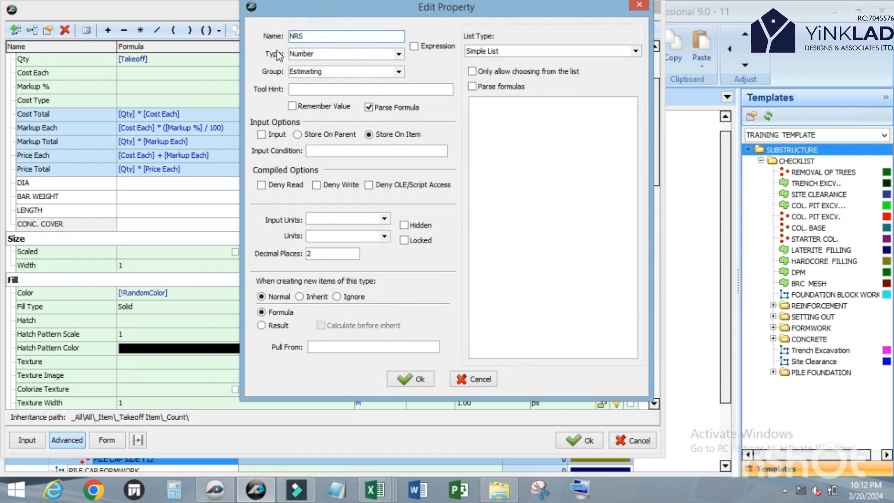
type("OF")
type("CONC. COVER")
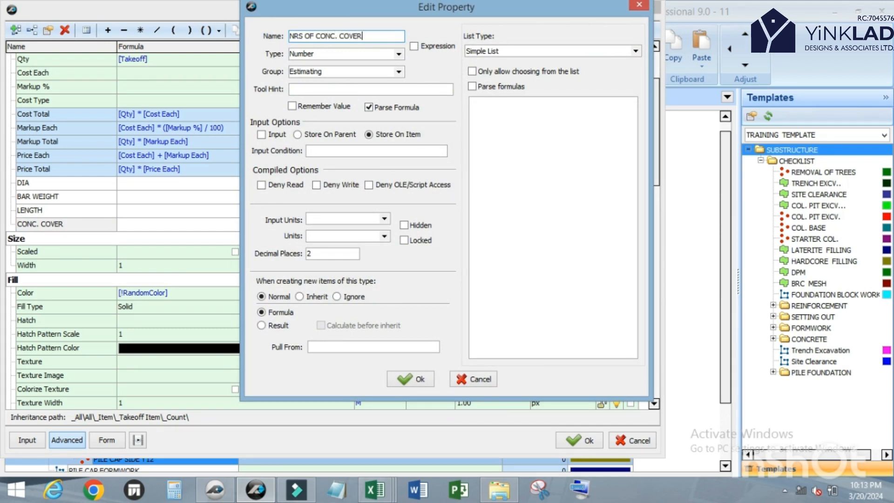
left_click(417, 380)
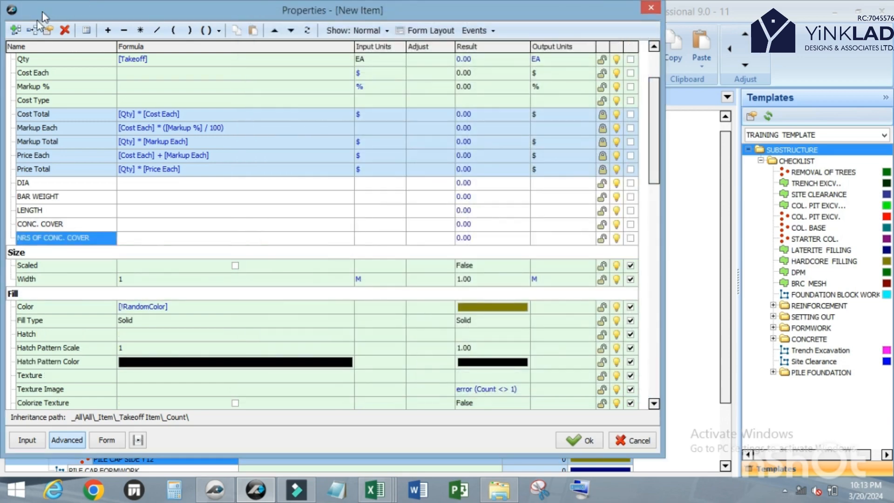
Add SUM OF CONC. COVER and PROJECTION properties.
left_click(17, 31)
type("SUM ")
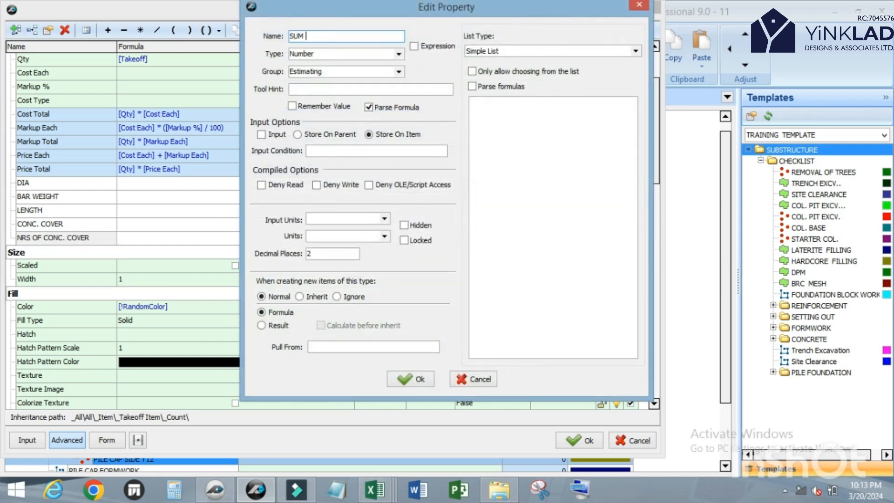
type("OF CONC. COVER")
left_click(416, 381)
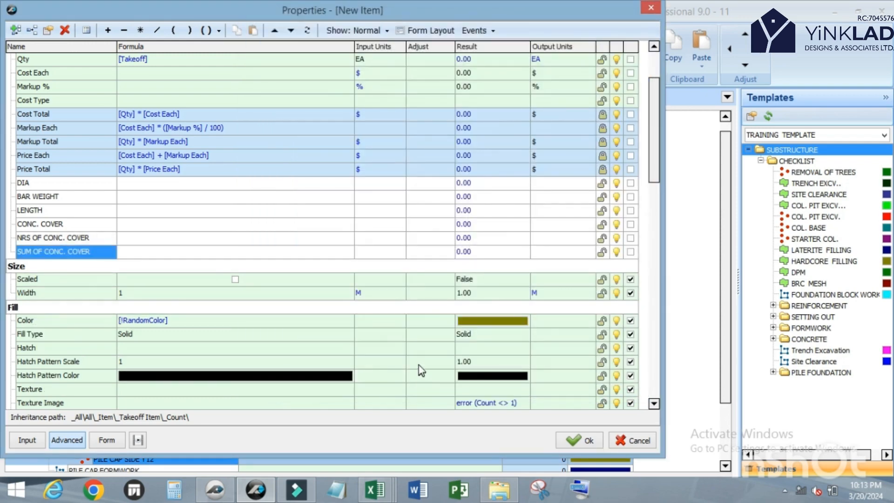
left_click(17, 33)
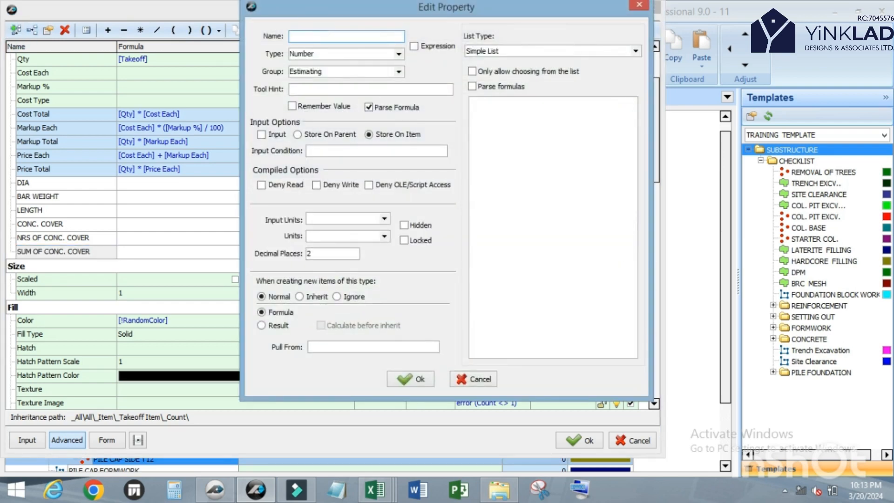
type("PROJECTION")
left_click(410, 380)
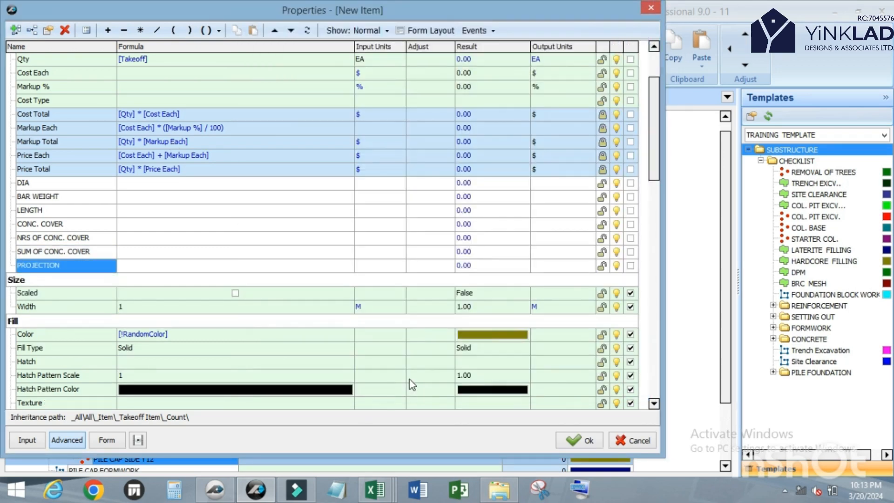
Create three properties named NRS OF PROJECTION, SUM OF PROJECTION and NRS OF STEEL BAR.
left_click(16, 31)
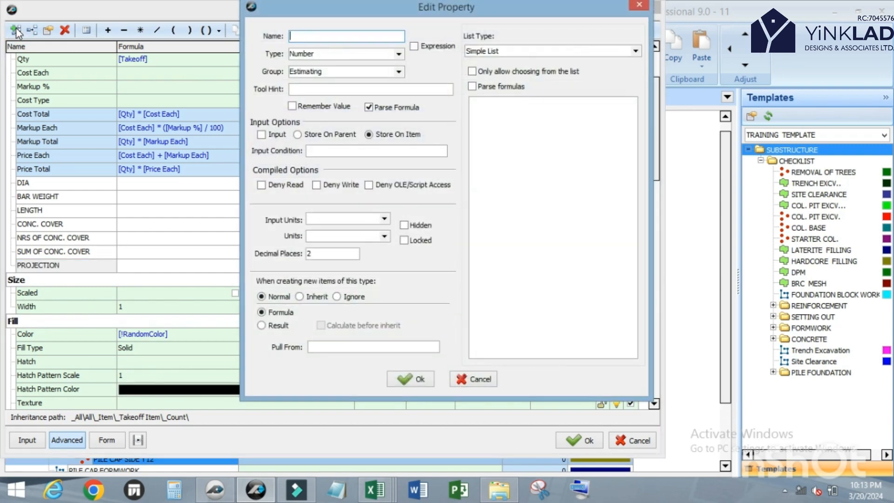
type("NRS OF PROJECTI")
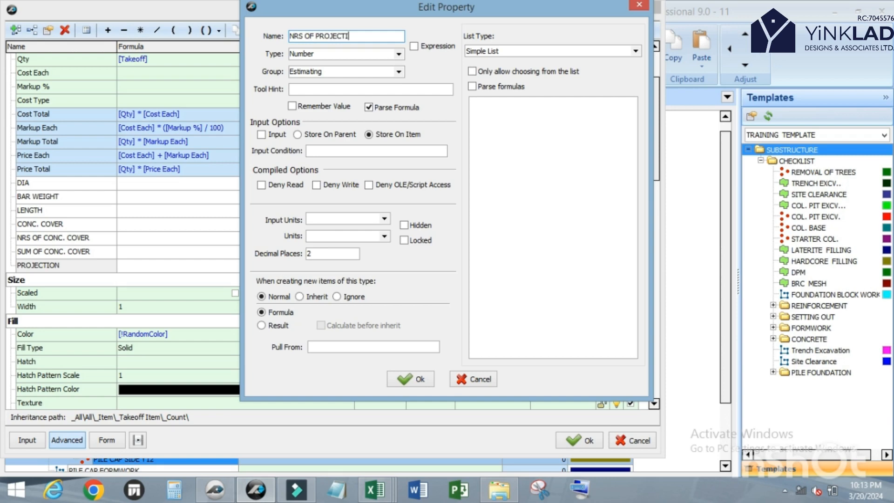
type("ON")
left_click(412, 375)
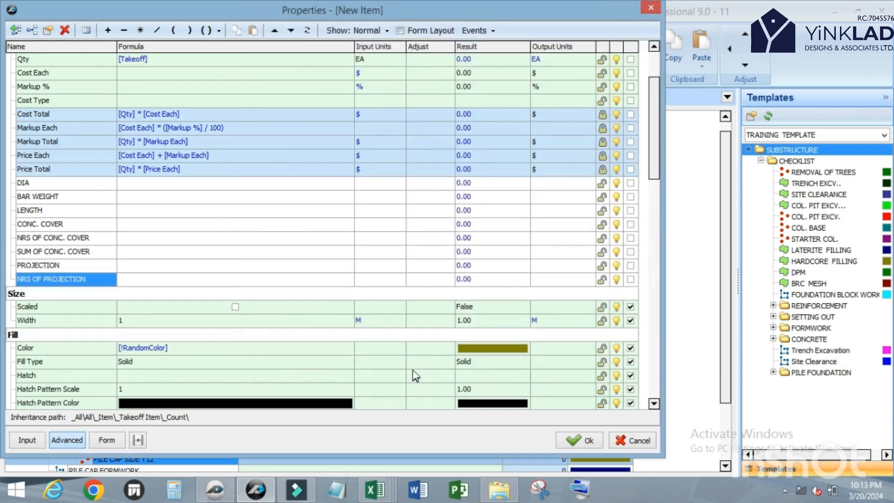
left_click(16, 32)
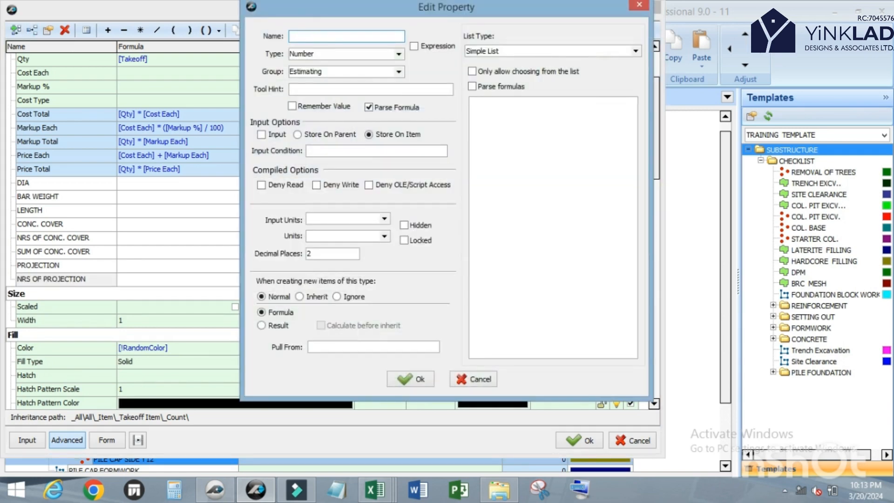
type("SUM OF PROJECTION")
left_click(410, 376)
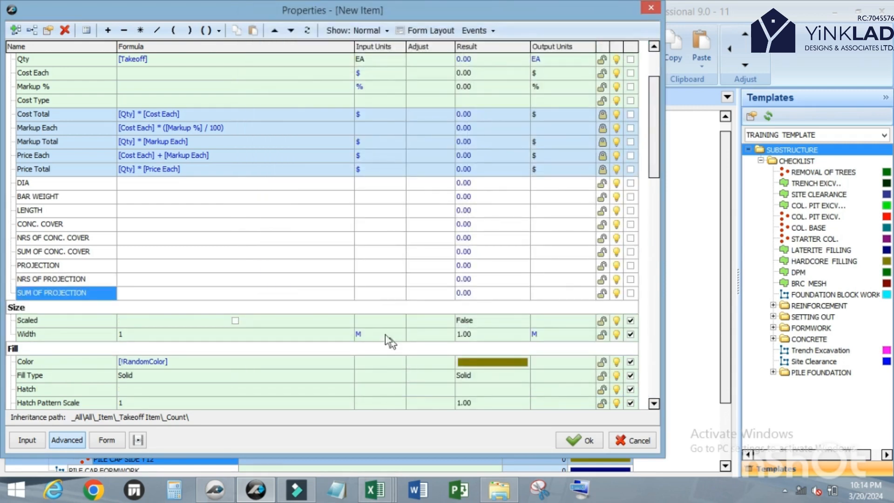
left_click(15, 32)
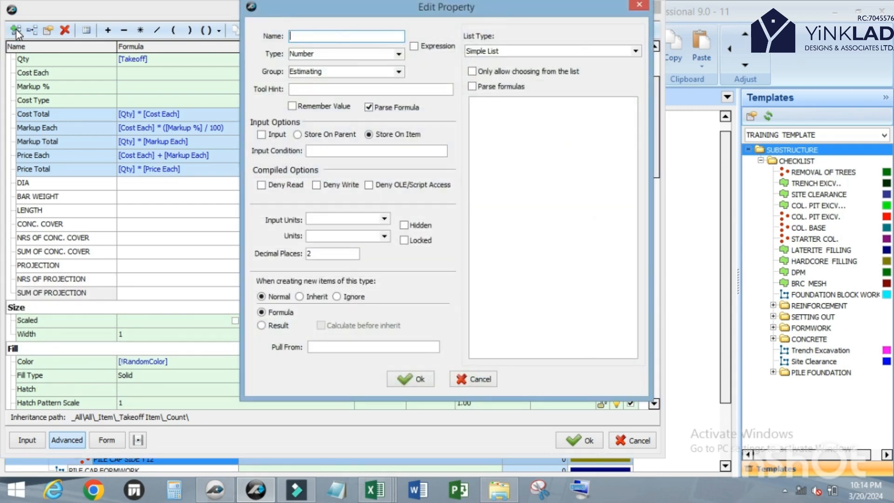
type("NRS")
type("OF STEEL BAR")
left_click(411, 378)
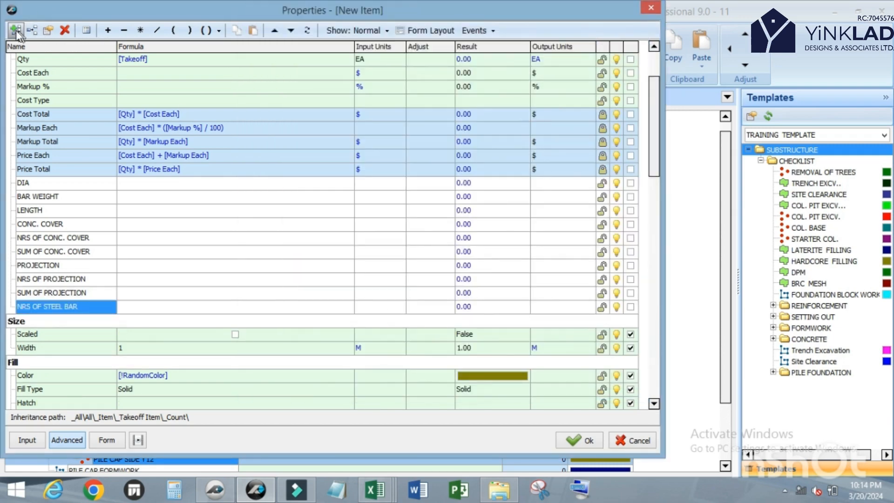
Add NRS and TOTAL LENGTH OF STEEL BAR properties.
left_click(14, 31)
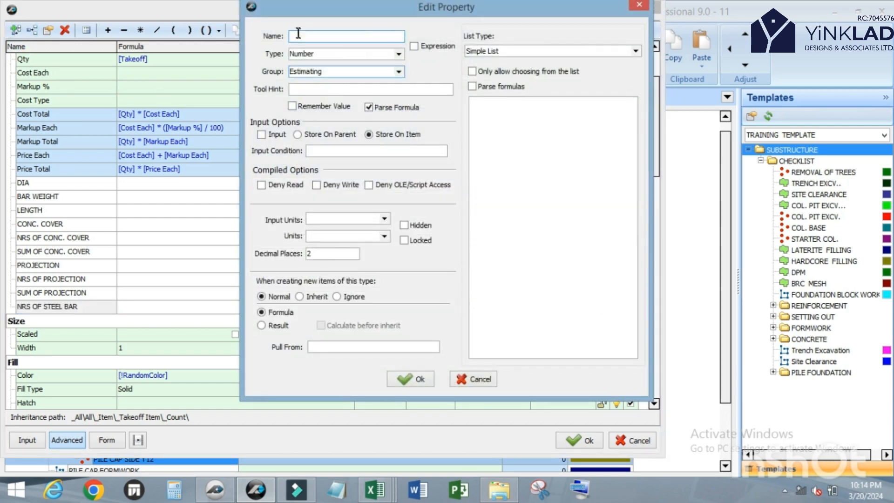
type("NRS")
left_click(413, 380)
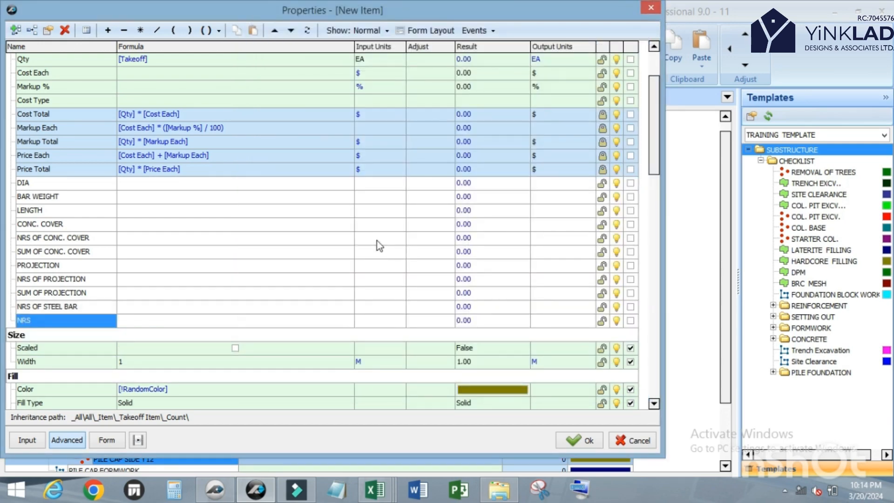
left_click(15, 32)
type("TO")
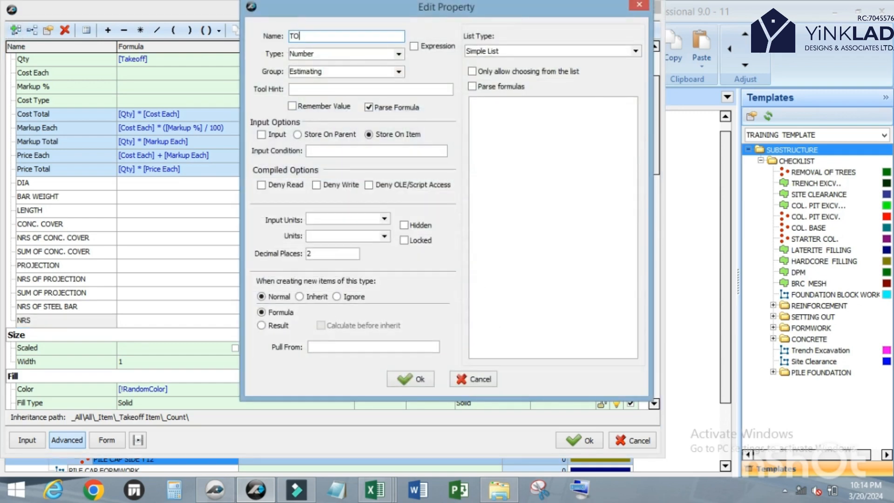
type("TAL LENGTH OF STEEL BAR")
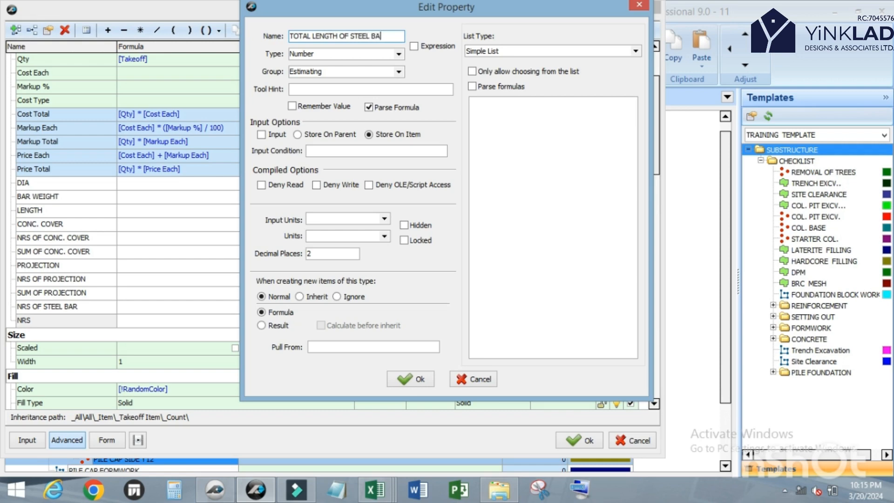
left_click(414, 377)
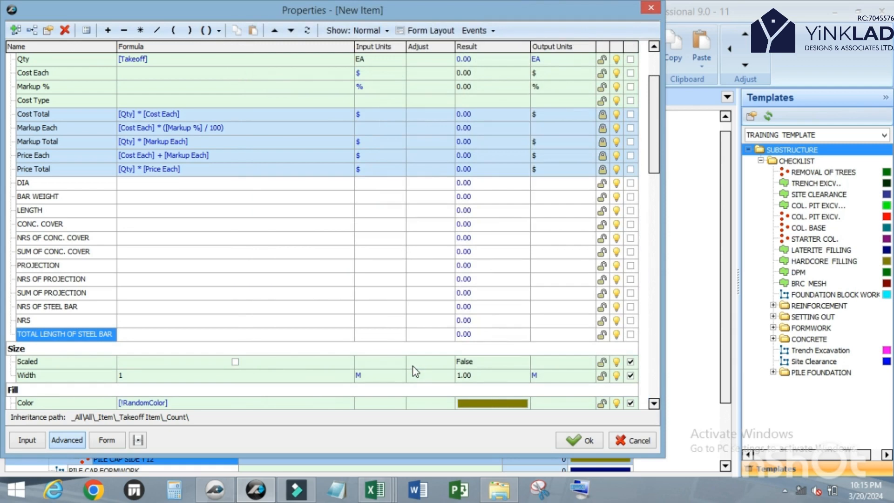
Add PILE CAP DEPTH and SIDES properties.
left_click(18, 27)
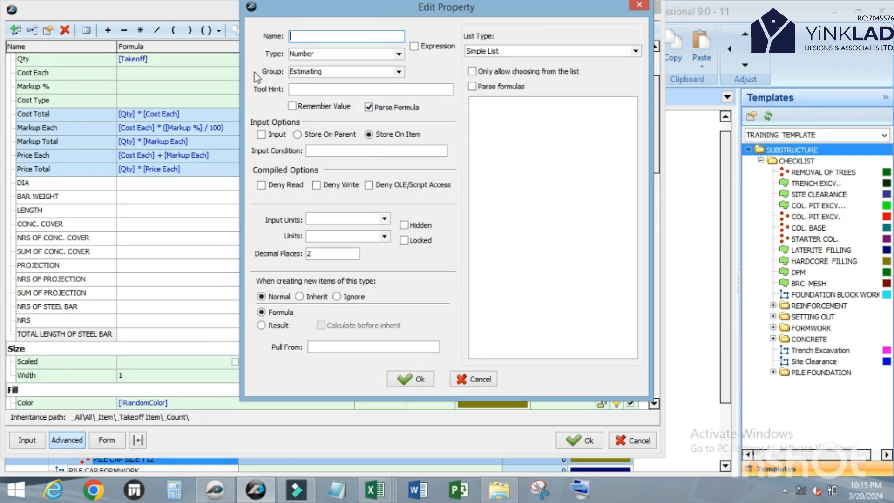
type("PILE CAP DEPTH")
left_click(412, 378)
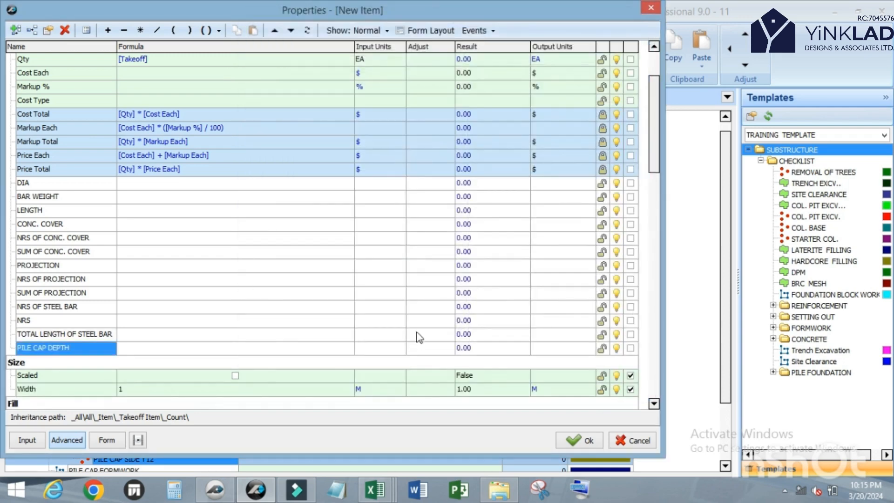
left_click(16, 31)
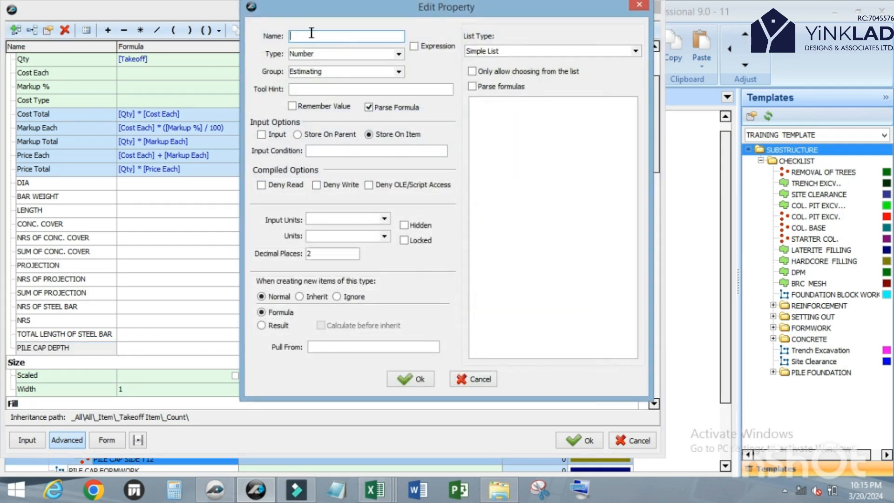
type("SIDES")
left_click(410, 379)
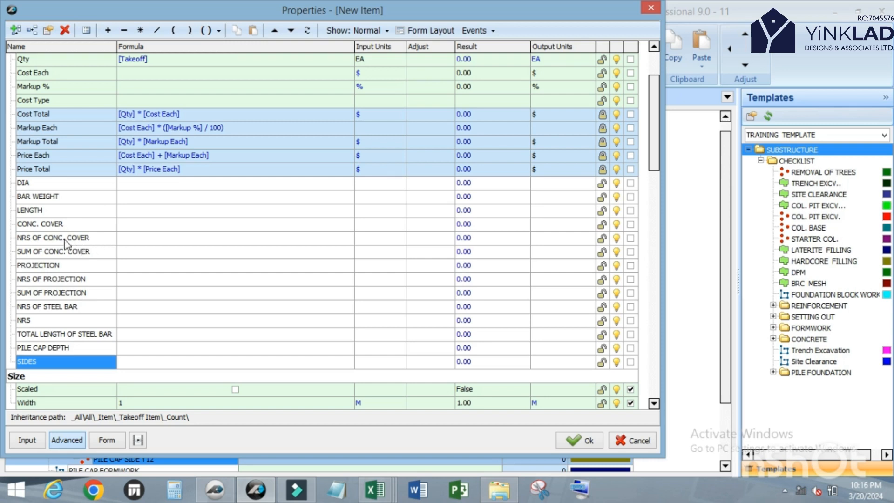
Set SUM OF CONC. COVER to [CONC. COVER] * [NRS OF CONC. COVER].
left_click(64, 252)
left_click(141, 250)
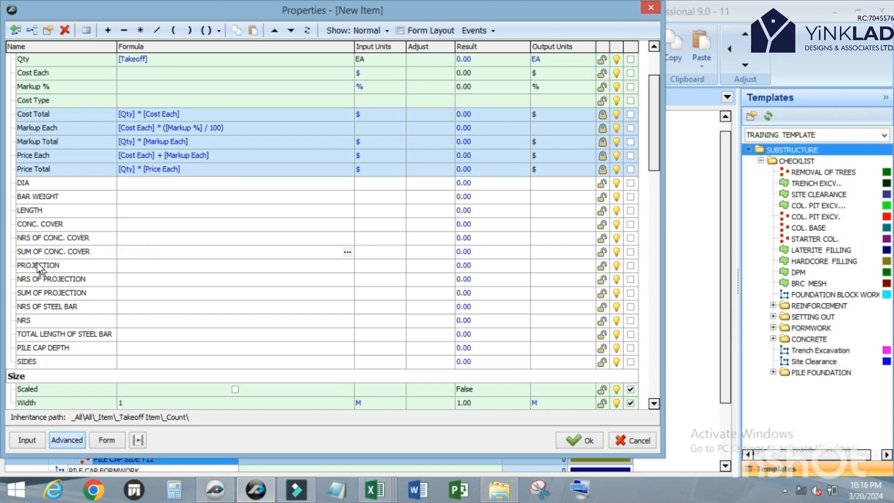
left_click(31, 221)
left_click_drag(129, 245, 144, 251)
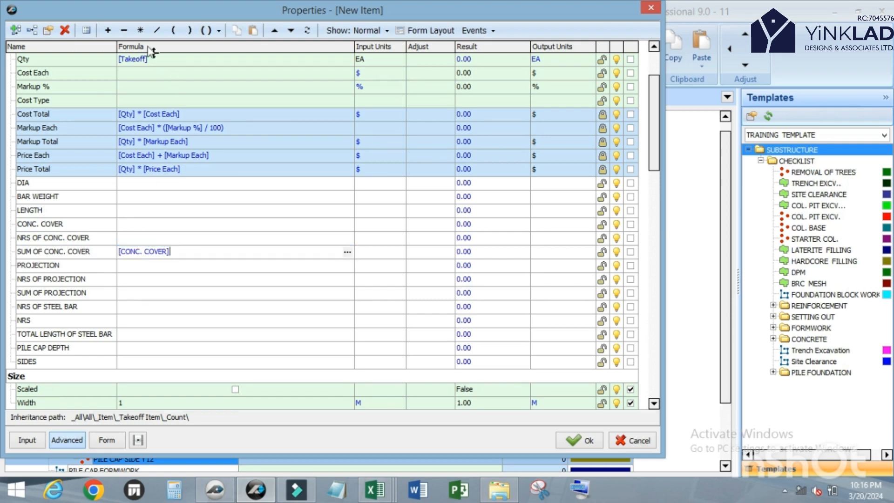
left_click(140, 29)
left_click_drag(36, 236, 219, 256)
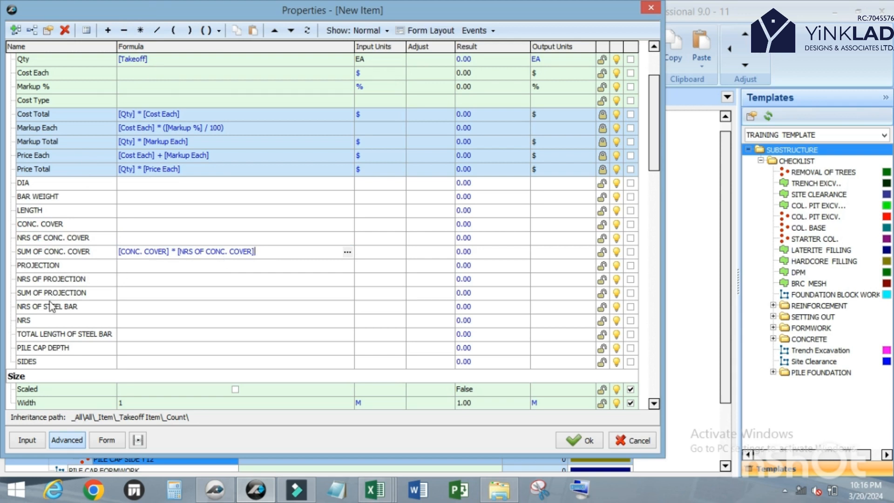
Set SUM OF PROJECTION to [PROJECTION] * [NRS OF PROJECTION].
left_click(171, 294)
left_click(41, 263)
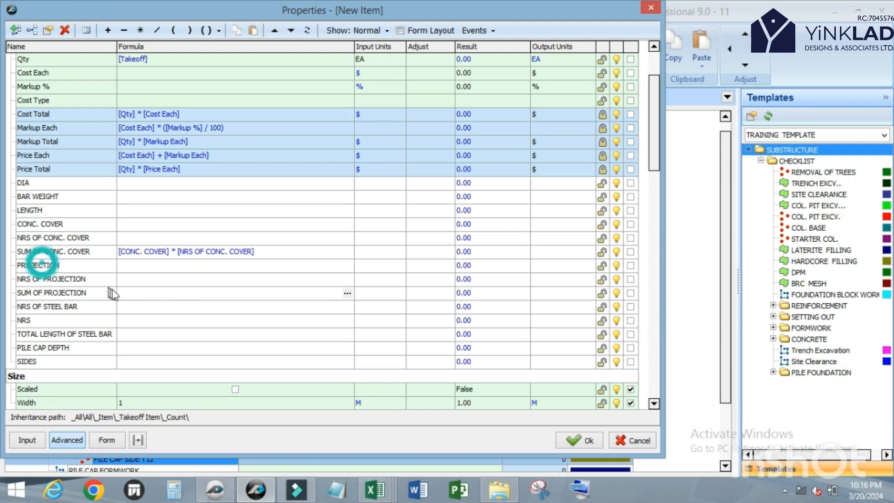
left_click(139, 30)
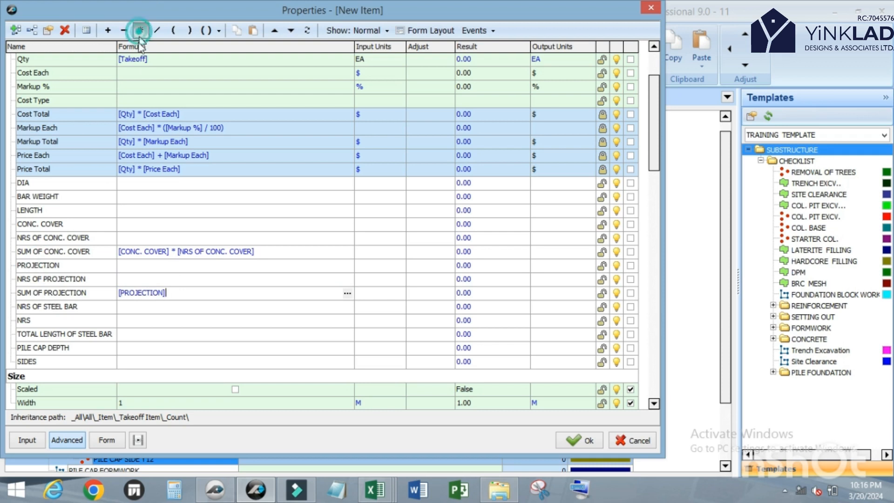
left_click(45, 280)
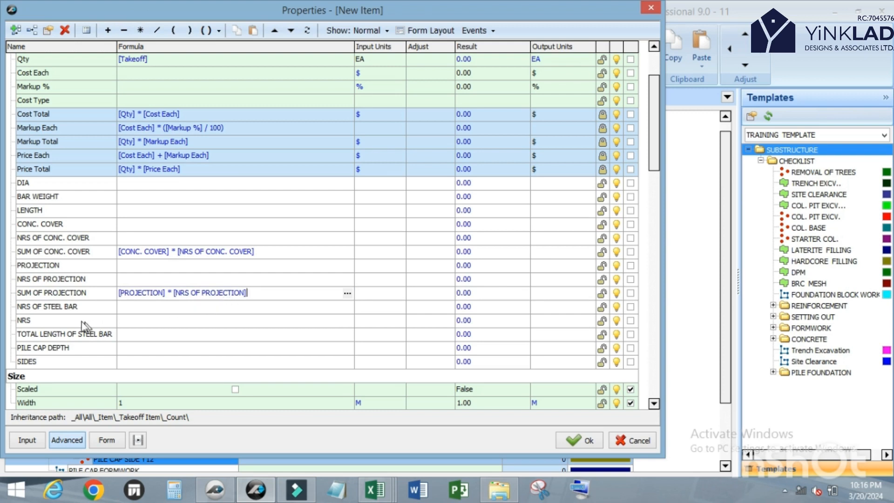
Start the NRS OF STEEL BAR formula as [PILE CAP DEPTH] /.
left_click(134, 307)
left_click(164, 306)
left_click_drag(164, 305, 164, 307)
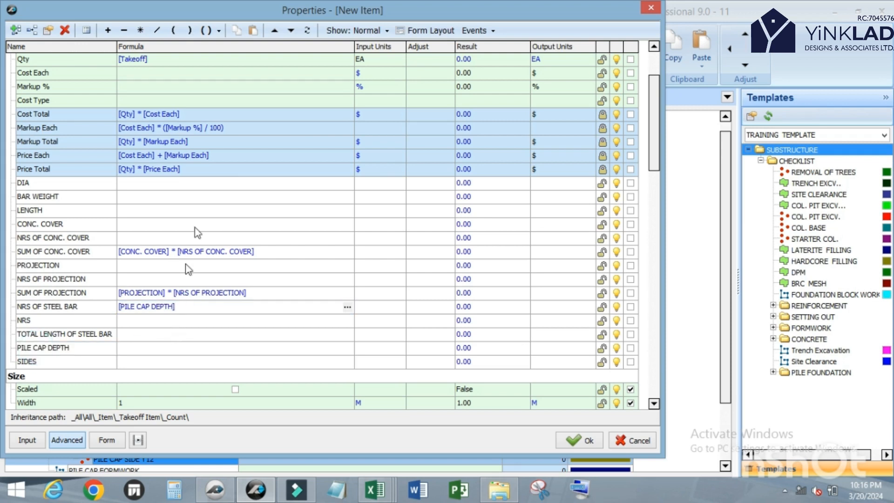
left_click(161, 30)
Create a C/C property whose list offers spacings .1, .15, .2 and .25.
left_click(28, 224)
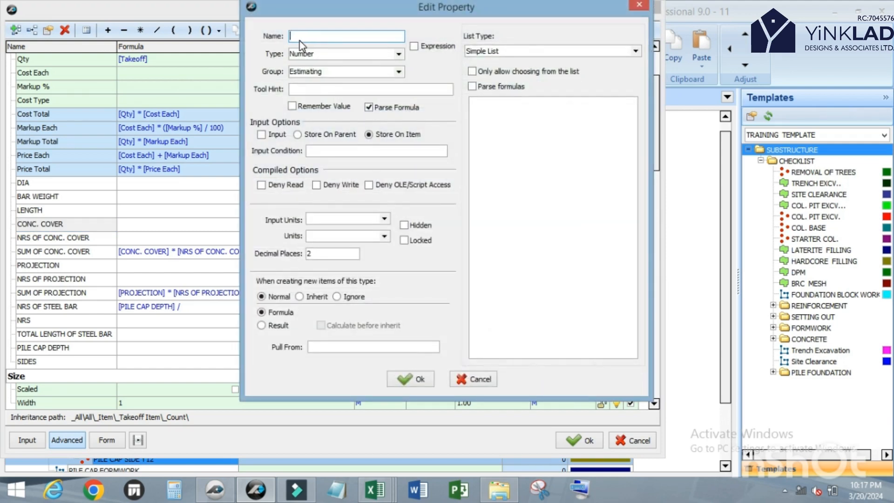
type("C/C")
left_click(487, 108)
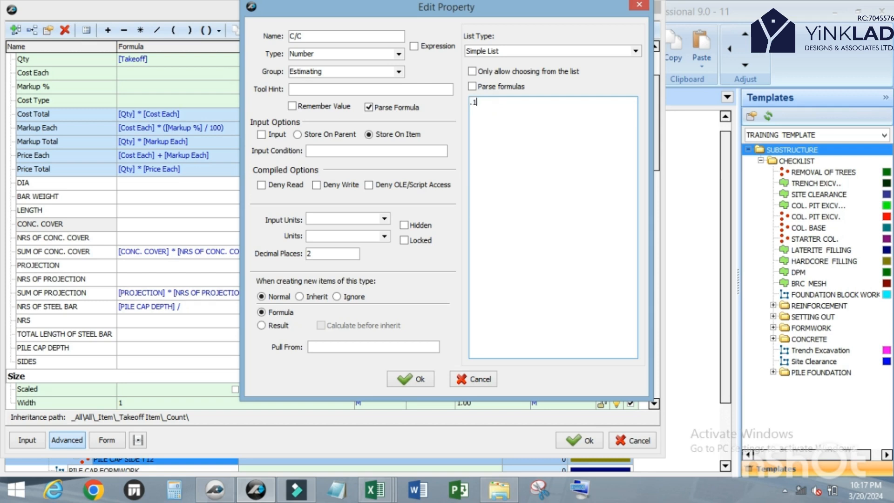
type(".1")
key("Return")
type(".15")
key("Return")
type(".2 ")
type(".")
type("25")
left_click(404, 379)
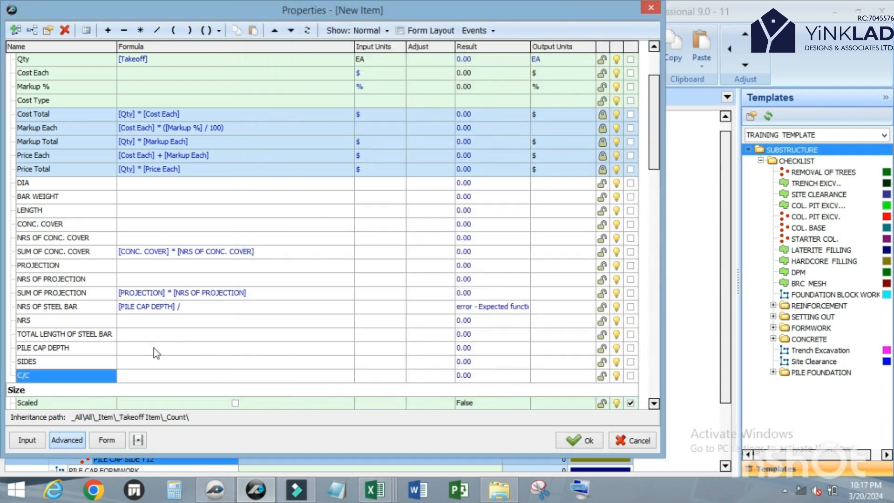
Complete the bar count as [PILE CAP DEPTH] / [C/C], wrapped in RoundUp.
left_click(68, 335)
left_click_drag(35, 376, 203, 312)
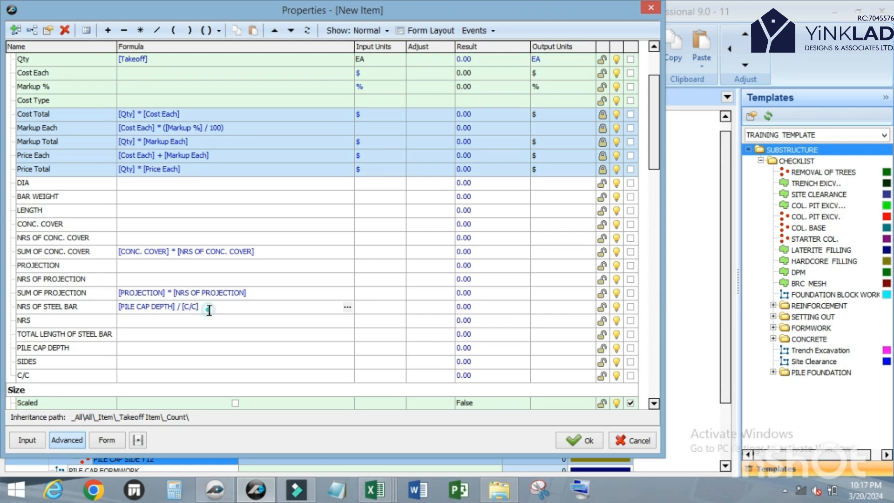
left_click_drag(205, 310, 123, 312)
key("BackSpace")
key("ctrl+z")
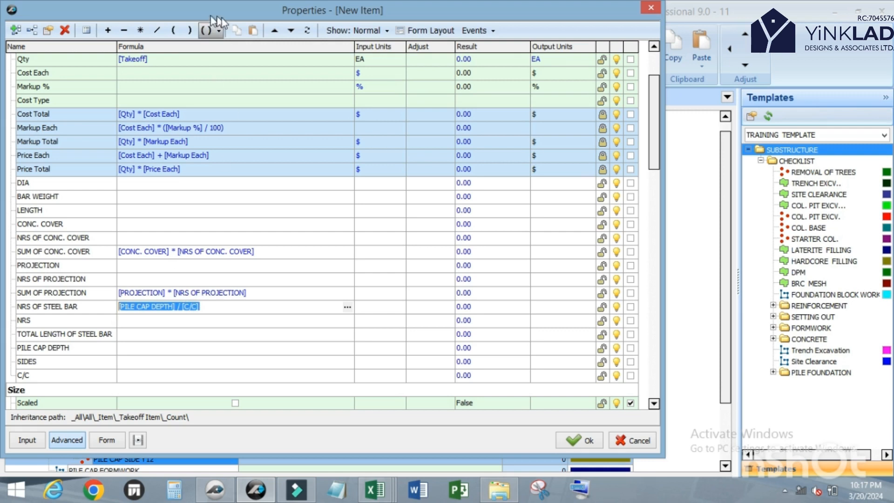
left_click(219, 30)
left_click(227, 62)
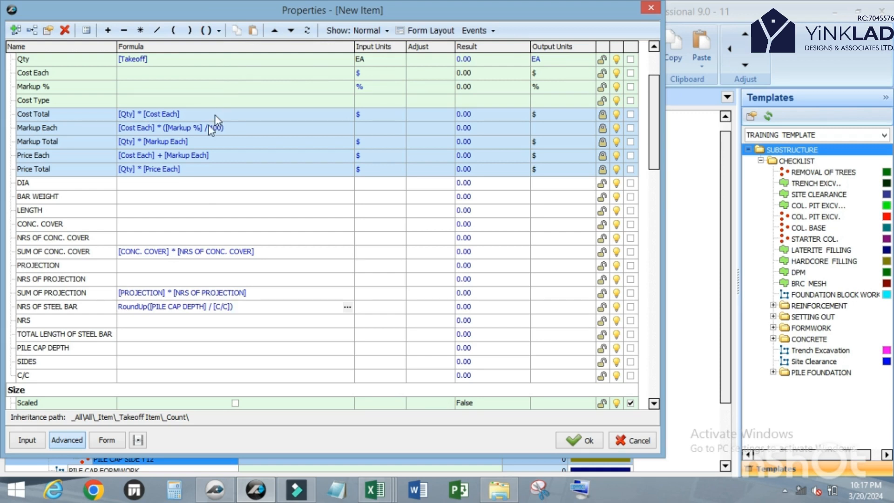
Set TOTAL LENGTH OF STEEL BAR to ([LENGTH] - [SUM OF CONC. COVER]).
scroll(107, 327, "down", 3)
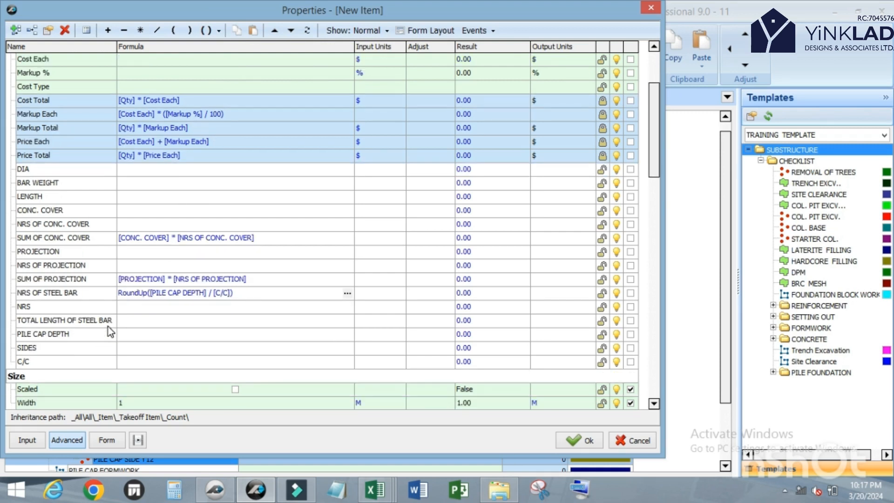
left_click(132, 297)
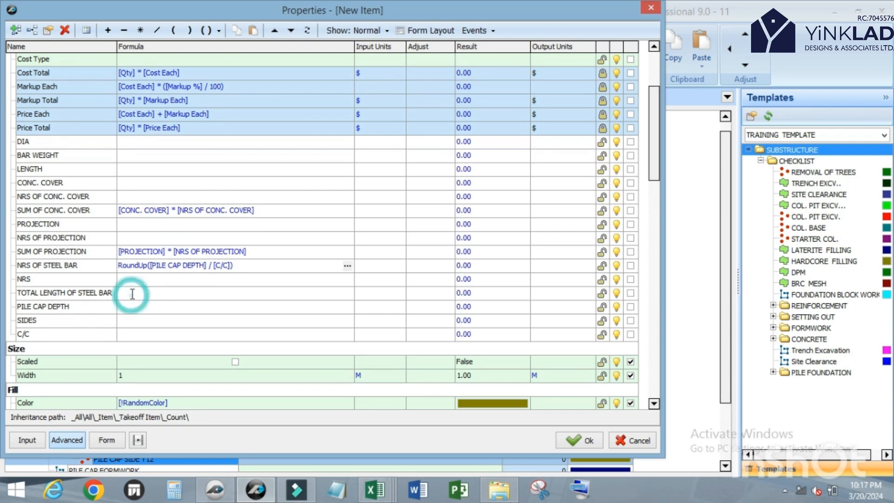
left_click(131, 297)
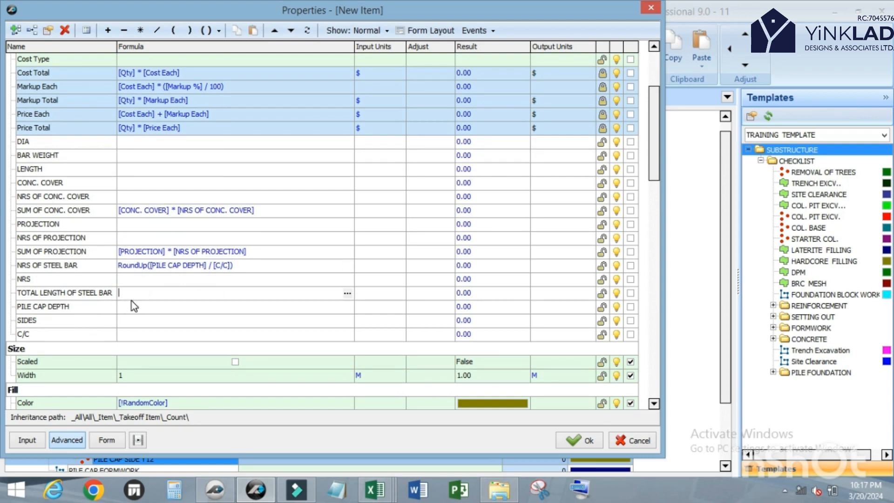
left_click(30, 168)
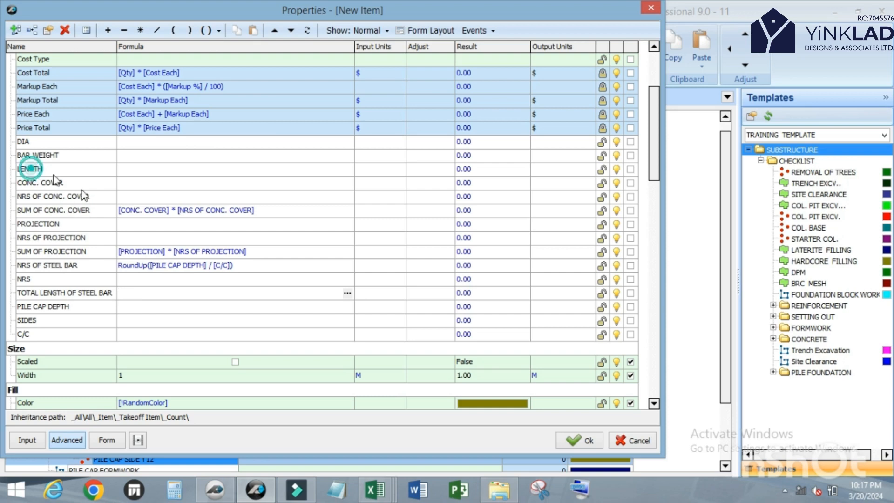
left_click_drag(30, 169, 168, 297)
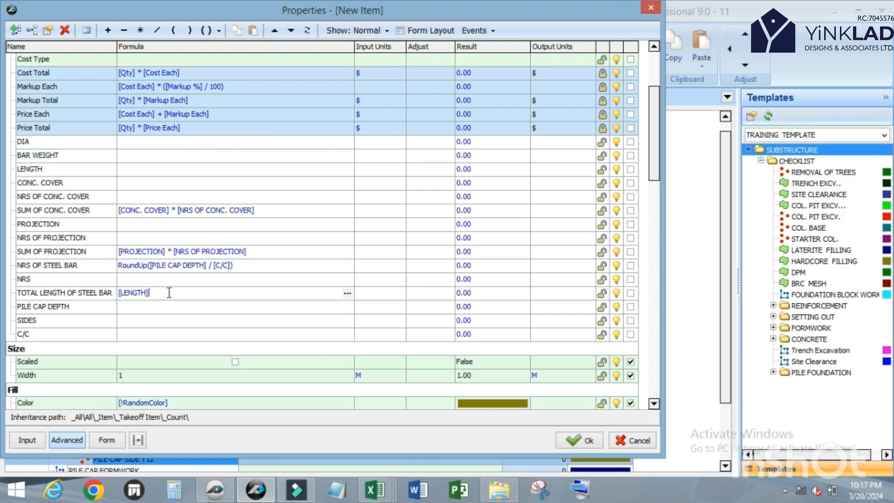
left_click(123, 30)
left_click_drag(37, 210, 193, 297)
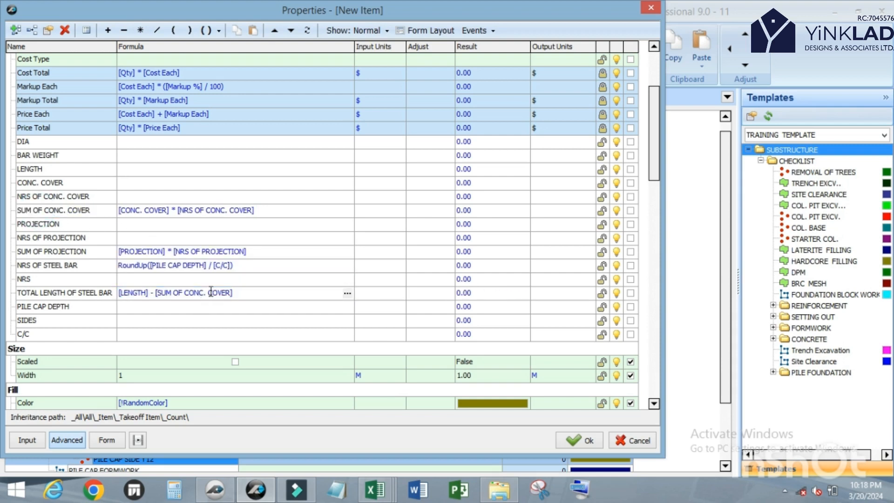
left_click(237, 289)
left_click_drag(182, 296, 117, 291)
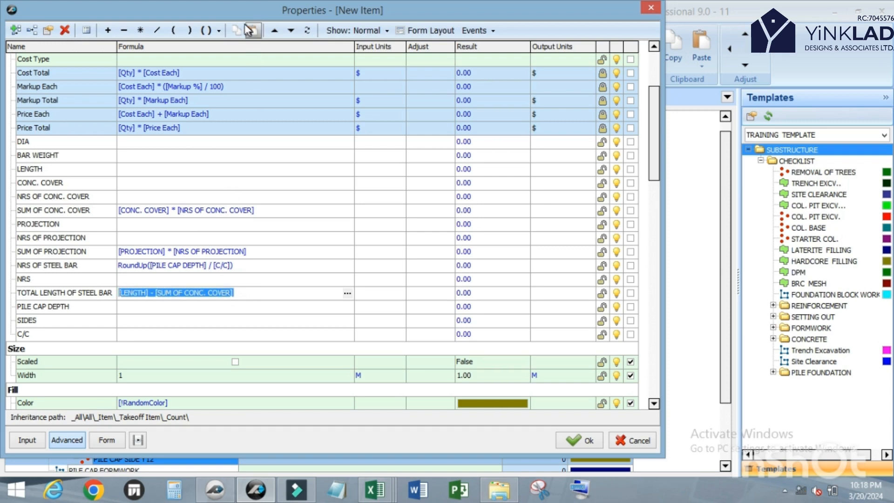
left_click(219, 32)
left_click(230, 52)
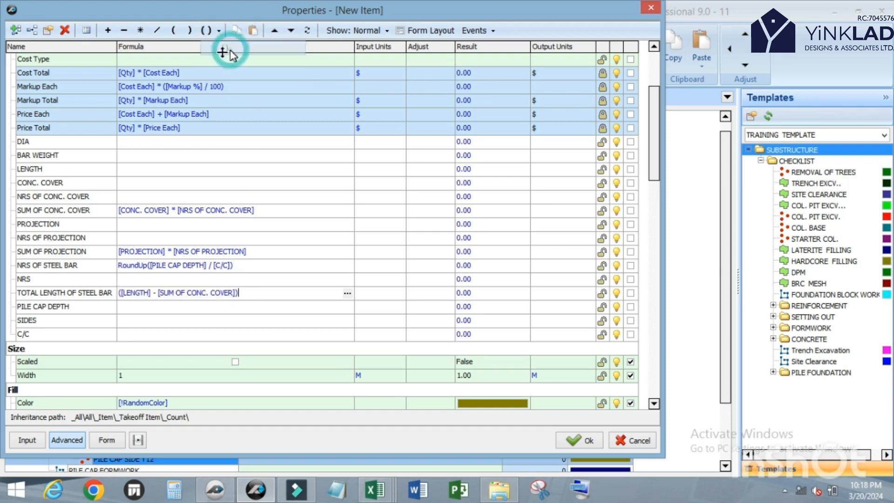
left_click(250, 293)
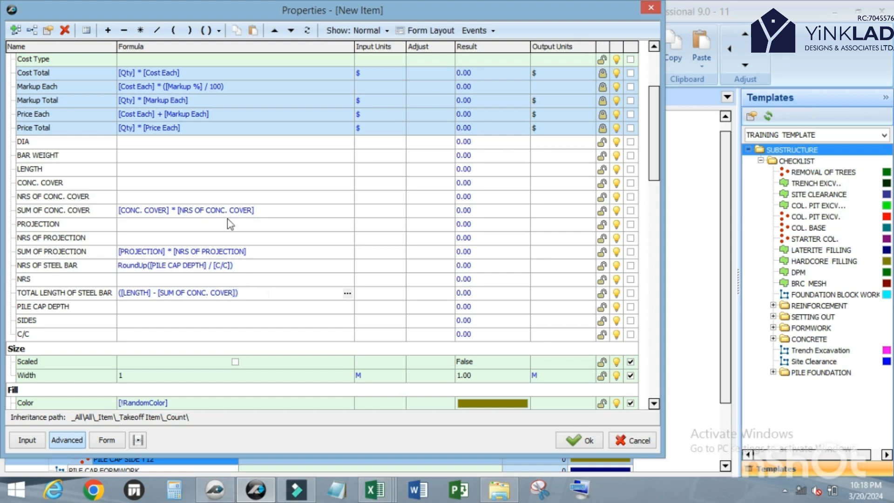
Append + [SUM OF PROJECTION] to TOTAL LENGTH OF STEEL BAR and wrap it in brackets.
left_click(107, 32)
left_click_drag(36, 252, 293, 296)
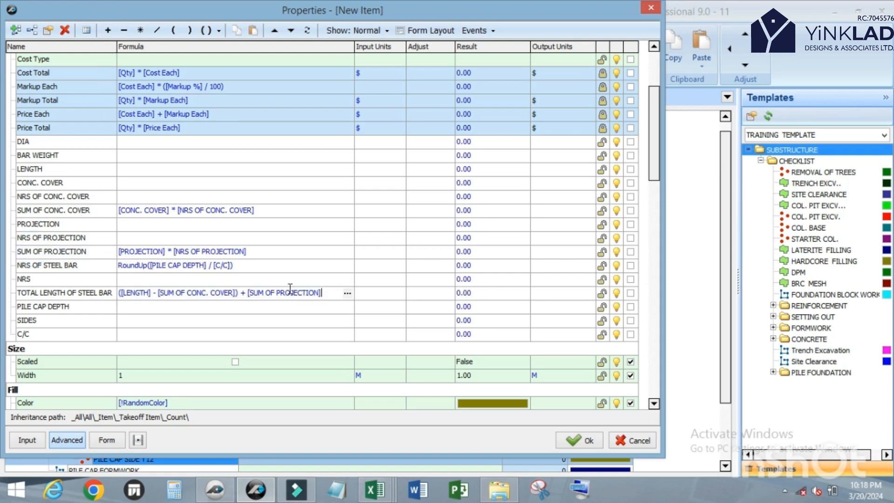
left_click(327, 293)
left_click_drag(318, 294, 117, 293)
left_click(218, 31)
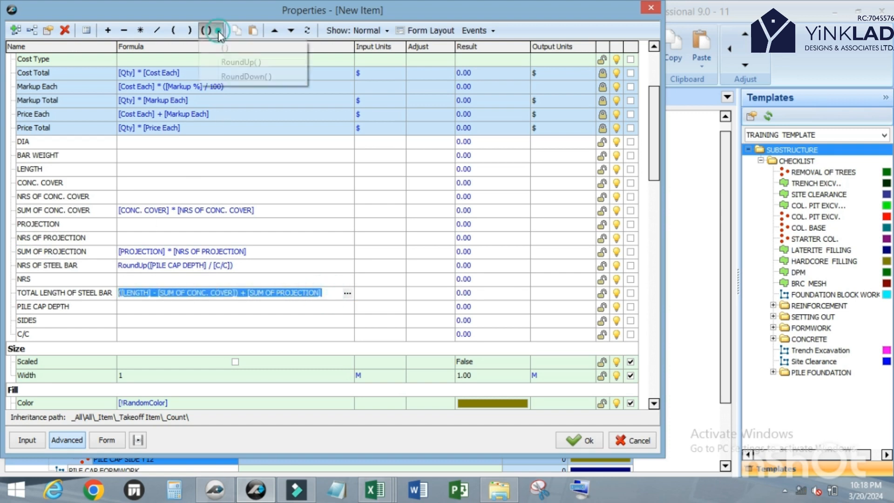
left_click(226, 43)
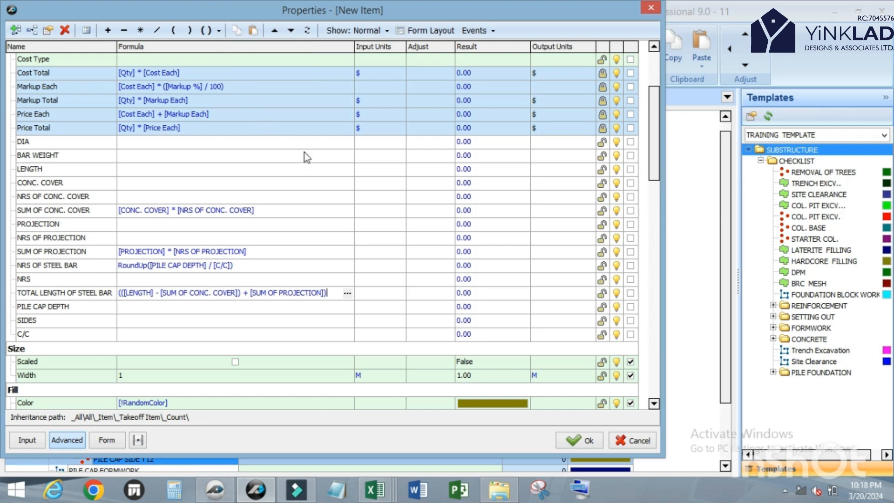
Multiply the bracketed total length by [NRS OF STEEL BAR].
left_click(145, 35)
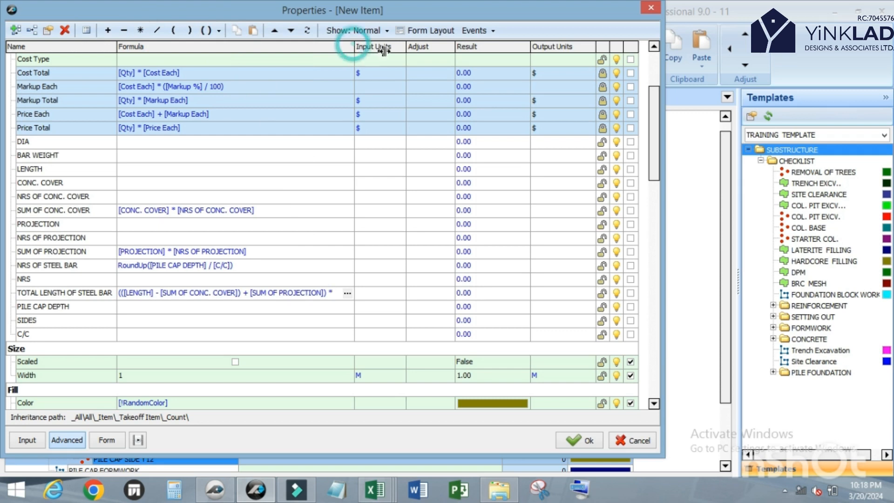
left_click_drag(355, 47, 395, 52)
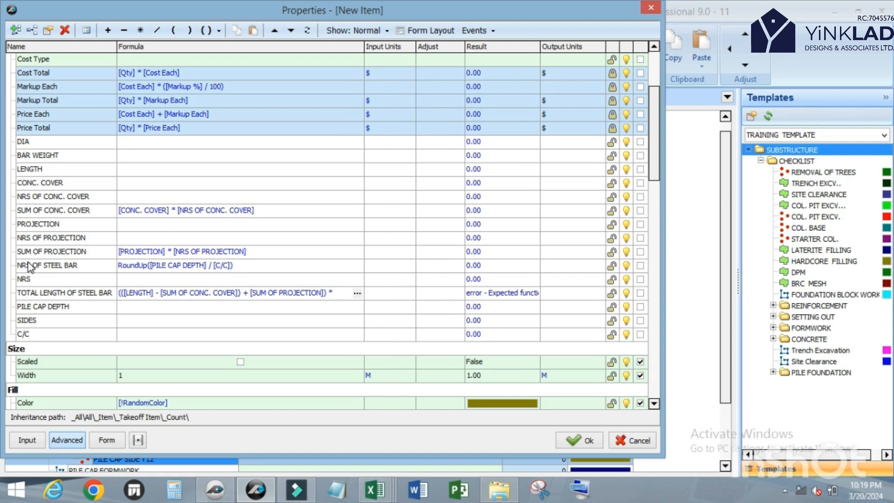
left_click(344, 293)
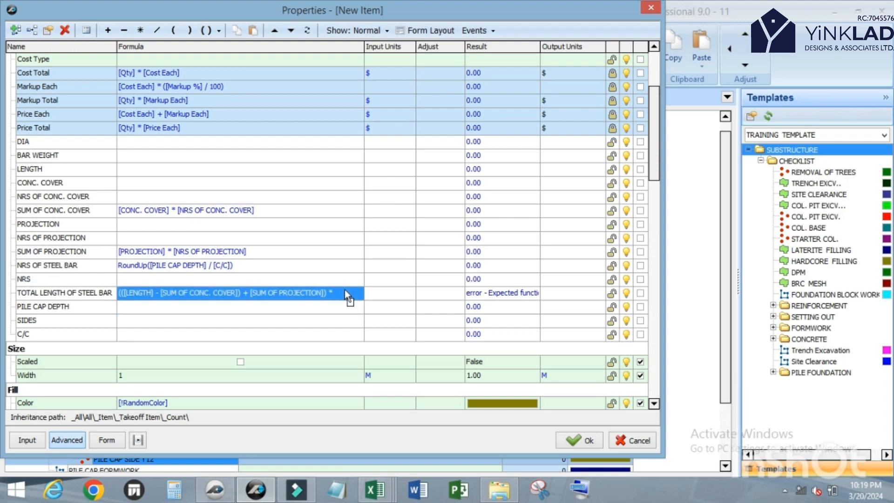
left_click_drag(345, 289, 346, 290)
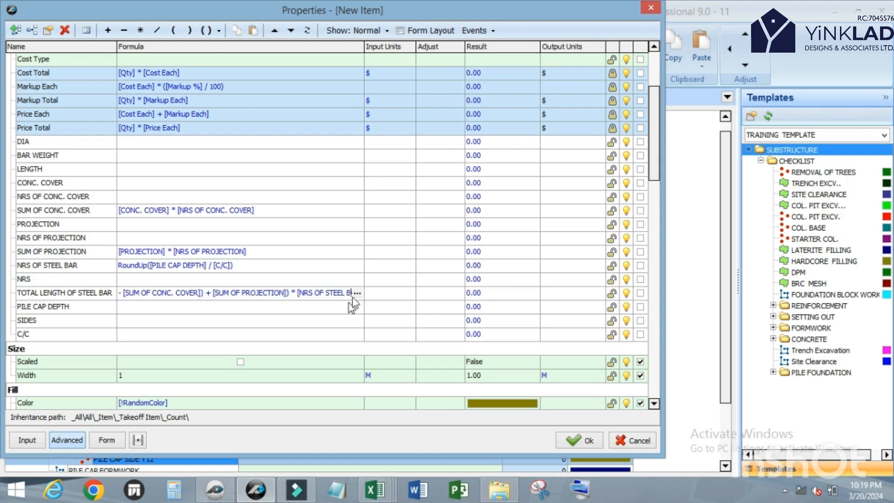
Wrap the whole formula in brackets again and multiply it by [SIDES].
left_click_drag(363, 48, 463, 50)
left_click_drag(408, 293, 116, 298)
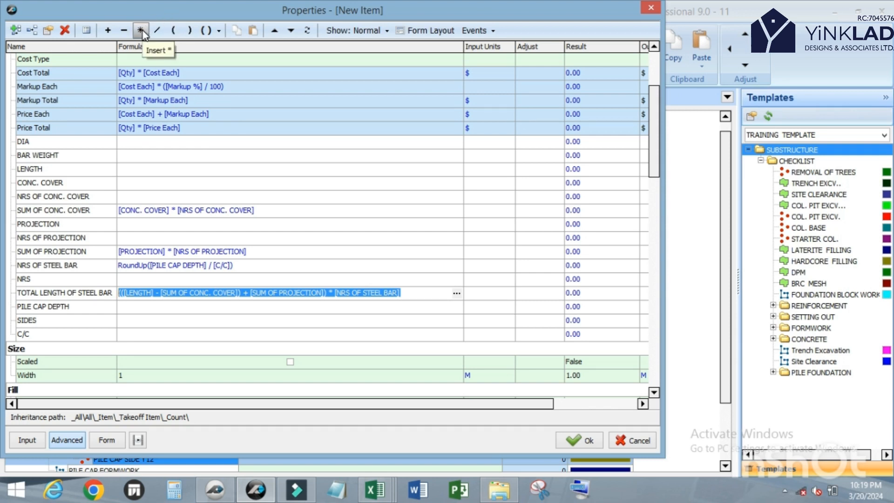
left_click(218, 30)
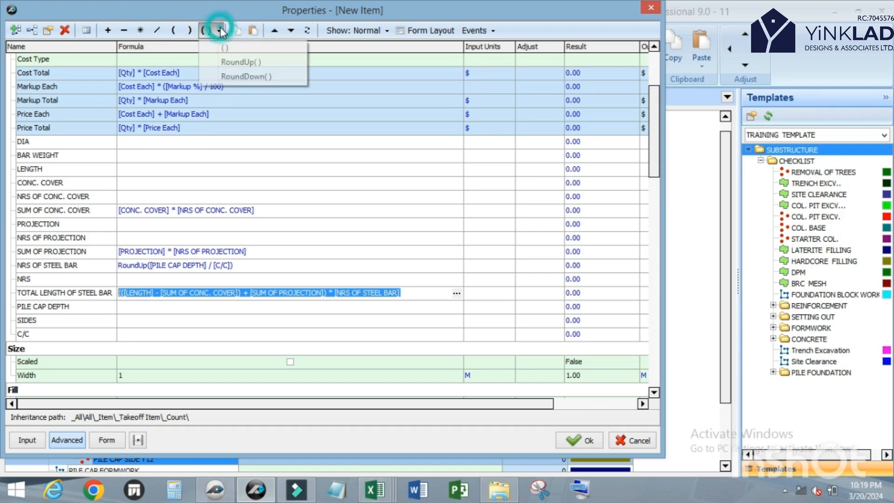
left_click(234, 49)
left_click(140, 30)
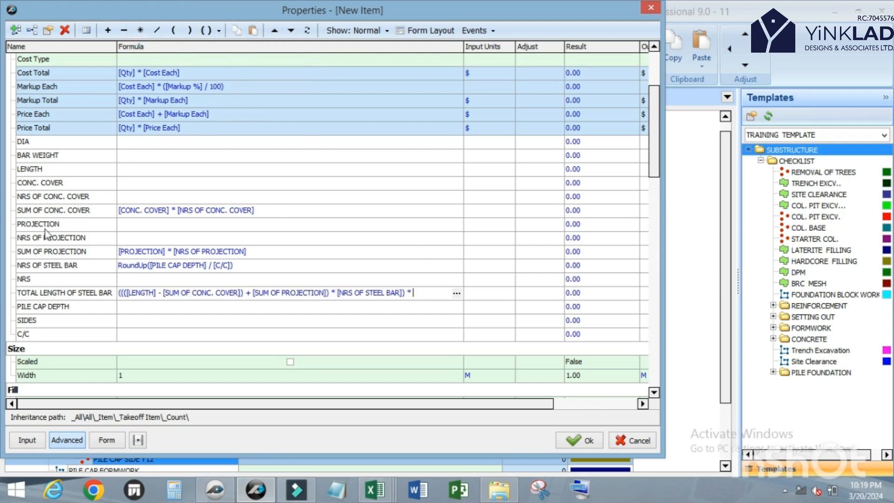
left_click_drag(31, 320, 432, 295)
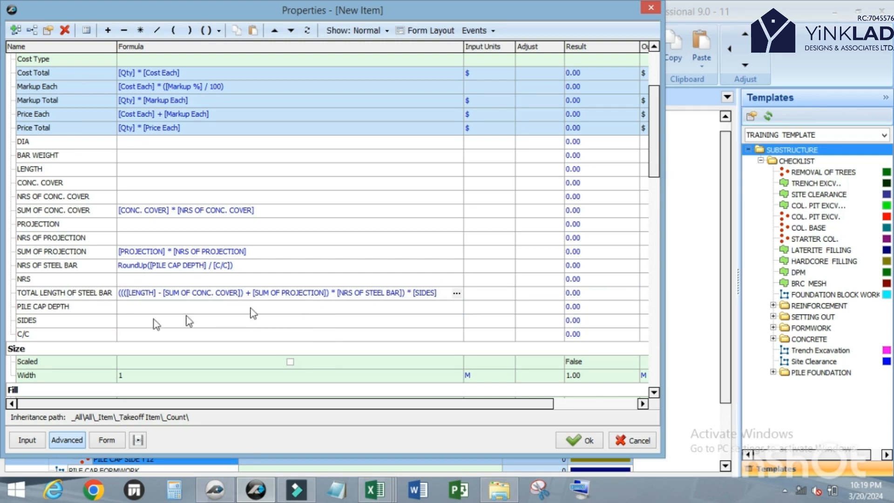
left_click(136, 309)
scroll(153, 222, "up", 3)
Remove the [Takeoff] reference from the Qty formula.
left_click(160, 142)
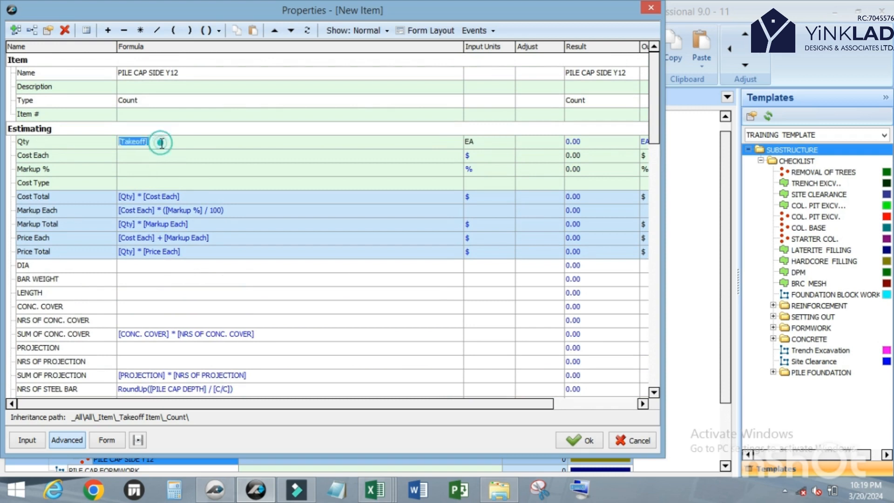
left_click_drag(162, 143, 101, 139)
key("Delete")
scroll(138, 223, "down", 2)
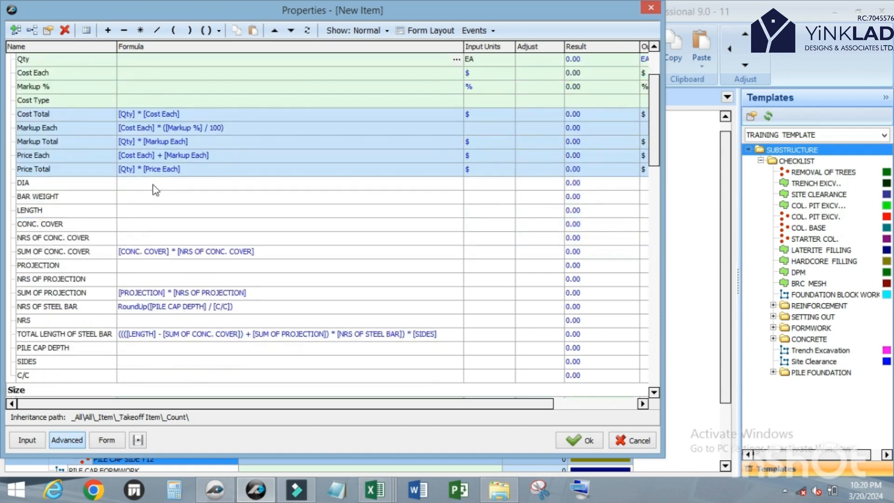
scroll(156, 186, "up", 1)
scroll(151, 170, "up", 1)
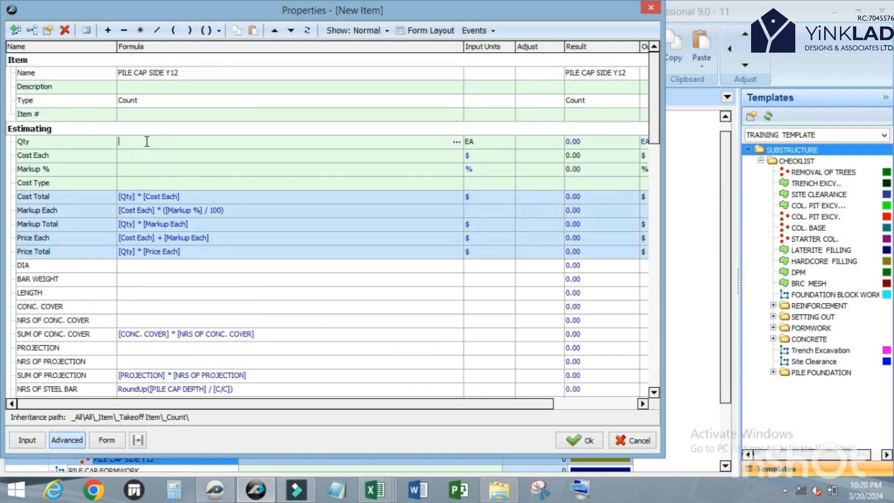
scroll(146, 141, "down", 8)
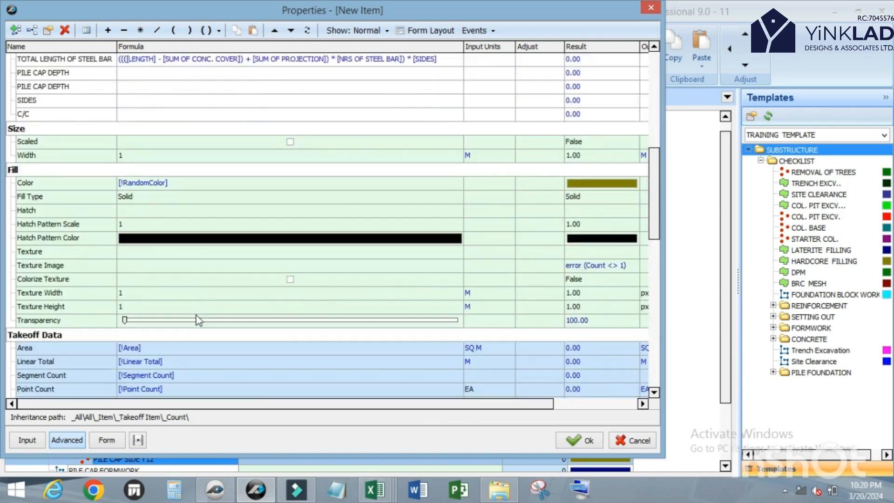
scroll(199, 321, "down", 4)
scroll(42, 256, "up", 1)
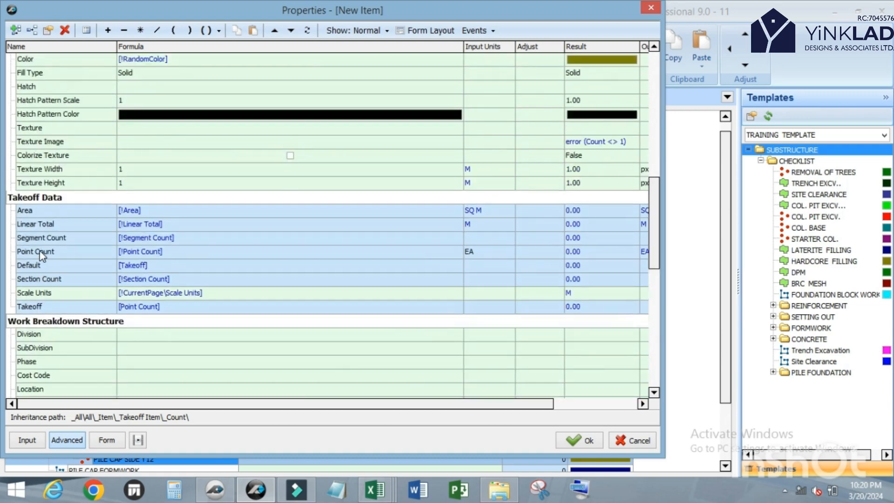
scroll(42, 256, "up", 2)
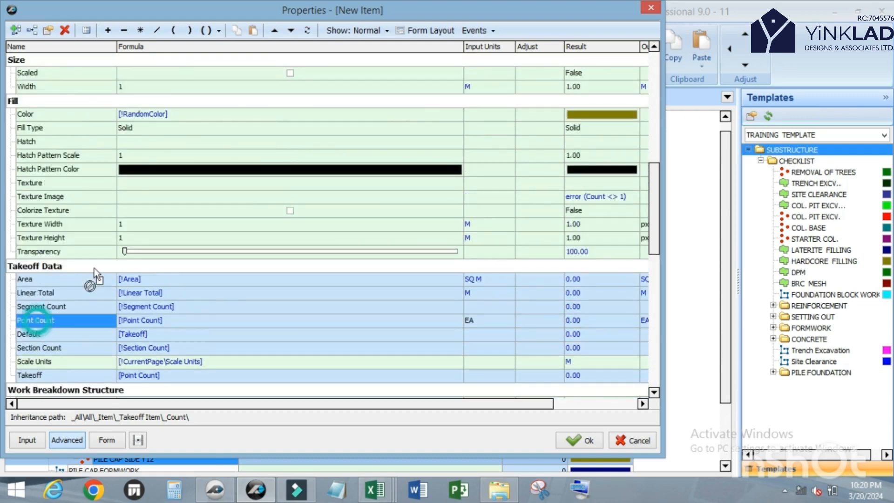
scroll(168, 57, "up", 1)
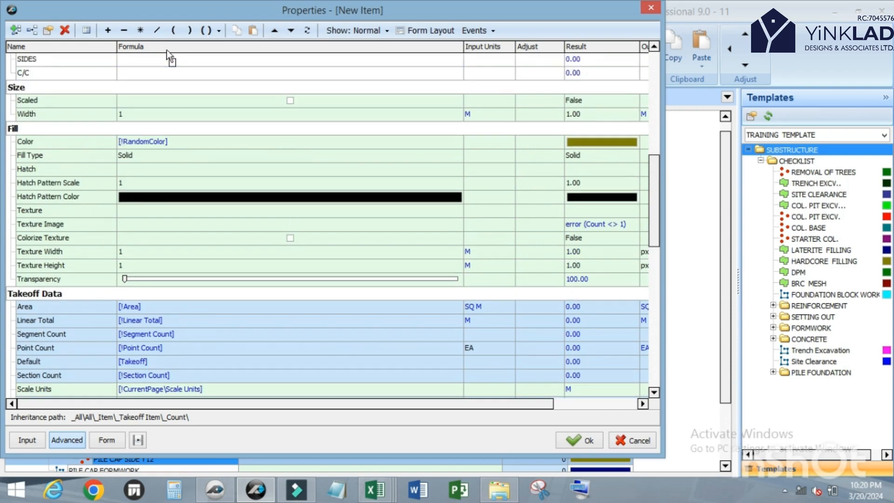
scroll(175, 54, "up", 5)
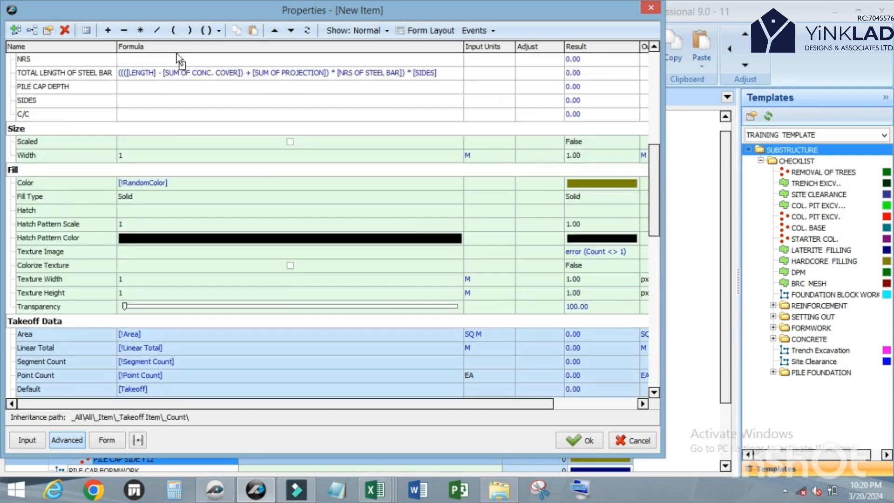
scroll(178, 58, "up", 6)
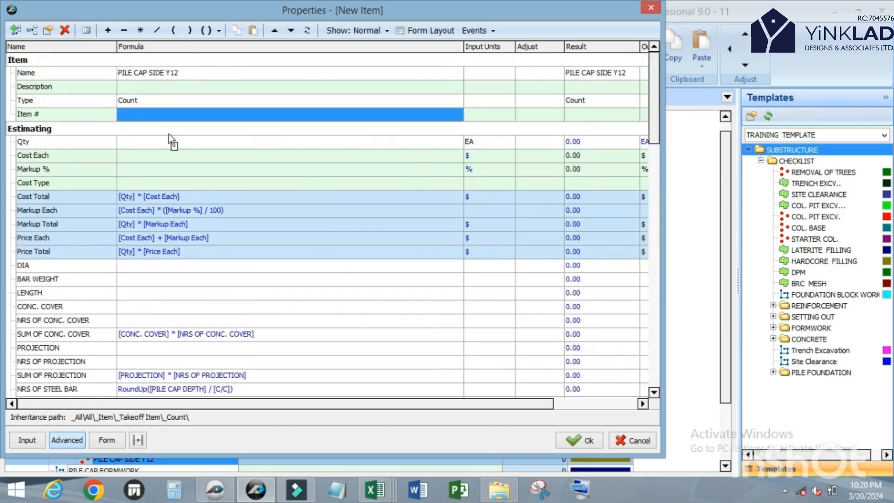
Make Qty [Point Count] * ([TOTAL LENGTH OF STEEL BAR] * [NRS]).
left_click(170, 138)
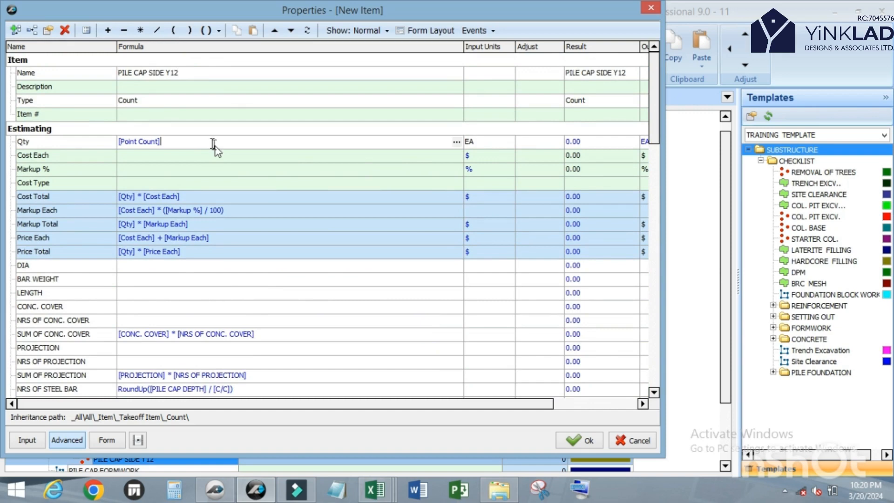
left_click(140, 31)
scroll(102, 334, "down", 2)
left_click_drag(71, 335, 238, 66)
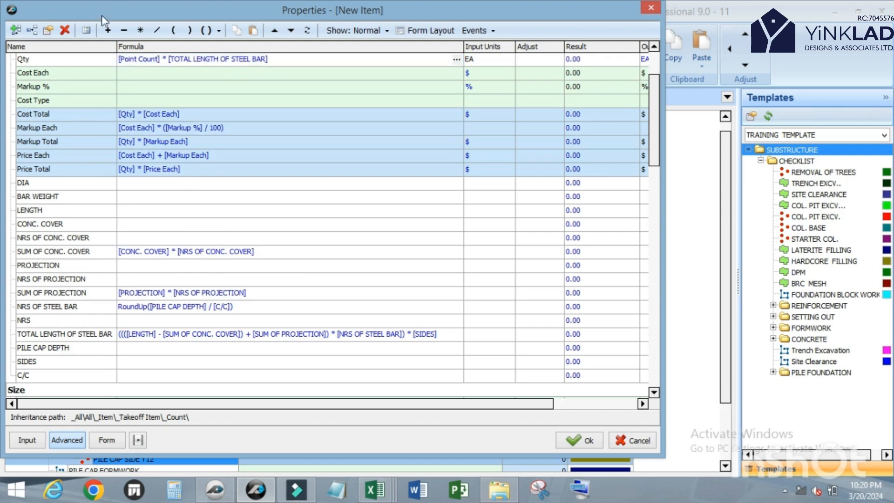
left_click(140, 31)
left_click_drag(23, 321, 308, 145)
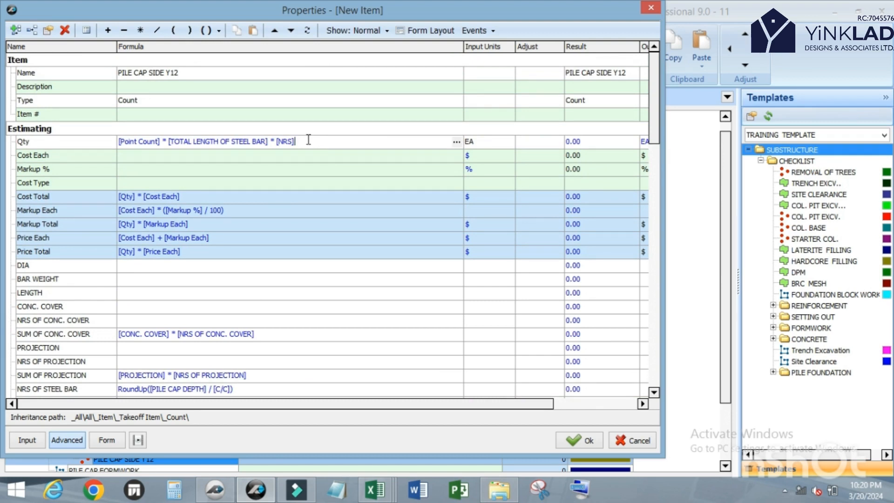
left_click_drag(308, 141, 176, 147)
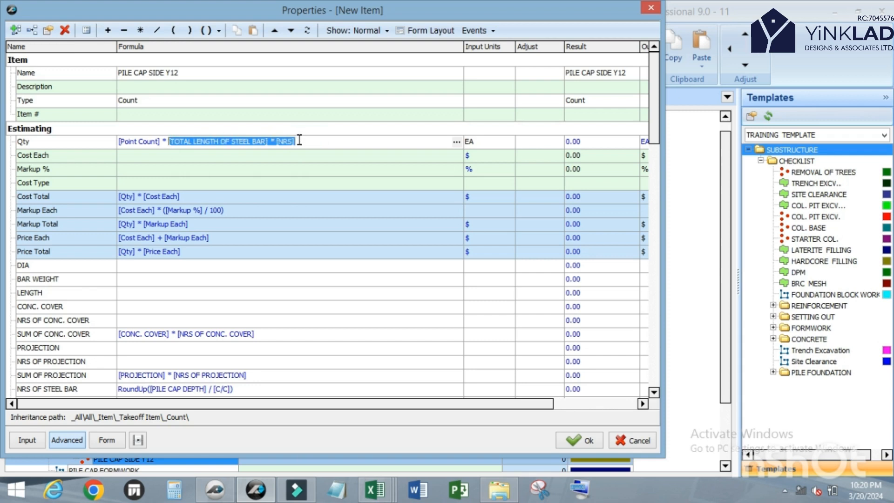
left_click(216, 30)
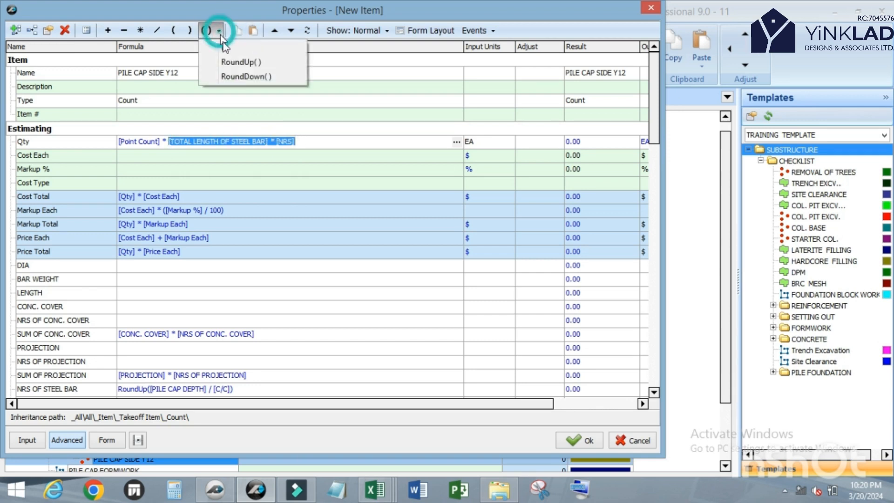
left_click(226, 50)
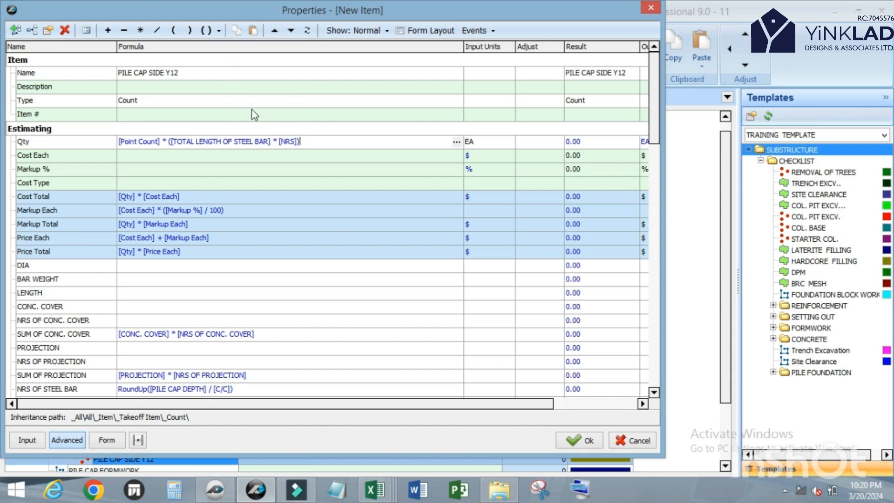
Bracket the whole Qty formula and multiply it by [BAR WEIGHT].
left_click_drag(307, 141, 116, 151)
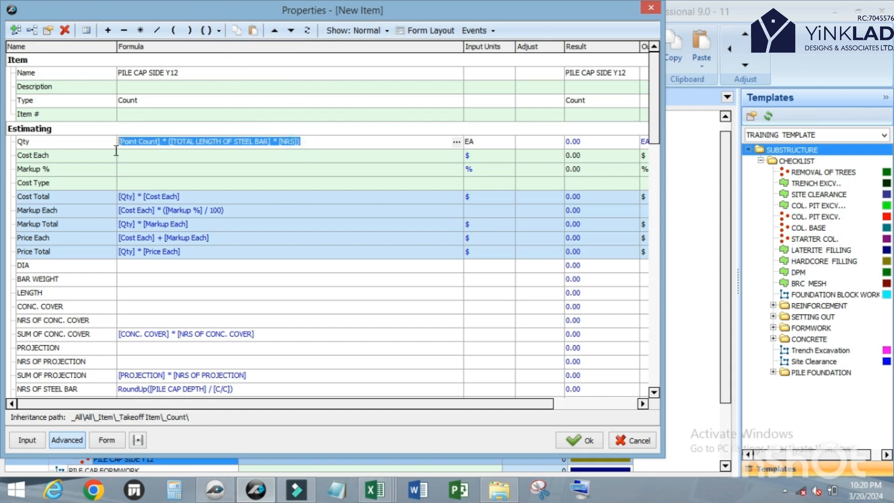
left_click(218, 32)
left_click(229, 46)
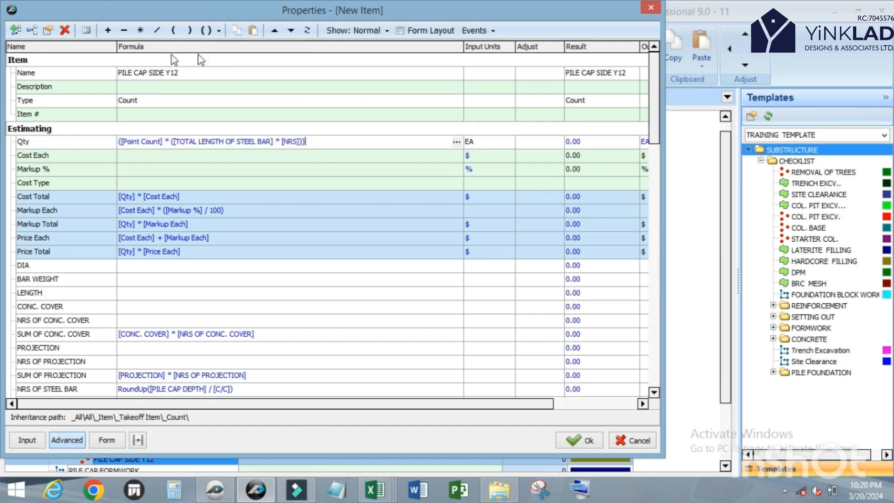
left_click(141, 32)
left_click_drag(29, 282, 333, 151)
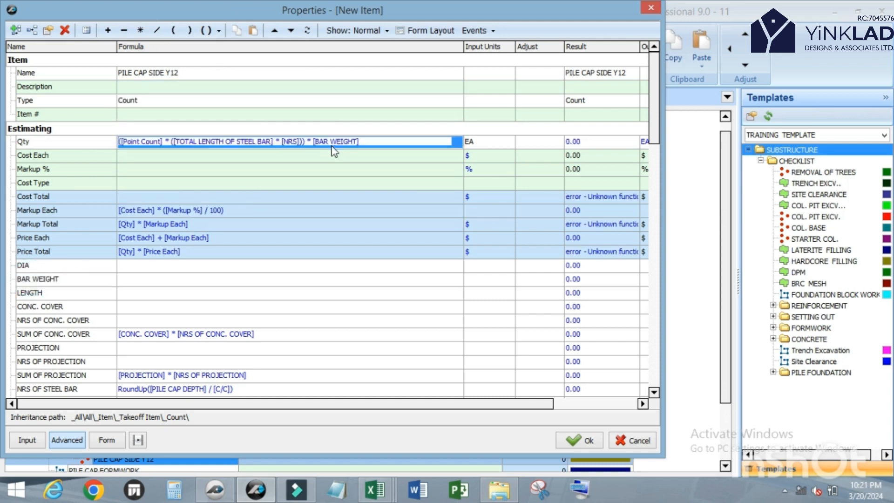
left_click(495, 141)
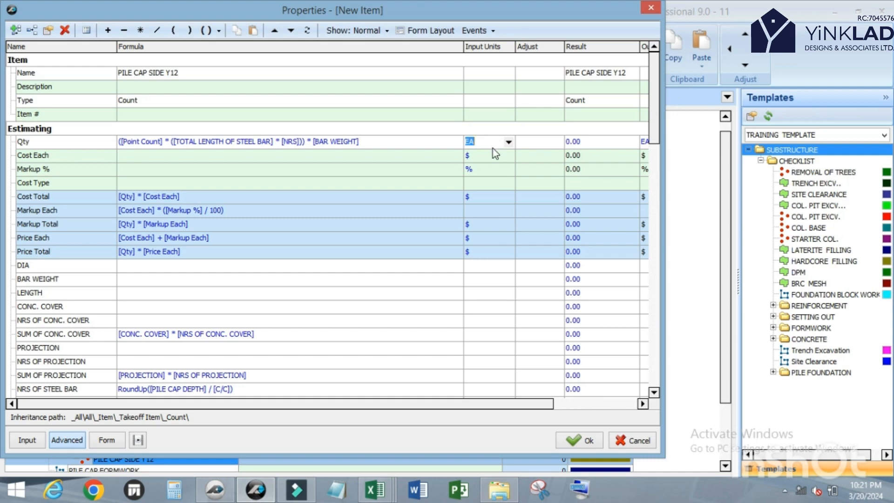
Set the Qty unit to KG, DIA to M and BAR WEIGHT to KG.
type("KG")
scroll(493, 200, "down", 2)
left_click(492, 183)
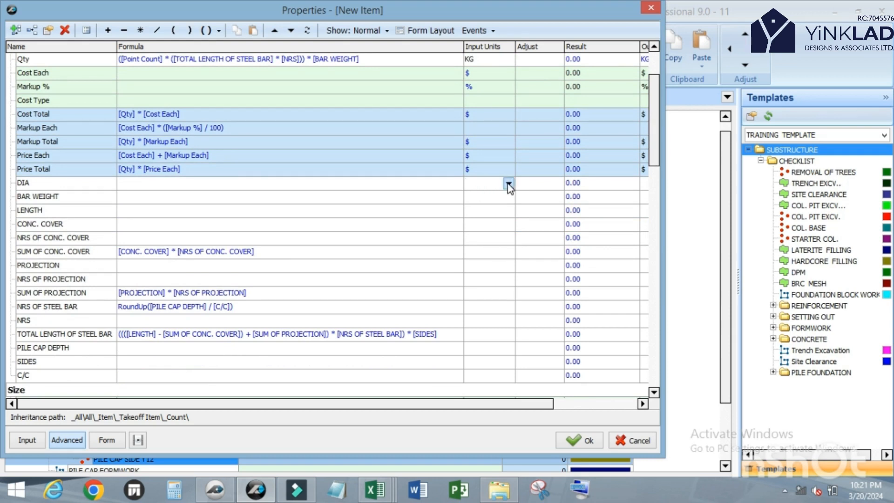
left_click(507, 183)
left_click(504, 198)
left_click(480, 198)
type("KG")
key("Return")
Assign units M, EA, M, M to LENGTH, CONC. COVER, NRS OF CONC. COVER and SUM OF CONC. COVER.
left_click(508, 210)
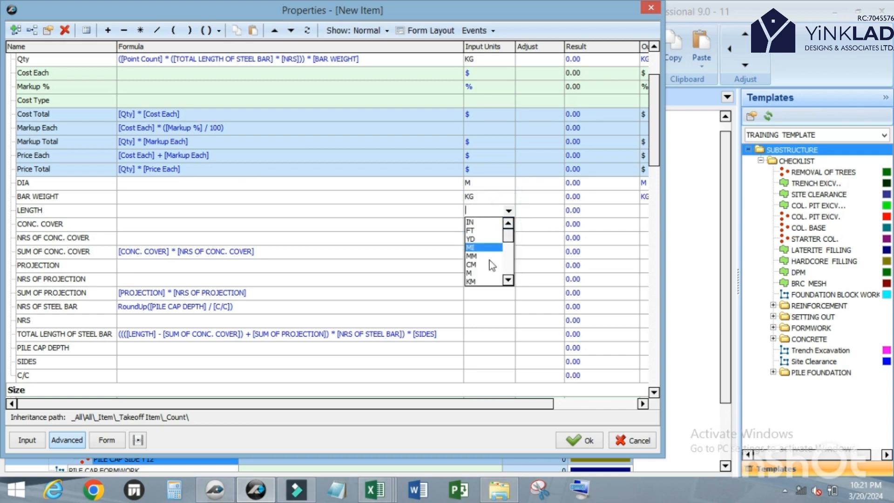
left_click(488, 273)
scroll(358, 253, "up", 1)
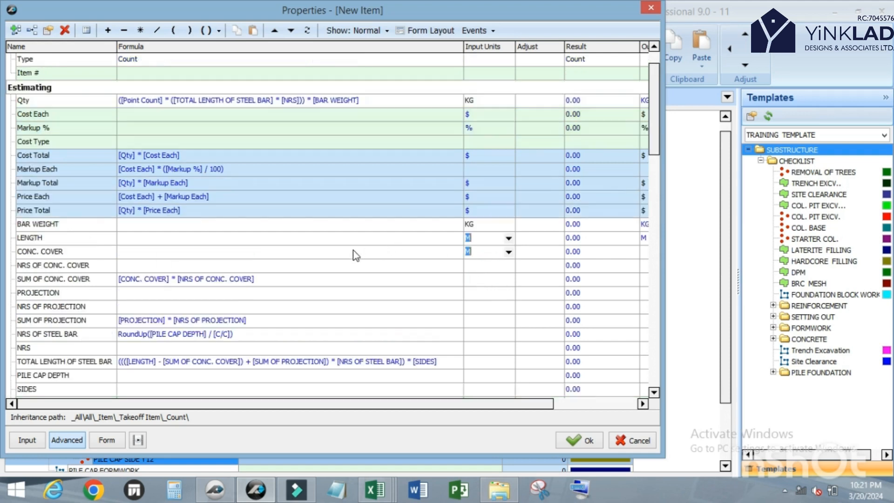
left_click(507, 265)
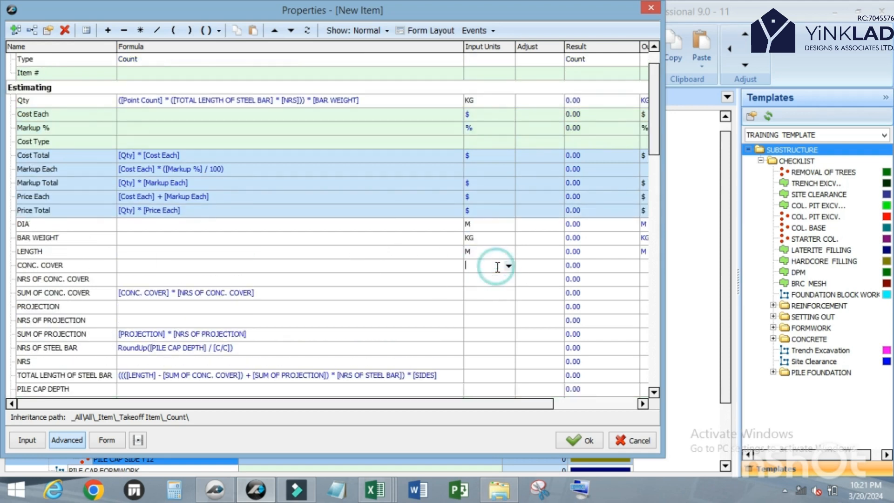
type("EA")
left_click(484, 336)
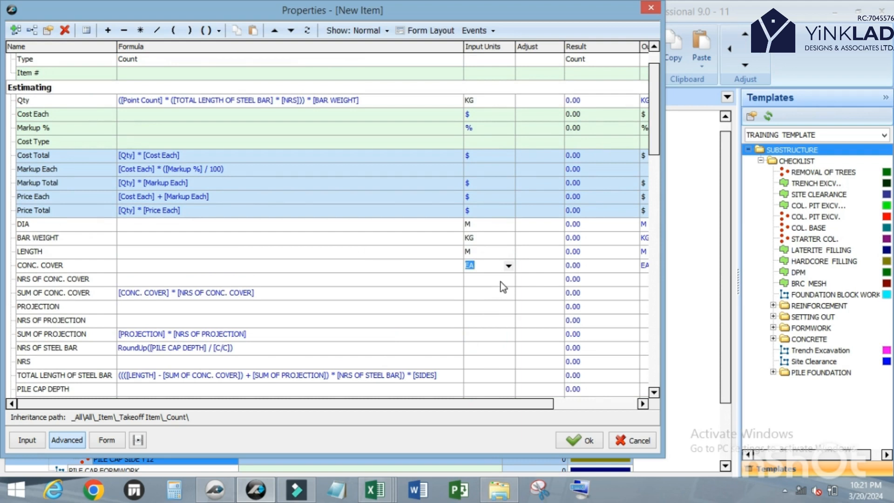
left_click(502, 280)
left_click(508, 279)
left_click(484, 343)
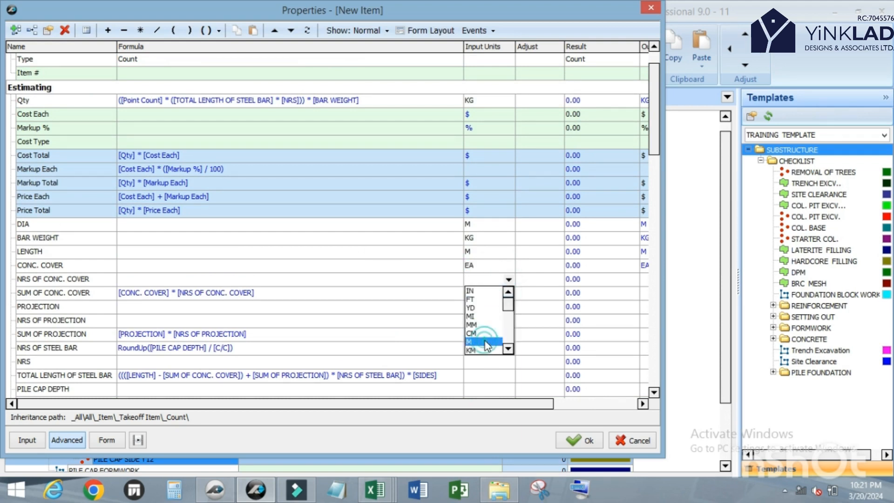
left_click(509, 289)
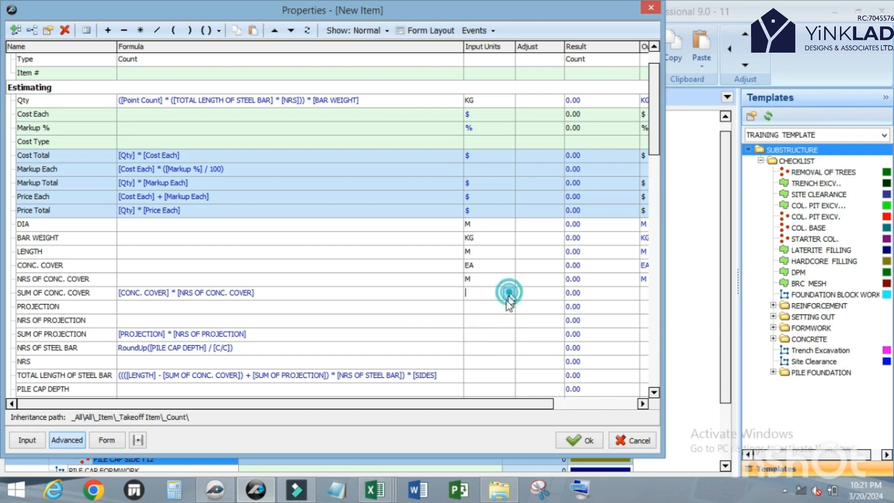
left_click(508, 292)
left_click(486, 357)
left_click(507, 307)
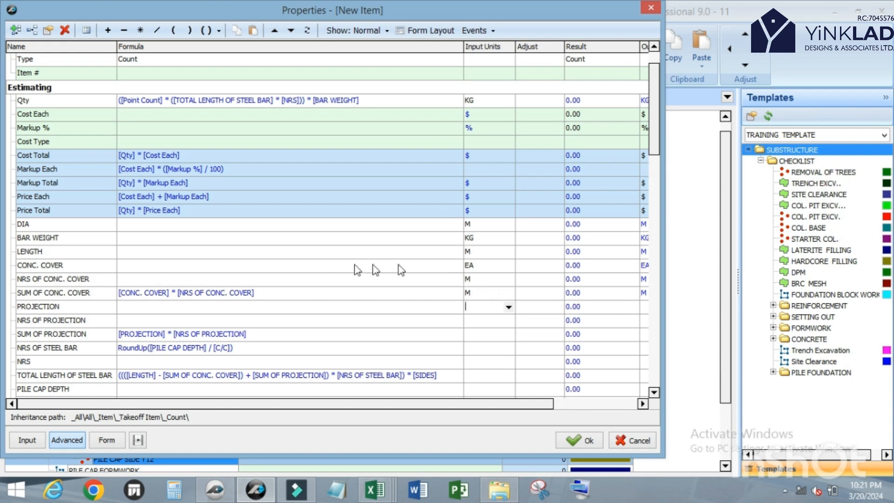
Correct CONC. COVER's unit to M and NRS OF CONC. COVER's unit to EA.
left_click(509, 267)
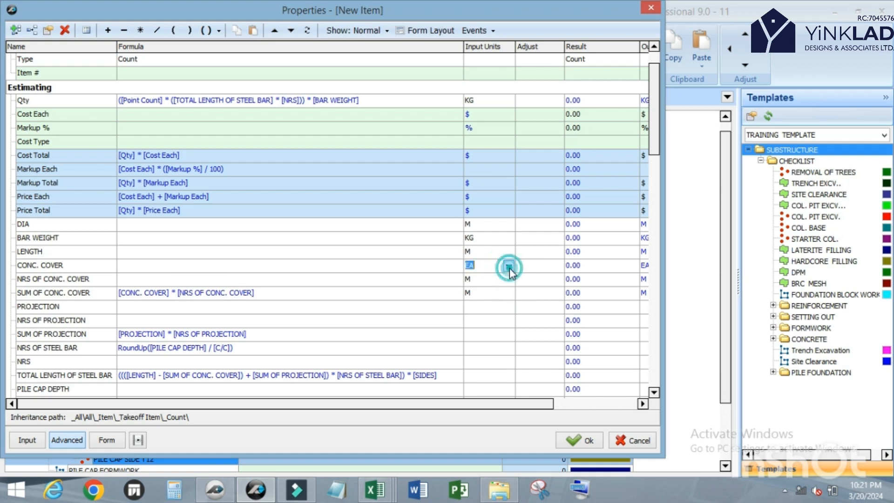
left_click(508, 266)
left_click(484, 319)
left_click(485, 278)
type("EA")
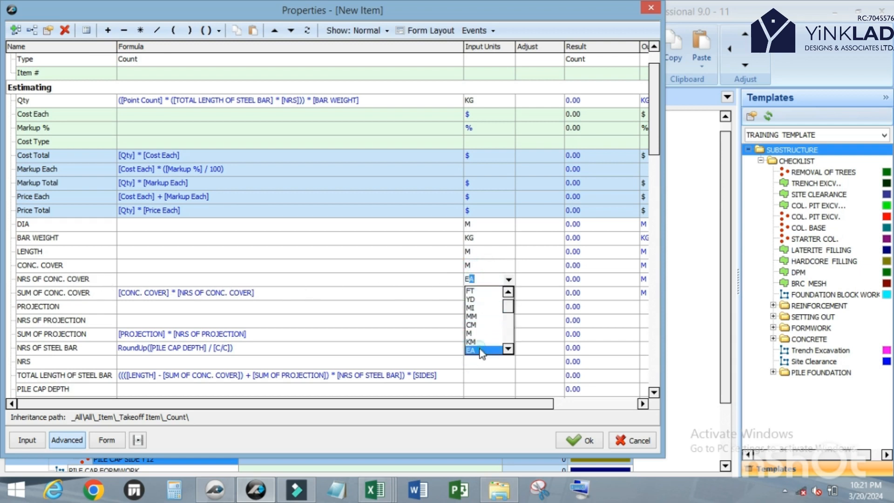
left_click(471, 350)
left_click(481, 293)
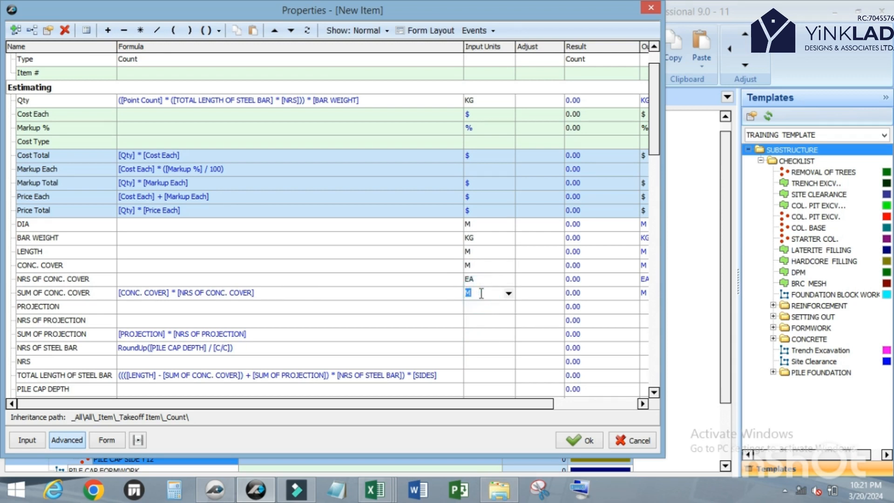
Set PROJECTION and SUM OF PROJECTION to M, NRS OF PROJECTION and NRS OF STEEL BAR to EA.
left_click(481, 311)
left_click(509, 306)
left_click(479, 369)
left_click(496, 320)
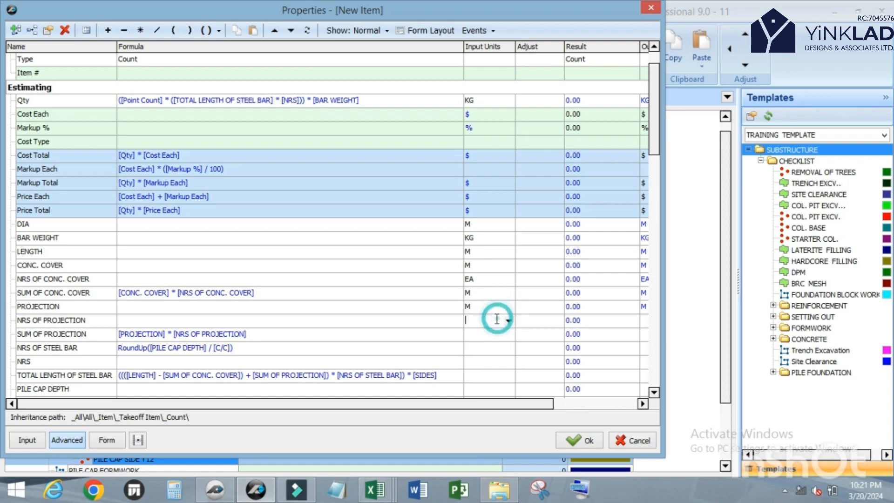
type("EA")
left_click(480, 391)
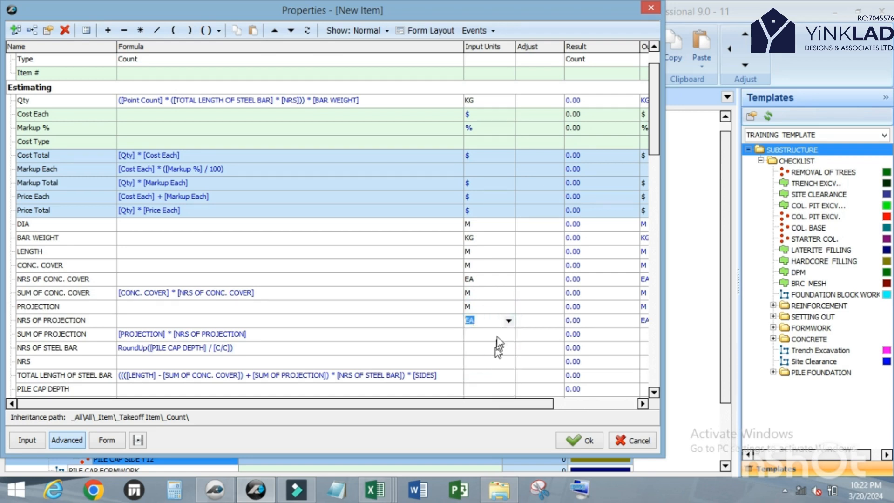
left_click(505, 333)
type("M")
left_click(480, 396)
left_click(490, 347)
type("EA")
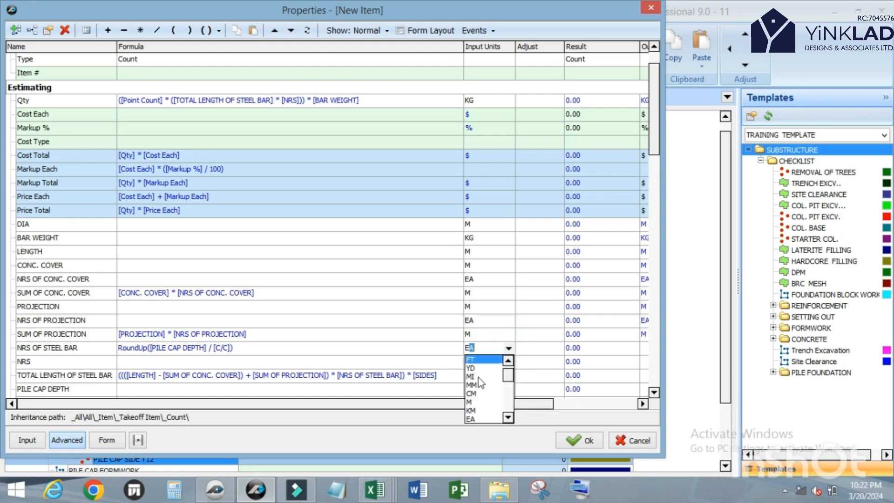
left_click(477, 419)
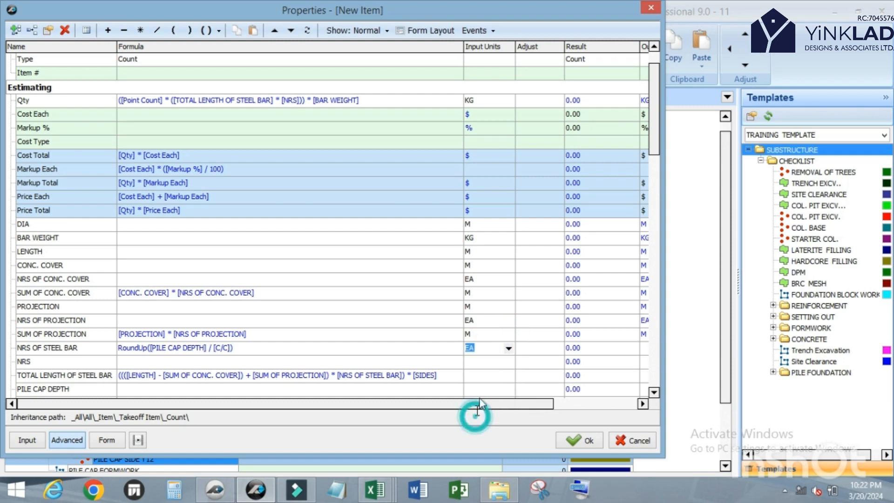
Set NRS and SIDES to EA, TOTAL LENGTH OF STEEL BAR and PILE CAP DEPTH to M.
left_click(484, 362)
type("EA")
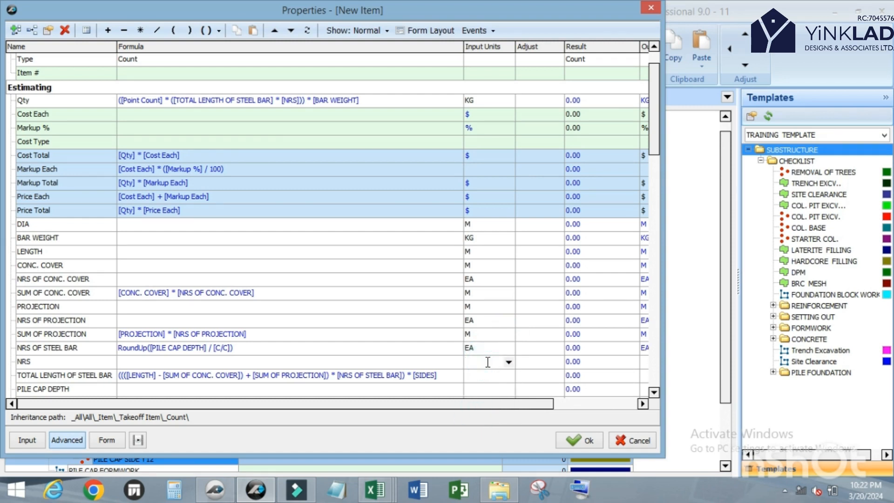
left_click(476, 433)
left_click(491, 378)
left_click(508, 375)
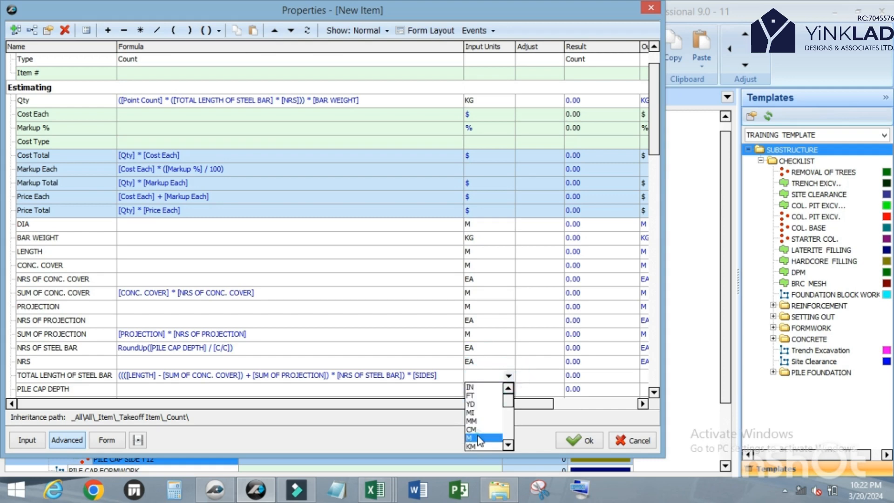
left_click(478, 436)
scroll(492, 333, "down", 2)
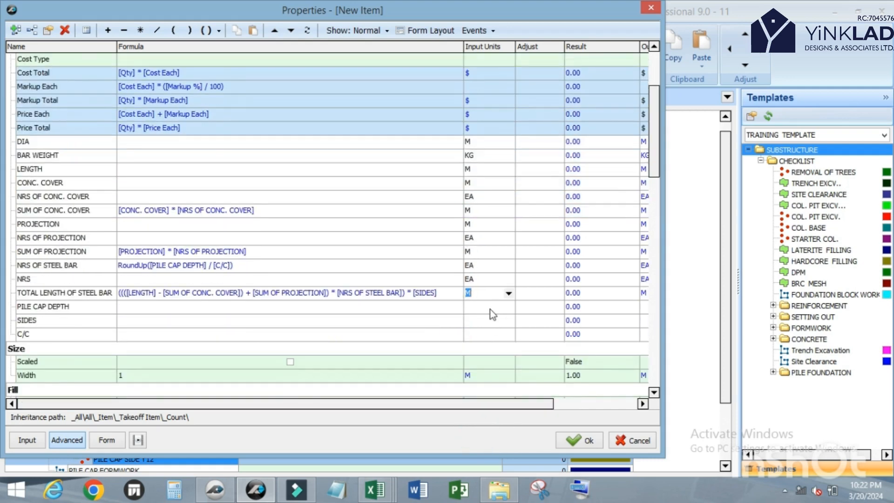
left_click(490, 308)
left_click(508, 307)
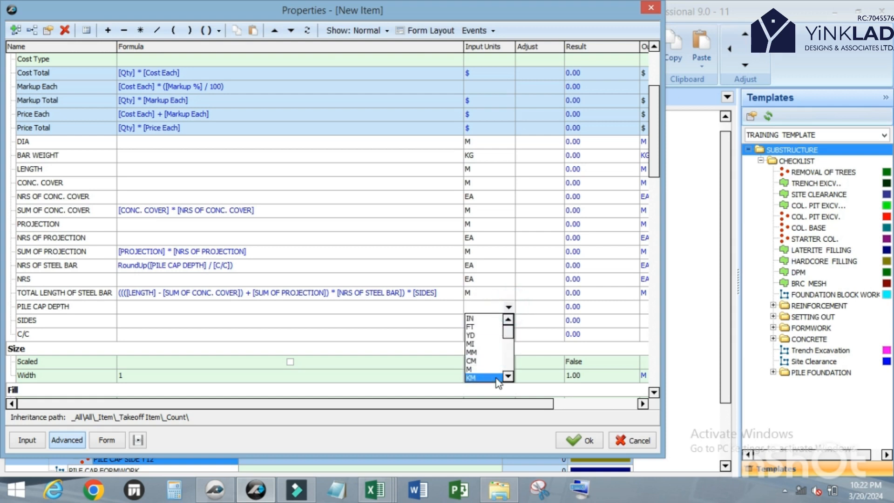
left_click(474, 369)
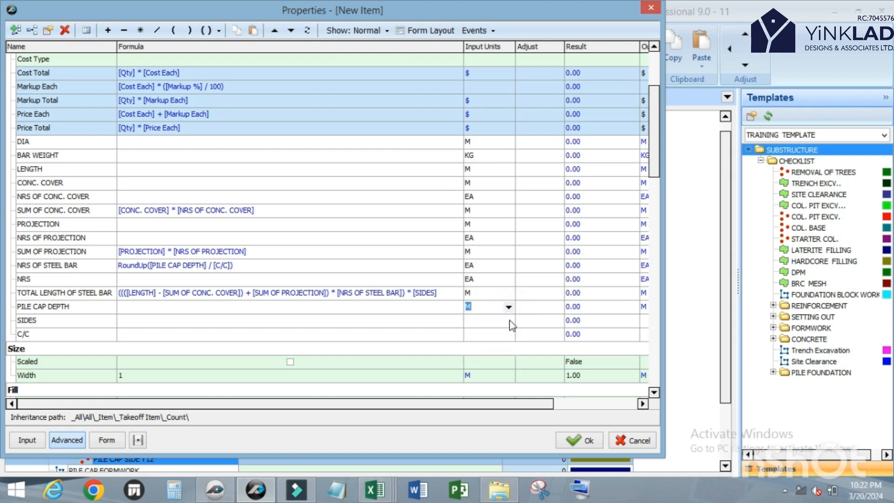
left_click(509, 320)
type("EA")
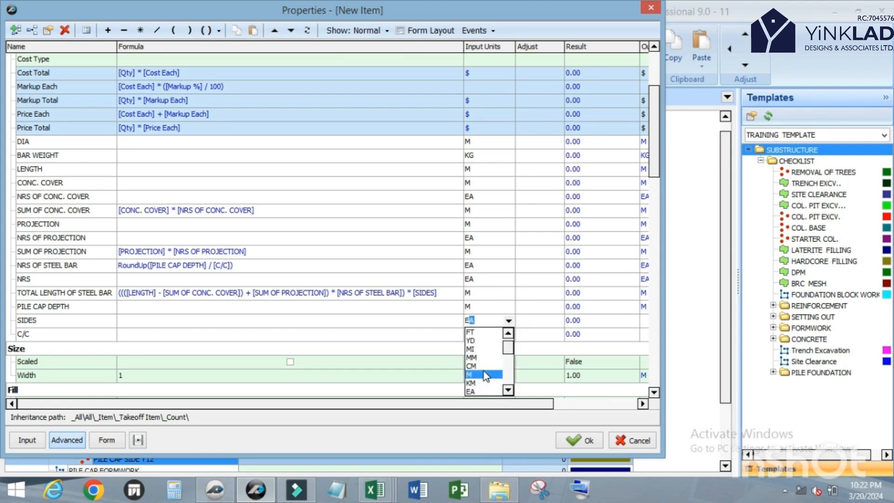
left_click(475, 391)
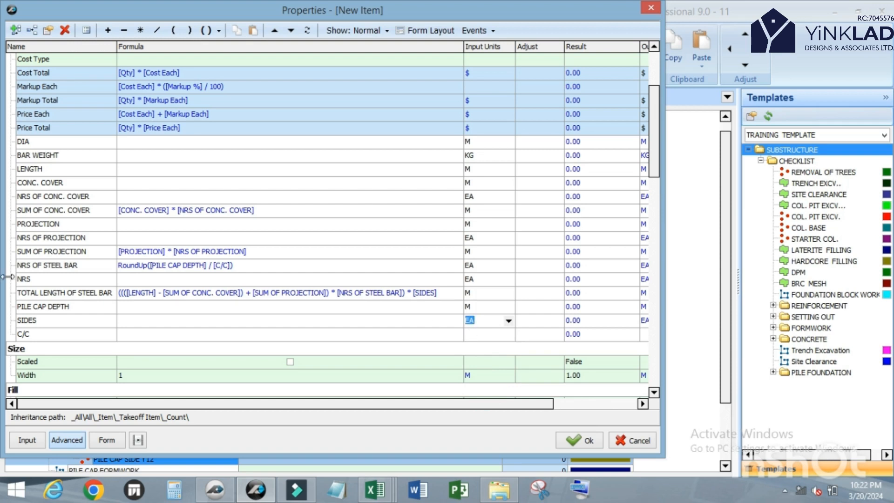
Give SIDES the value 2 and set the C/C unit to M.
left_click(19, 325)
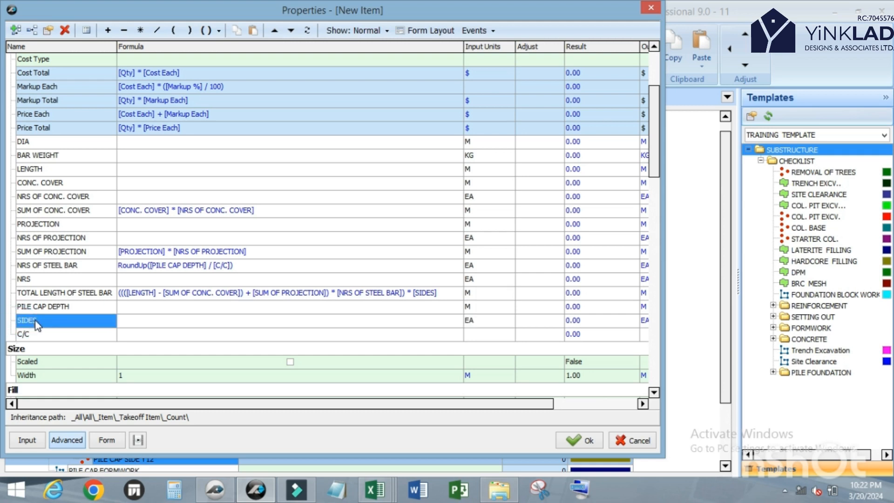
left_click(156, 325)
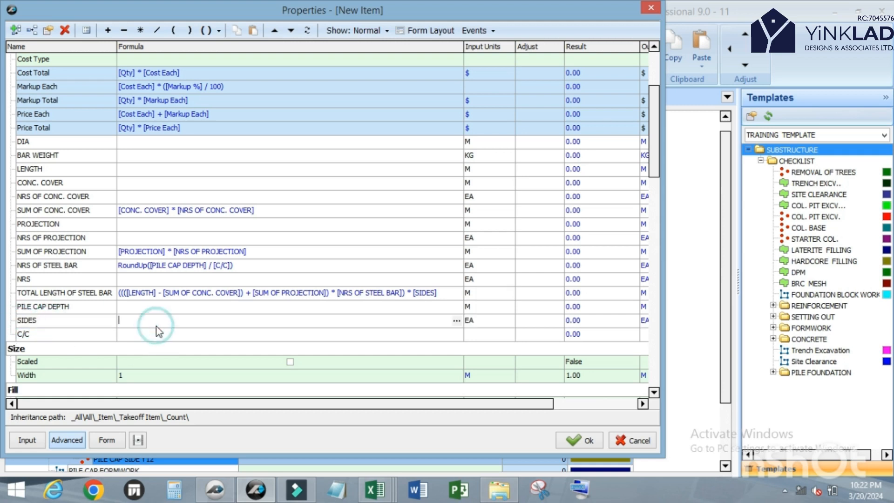
type("2")
left_click(163, 336)
left_click(500, 335)
left_click(508, 334)
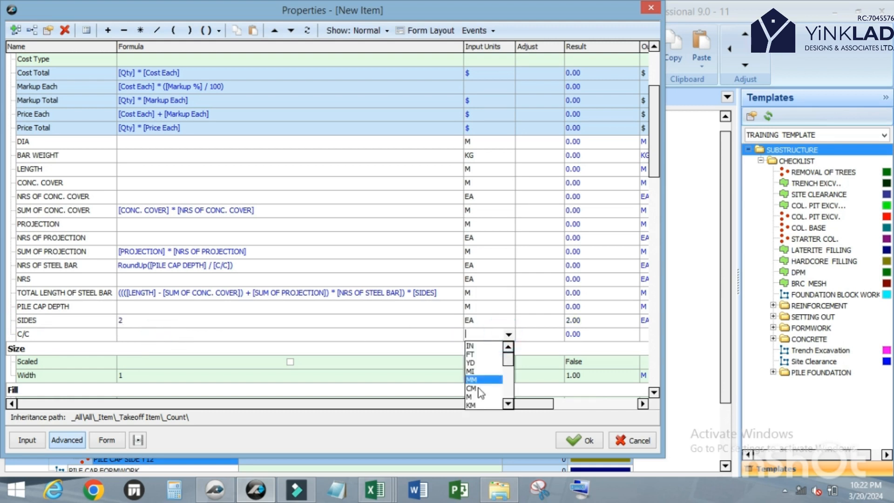
left_click(479, 397)
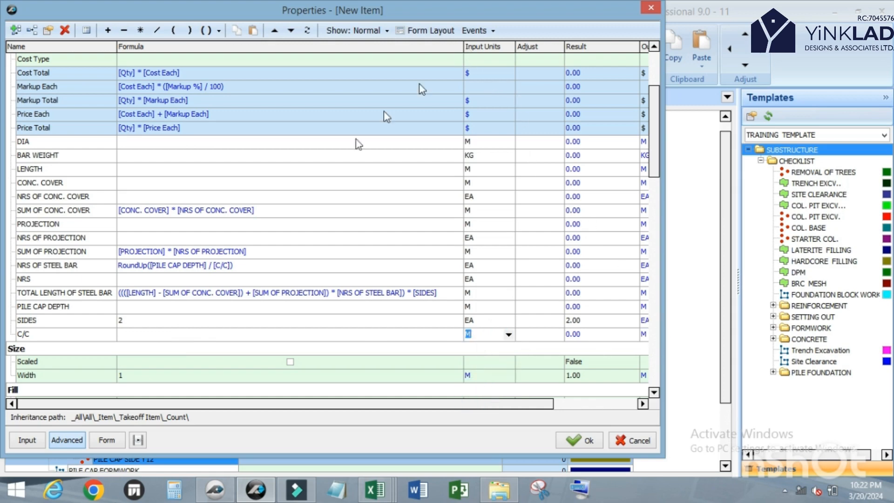
scroll(346, 152, "down", 5)
Replace [Point Count] in the Takeoff formula with [Qty] and set its unit to KG.
scroll(264, 211, "down", 2)
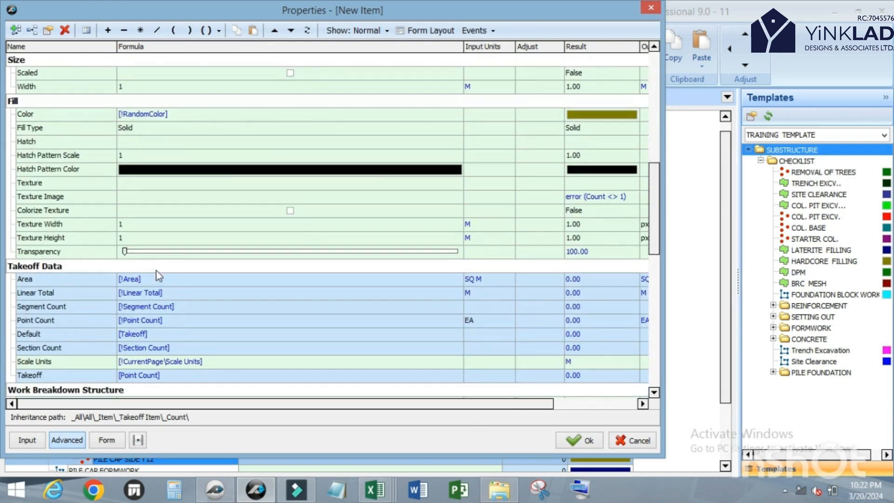
scroll(158, 282, "down", 2)
left_click(188, 294)
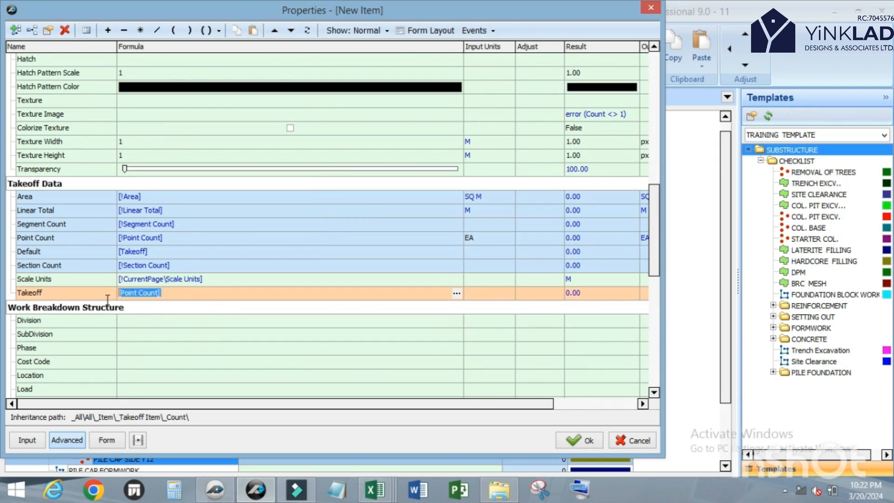
key("BackSpace")
scroll(125, 273, "up", 15)
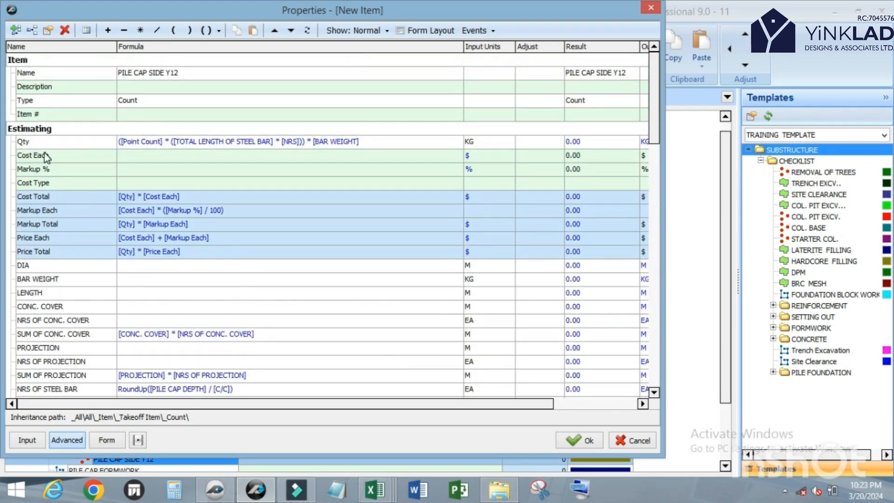
left_click_drag(24, 145, 196, 304)
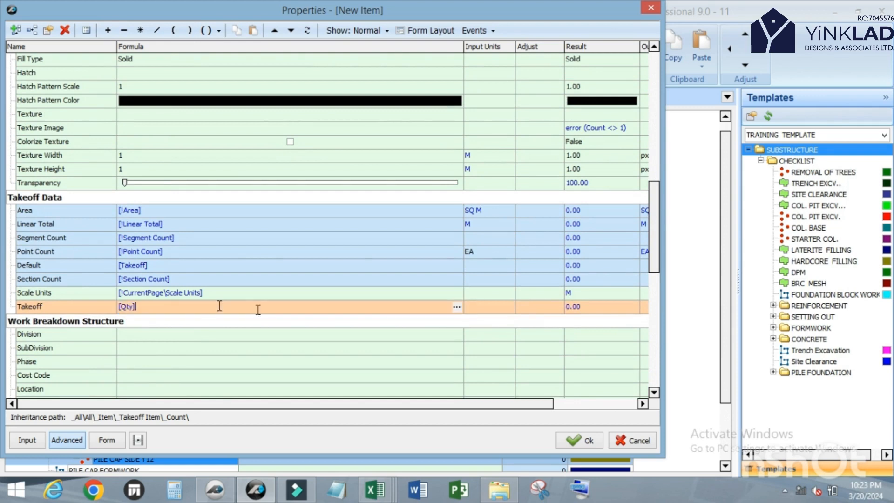
left_click(484, 307)
type("KG")
key("Return")
Narrow the Formula column of the Properties grid.
scroll(409, 308, "up", 4)
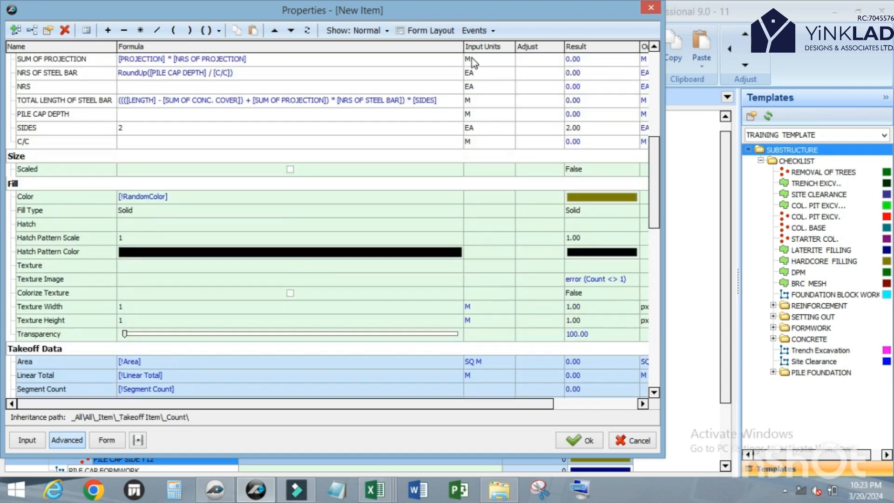
left_click_drag(463, 46, 400, 47)
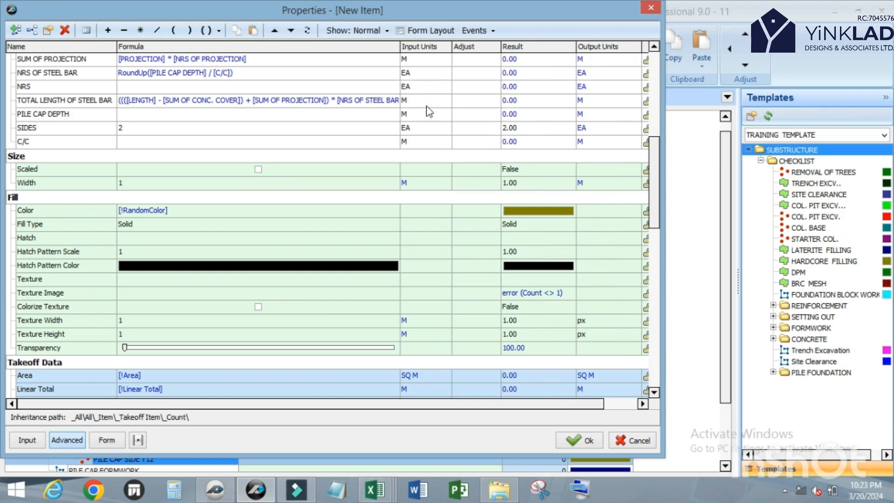
scroll(429, 114, "up", 5)
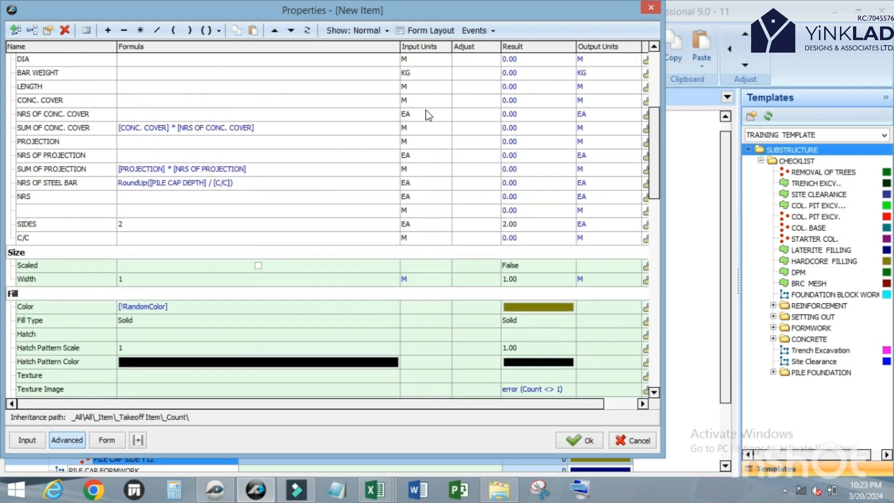
scroll(421, 111, "up", 1)
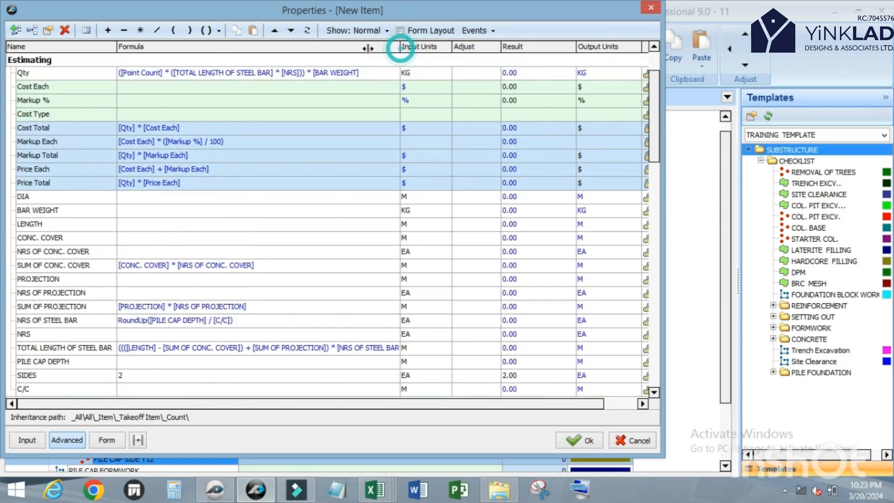
left_click_drag(399, 47, 347, 52)
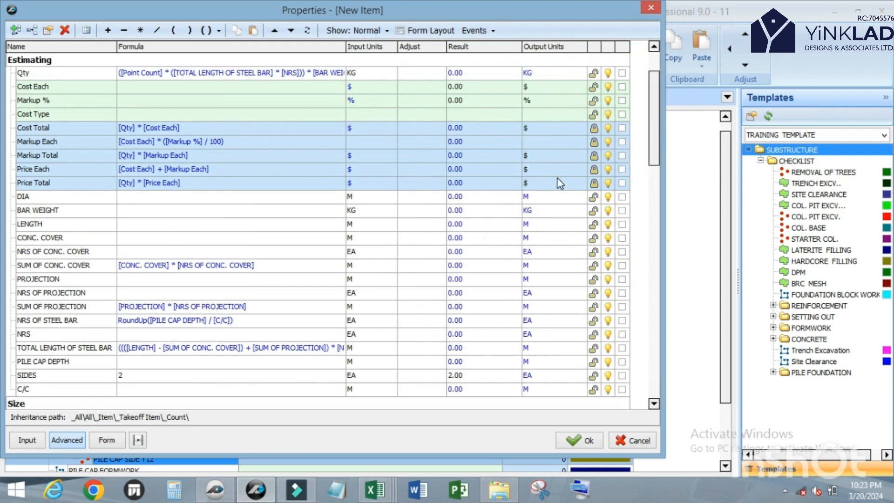
scroll(557, 198, "down", 3)
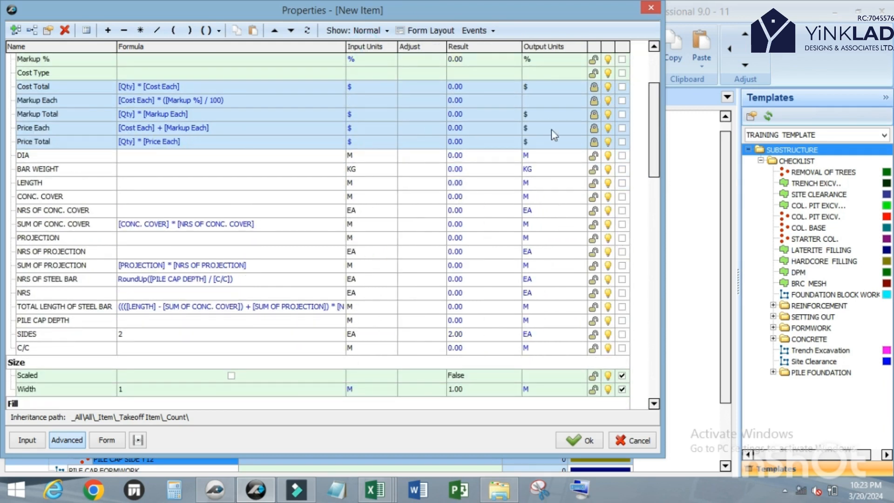
Show DIA, BAR WEIGHT, LENGTH, cover, projection, NRS, PILE CAP DEPTH, SIDES and C/C on the input form.
left_click(622, 156)
left_click(622, 170)
left_click(622, 183)
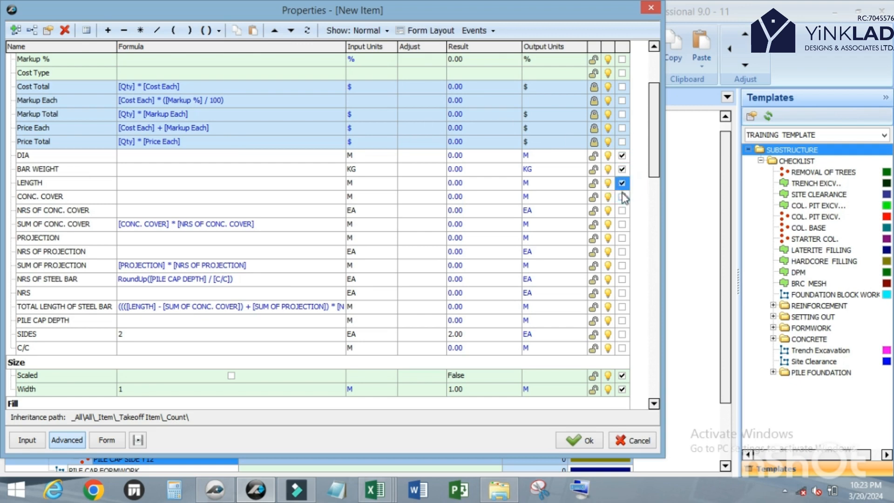
left_click(622, 197)
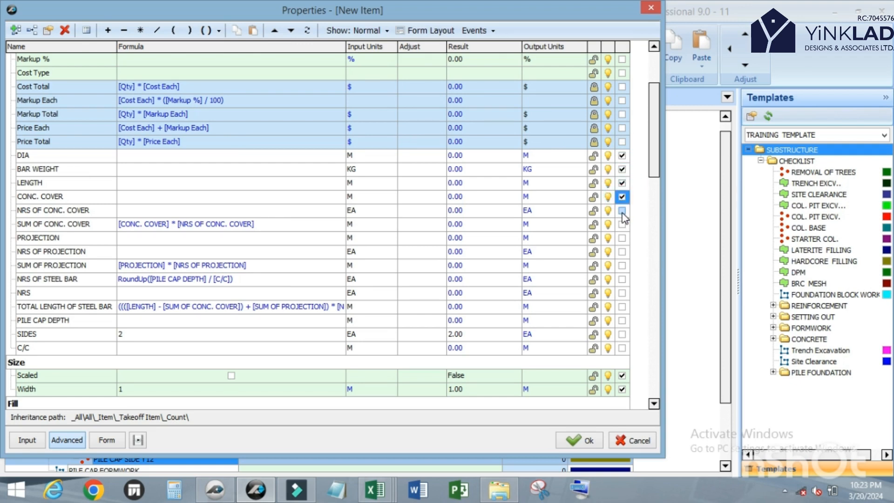
left_click(622, 212)
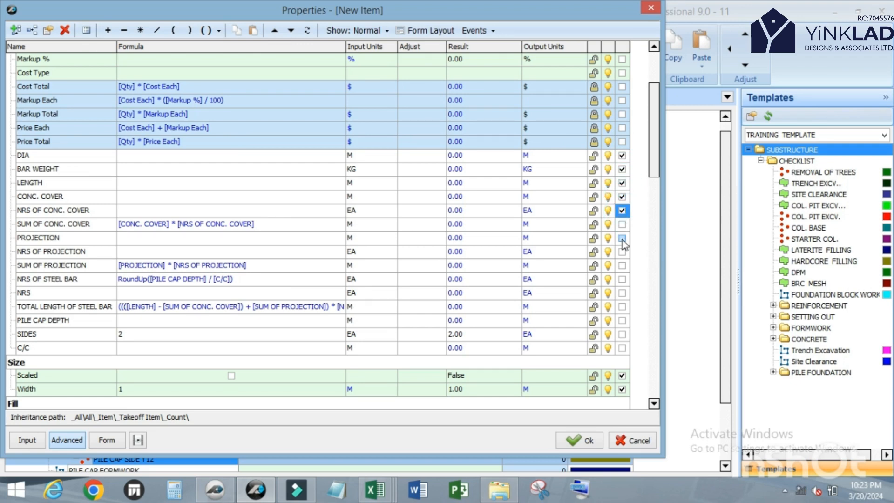
left_click(621, 238)
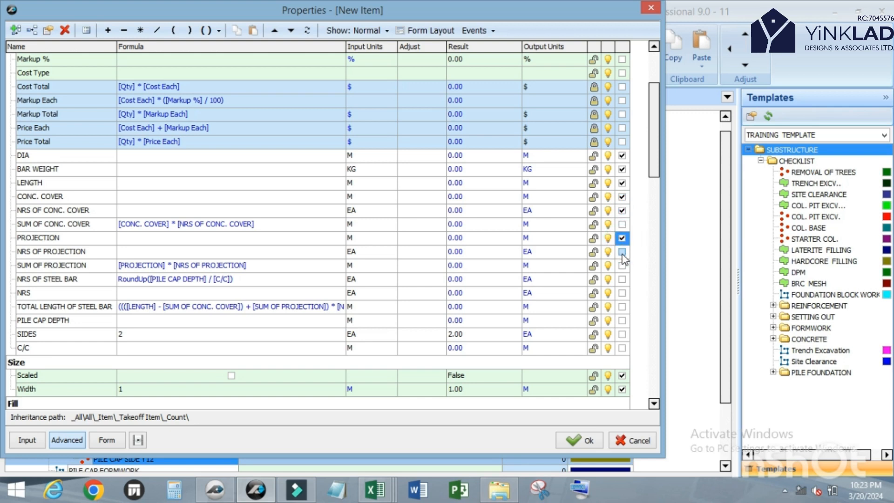
left_click(622, 253)
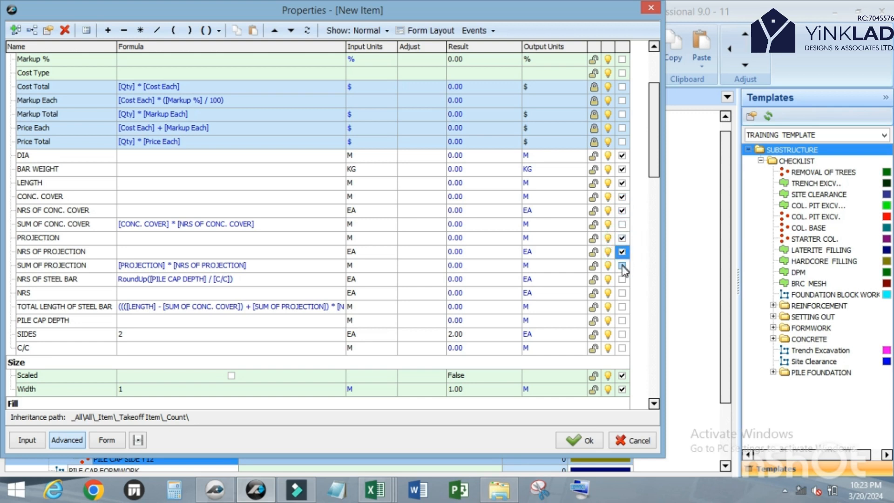
left_click(621, 293)
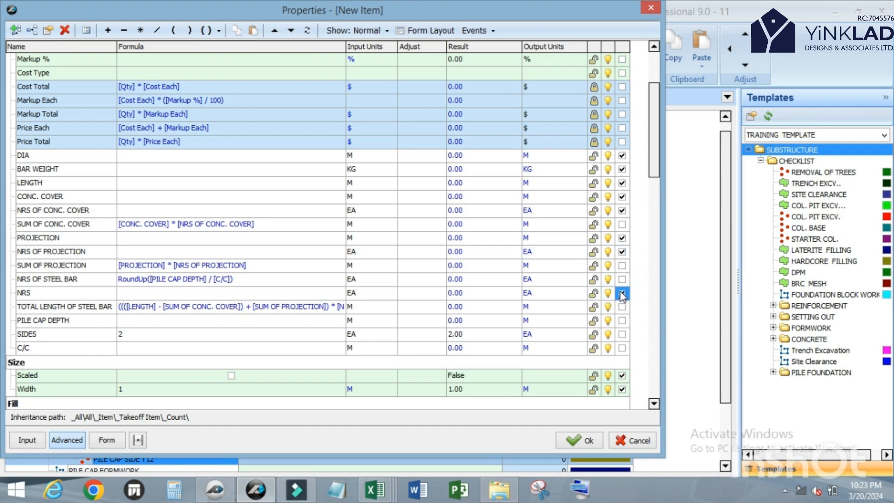
left_click(622, 321)
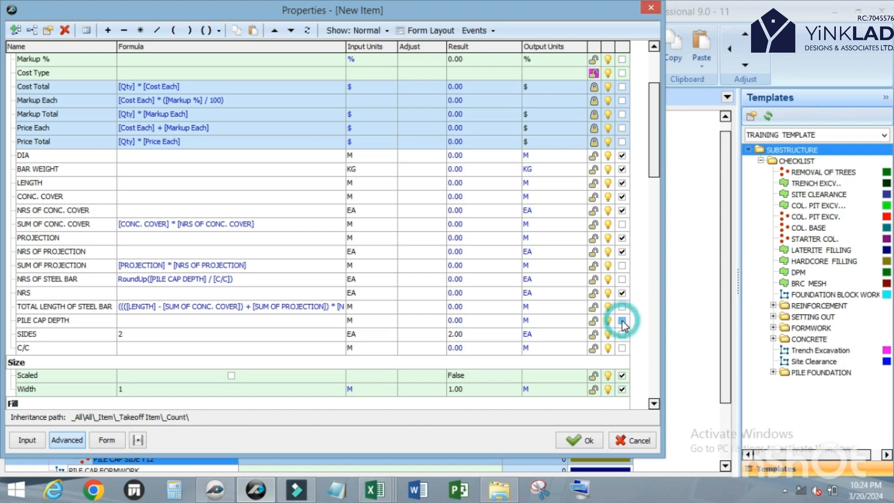
left_click(621, 335)
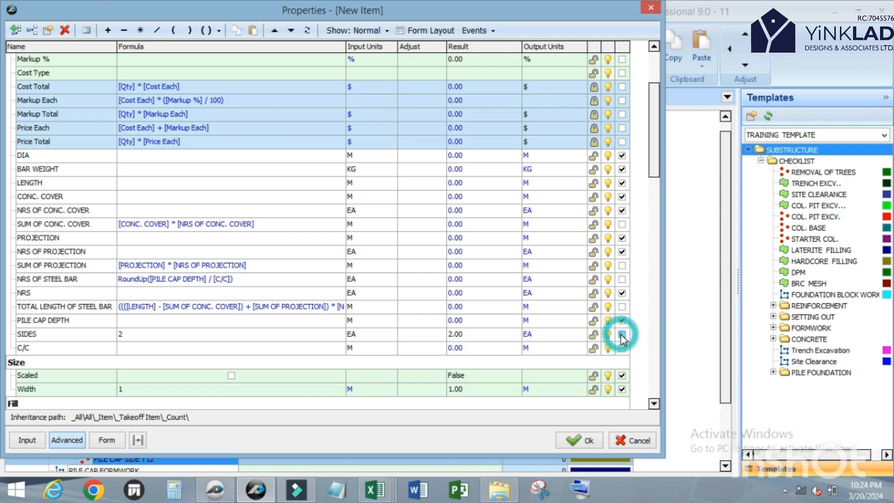
left_click(622, 348)
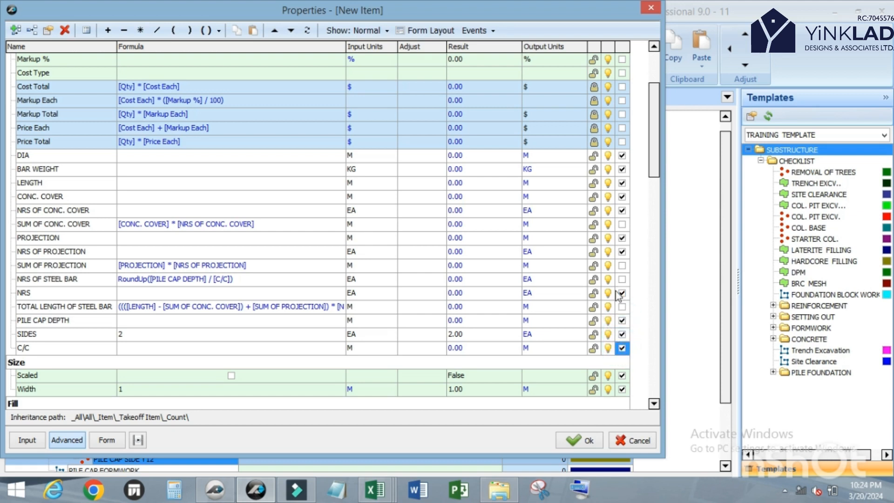
Hide Scaled, Width, Fill Type, Hatch, Hatch Pattern Scale/Color, Texture and Texture Image from the form.
scroll(624, 358, "down", 1)
scroll(624, 361, "down", 2)
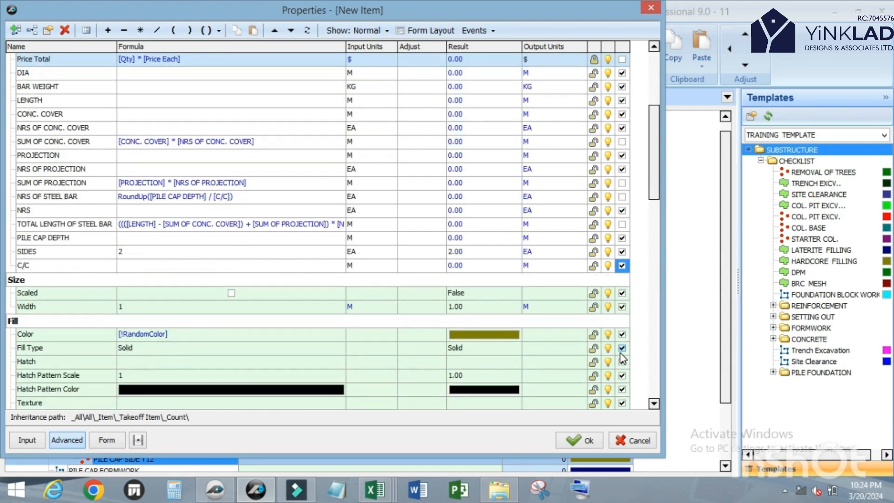
left_click(622, 292)
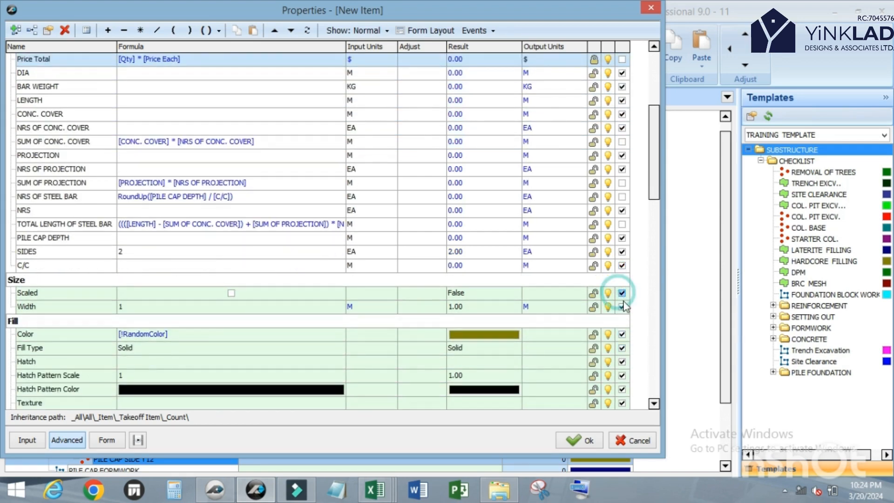
left_click(622, 307)
scroll(615, 294, "down", 3)
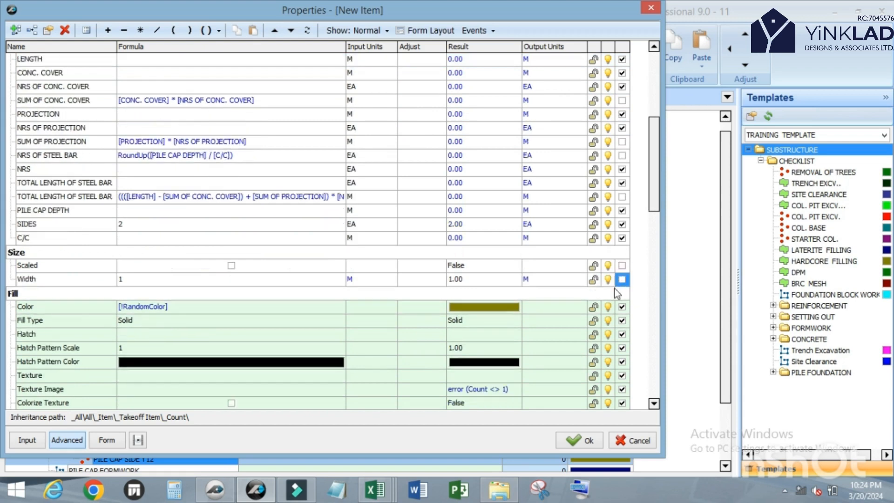
left_click(622, 265)
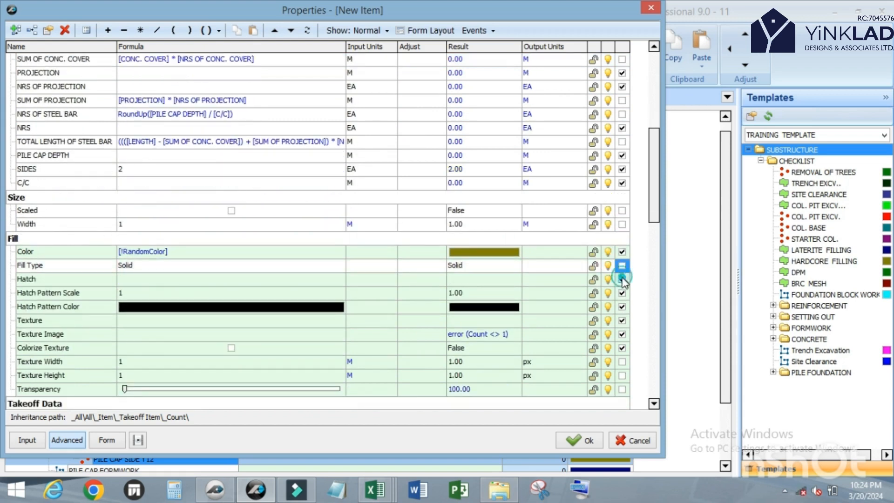
left_click(621, 279)
left_click(621, 293)
left_click(621, 306)
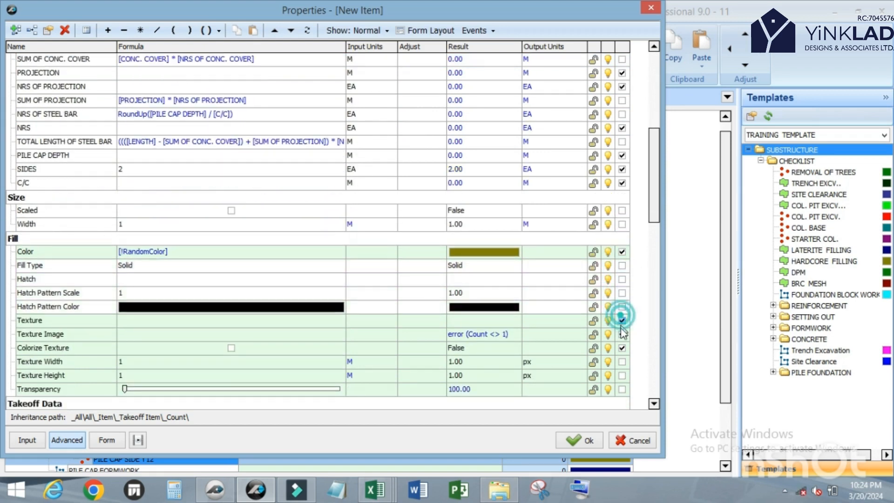
left_click(621, 320)
left_click(622, 334)
left_click(622, 347)
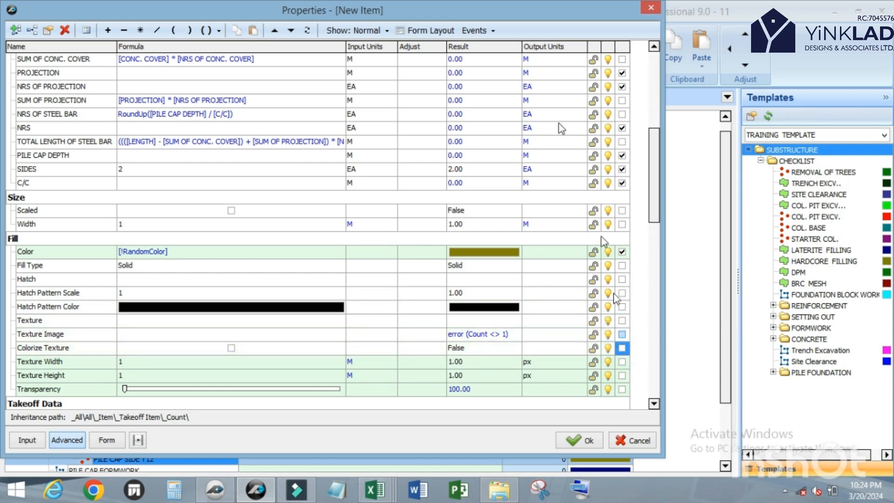
In Form Layout, enable Show Units for DIA through C/C and LENGTH.
left_click(427, 35)
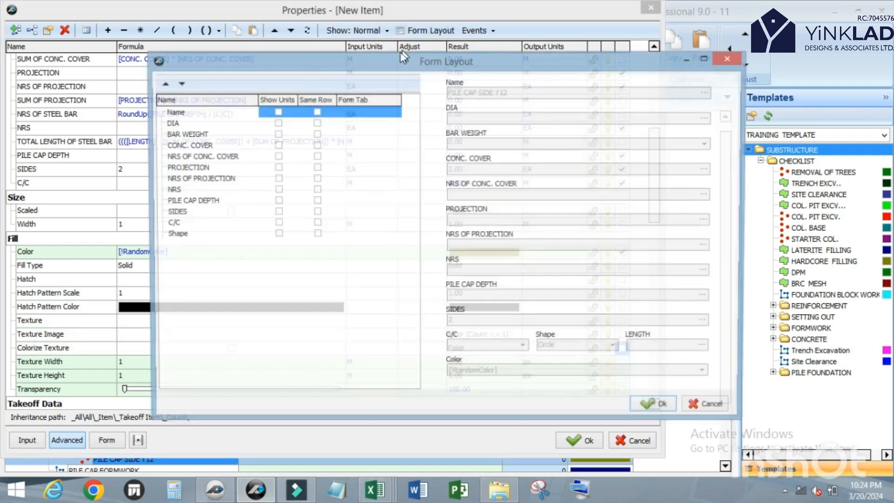
left_click(276, 123)
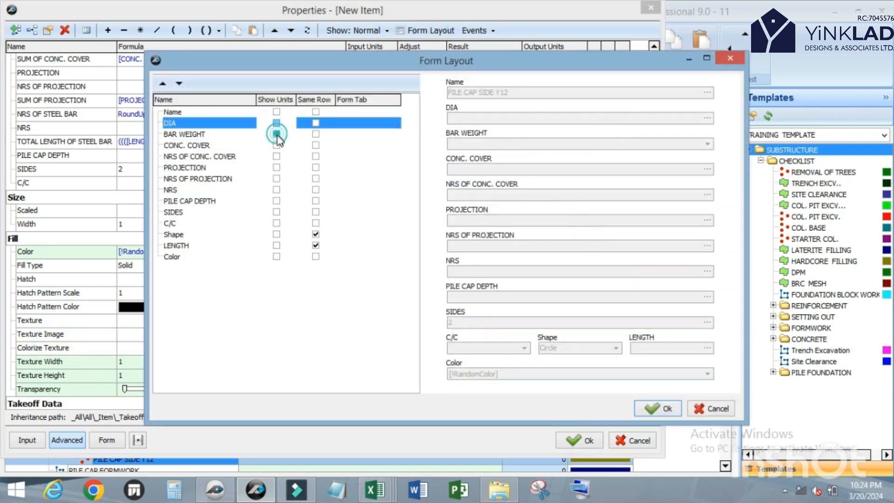
left_click(277, 134)
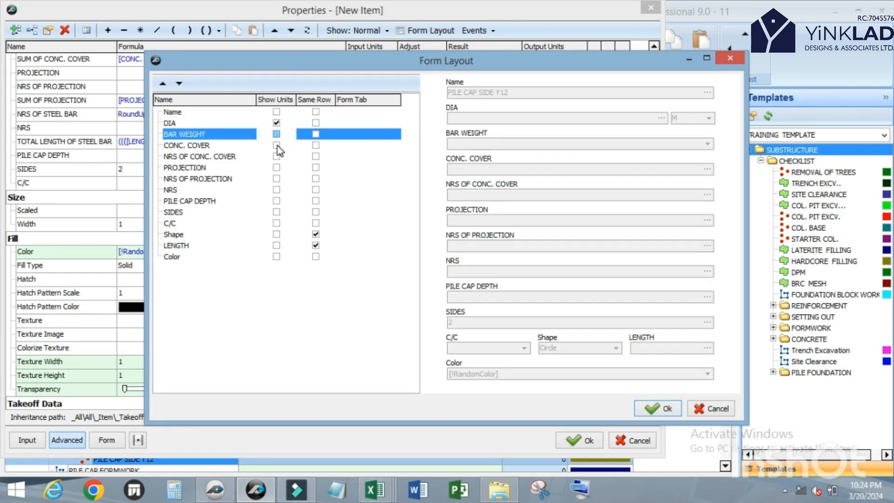
left_click(276, 145)
left_click(276, 156)
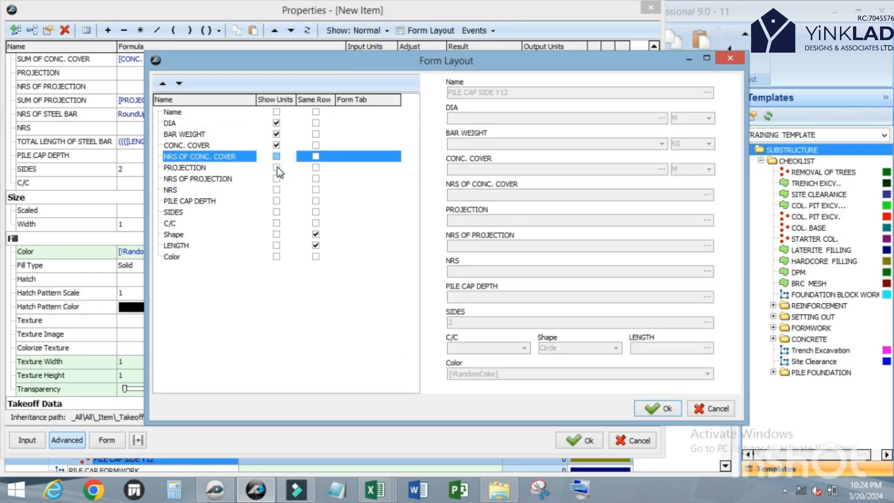
left_click(277, 168)
left_click(276, 178)
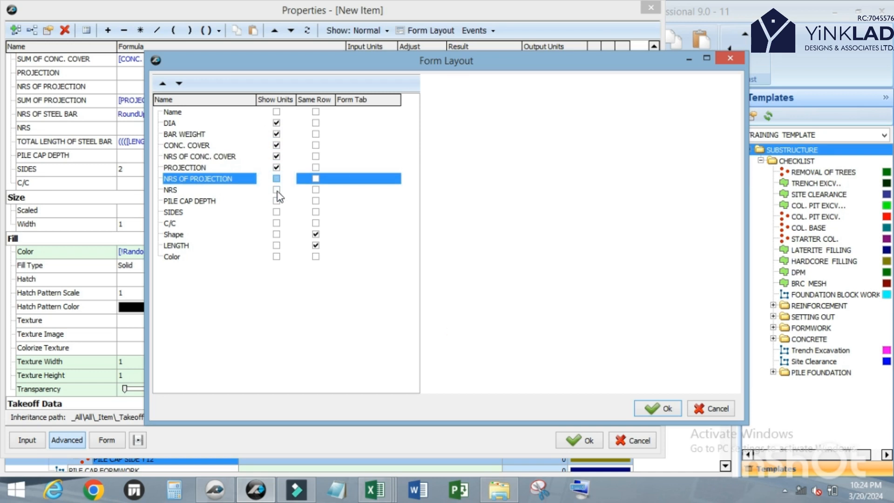
left_click(277, 189)
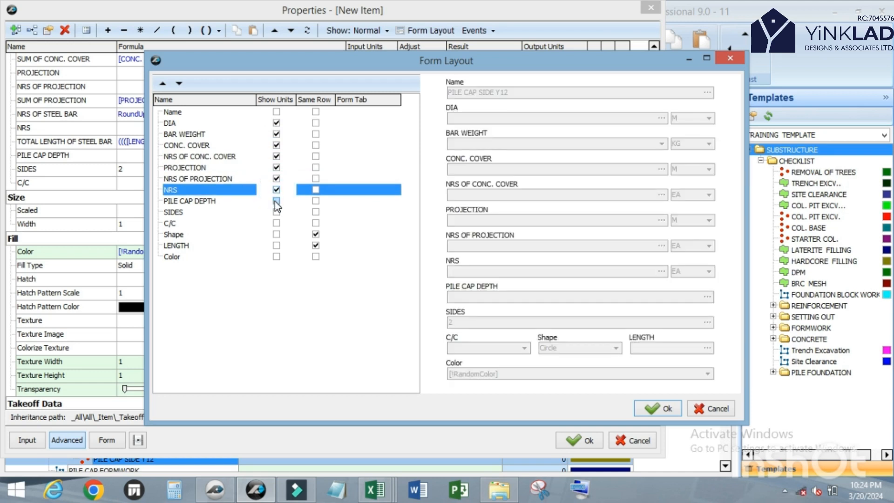
left_click(277, 201)
left_click(276, 211)
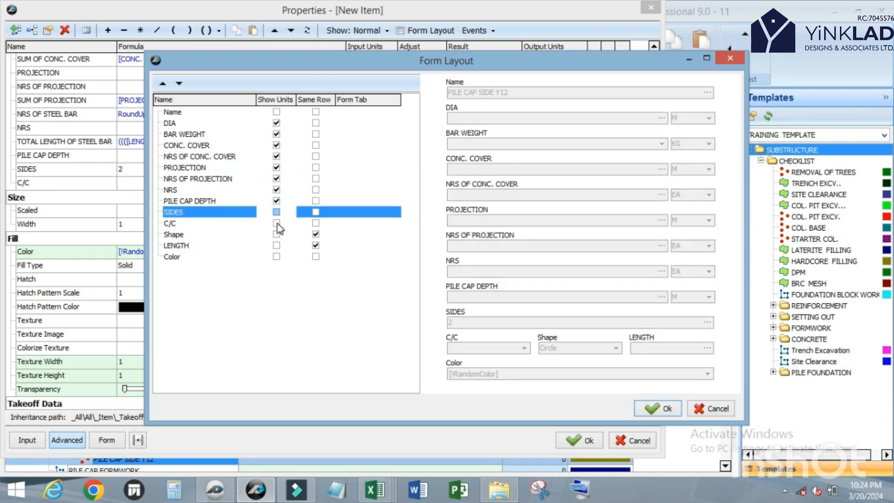
left_click(276, 223)
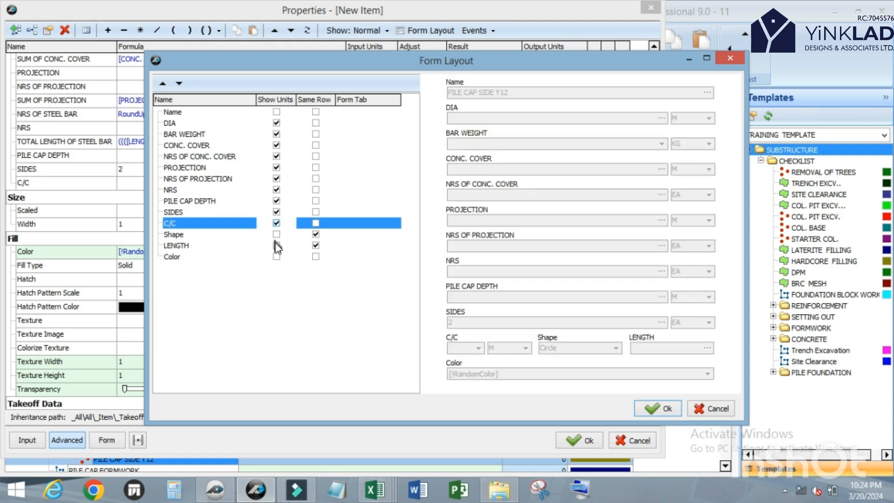
left_click(276, 245)
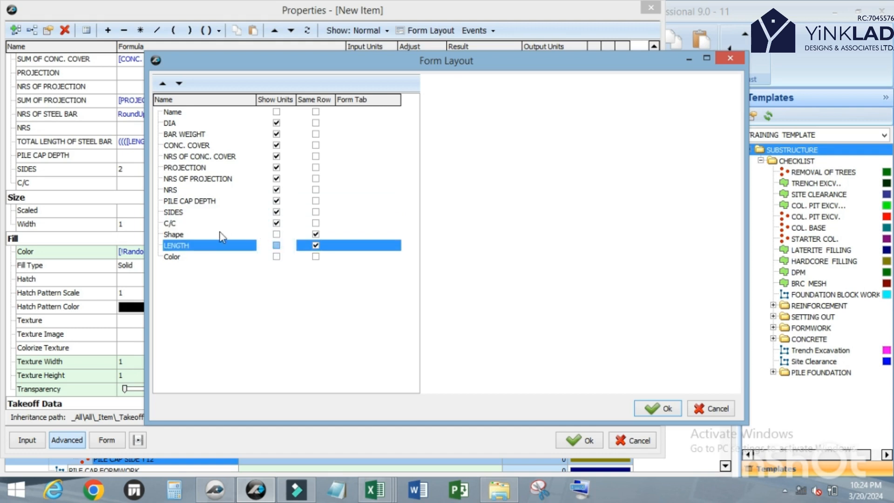
Move the Shape field below LENGTH on the form.
left_click(195, 234)
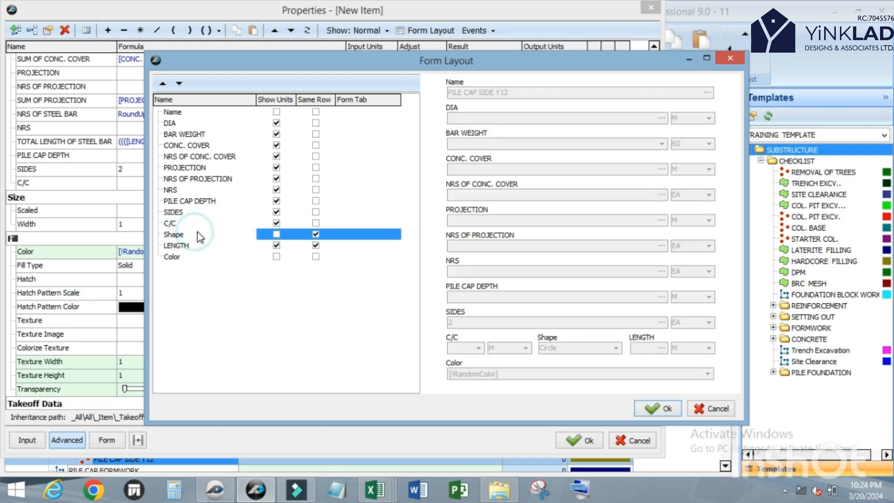
left_click(177, 84)
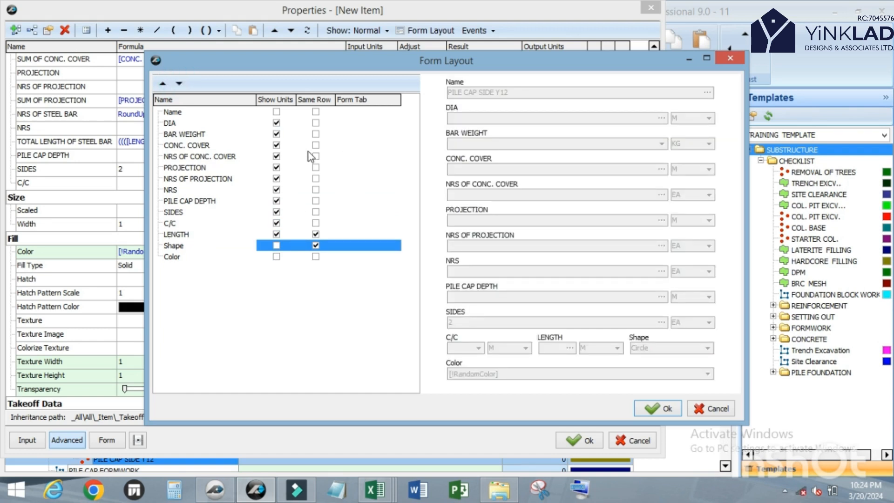
left_click(337, 146)
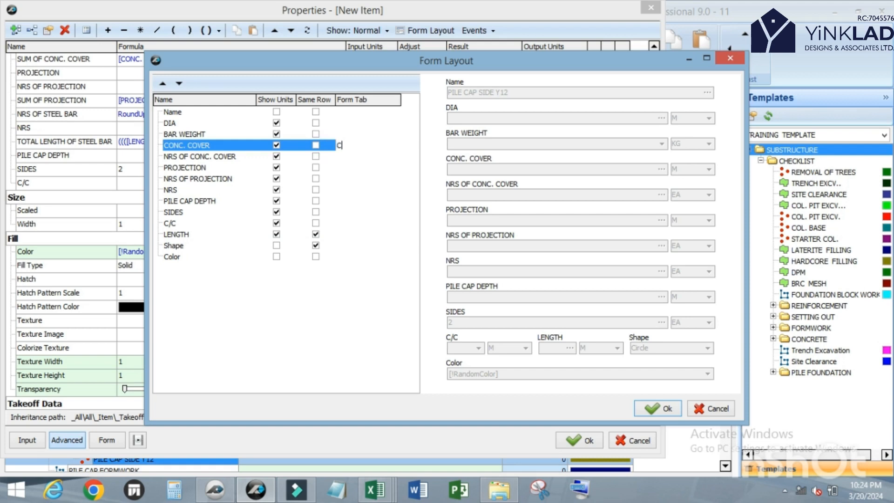
Assign both concrete cover fields to a COVER tab and both projection fields to a PROJECTION tab.
type("COVER")
left_click(343, 157)
left_click(344, 158)
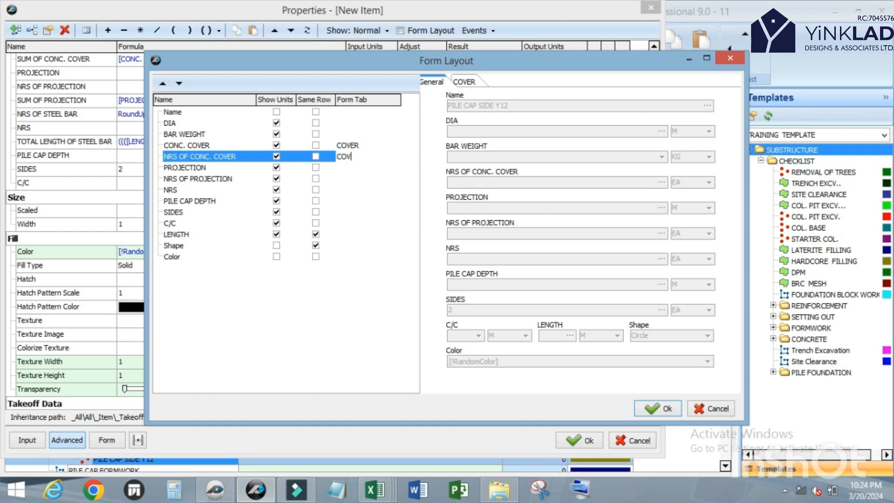
left_click(341, 167)
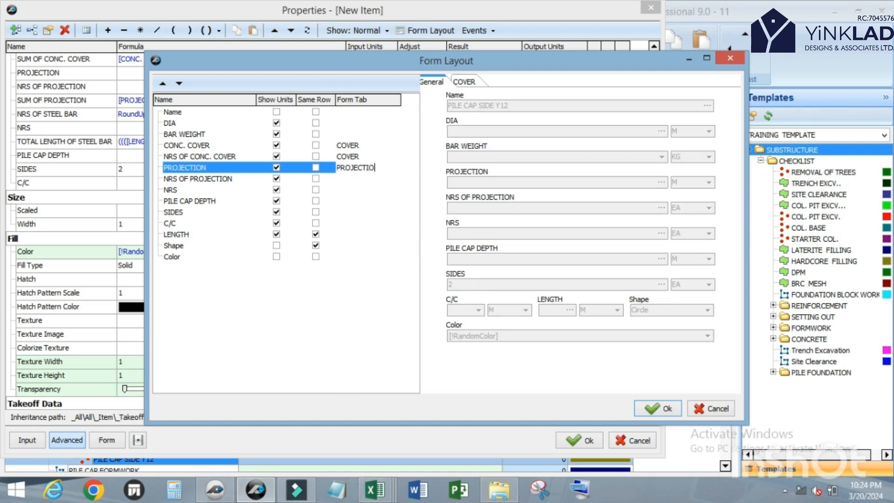
left_click(343, 179)
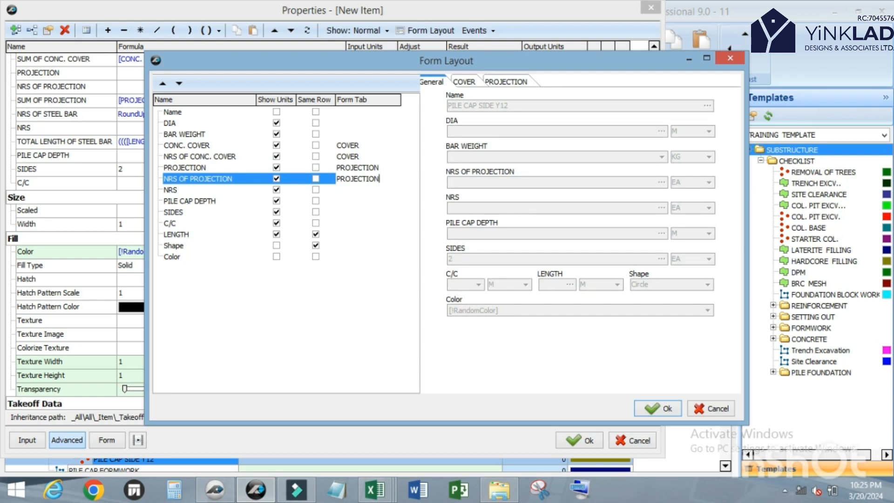
left_click(351, 201)
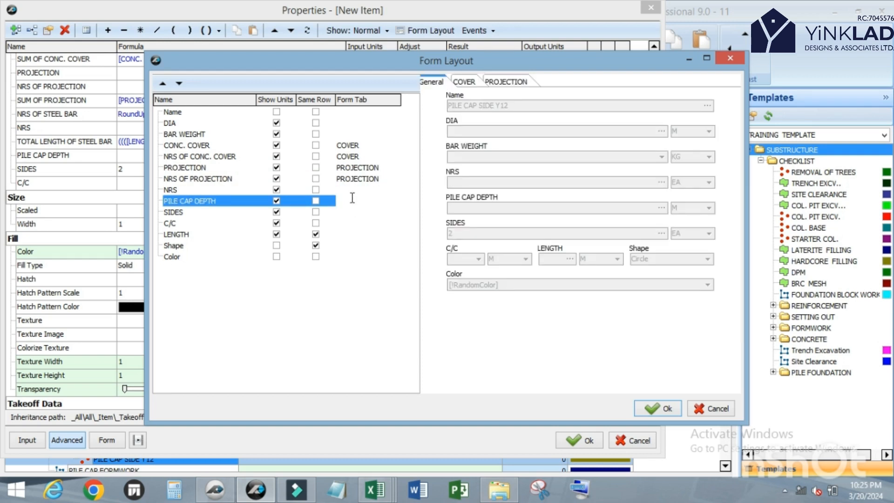
Pair BAR WEIGHT with DIA, PILE CAP DEPTH with NRS, C/C with SIDES; give LENGTH its own row.
left_click(318, 134)
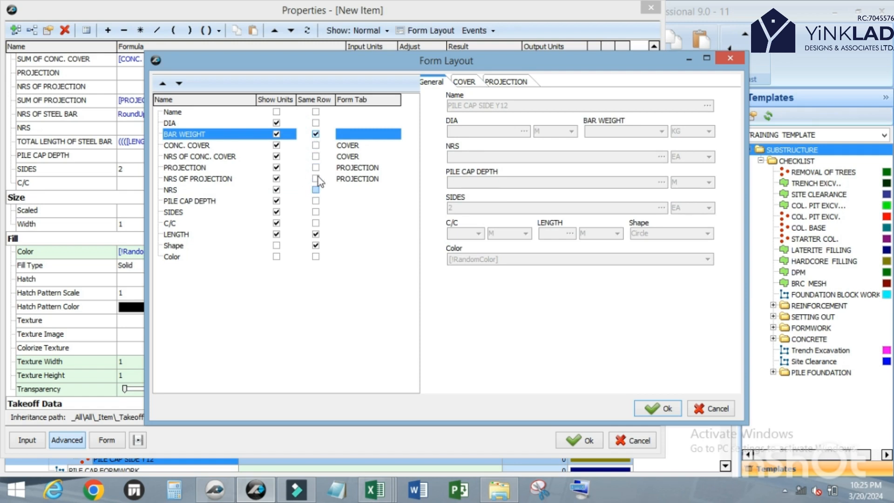
left_click(316, 200)
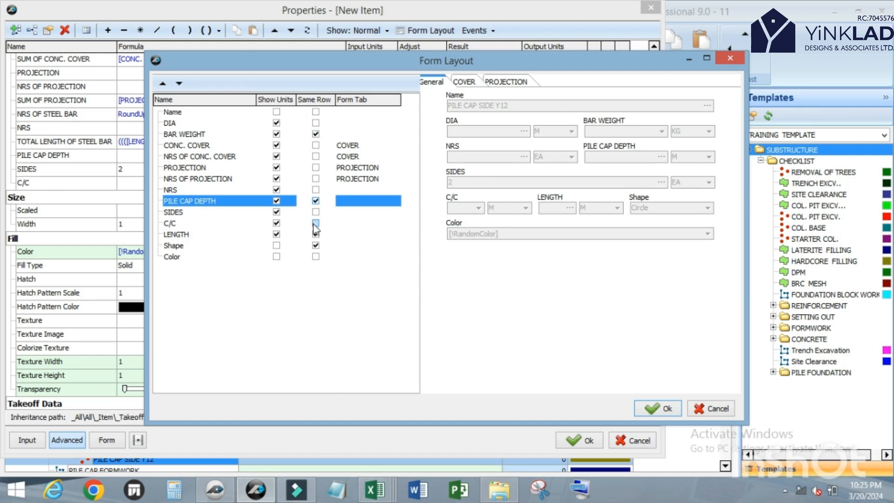
left_click(316, 224)
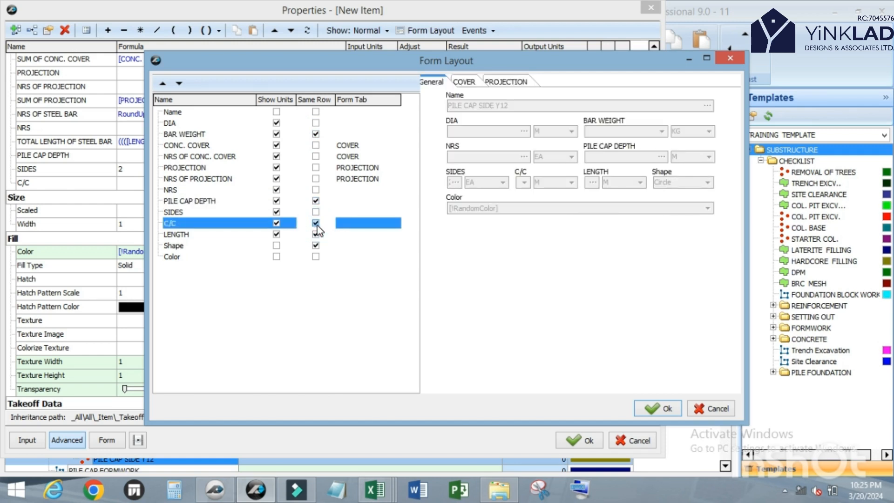
left_click(316, 234)
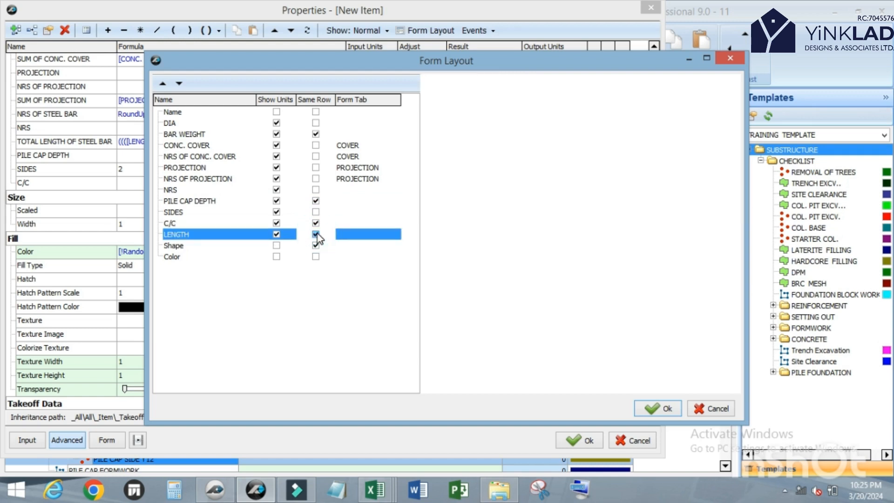
Preview the COVER and PROJECTION tabs, save the item, and return to the Home view.
left_click(465, 83)
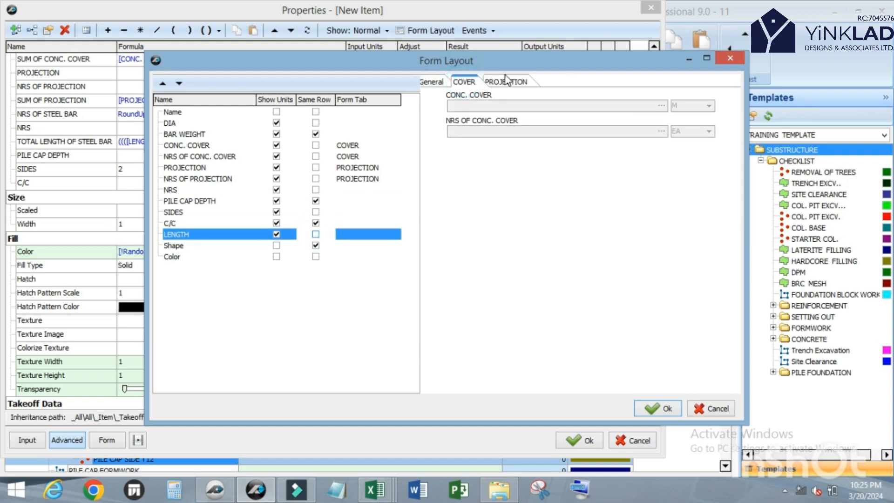
left_click(506, 82)
left_click(434, 83)
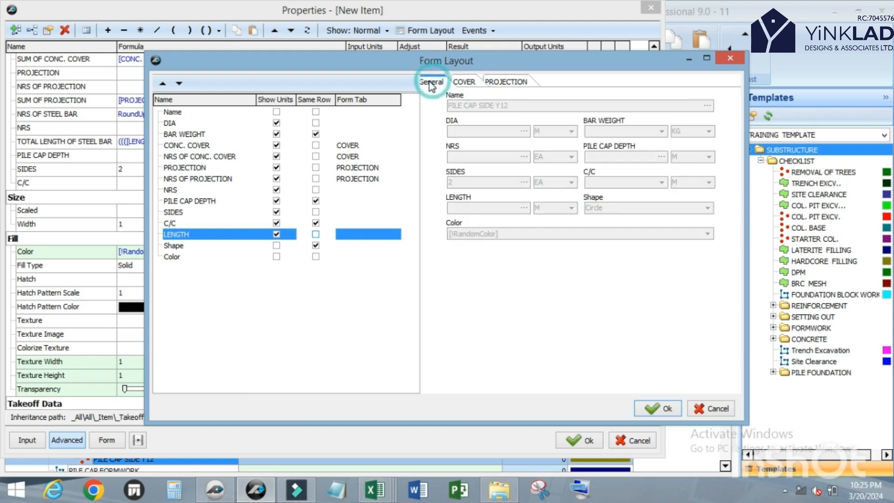
left_click(648, 410)
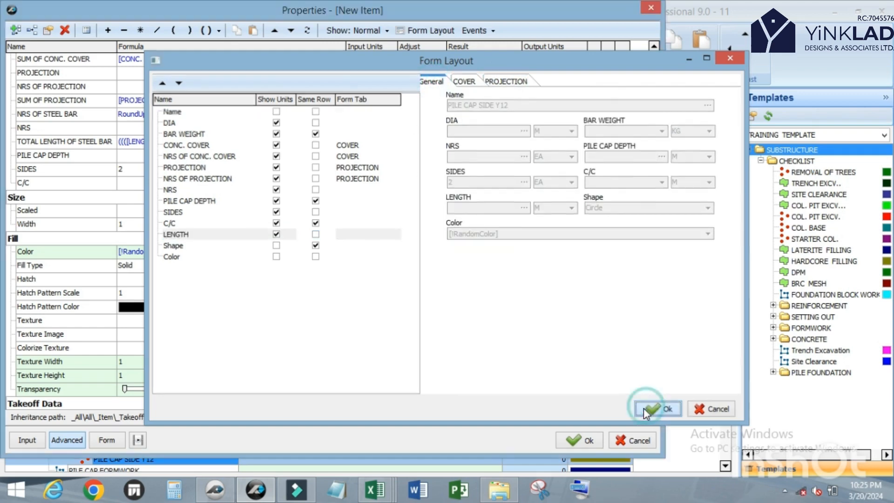
left_click(577, 440)
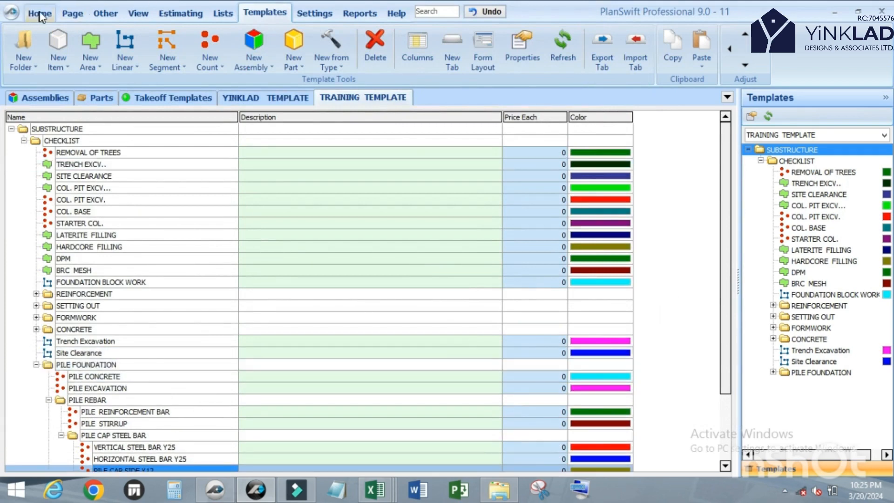
left_click(34, 14)
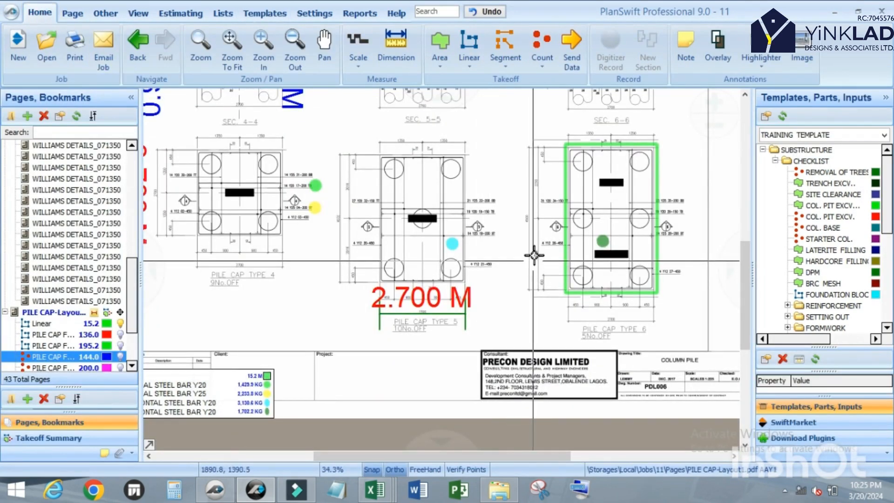
Zoom in and out around Pile Cap Type 6 to review its reinforcement details.
scroll(581, 232, "down", 2)
scroll(620, 236, "up", 1)
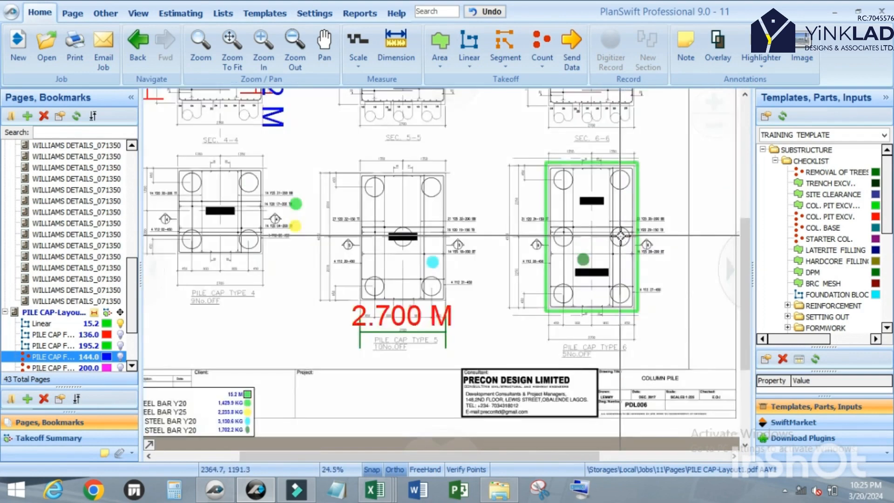
scroll(605, 214, "up", 1)
scroll(581, 214, "down", 2)
scroll(582, 143, "up", 2)
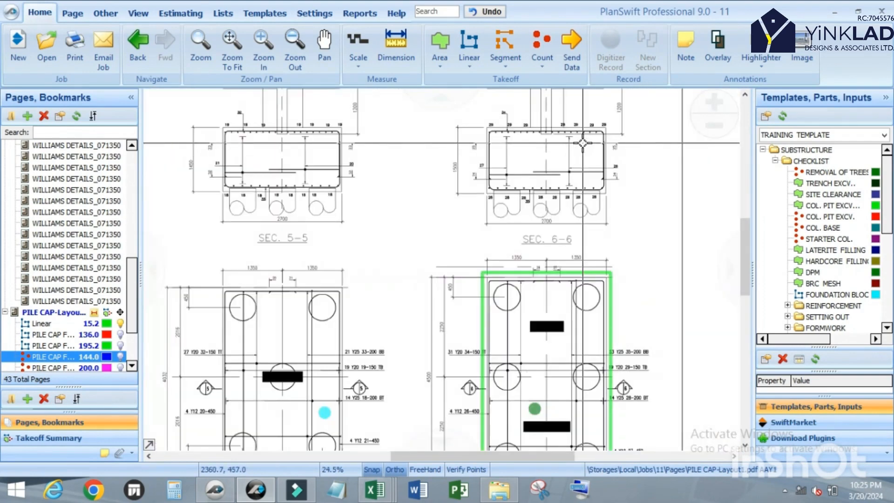
scroll(587, 214, "up", 1)
scroll(671, 206, "down", 1)
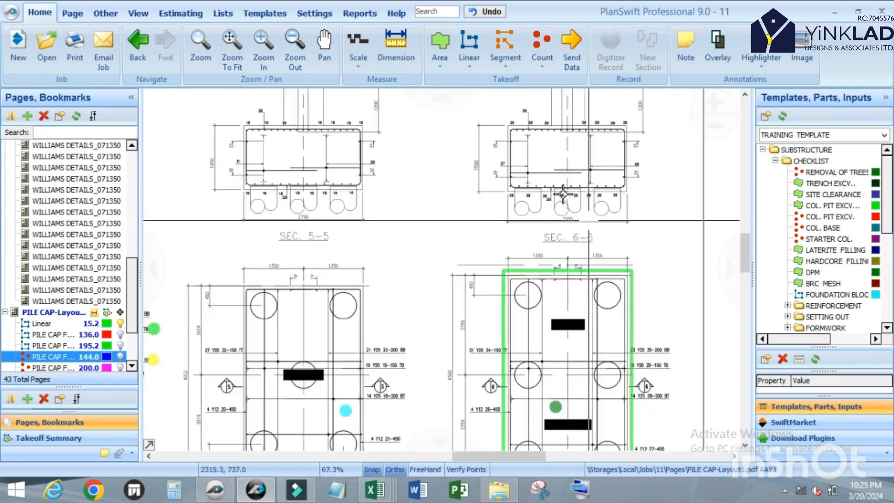
scroll(671, 207, "down", 1)
scroll(357, 177, "up", 2)
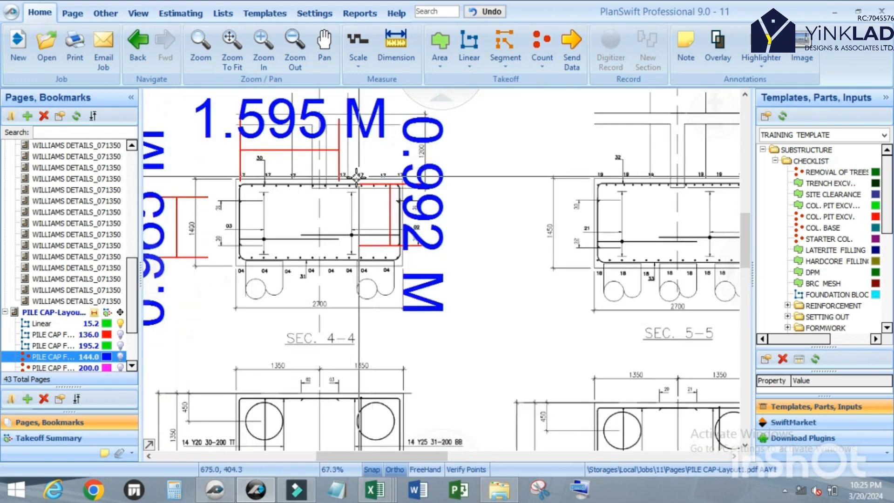
scroll(258, 153, "down", 2)
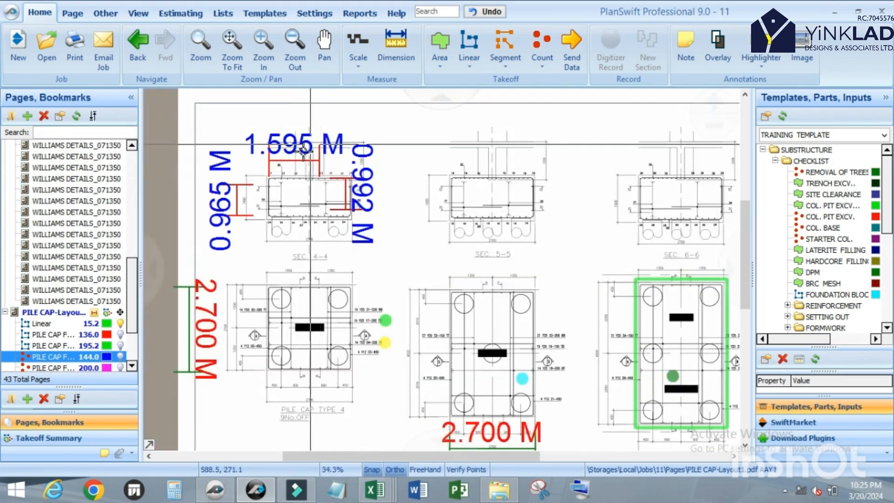
scroll(257, 153, "up", 1)
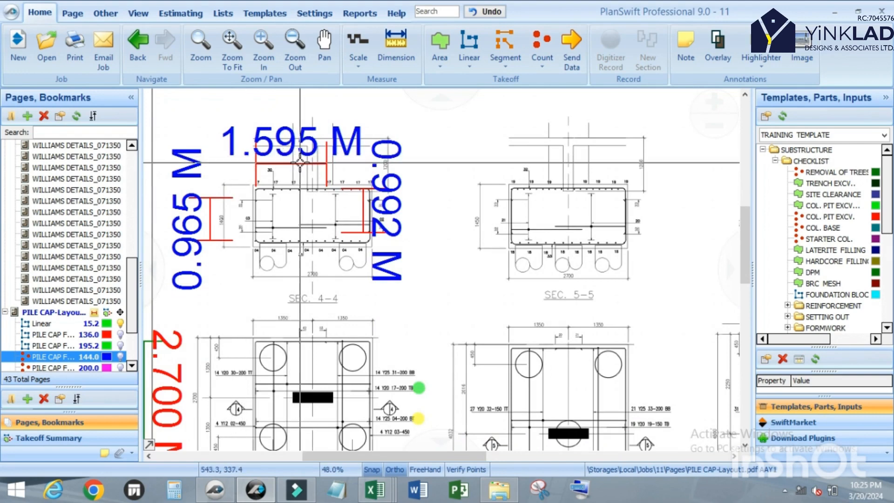
scroll(287, 156, "up", 2)
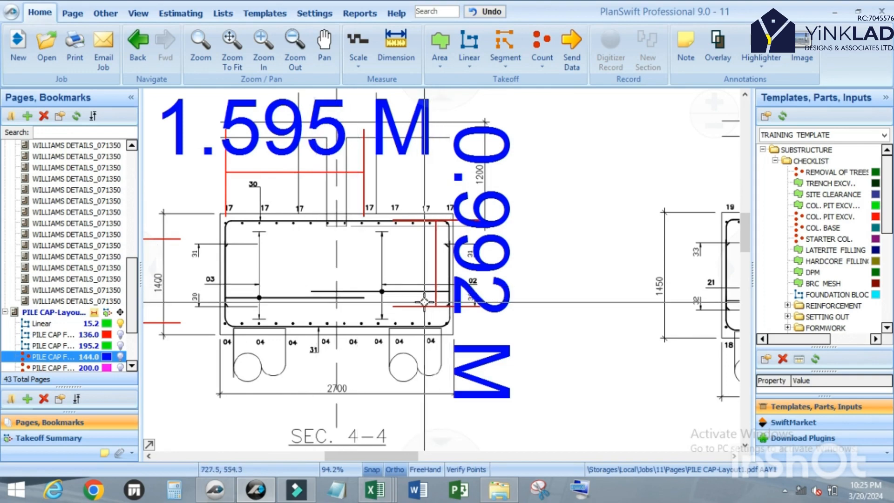
scroll(421, 298, "down", 1)
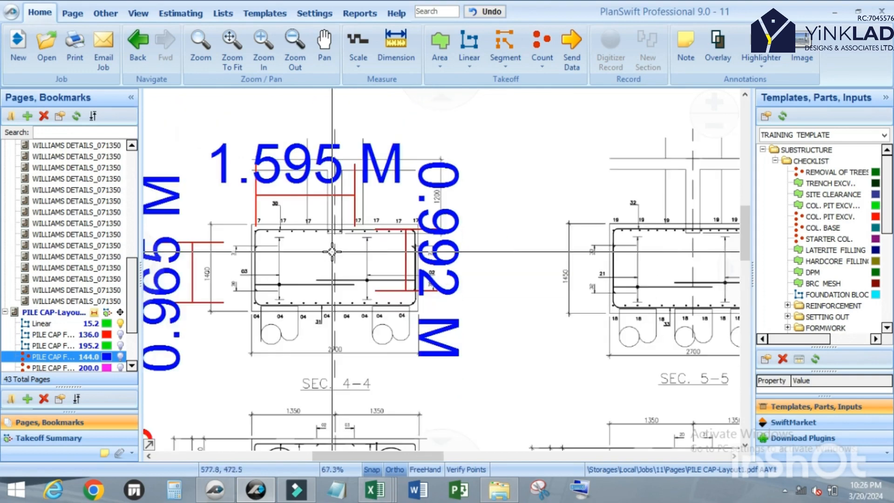
scroll(305, 234, "down", 2)
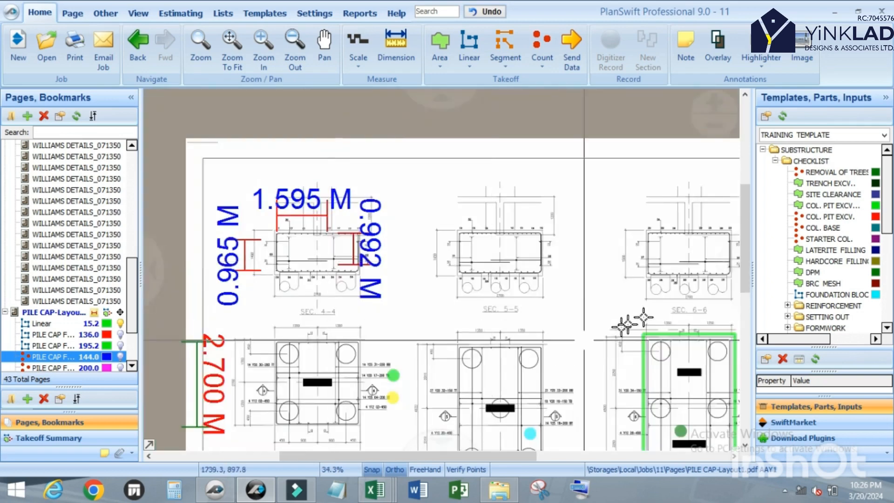
scroll(497, 255, "up", 3)
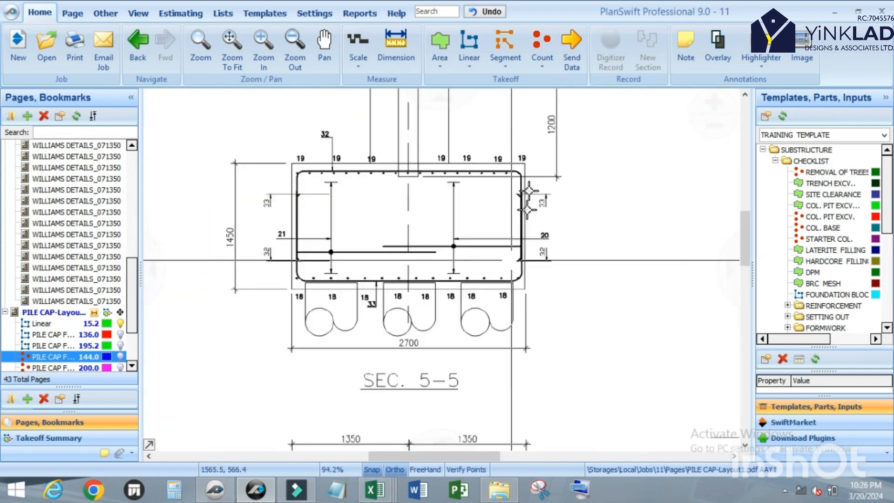
scroll(519, 328, "down", 2)
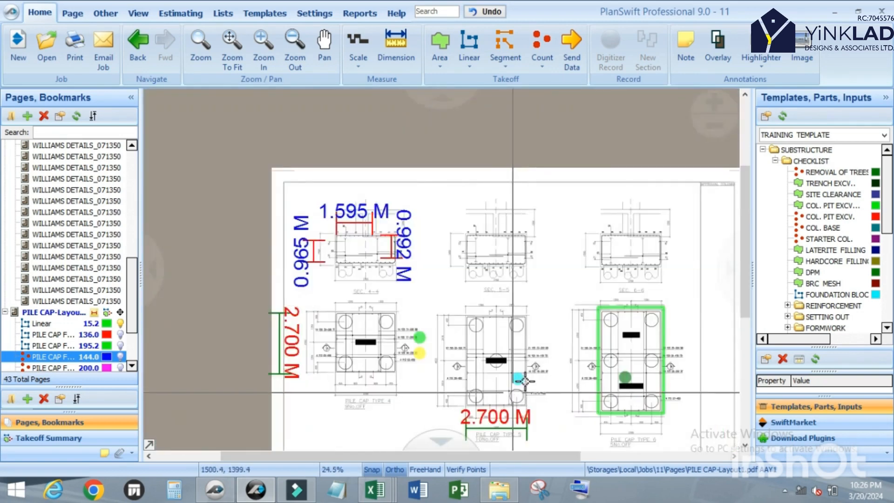
scroll(565, 360, "up", 1)
scroll(553, 340, "up", 2)
scroll(553, 200, "down", 3)
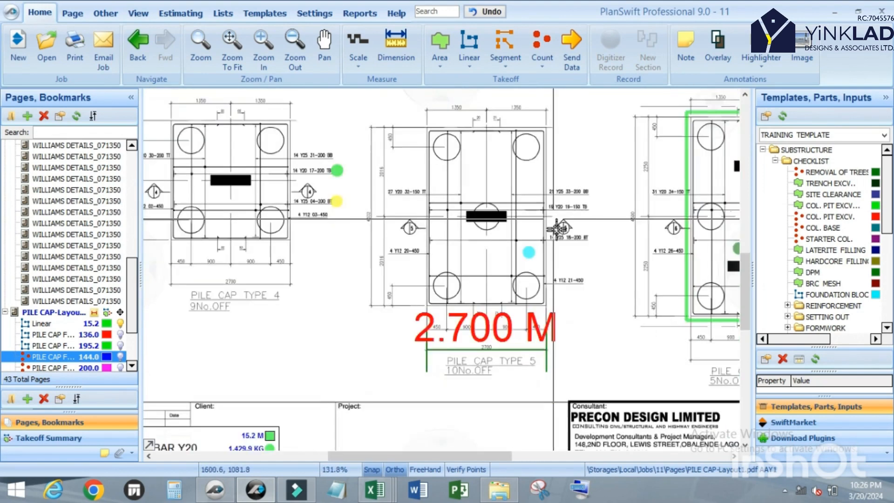
scroll(560, 259, "up", 3)
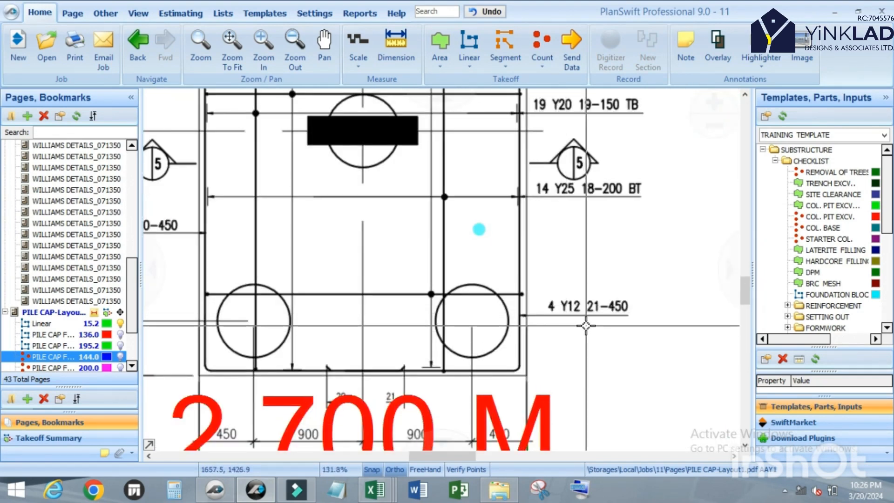
scroll(586, 325, "down", 3)
scroll(566, 204, "up", 3)
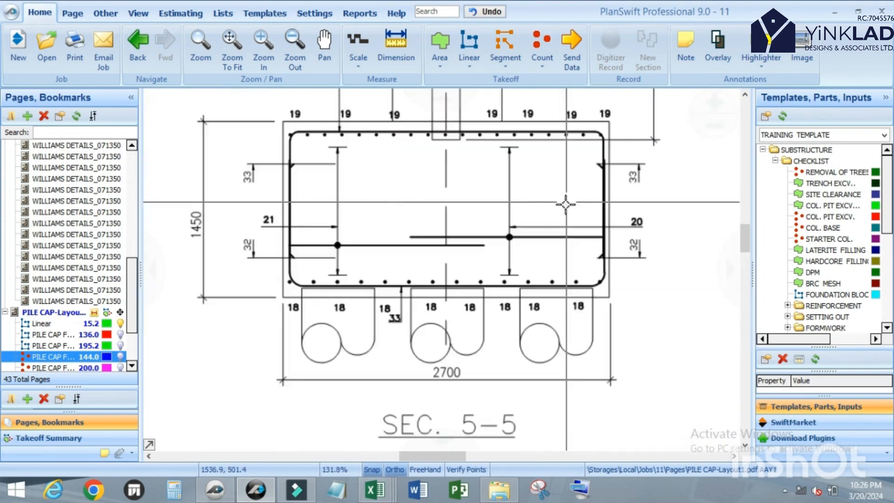
scroll(565, 204, "down", 3)
scroll(519, 254, "up", 3)
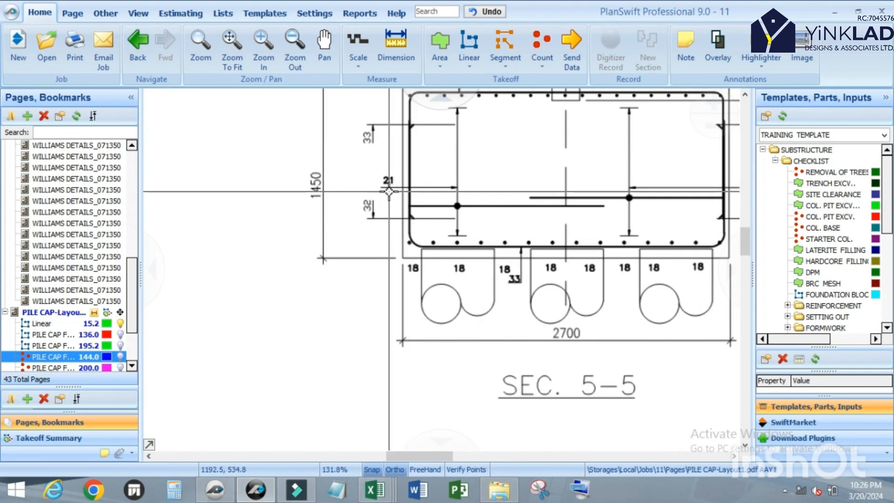
scroll(431, 186, "down", 6)
scroll(551, 362, "up", 6)
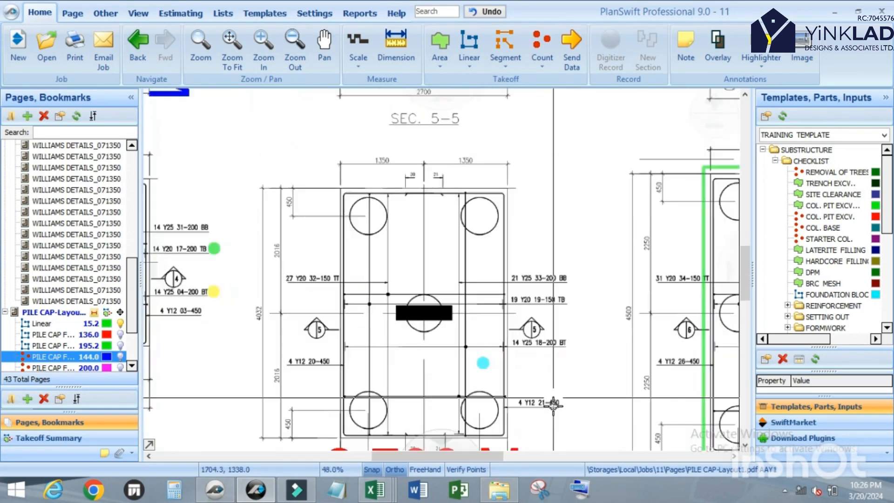
scroll(527, 381, "down", 3)
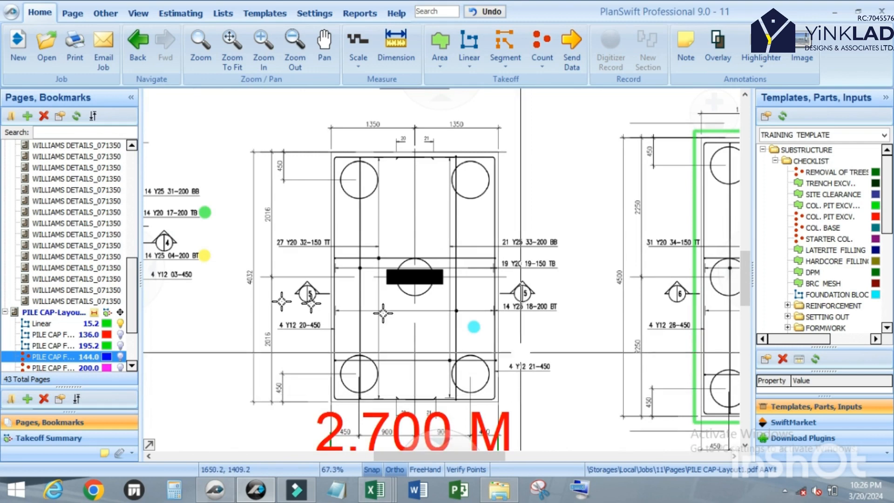
scroll(261, 247, "down", 2)
scroll(261, 247, "down", 2)
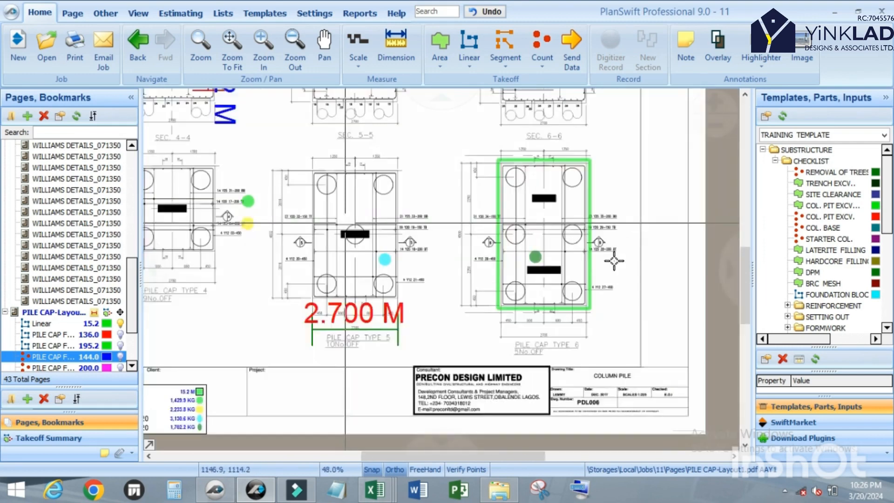
scroll(254, 244, "up", 3)
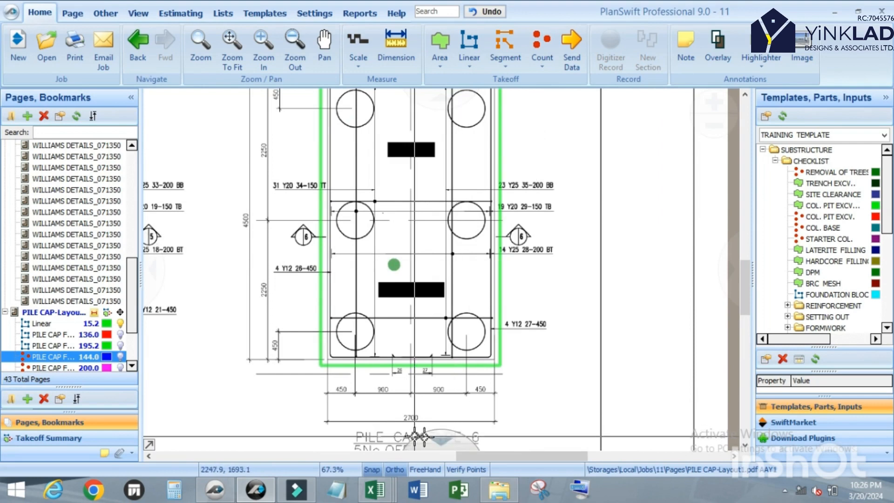
scroll(466, 387, "down", 1)
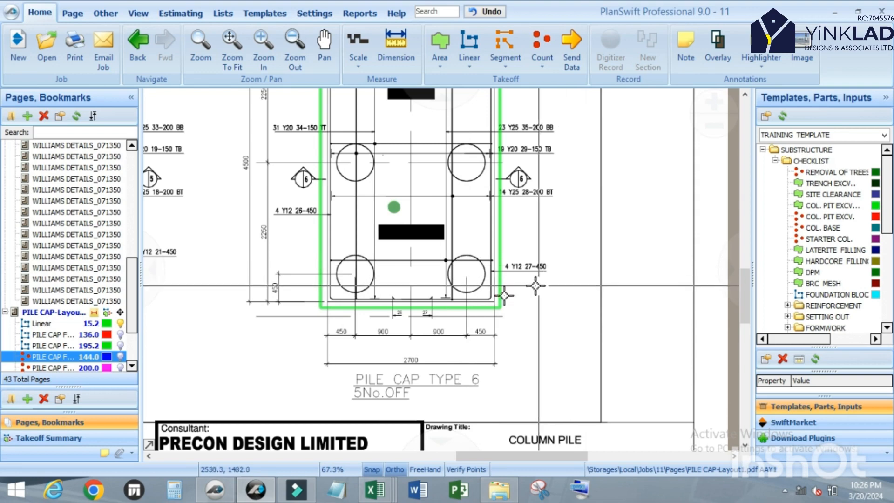
Scroll the Templates tree to PILE FOUNDATION > PILE REBAR > PILE CAP STEEL.
scroll(543, 320, "down", 5)
scroll(206, 135, "up", 3)
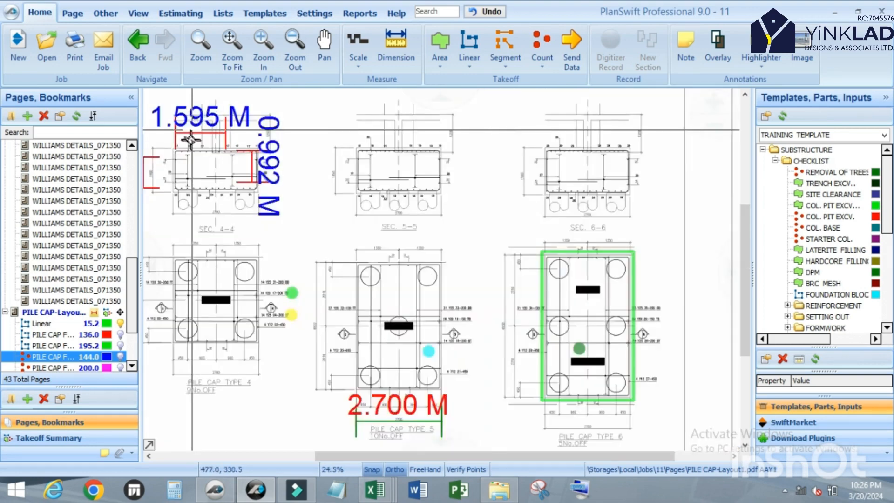
scroll(300, 149, "down", 3)
scroll(546, 304, "up", 4)
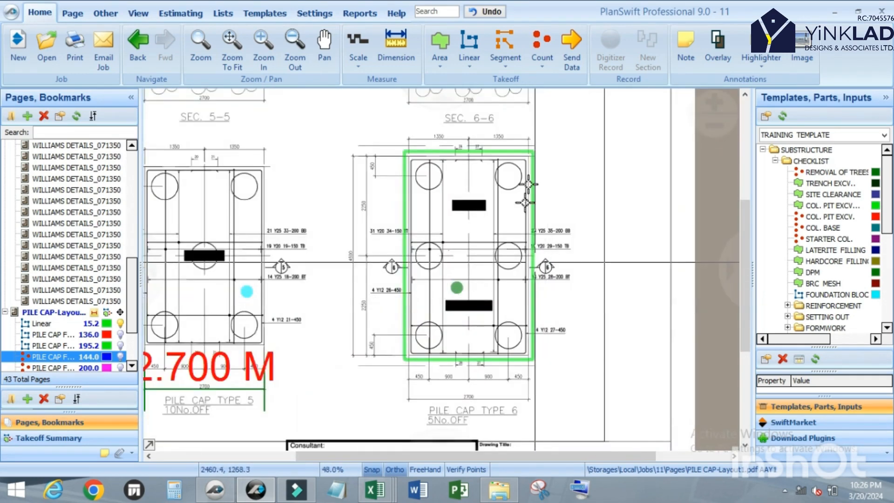
scroll(366, 258, "up", 4)
scroll(365, 259, "down", 6)
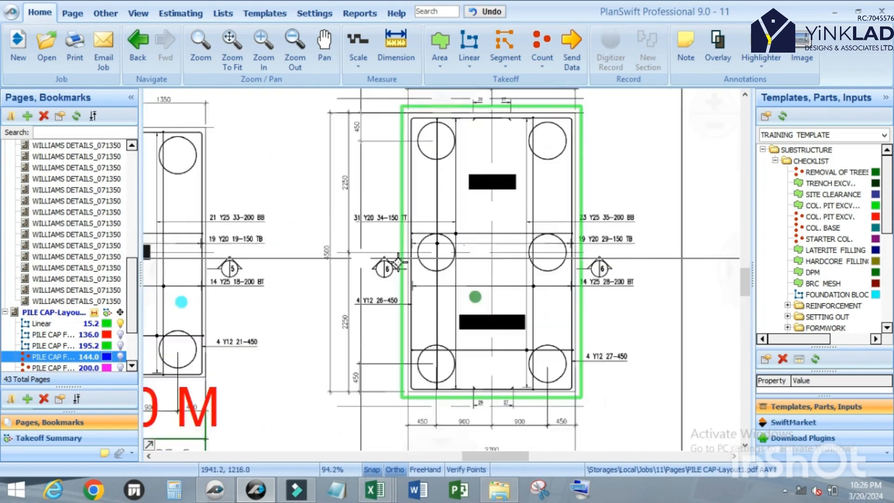
scroll(154, 109, "up", 2)
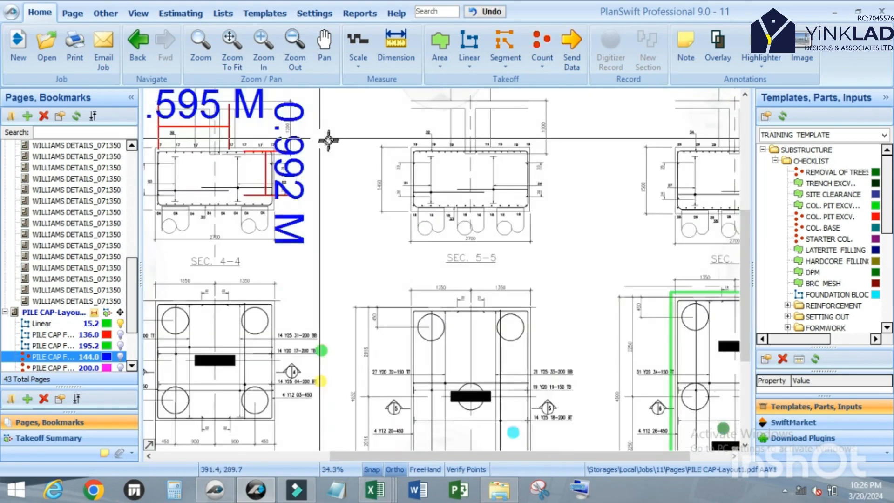
scroll(328, 139, "down", 2)
scroll(251, 133, "up", 2)
scroll(427, 214, "down", 1)
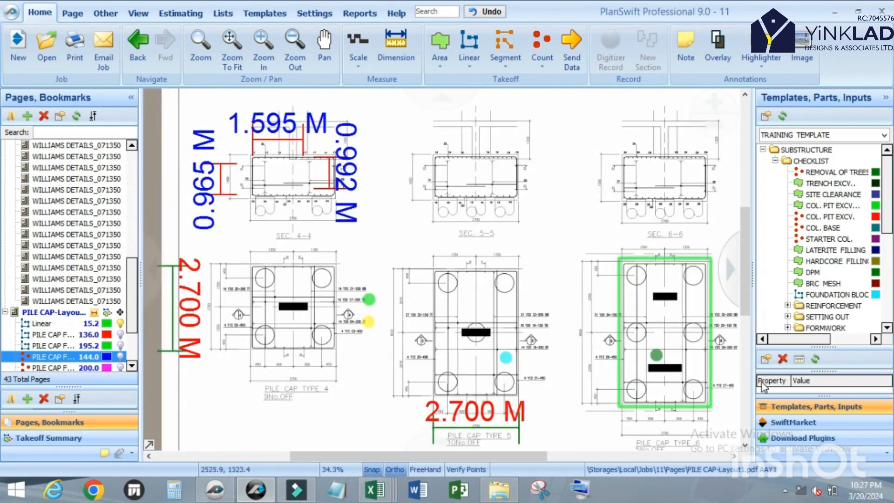
scroll(708, 359, "up", 3)
scroll(810, 289, "down", 1)
scroll(810, 292, "down", 3)
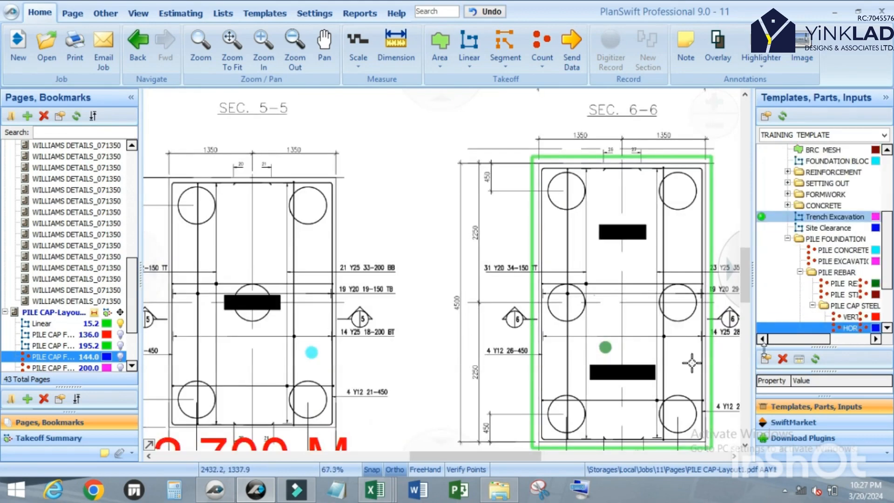
scroll(642, 232, "down", 3)
scroll(610, 393, "up", 1)
scroll(611, 392, "up", 2)
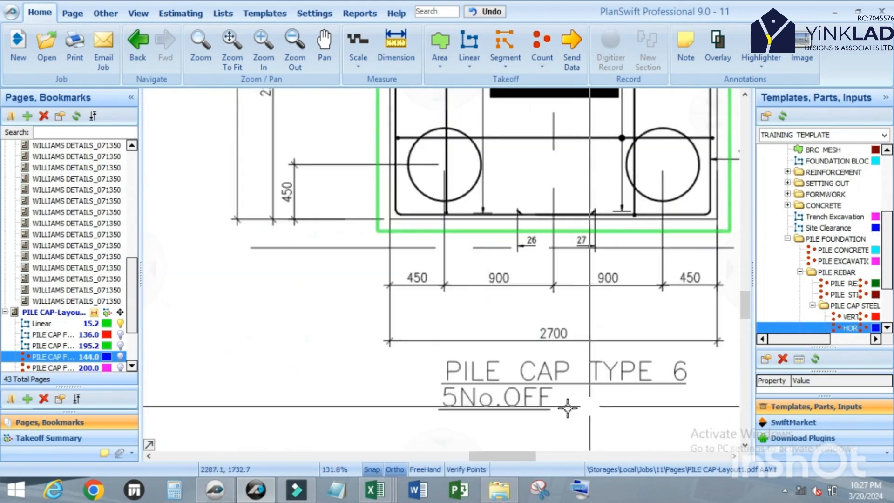
scroll(488, 382, "down", 3)
scroll(487, 382, "up", 2)
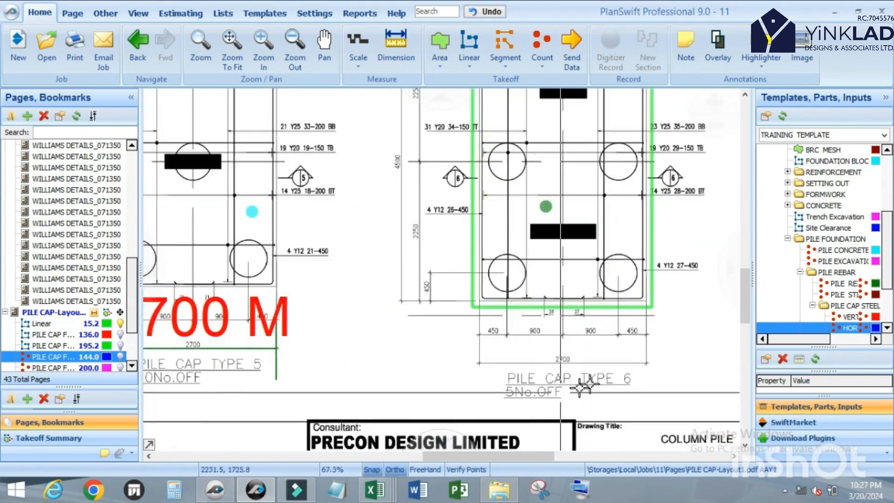
scroll(465, 386, "down", 3)
scroll(353, 391, "up", 2)
scroll(352, 390, "down", 2)
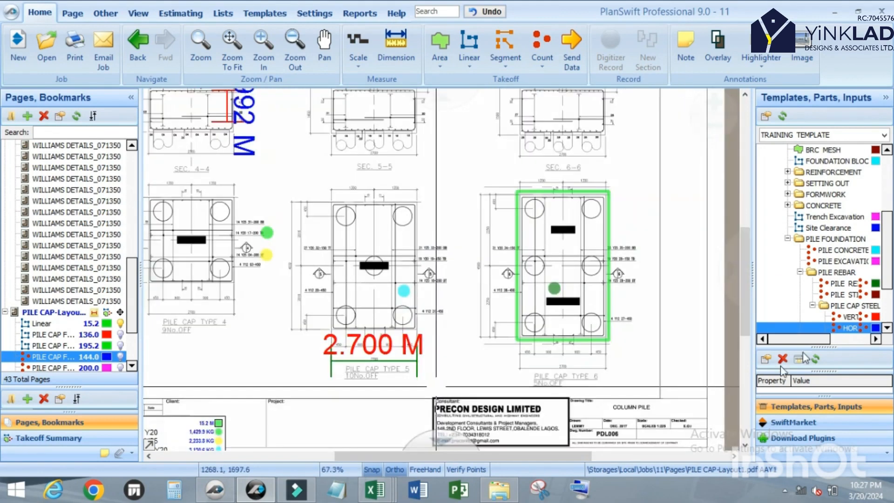
scroll(833, 279, "down", 2)
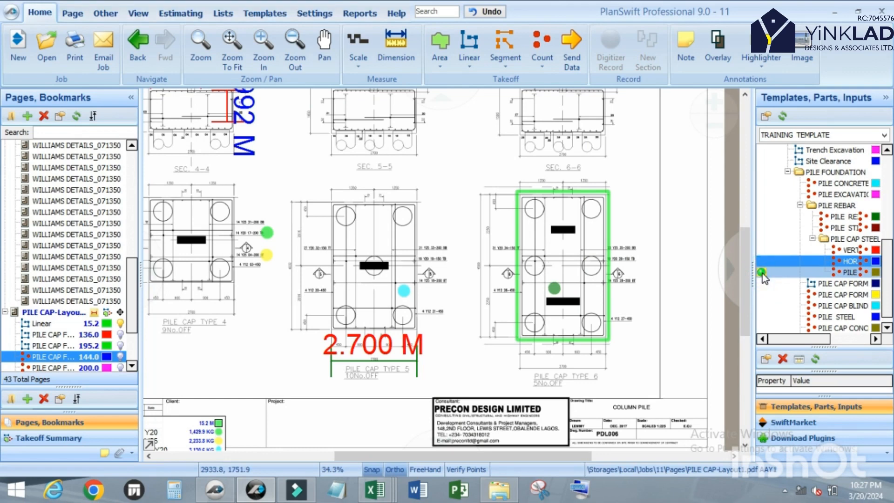
Rename PILE CAP SIDE Y12 to PILE CAP SIDE BAR Y12, with DIA 12 and BAR WEIGHT .889.
double_click(761, 272)
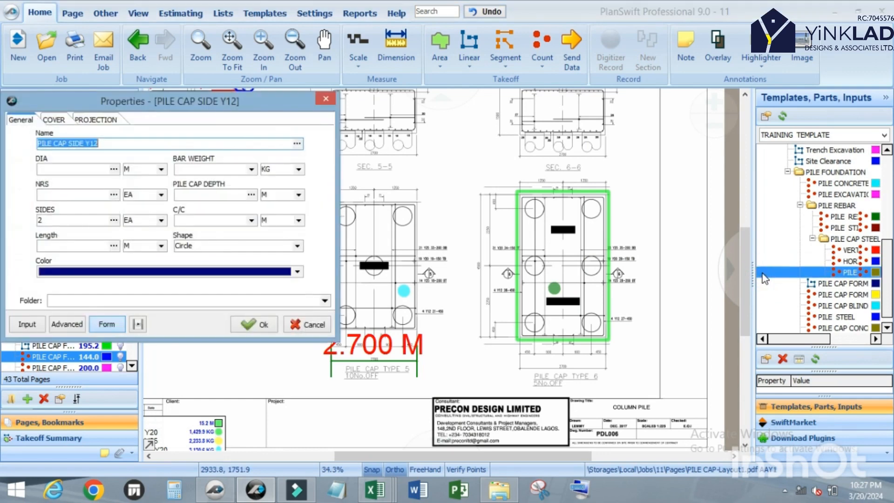
left_click(85, 141)
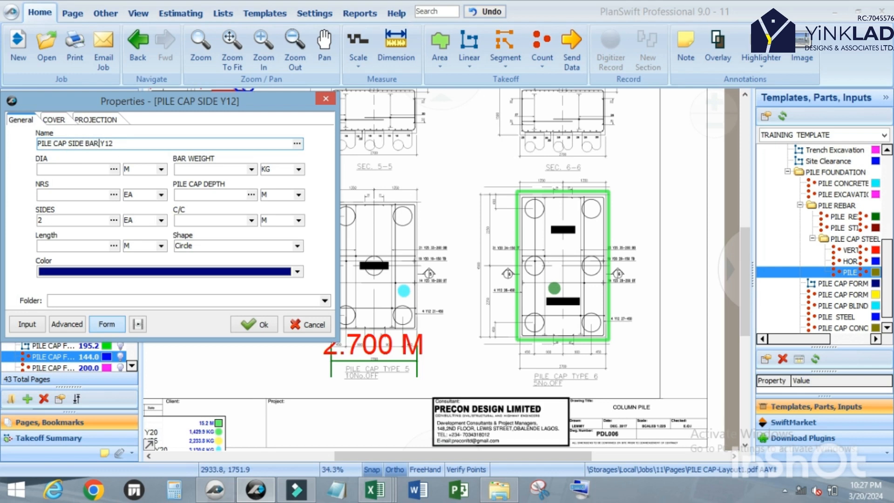
left_click(69, 169)
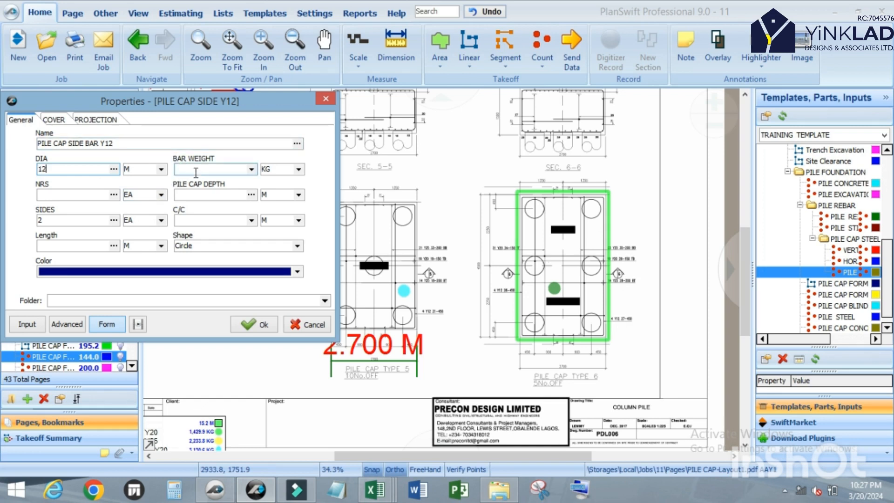
left_click(249, 168)
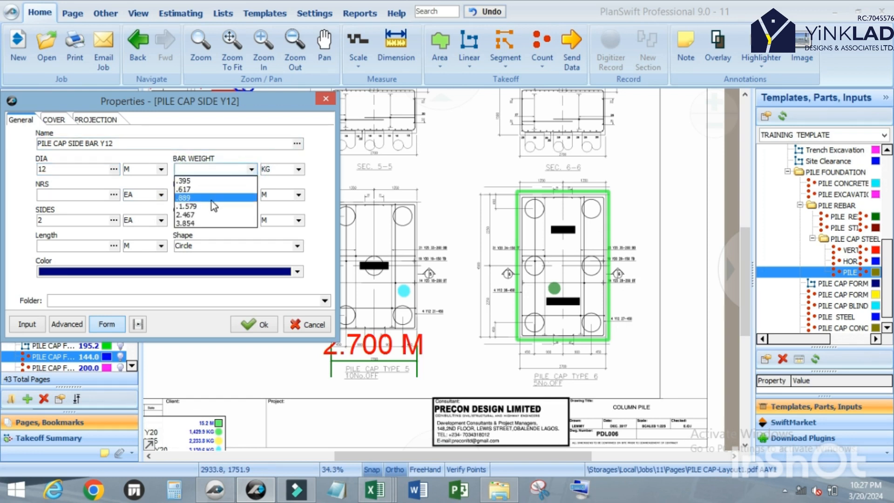
left_click(211, 200)
Enter NRS 5 and PILE CAP DEPTH 1.5, then close the properties without saving.
left_click(81, 195)
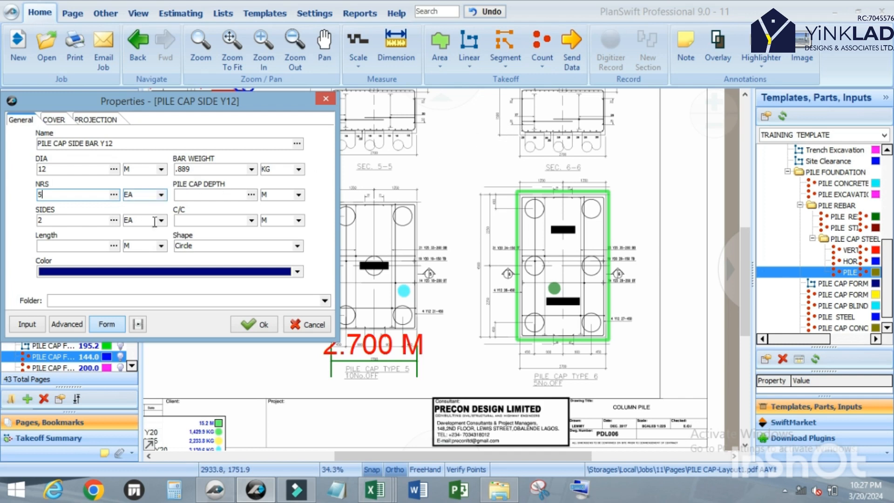
left_click(194, 193)
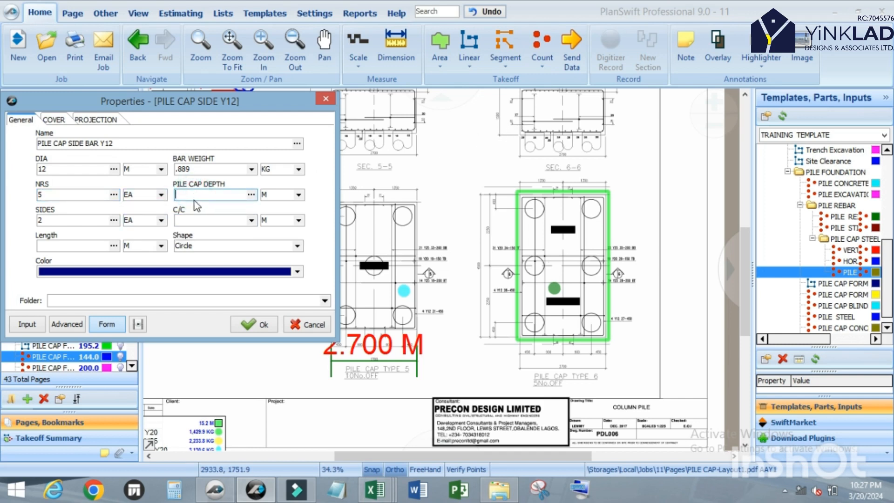
type("1.5")
left_click_drag(195, 99, 275, 80)
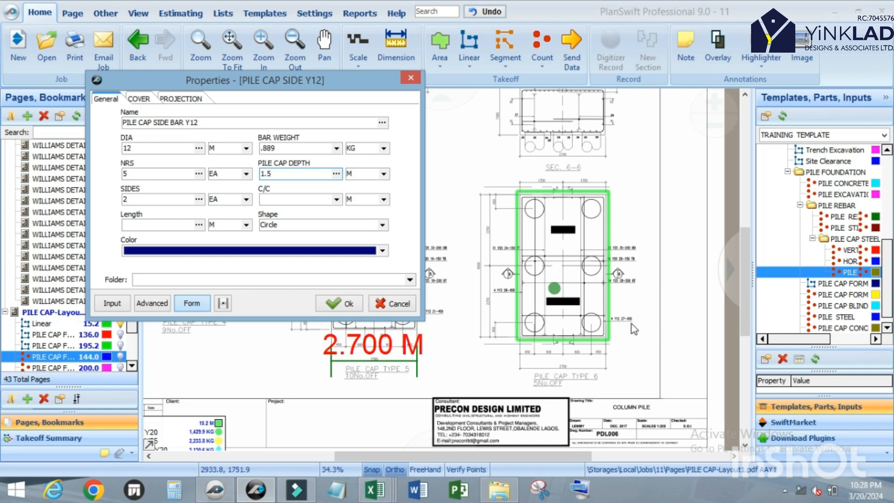
left_click(409, 77)
left_click(485, 247)
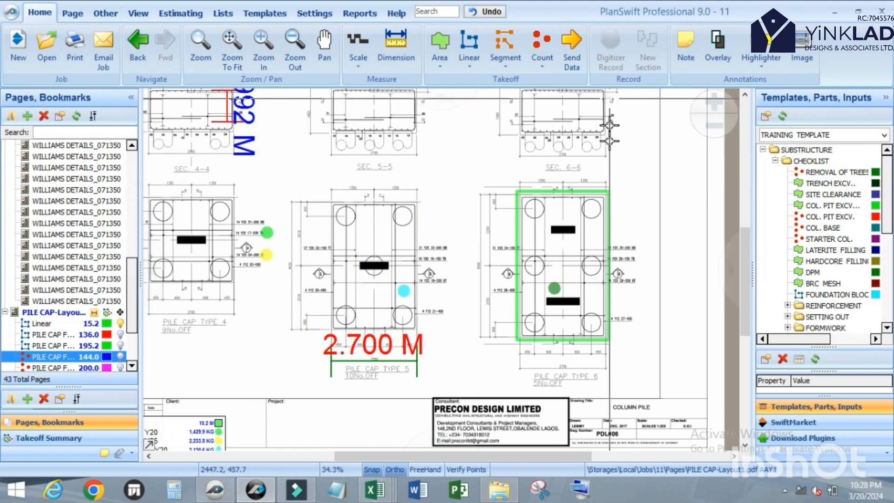
Select the PILE item under PILE FOUNDATION > PILE REBAR > PILE CAP STEEL in the Templates tree.
scroll(626, 261, "down", 1)
scroll(624, 273, "up", 2)
scroll(623, 273, "up", 4)
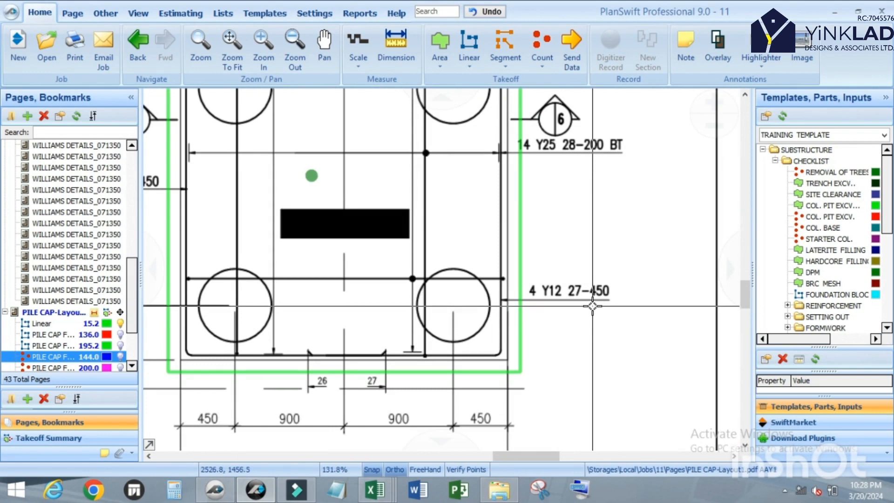
scroll(592, 308, "down", 3)
scroll(596, 307, "up", 2)
scroll(597, 307, "down", 4)
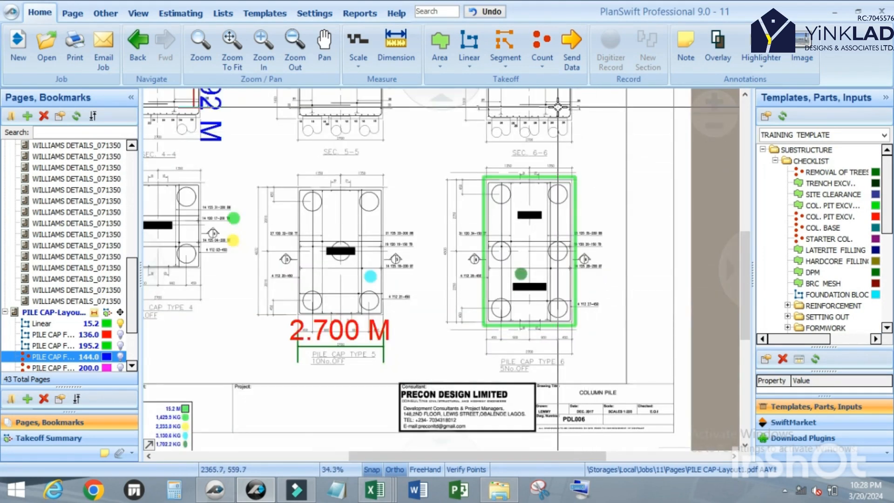
scroll(561, 109, "up", 1)
scroll(546, 144, "down", 1)
scroll(570, 99, "up", 4)
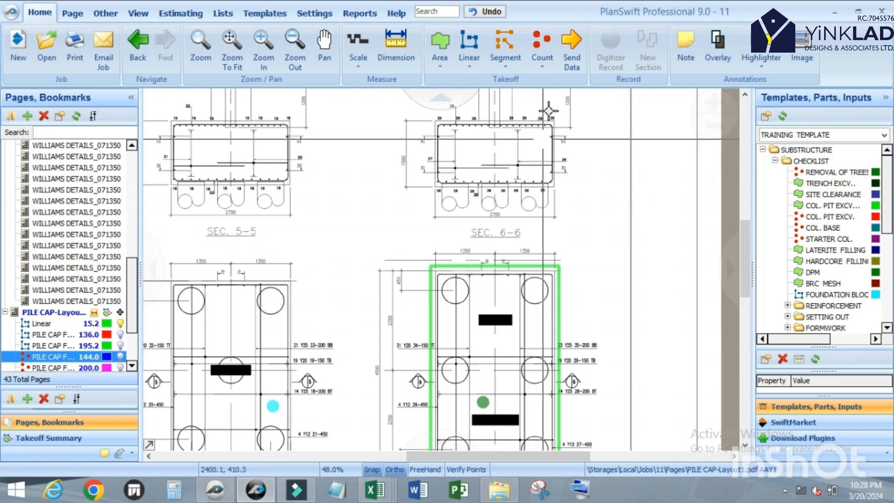
scroll(524, 123, "up", 1)
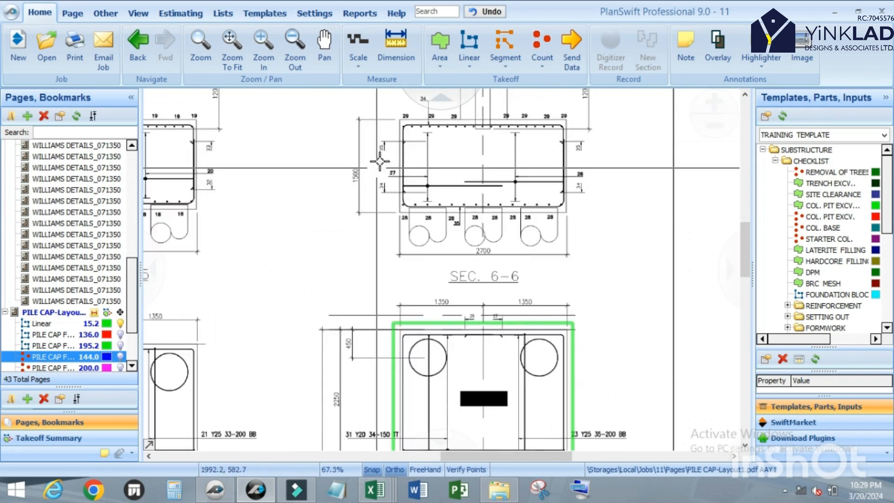
scroll(469, 197, "down", 1)
scroll(469, 197, "down", 1)
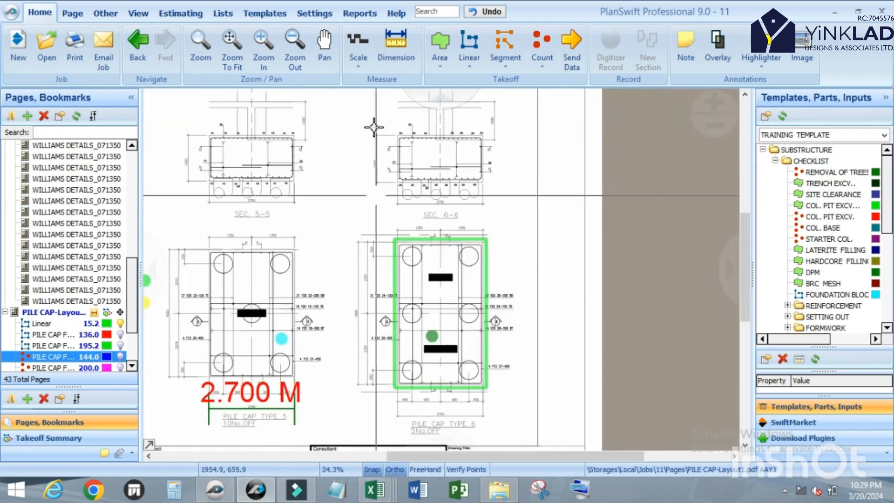
scroll(523, 382, "up", 2)
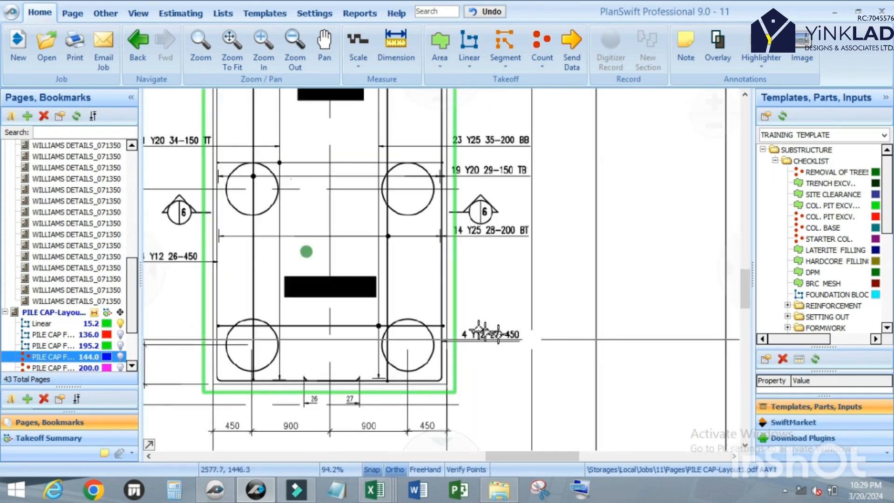
scroll(525, 335, "up", 1)
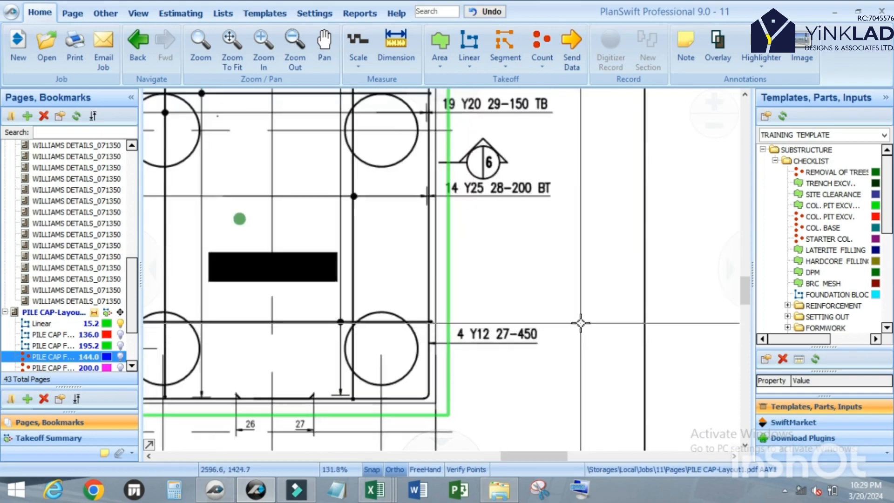
scroll(573, 324, "down", 2)
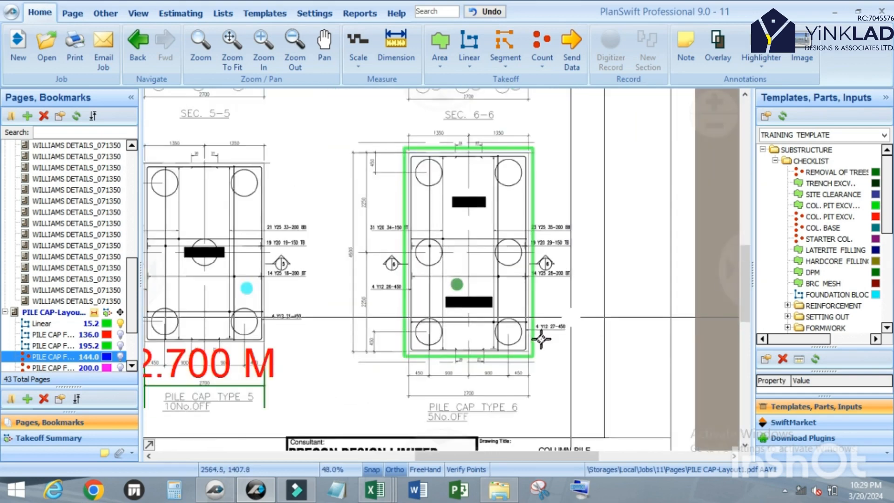
scroll(547, 324, "up", 2)
scroll(547, 324, "up", 1)
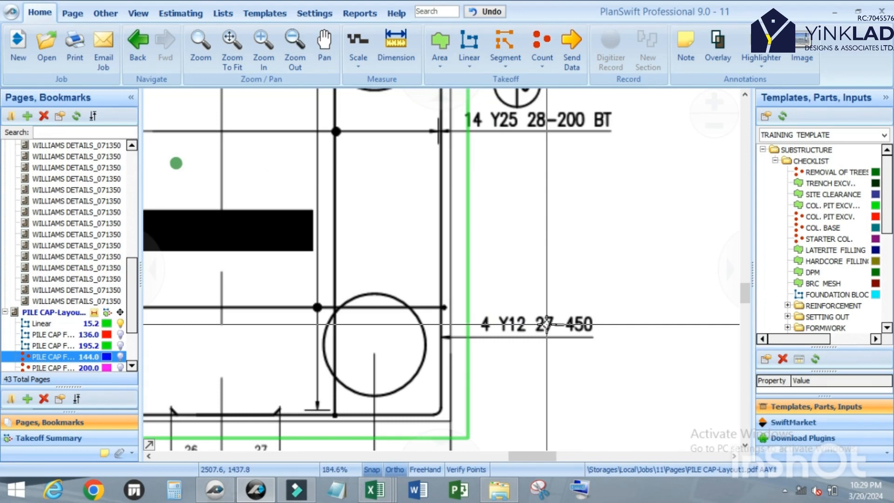
scroll(598, 339, "down", 4)
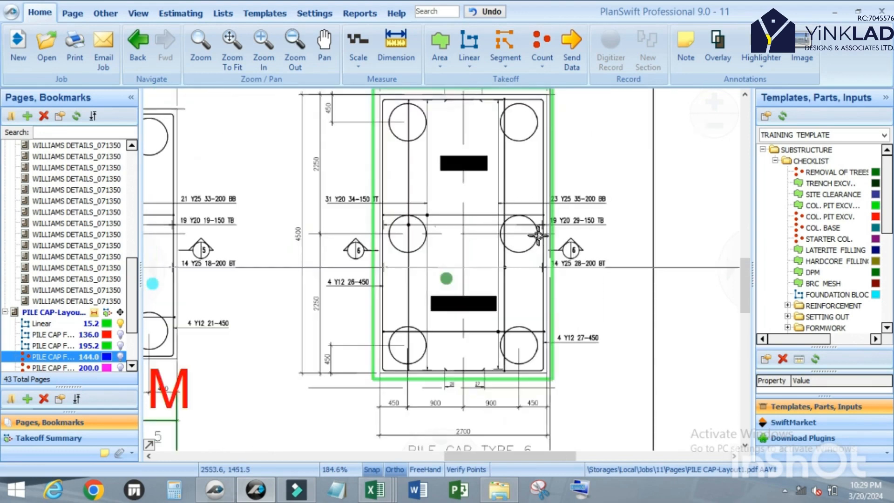
scroll(478, 162, "down", 1)
scroll(482, 159, "up", 4)
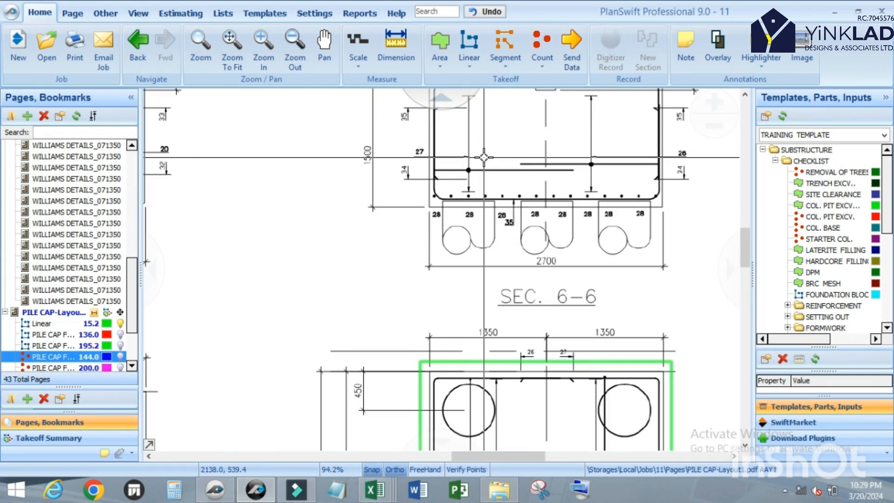
scroll(599, 425, "down", 3)
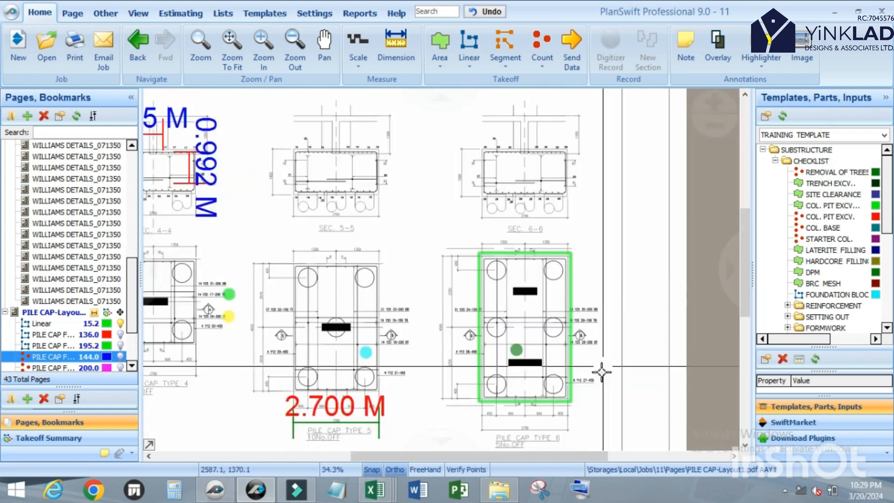
scroll(582, 401, "up", 1)
scroll(582, 401, "up", 2)
scroll(549, 383, "up", 4)
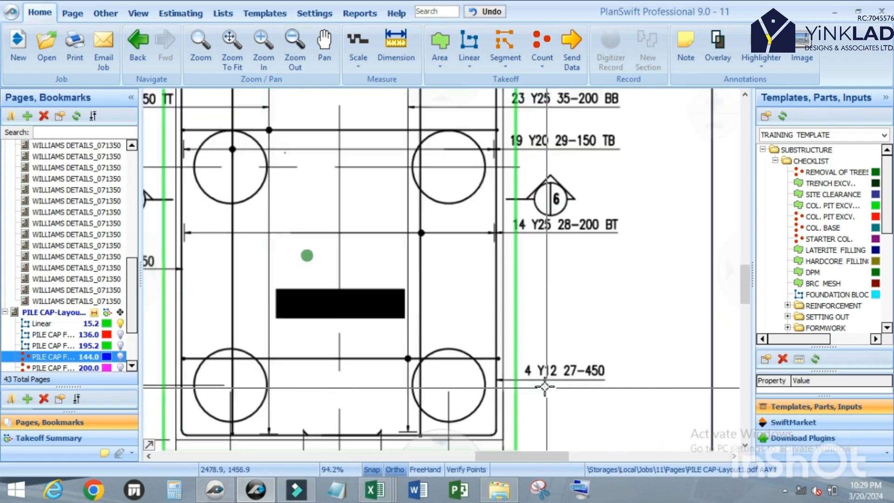
scroll(549, 335, "down", 3)
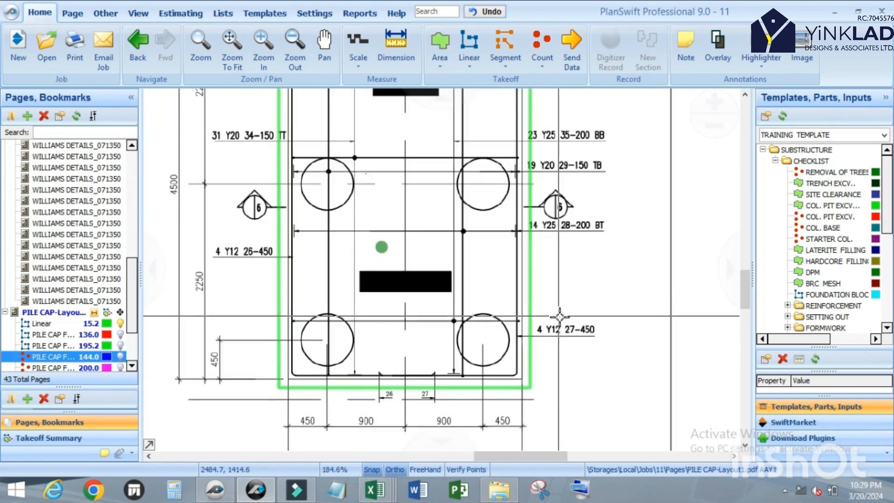
scroll(580, 330, "down", 2)
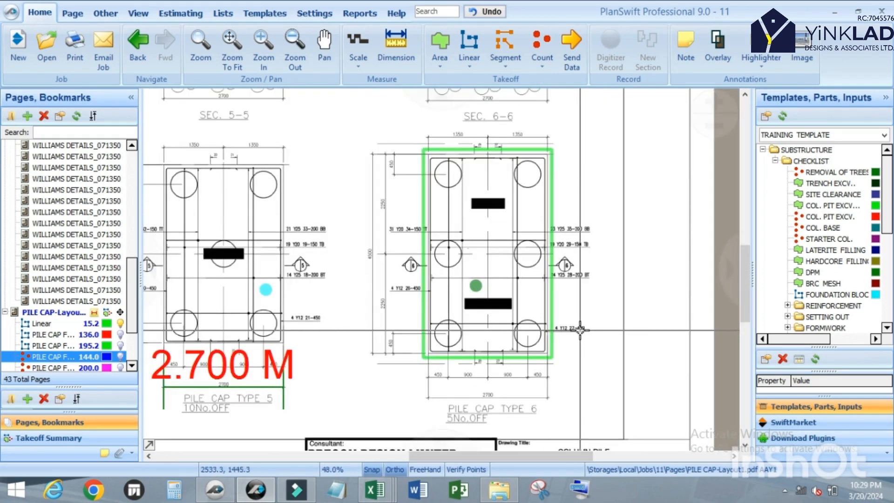
scroll(568, 326, "down", 2)
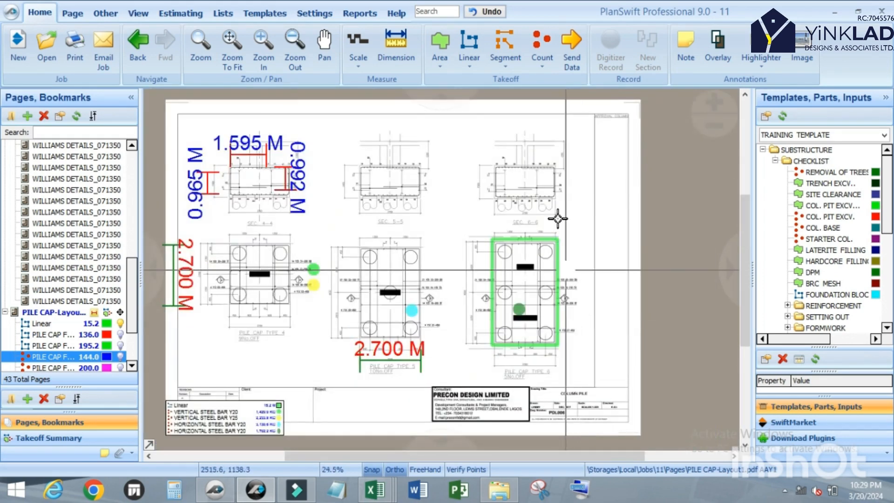
scroll(557, 218, "up", 2)
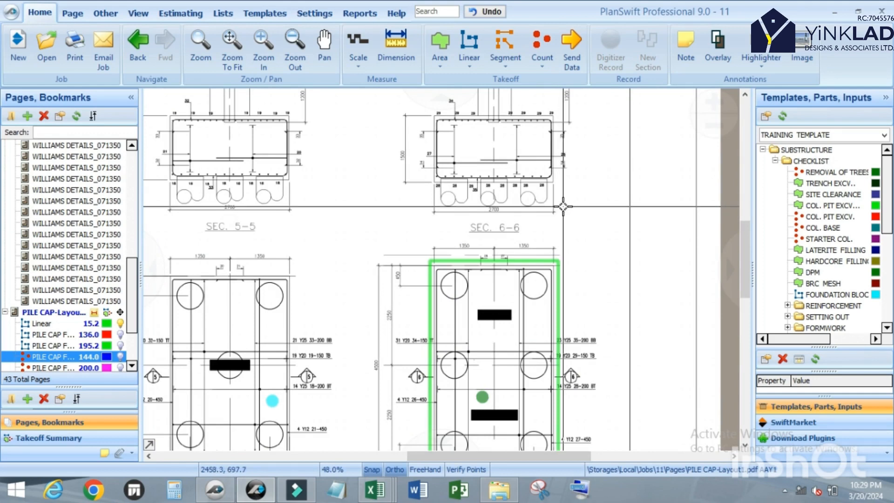
scroll(491, 215, "down", 3)
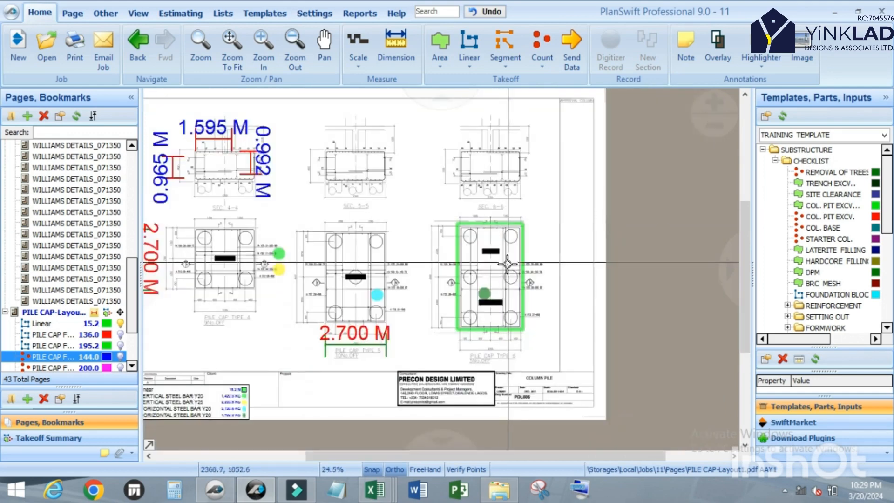
scroll(526, 292, "up", 3)
scroll(853, 241, "down", 7)
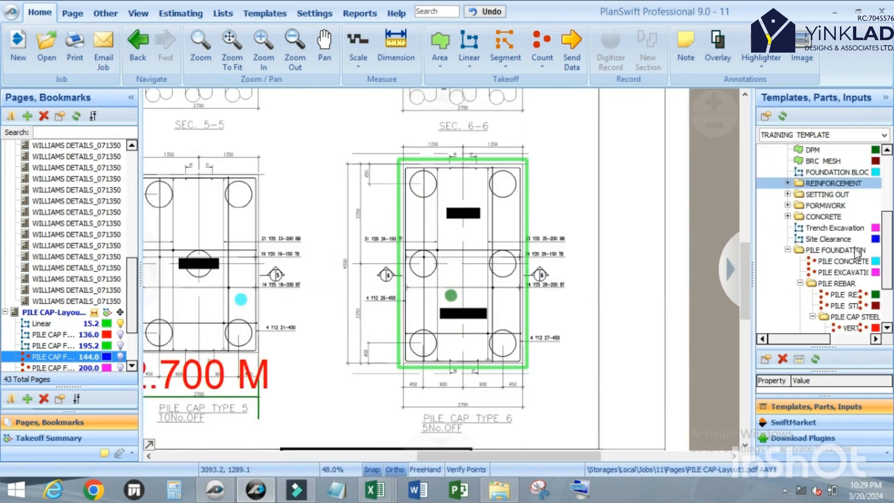
left_click(849, 272)
Zoom into the Pile Cap Type 6 detail to see its Y12 side bars.
scroll(557, 335, "up", 1)
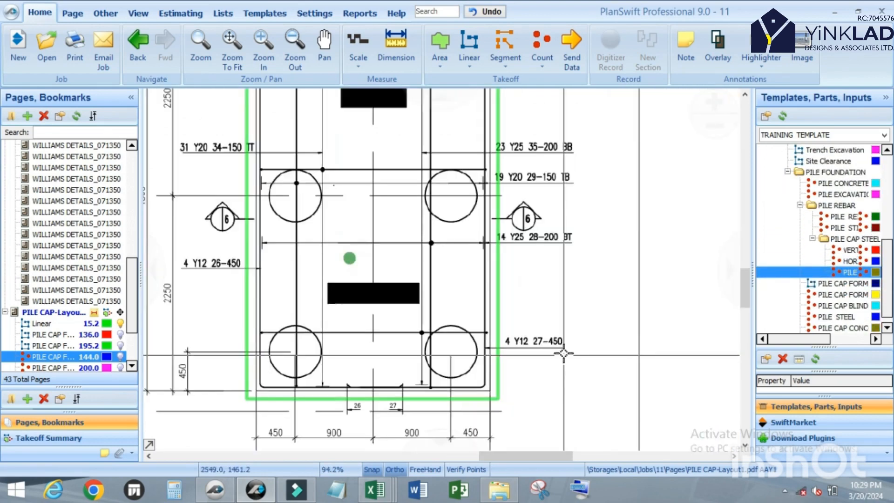
scroll(434, 134, "down", 3)
scroll(434, 134, "up", 2)
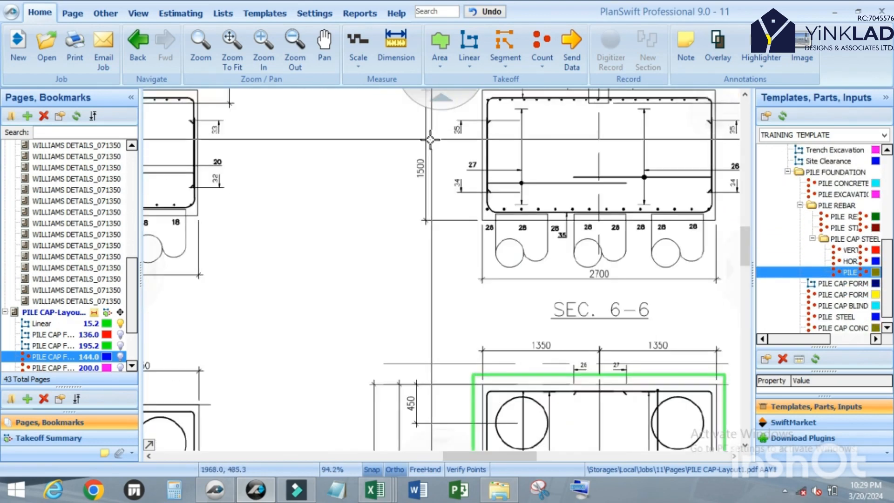
scroll(512, 186, "down", 3)
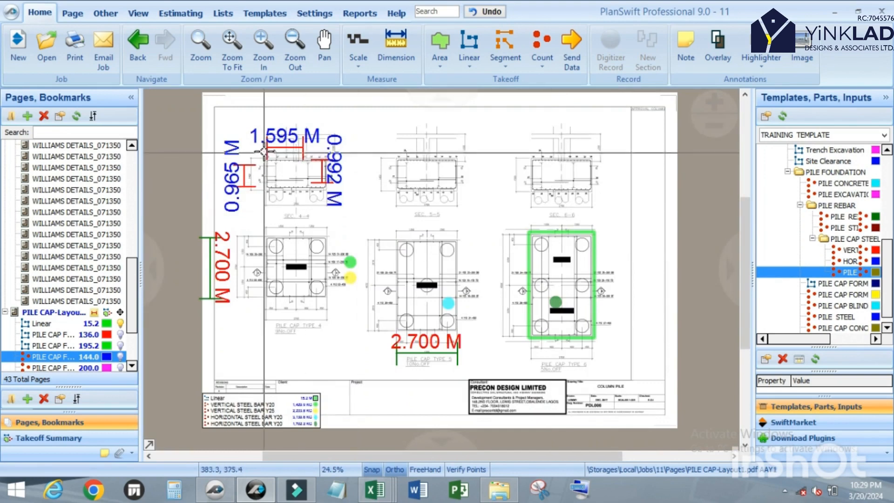
scroll(265, 132, "up", 2)
scroll(266, 130, "down", 2)
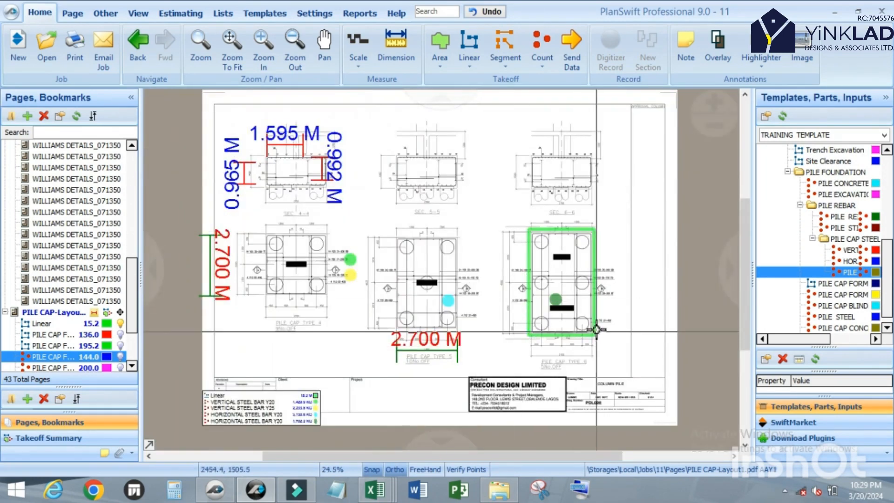
scroll(649, 329, "up", 4)
mouse_move(836, 274)
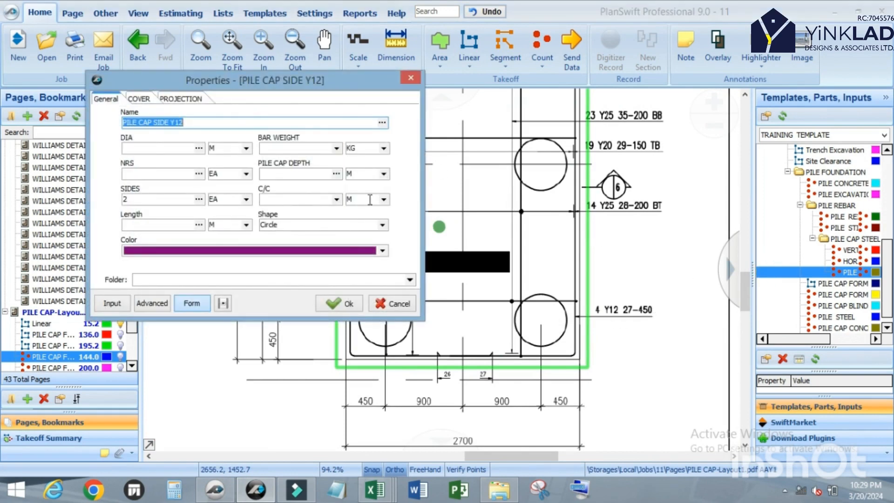
Enter diameter 12, bar weight .889, 5 bars, depth 1.5, spacing .45 and length 4.5.
left_click(147, 146)
type("12")
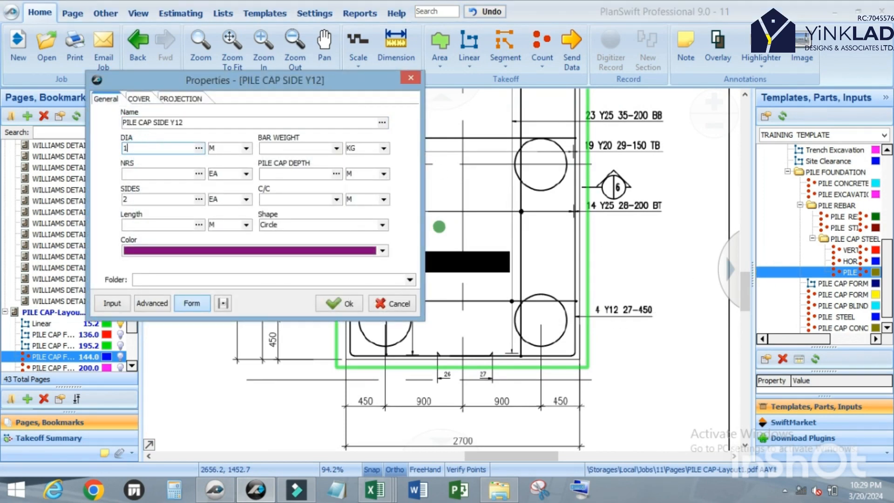
left_click(336, 148)
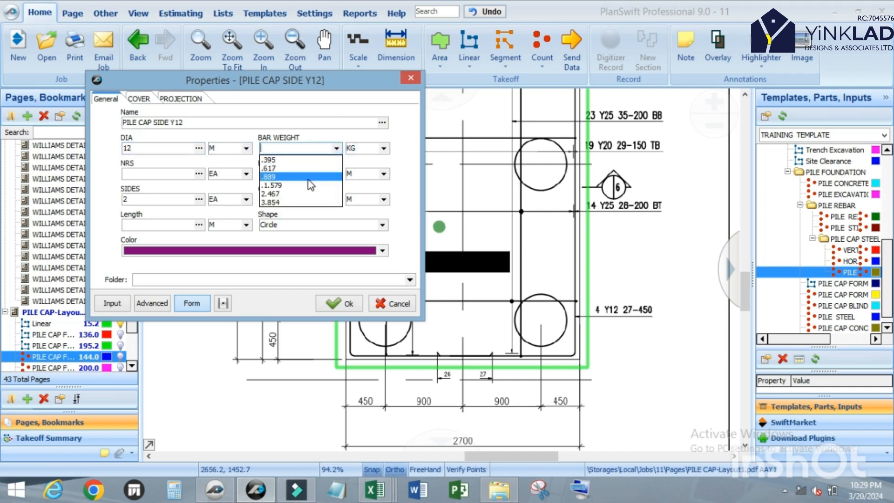
left_click(293, 179)
left_click(161, 175)
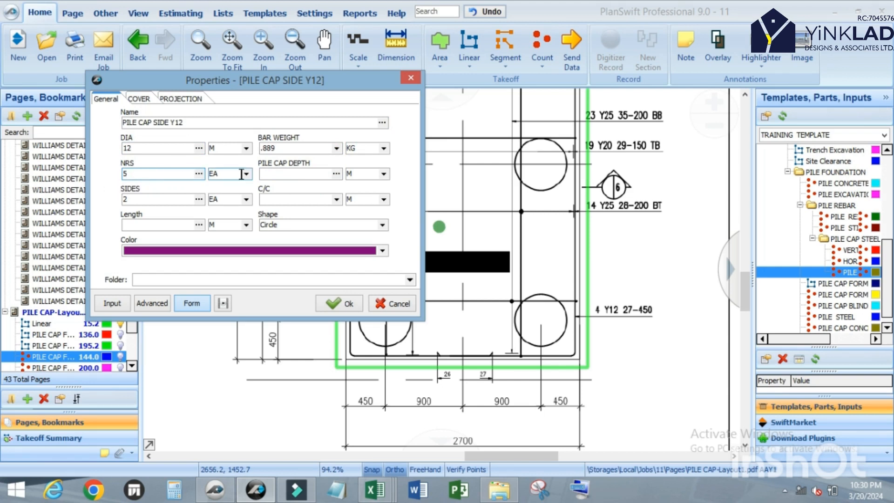
left_click(280, 174)
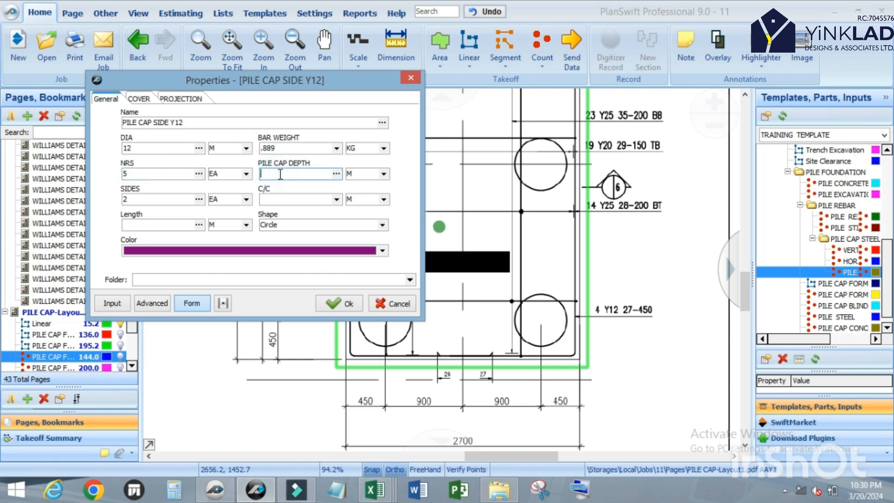
type("1.5")
left_click(286, 198)
left_click(300, 199)
type(".")
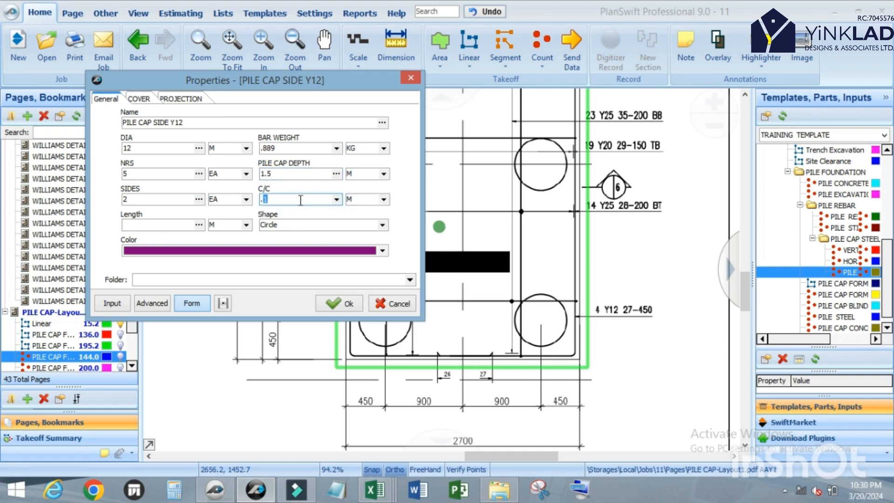
type("45")
key("Tab")
left_click(151, 226)
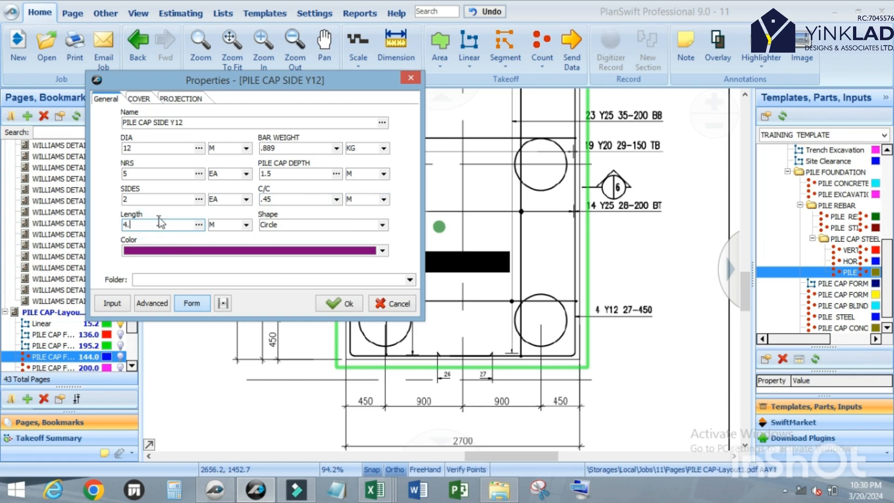
Set concrete cover .05 and projection 1.6, then accept the side bar settings.
left_click_drag(333, 84, 471, 121)
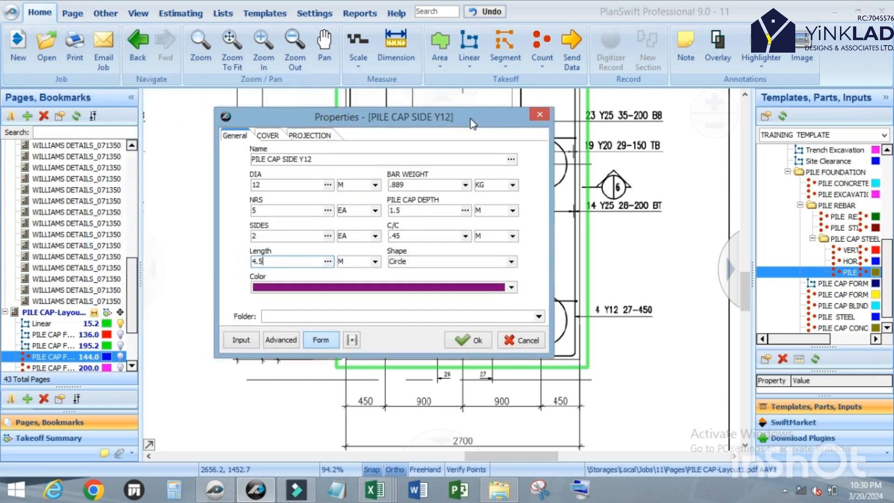
left_click(278, 138)
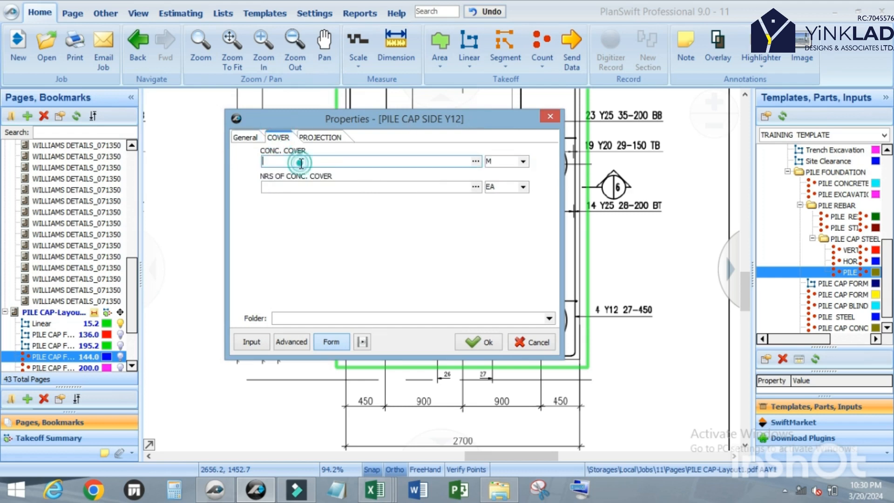
left_click(301, 162)
left_click(300, 187)
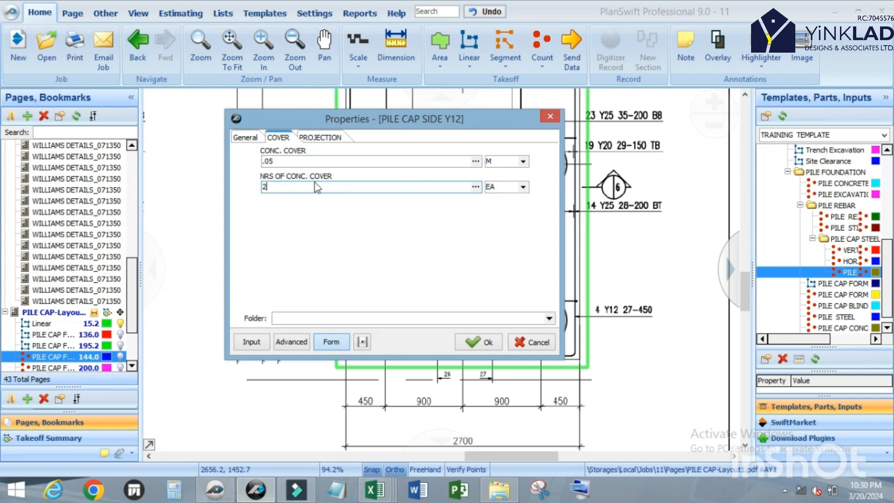
left_click(332, 138)
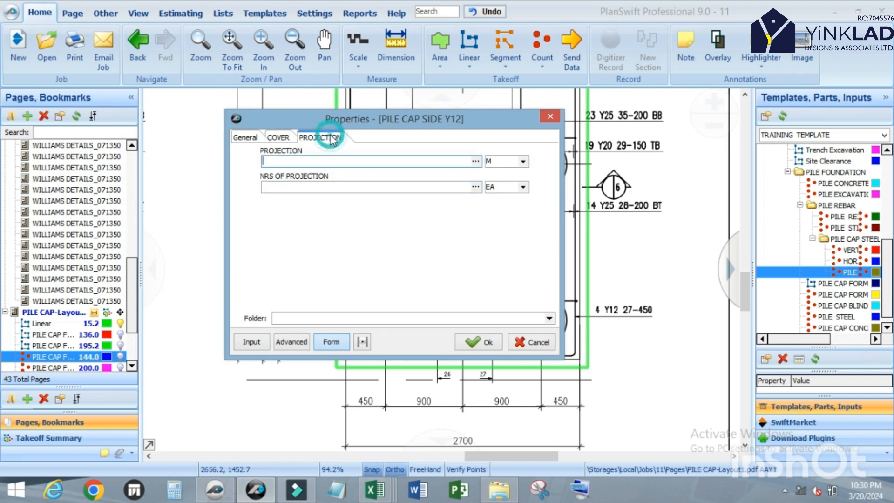
left_click(298, 161)
type("1.6")
left_click(300, 187)
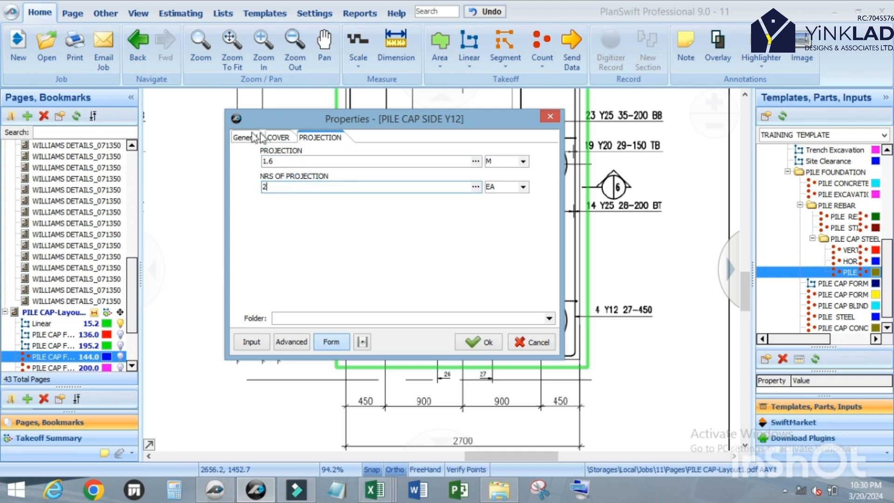
left_click(255, 137)
left_click(477, 345)
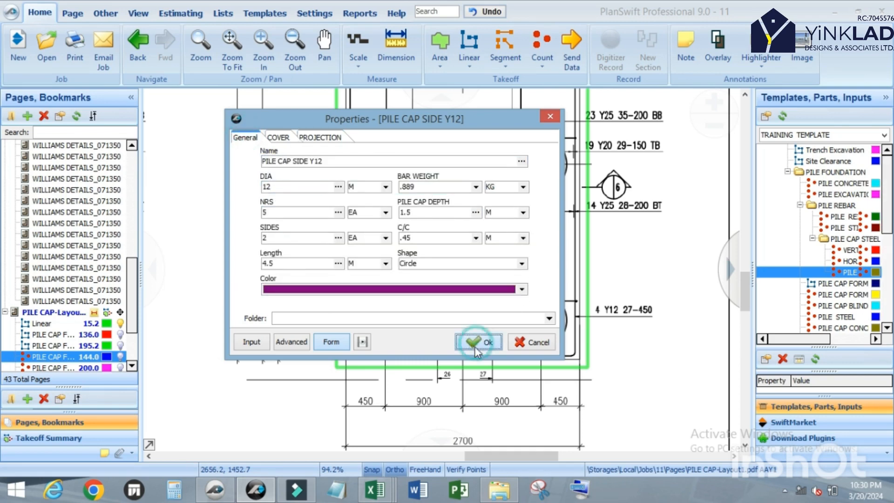
Place one side-bar point on Pile Cap Type 6 and check the legend shows 270.3 KG.
left_click(552, 234)
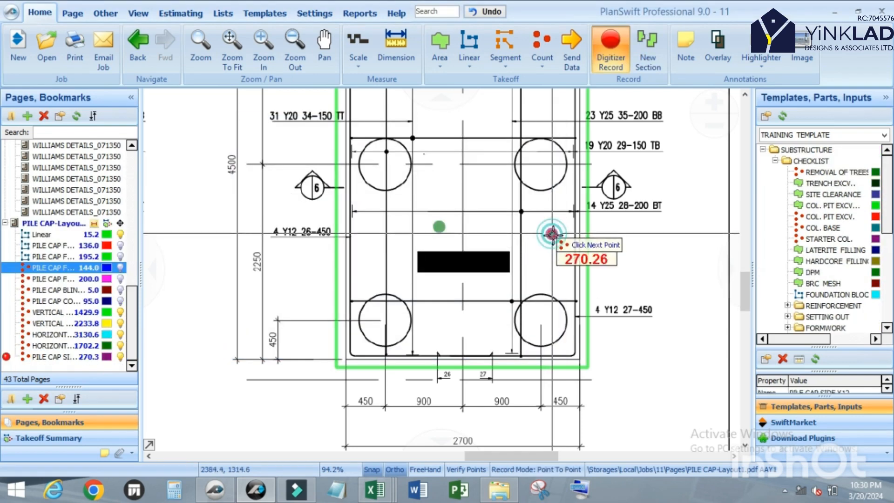
key("Escape")
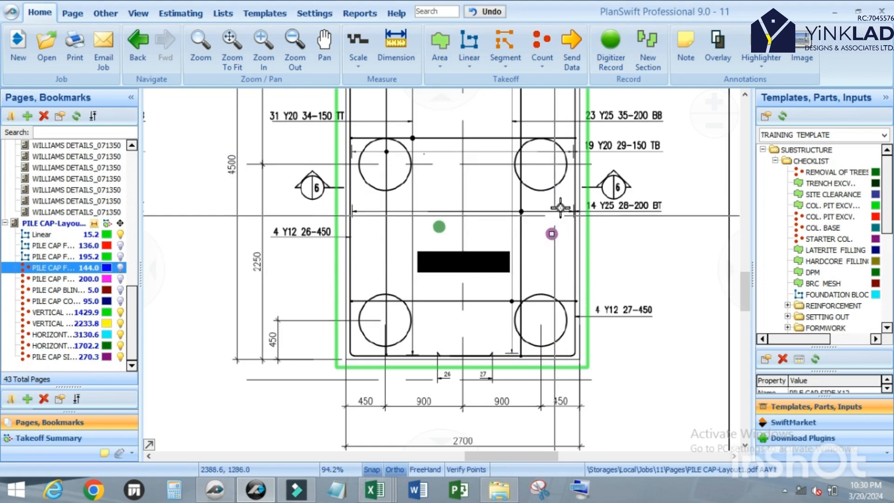
scroll(553, 272, "down", 5)
scroll(278, 345, "up", 2)
scroll(279, 345, "up", 2)
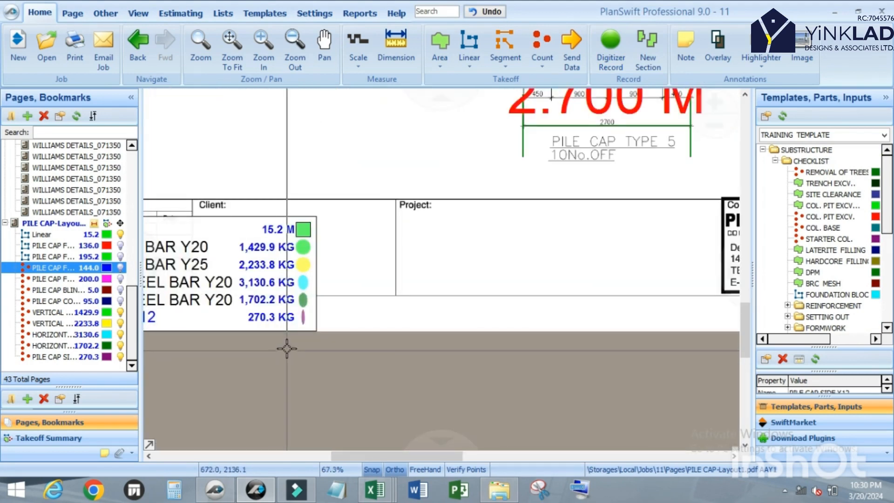
scroll(287, 348, "down", 2)
scroll(279, 321, "up", 2)
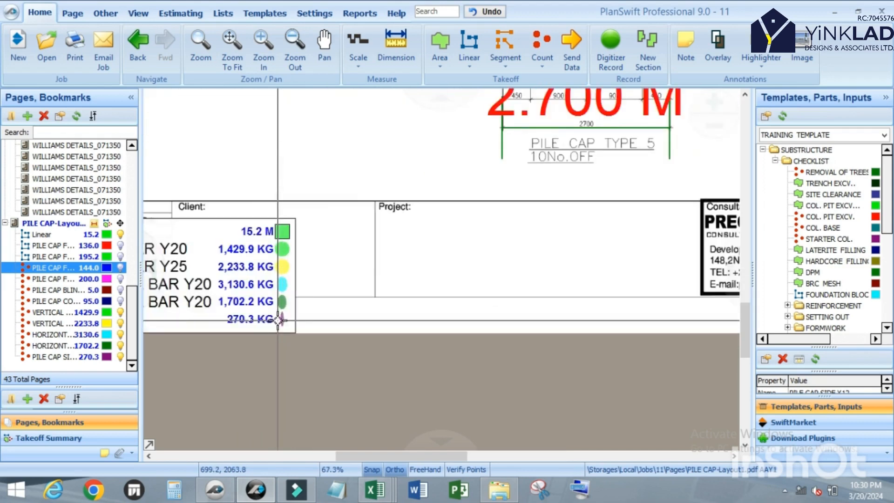
scroll(241, 333, "down", 3)
scroll(242, 331, "up", 2)
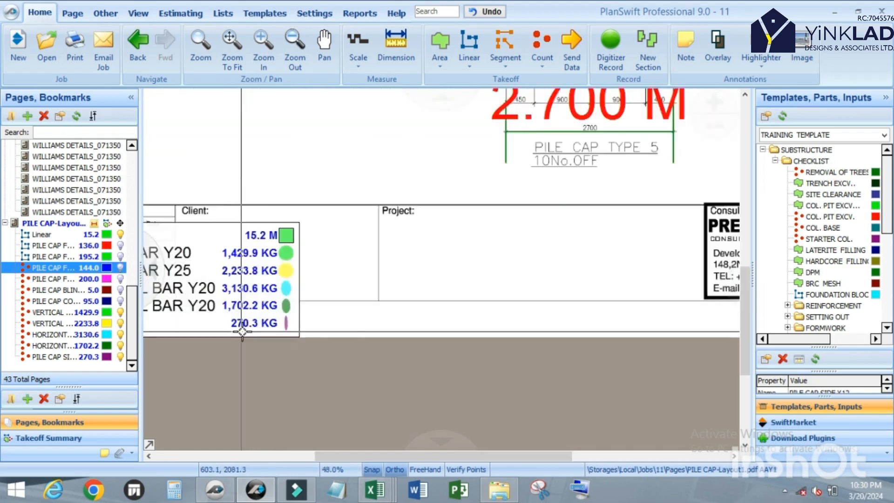
scroll(242, 332, "up", 2)
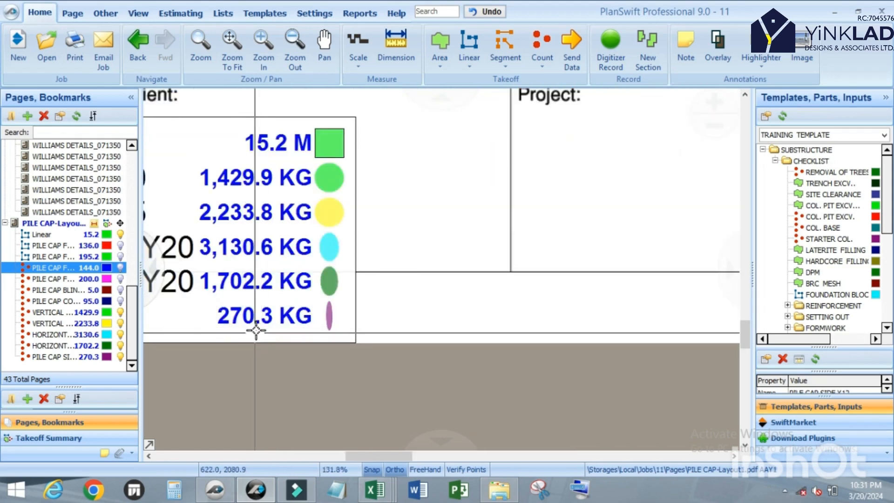
scroll(256, 331, "down", 4)
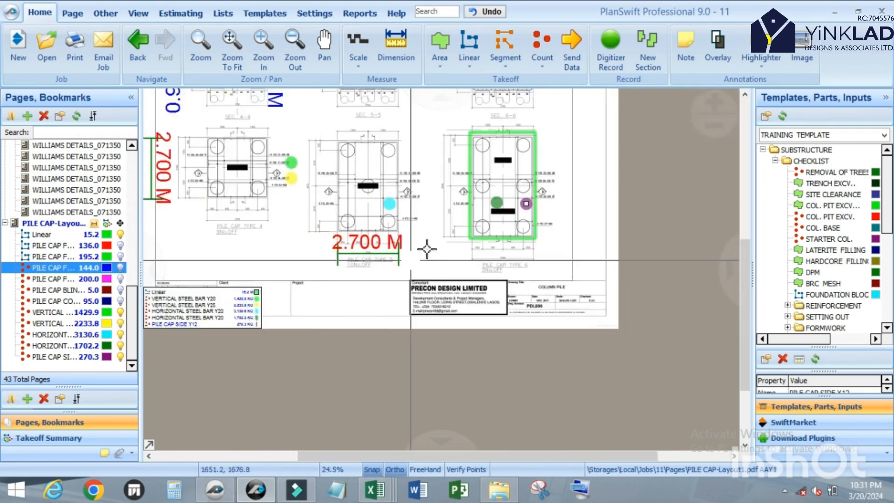
scroll(527, 188, "up", 1)
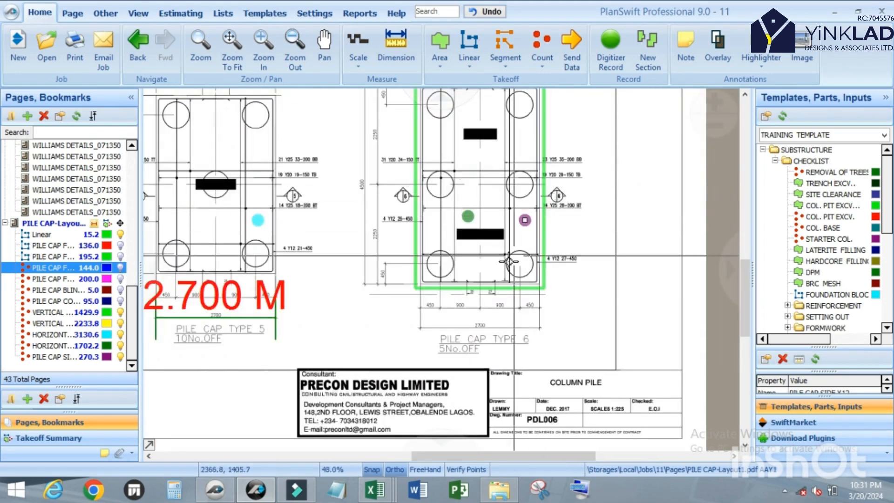
scroll(528, 170, "down", 1)
scroll(531, 182, "up", 1)
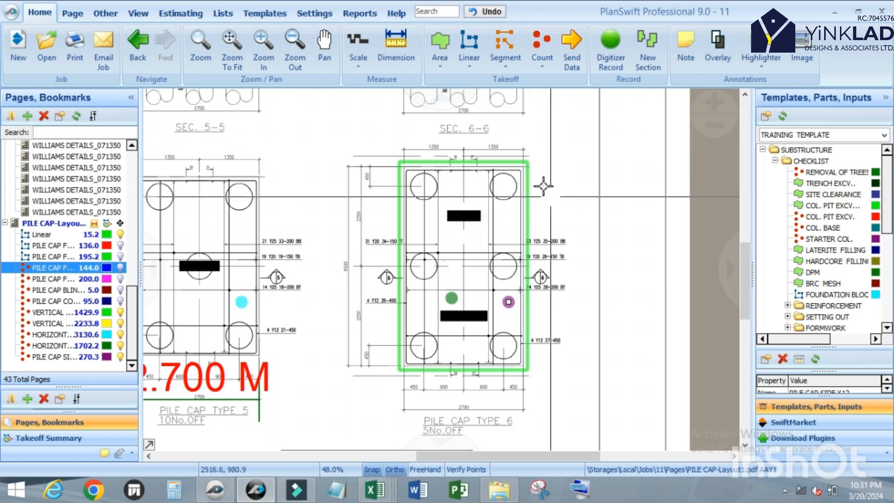
scroll(530, 181, "up", 1)
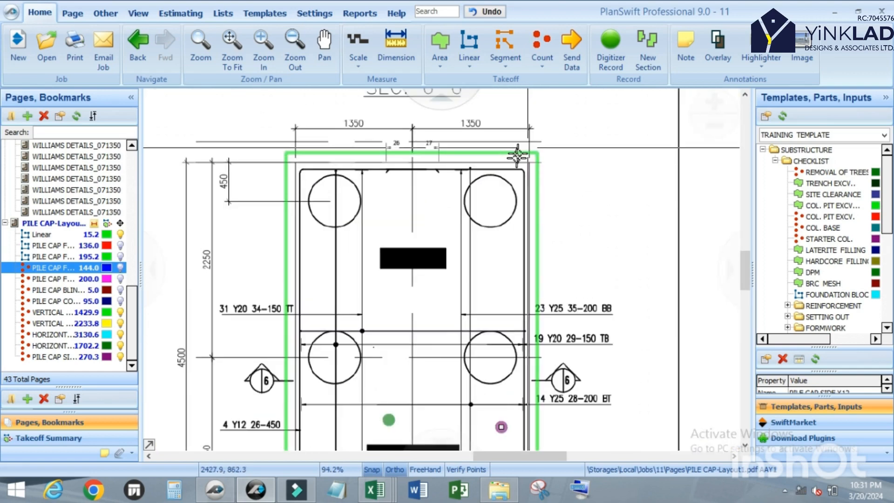
scroll(529, 154, "down", 1)
scroll(336, 277, "up", 1)
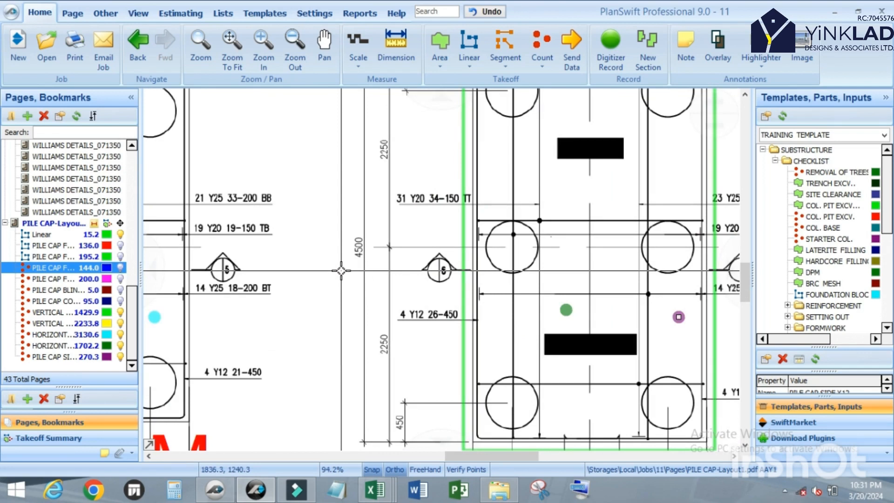
scroll(345, 270, "down", 1)
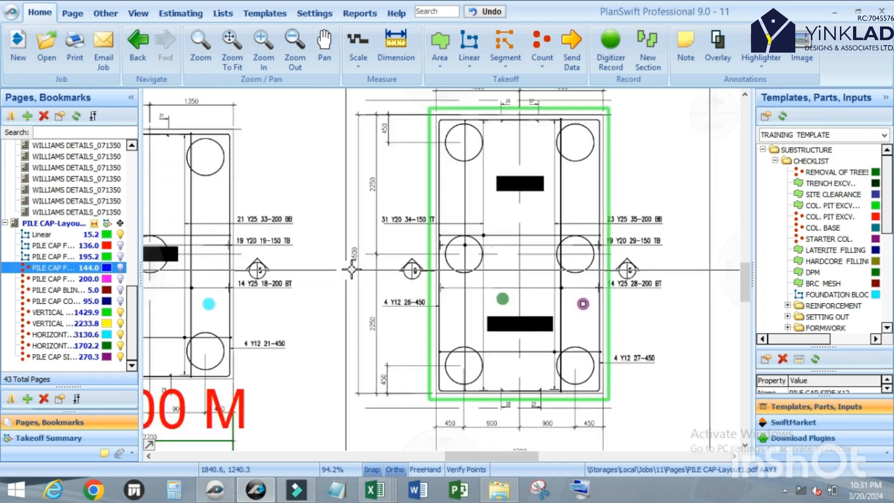
scroll(356, 270, "down", 1)
scroll(356, 269, "up", 1)
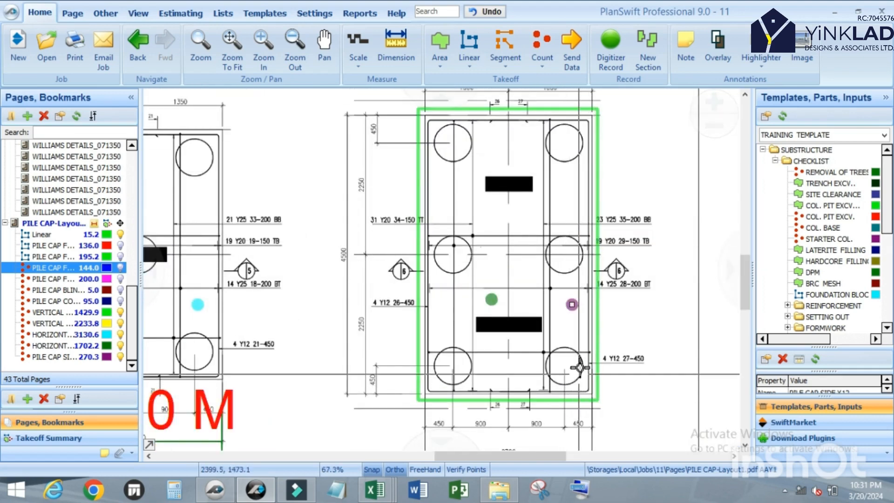
scroll(311, 265, "up", 1)
scroll(361, 263, "up", 1)
scroll(375, 265, "down", 2)
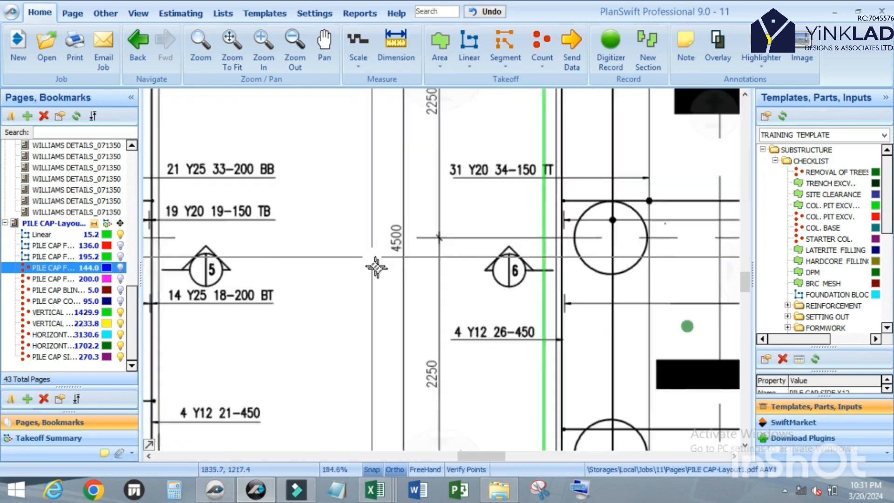
scroll(416, 272, "down", 2)
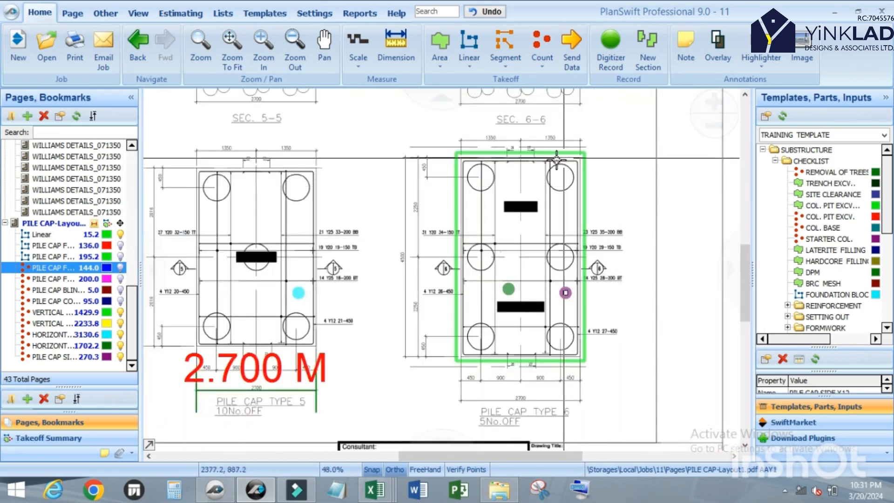
scroll(592, 173, "up", 1)
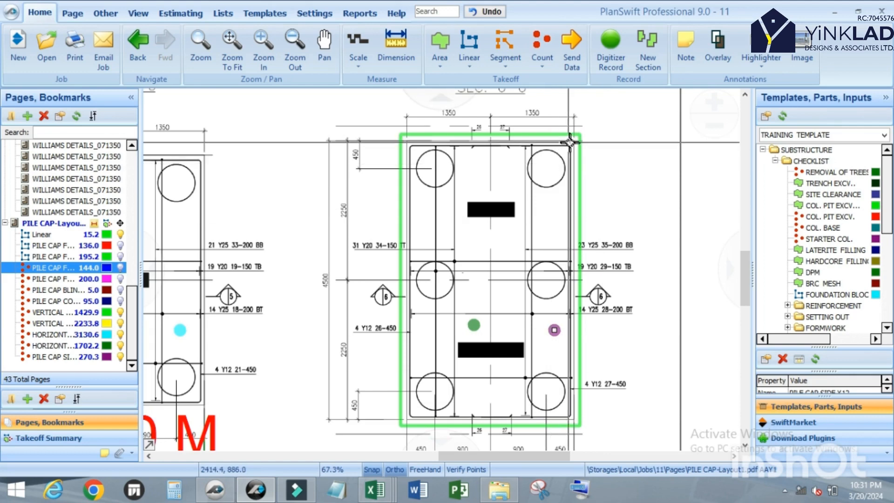
scroll(572, 142, "down", 5)
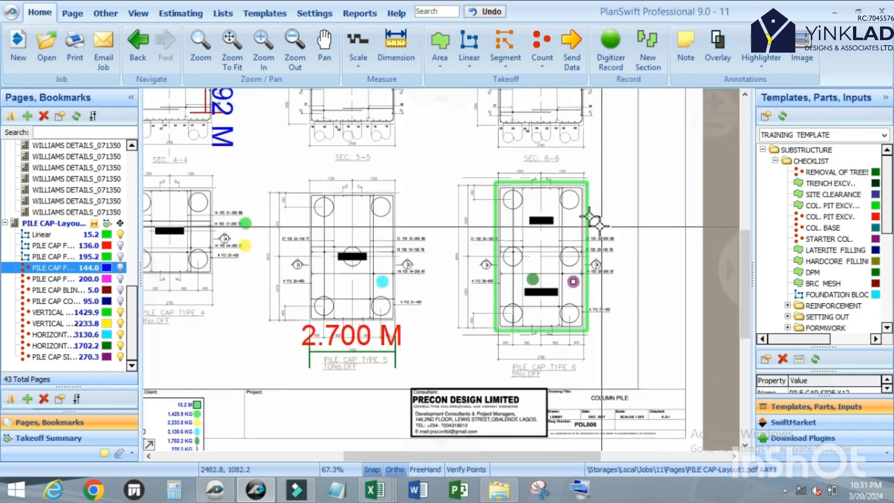
scroll(265, 117, "up", 4)
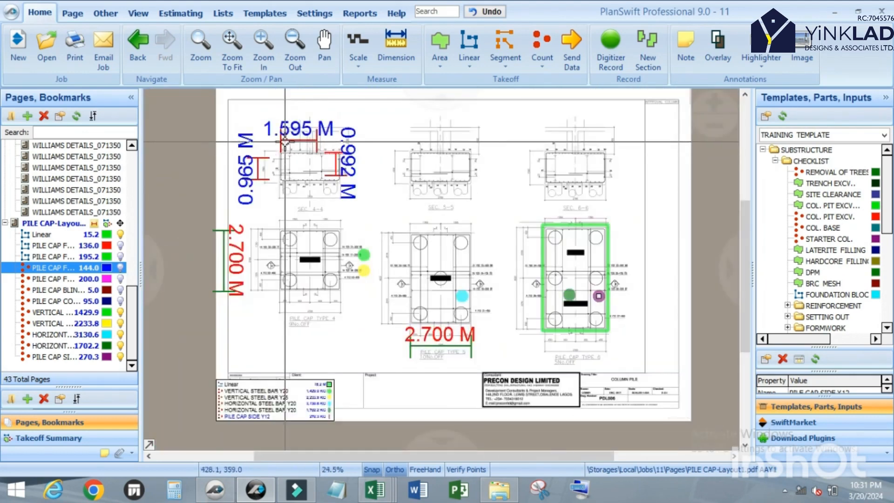
scroll(340, 197, "up", 4)
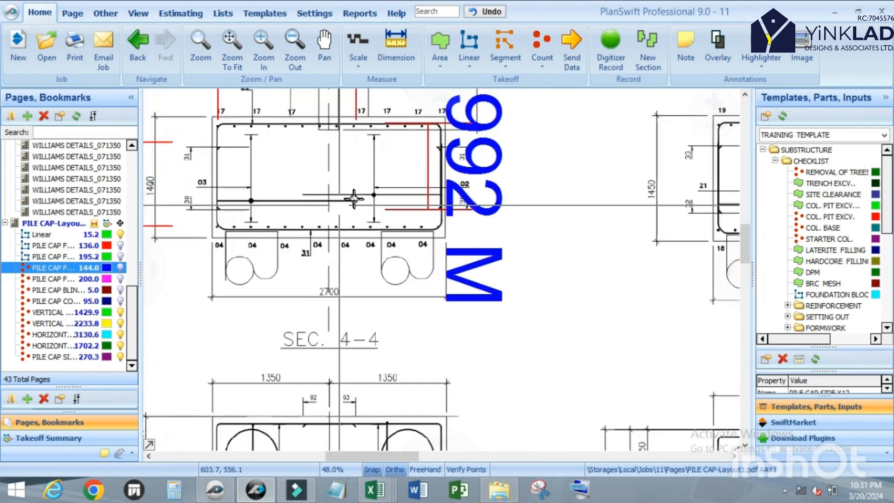
scroll(403, 186, "down", 6)
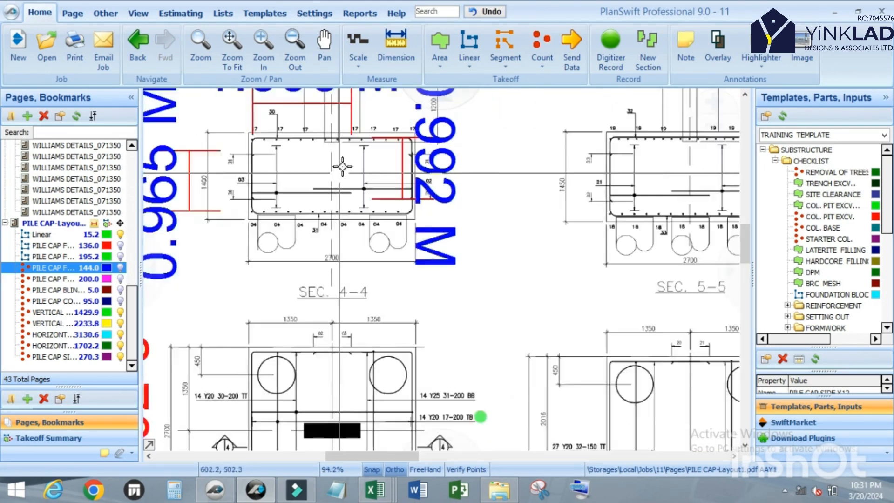
scroll(665, 324, "up", 6)
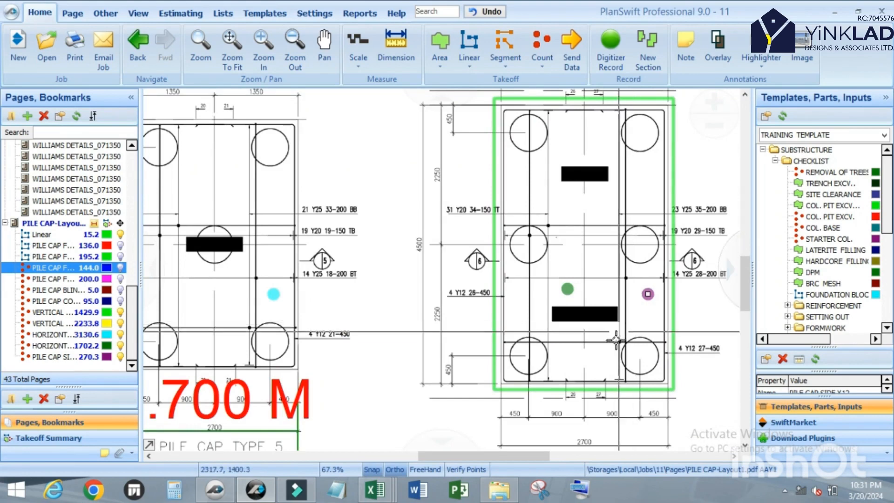
scroll(664, 323, "down", 3)
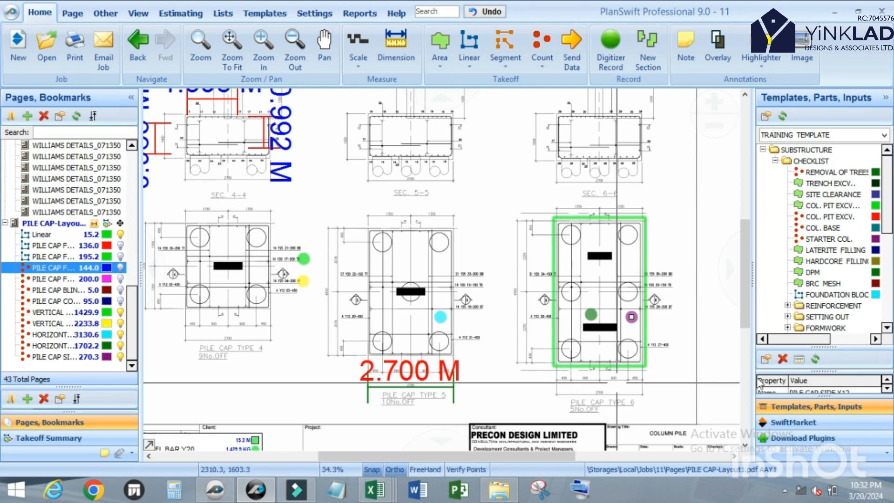
scroll(672, 343, "up", 2)
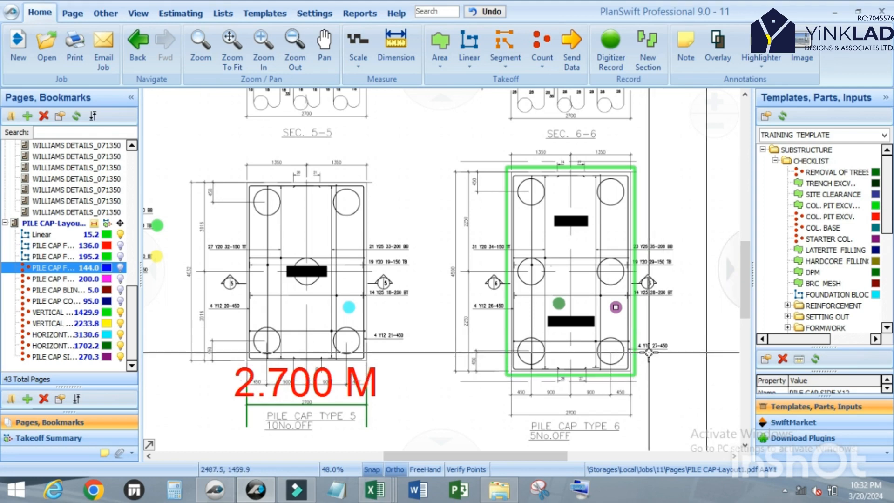
scroll(648, 353, "down", 3)
scroll(536, 156, "up", 3)
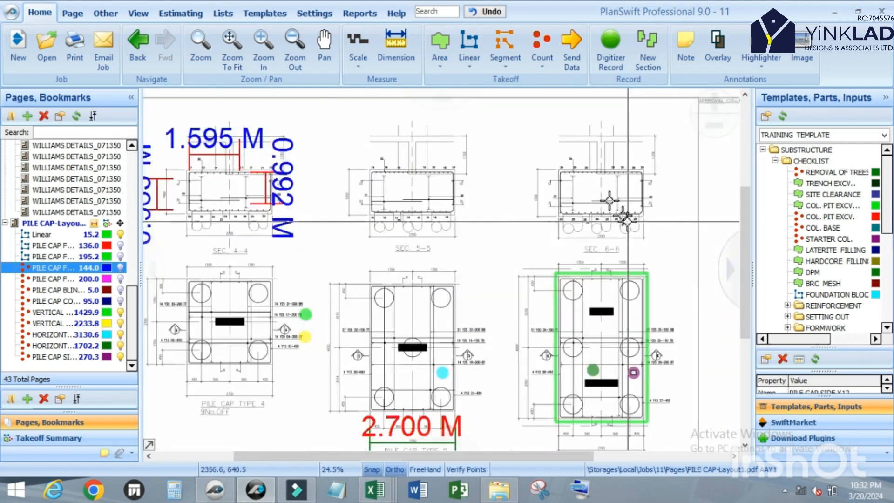
scroll(521, 153, "up", 2)
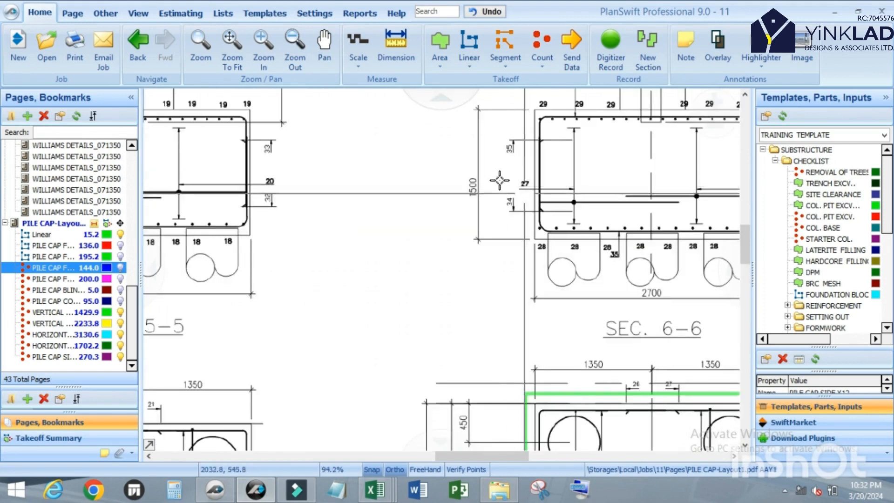
scroll(506, 159, "down", 2)
scroll(652, 316, "down", 2)
scroll(619, 350, "up", 3)
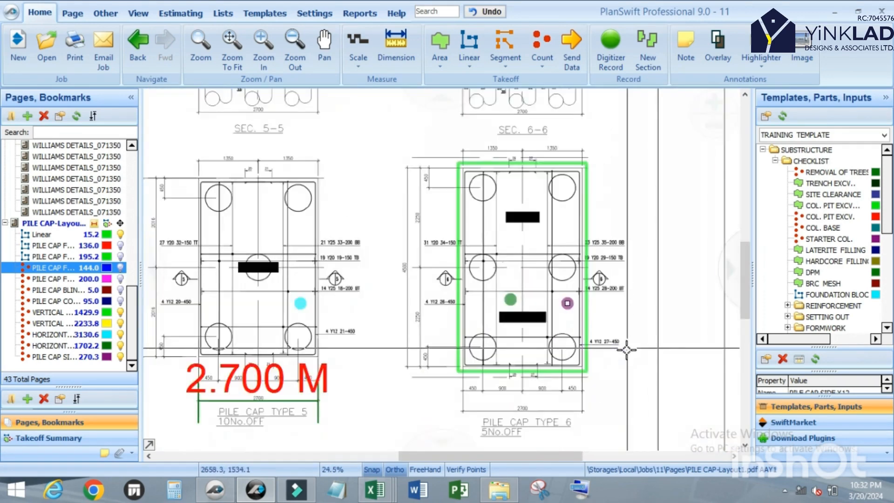
scroll(622, 347, "down", 2)
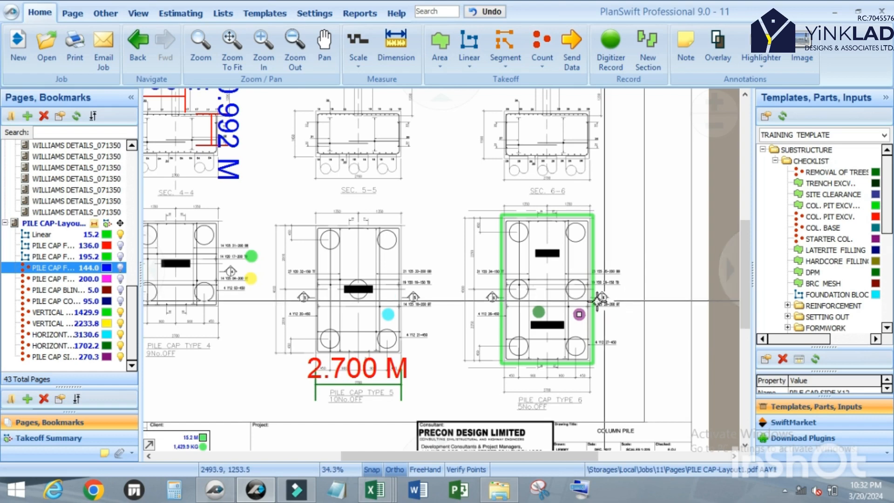
scroll(601, 296, "up", 1)
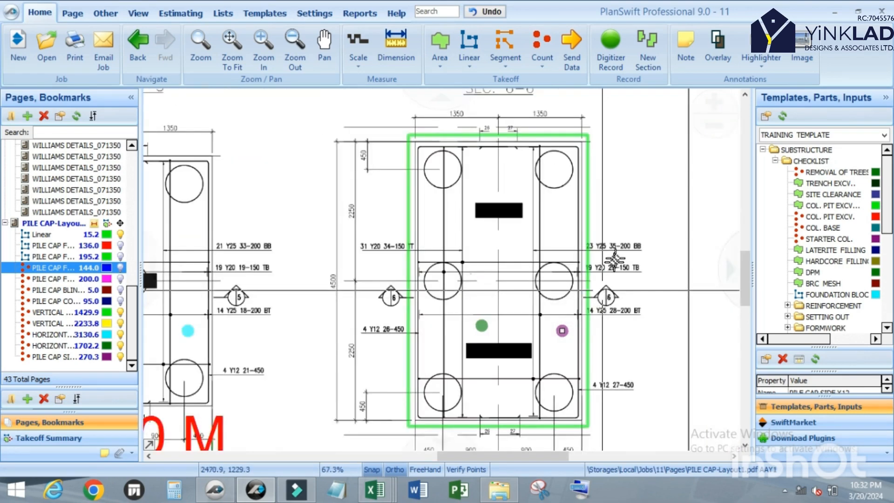
scroll(602, 296, "down", 1)
scroll(564, 193, "down", 1)
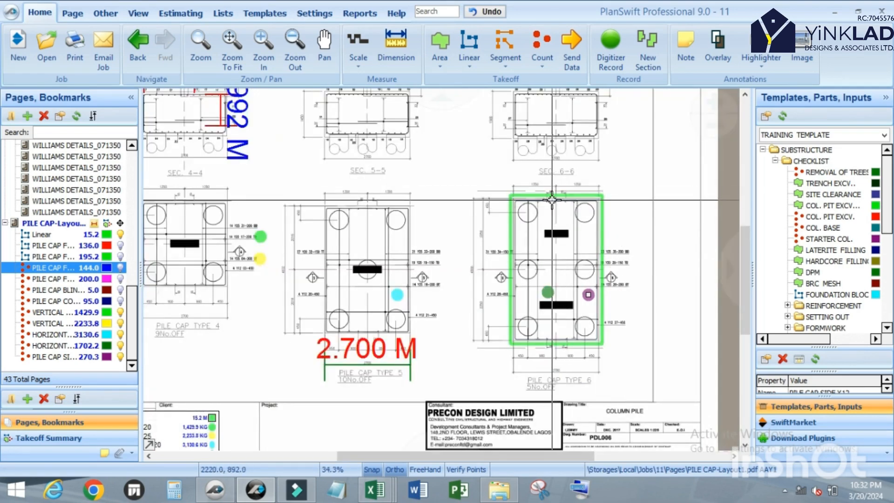
scroll(564, 189, "up", 1)
scroll(562, 182, "down", 1)
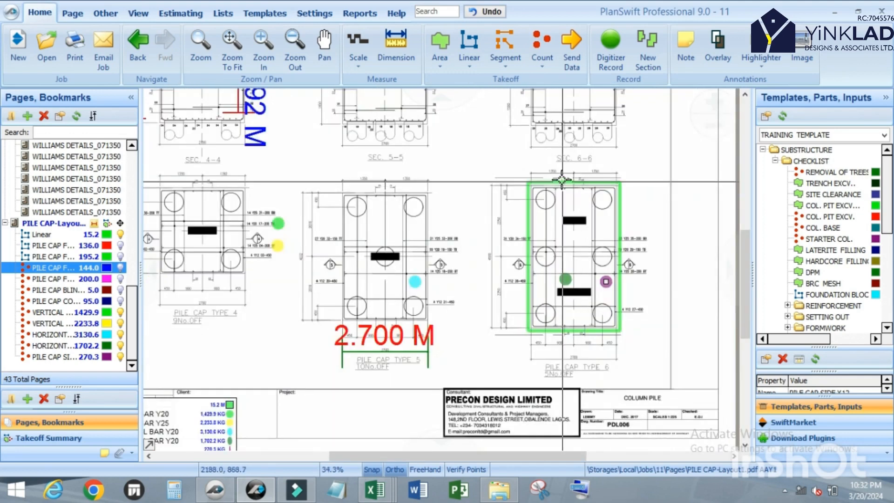
mouse_move(561, 329)
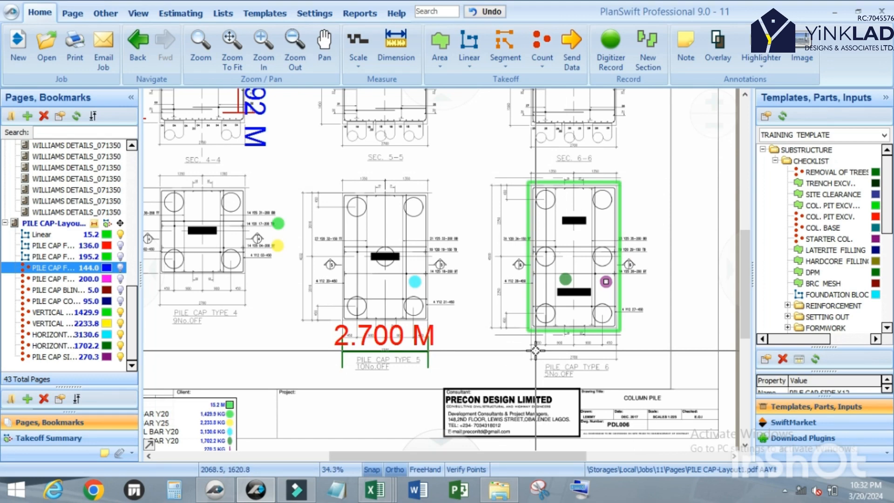
Clear the Type 6 selection and zoom to read PILE CAP SIDE Y12 at 270.3 KG in the legend.
left_click(629, 299)
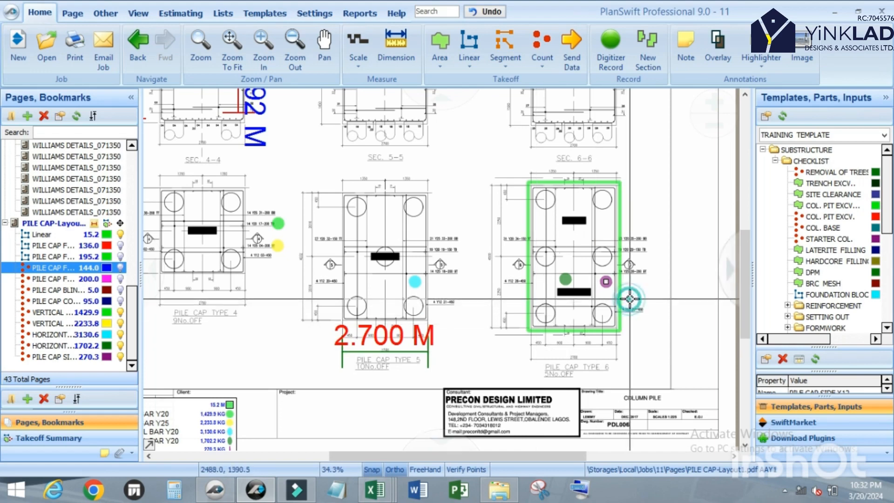
scroll(629, 298, "up", 3)
scroll(595, 347, "down", 3)
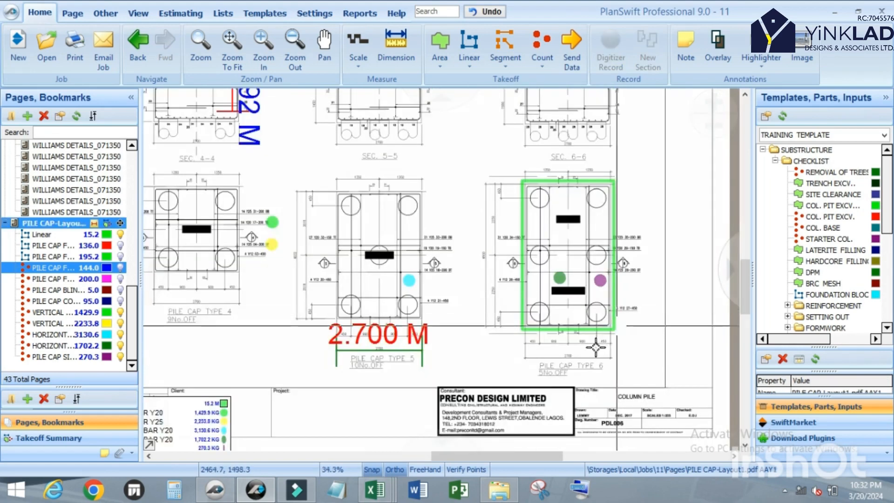
scroll(595, 347, "up", 2)
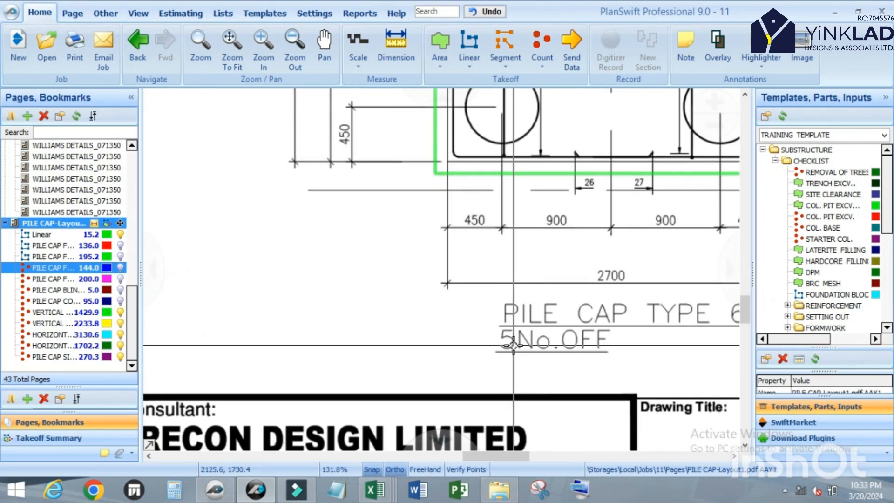
scroll(512, 346, "down", 4)
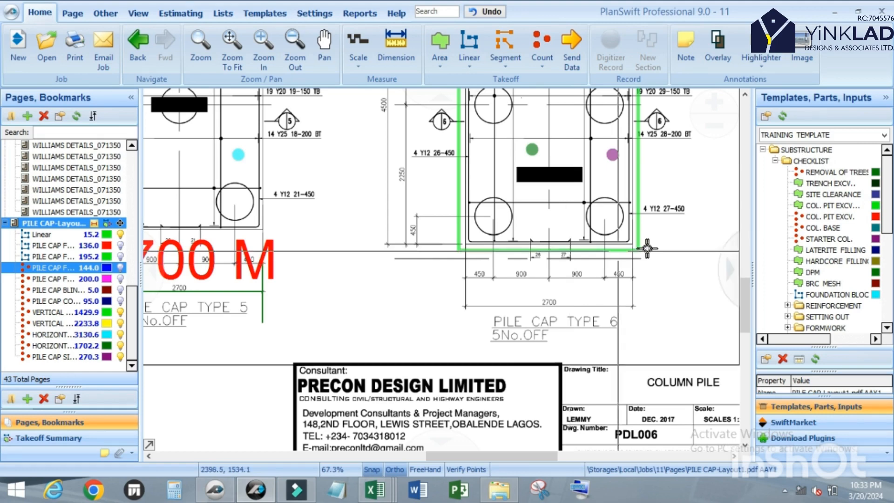
scroll(645, 226, "up", 5)
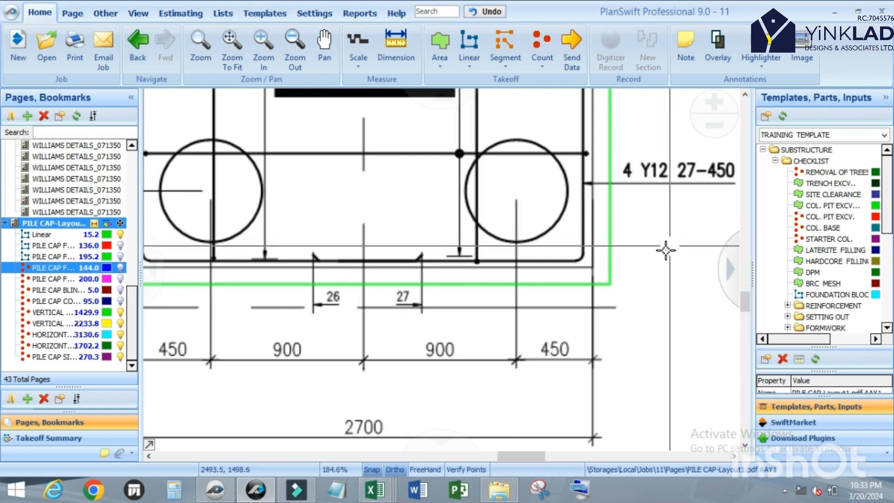
scroll(676, 216, "down", 3)
scroll(676, 217, "down", 10)
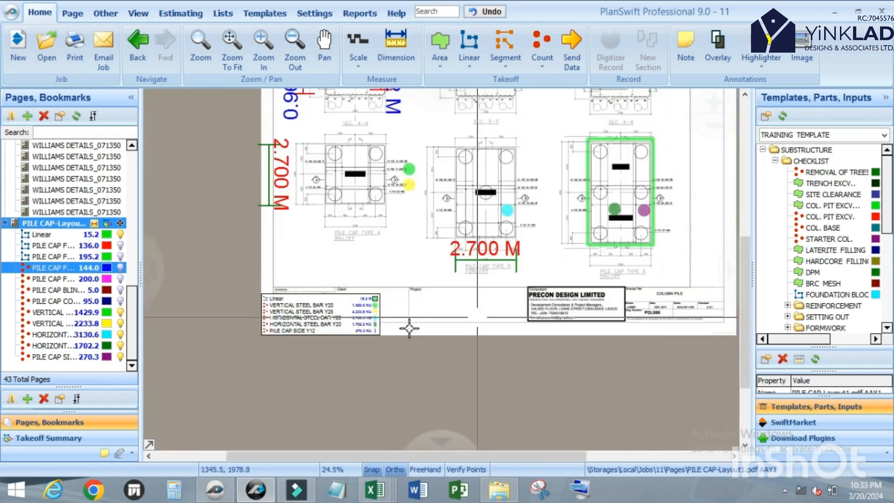
scroll(340, 339, "up", 8)
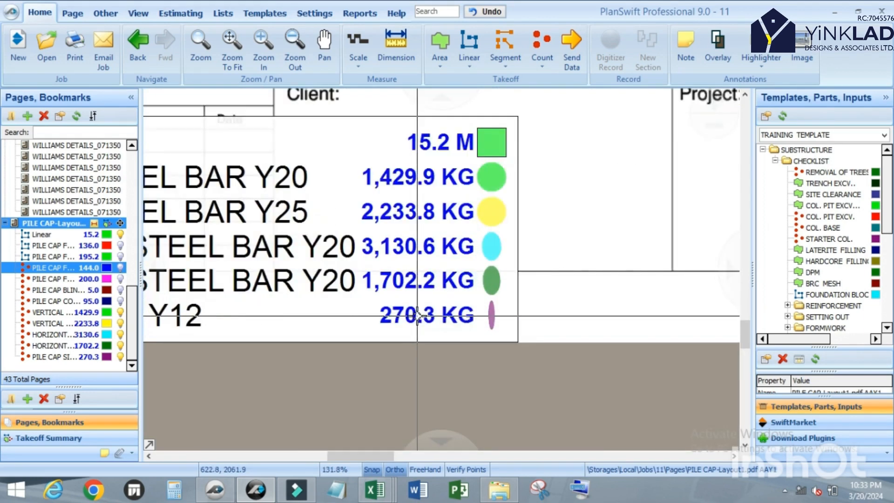
scroll(435, 317, "up", 2)
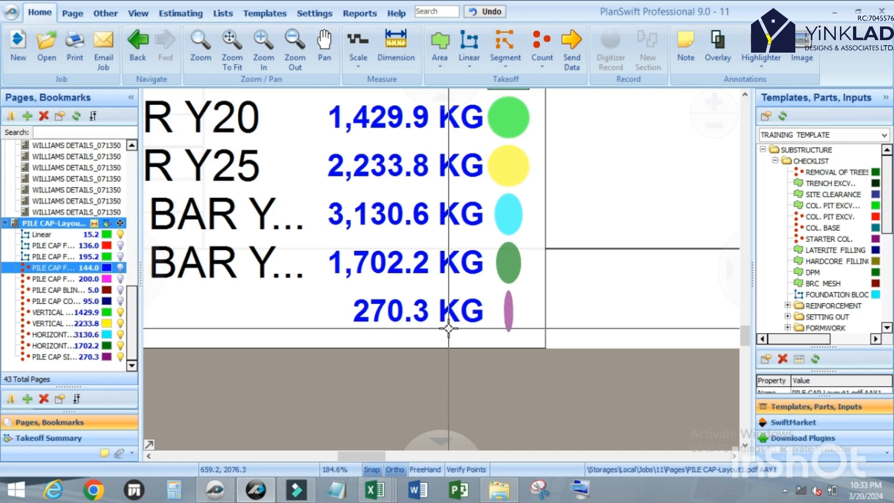
scroll(448, 328, "down", 5)
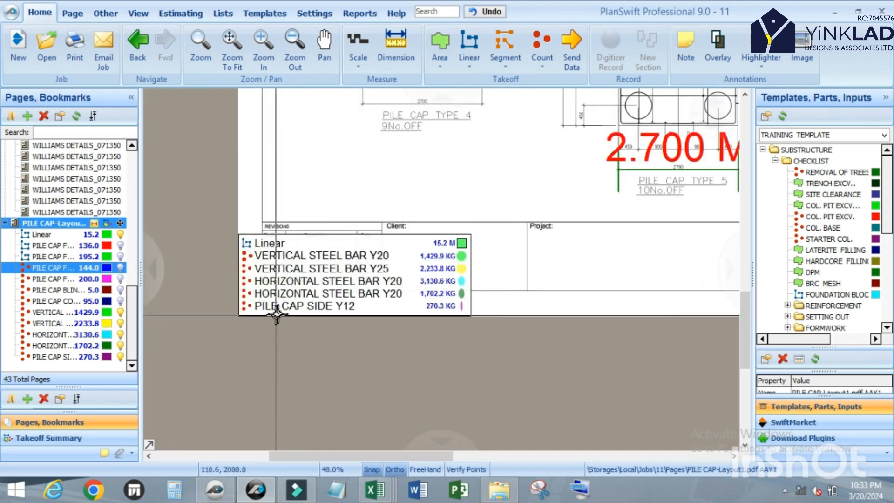
scroll(277, 317, "down", 2)
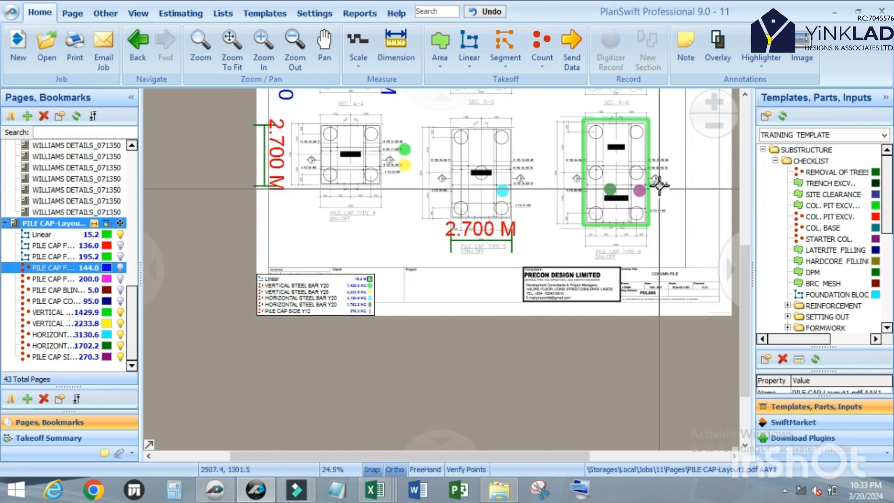
scroll(659, 184, "up", 3)
scroll(605, 232, "down", 2)
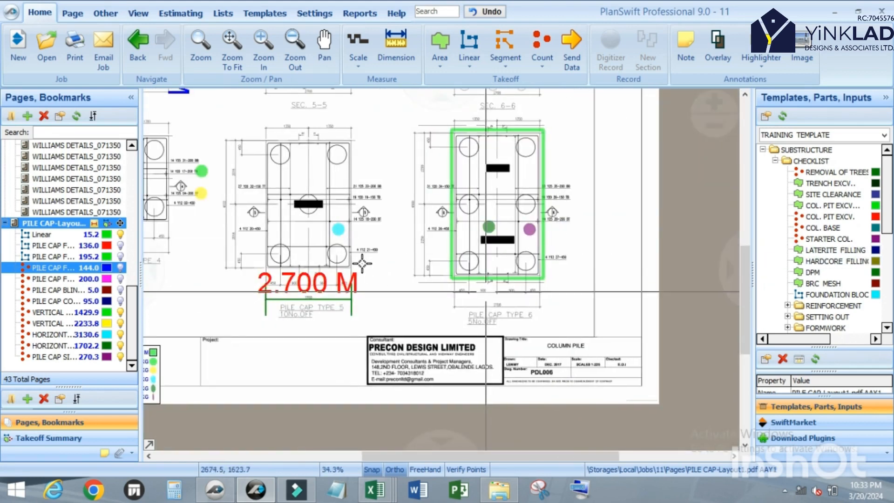
scroll(286, 226, "up", 2)
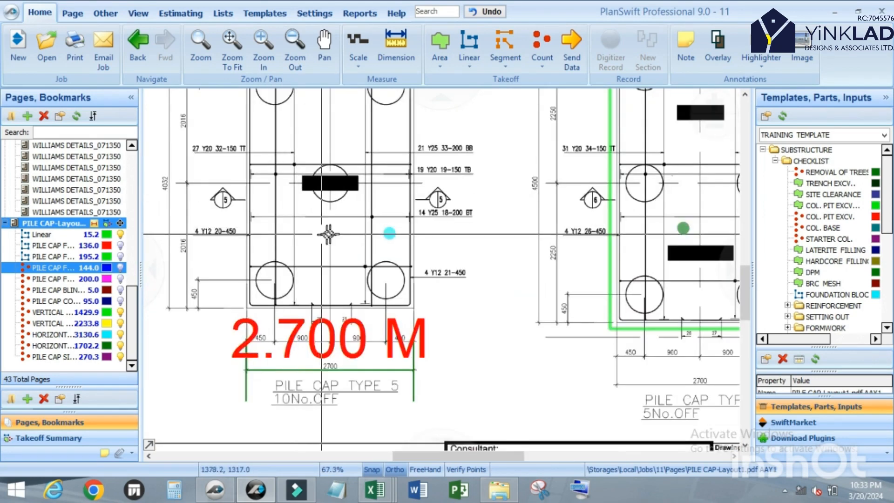
scroll(328, 232, "down", 2)
scroll(856, 270, "down", 4)
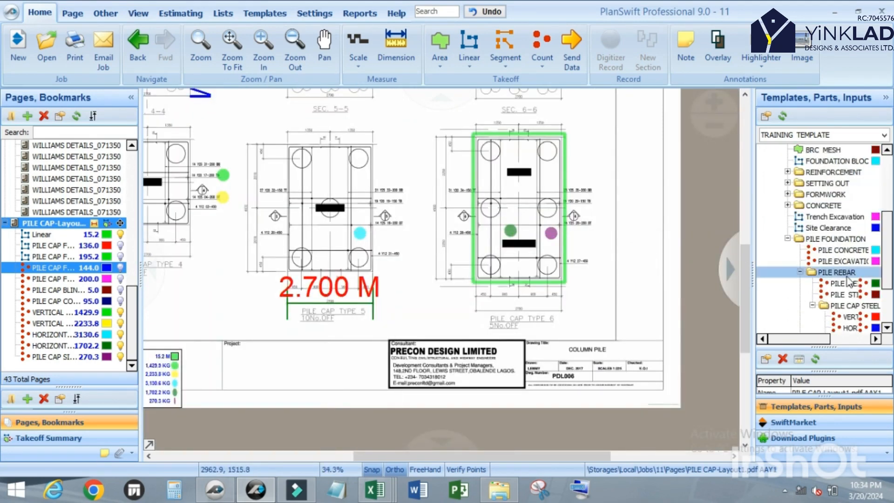
scroll(849, 309, "down", 3)
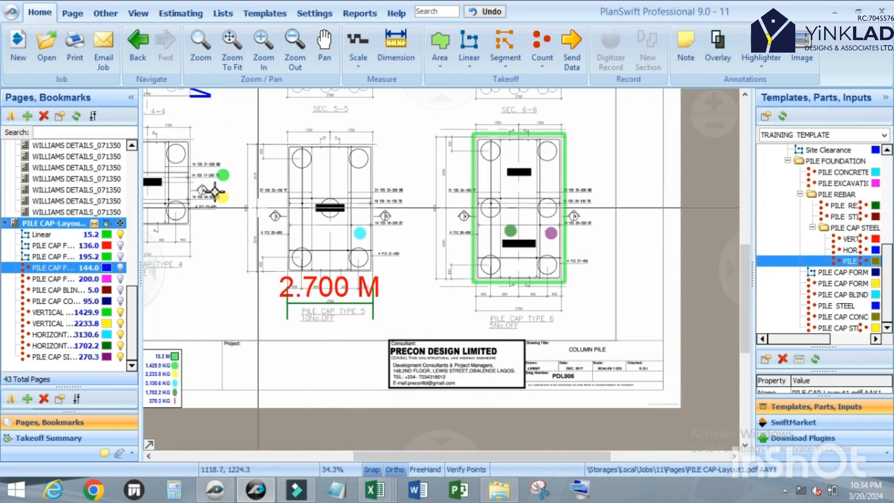
scroll(233, 205, "up", 4)
scroll(298, 261, "down", 2)
scroll(309, 235, "up", 2)
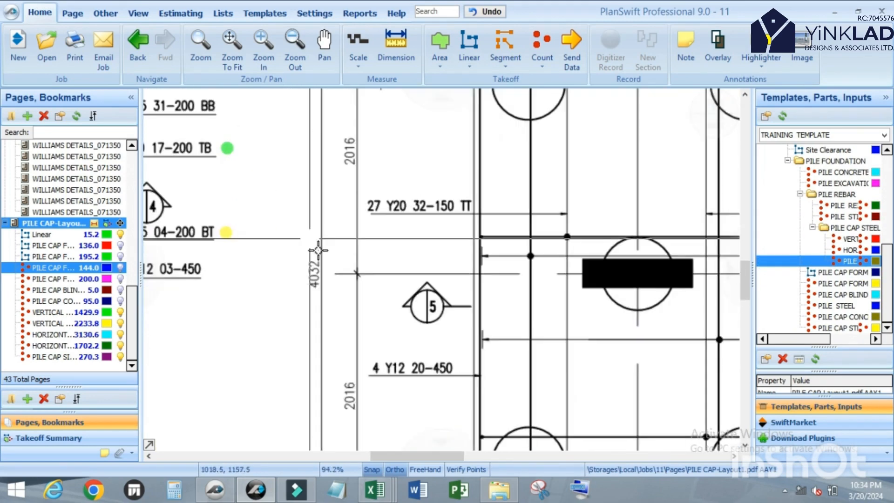
scroll(313, 238, "down", 4)
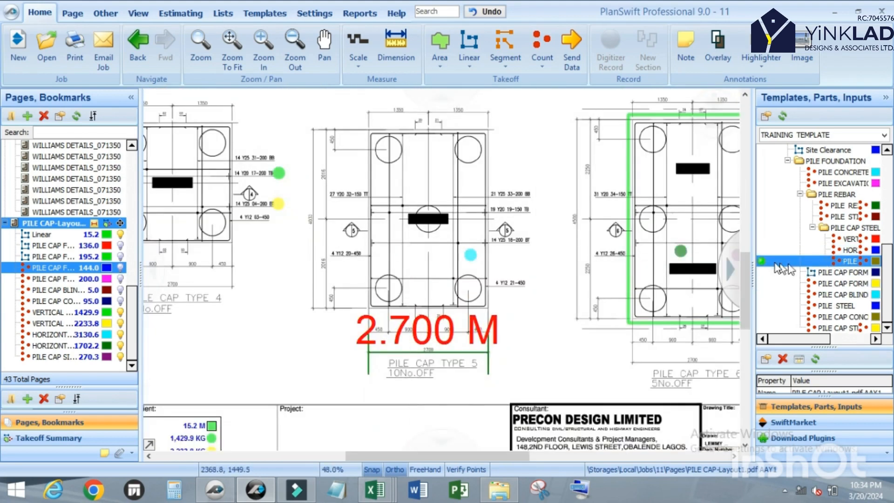
Open PILE CAP SIDE Y12 properties and enter diameter 12, weight .889, 10 bars, depth 1.45.
double_click(762, 261)
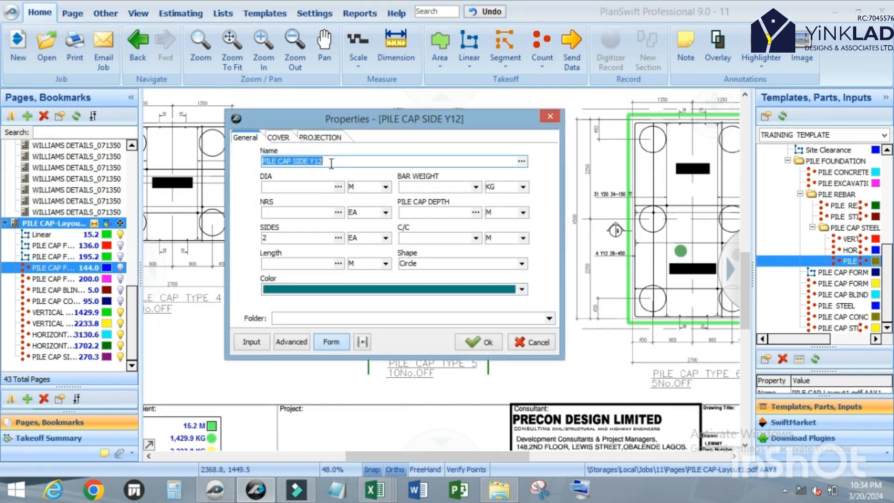
mouse_move(415, 116)
left_mouse_down()
mouse_move(487, 165)
mouse_move(714, 227)
mouse_move(500, 334)
mouse_move(486, 360)
mouse_move(481, 150)
left_mouse_up()
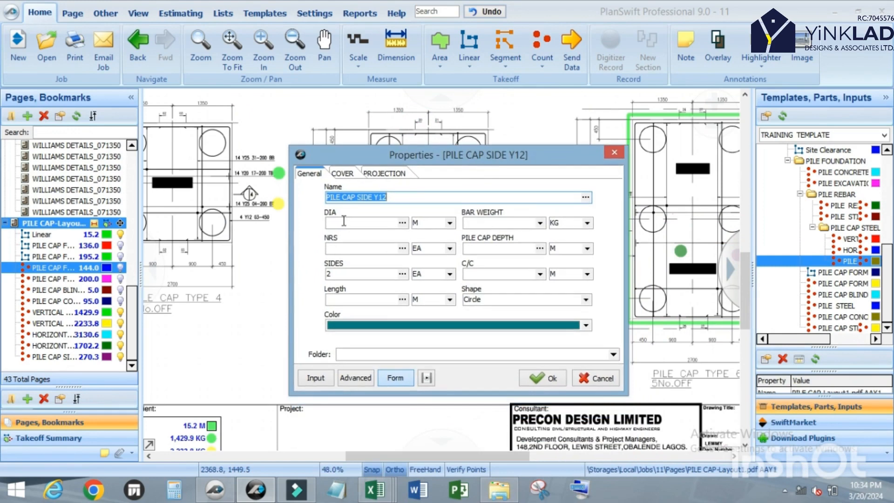
left_click(347, 222)
type("12")
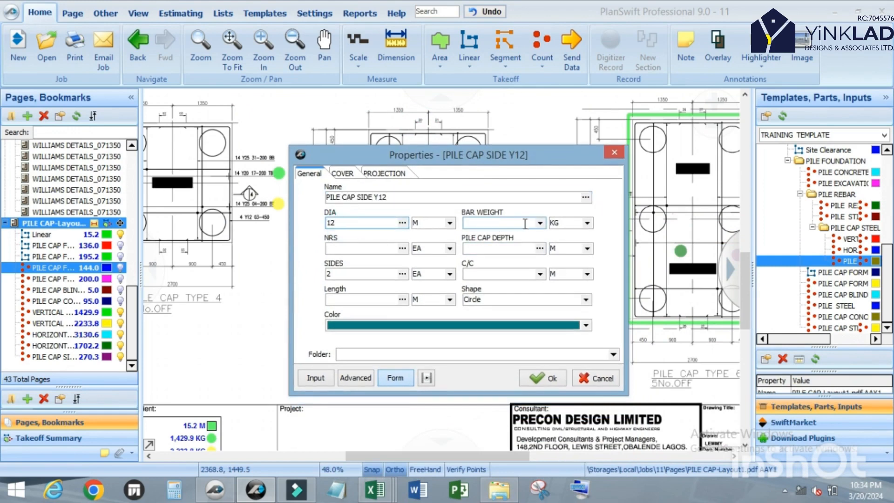
left_click(539, 223)
left_click(510, 250)
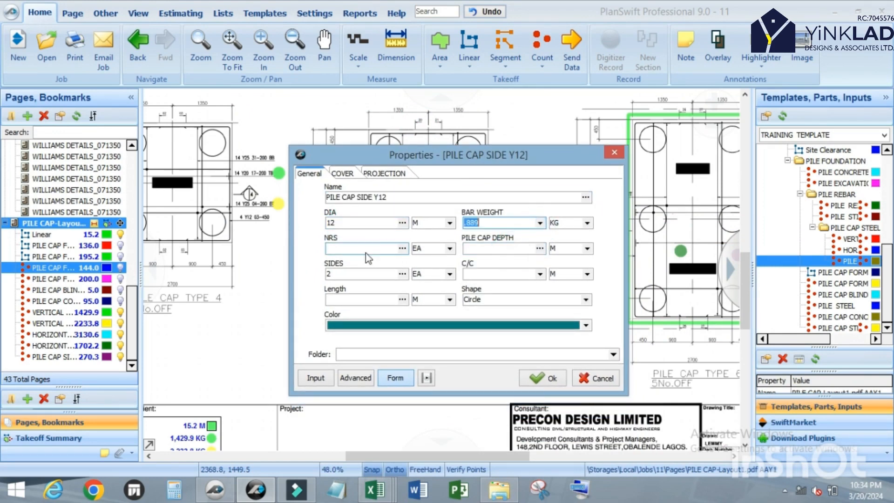
left_click(365, 253)
type("10")
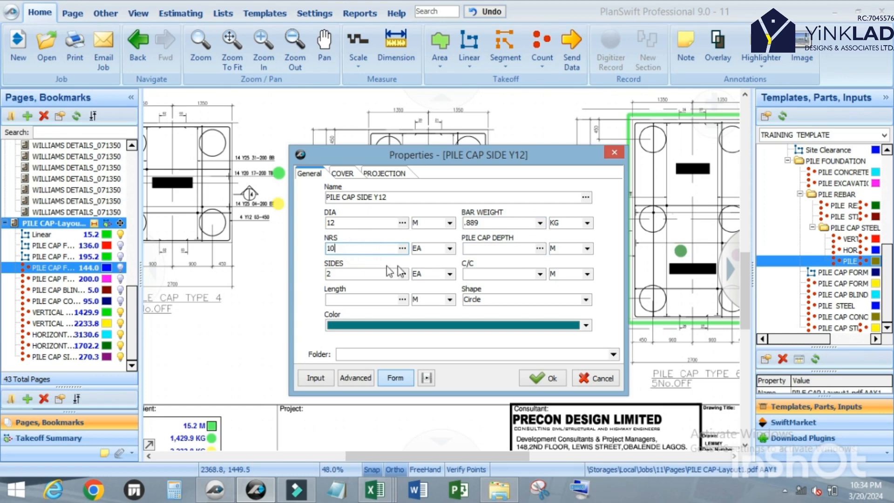
left_click_drag(484, 159, 479, 117)
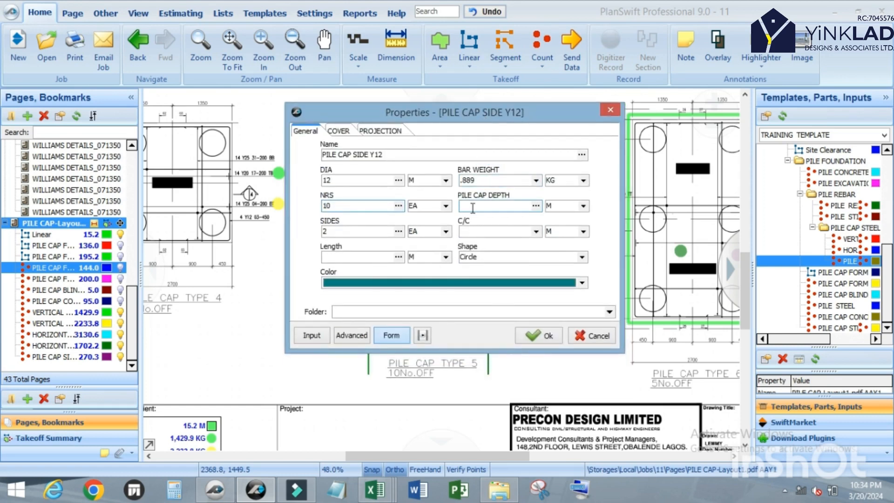
left_click_drag(464, 116, 473, 138)
left_click(483, 227)
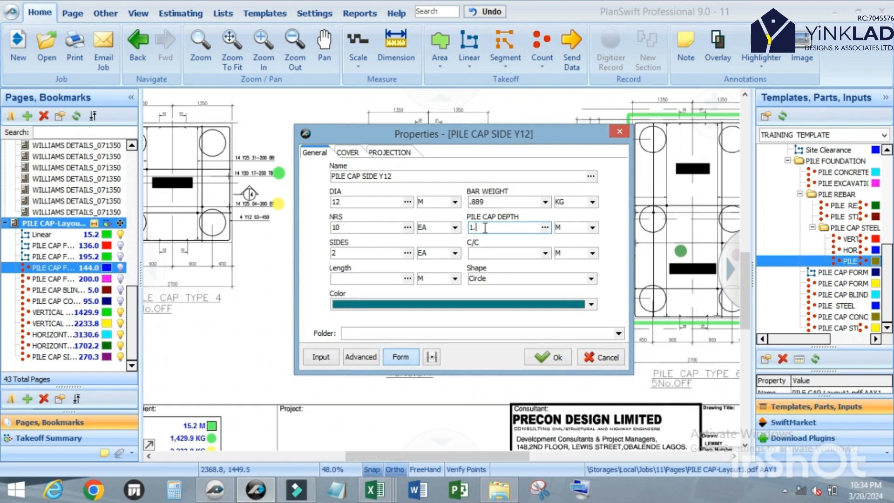
type("1.45")
Set the bar spacing to .45 and the bar length to 4.032.
mouse_move(554, 135)
left_mouse_down()
mouse_move(543, 297)
mouse_move(484, 395)
mouse_move(528, 84)
left_mouse_up()
left_click(470, 205)
type(".45")
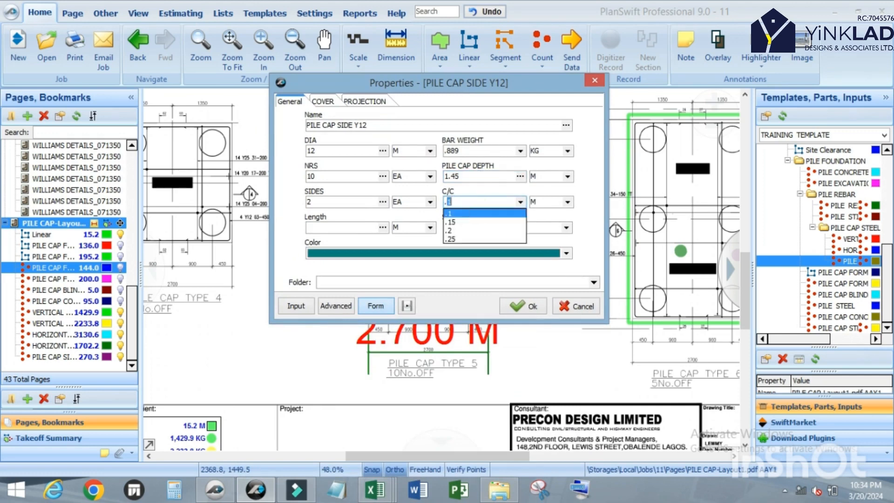
key("Tab")
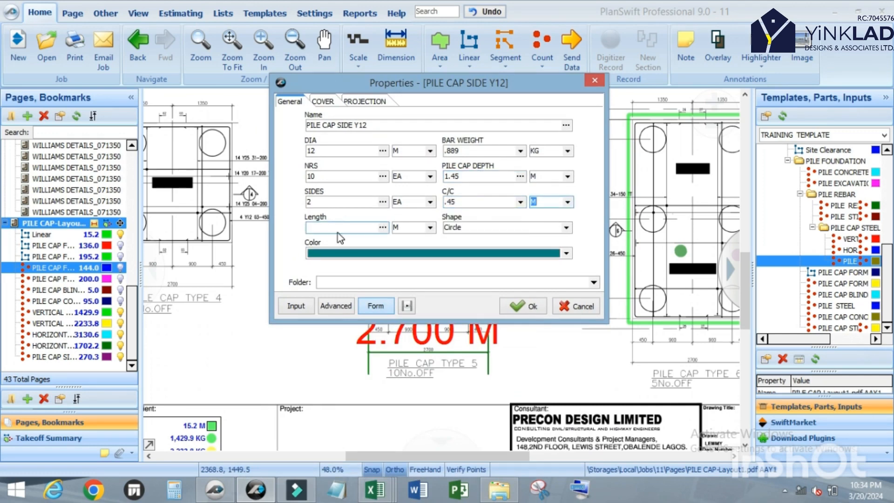
left_click(337, 233)
type("4.032")
Set two .05 covers and two 1.6 projections, then accept the settings.
left_click(323, 101)
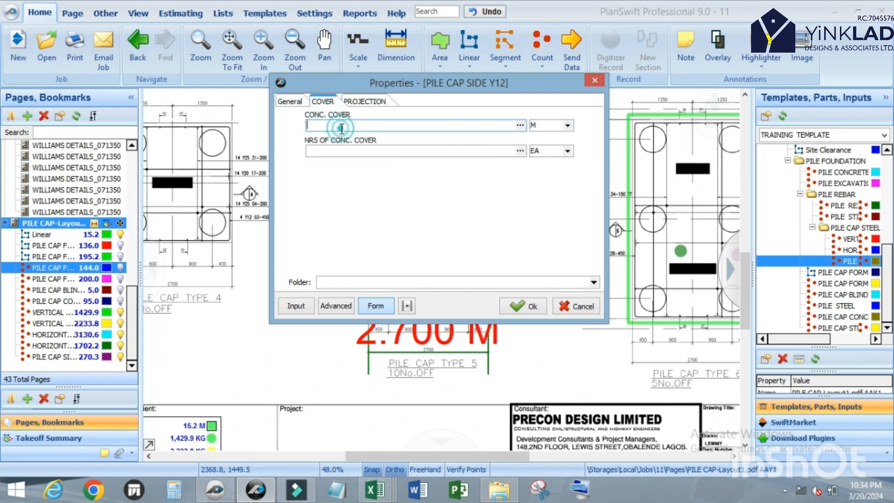
type(".05")
key("Tab")
type("2")
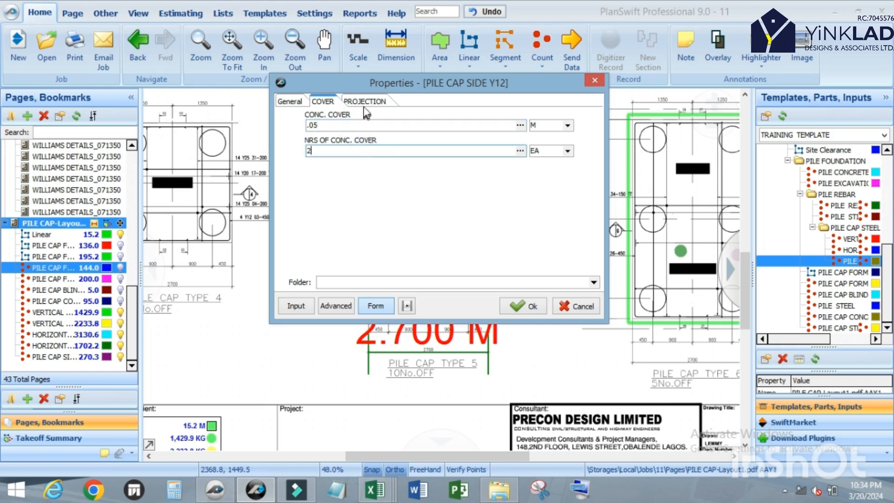
left_click(364, 101)
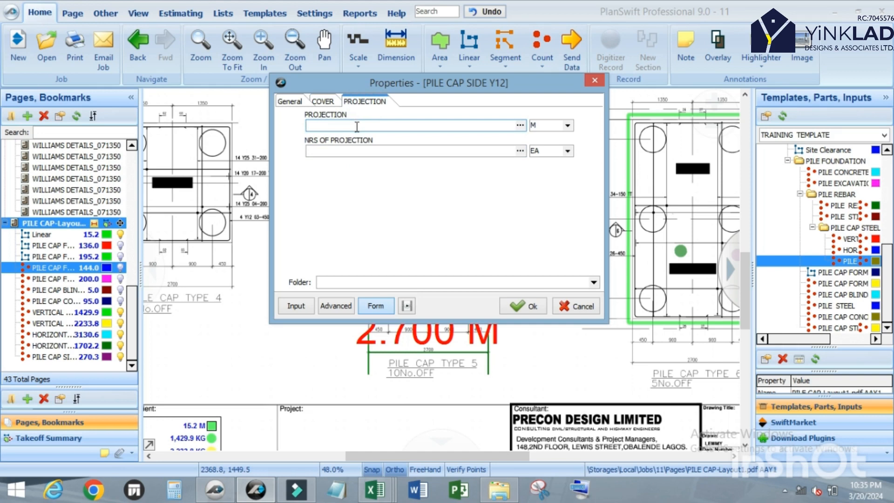
left_click(356, 128)
type("1.6")
left_click(362, 150)
type("2")
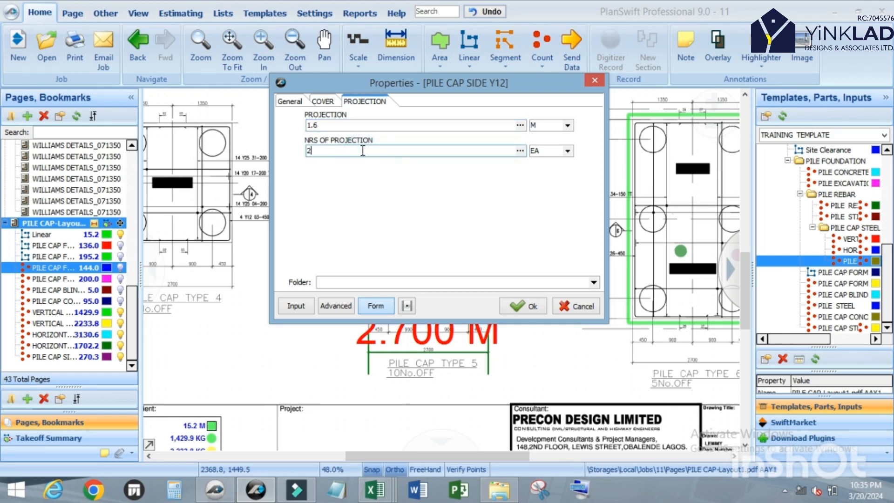
left_click(292, 101)
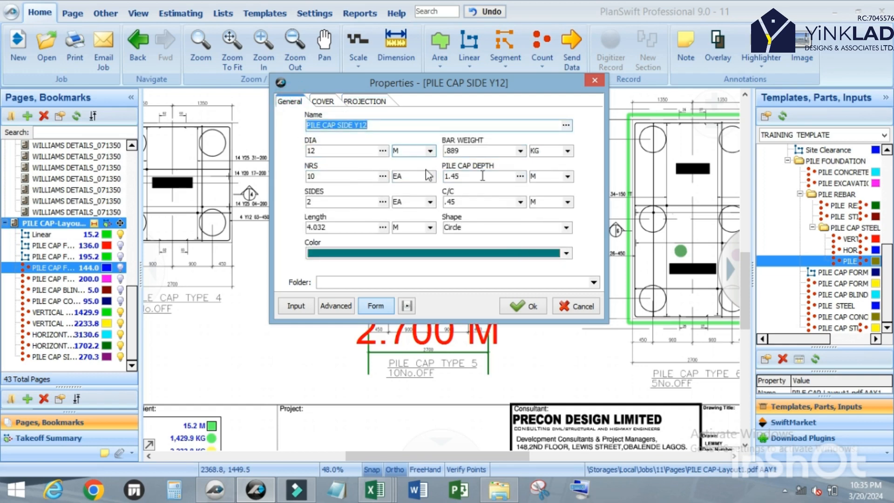
left_click(520, 308)
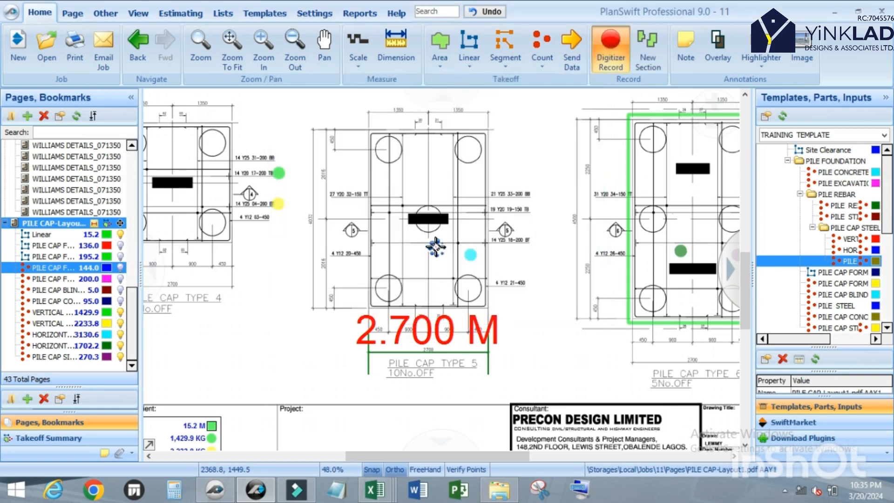
Place a PILE CAP SIDE Y12 point on Pile Cap Type 5 and verify the 507.2 KG total.
left_click(416, 249)
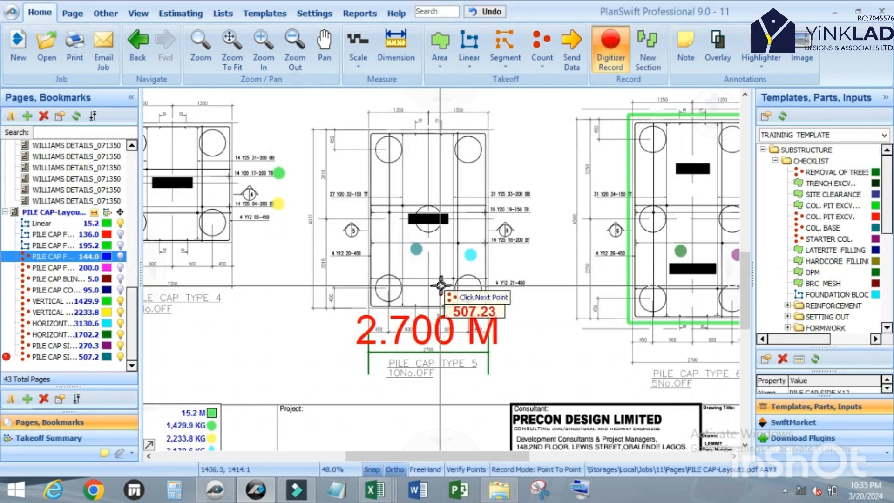
key("Escape")
scroll(500, 172, "down", 1)
scroll(267, 422, "up", 2)
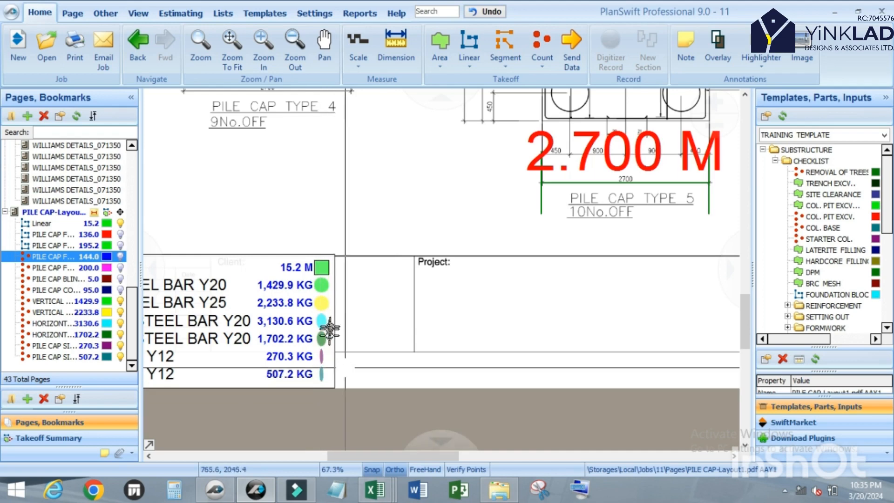
scroll(436, 331, "down", 2)
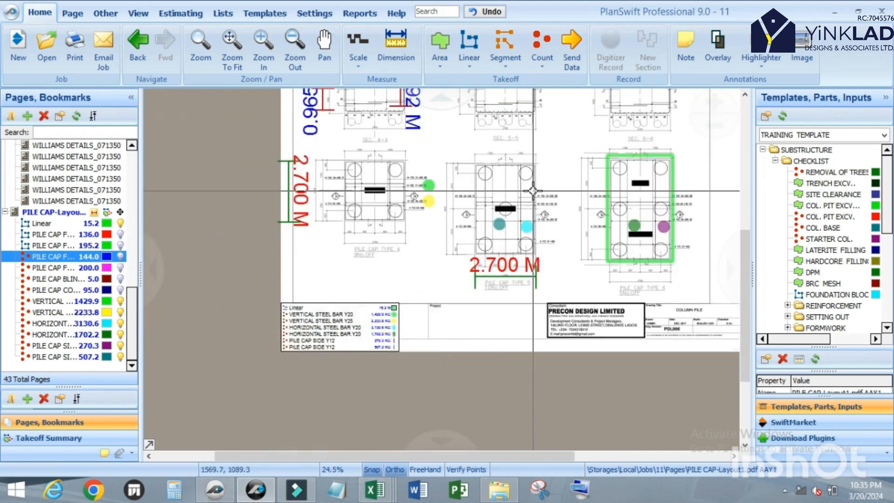
scroll(533, 191, "up", 2)
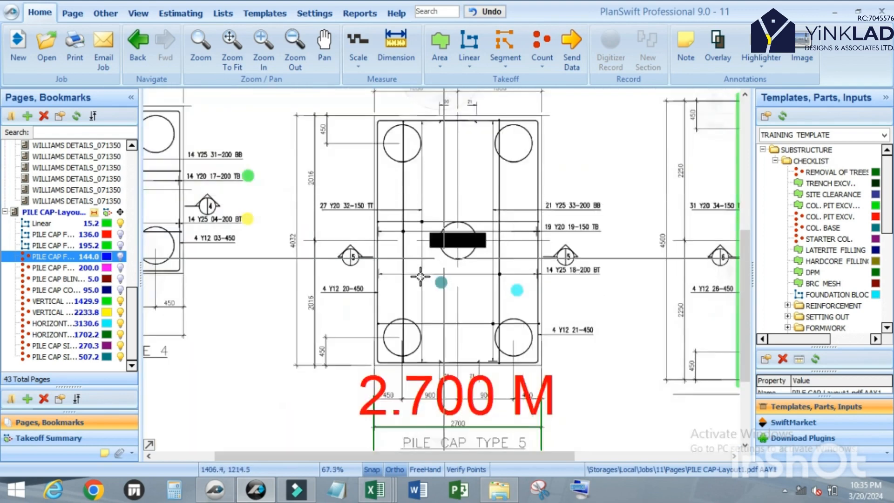
scroll(557, 246, "down", 1)
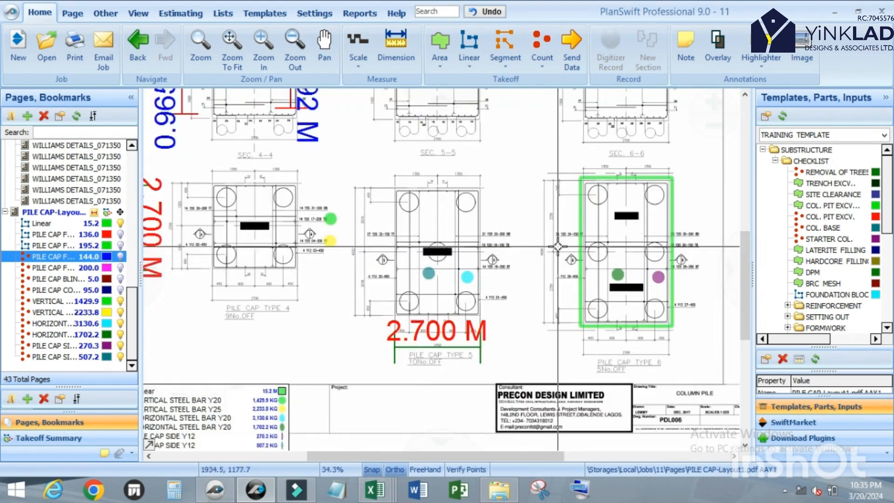
scroll(684, 205, "up", 3)
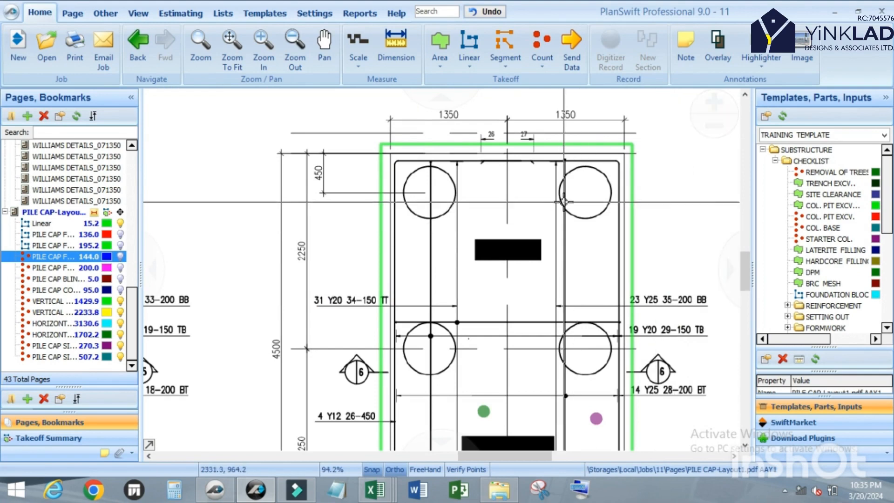
scroll(563, 201, "down", 2)
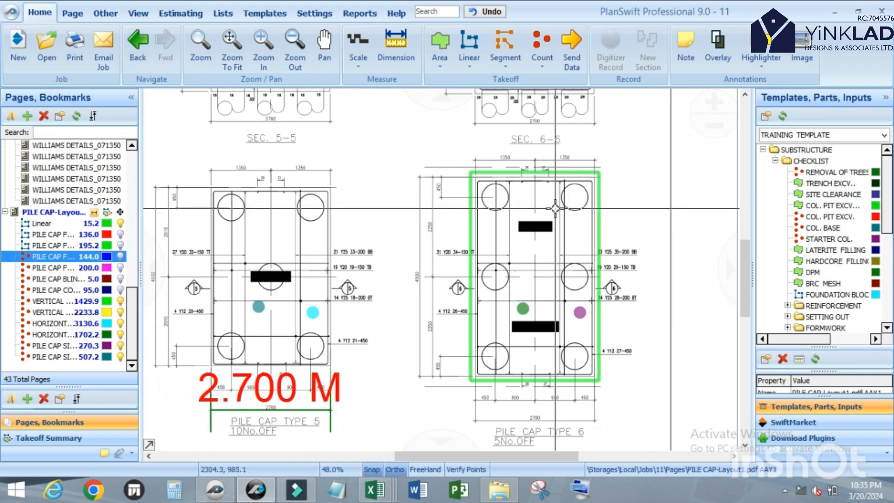
scroll(555, 208, "down", 2)
scroll(577, 186, "up", 1)
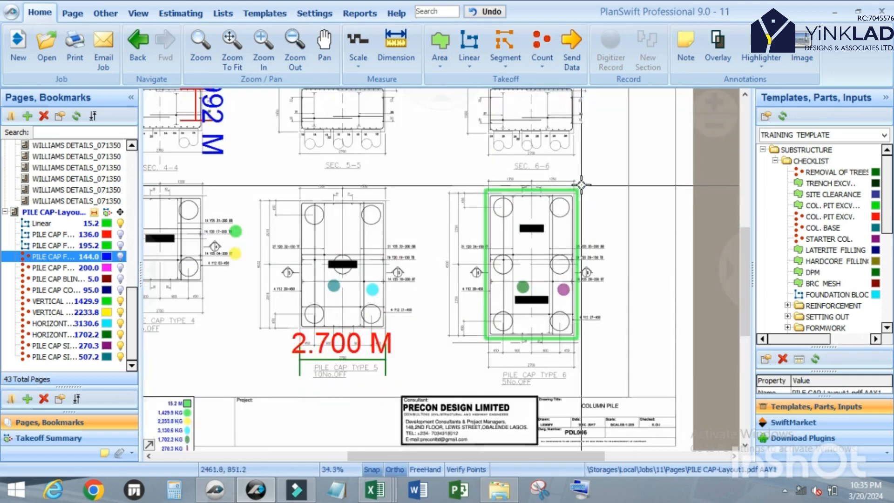
scroll(582, 184, "up", 2)
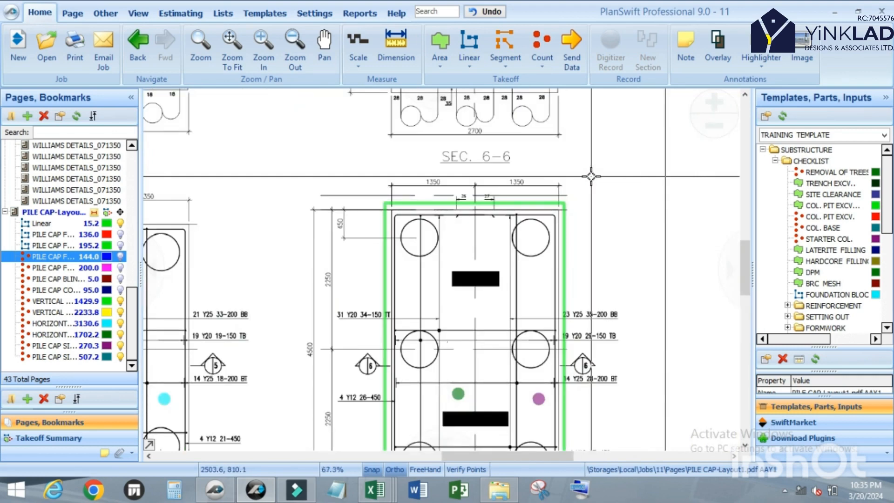
scroll(590, 176, "down", 2)
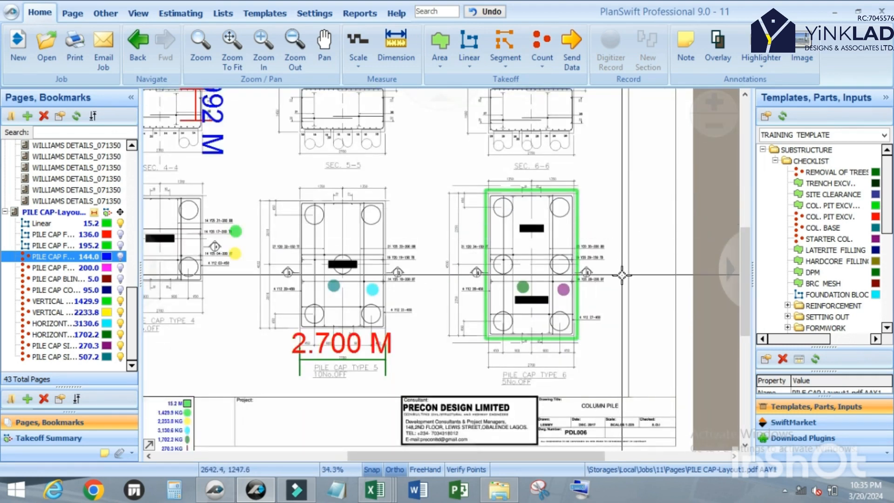
scroll(621, 275, "up", 2)
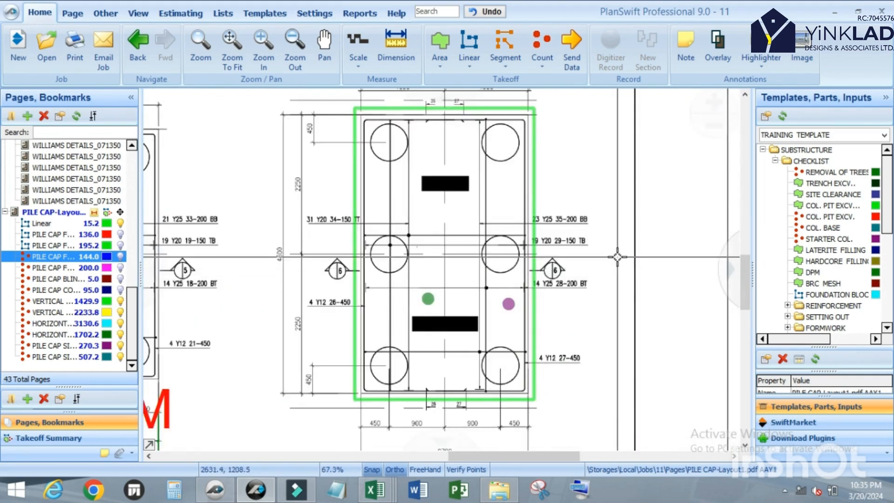
scroll(621, 239, "down", 2)
scroll(621, 239, "up", 2)
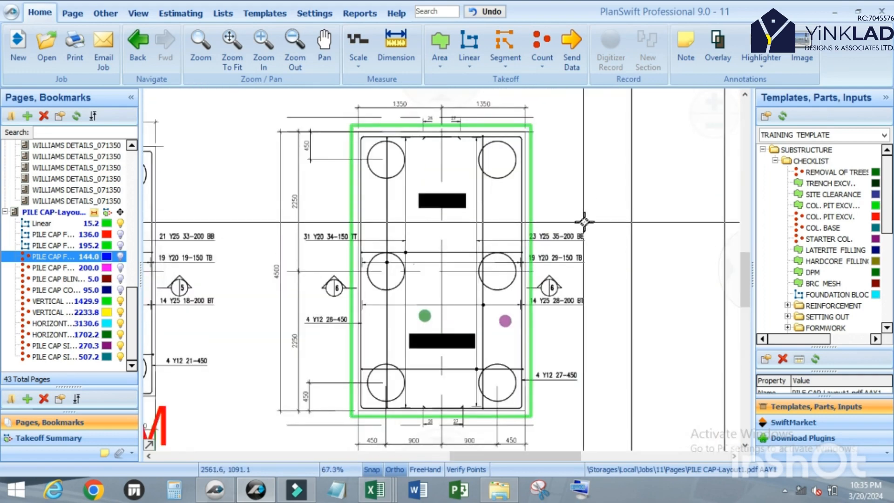
scroll(596, 209, "down", 3)
scroll(593, 209, "up", 2)
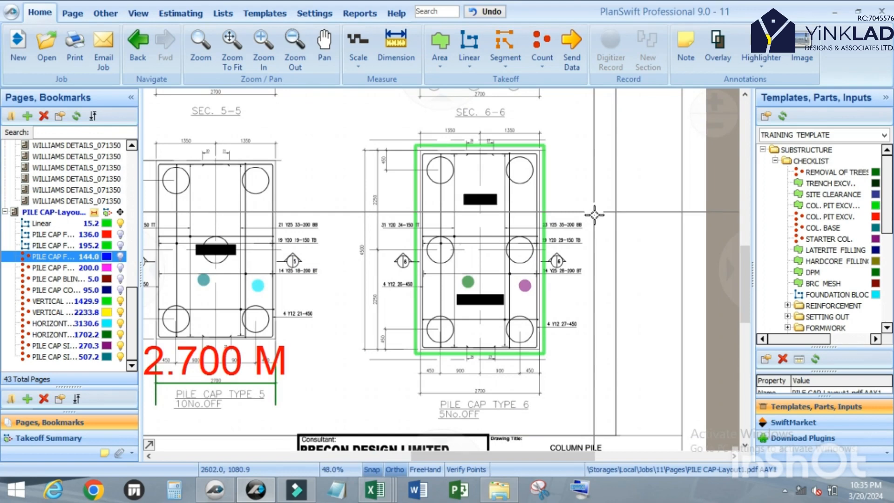